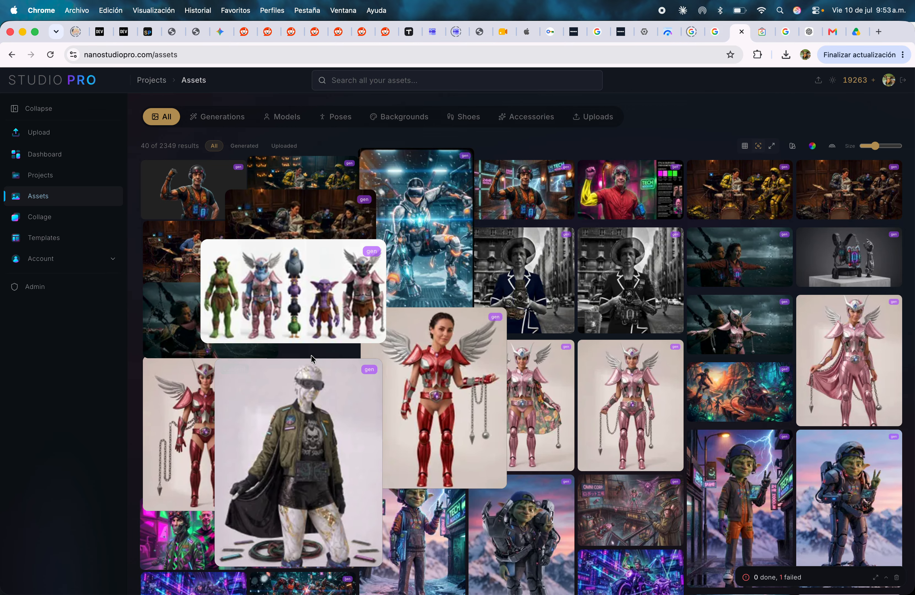
{"action": "scroll", "coordinate": [453, 386], "scroll_direction": "down", "scroll_amount": 3}
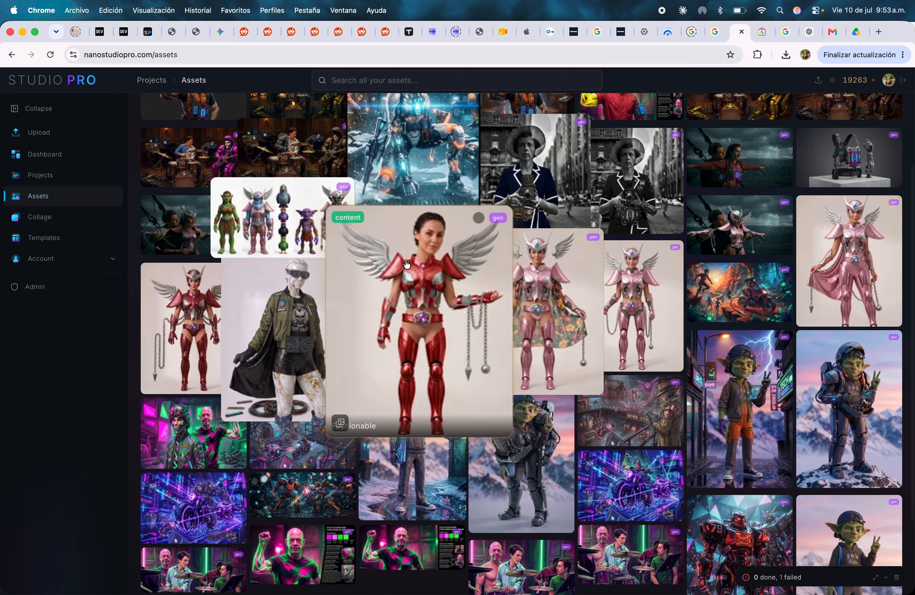
{"action": "scroll", "coordinate": [406, 264], "scroll_direction": "up", "scroll_amount": 3}
{"action": "scroll", "coordinate": [407, 264], "scroll_direction": "up", "scroll_amount": 2}
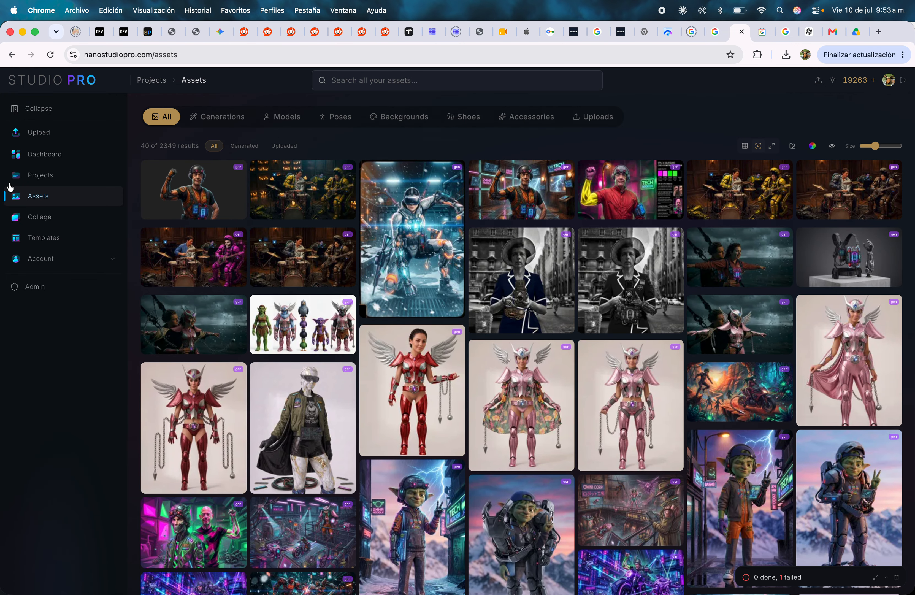
Step: Create a project named woanderworld with no store connection, checking the spelling against the contact's email domain in Gmail
{"action": "left_click", "coordinate": [37, 176]}
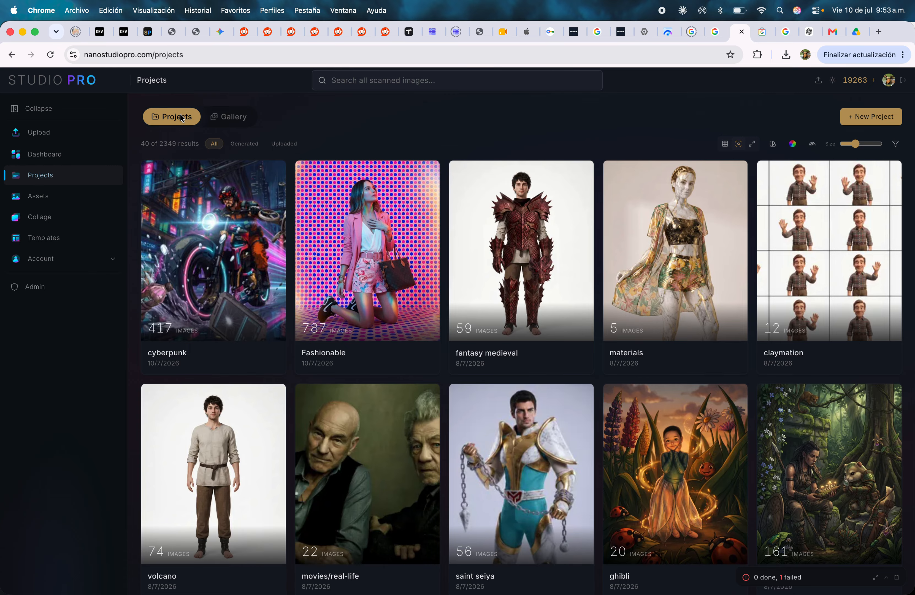
{"action": "left_click", "coordinate": [865, 116]}
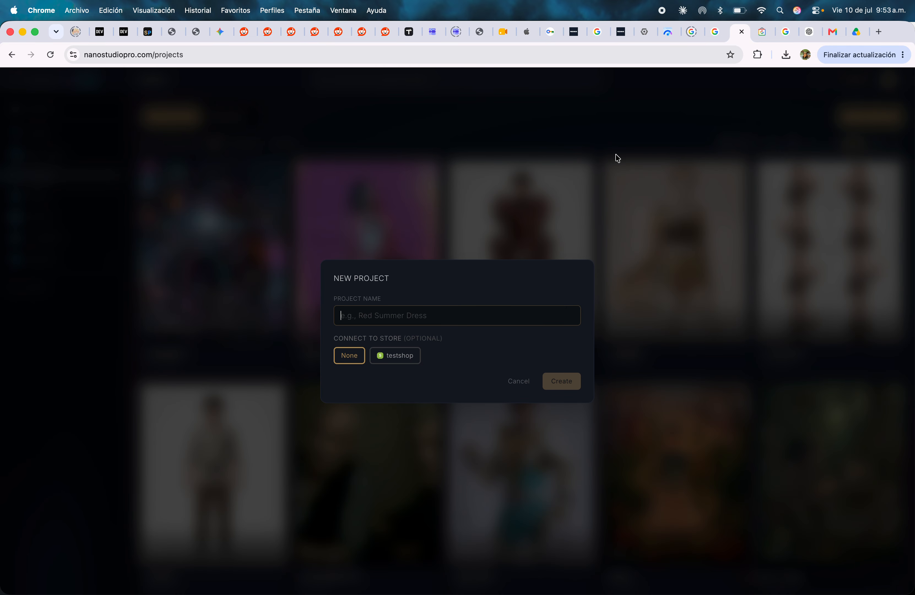
{"action": "type", "text": "woanderworld"}
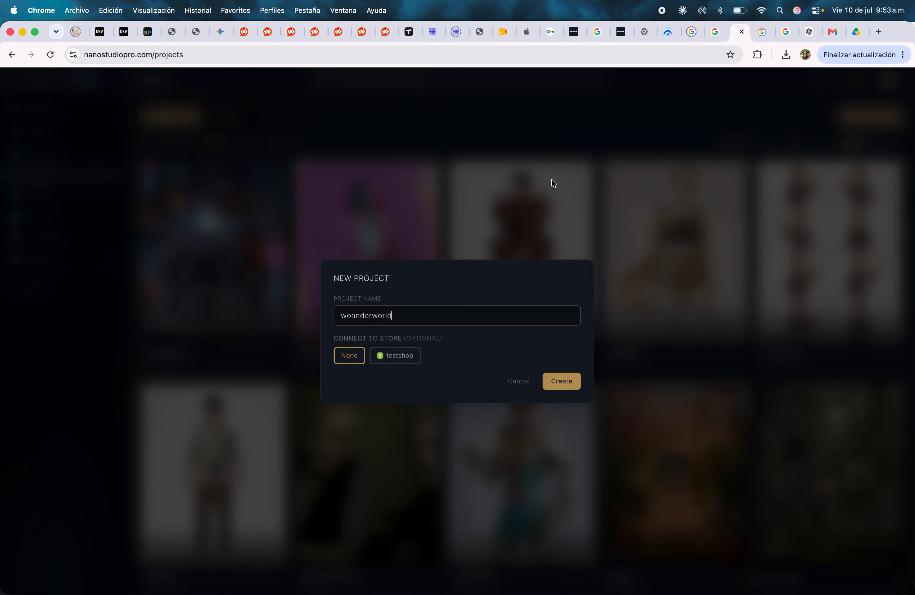
{"action": "left_click", "coordinate": [832, 32]}
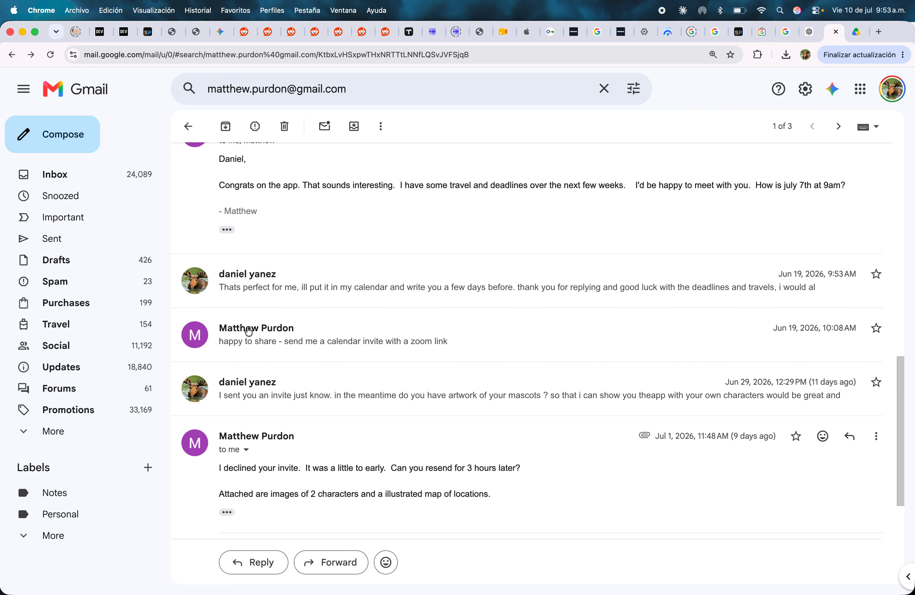
{"action": "mouse_move", "coordinate": [250, 330]}
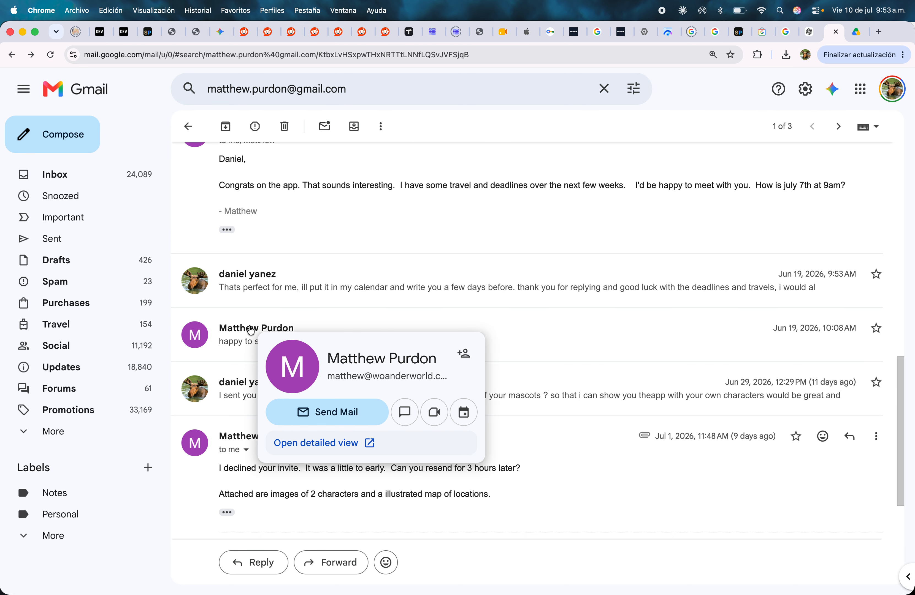
{"action": "left_click", "coordinate": [740, 34]}
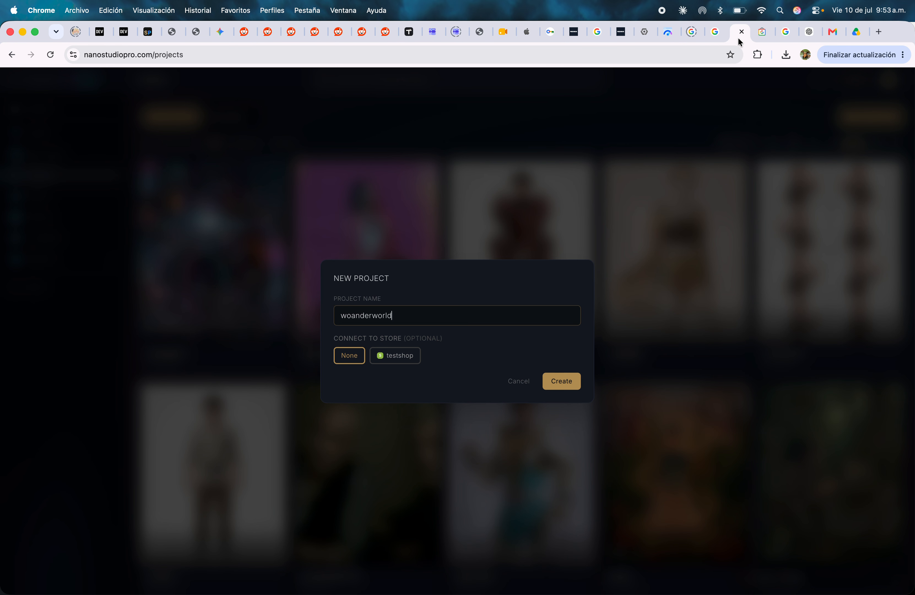
{"action": "left_click", "coordinate": [552, 382]}
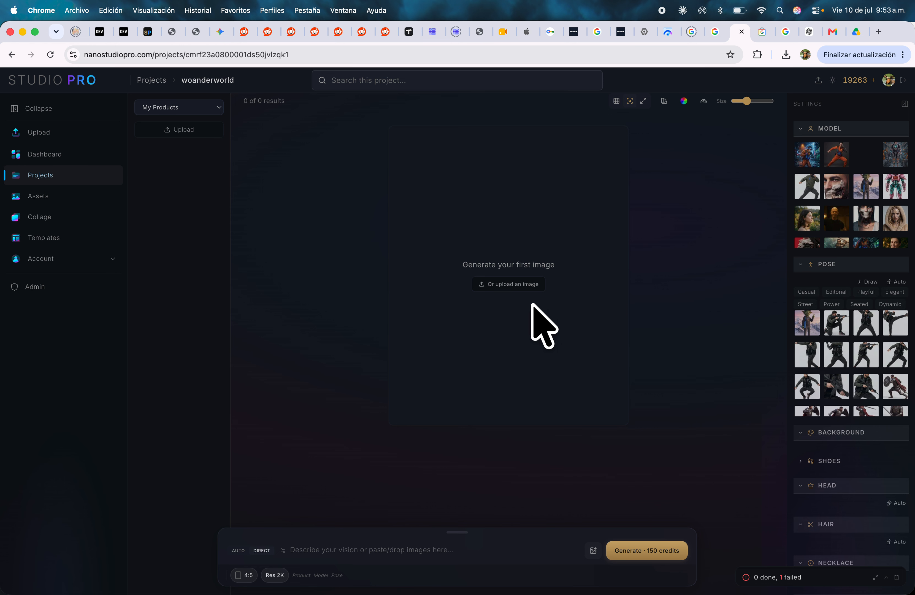
Step: Upload all images from the desktop folder wyldingwoods (1) to the project's products
{"action": "left_click", "coordinate": [197, 136]}
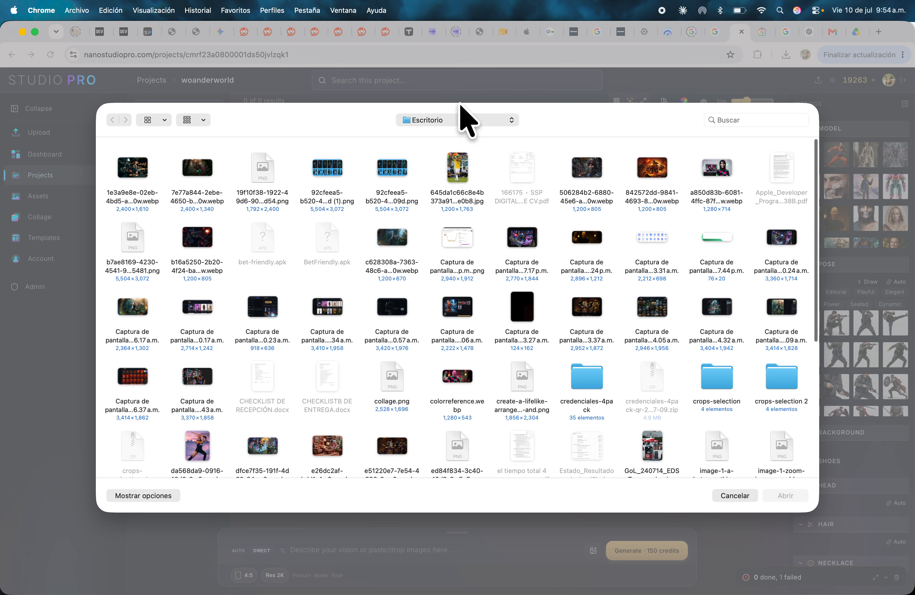
{"action": "scroll", "coordinate": [595, 347], "scroll_direction": "down", "scroll_amount": 1}
{"action": "scroll", "coordinate": [595, 346], "scroll_direction": "down", "scroll_amount": 10}
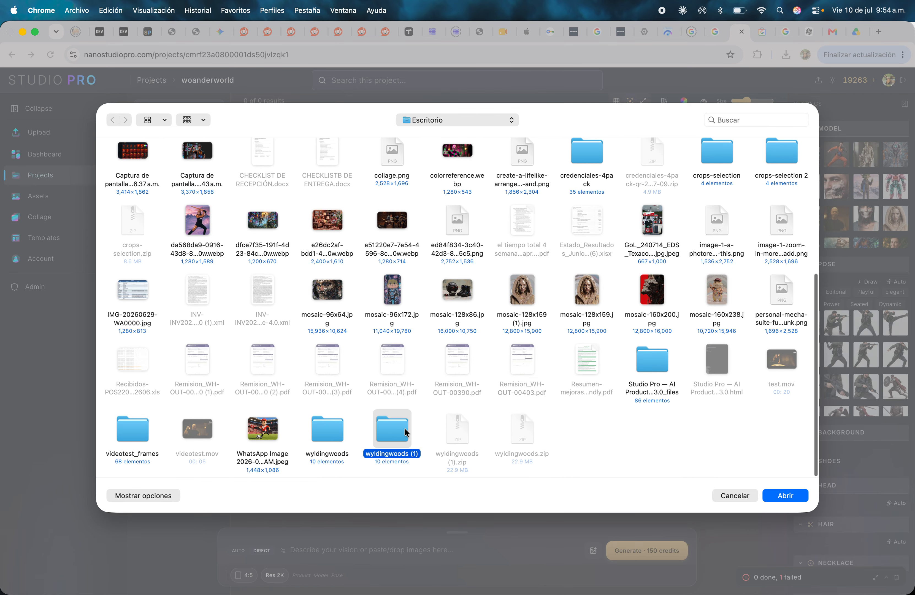
{"action": "double_click", "coordinate": [408, 431]}
{"action": "left_click_drag", "start_coordinate": [120, 230], "coordinate": [681, 163]}
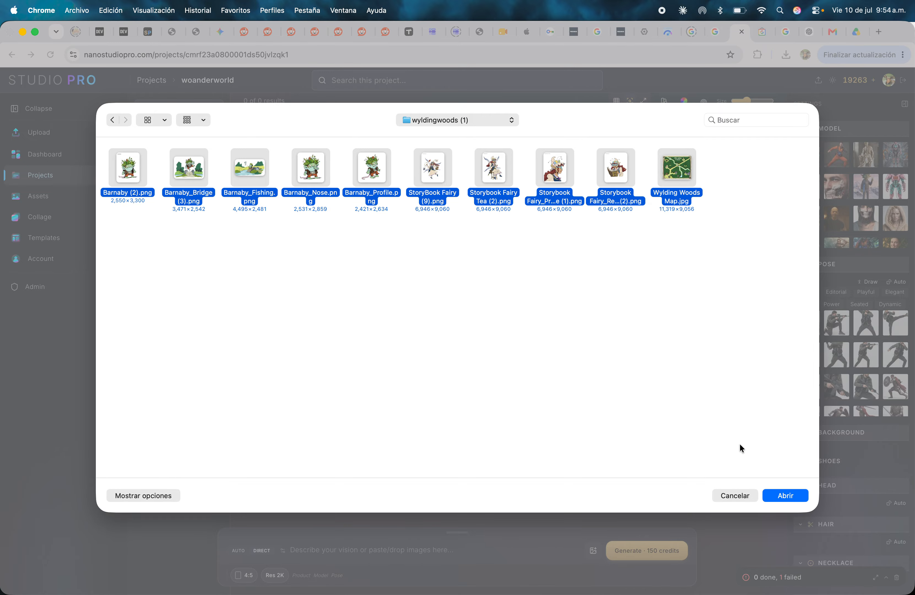
{"action": "left_click", "coordinate": [785, 496]}
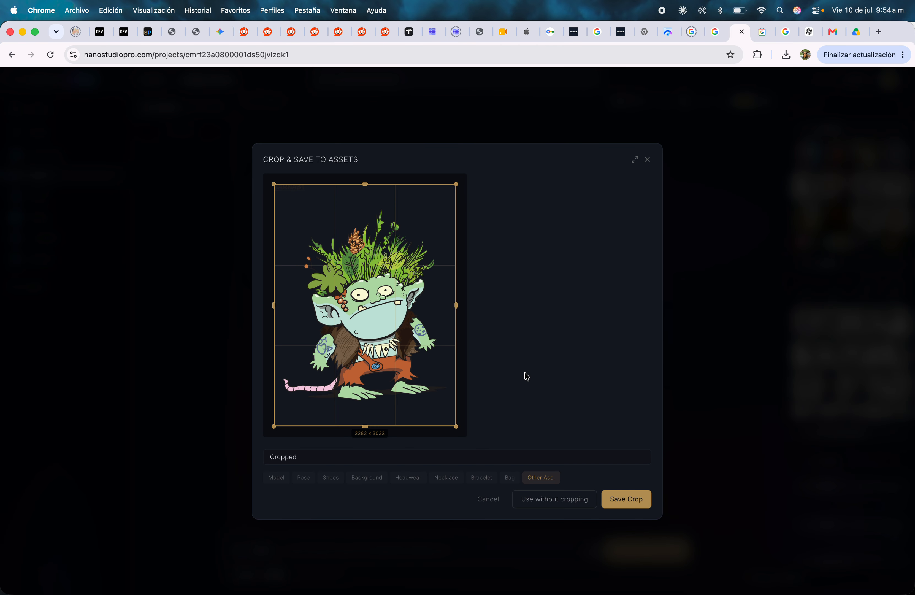
Step: Use the Barnaby and StoryBook Fairy images without cropping, and dismiss the crop dialog for the Wylding Woods map
{"action": "left_click", "coordinate": [566, 502]}
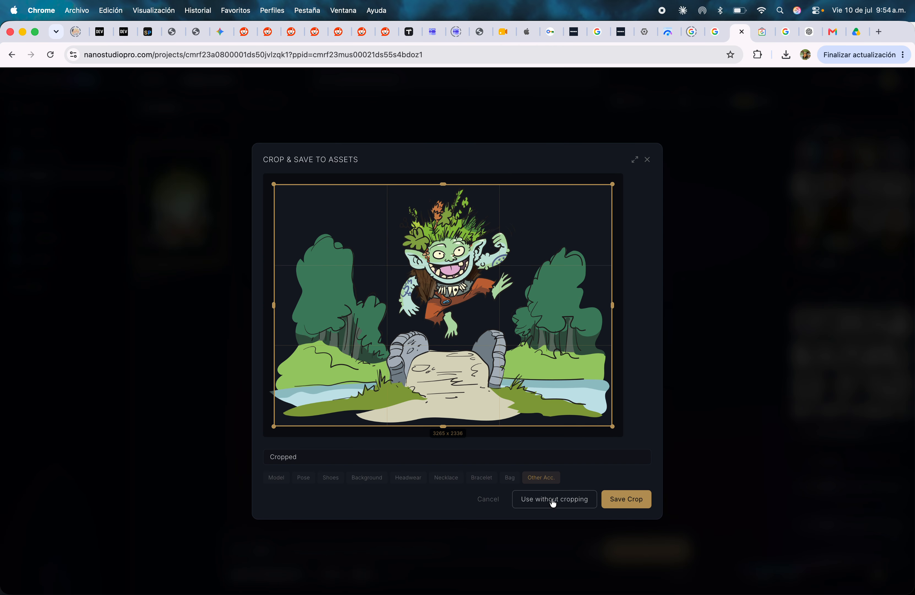
{"action": "left_click", "coordinate": [551, 499]}
{"action": "left_click", "coordinate": [563, 480]}
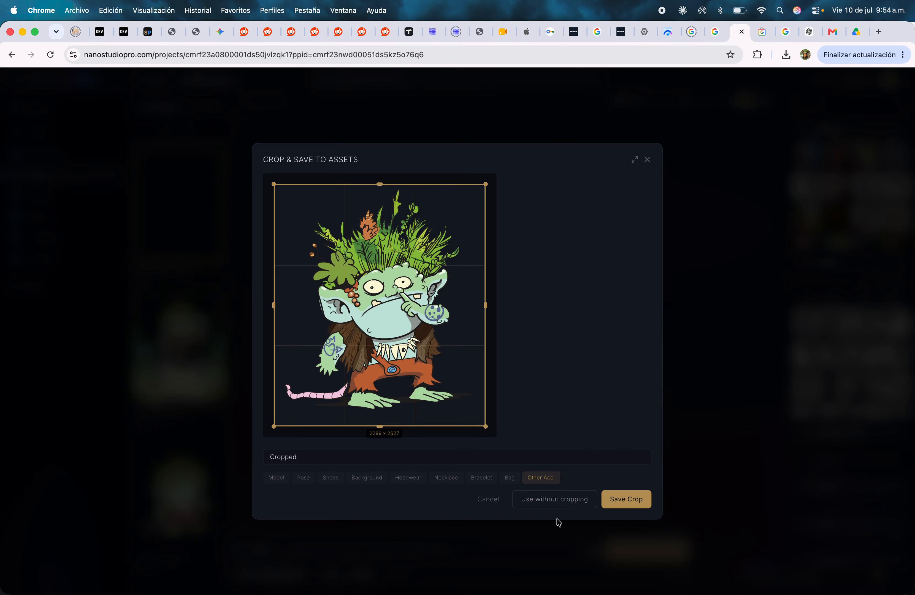
{"action": "left_click", "coordinate": [566, 502]}
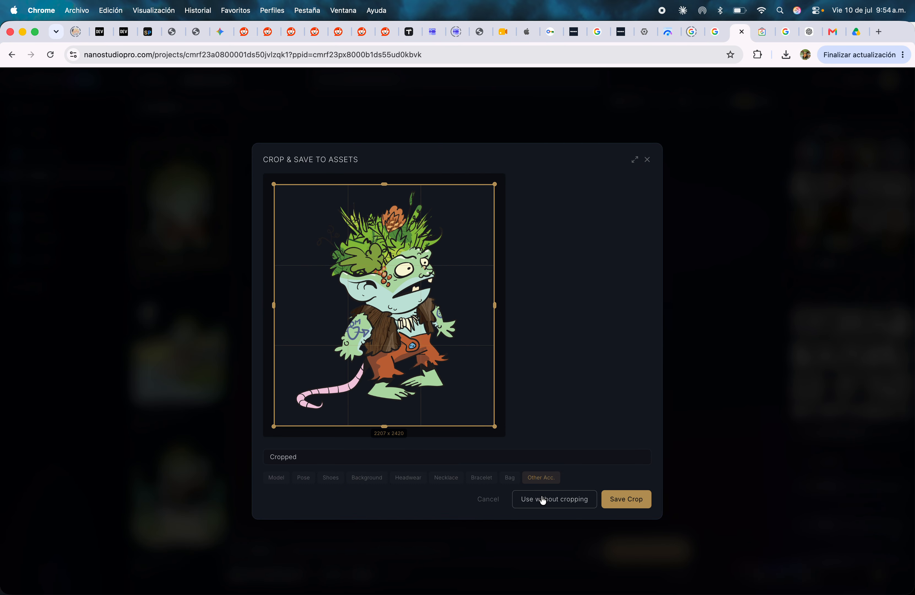
{"action": "left_click", "coordinate": [544, 500]}
{"action": "left_click", "coordinate": [559, 501]}
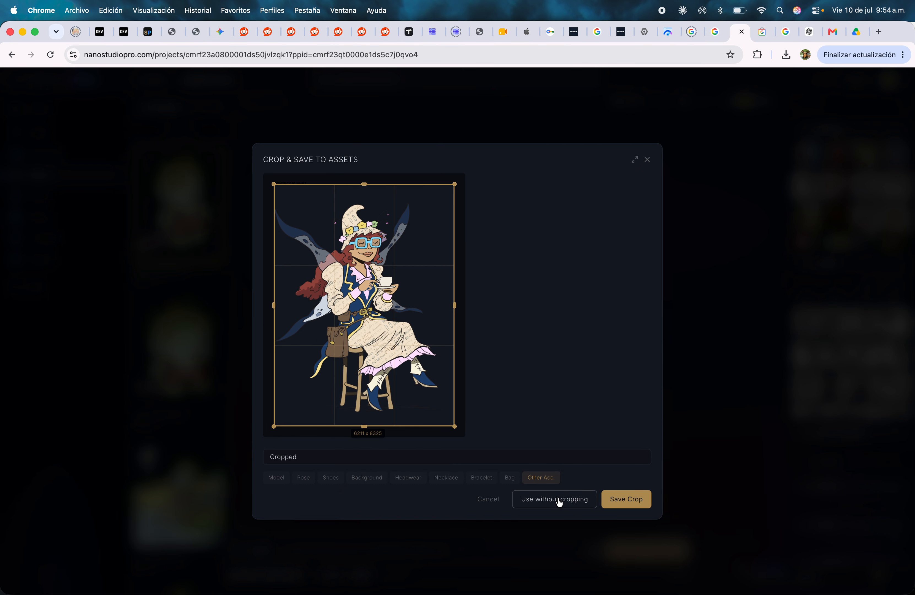
{"action": "left_click", "coordinate": [566, 502]}
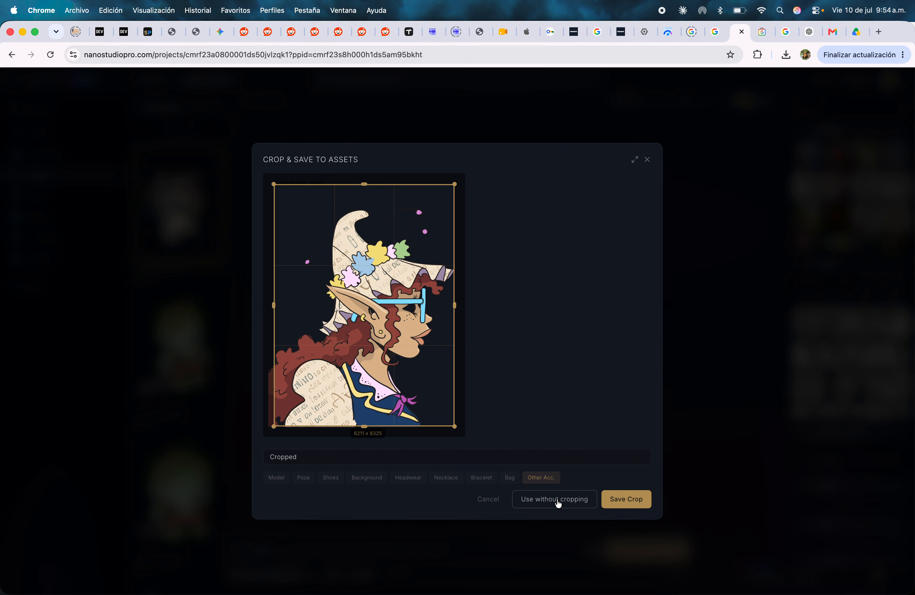
{"action": "left_click", "coordinate": [557, 502]}
{"action": "left_click", "coordinate": [561, 503]}
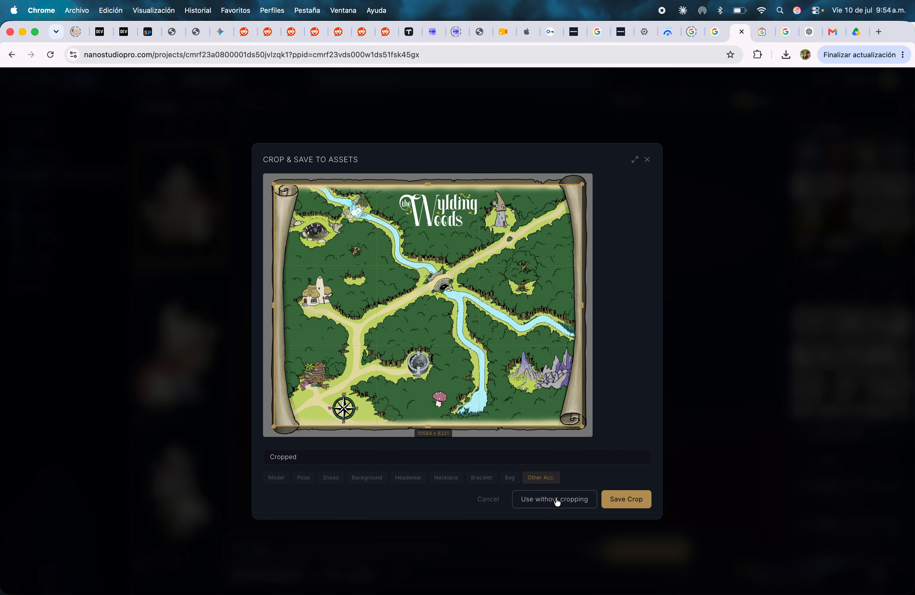
{"action": "left_click", "coordinate": [648, 160]}
Step: Examine the uploaded Barnaby and fairy images in the project's product list
{"action": "scroll", "coordinate": [151, 390], "scroll_direction": "down", "scroll_amount": 20}
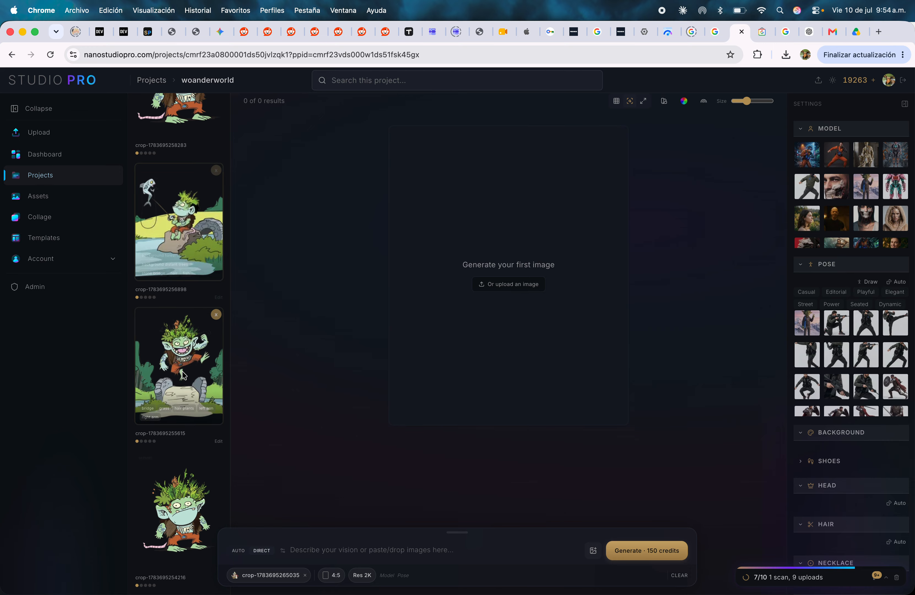
{"action": "scroll", "coordinate": [162, 271], "scroll_direction": "up", "scroll_amount": 20}
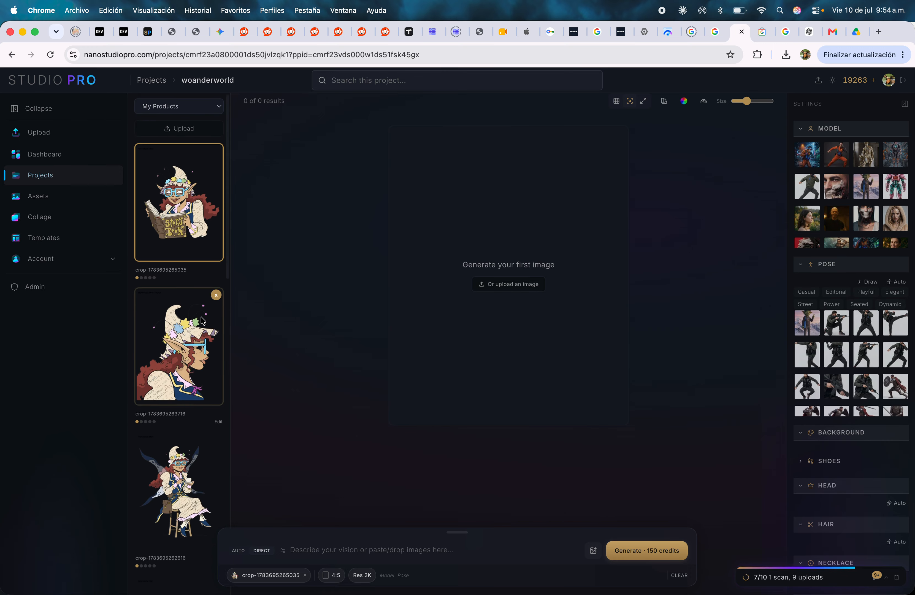
{"action": "scroll", "coordinate": [167, 293], "scroll_direction": "down", "scroll_amount": 5}
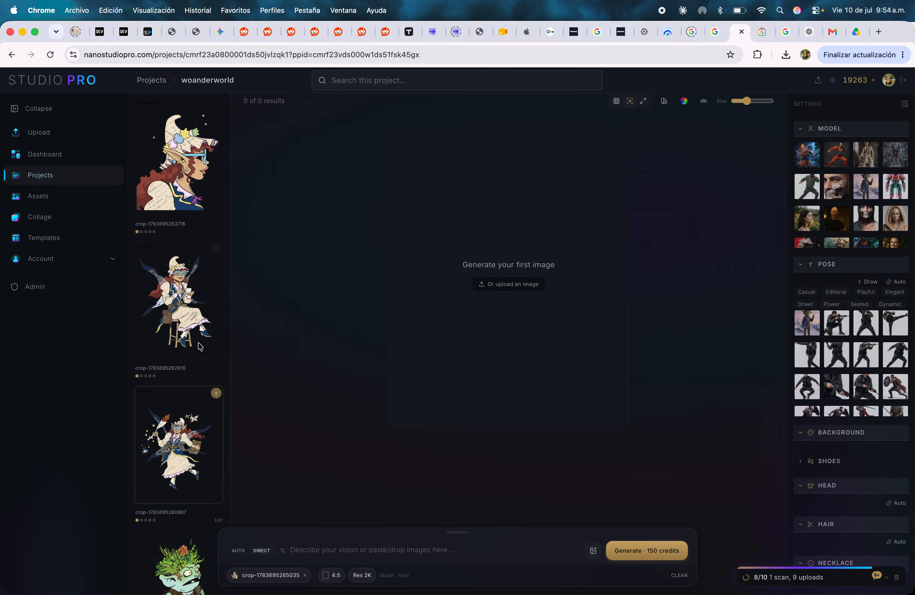
{"action": "scroll", "coordinate": [177, 340], "scroll_direction": "down", "scroll_amount": 5}
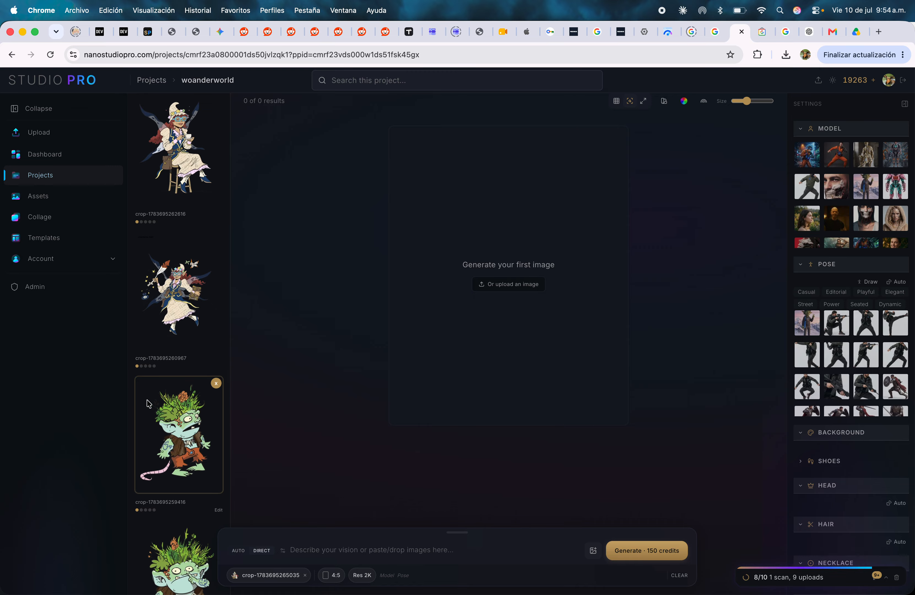
{"action": "scroll", "coordinate": [174, 429], "scroll_direction": "down", "scroll_amount": 2}
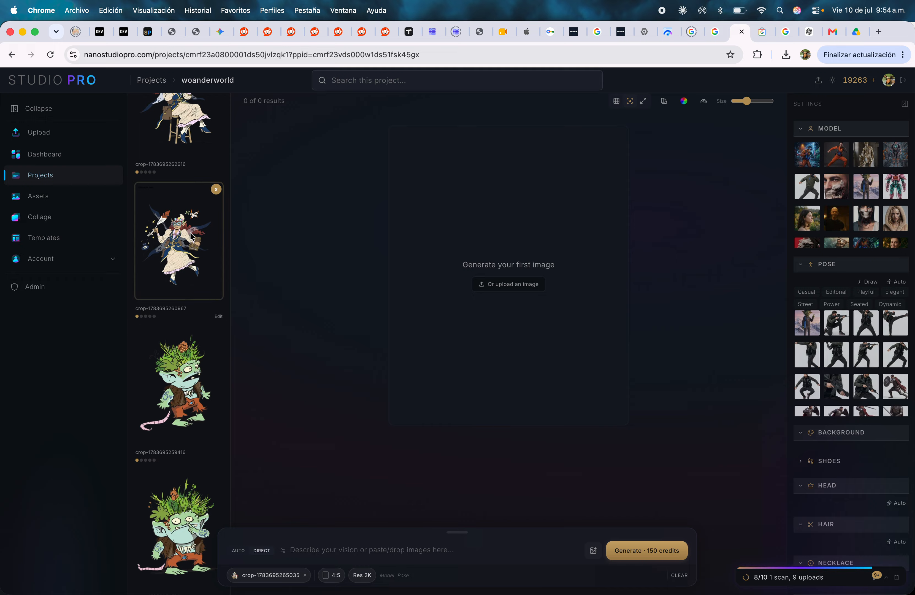
{"action": "scroll", "coordinate": [182, 193], "scroll_direction": "up", "scroll_amount": 10}
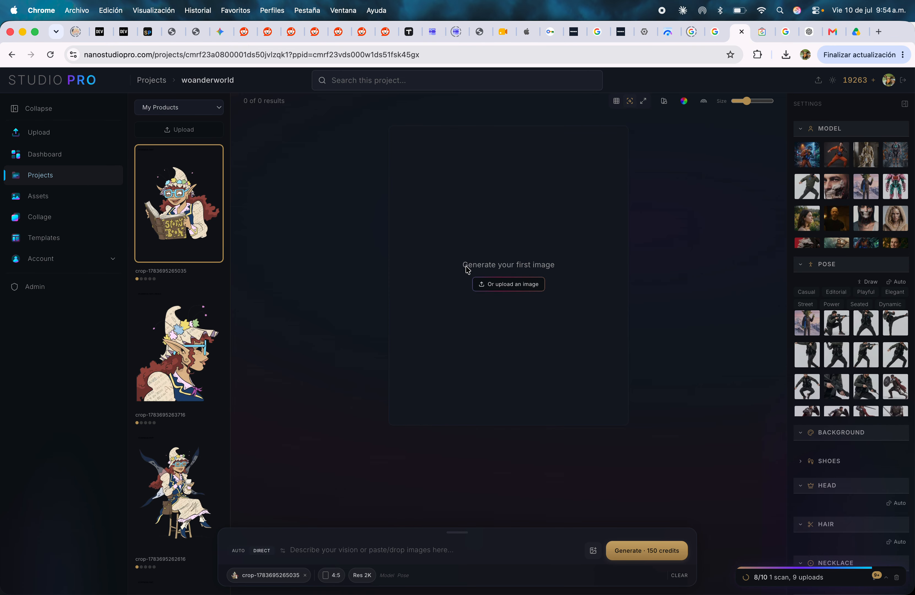
Step: Filter the assets to uploads, reload the page and look through the images for the new characters
{"action": "left_click", "coordinate": [40, 197]}
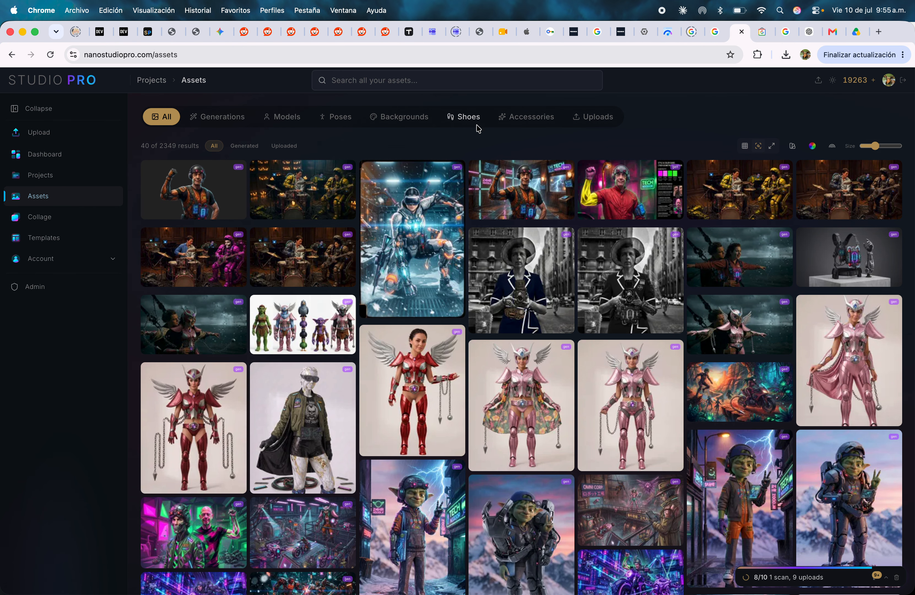
{"action": "left_click", "coordinate": [591, 122]}
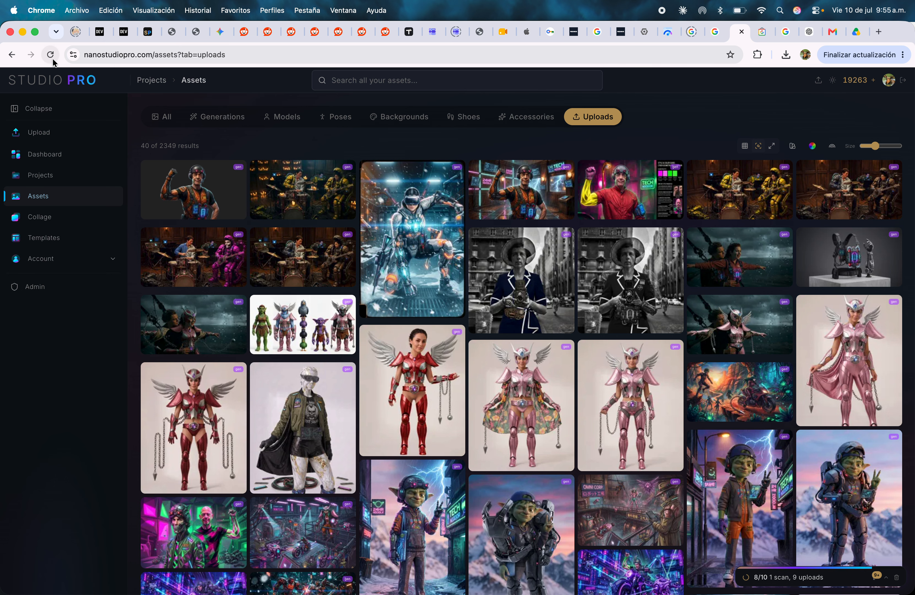
{"action": "left_click", "coordinate": [51, 57]}
{"action": "scroll", "coordinate": [520, 528], "scroll_direction": "down", "scroll_amount": 6}
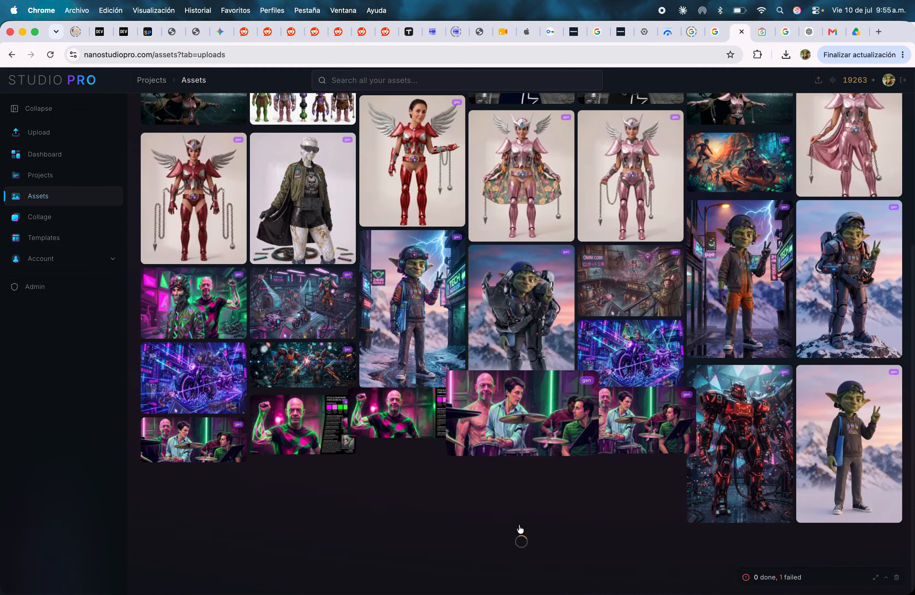
{"action": "scroll", "coordinate": [520, 529], "scroll_direction": "up", "scroll_amount": 6}
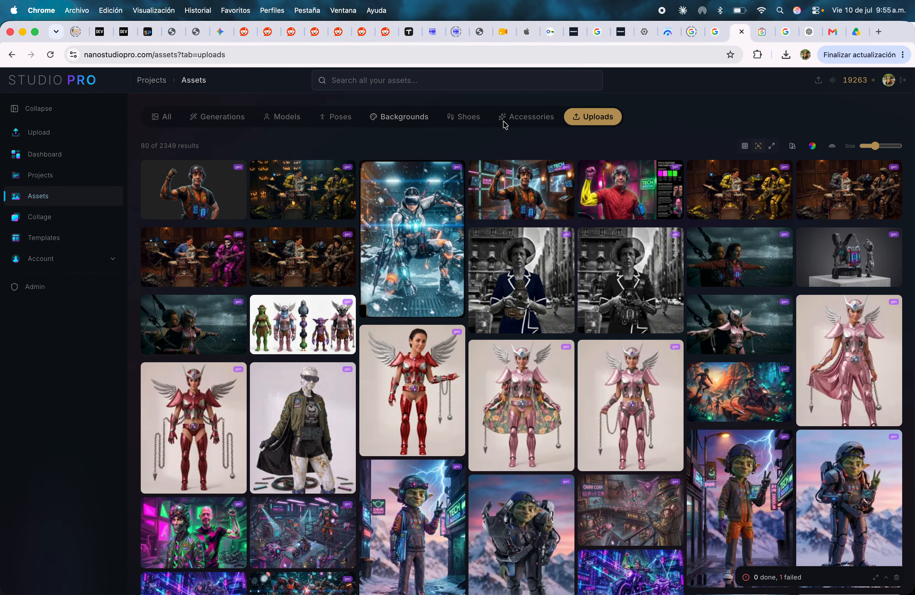
Step: Check the accessories, backgrounds and models categories, and search all assets for "products"
{"action": "left_click", "coordinate": [518, 118]}
{"action": "left_click", "coordinate": [403, 123]}
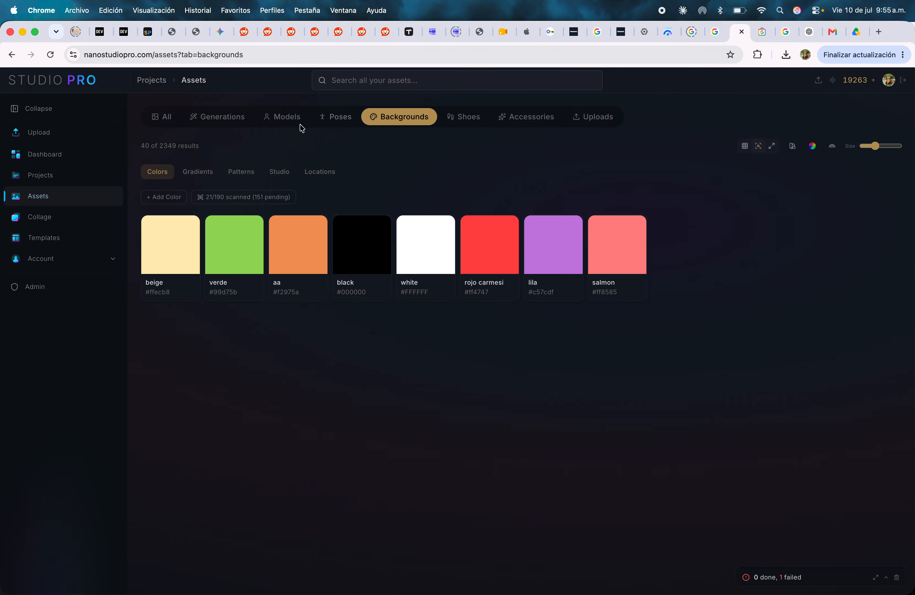
{"action": "left_click", "coordinate": [298, 123]}
{"action": "left_click", "coordinate": [171, 116]}
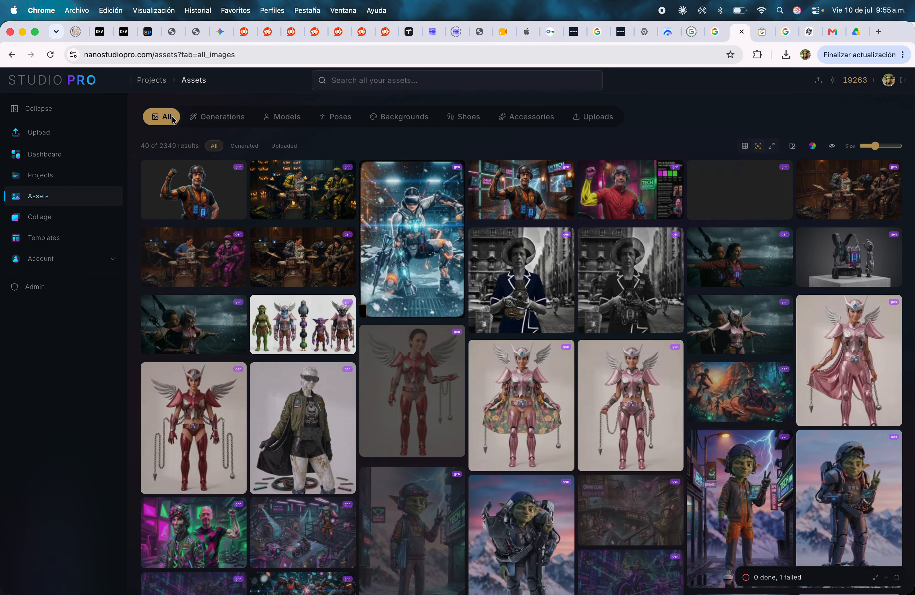
{"action": "left_click", "coordinate": [422, 80]}
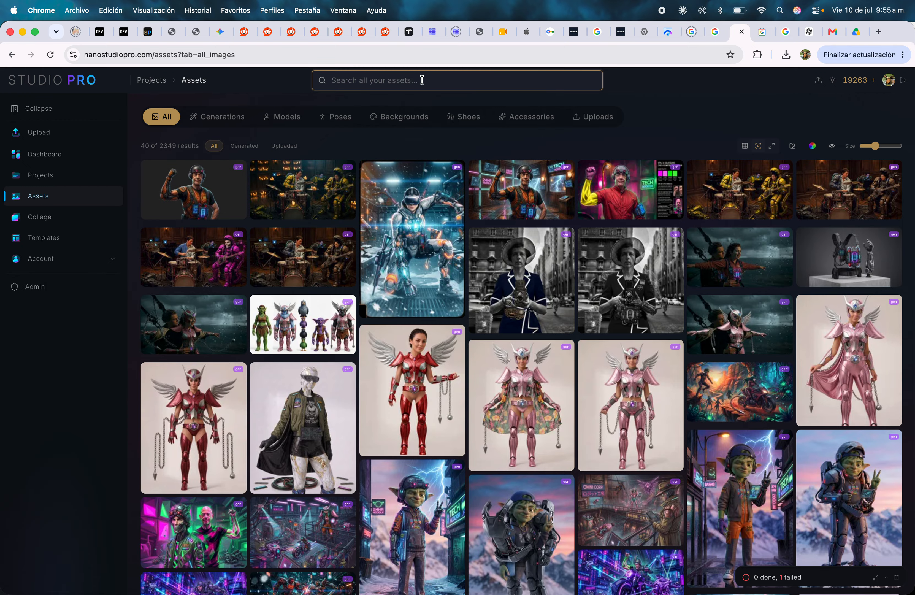
{"action": "type", "text": "products"}
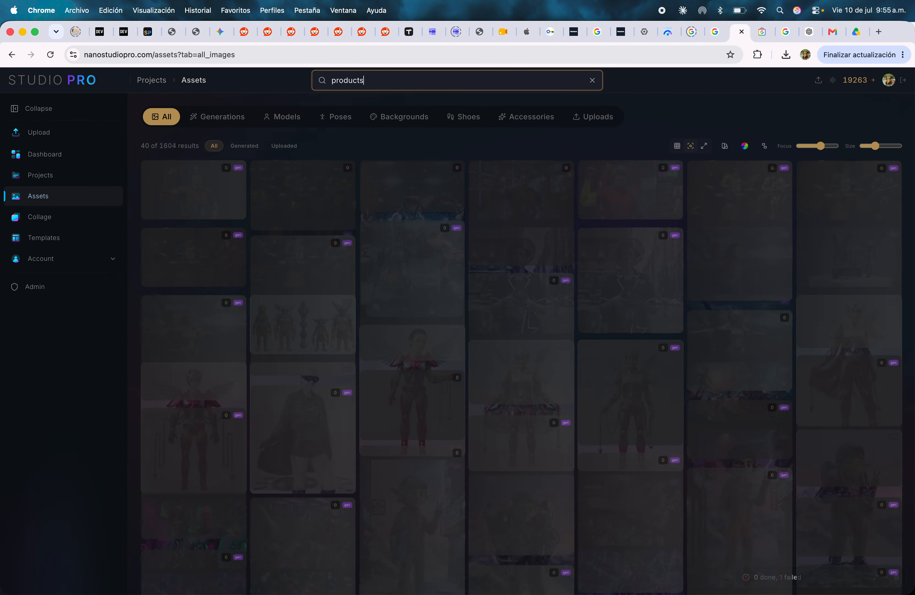
Step: Return to the projects overview and open the woanderworld project
{"action": "left_click", "coordinate": [45, 132]}
{"action": "left_click", "coordinate": [57, 160]}
{"action": "left_click", "coordinate": [55, 154]}
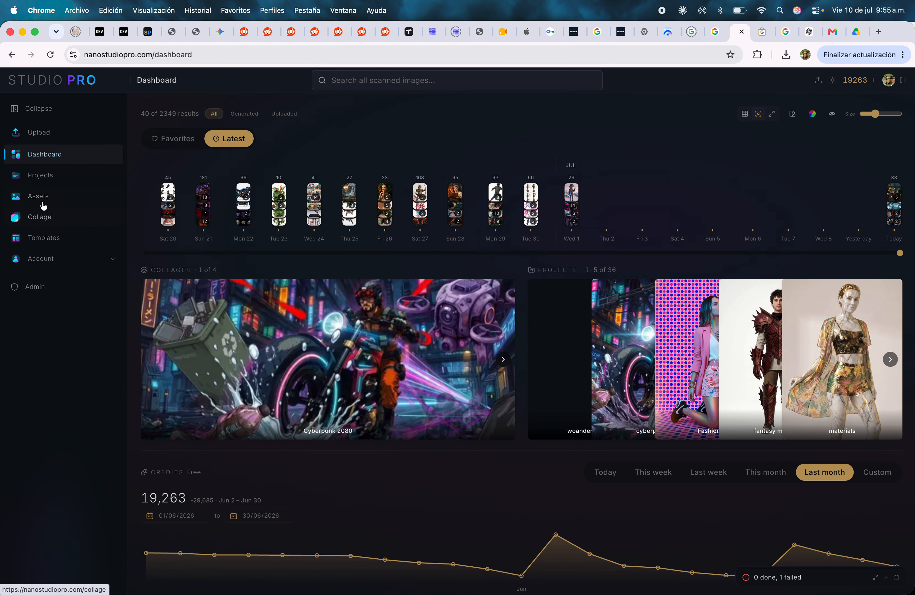
{"action": "left_click", "coordinate": [40, 175]}
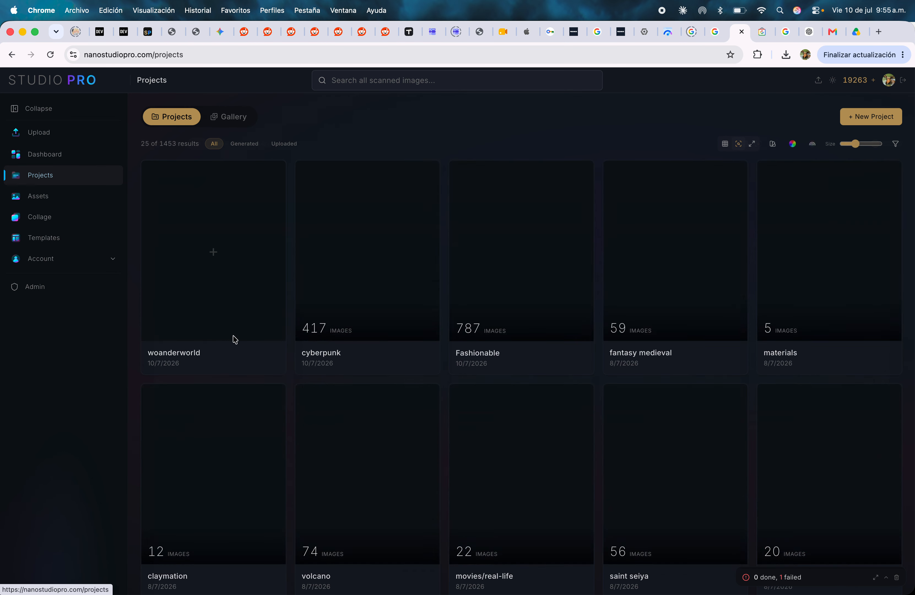
{"action": "left_click", "coordinate": [237, 257]}
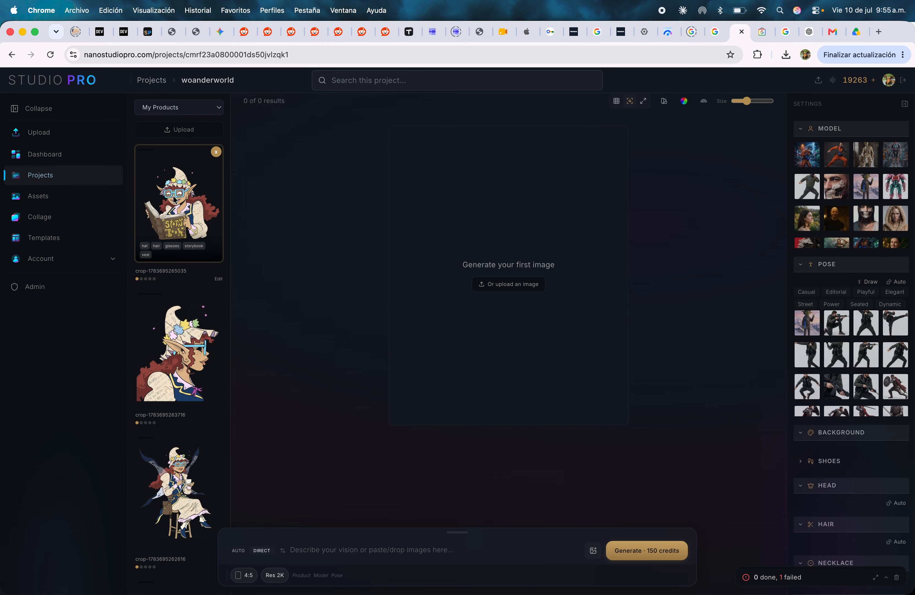
Step: Delete the blank product from the project's product list and view the details of the fairy reading the story book
{"action": "mouse_move", "coordinate": [181, 208]}
{"action": "left_mouse_down"}
{"action": "mouse_move", "coordinate": [516, 282]}
{"action": "mouse_move", "coordinate": [237, 237]}
{"action": "mouse_move", "coordinate": [159, 173]}
{"action": "mouse_move", "coordinate": [174, 193]}
{"action": "left_mouse_up"}
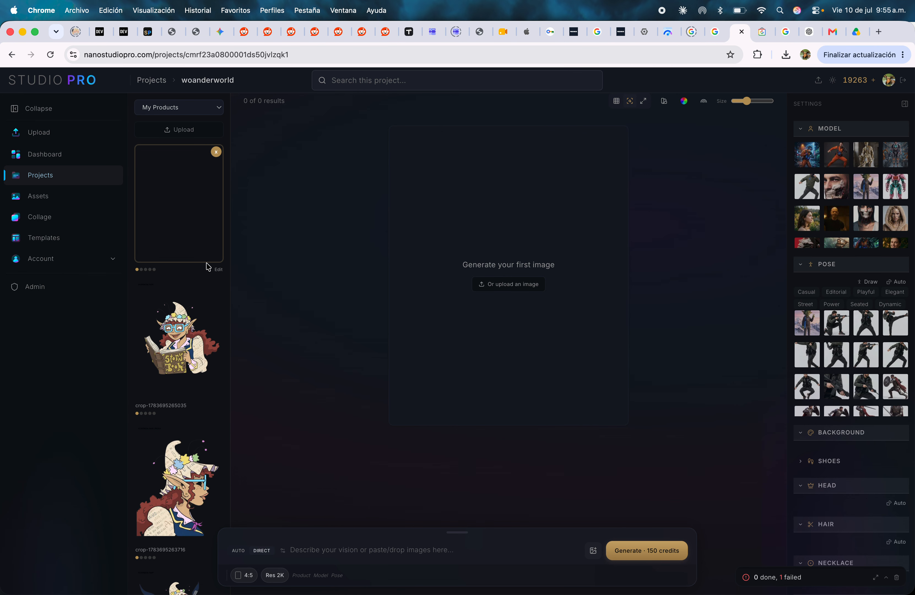
{"action": "left_click", "coordinate": [216, 152]}
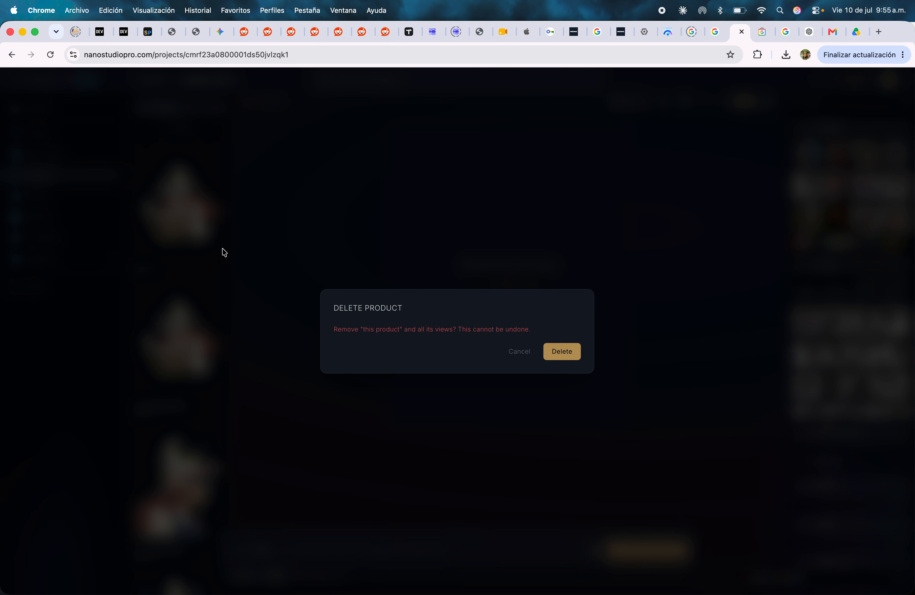
{"action": "left_click", "coordinate": [564, 360]}
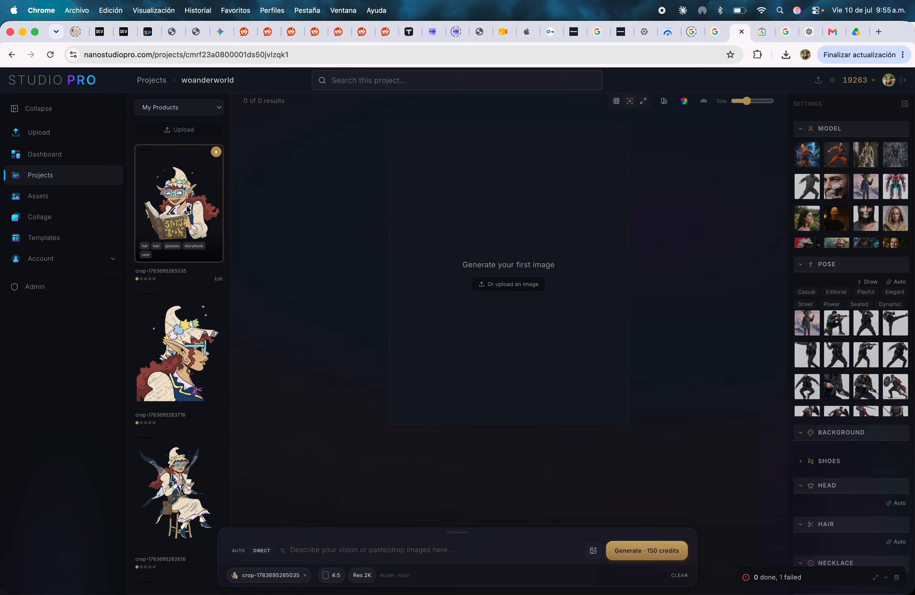
{"action": "left_click", "coordinate": [188, 209]}
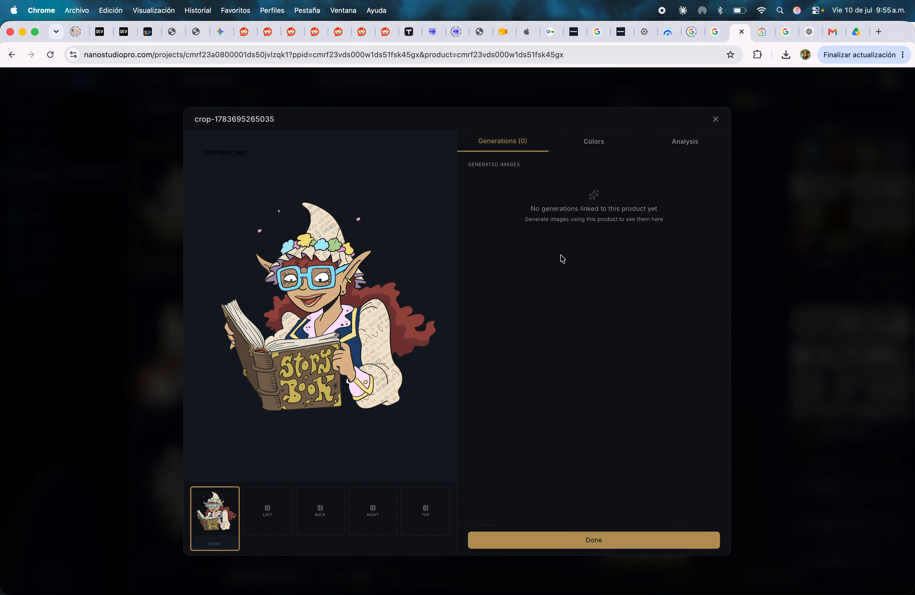
{"action": "left_click", "coordinate": [715, 119]}
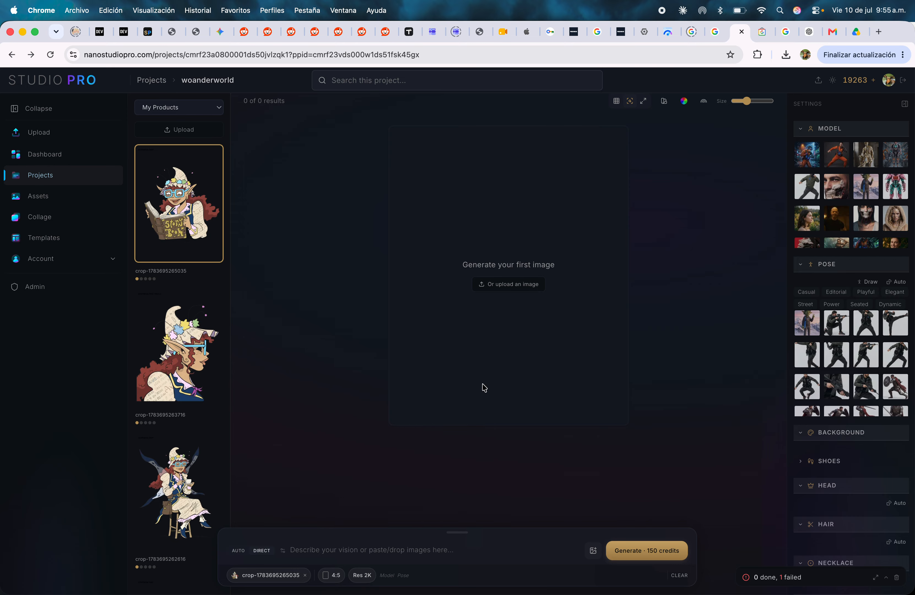
Step: Upload Barnaby (2).png and Barnaby_Bridge (3).png as original images in the project timeline
{"action": "left_click", "coordinate": [512, 288]}
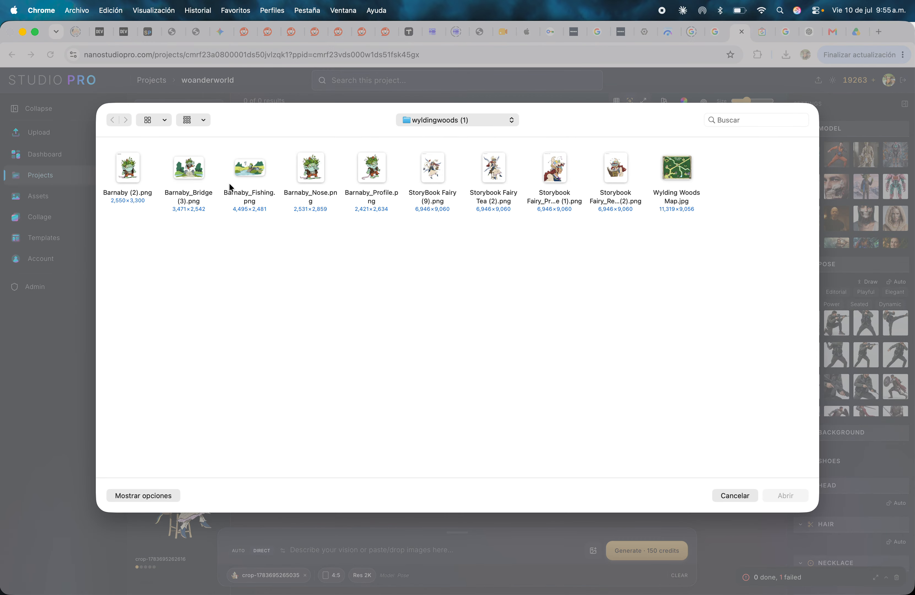
{"action": "left_click", "coordinate": [128, 175]}
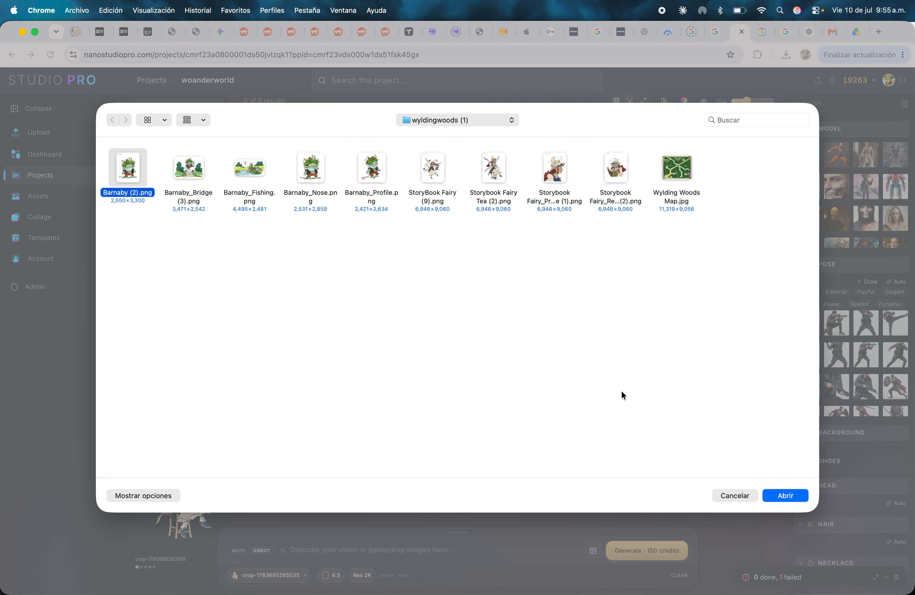
{"action": "left_click", "coordinate": [790, 499]}
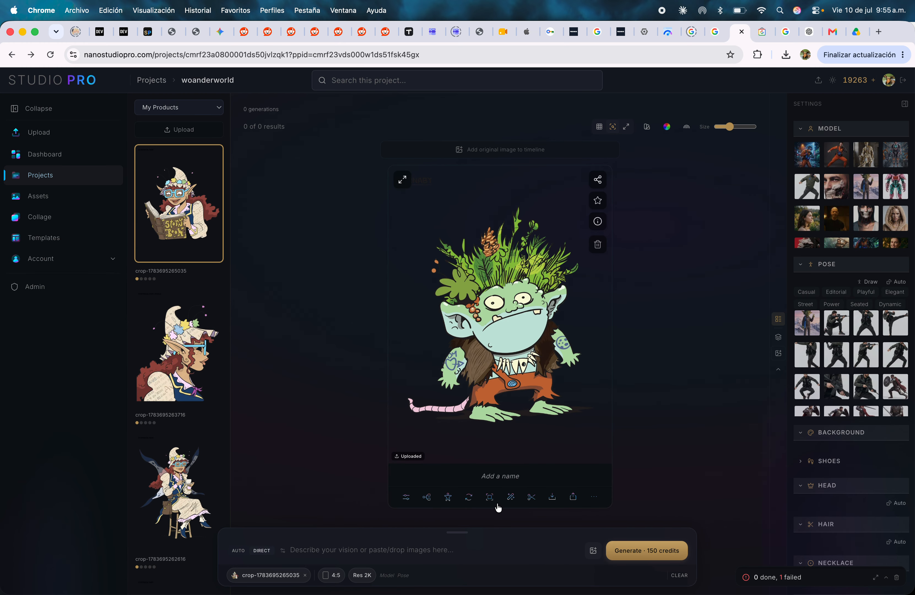
{"action": "left_click", "coordinate": [496, 145]}
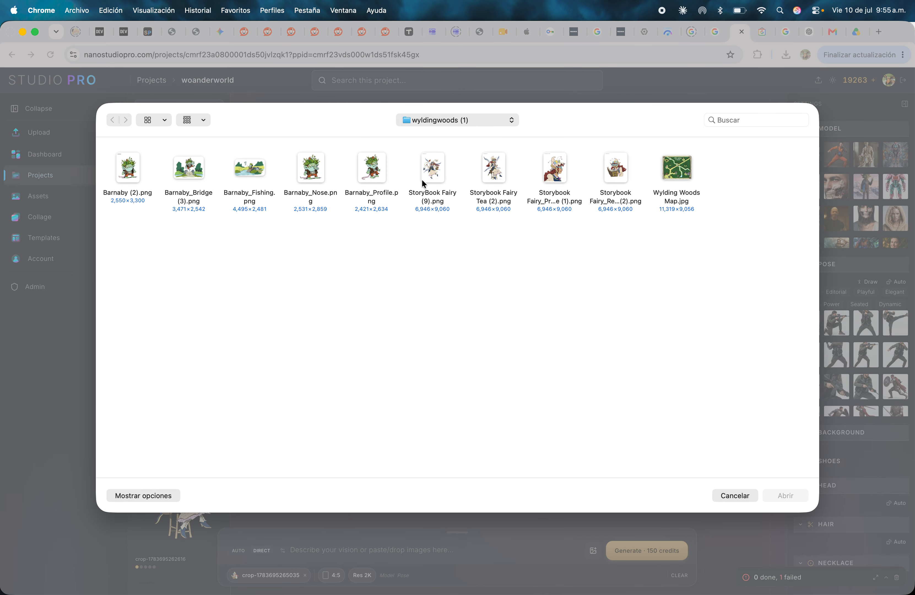
{"action": "left_click", "coordinate": [181, 170]}
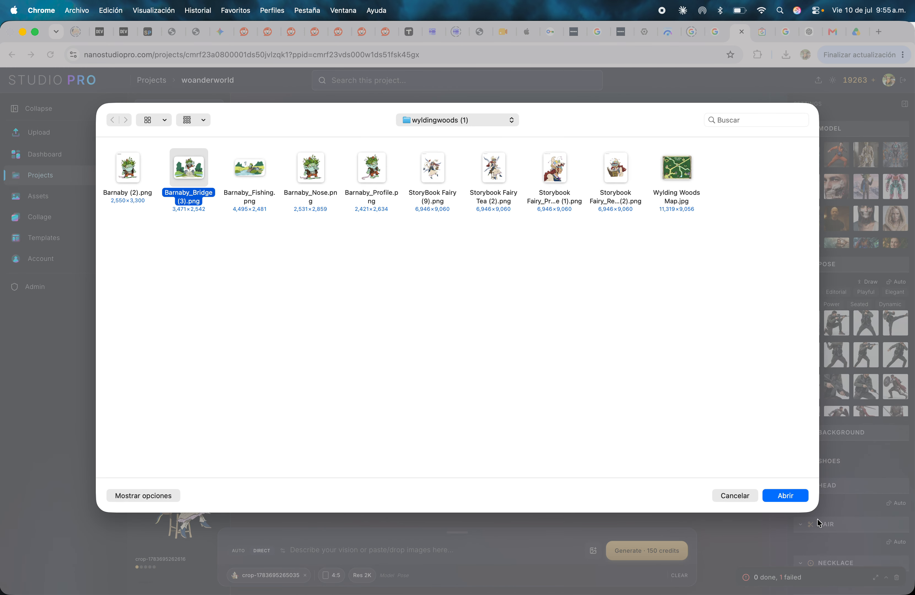
{"action": "left_click", "coordinate": [785, 495]}
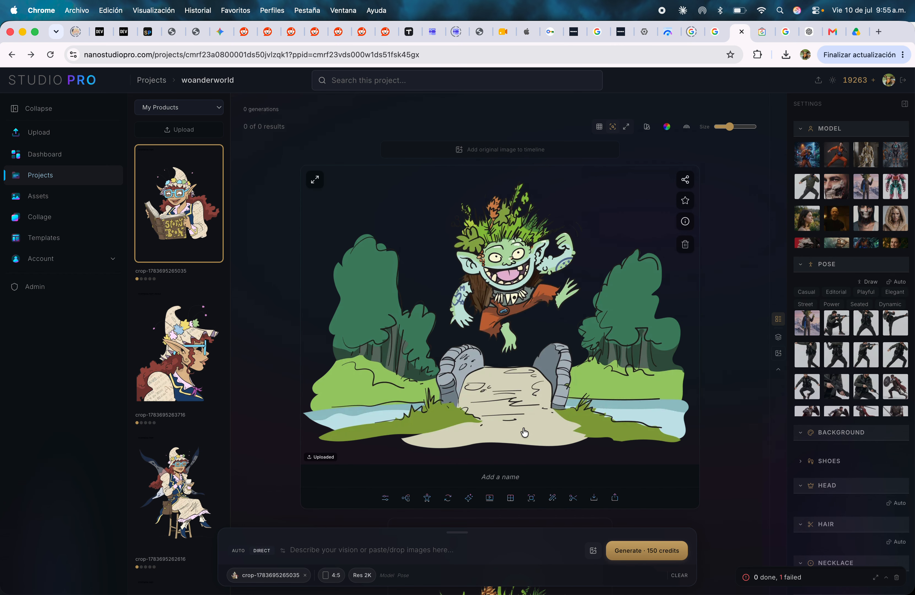
Step: Add Barnaby_Fishing.png and Barnaby_Profile.png to the timeline as original images
{"action": "left_click", "coordinate": [487, 149]}
{"action": "left_click", "coordinate": [245, 169]}
{"action": "left_click", "coordinate": [780, 496]}
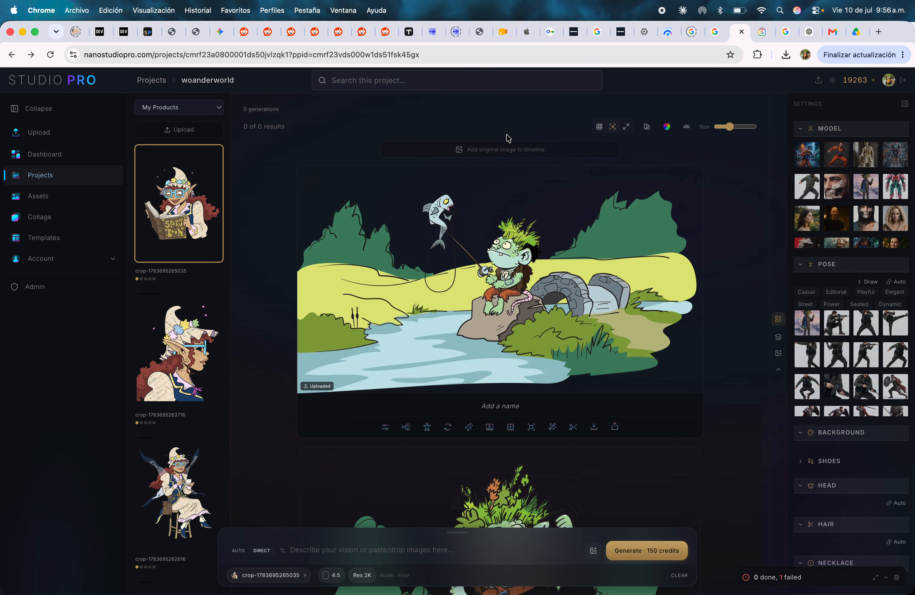
{"action": "left_click", "coordinate": [507, 149]}
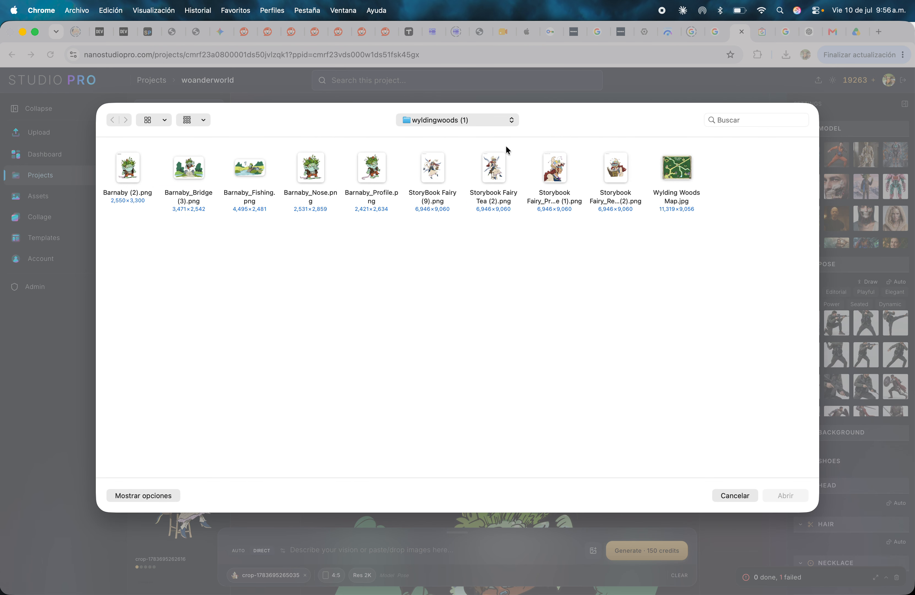
{"action": "left_click", "coordinate": [380, 175]}
{"action": "left_click", "coordinate": [786, 495]}
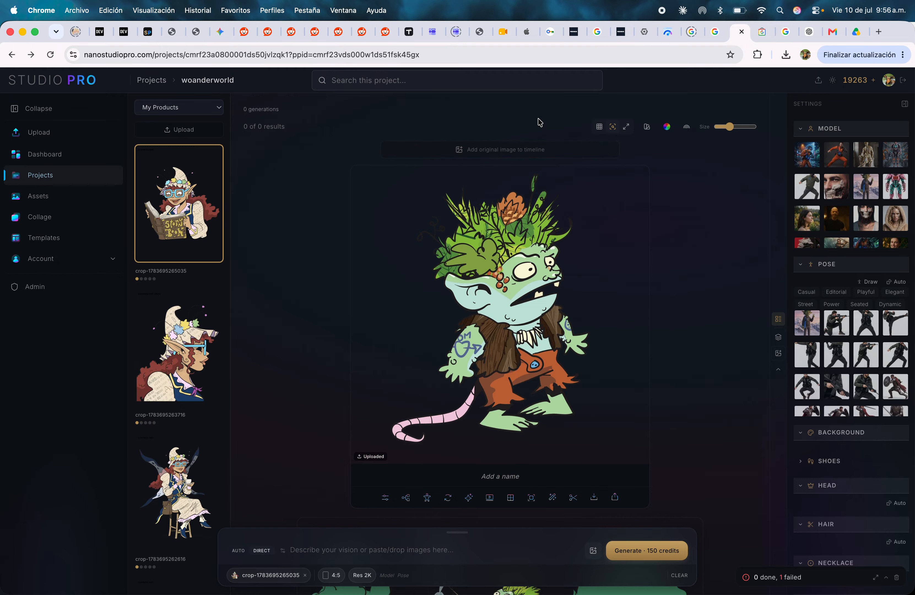
Step: Add StoryBook Fairy (9).png and the Storybook Fairy profile image to the timeline as originals
{"action": "left_click", "coordinate": [539, 147]}
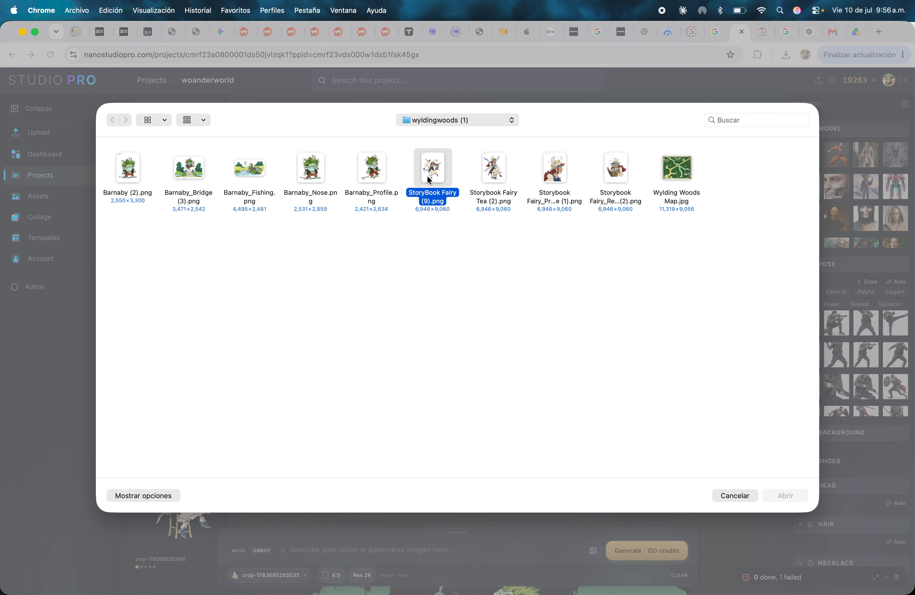
{"action": "left_click", "coordinate": [785, 497]}
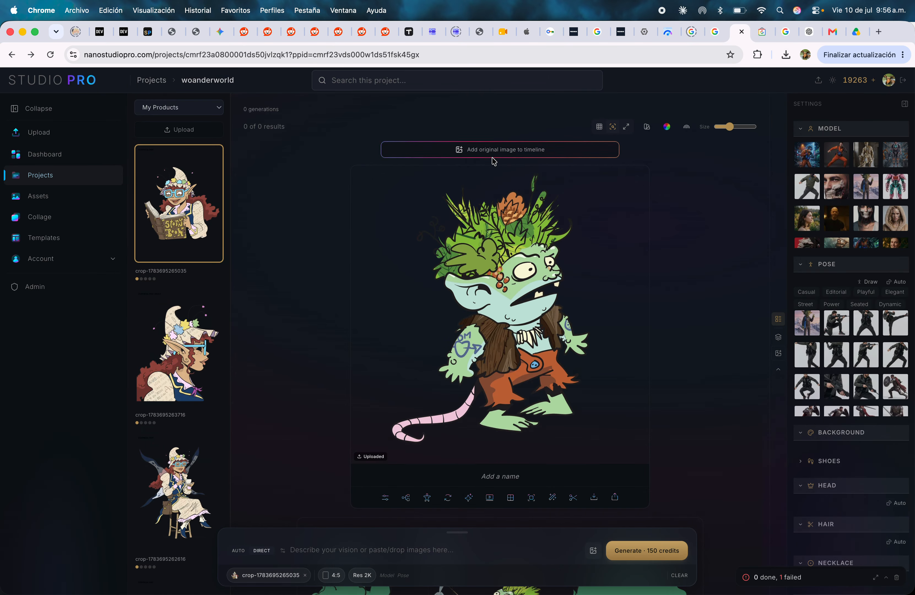
{"action": "left_click", "coordinate": [512, 154]}
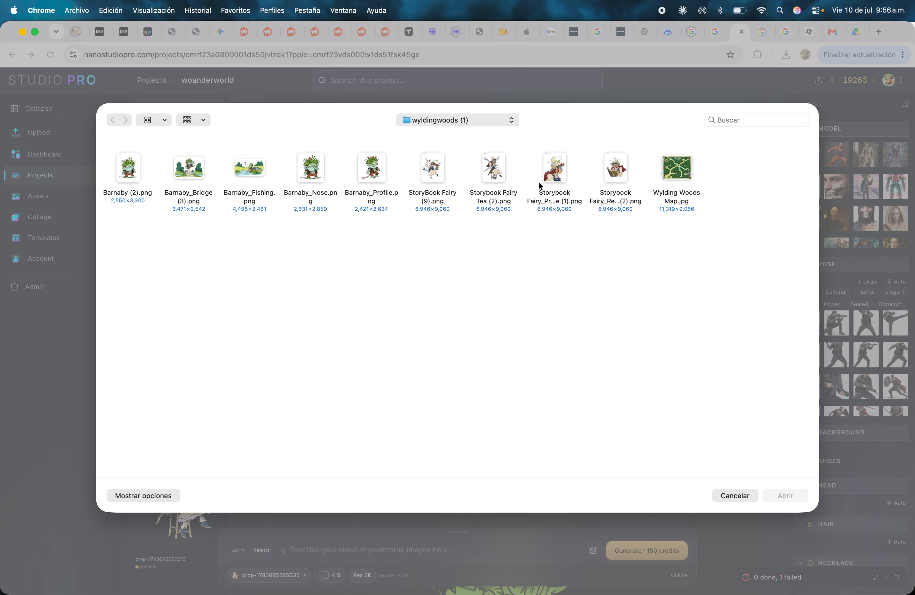
{"action": "left_click", "coordinate": [556, 179]}
{"action": "left_click", "coordinate": [782, 500]}
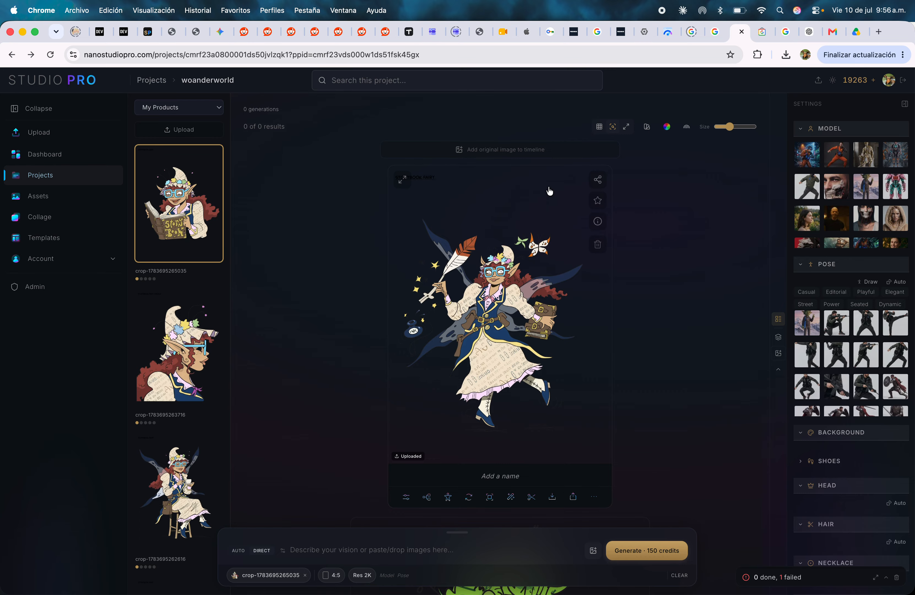
Step: Add Wylding Woods Map.jpg to the project timeline as an original image
{"action": "left_click", "coordinate": [534, 153]}
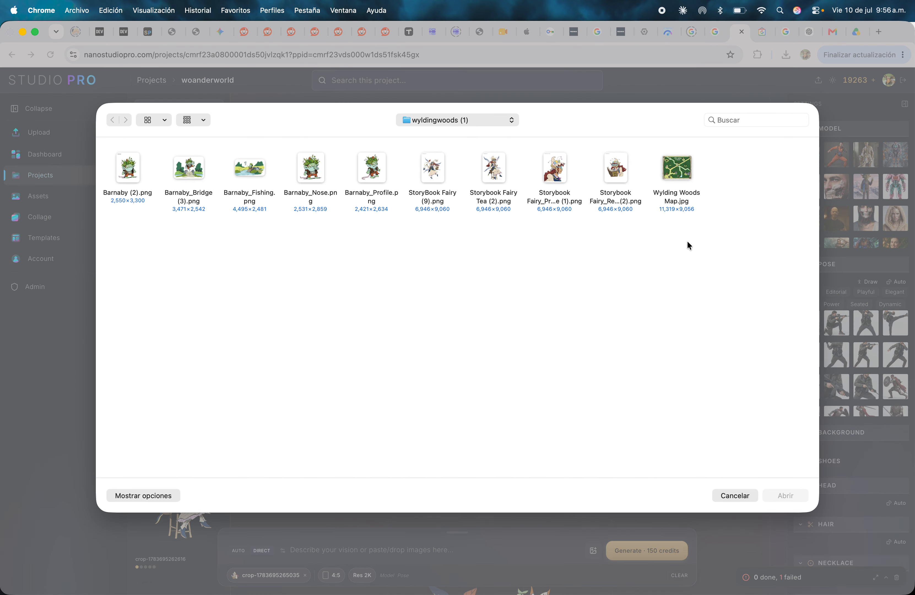
{"action": "left_click", "coordinate": [674, 174]}
{"action": "left_click", "coordinate": [790, 493]}
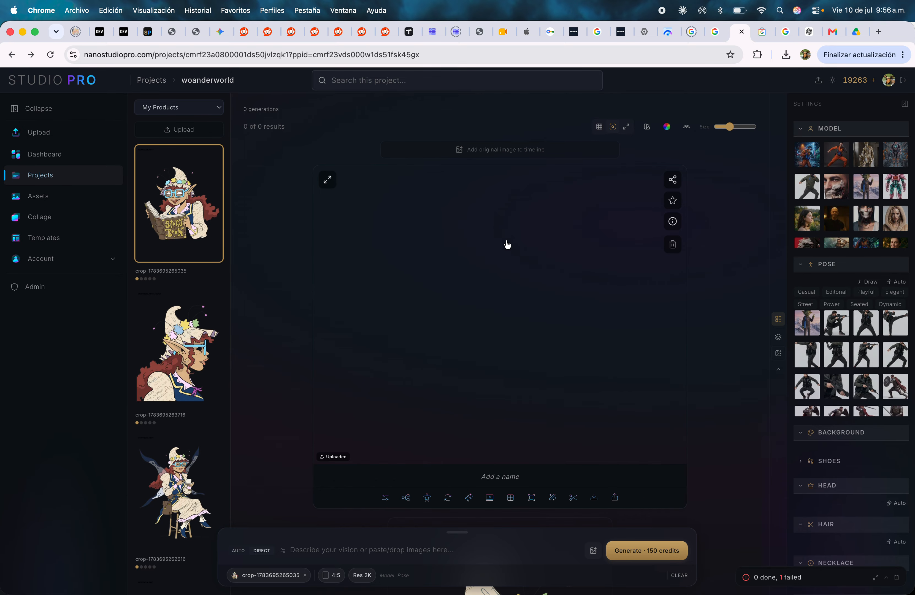
Step: Select the Wylding Woods map for restyling and remove the fairy product reference from the prompt settings
{"action": "left_click", "coordinate": [490, 265]}
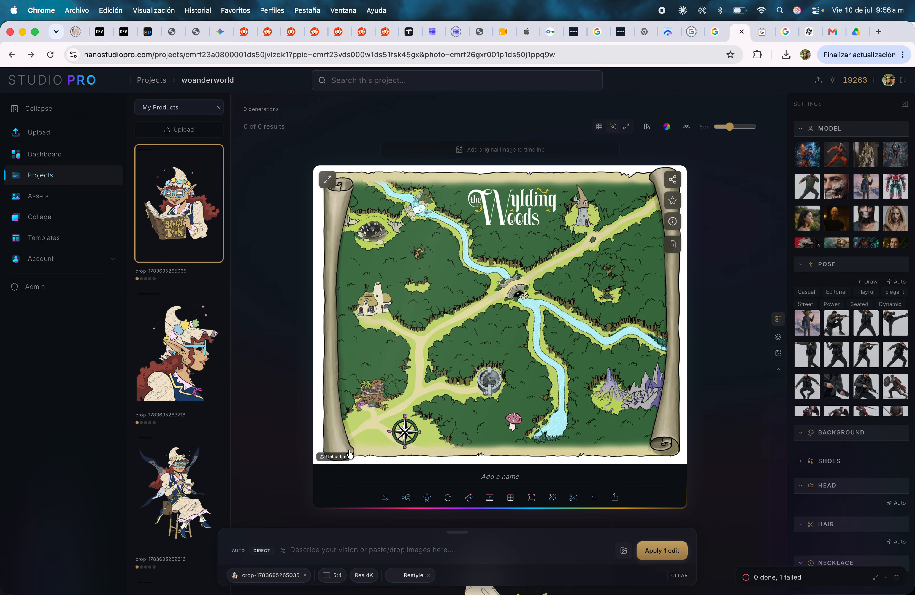
{"action": "left_click", "coordinate": [426, 549]}
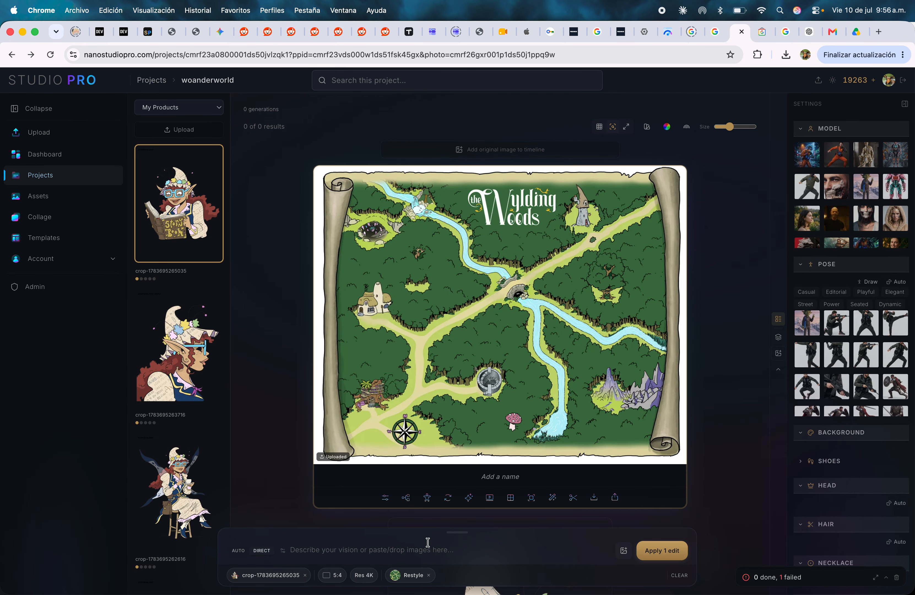
{"action": "left_click", "coordinate": [361, 578]}
{"action": "left_click", "coordinate": [363, 552]}
{"action": "left_click", "coordinate": [683, 576]}
{"action": "left_click", "coordinate": [325, 502]}
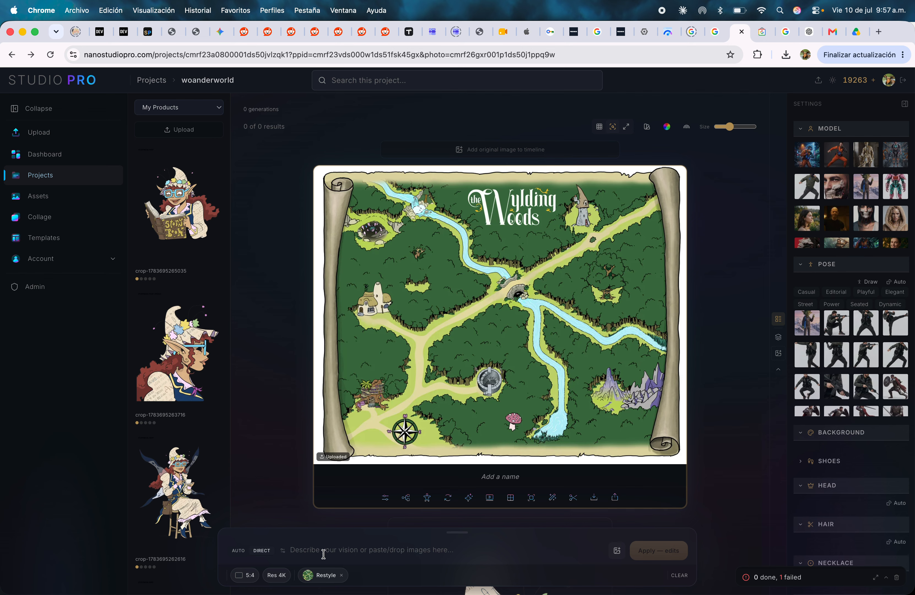
{"action": "type", "text": "mood"}
{"action": "key", "text": "BackSpace"}
{"action": "key", "text": "BackSpace"}
{"action": "key", "text": "BackSpace"}
{"action": "key", "text": "BackSpace"}
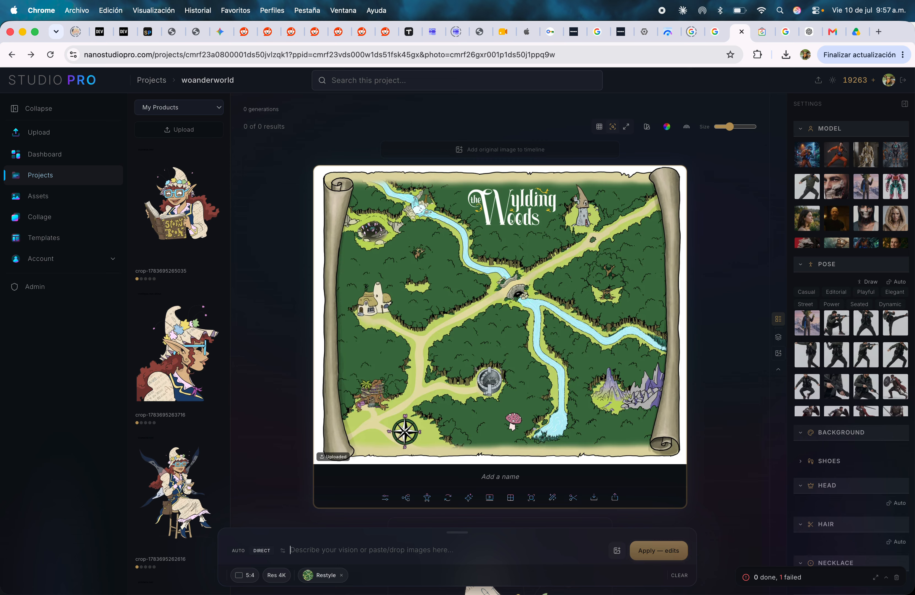
Step: Restyle the map at 2K resolution with the prompt "restyle this map with a pixar cgi looi"
{"action": "type", "text": "restyle this map with a "}
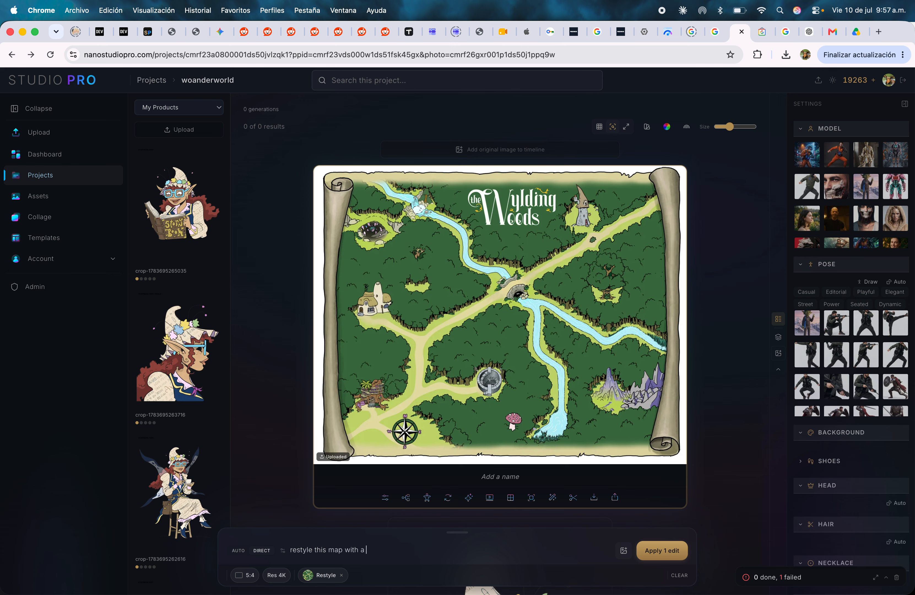
{"action": "type", "text": "pixar cgi look"}
{"action": "mouse_move", "coordinate": [287, 593]}
{"action": "left_click", "coordinate": [281, 575]}
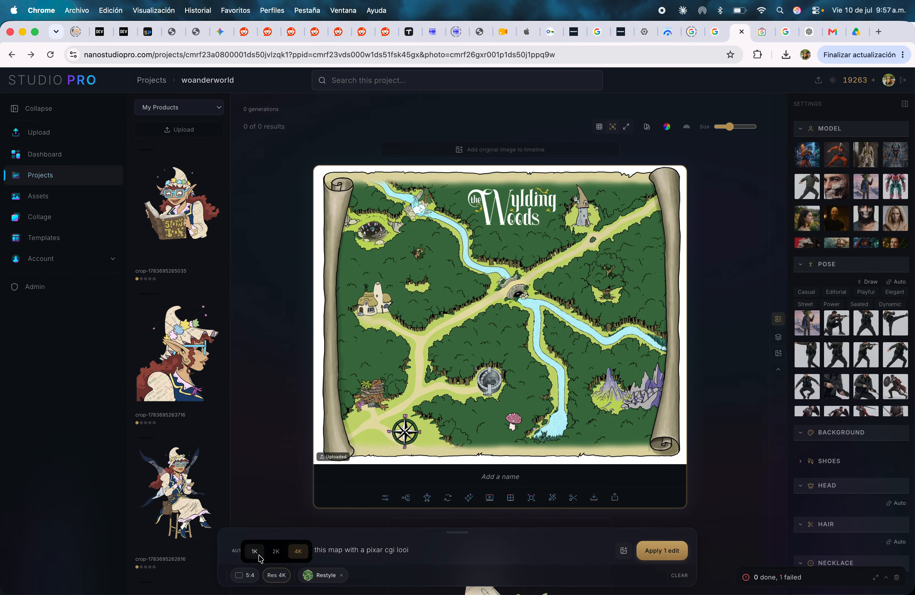
{"action": "left_click", "coordinate": [239, 550]}
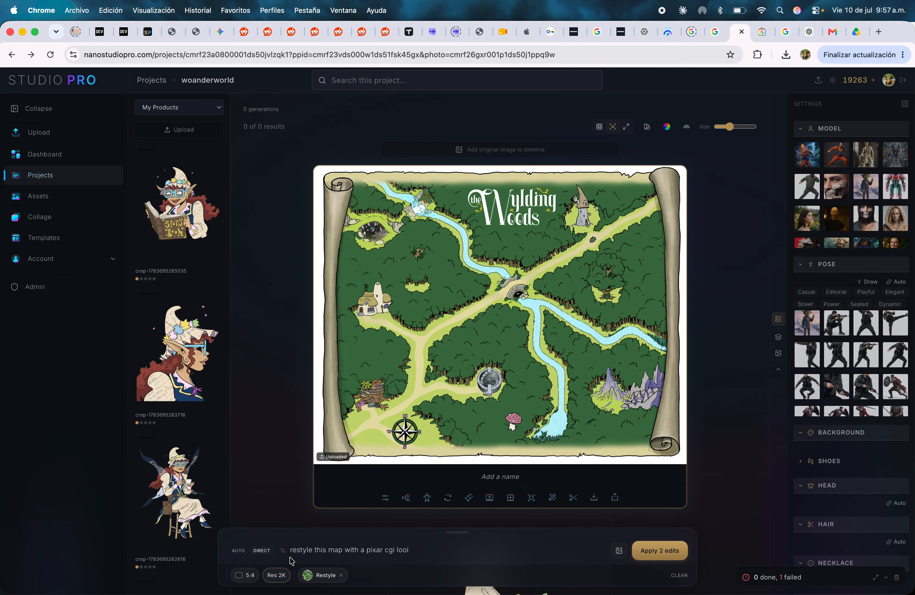
{"action": "left_click", "coordinate": [655, 553]}
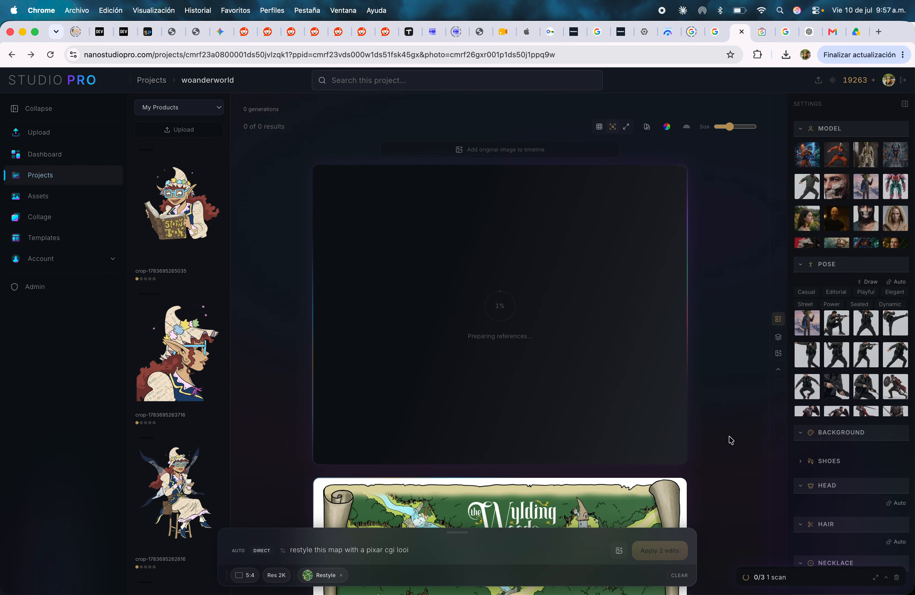
Step: Select the flying storybook fairy holding a quill for restyling and clear the previous map prompt
{"action": "scroll", "coordinate": [729, 439], "scroll_direction": "down", "scroll_amount": 10}
{"action": "scroll", "coordinate": [729, 439], "scroll_direction": "down", "scroll_amount": 3}
{"action": "scroll", "coordinate": [598, 378], "scroll_direction": "down", "scroll_amount": 9}
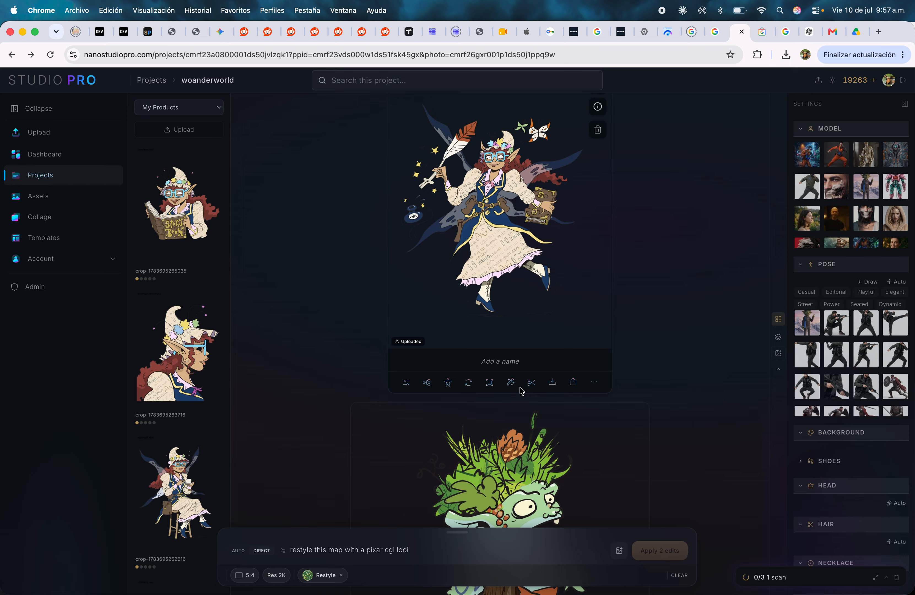
{"action": "left_click", "coordinate": [494, 223]}
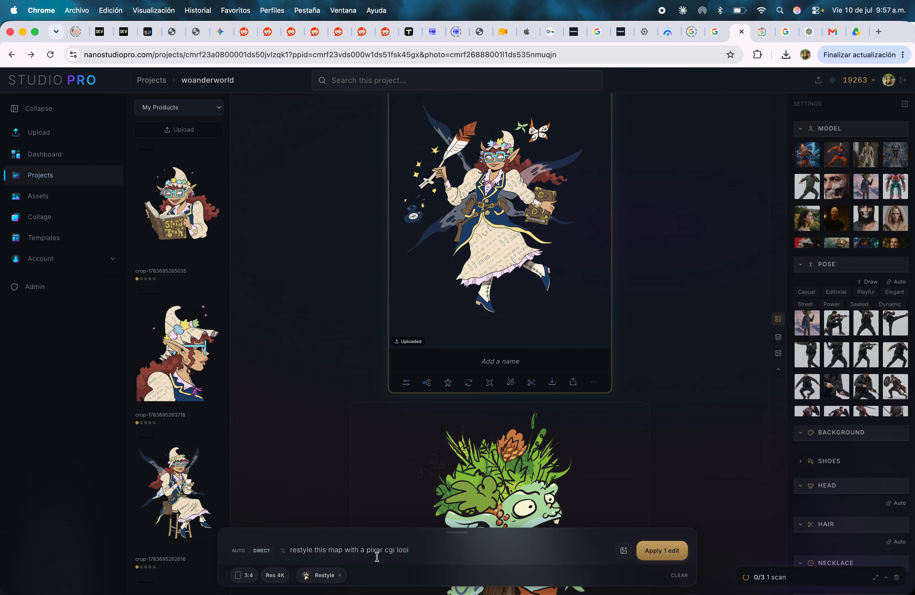
{"action": "left_click", "coordinate": [422, 552]}
{"action": "key", "text": "super+a"}
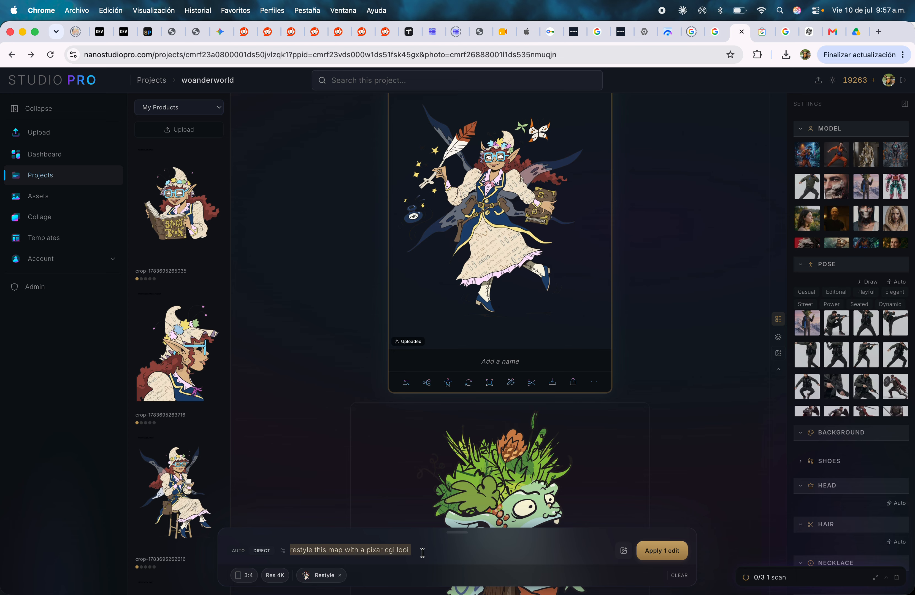
{"action": "key", "text": "BackSpace"}
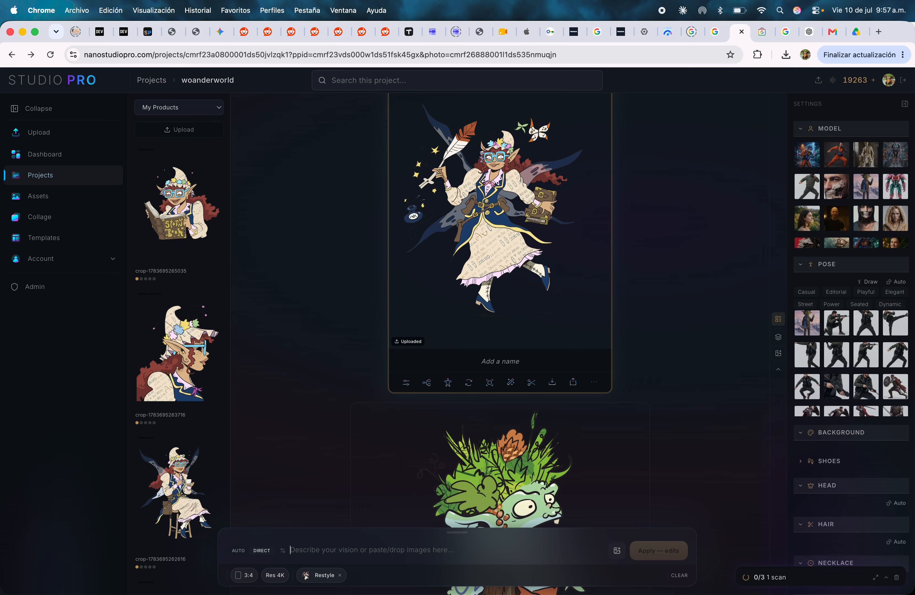
Step: Write the fairy's restyle prompt as "position this character in a forest home with a meadow and"
{"action": "type", "text": "use"}
{"action": "key", "text": "BackSpace"}
{"action": "key", "text": "BackSpace"}
{"action": "key", "text": "BackSpace"}
{"action": "type", "text": "pioxar"}
{"action": "key", "text": "BackSpace"}
{"action": "key", "text": "BackSpace"}
{"action": "key", "text": "BackSpace"}
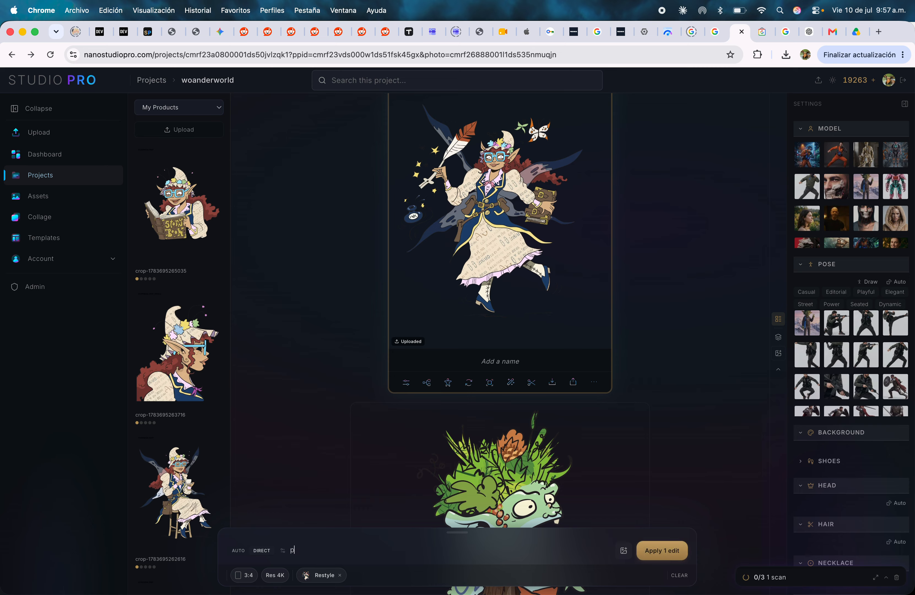
{"action": "type", "text": "osition this character in a forest home with "}
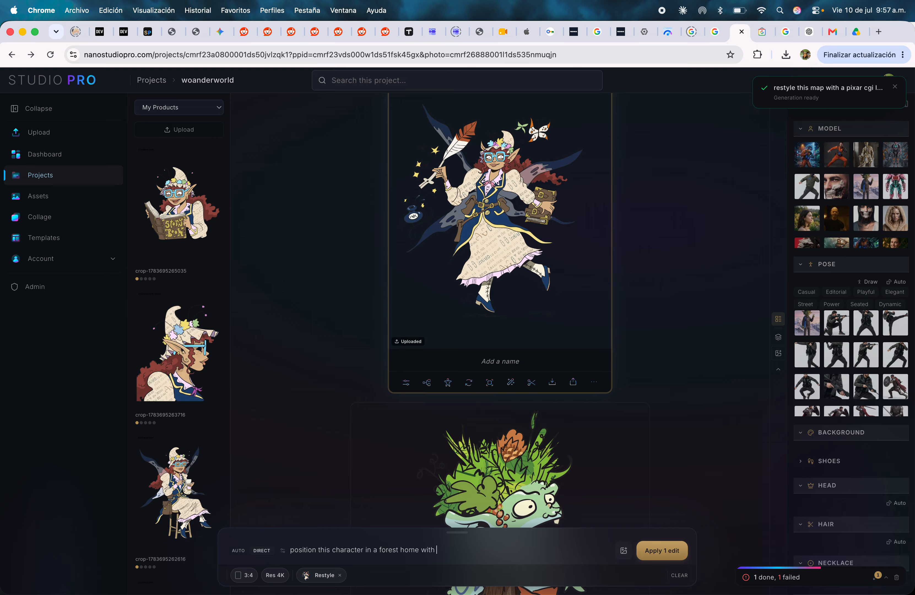
{"action": "type", "text": "a meadow and"}
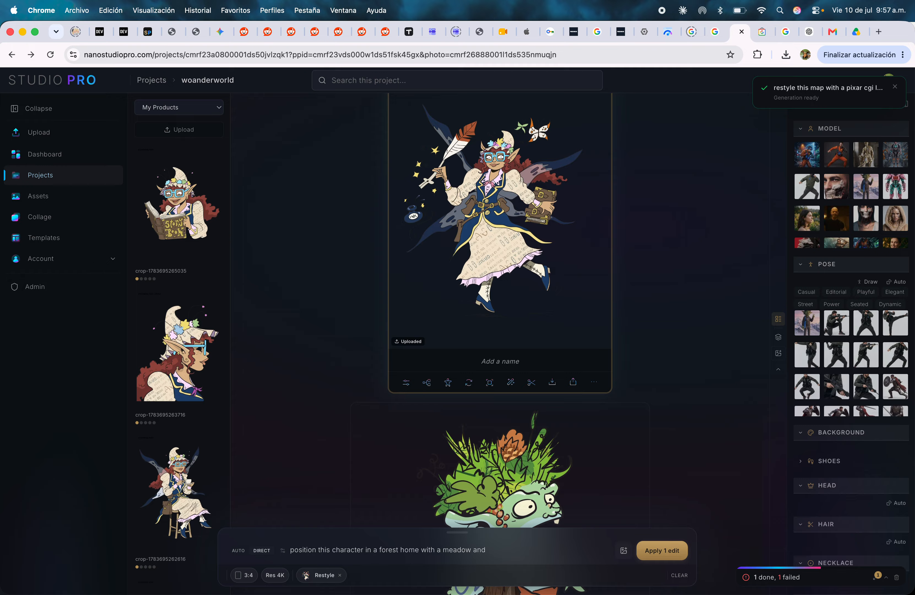
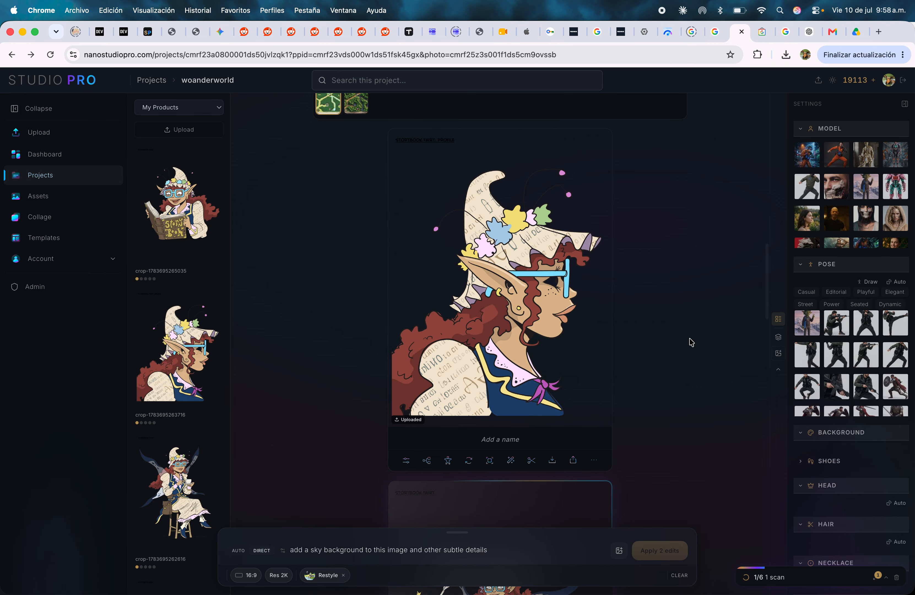
Step: Compare the original Wylding Woods map with its restyled version
{"action": "scroll", "coordinate": [691, 341], "scroll_direction": "up", "scroll_amount": 5}
{"action": "scroll", "coordinate": [691, 341], "scroll_direction": "down", "scroll_amount": 2}
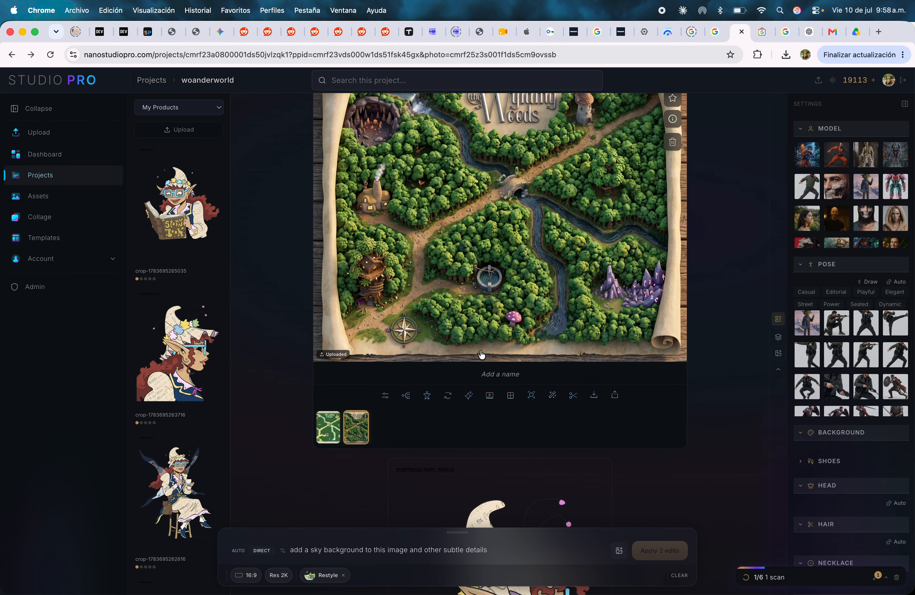
{"action": "scroll", "coordinate": [424, 386], "scroll_direction": "up", "scroll_amount": 2}
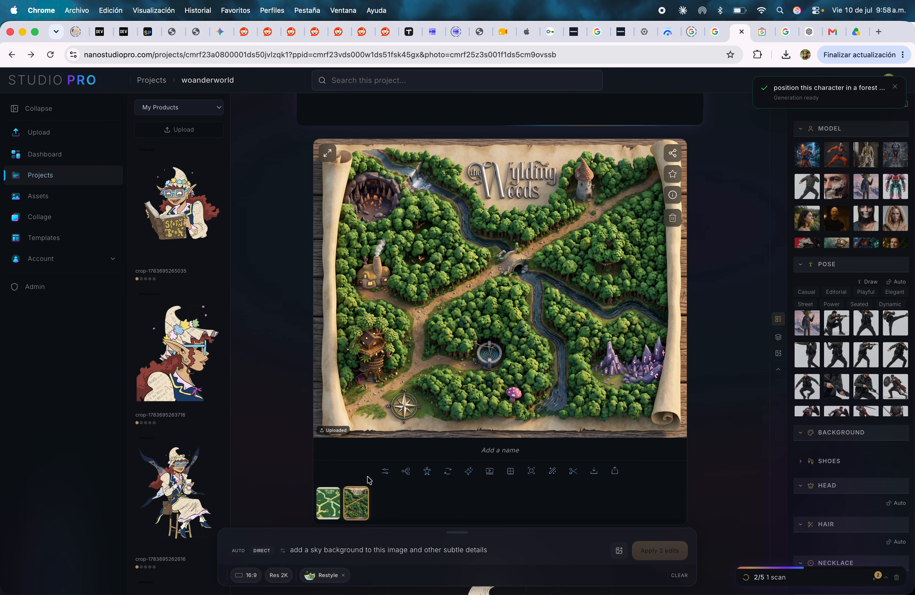
{"action": "left_click", "coordinate": [334, 509]}
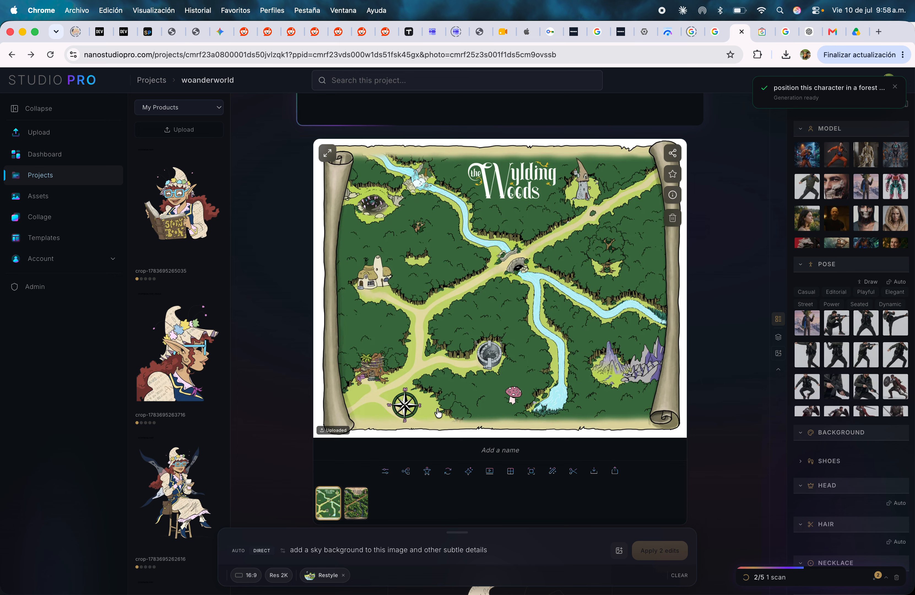
{"action": "left_click", "coordinate": [364, 513]}
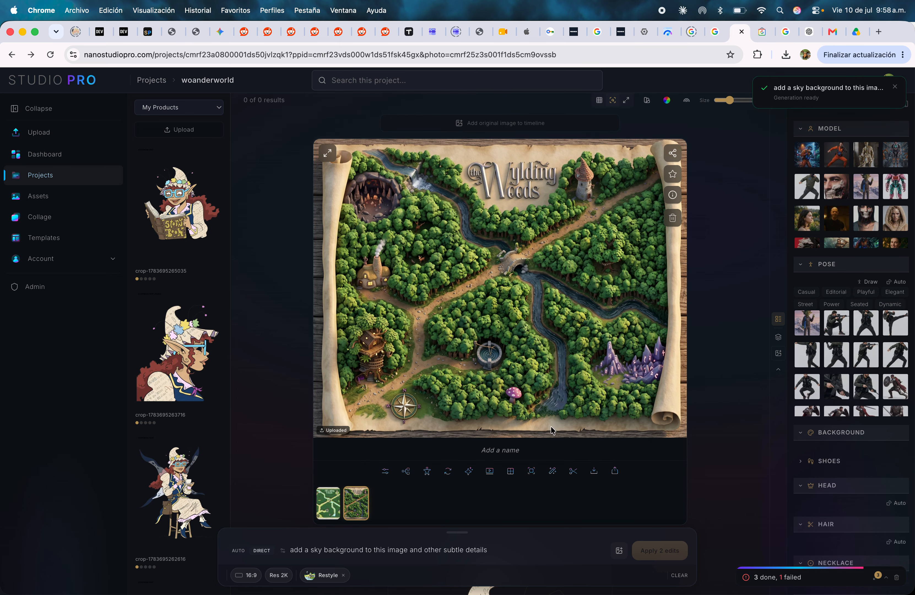
{"action": "scroll", "coordinate": [403, 405], "scroll_direction": "down", "scroll_amount": 3}
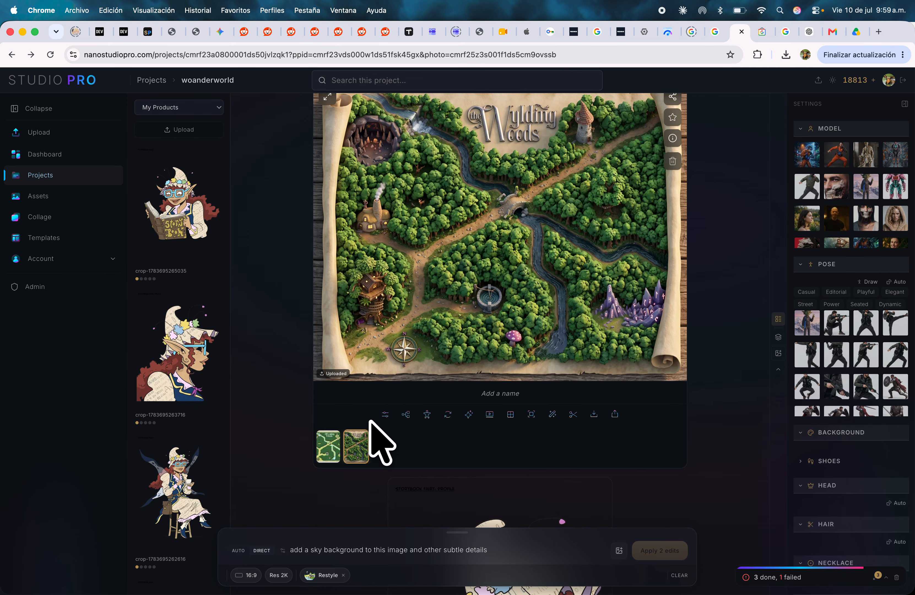
Step: Remove the restyle reference and replace the prompt with "create a eye level view of the forest with thte peaks at the background dont include the"
{"action": "triple_click", "coordinate": [479, 546]}
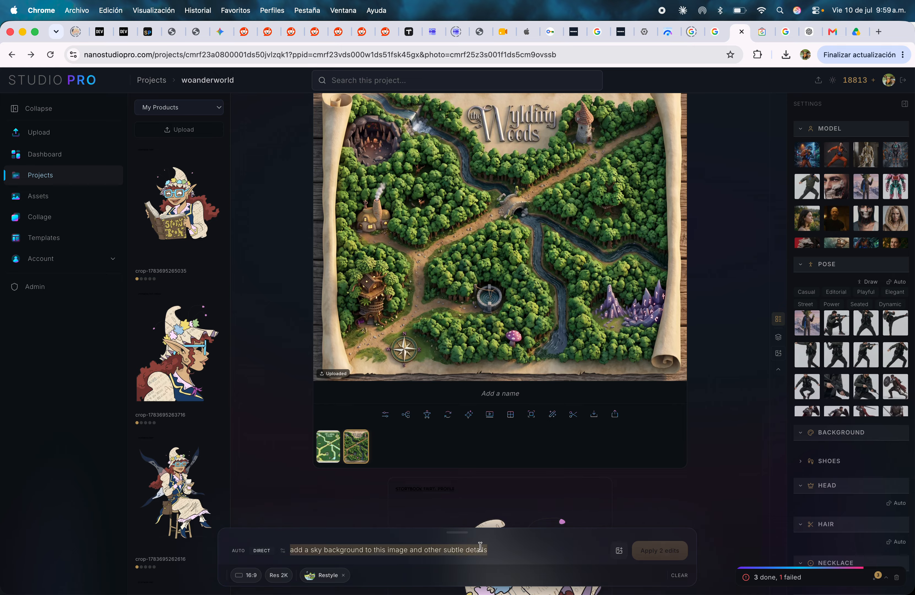
{"action": "left_click", "coordinate": [342, 576]}
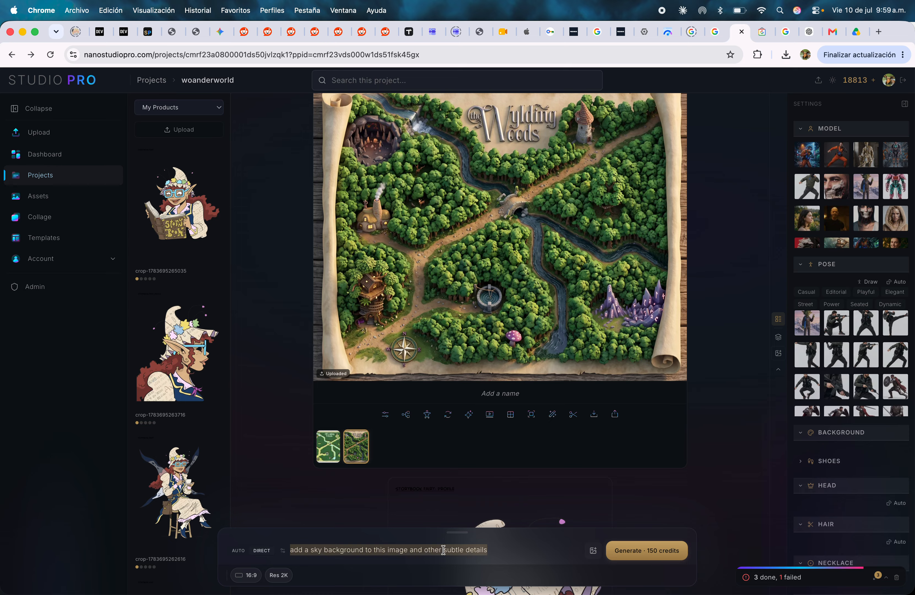
{"action": "type", "text": "crt"}
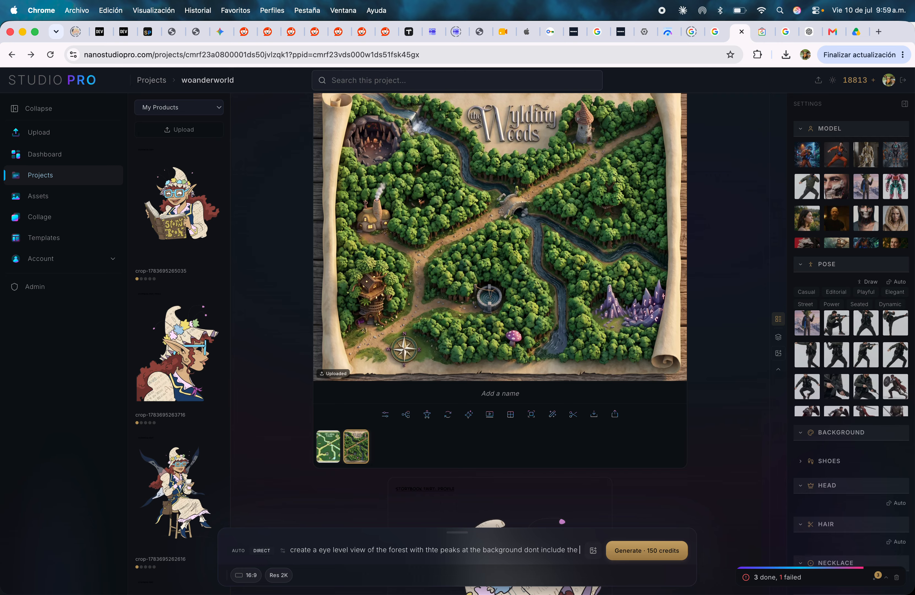
Step: Complete the forest prompt with "paper on the sides, use the full image" and generate the image
{"action": "type", "text": "paper on the sides, use the"}
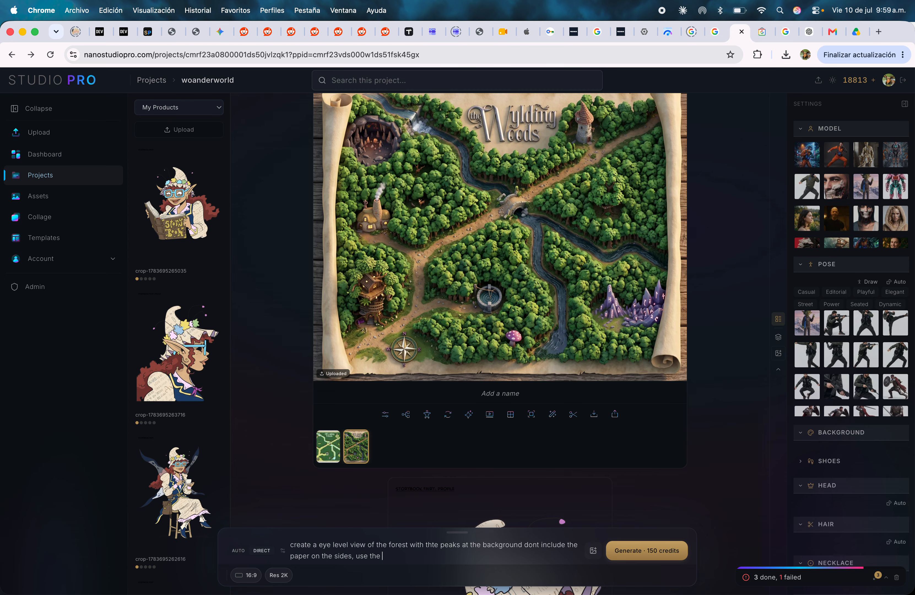
{"action": "type", "text": "image"}
{"action": "left_click", "coordinate": [656, 551]}
Step: Review the flying fairy's forest home version and compare it with her original artwork
{"action": "scroll", "coordinate": [552, 421], "scroll_direction": "down", "scroll_amount": 5}
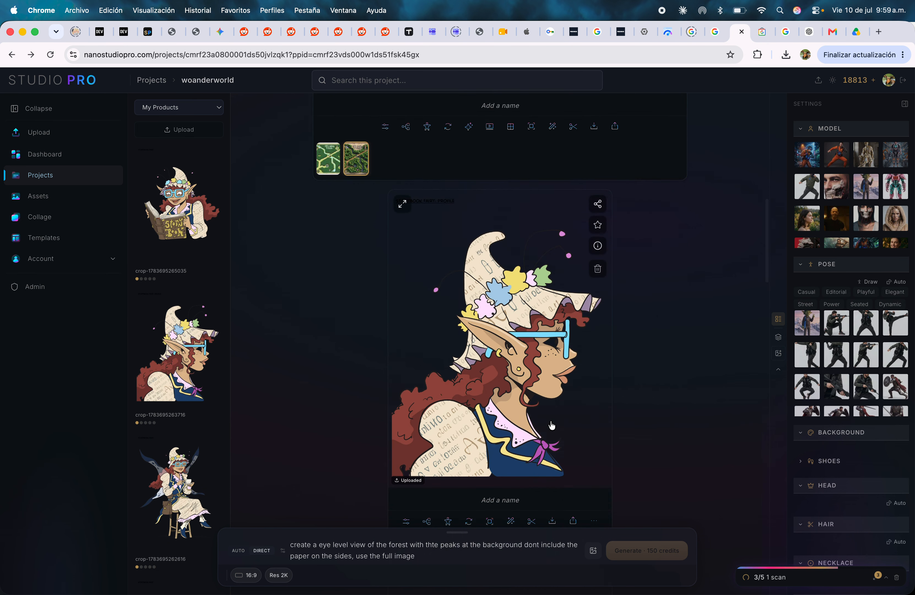
{"action": "scroll", "coordinate": [551, 425], "scroll_direction": "down", "scroll_amount": 20}
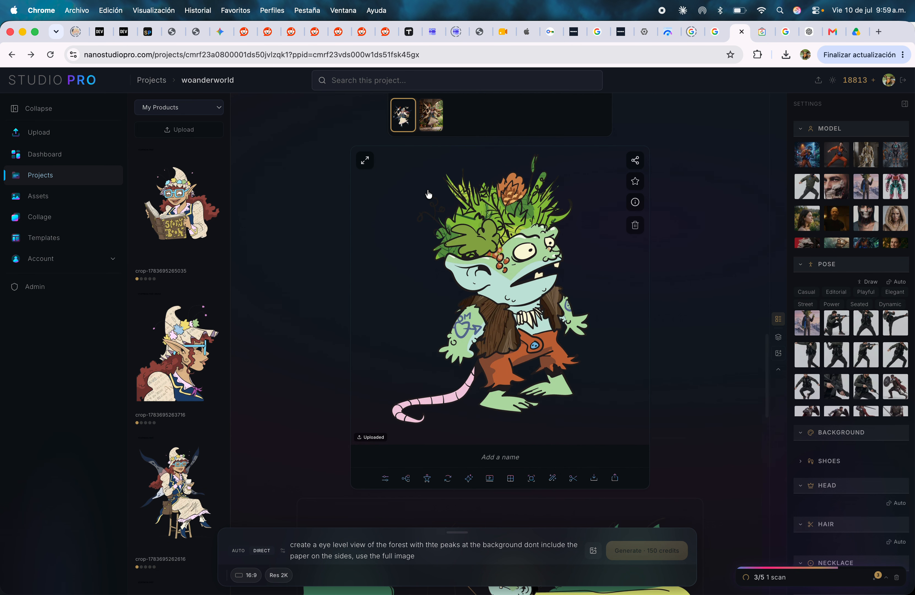
{"action": "scroll", "coordinate": [444, 278], "scroll_direction": "up", "scroll_amount": 10}
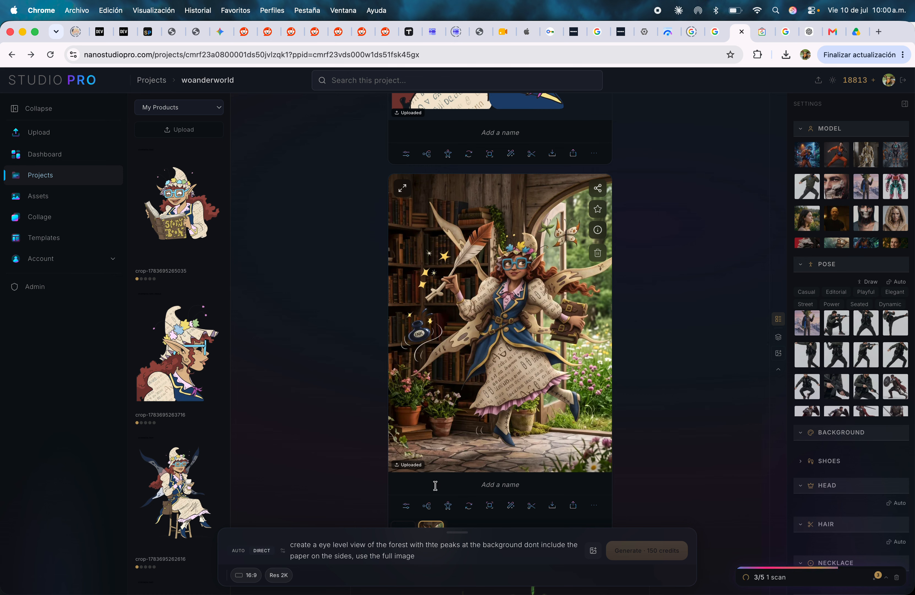
{"action": "scroll", "coordinate": [437, 483], "scroll_direction": "down", "scroll_amount": 3}
{"action": "left_click", "coordinate": [406, 415]}
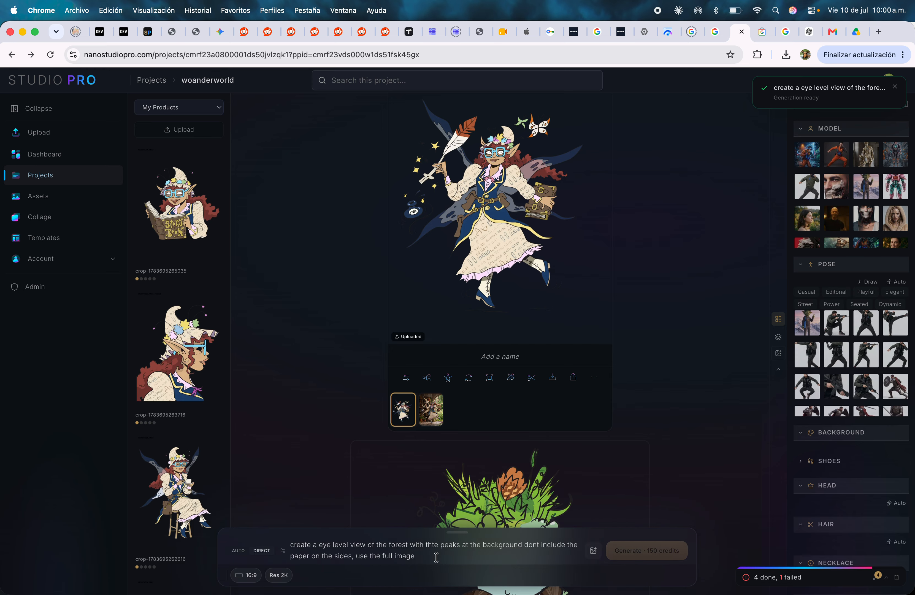
Step: Change the prompt's ending to "use the full width of the image. make it a night time shot" and generate another forest view
{"action": "type", "text": ","}
{"action": "key", "text": "BackSpace"}
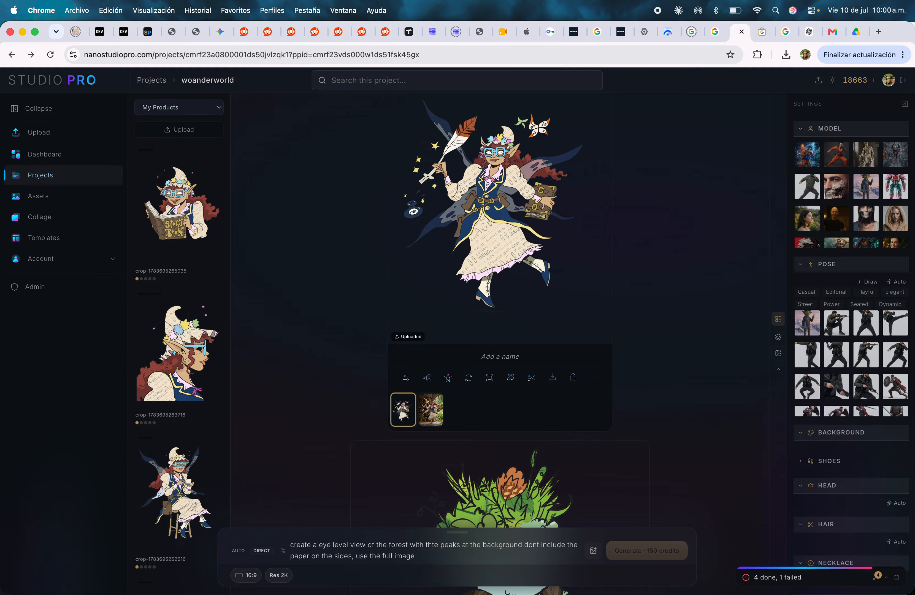
{"action": "key", "text": "BackSpace"}
{"action": "key", "text": "BackSpace"}
{"action": "key", "text": "BackSpace"}
{"action": "key", "text": "BackSpace"}
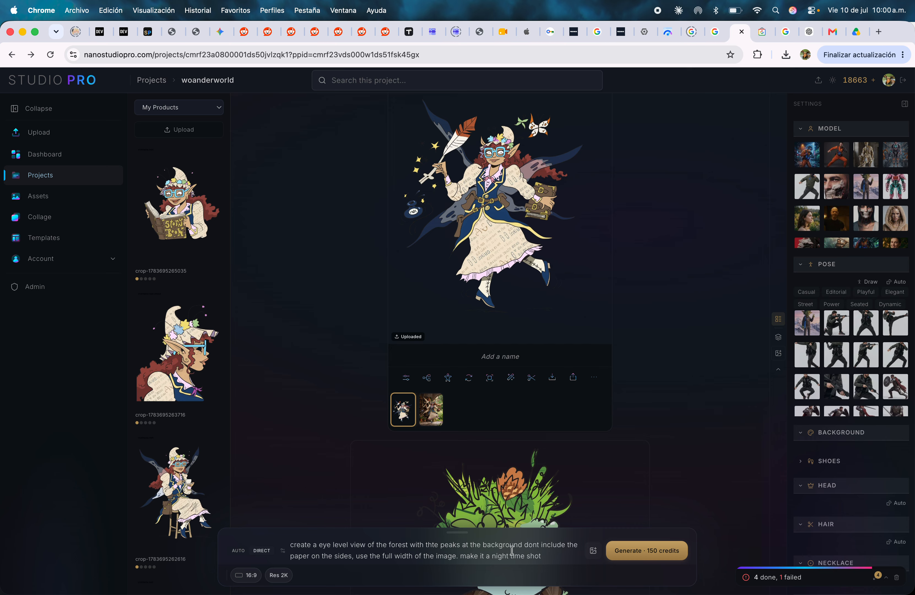
{"action": "left_click", "coordinate": [647, 550]}
Step: Examine the generated eye-level forest image against the restyled Wylding Woods map
{"action": "scroll", "coordinate": [613, 316], "scroll_direction": "up", "scroll_amount": 10}
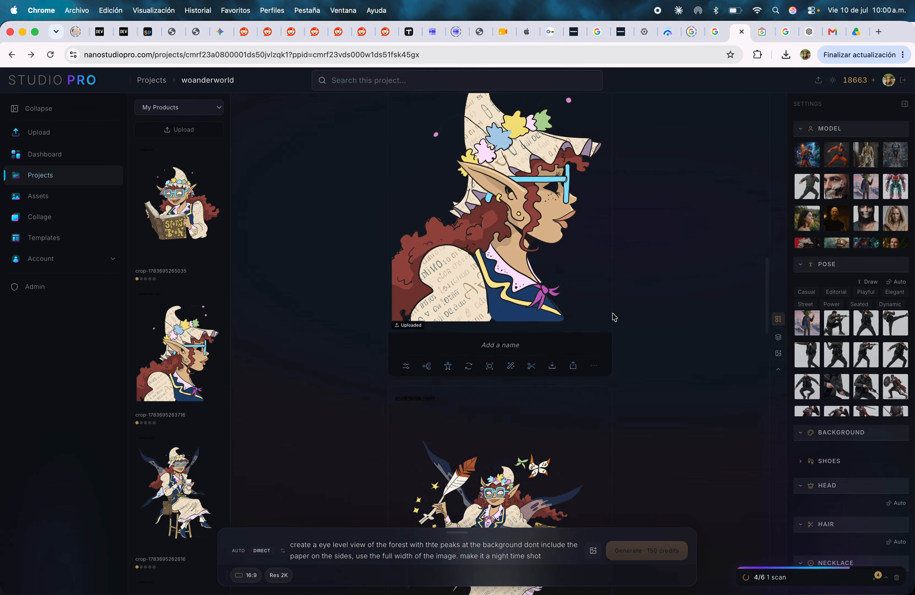
{"action": "scroll", "coordinate": [613, 317], "scroll_direction": "up", "scroll_amount": 5}
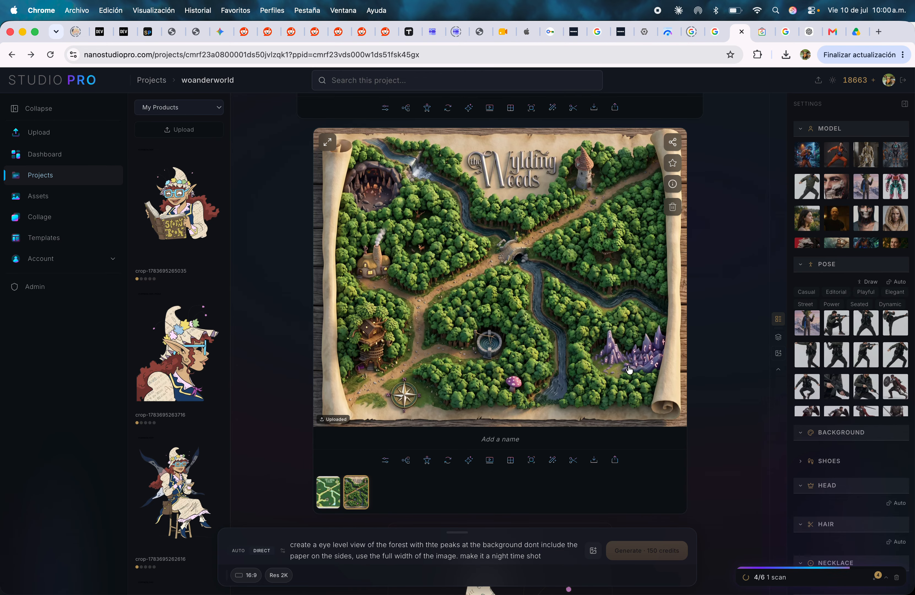
{"action": "scroll", "coordinate": [629, 370], "scroll_direction": "up", "scroll_amount": 8}
{"action": "scroll", "coordinate": [494, 418], "scroll_direction": "down", "scroll_amount": 3}
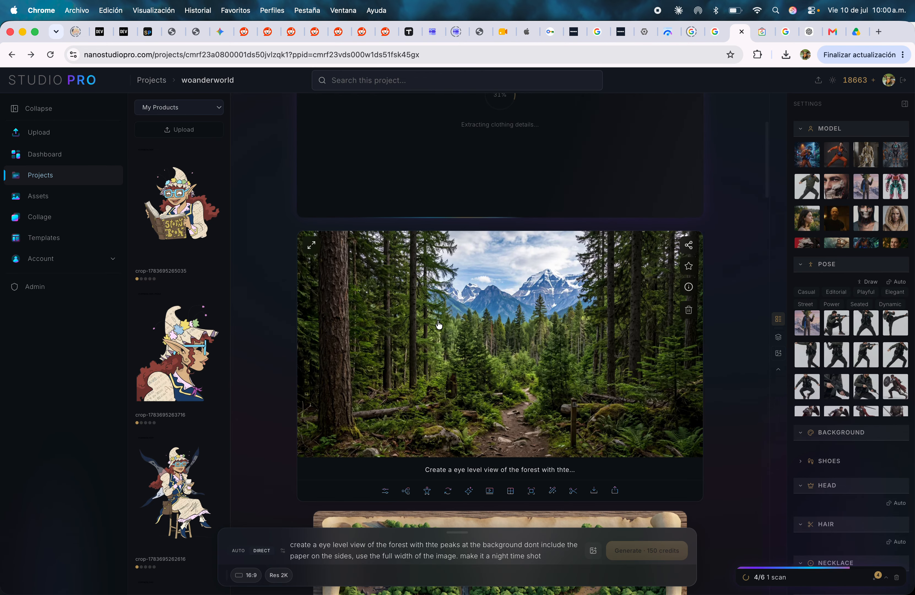
{"action": "scroll", "coordinate": [520, 386], "scroll_direction": "down", "scroll_amount": 10}
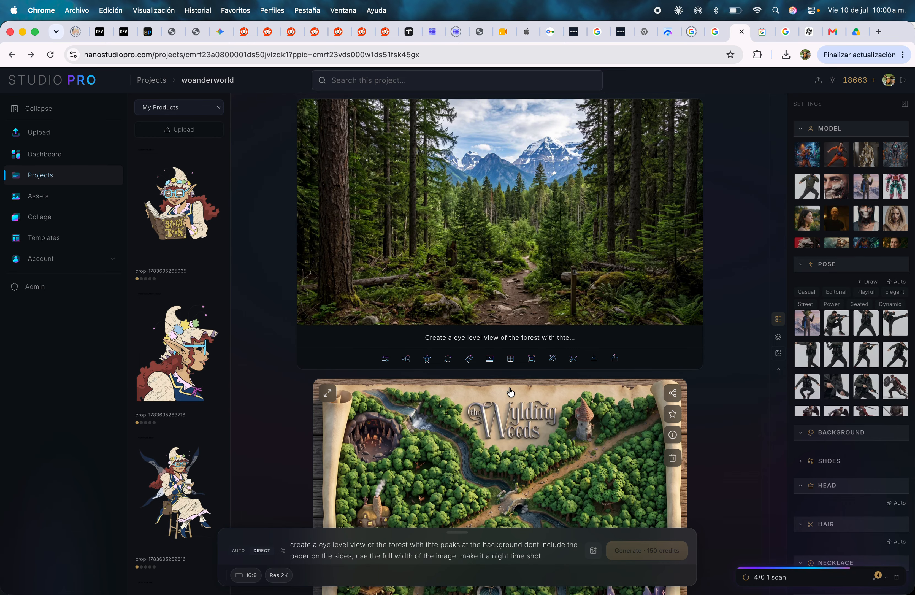
{"action": "scroll", "coordinate": [517, 224], "scroll_direction": "down", "scroll_amount": 15}
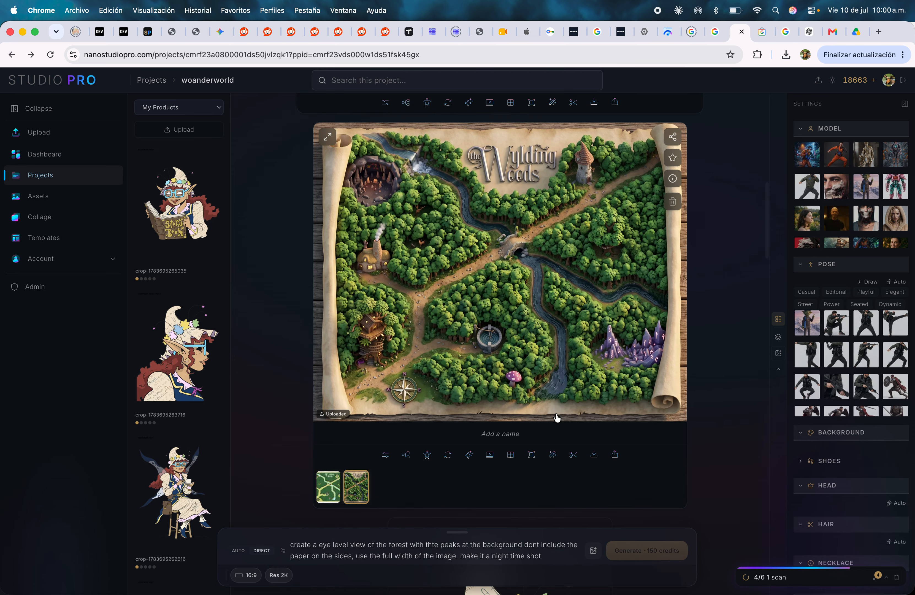
{"action": "scroll", "coordinate": [486, 355], "scroll_direction": "up", "scroll_amount": 8}
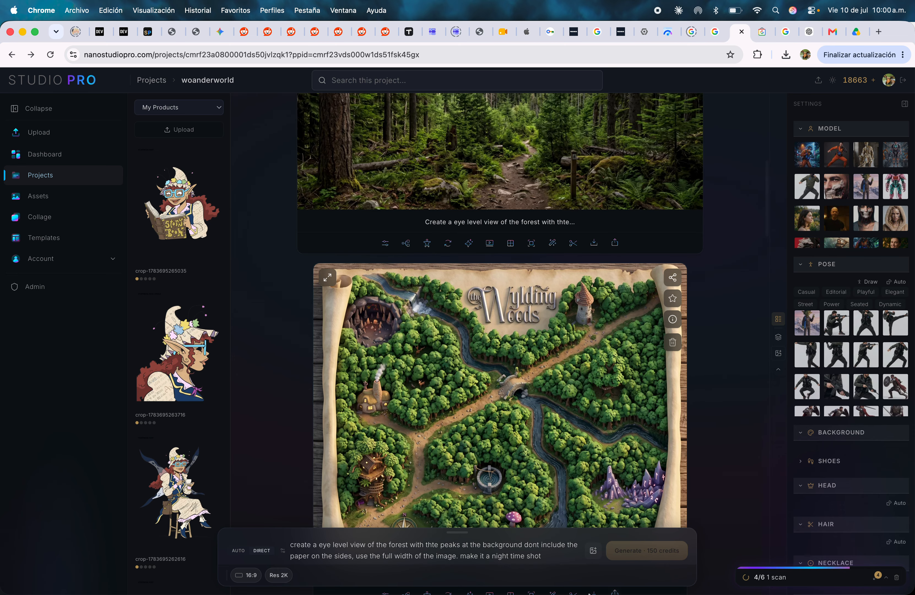
{"action": "scroll", "coordinate": [570, 479], "scroll_direction": "down", "scroll_amount": 9}
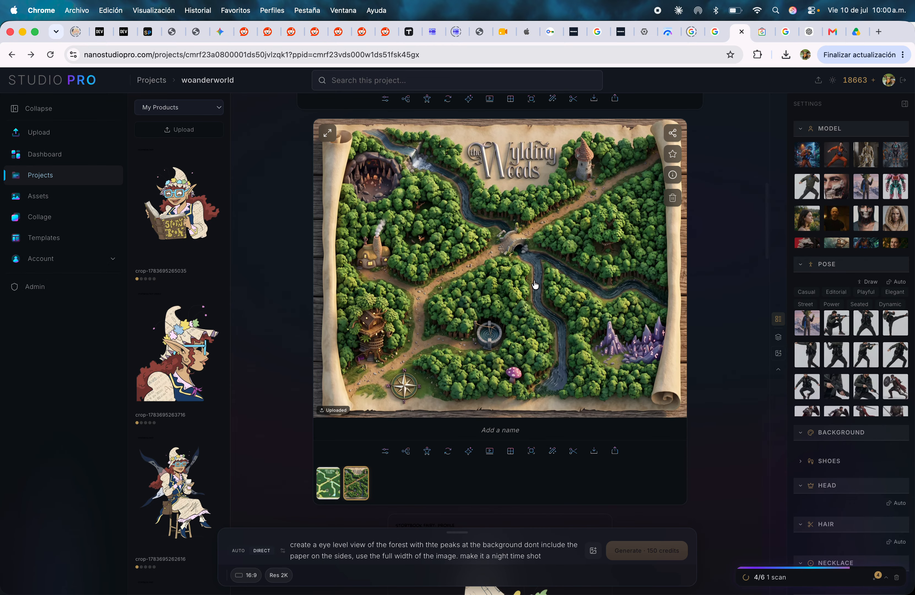
{"action": "scroll", "coordinate": [521, 262], "scroll_direction": "up", "scroll_amount": 13}
{"action": "scroll", "coordinate": [492, 479], "scroll_direction": "down", "scroll_amount": 5}
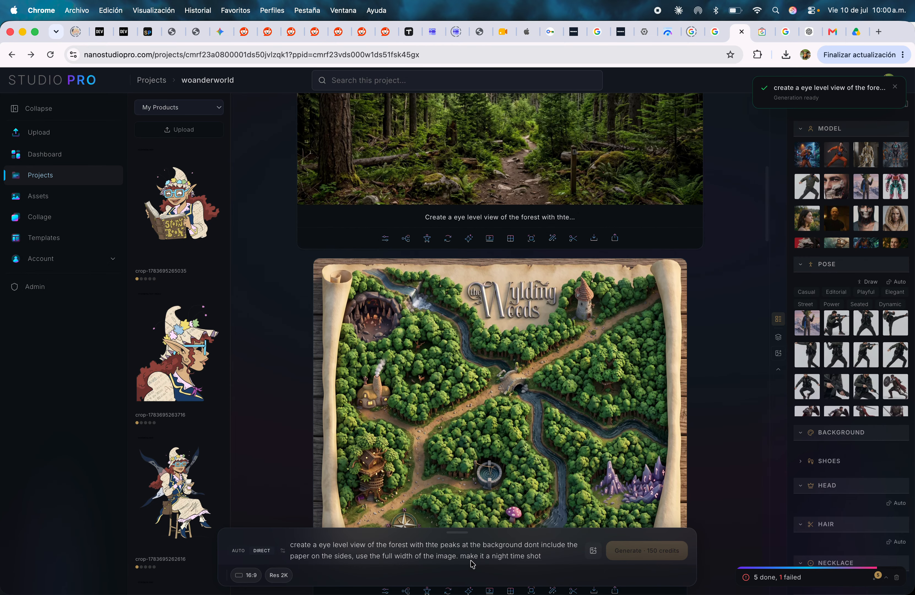
Step: Apply the night-time forest prompt as a restyle edit to the Wylding Woods map
{"action": "left_click", "coordinate": [664, 520]}
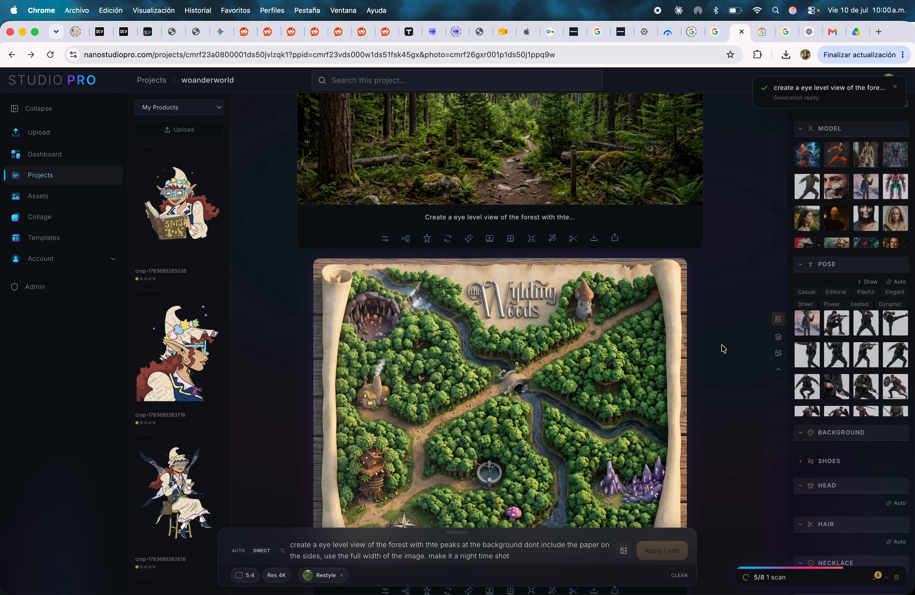
{"action": "scroll", "coordinate": [630, 216], "scroll_direction": "down", "scroll_amount": 14}
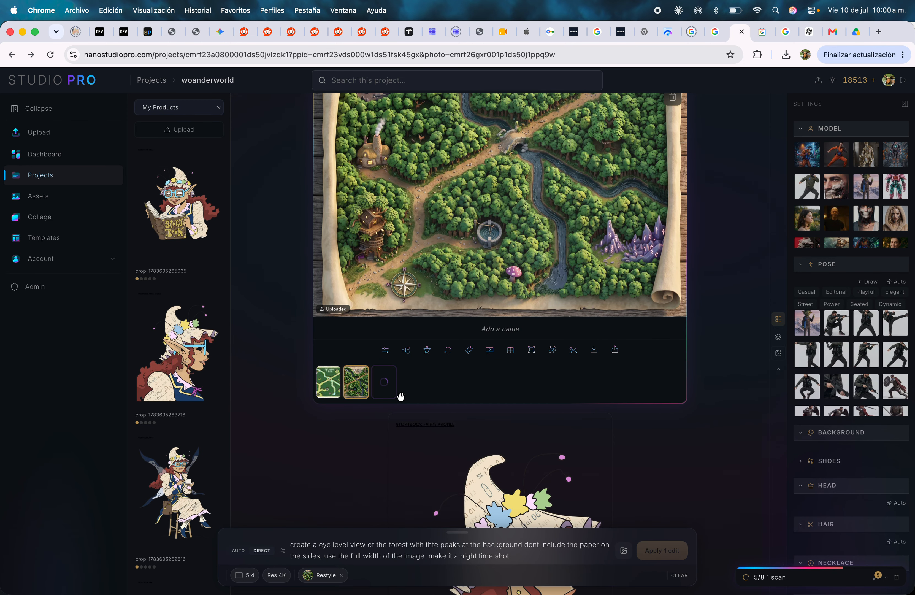
Step: Select the daytime eye-level forest image and replace its prompt with "conver this to a fantasy setting including"
{"action": "scroll", "coordinate": [528, 328], "scroll_direction": "up", "scroll_amount": 20}
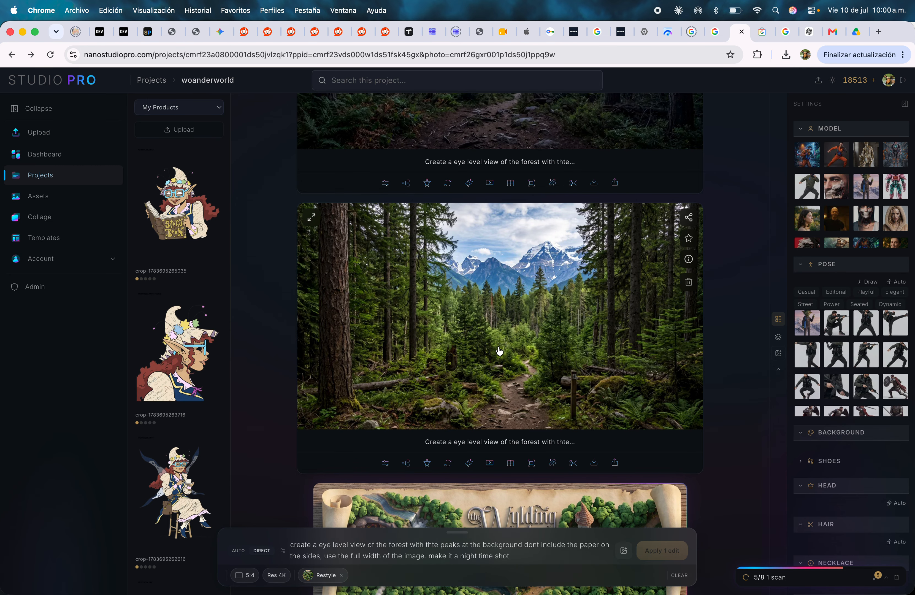
{"action": "left_click", "coordinate": [496, 355]}
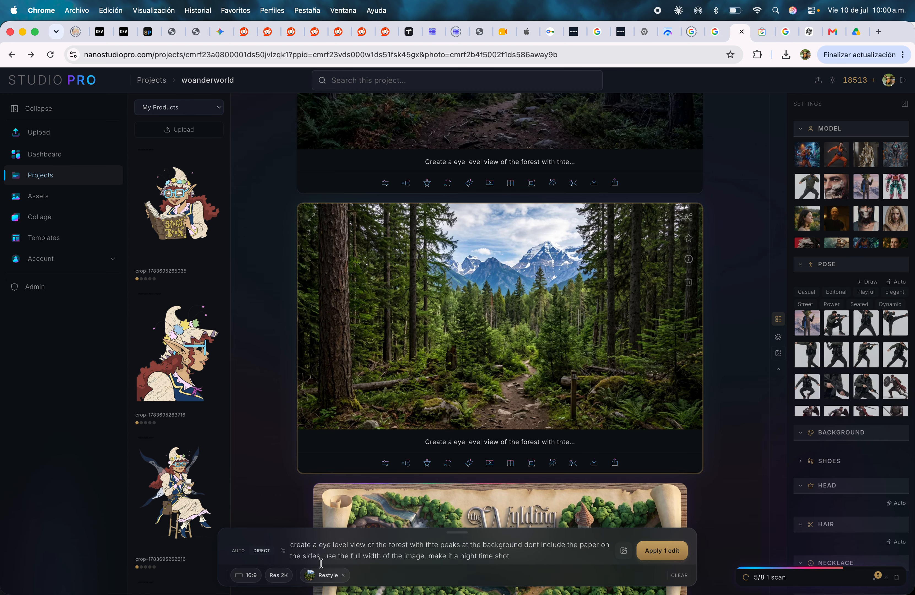
{"action": "left_click_drag", "start_coordinate": [514, 556], "coordinate": [265, 545]}
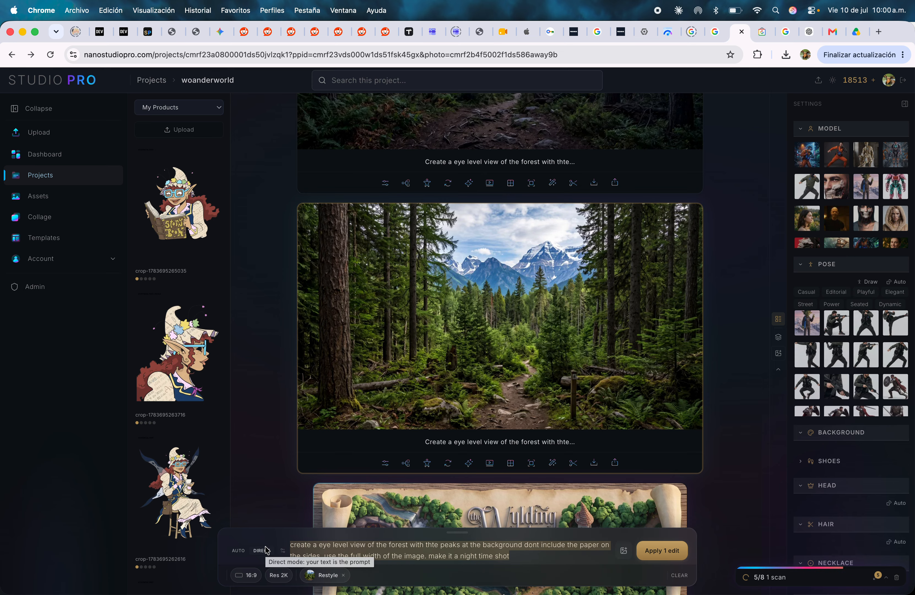
{"action": "type", "text": "c"}
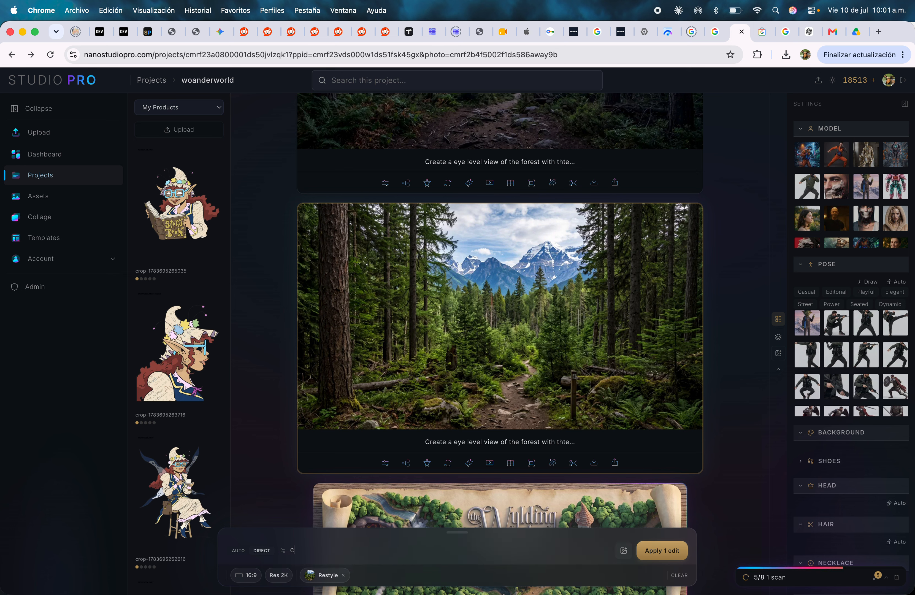
{"action": "type", "text": "onver this to "}
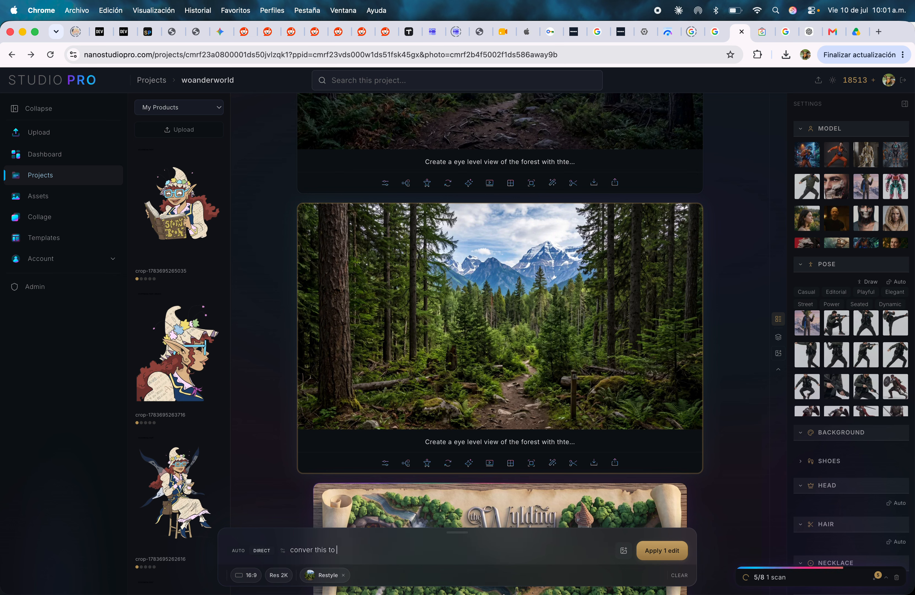
{"action": "type", "text": "a fantasy setting "}
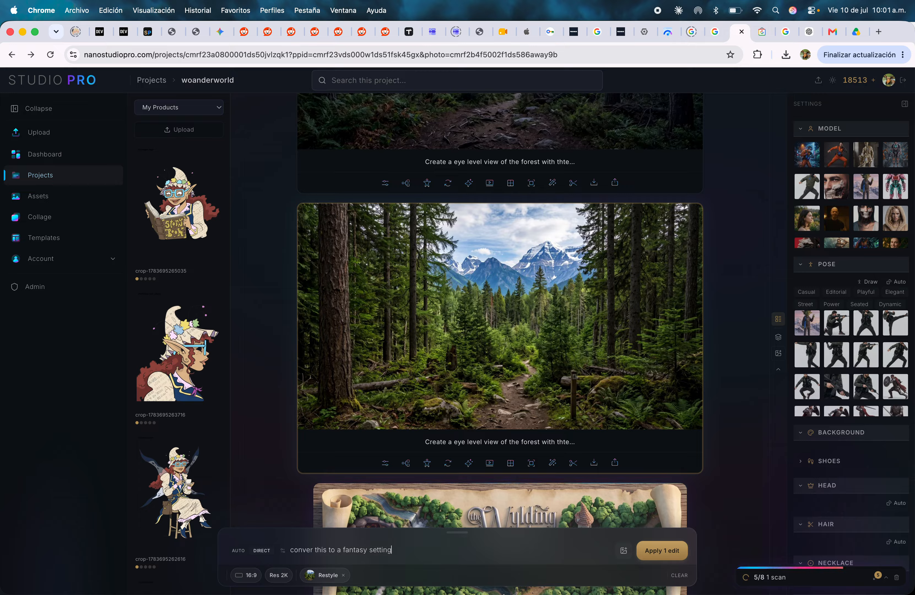
{"action": "type", "text": "inc"}
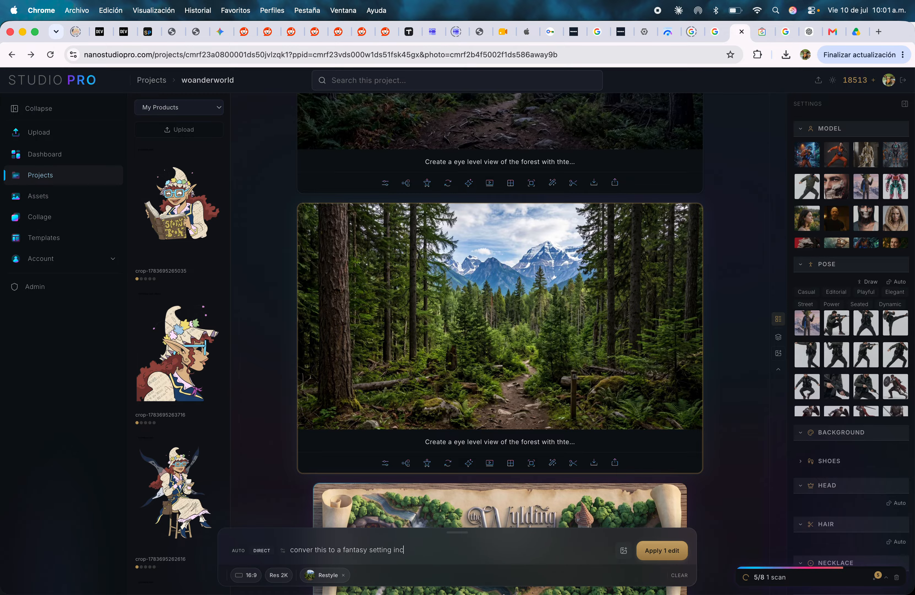
{"action": "type", "text": "luding"}
Step: Add the seated fairy artwork as a reference, complete the prompt with "the character provided near a forest home", and apply the edit
{"action": "left_click_drag", "start_coordinate": [189, 478], "coordinate": [432, 549]}
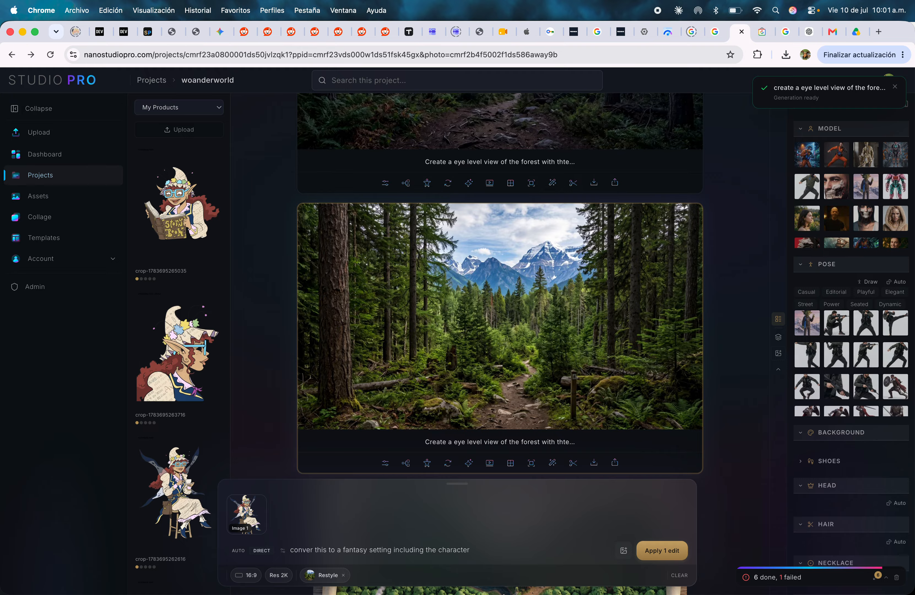
{"action": "type", "text": "provided near a forest home"}
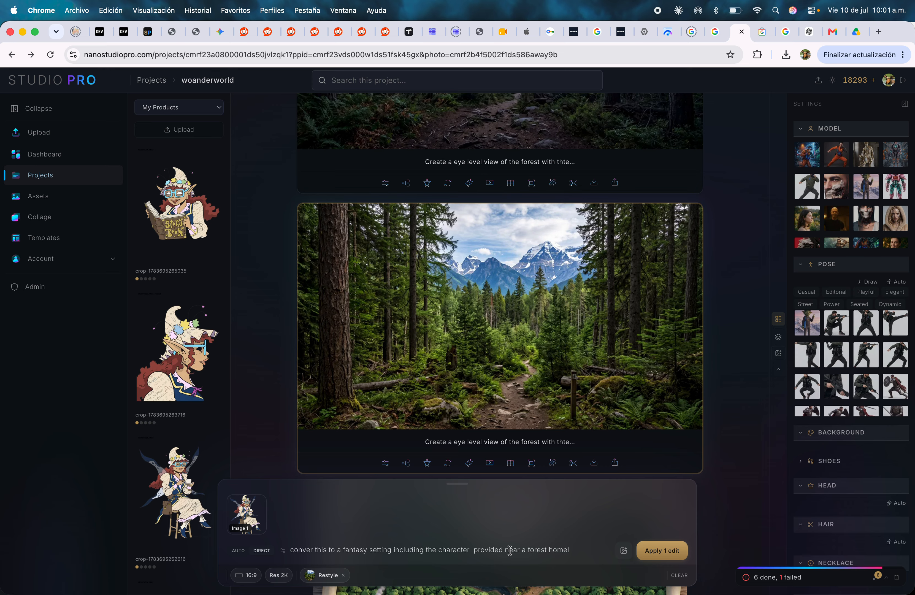
{"action": "left_click", "coordinate": [649, 552]}
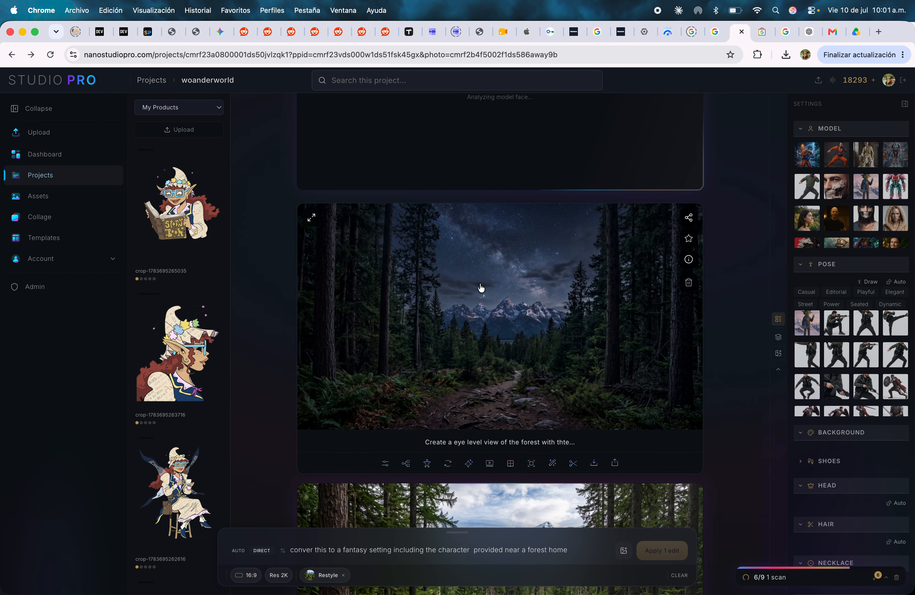
Step: Show the blue-sky version of the fishing troll scene and review it
{"action": "scroll", "coordinate": [554, 383], "scroll_direction": "down", "scroll_amount": 20}
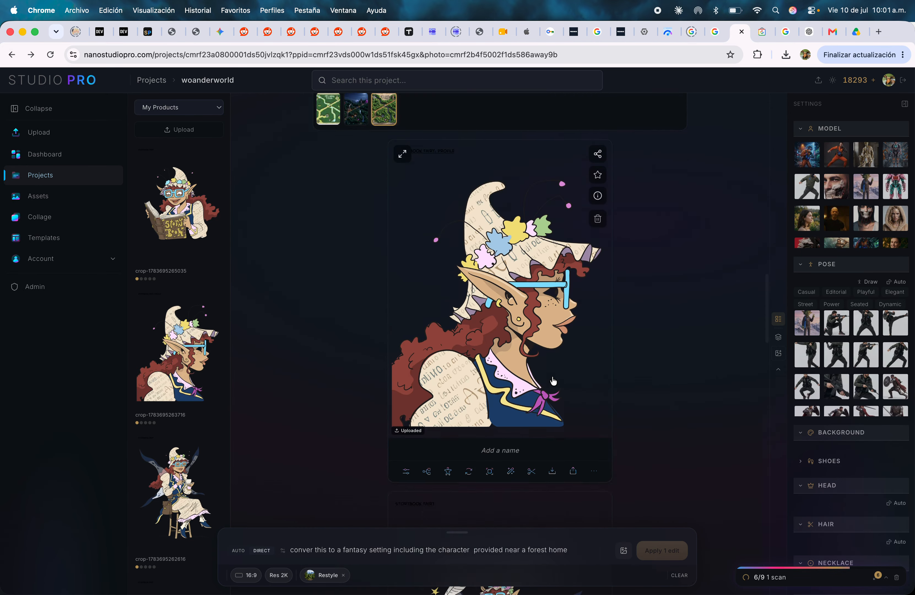
{"action": "scroll", "coordinate": [553, 380], "scroll_direction": "down", "scroll_amount": 10}
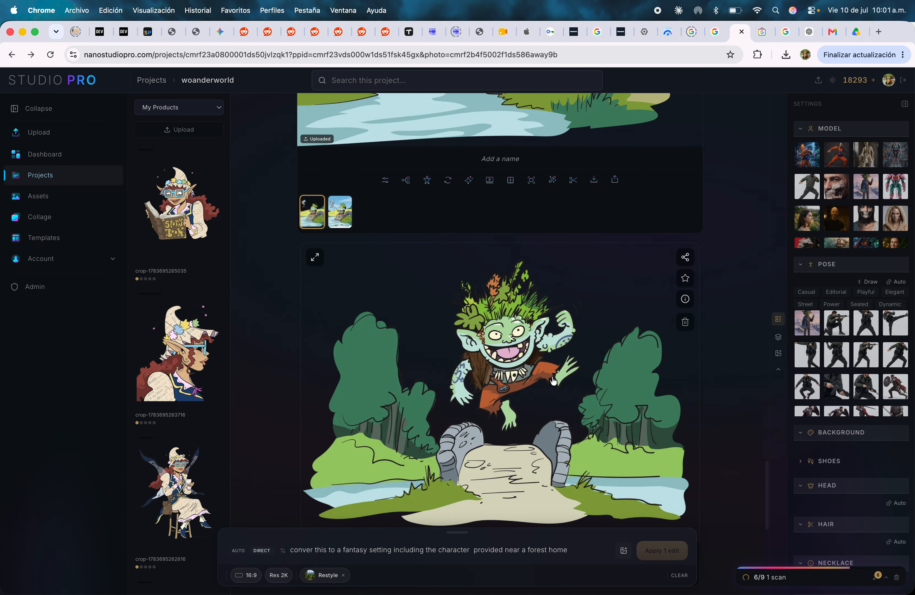
{"action": "left_click", "coordinate": [341, 216]}
{"action": "scroll", "coordinate": [459, 363], "scroll_direction": "up", "scroll_amount": 8}
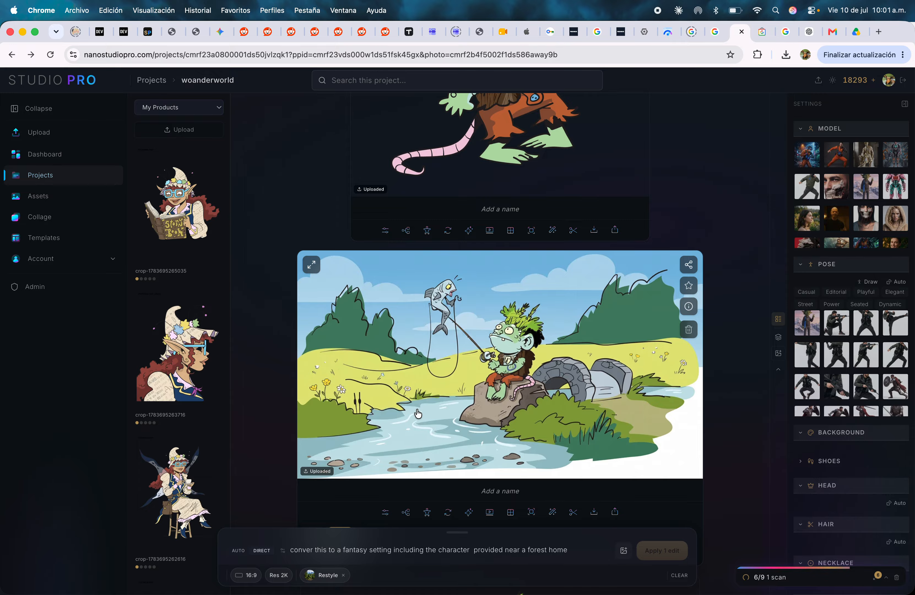
Step: Clear the old prompt, select the leaping troll bridge scene, and apply the restyle edit "add a night sky to this image"
{"action": "scroll", "coordinate": [414, 415], "scroll_direction": "down", "scroll_amount": 12}
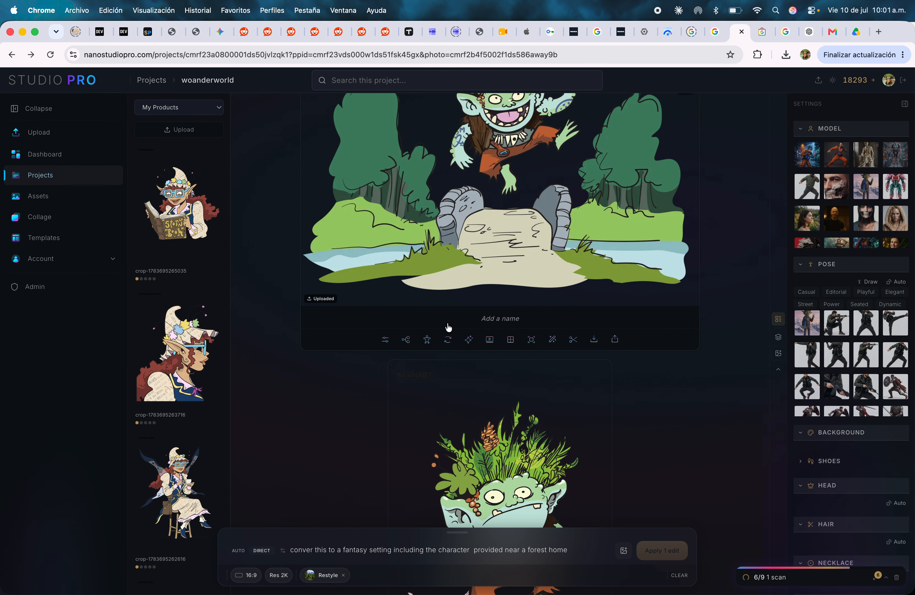
{"action": "left_click", "coordinate": [457, 211]}
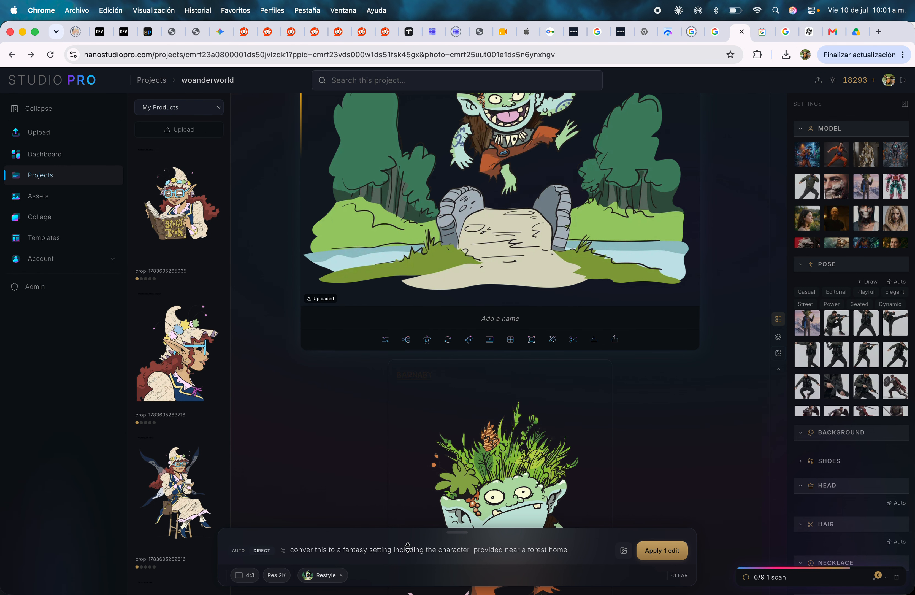
{"action": "left_click", "coordinate": [681, 575]}
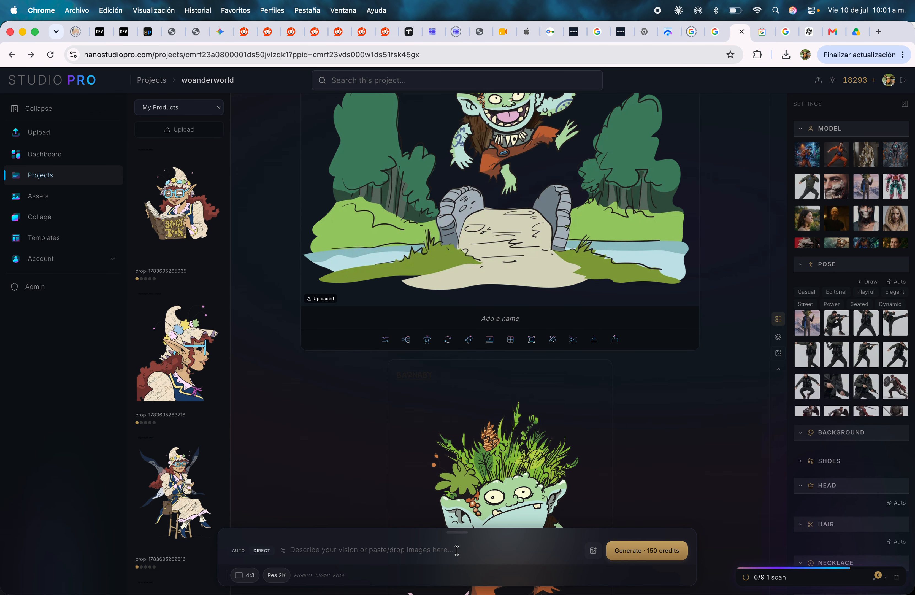
{"action": "left_click", "coordinate": [469, 161]}
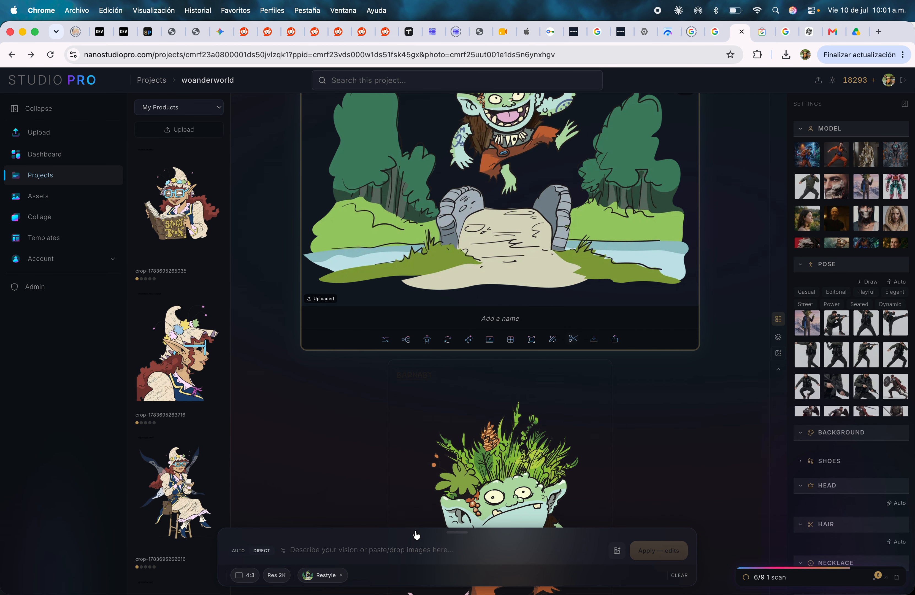
{"action": "left_click", "coordinate": [384, 552]}
{"action": "type", "text": "add a night sky to this"}
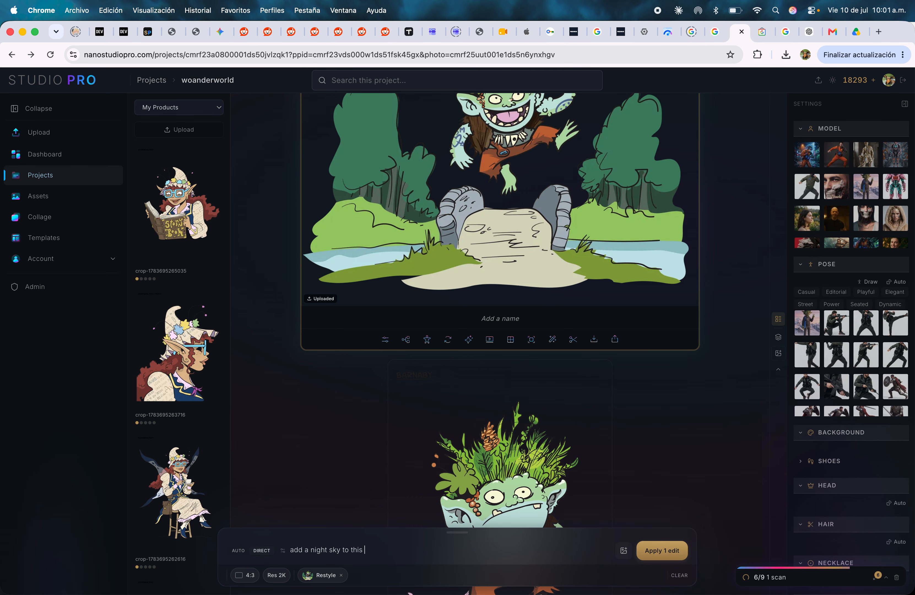
{"action": "type", "text": "image"}
{"action": "left_click", "coordinate": [656, 550]}
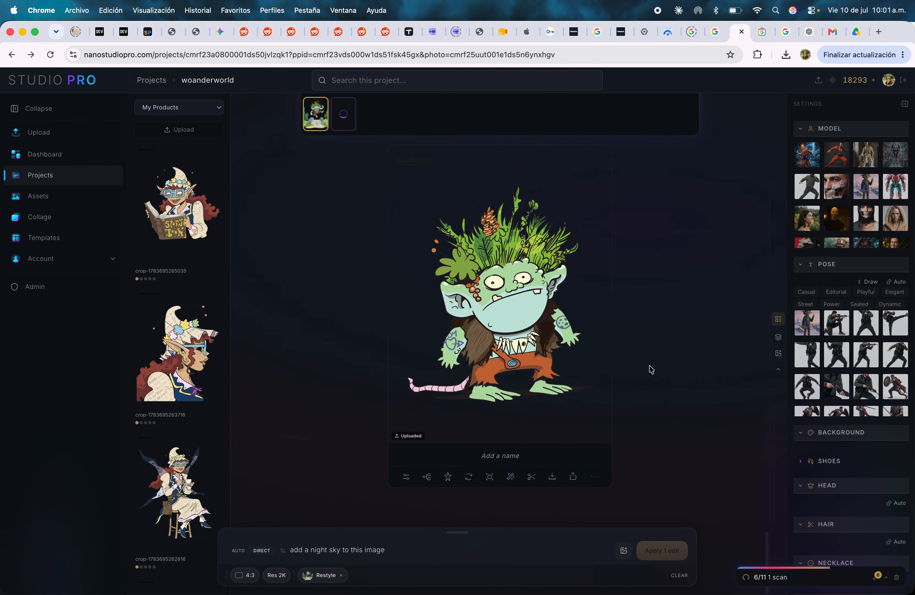
Step: Show the flying fairy's forest home version and review it
{"action": "scroll", "coordinate": [543, 373], "scroll_direction": "up", "scroll_amount": 15}
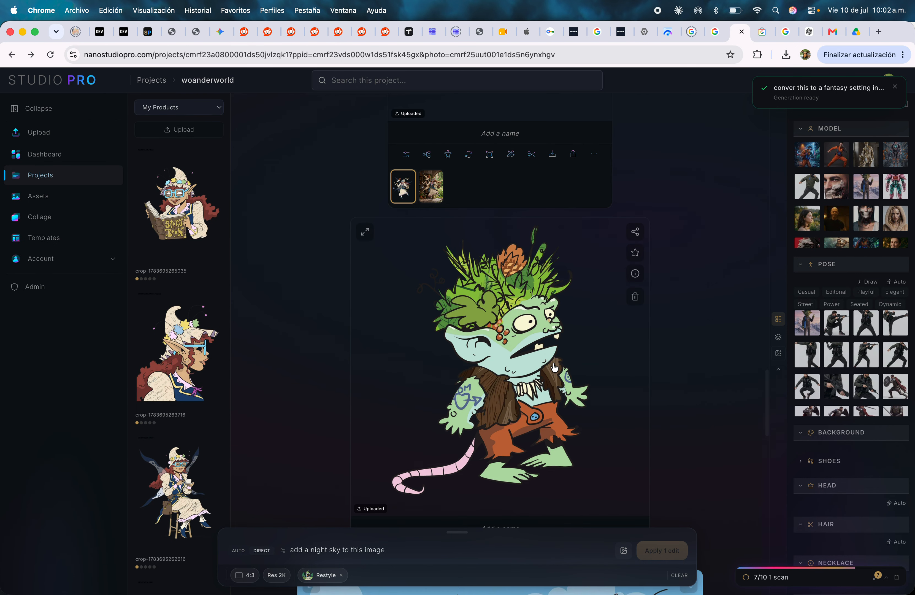
{"action": "scroll", "coordinate": [555, 367], "scroll_direction": "up", "scroll_amount": 5}
{"action": "scroll", "coordinate": [544, 260], "scroll_direction": "up", "scroll_amount": 5}
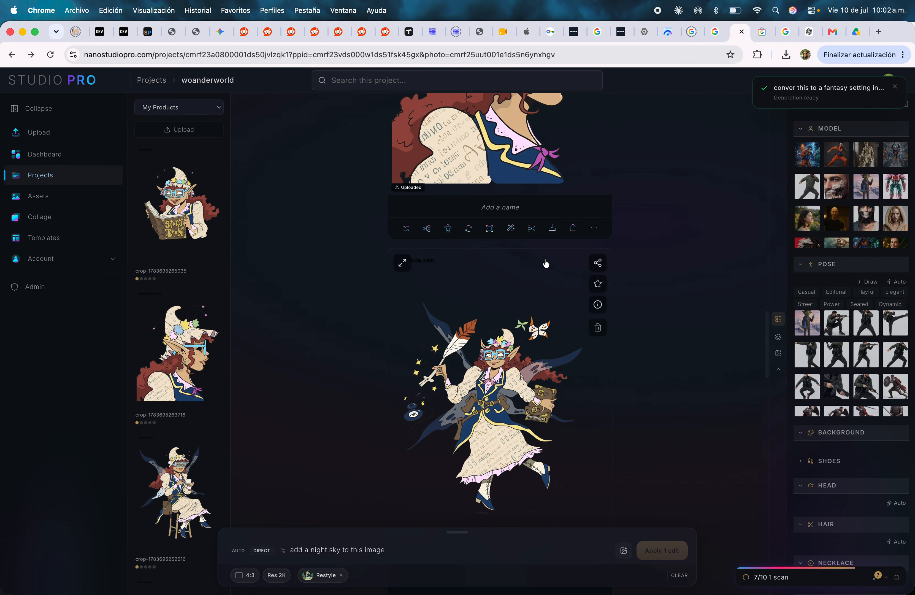
{"action": "scroll", "coordinate": [545, 264], "scroll_direction": "down", "scroll_amount": 6}
{"action": "left_click", "coordinate": [435, 329]}
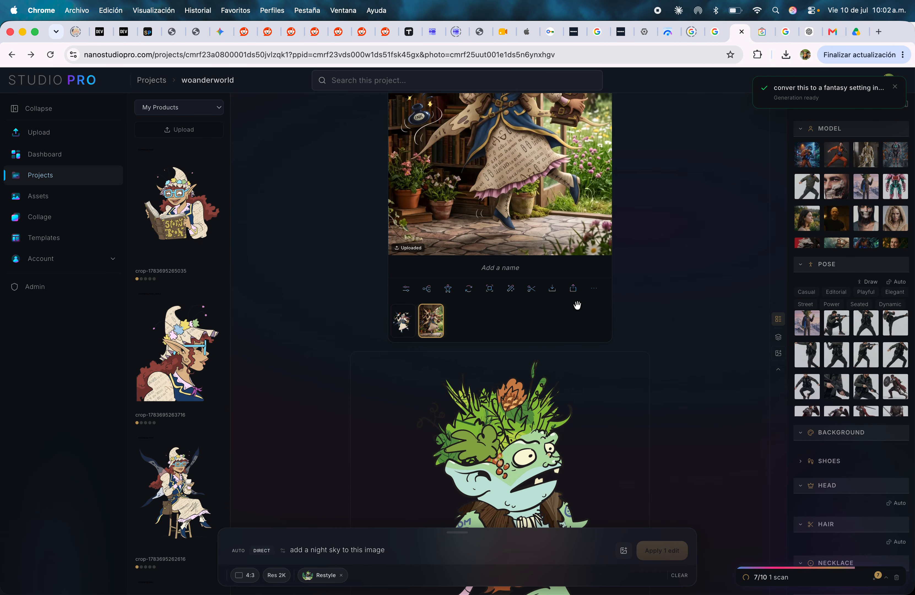
{"action": "scroll", "coordinate": [576, 305], "scroll_direction": "up", "scroll_amount": 5}
Step: Show the daytime forest's edited version with the seated fairy and compare it with the night-time forest image
{"action": "scroll", "coordinate": [596, 232], "scroll_direction": "up", "scroll_amount": 15}
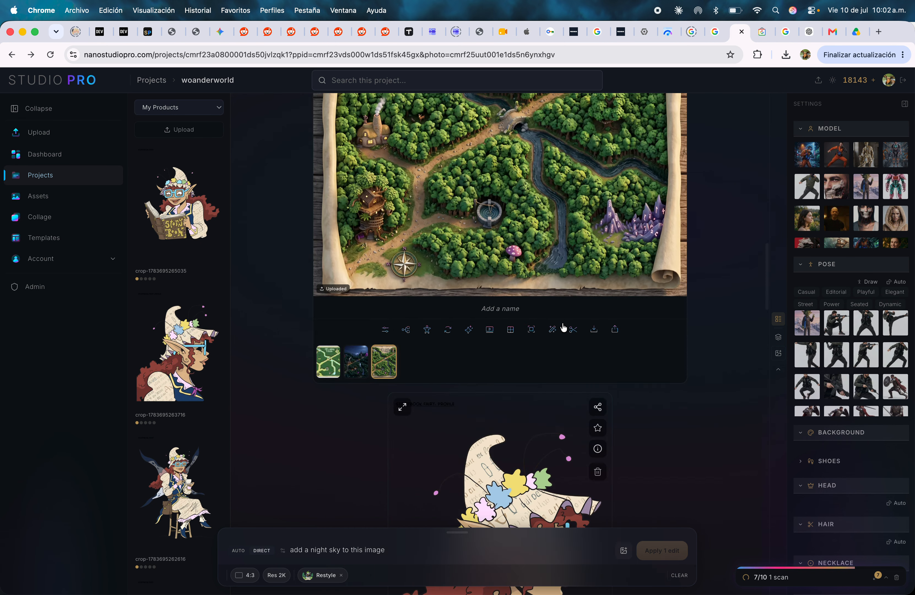
{"action": "scroll", "coordinate": [467, 248], "scroll_direction": "down", "scroll_amount": 10}
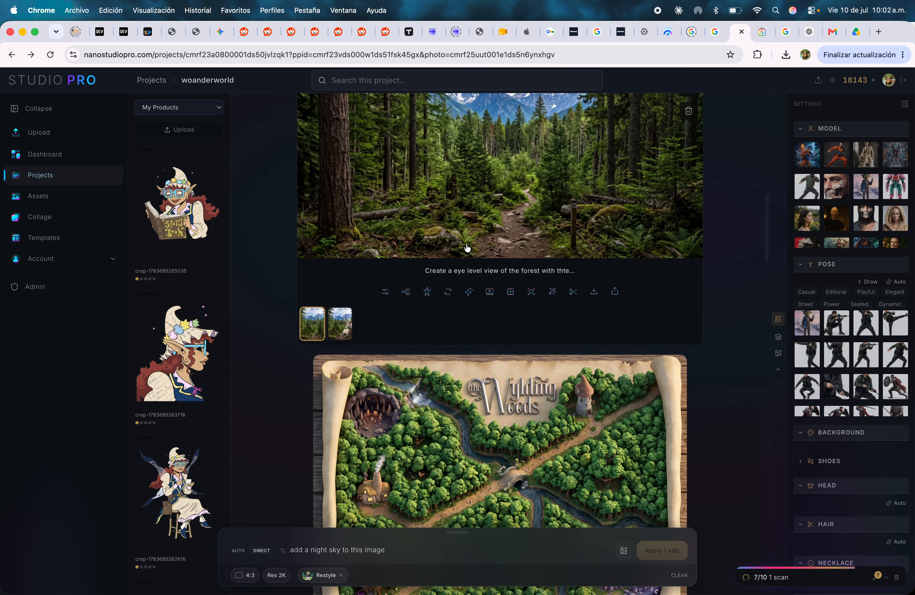
{"action": "scroll", "coordinate": [518, 301], "scroll_direction": "up", "scroll_amount": 3}
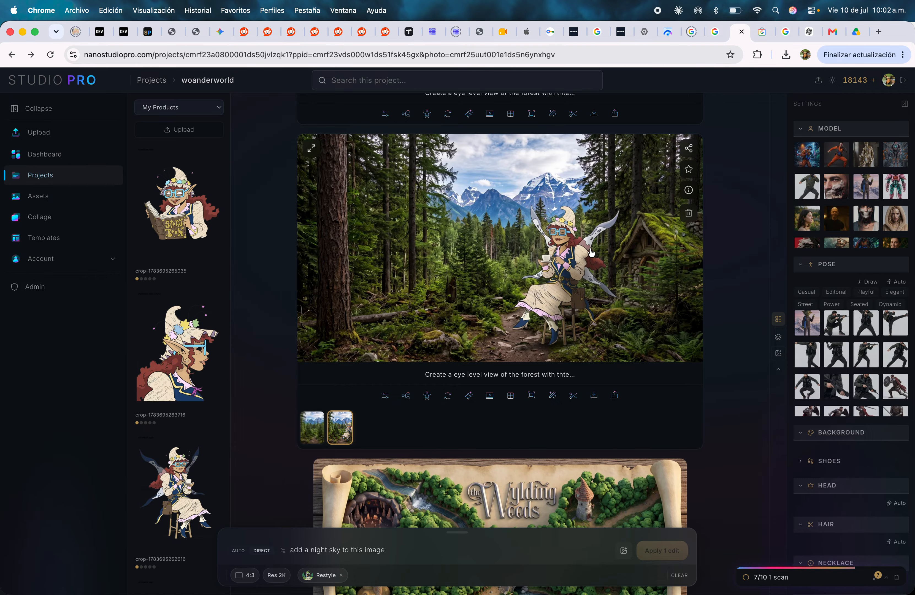
{"action": "scroll", "coordinate": [730, 252], "scroll_direction": "up", "scroll_amount": 1}
{"action": "scroll", "coordinate": [729, 252], "scroll_direction": "up", "scroll_amount": 8}
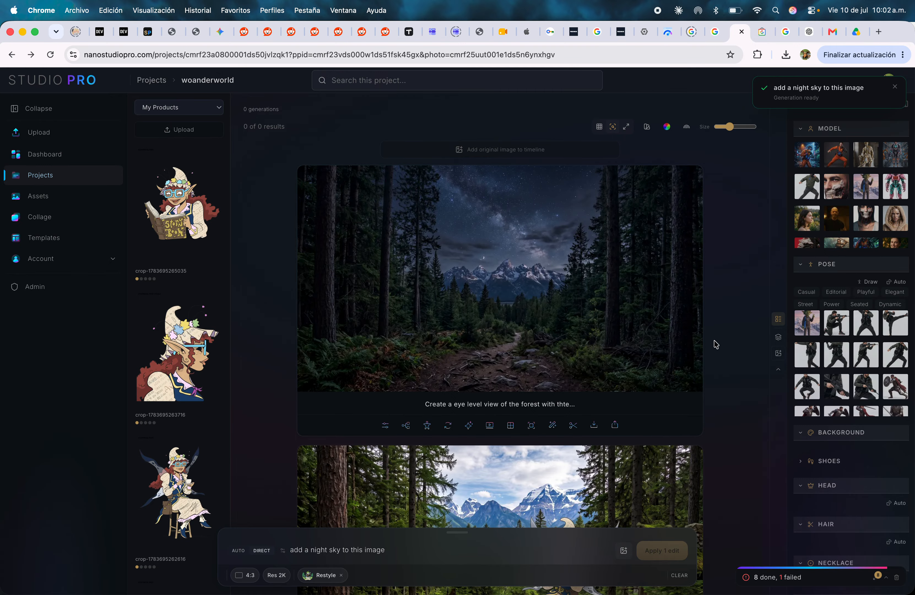
Step: Show the night-time version of the Wylding Woods map and examine it
{"action": "scroll", "coordinate": [713, 344], "scroll_direction": "down", "scroll_amount": 15}
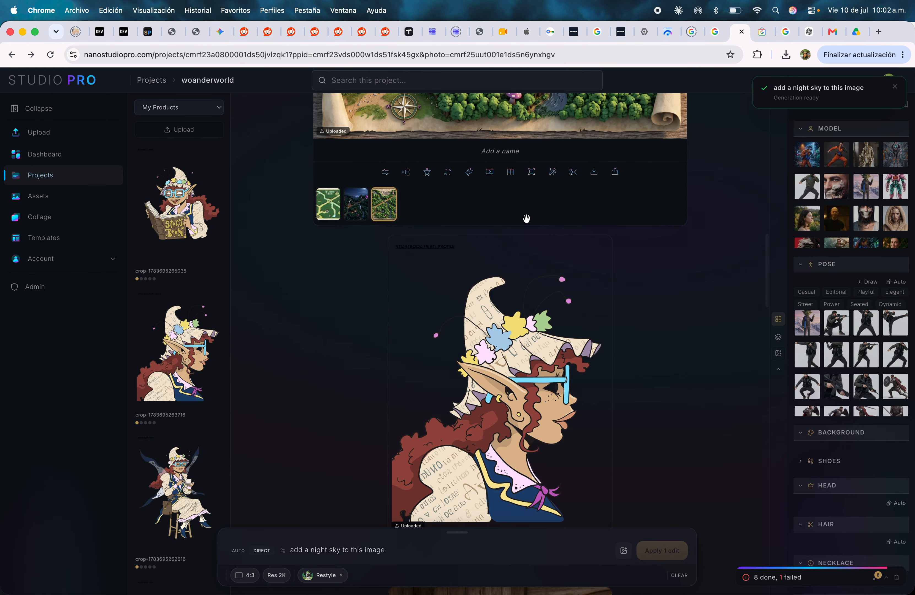
{"action": "scroll", "coordinate": [526, 217], "scroll_direction": "up", "scroll_amount": 4}
{"action": "scroll", "coordinate": [530, 400], "scroll_direction": "up", "scroll_amount": 10}
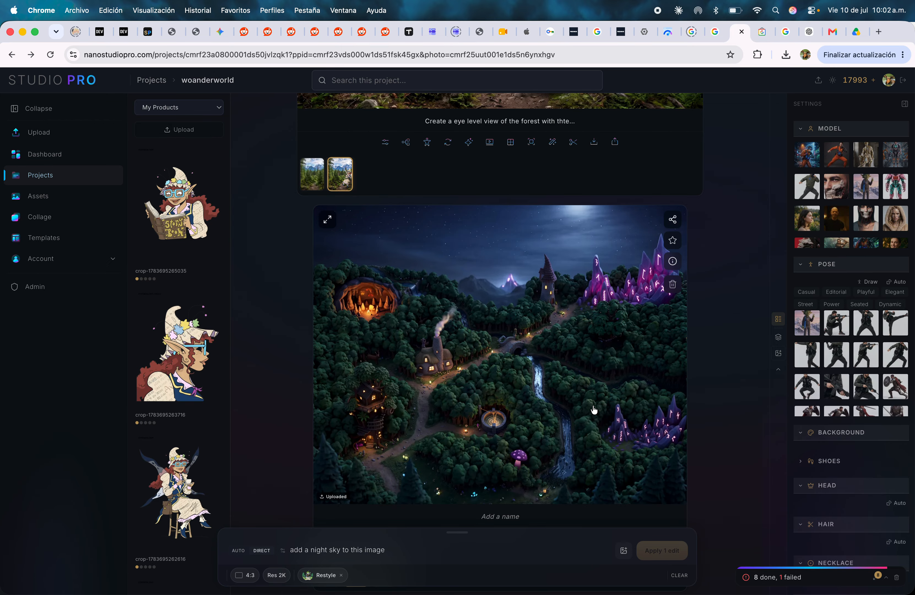
{"action": "scroll", "coordinate": [524, 353], "scroll_direction": "down", "scroll_amount": 2}
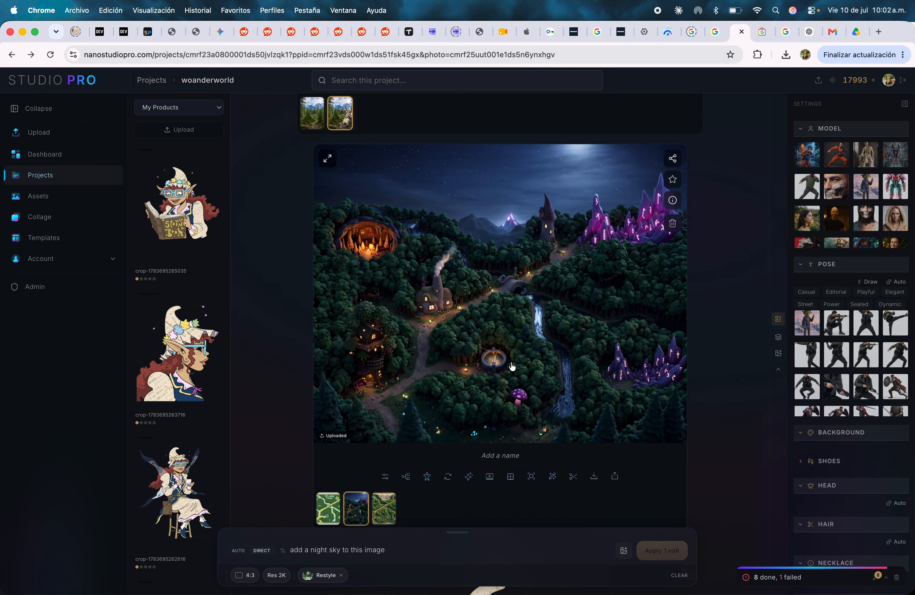
{"action": "scroll", "coordinate": [519, 335], "scroll_direction": "down", "scroll_amount": 3}
{"action": "scroll", "coordinate": [526, 386], "scroll_direction": "down", "scroll_amount": 10}
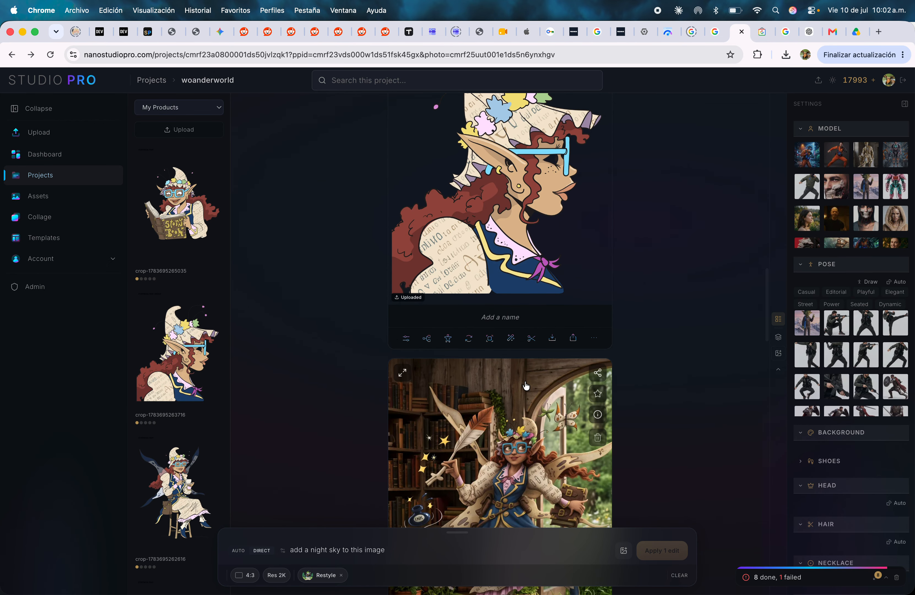
Step: Clear the night-sky prompt together with the Restyle selection of the troll bridge scene
{"action": "scroll", "coordinate": [526, 385], "scroll_direction": "down", "scroll_amount": 9}
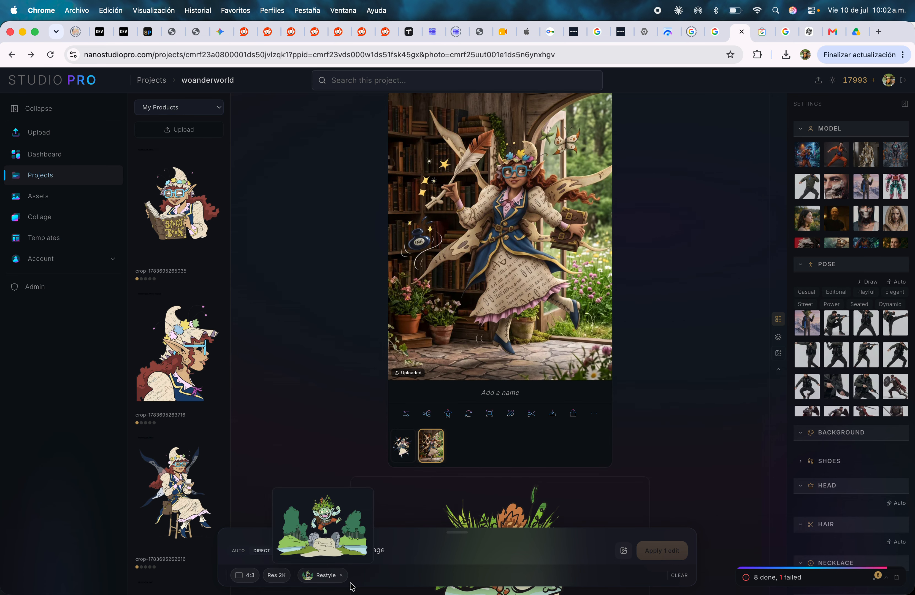
{"action": "left_click", "coordinate": [681, 574]}
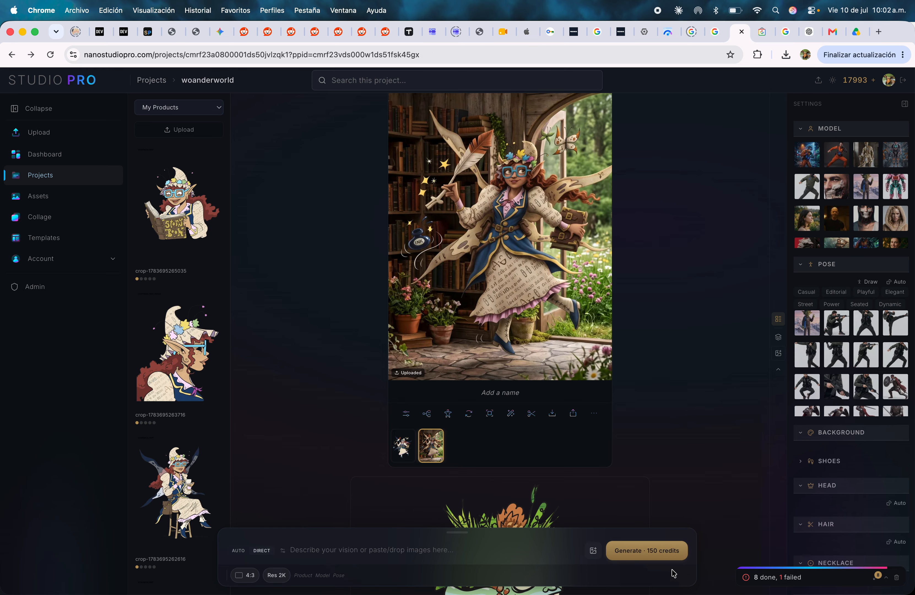
{"action": "left_click", "coordinate": [549, 245]}
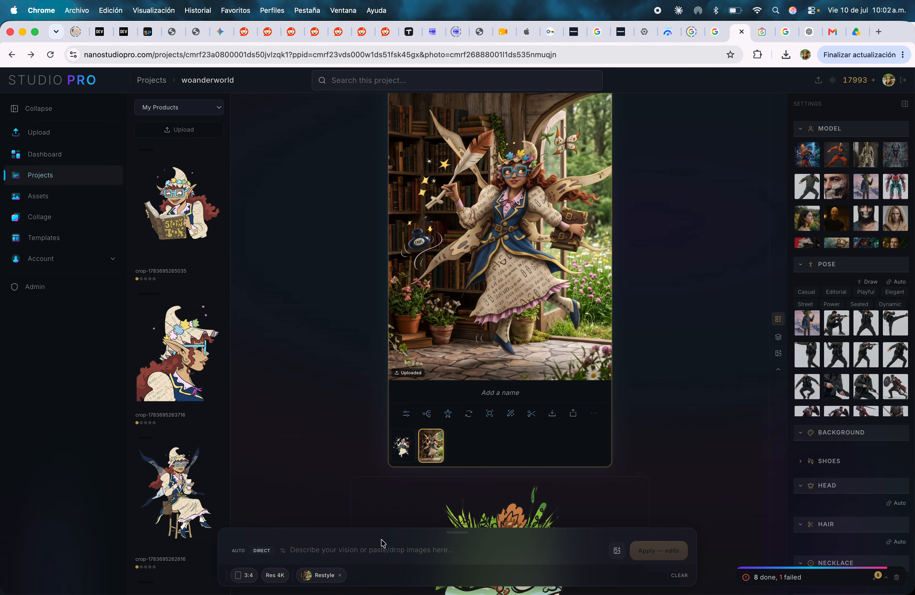
{"action": "left_click", "coordinate": [329, 555]}
{"action": "type", "text": "ad"}
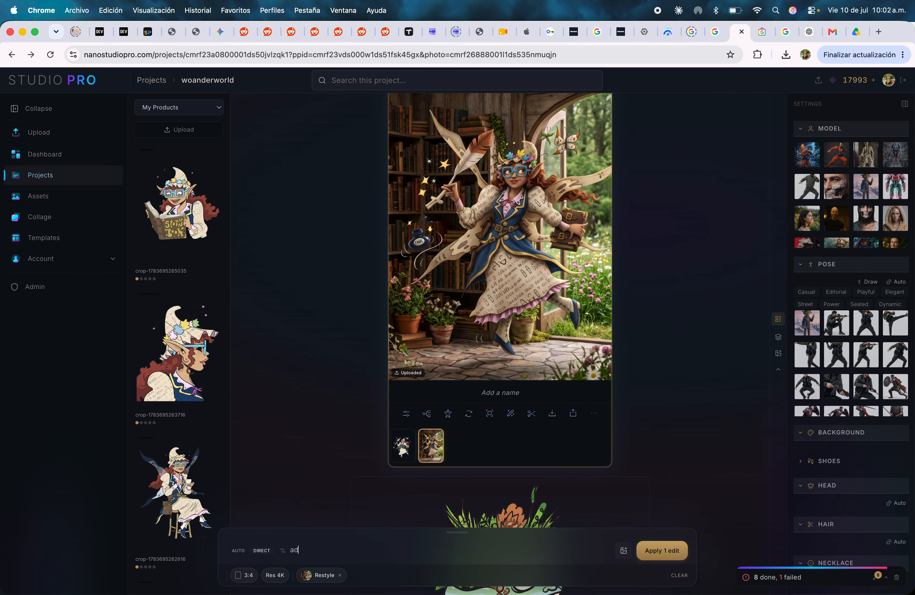
{"action": "left_click", "coordinate": [596, 208]}
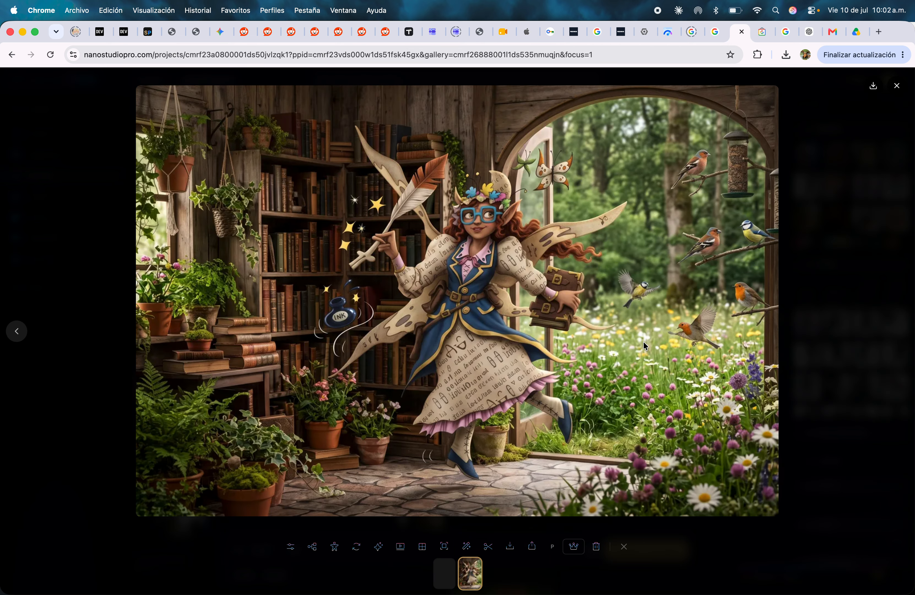
{"action": "left_click", "coordinate": [829, 186]}
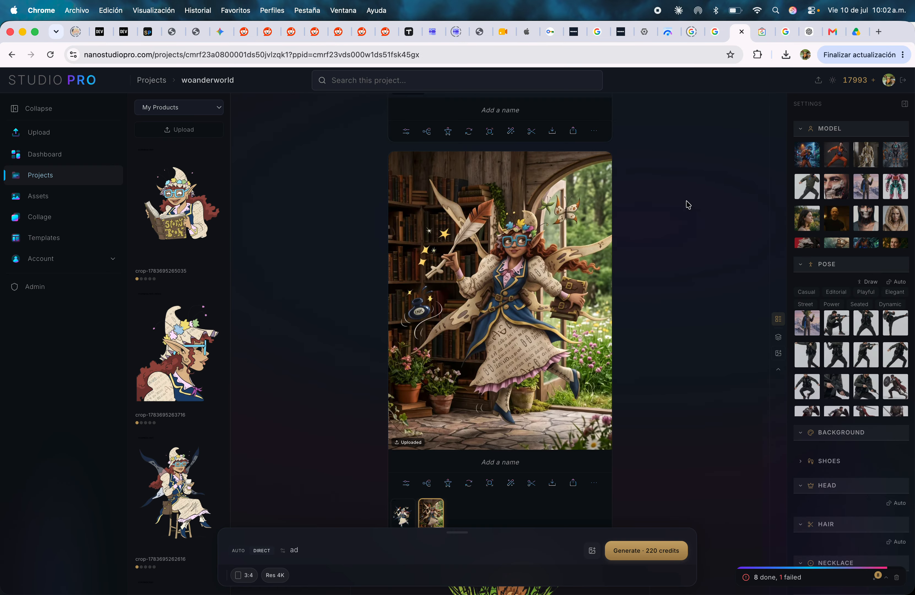
{"action": "scroll", "coordinate": [641, 399], "scroll_direction": "down", "scroll_amount": 5}
{"action": "scroll", "coordinate": [641, 399], "scroll_direction": "up", "scroll_amount": 5}
{"action": "key", "text": "BackSpace"}
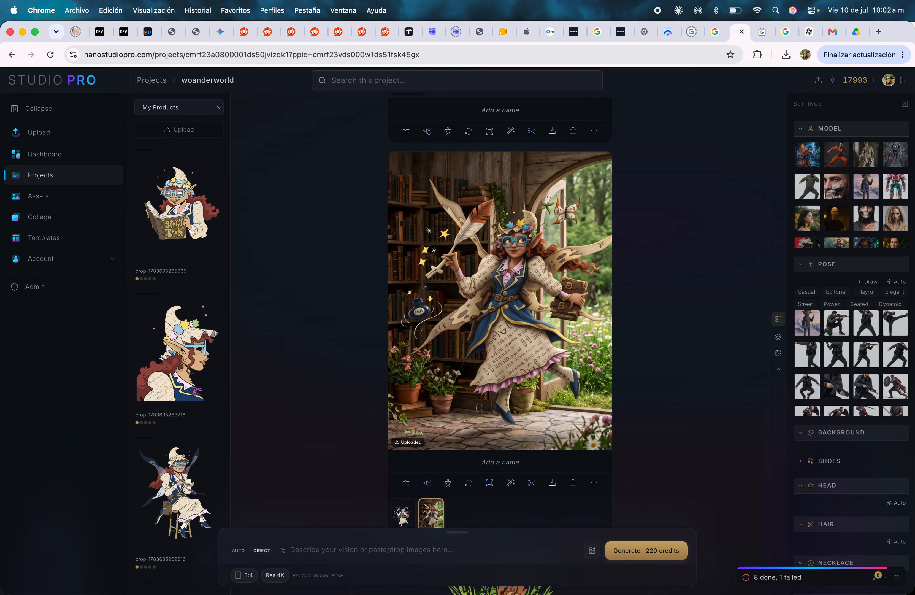
Step: Examine the flying fairy's home scene at full size and the additional actions offered for it
{"action": "scroll", "coordinate": [504, 421], "scroll_direction": "down", "scroll_amount": 2}
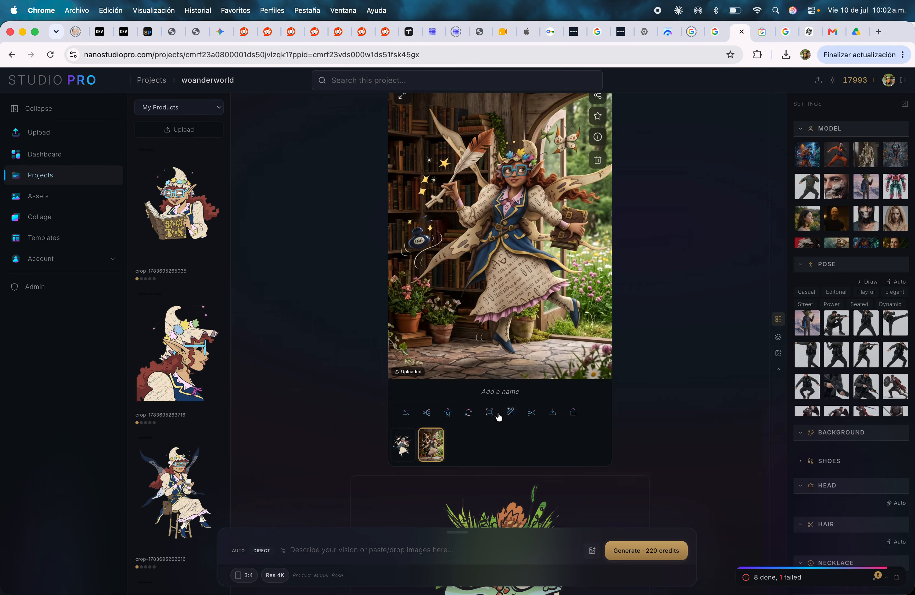
{"action": "left_click", "coordinate": [594, 412]}
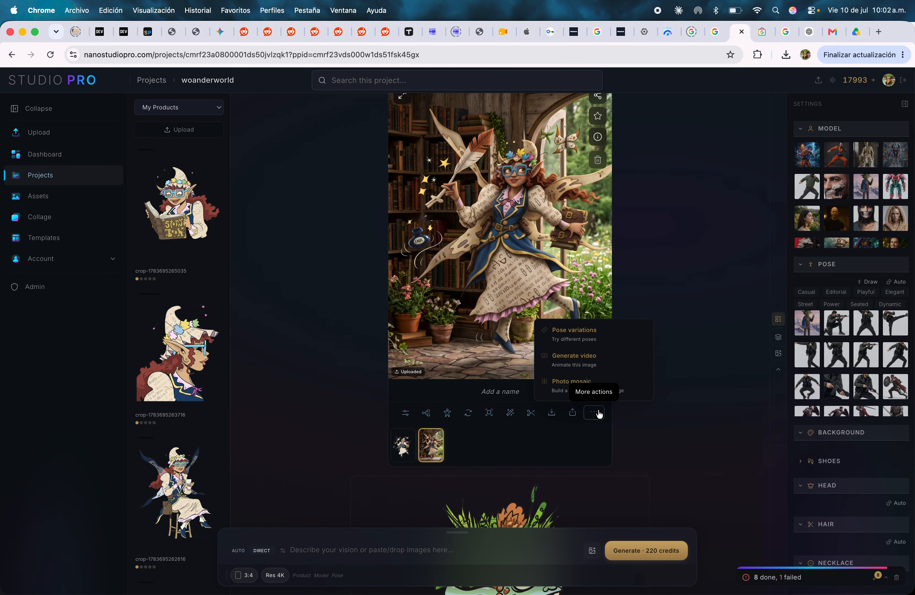
{"action": "left_click", "coordinate": [485, 239]}
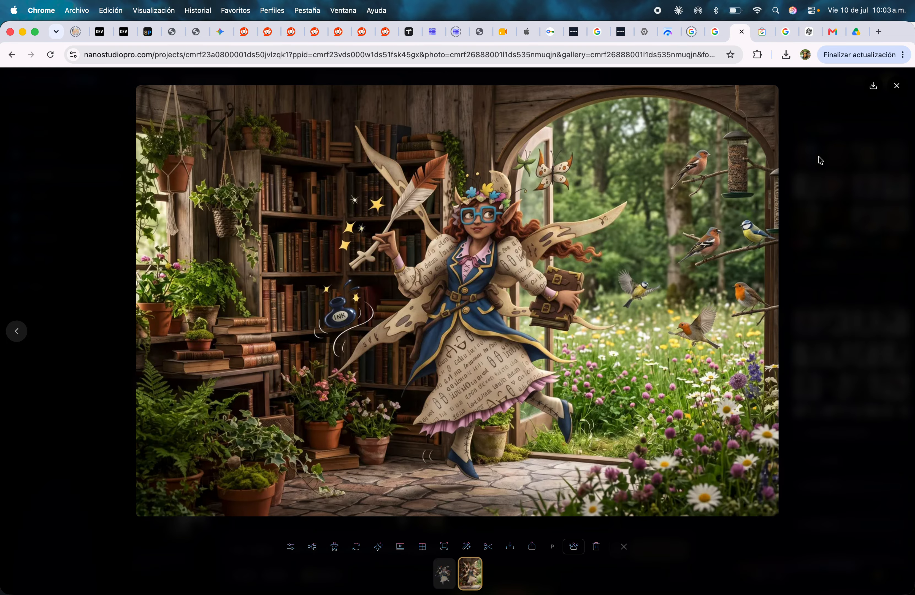
{"action": "left_click", "coordinate": [896, 86]}
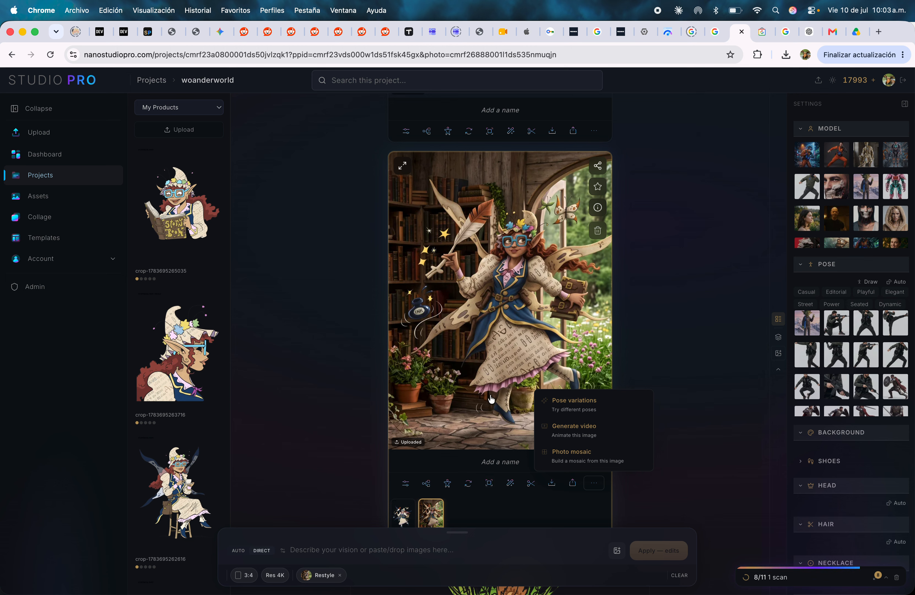
{"action": "scroll", "coordinate": [635, 403], "scroll_direction": "down", "scroll_amount": 5}
{"action": "left_click", "coordinate": [457, 154]}
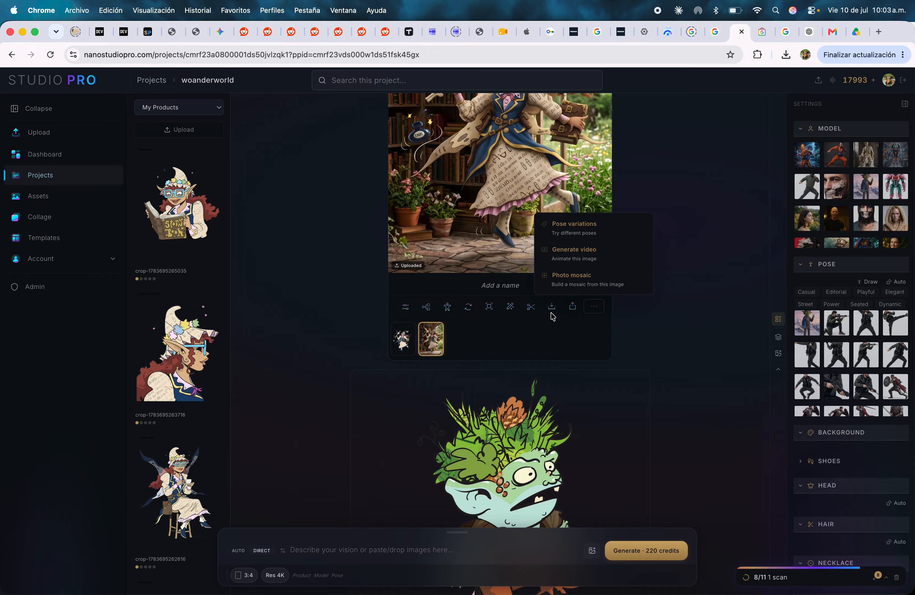
{"action": "left_click", "coordinate": [592, 308]}
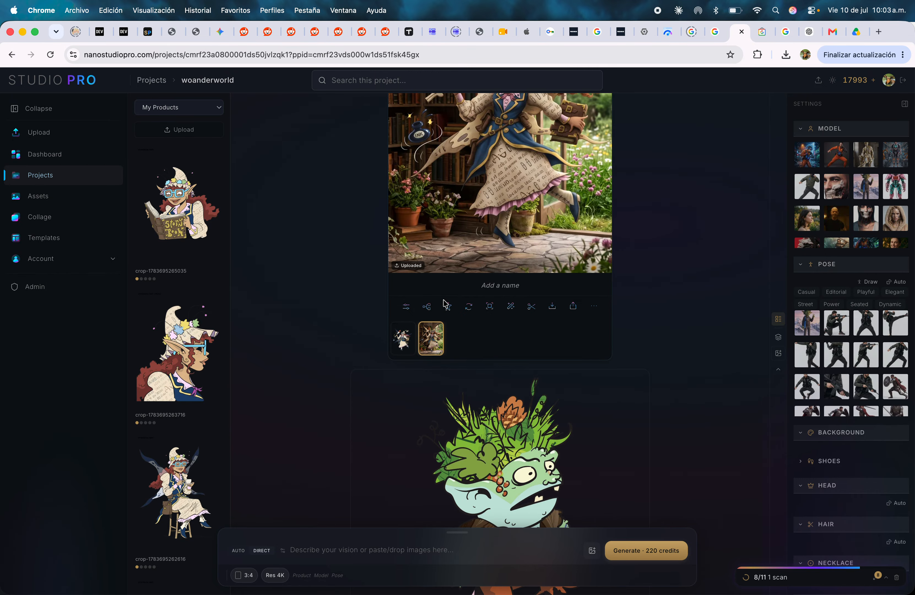
{"action": "left_click", "coordinate": [445, 154]}
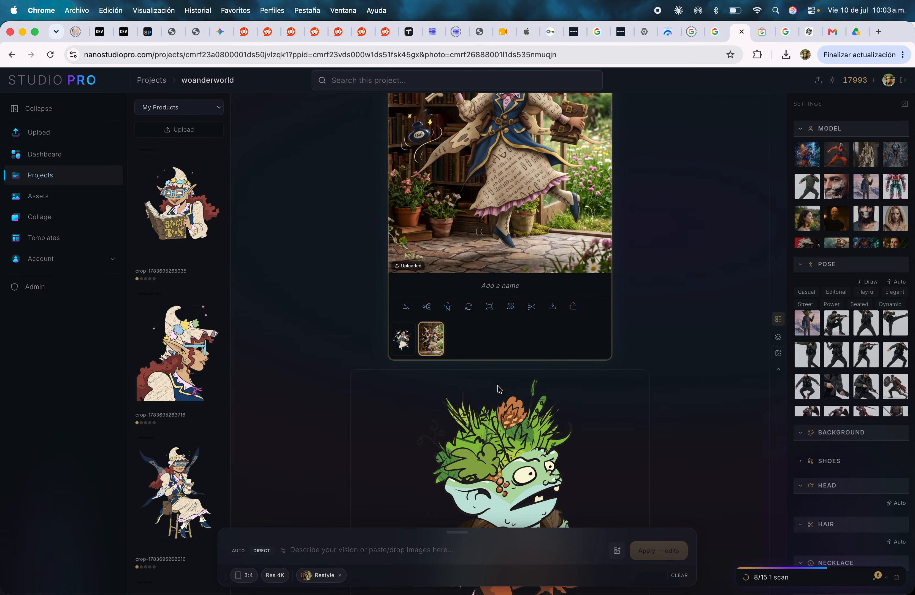
{"action": "mouse_move", "coordinate": [410, 417]}
{"action": "scroll", "coordinate": [547, 244], "scroll_direction": "up", "scroll_amount": 4}
{"action": "left_click", "coordinate": [494, 478]}
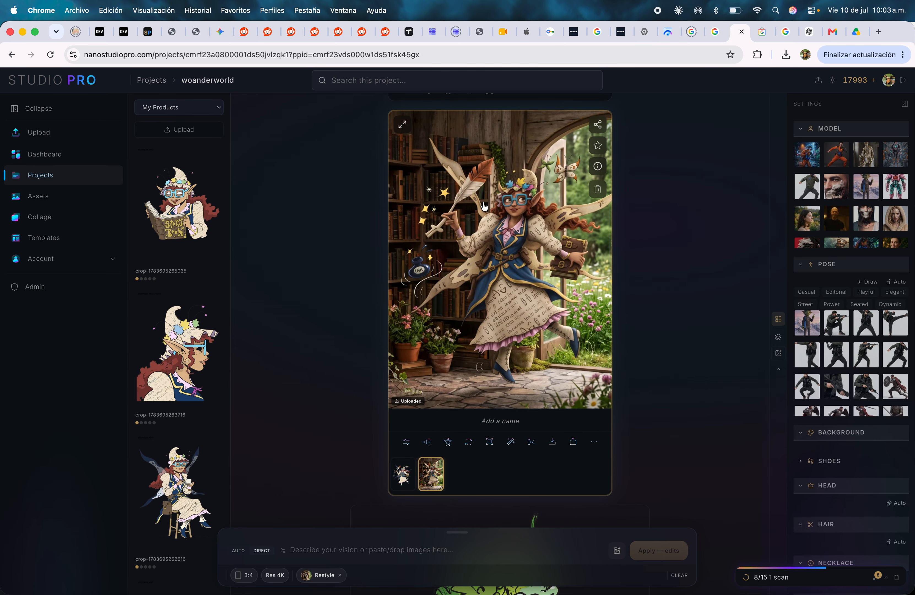
Step: Reload the project and generate five pose variations of the daytime forest scene with the seated fairy, using the Expressive, Dynamic, Playful and Power moods
{"action": "left_click", "coordinate": [51, 56]}
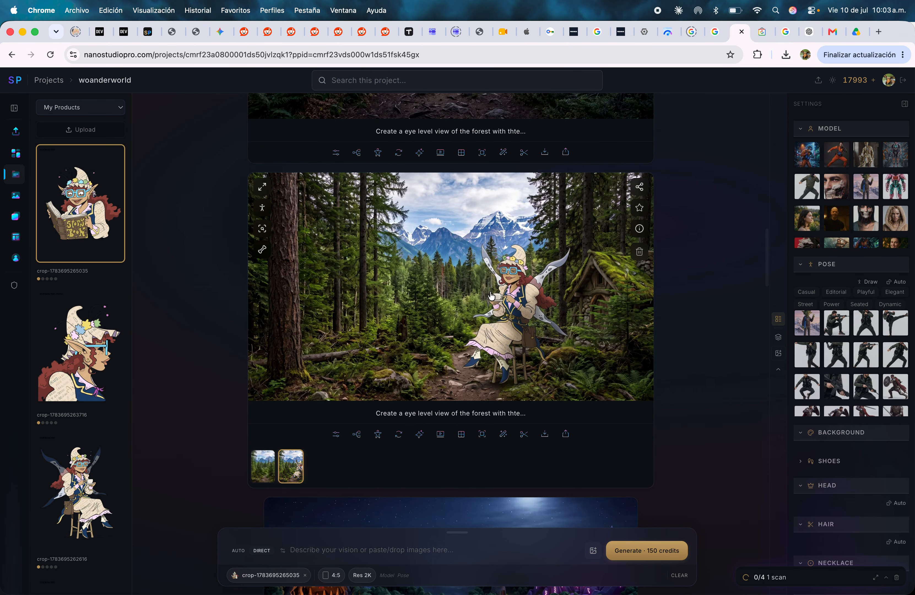
{"action": "left_click", "coordinate": [391, 455]}
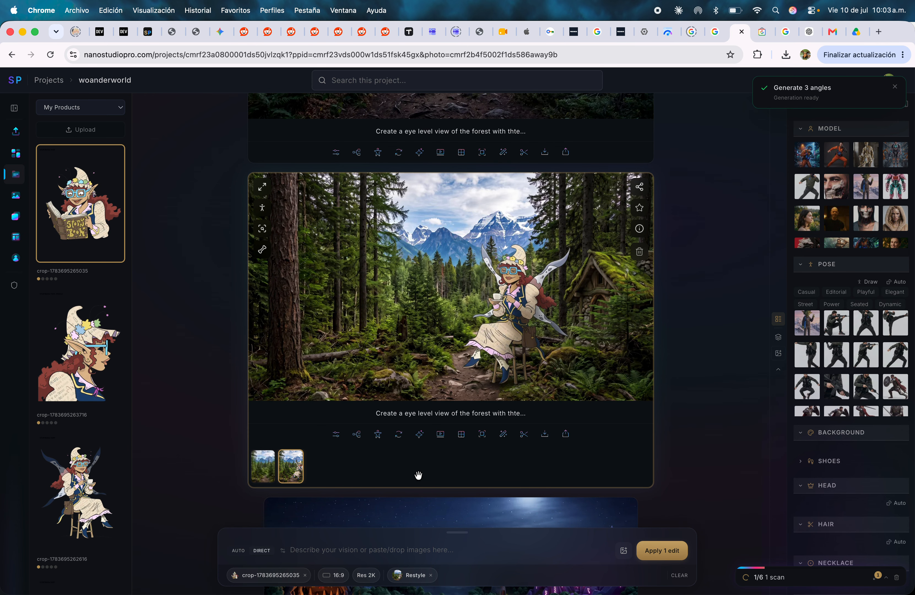
{"action": "left_click", "coordinate": [420, 435]}
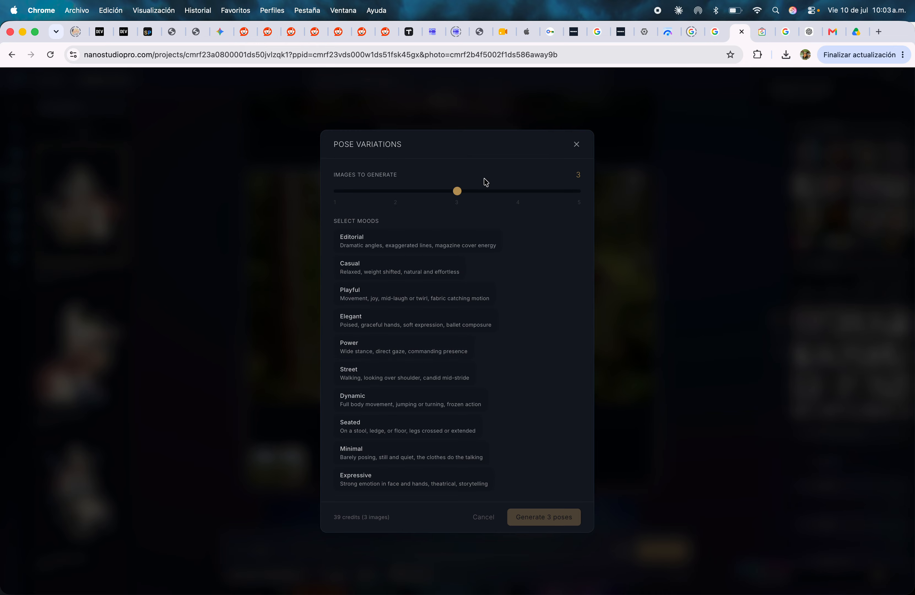
{"action": "left_click_drag", "start_coordinate": [459, 198], "coordinate": [613, 197]}
{"action": "left_click", "coordinate": [420, 484]}
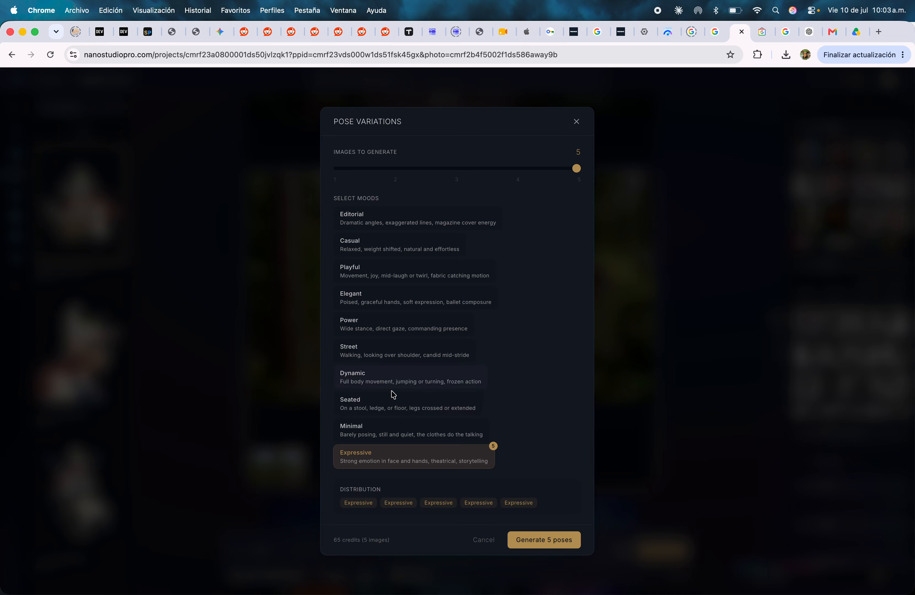
{"action": "left_click", "coordinate": [416, 383]}
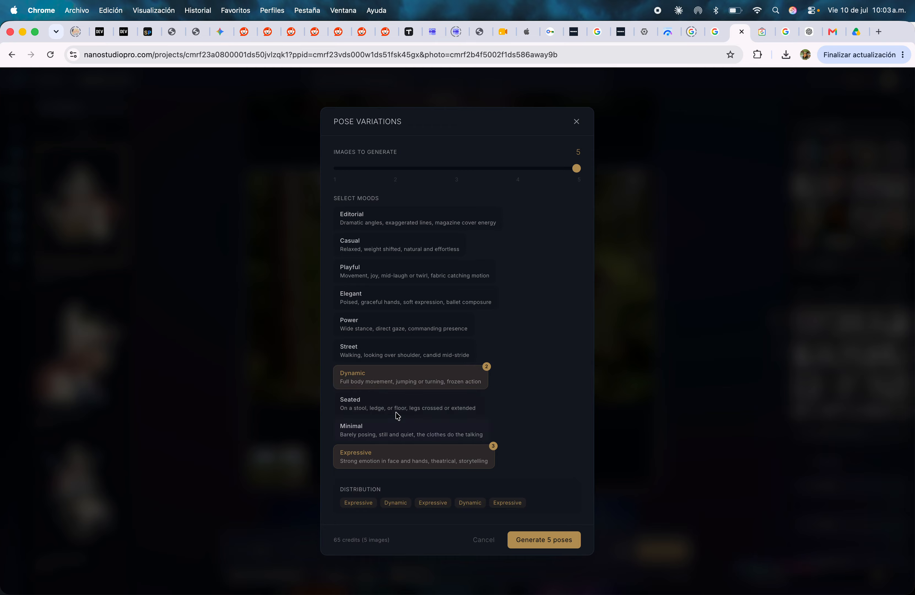
{"action": "left_click", "coordinate": [412, 276]}
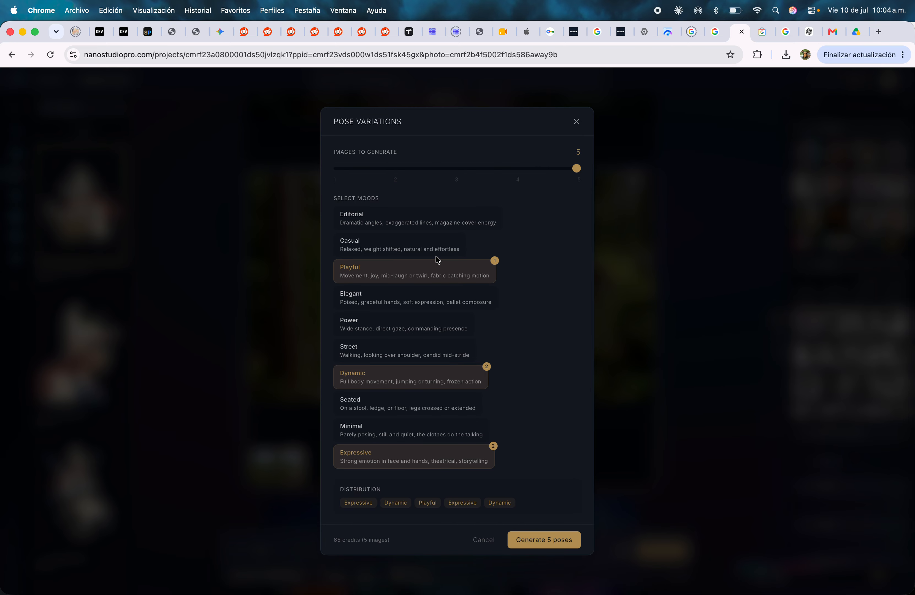
{"action": "left_click", "coordinate": [419, 326]}
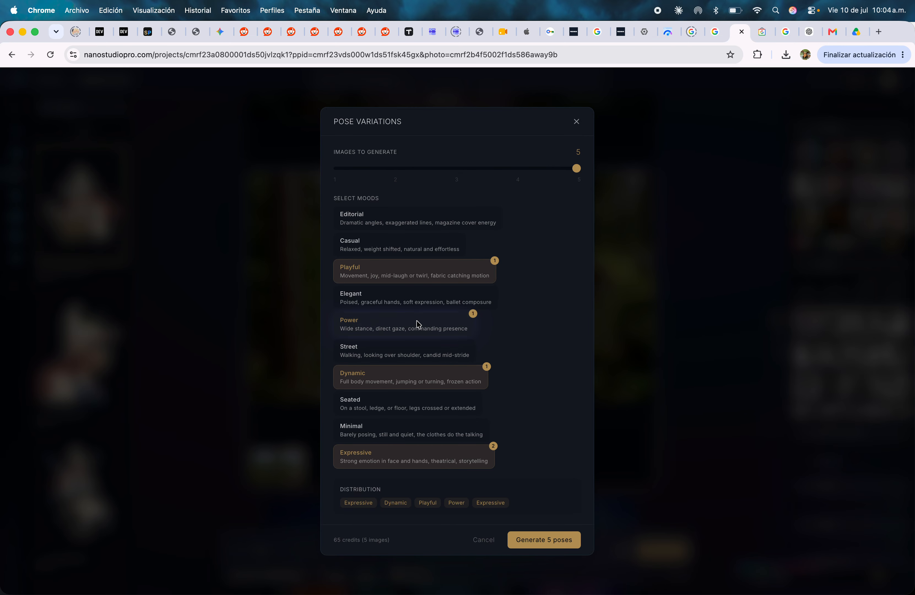
{"action": "left_click", "coordinate": [560, 542]}
Step: Compare the versions of the daytime forest scene, including the empty forest, the alternative angles and the pose variations
{"action": "scroll", "coordinate": [485, 394], "scroll_direction": "down", "scroll_amount": 5}
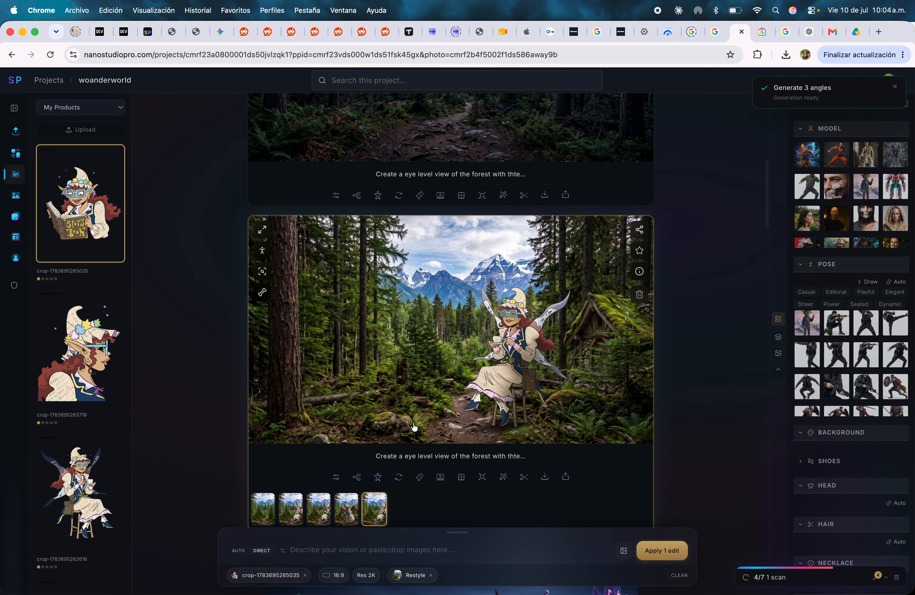
{"action": "left_click", "coordinate": [295, 516]}
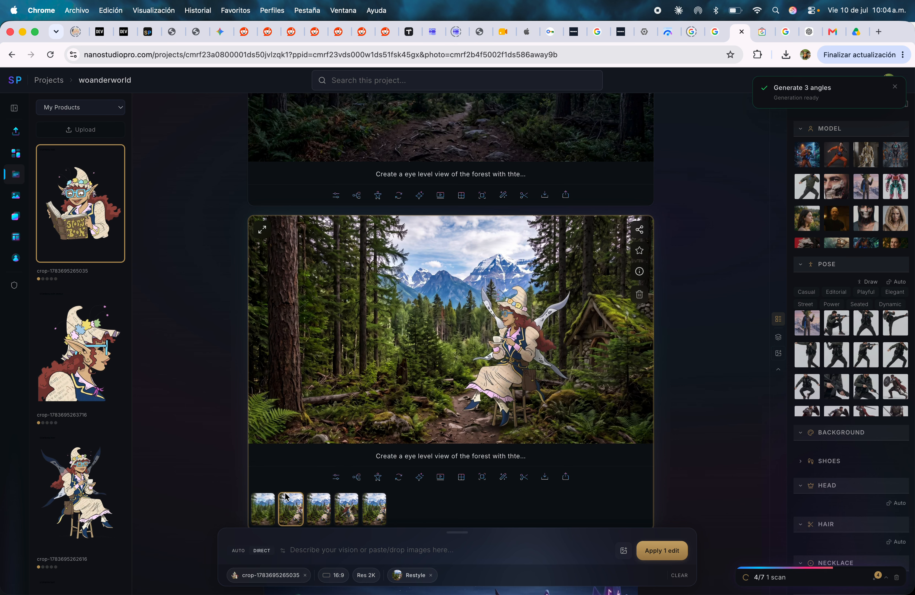
{"action": "left_click", "coordinate": [372, 519]}
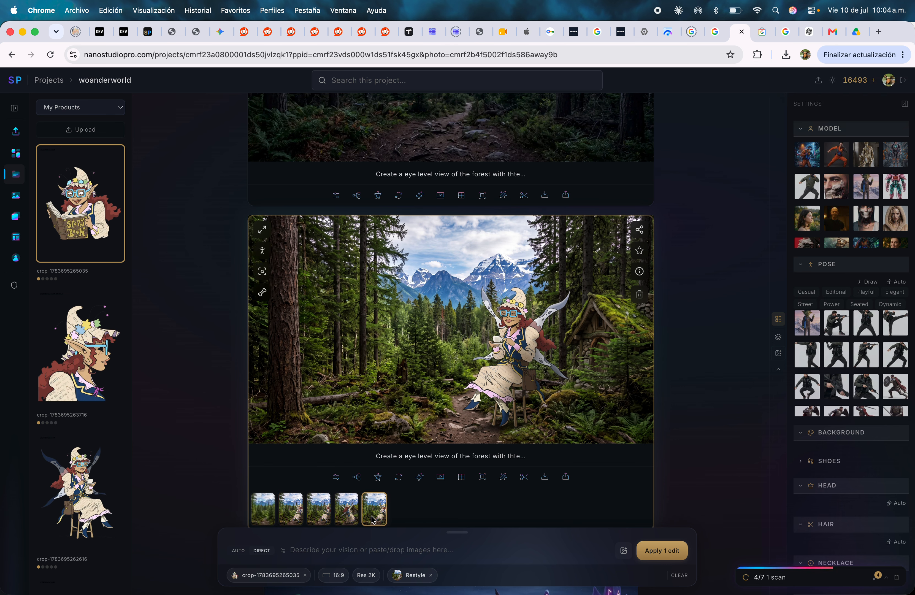
{"action": "left_click", "coordinate": [351, 518]}
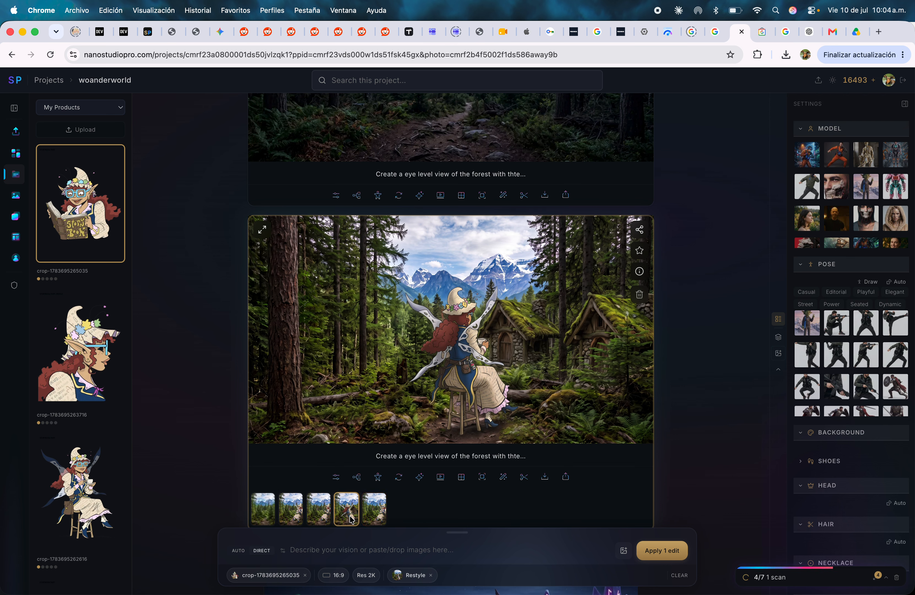
{"action": "left_click", "coordinate": [319, 517]}
{"action": "left_click", "coordinate": [291, 510]}
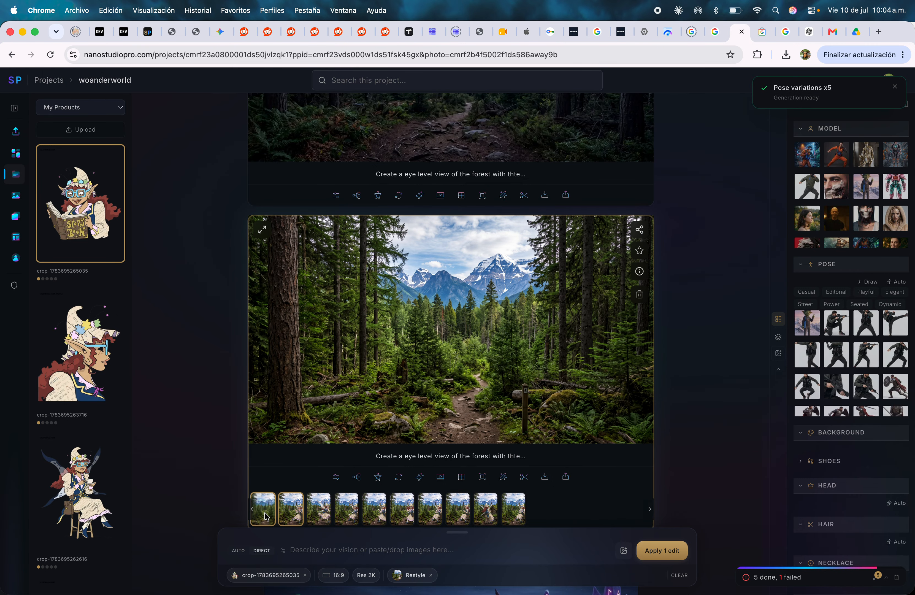
{"action": "left_click", "coordinate": [303, 519]}
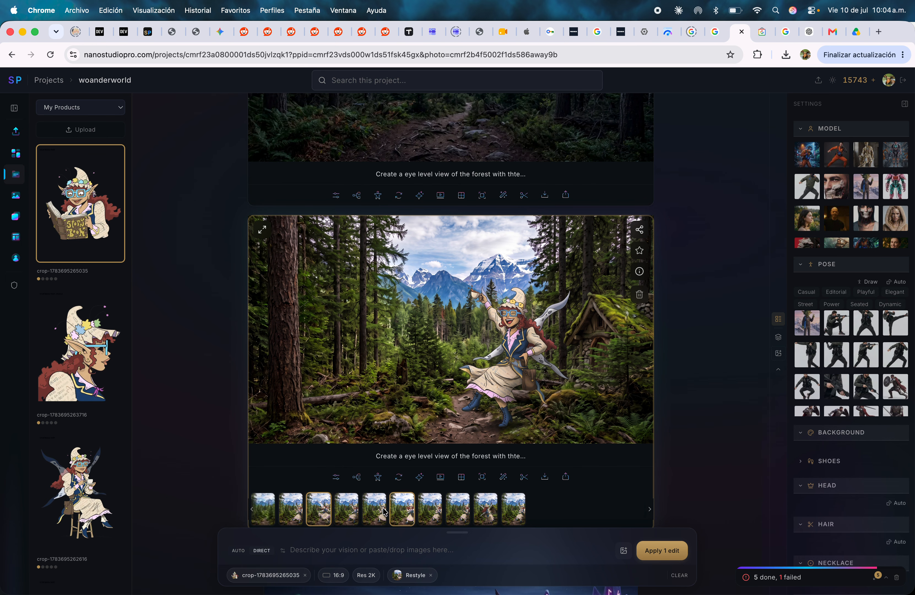
{"action": "scroll", "coordinate": [376, 270], "scroll_direction": "up", "scroll_amount": 6}
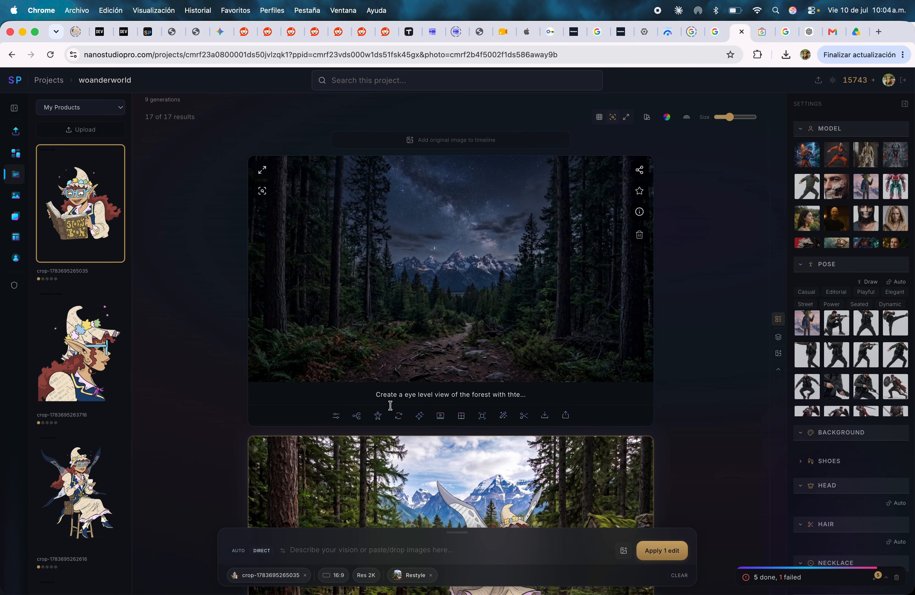
{"action": "scroll", "coordinate": [548, 331], "scroll_direction": "down", "scroll_amount": 10}
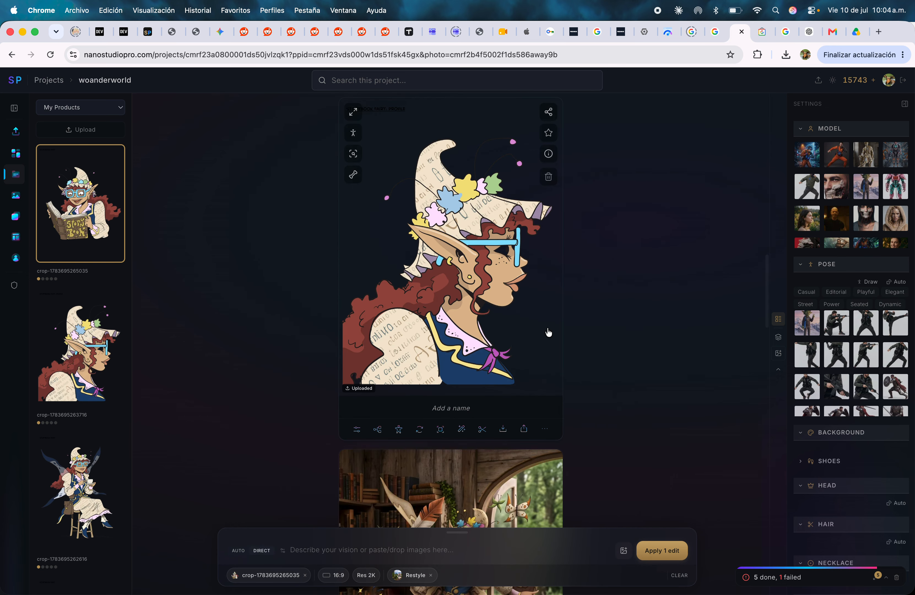
{"action": "scroll", "coordinate": [548, 332], "scroll_direction": "down", "scroll_amount": 10}
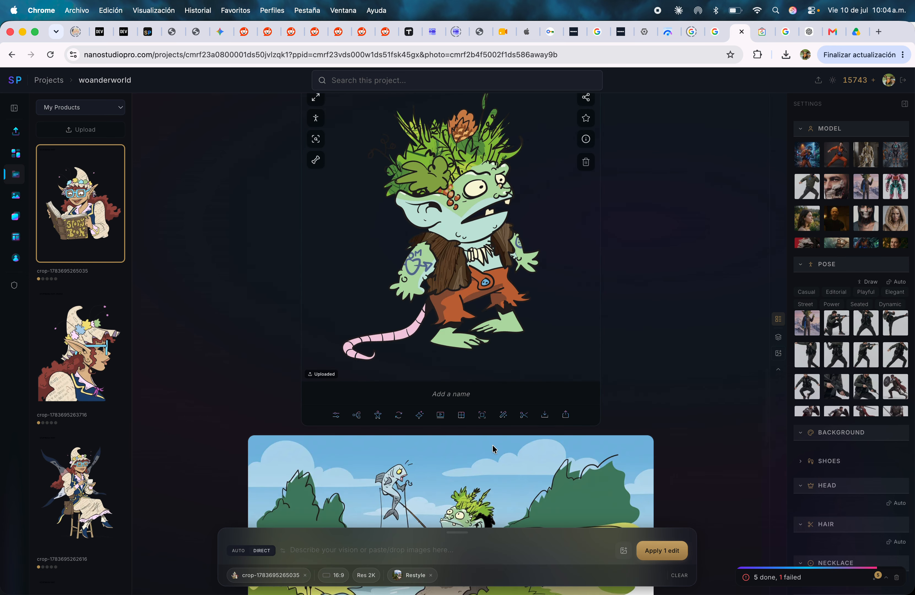
{"action": "scroll", "coordinate": [492, 449], "scroll_direction": "down", "scroll_amount": 10}
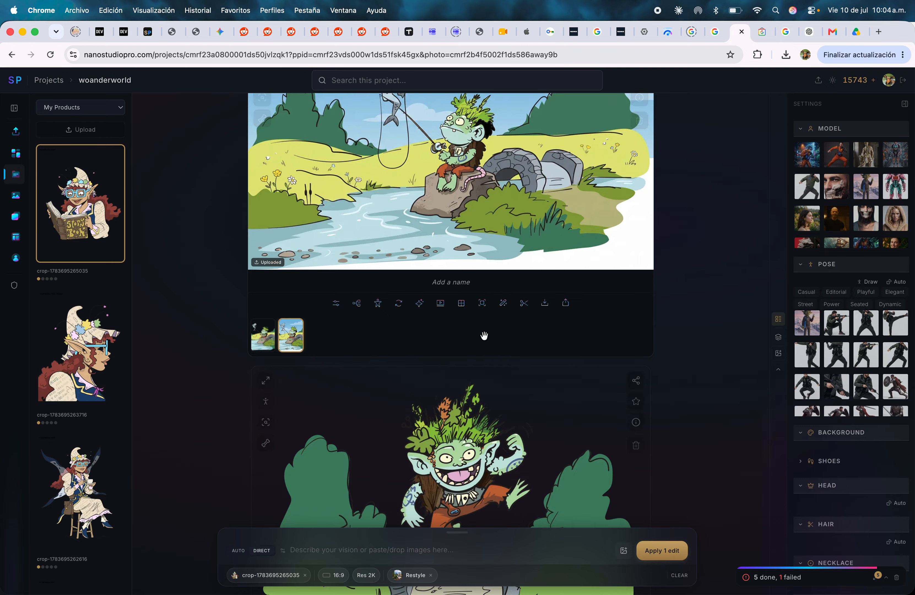
{"action": "scroll", "coordinate": [396, 454], "scroll_direction": "up", "scroll_amount": 4}
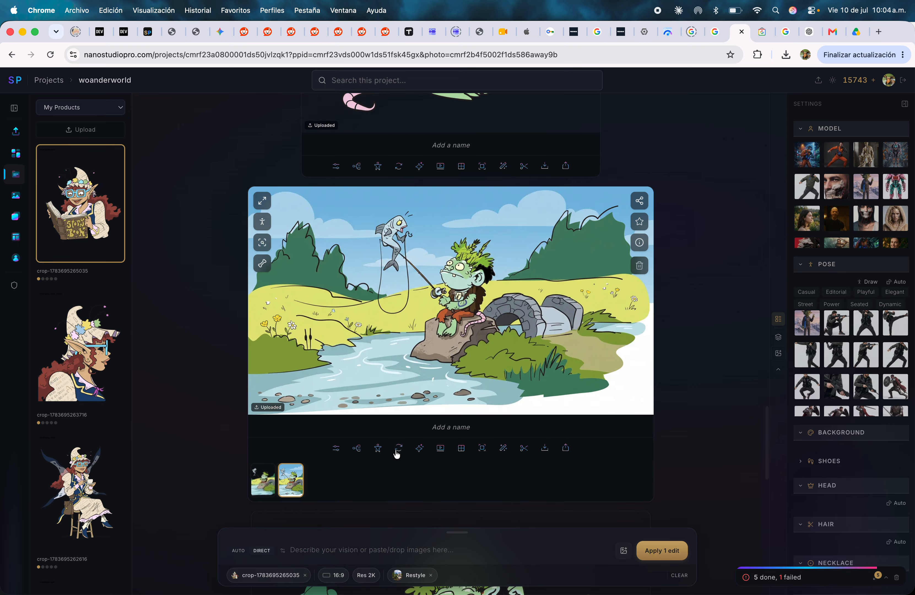
{"action": "scroll", "coordinate": [397, 454], "scroll_direction": "up", "scroll_amount": 10}
{"action": "left_click", "coordinate": [457, 377]}
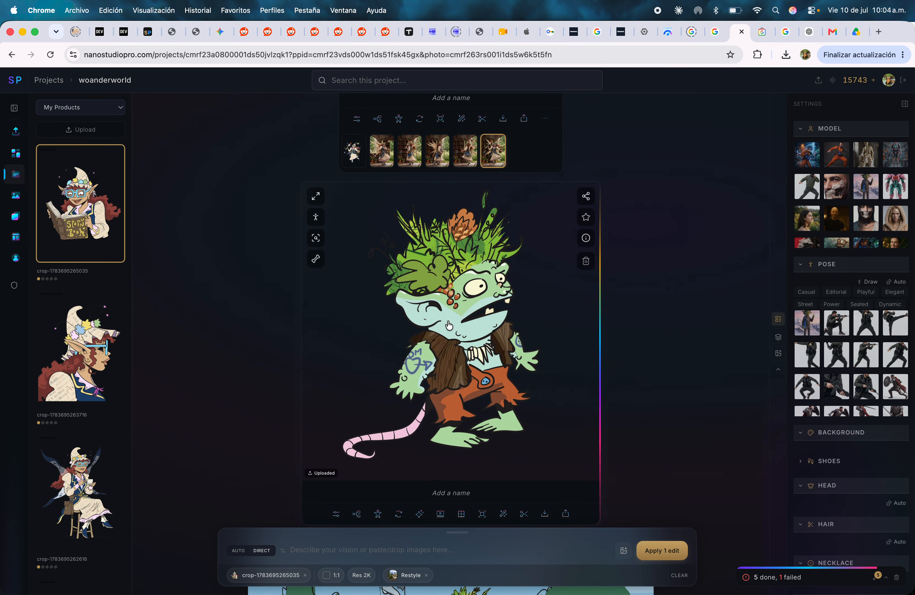
{"action": "left_click", "coordinate": [684, 578]}
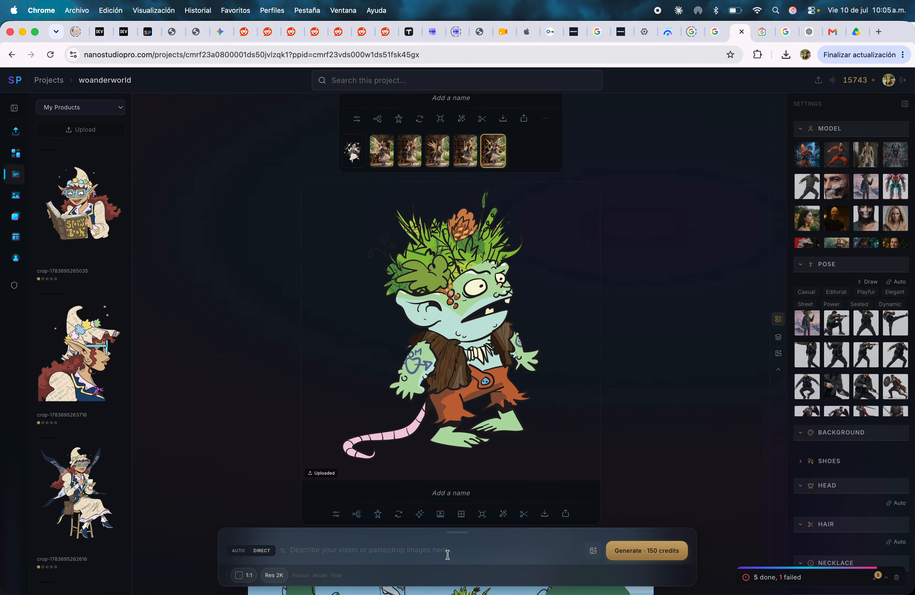
Step: Try to generate a 16:9 image with the prompt "create a cgi version of this character with forest setting"
{"action": "type", "text": "ctea"}
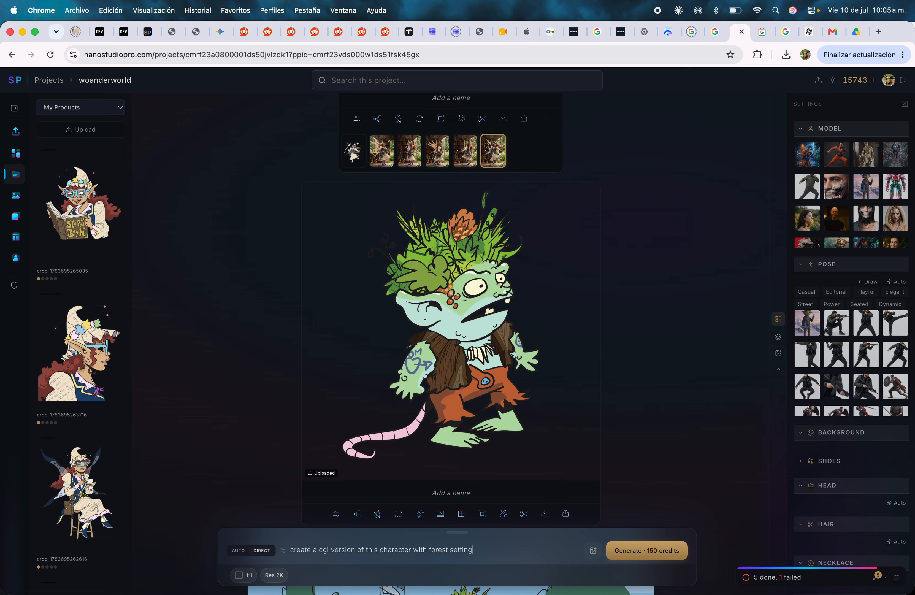
{"action": "left_click", "coordinate": [242, 575]}
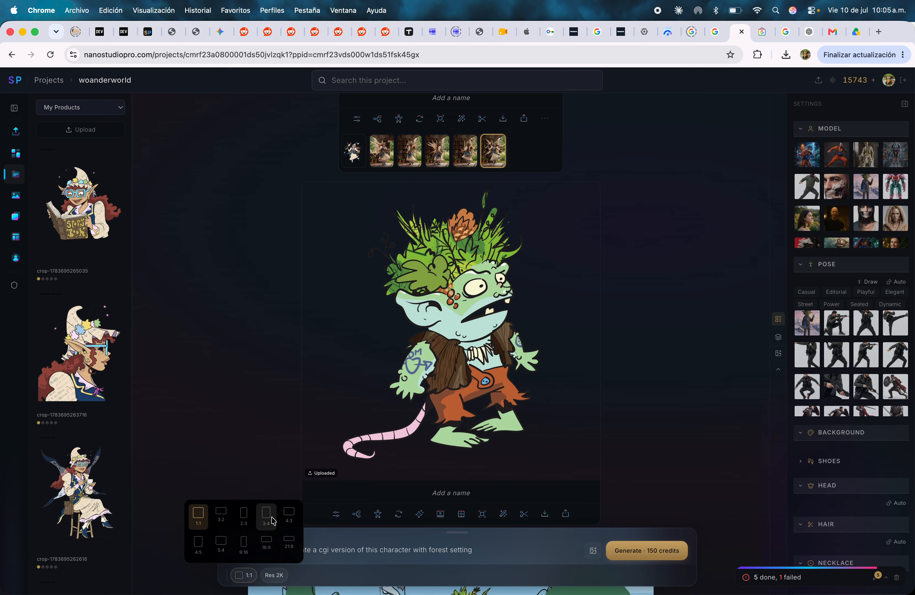
{"action": "left_click", "coordinate": [271, 545]}
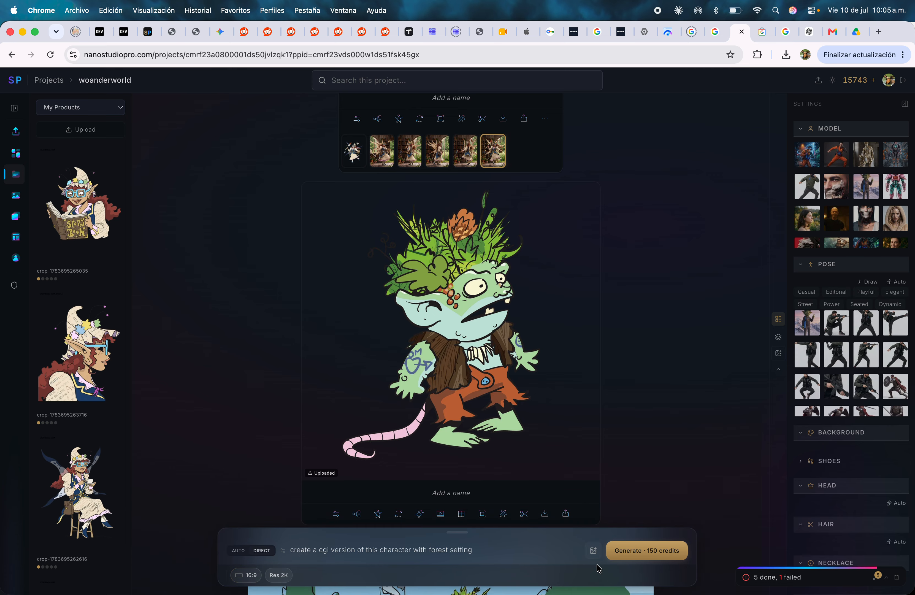
{"action": "left_click", "coordinate": [627, 551]}
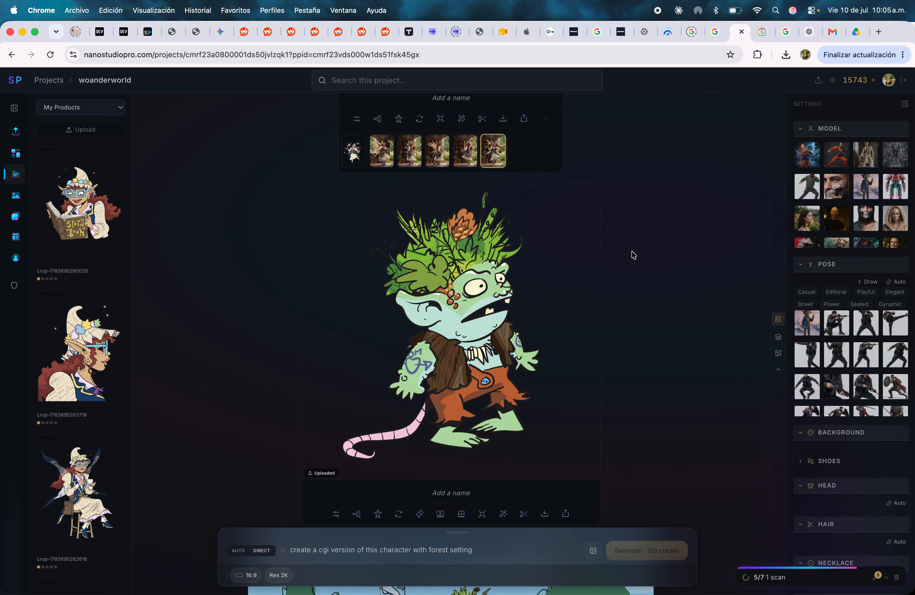
Step: Compare the versions of the flying fairy's home scene, including the side and back views and the flying pose
{"action": "scroll", "coordinate": [633, 255], "scroll_direction": "up", "scroll_amount": 5}
{"action": "scroll", "coordinate": [594, 283], "scroll_direction": "down", "scroll_amount": 8}
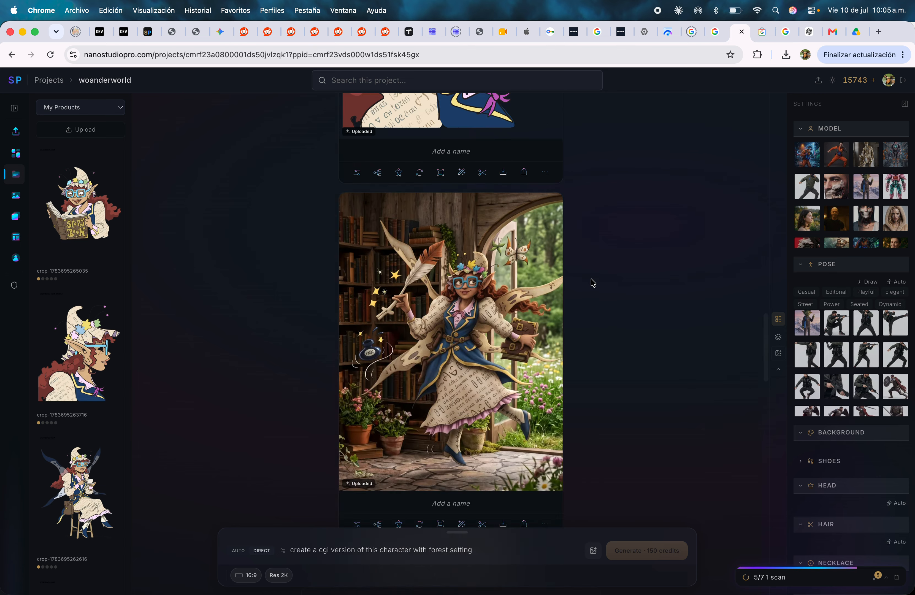
{"action": "scroll", "coordinate": [525, 363], "scroll_direction": "up", "scroll_amount": 5}
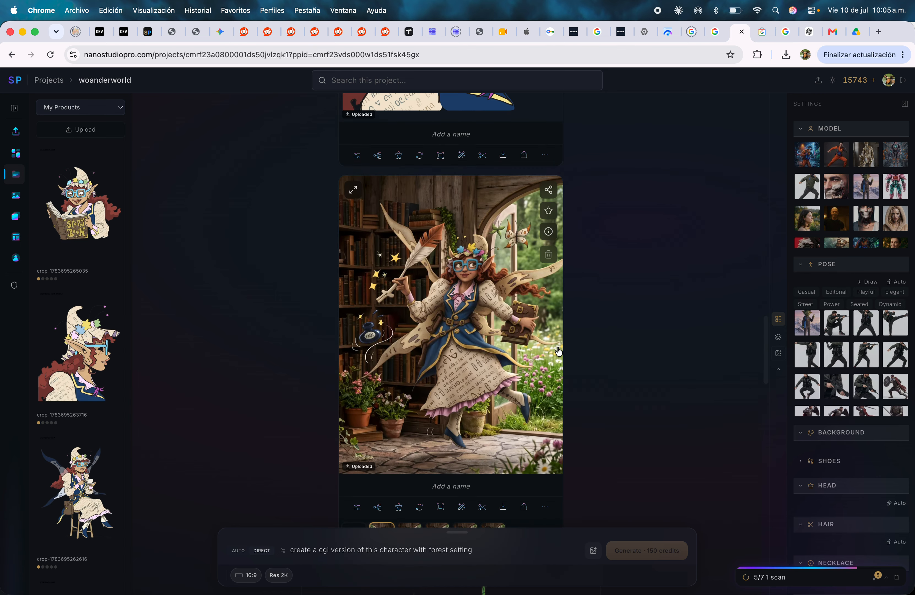
{"action": "scroll", "coordinate": [474, 423], "scroll_direction": "down", "scroll_amount": 3}
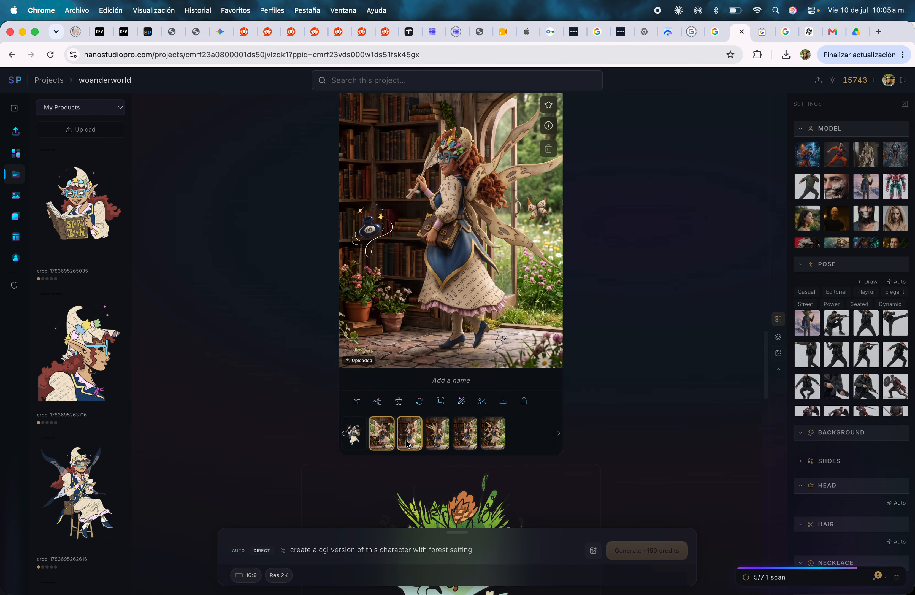
{"action": "left_click", "coordinate": [433, 433]}
{"action": "left_click", "coordinate": [463, 424]}
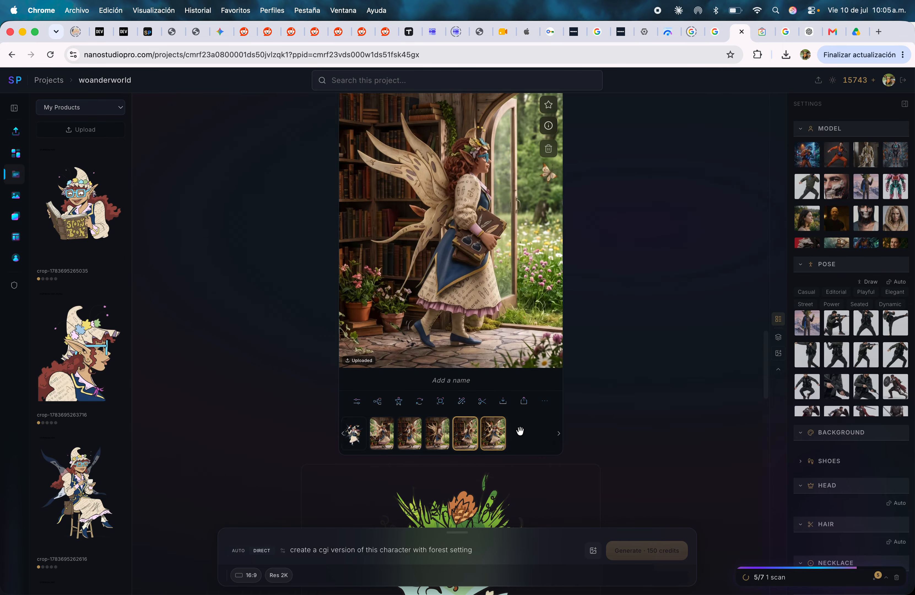
{"action": "left_click", "coordinate": [503, 427]}
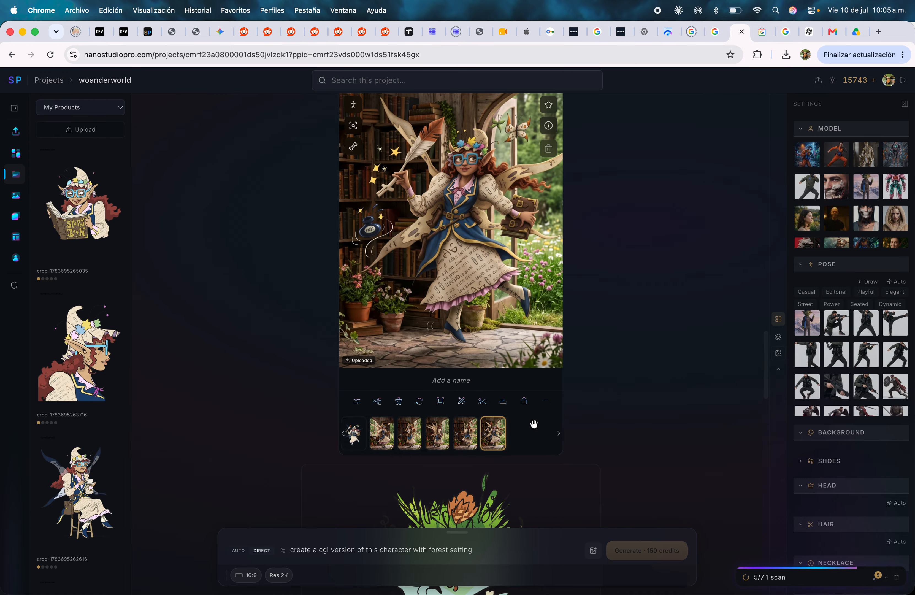
{"action": "scroll", "coordinate": [609, 243], "scroll_direction": "up", "scroll_amount": 4}
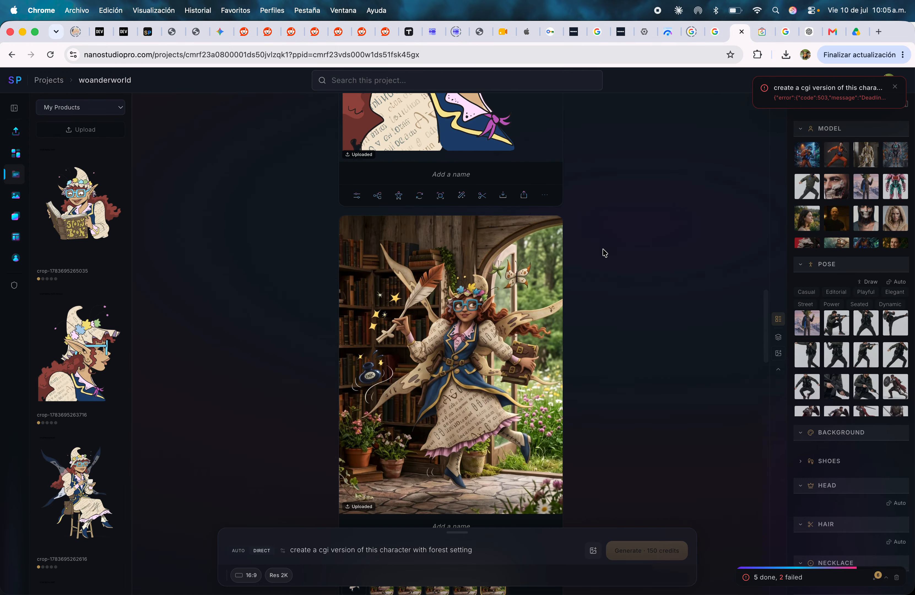
Step: Review the project images from the night-time forest map and running fairy scene down to the troll drawings
{"action": "scroll", "coordinate": [598, 317], "scroll_direction": "down", "scroll_amount": 6}
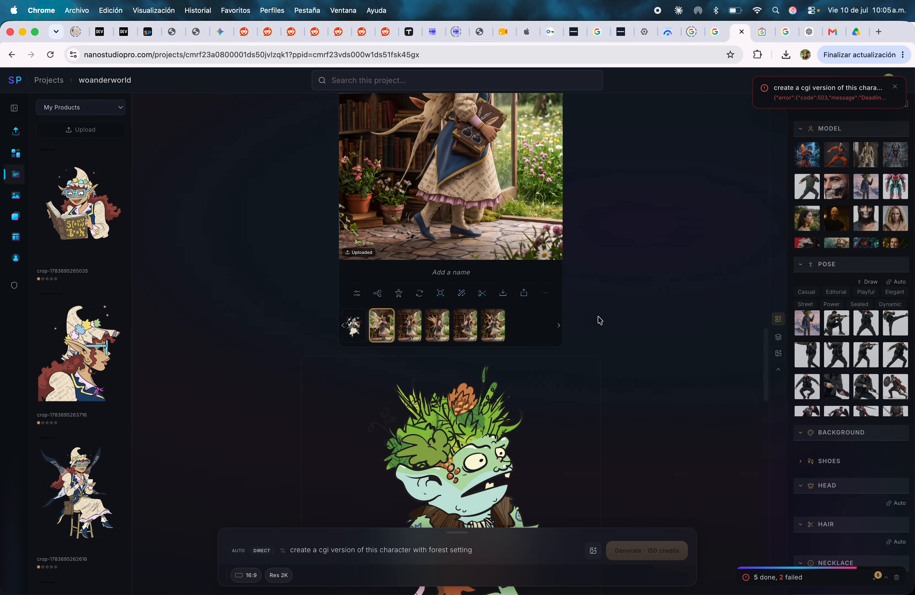
{"action": "scroll", "coordinate": [598, 318], "scroll_direction": "up", "scroll_amount": 10}
{"action": "scroll", "coordinate": [633, 404], "scroll_direction": "up", "scroll_amount": 5}
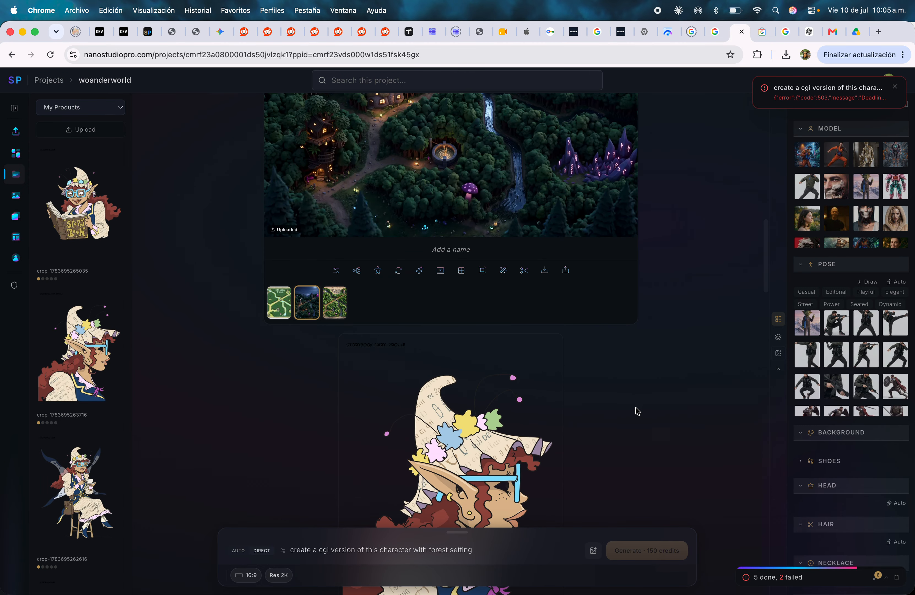
{"action": "scroll", "coordinate": [633, 404], "scroll_direction": "down", "scroll_amount": 5}
{"action": "scroll", "coordinate": [635, 408], "scroll_direction": "up", "scroll_amount": 8}
{"action": "scroll", "coordinate": [618, 312], "scroll_direction": "up", "scroll_amount": 12}
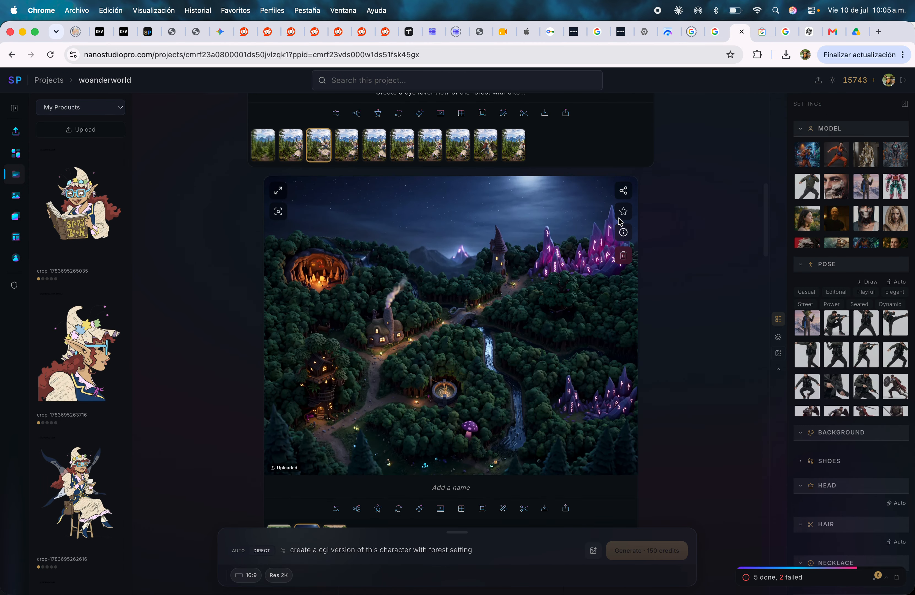
{"action": "scroll", "coordinate": [618, 220], "scroll_direction": "down", "scroll_amount": 6}
{"action": "scroll", "coordinate": [582, 235], "scroll_direction": "up", "scroll_amount": 8}
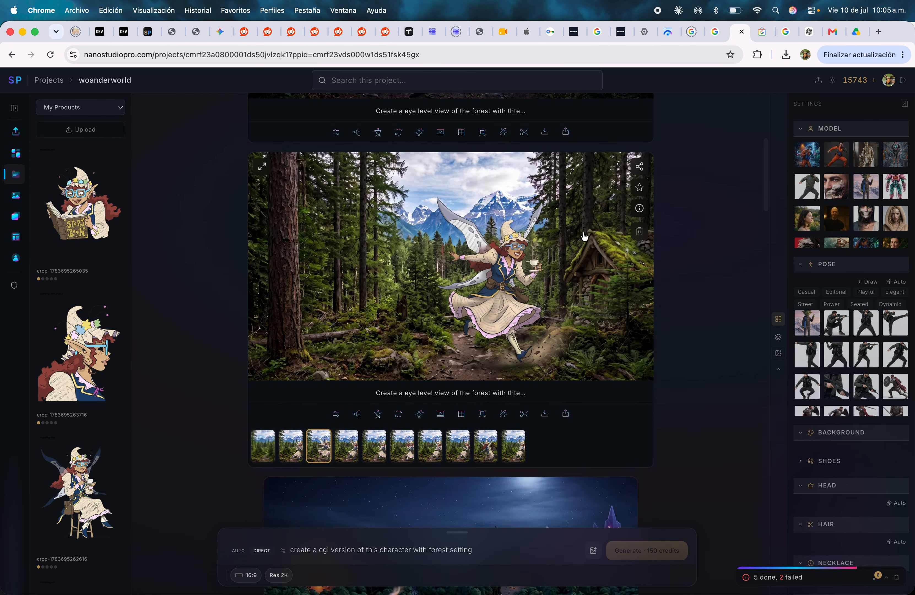
{"action": "scroll", "coordinate": [584, 237], "scroll_direction": "down", "scroll_amount": 10}
{"action": "scroll", "coordinate": [584, 236], "scroll_direction": "down", "scroll_amount": 20}
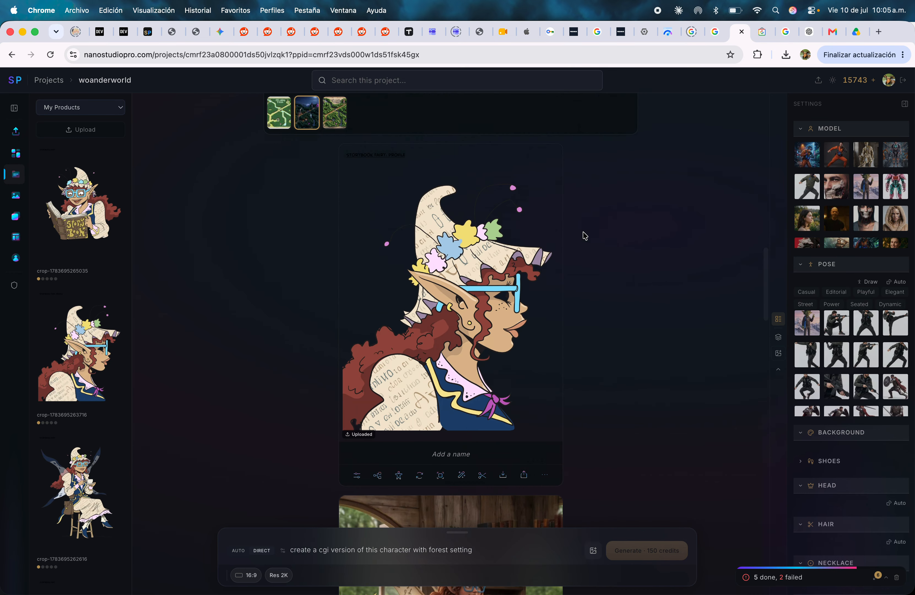
{"action": "scroll", "coordinate": [585, 236], "scroll_direction": "down", "scroll_amount": 12}
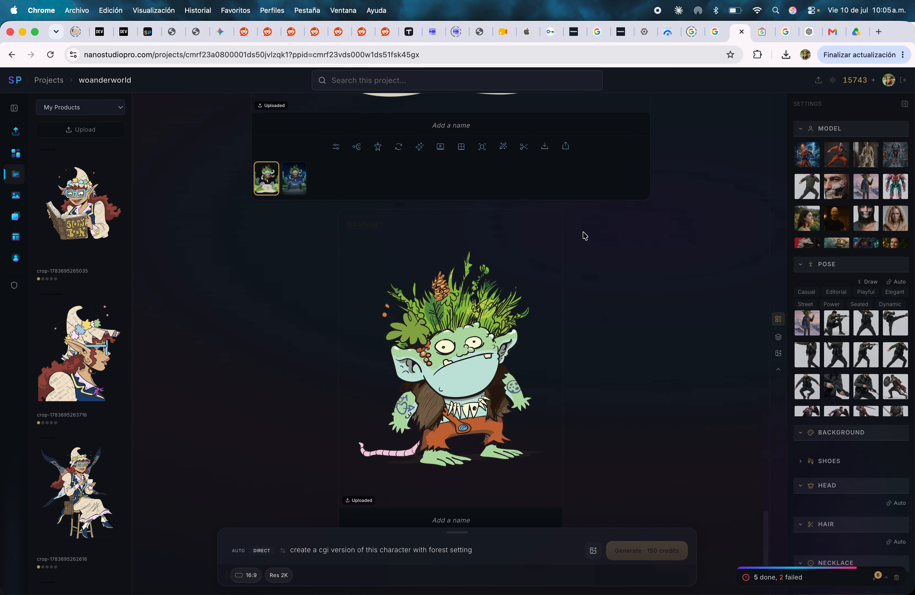
Step: Compare the original and night-sky versions of the troll jumping over the bridge
{"action": "scroll", "coordinate": [584, 236], "scroll_direction": "up", "scroll_amount": 7}
{"action": "left_click", "coordinate": [301, 408]}
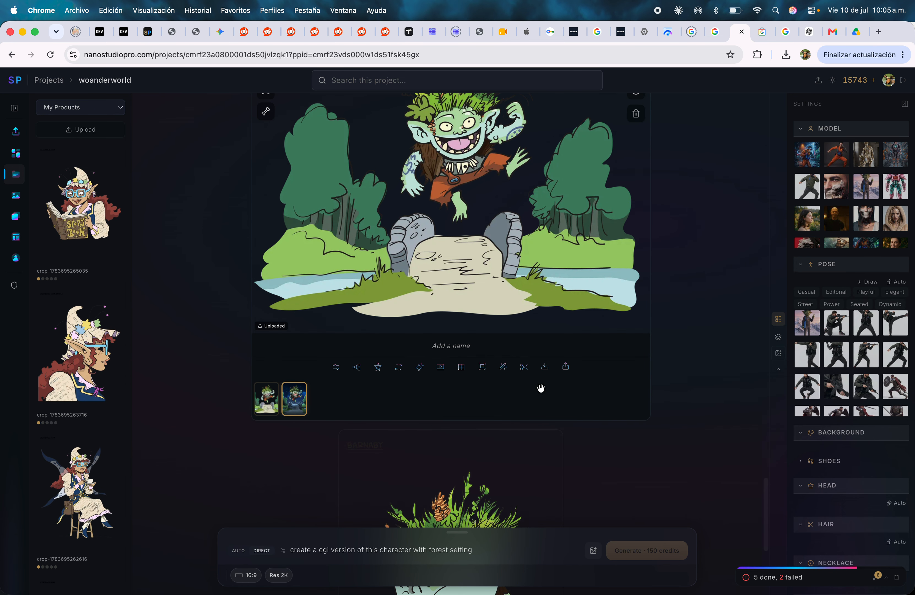
{"action": "scroll", "coordinate": [539, 386], "scroll_direction": "up", "scroll_amount": 4}
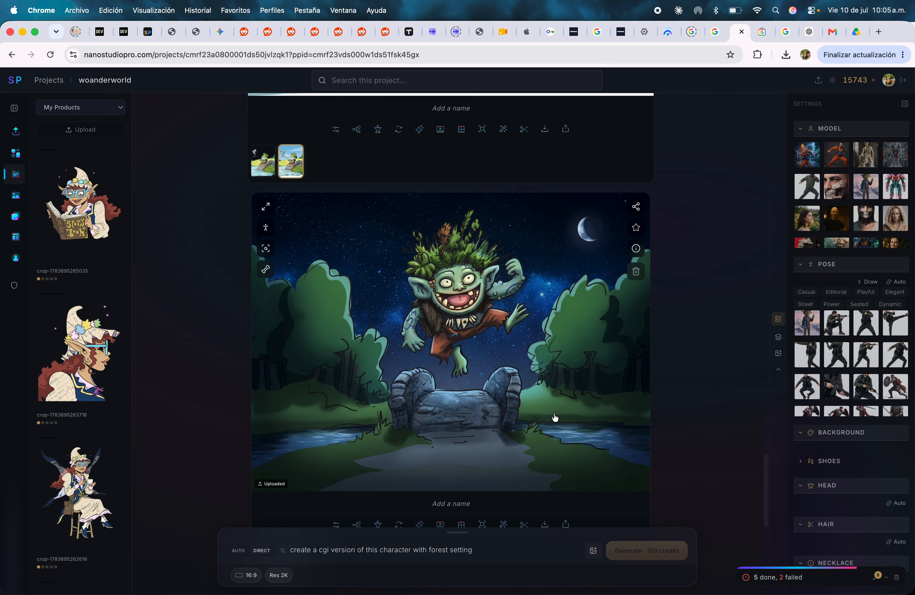
{"action": "scroll", "coordinate": [358, 423], "scroll_direction": "down", "scroll_amount": 3}
{"action": "left_click", "coordinate": [277, 448]}
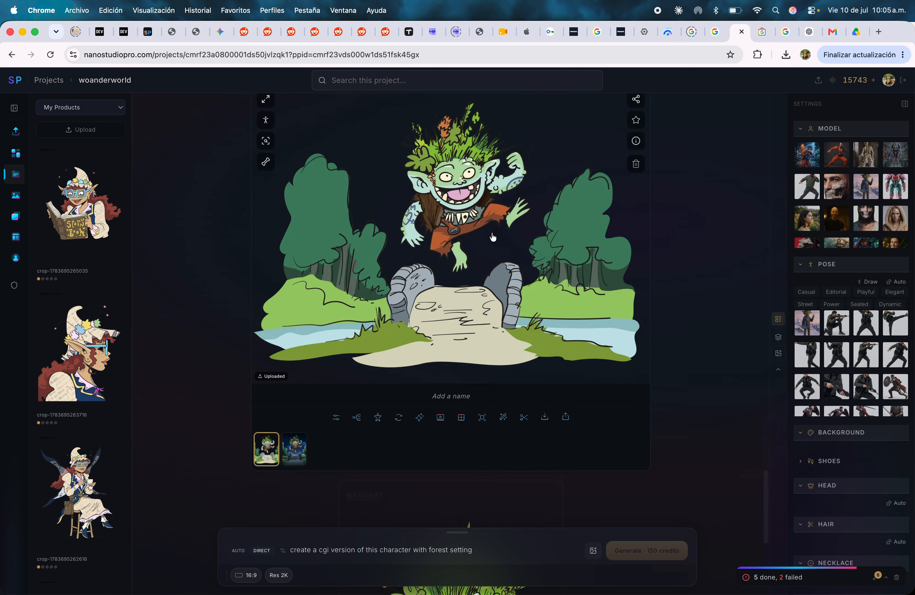
Step: Look through the remaining troll drawings, including the front-facing, fishing and standing side-view trolls
{"action": "scroll", "coordinate": [581, 391], "scroll_direction": "down", "scroll_amount": 2}
{"action": "scroll", "coordinate": [581, 391], "scroll_direction": "down", "scroll_amount": 8}
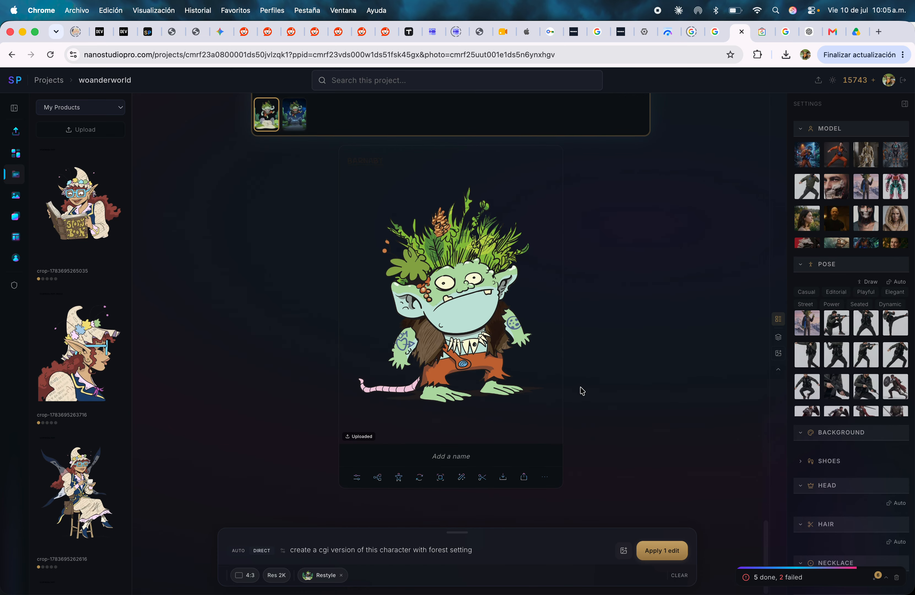
{"action": "scroll", "coordinate": [581, 391], "scroll_direction": "down", "scroll_amount": 10}
{"action": "scroll", "coordinate": [582, 391], "scroll_direction": "down", "scroll_amount": 2}
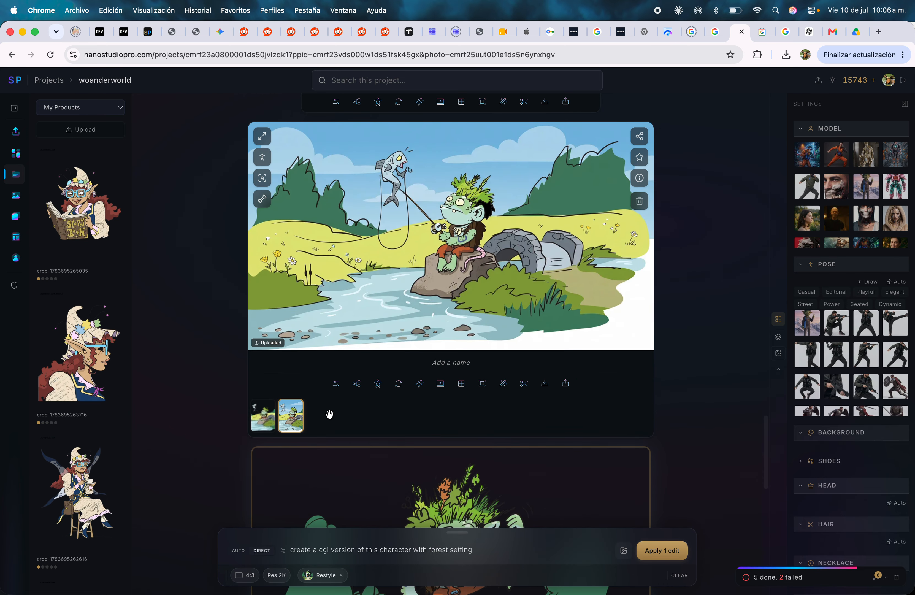
{"action": "scroll", "coordinate": [443, 262], "scroll_direction": "up", "scroll_amount": 15}
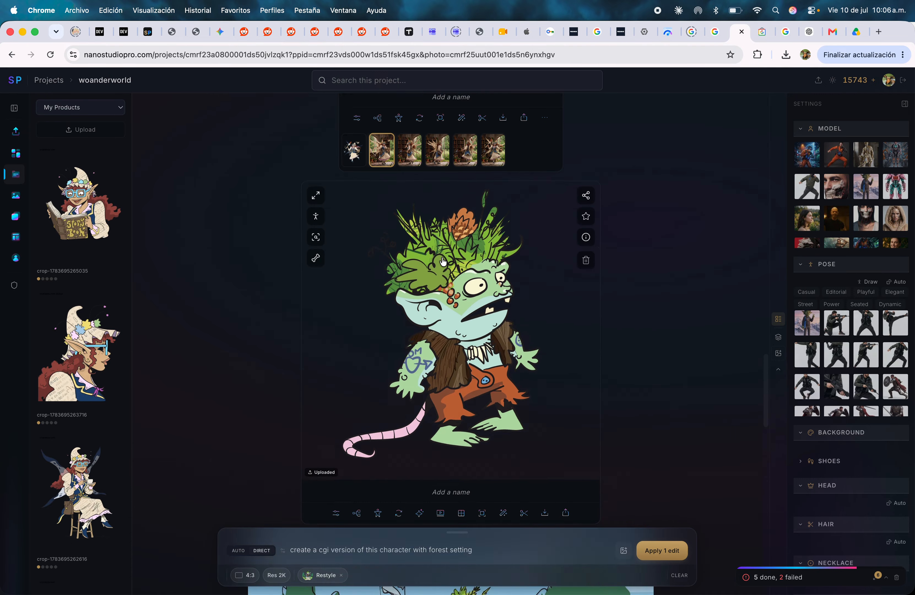
{"action": "scroll", "coordinate": [443, 262], "scroll_direction": "up", "scroll_amount": 10}
{"action": "scroll", "coordinate": [425, 252], "scroll_direction": "down", "scroll_amount": 5}
{"action": "scroll", "coordinate": [295, 173], "scroll_direction": "up", "scroll_amount": 5}
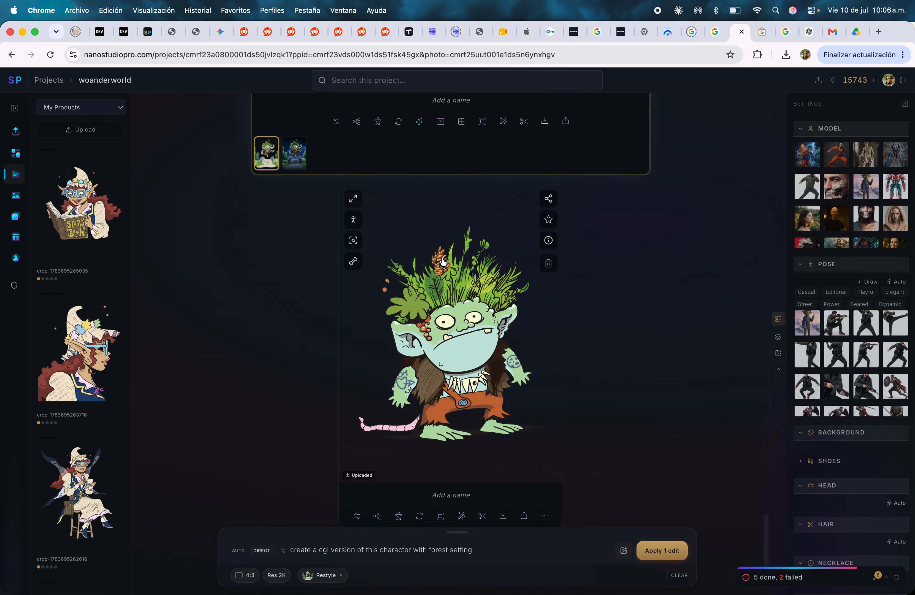
Step: Restyle the original jumping troll drawing with the prompt "restyle this image with cgi pixar look not illustrated. full sky with cliouds", replacing the previous prompt
{"action": "left_click", "coordinate": [295, 255]}
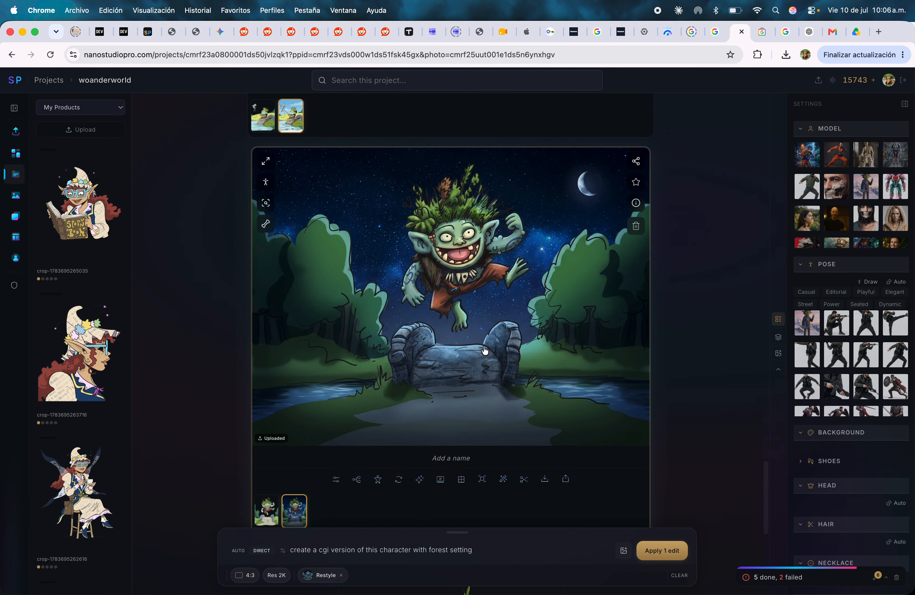
{"action": "left_click", "coordinate": [277, 509]}
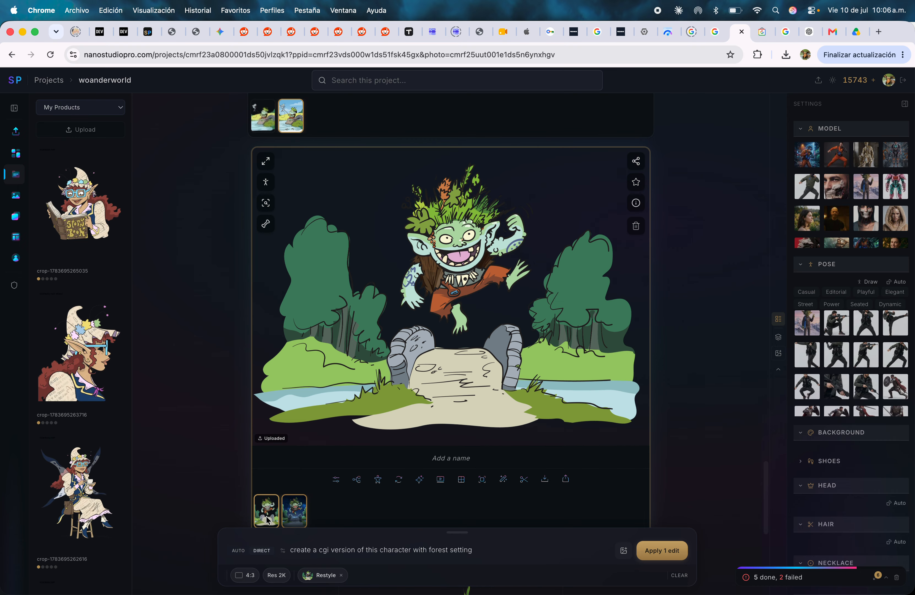
{"action": "left_click", "coordinate": [476, 280]}
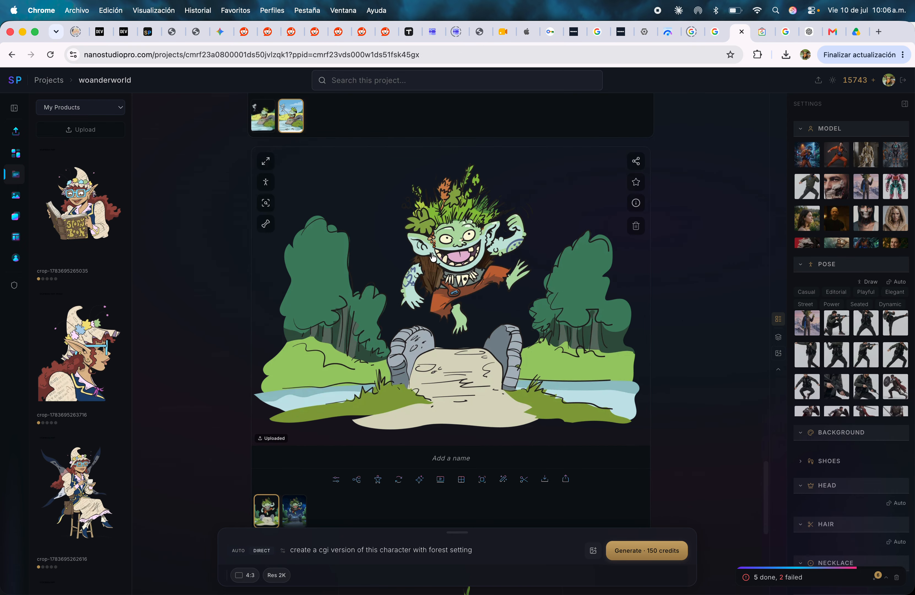
{"action": "left_click", "coordinate": [521, 433]}
{"action": "left_click", "coordinate": [680, 575]}
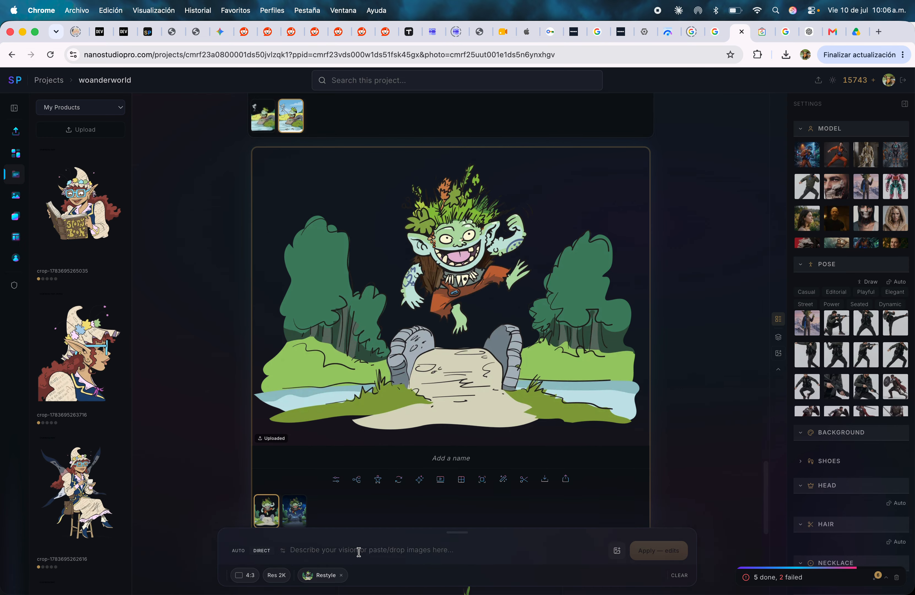
{"action": "type", "text": "restyle this image"}
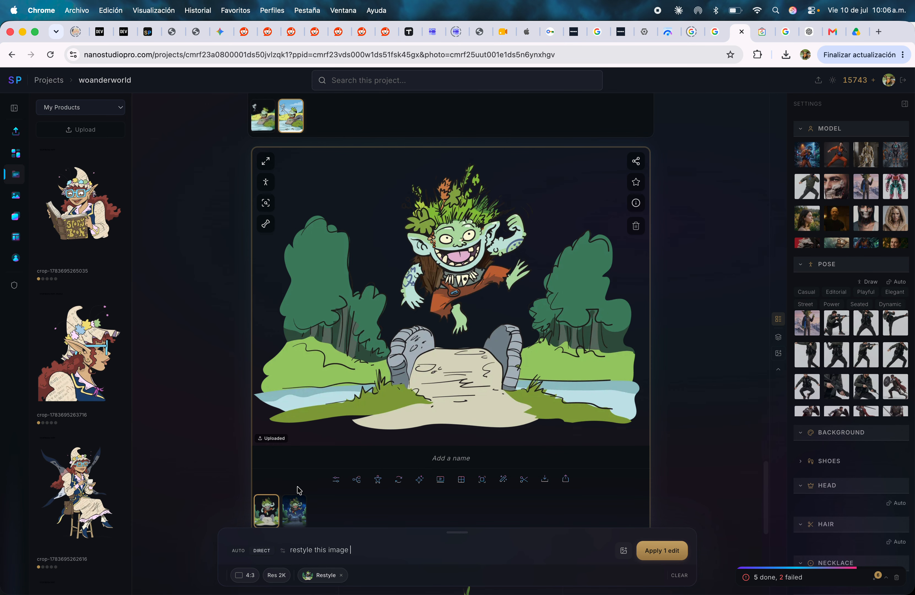
{"action": "left_click", "coordinate": [296, 506]}
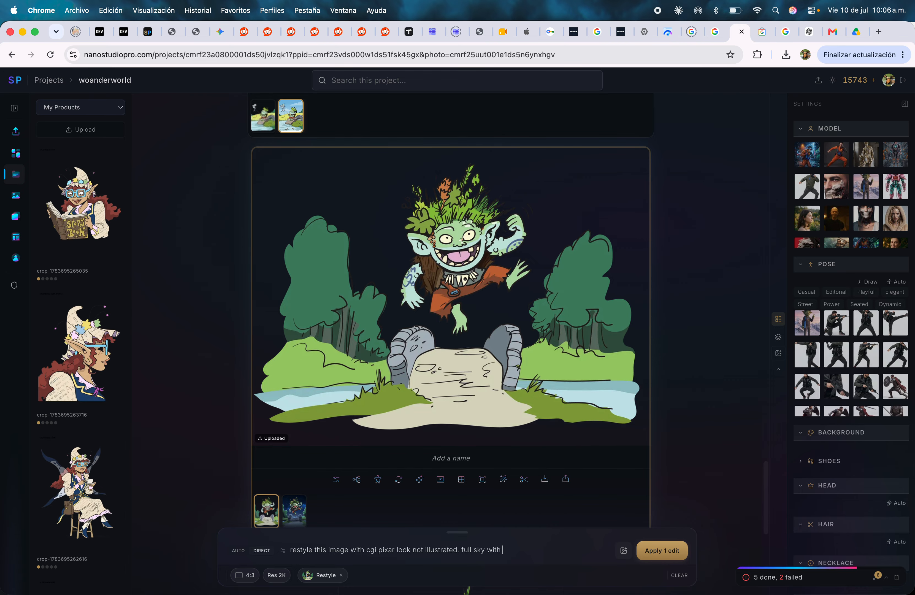
{"action": "left_click", "coordinate": [656, 550]}
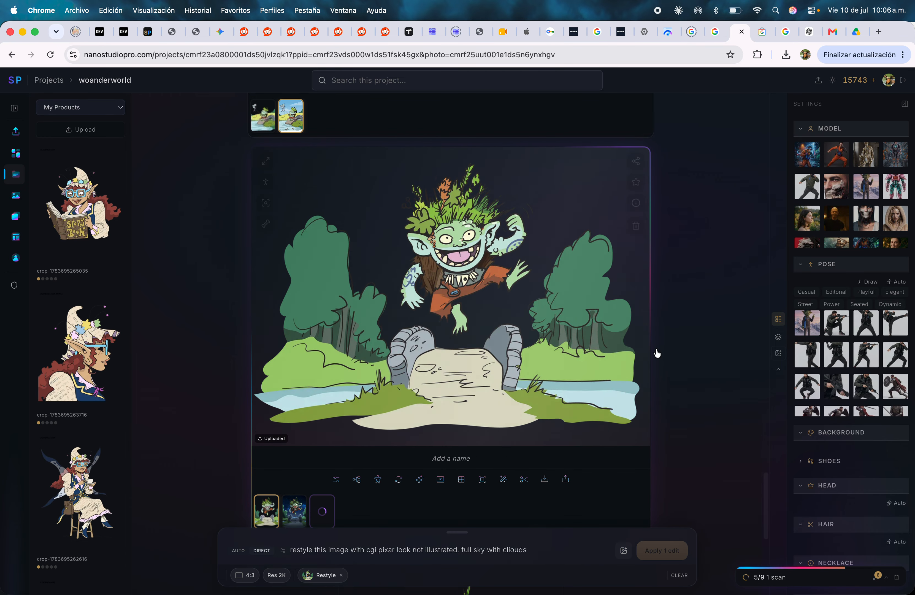
Step: Open the generation flow of the jumping troll's night-sky version and move its result image above the Restyle node
{"action": "scroll", "coordinate": [664, 340], "scroll_direction": "up", "scroll_amount": 4}
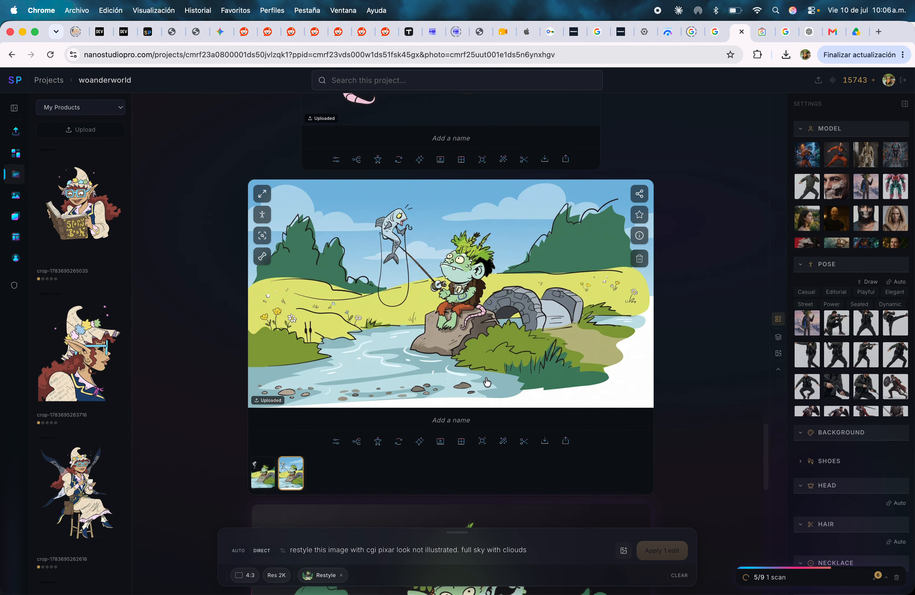
{"action": "scroll", "coordinate": [486, 380], "scroll_direction": "down", "scroll_amount": 8}
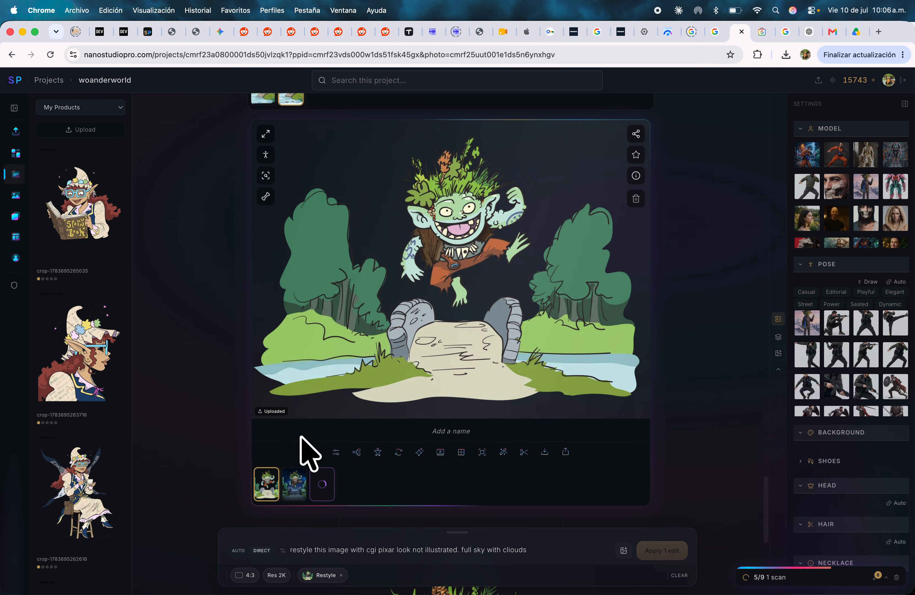
{"action": "left_click", "coordinate": [294, 483]}
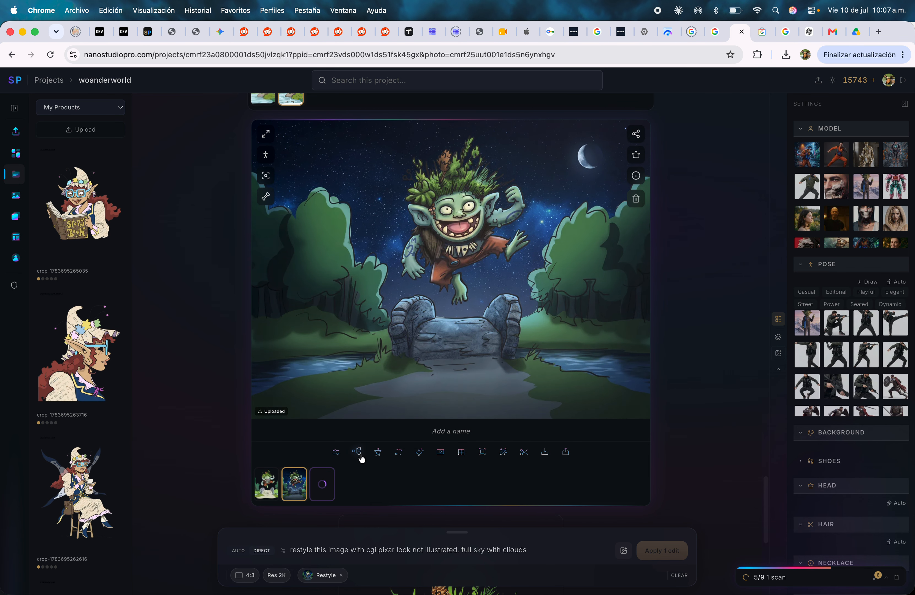
{"action": "left_click", "coordinate": [357, 451]}
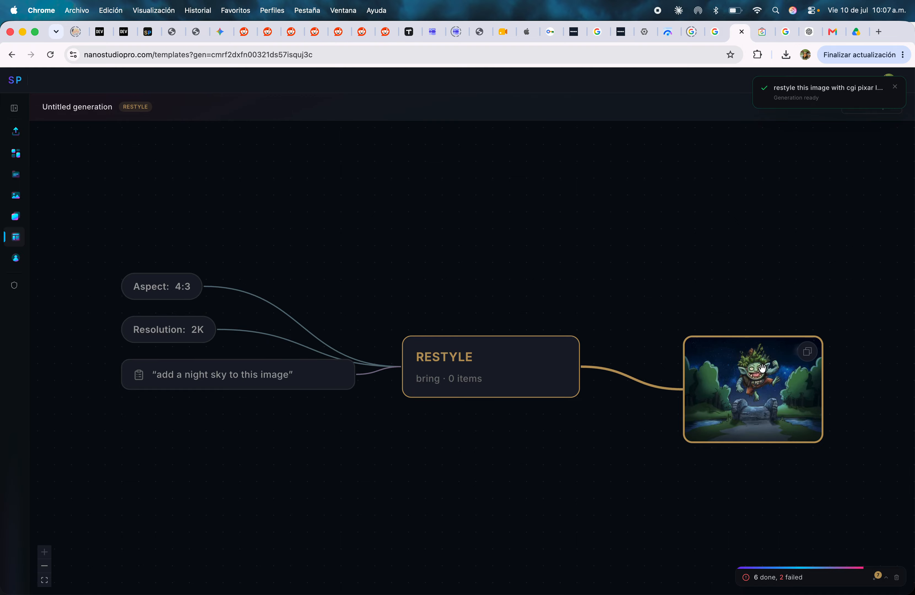
{"action": "left_click_drag", "start_coordinate": [759, 383], "coordinate": [711, 224]}
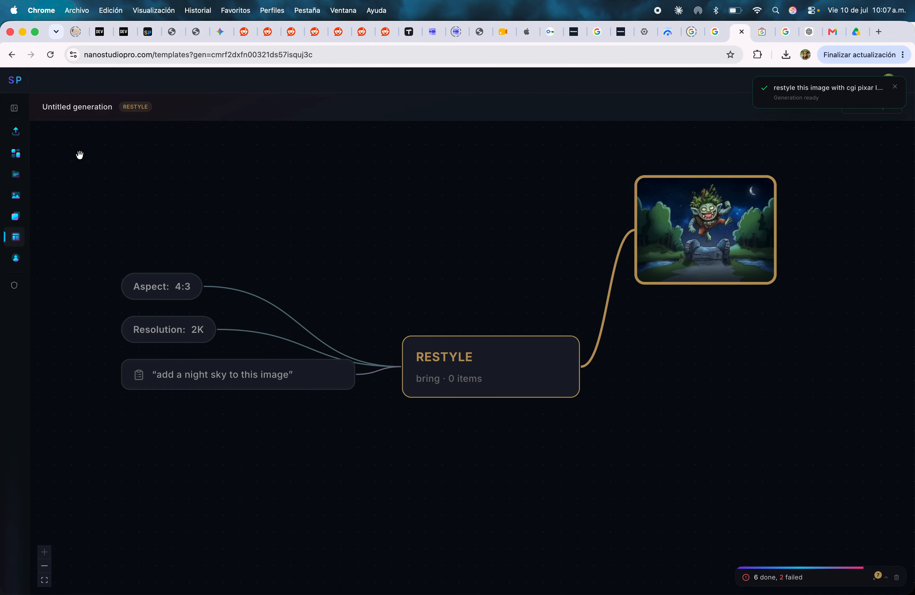
Step: Reopen the woanderworld project and bring up the CGI version of the troll jumping over the bridge
{"action": "left_click", "coordinate": [14, 164]}
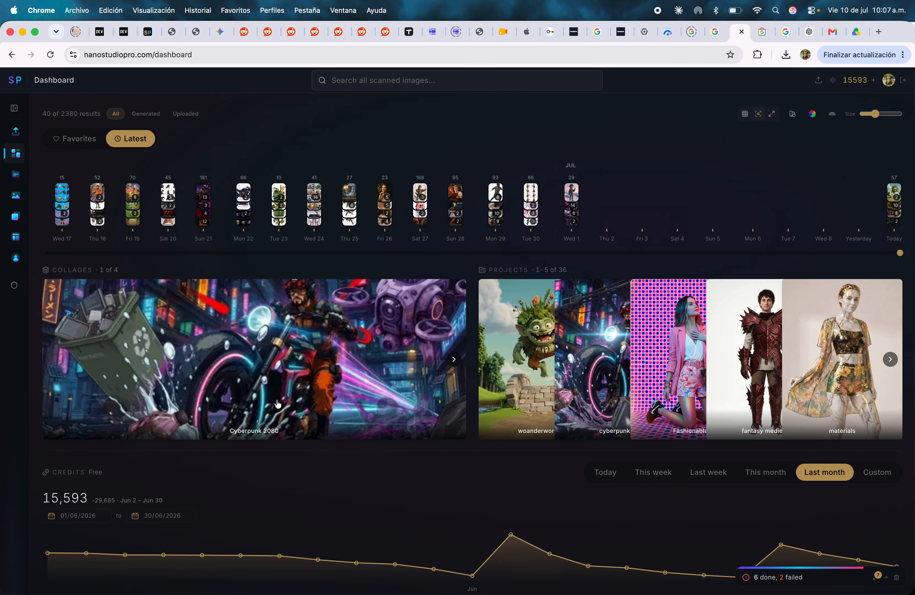
{"action": "left_click", "coordinate": [483, 342]}
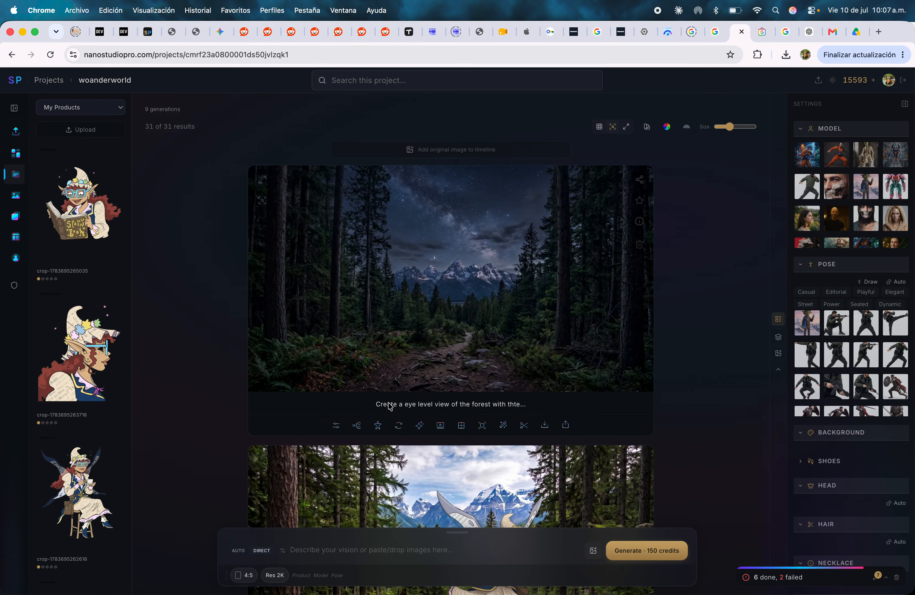
{"action": "scroll", "coordinate": [390, 405], "scroll_direction": "down", "scroll_amount": 4}
{"action": "scroll", "coordinate": [444, 247], "scroll_direction": "down", "scroll_amount": 8}
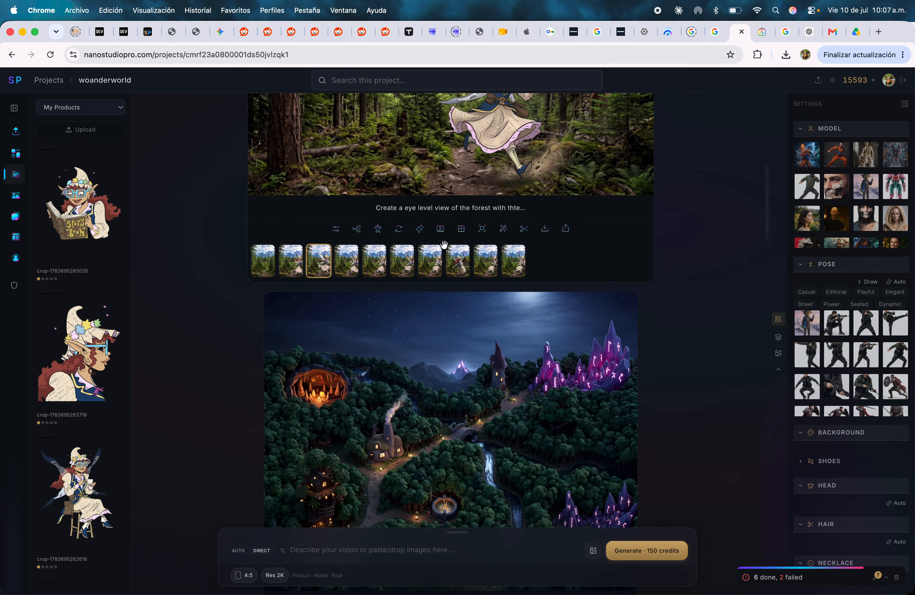
{"action": "scroll", "coordinate": [444, 244], "scroll_direction": "down", "scroll_amount": 5}
{"action": "scroll", "coordinate": [440, 216], "scroll_direction": "up", "scroll_amount": 15}
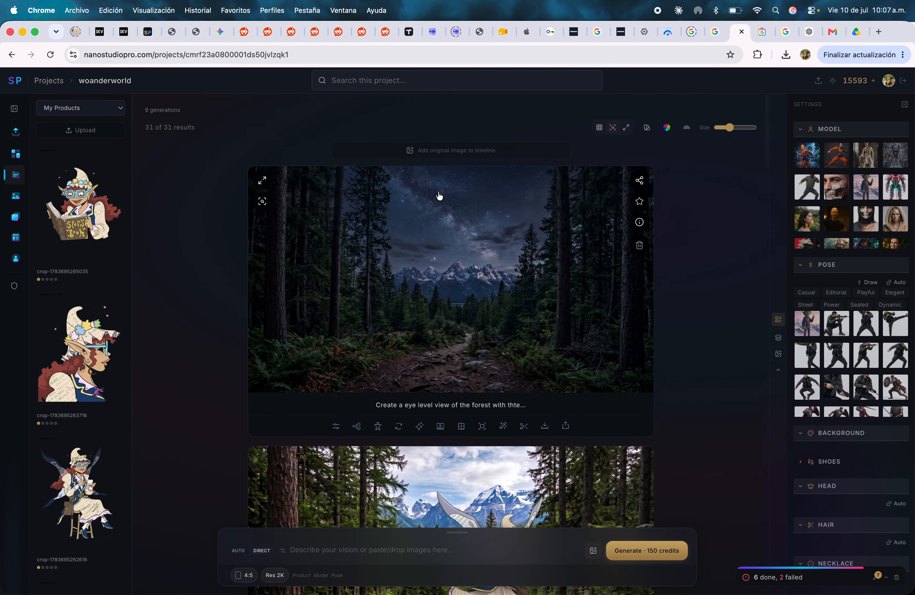
{"action": "scroll", "coordinate": [468, 313], "scroll_direction": "down", "scroll_amount": 15}
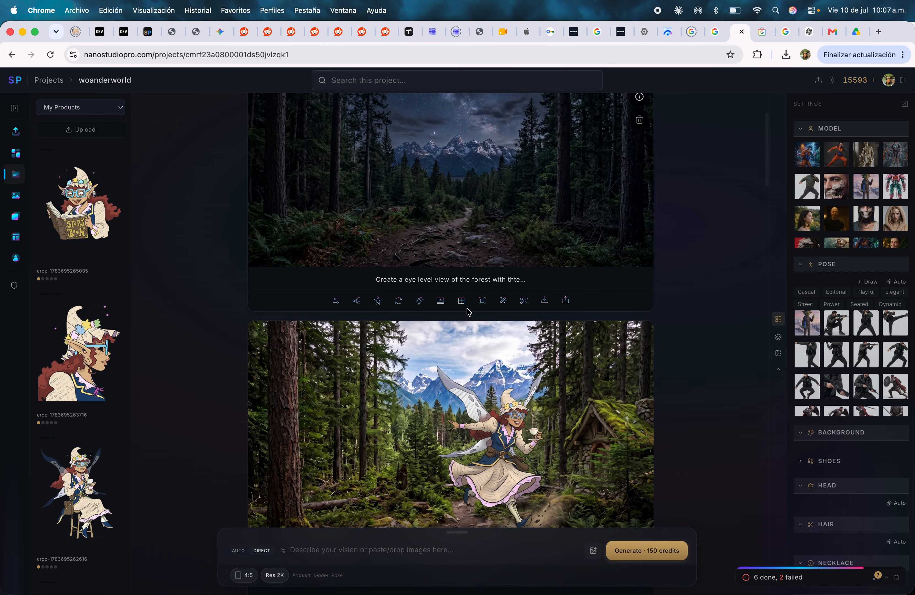
{"action": "scroll", "coordinate": [487, 416], "scroll_direction": "down", "scroll_amount": 10}
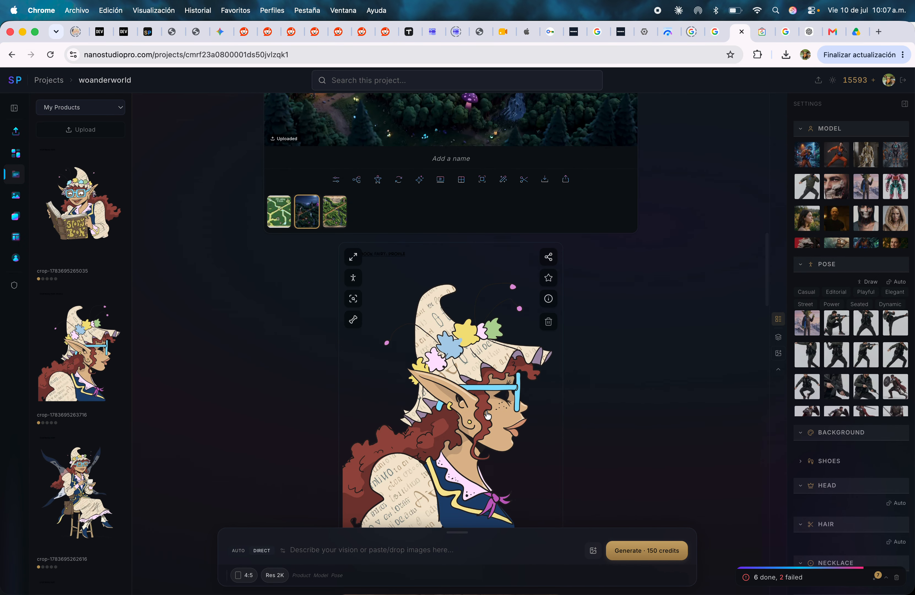
{"action": "scroll", "coordinate": [451, 196], "scroll_direction": "down", "scroll_amount": 10}
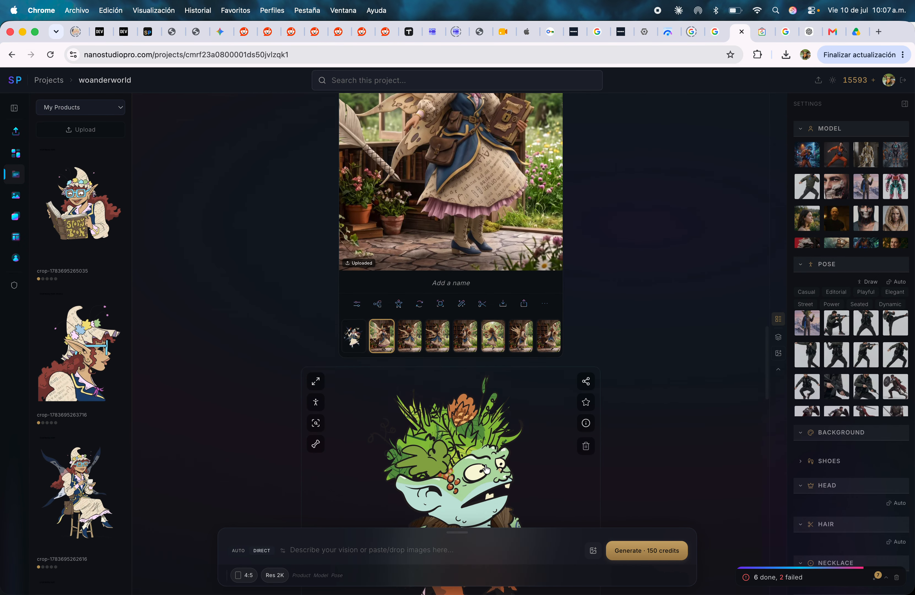
{"action": "scroll", "coordinate": [487, 470], "scroll_direction": "up", "scroll_amount": 3}
{"action": "scroll", "coordinate": [540, 380], "scroll_direction": "down", "scroll_amount": 10}
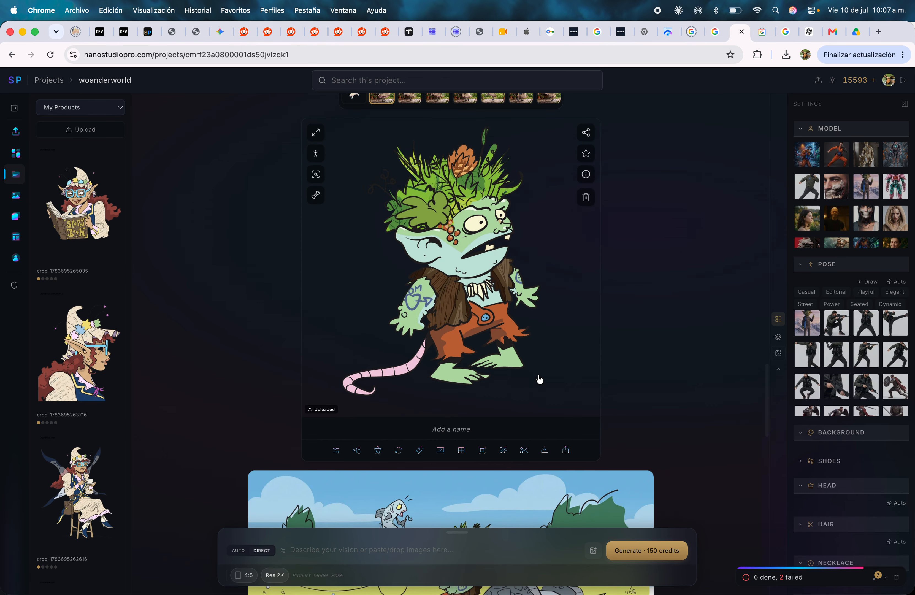
{"action": "scroll", "coordinate": [540, 427], "scroll_direction": "down", "scroll_amount": 9}
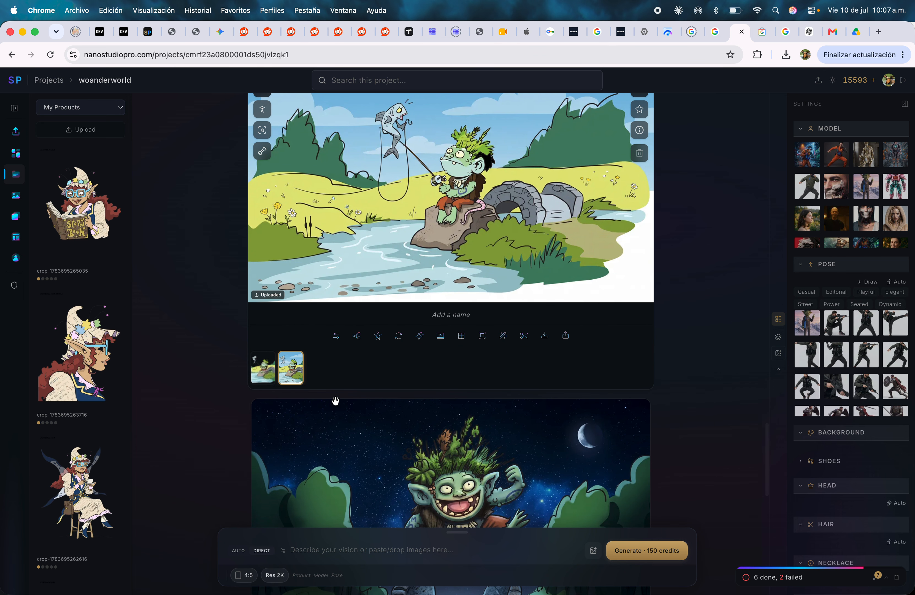
{"action": "scroll", "coordinate": [335, 400], "scroll_direction": "down", "scroll_amount": 7}
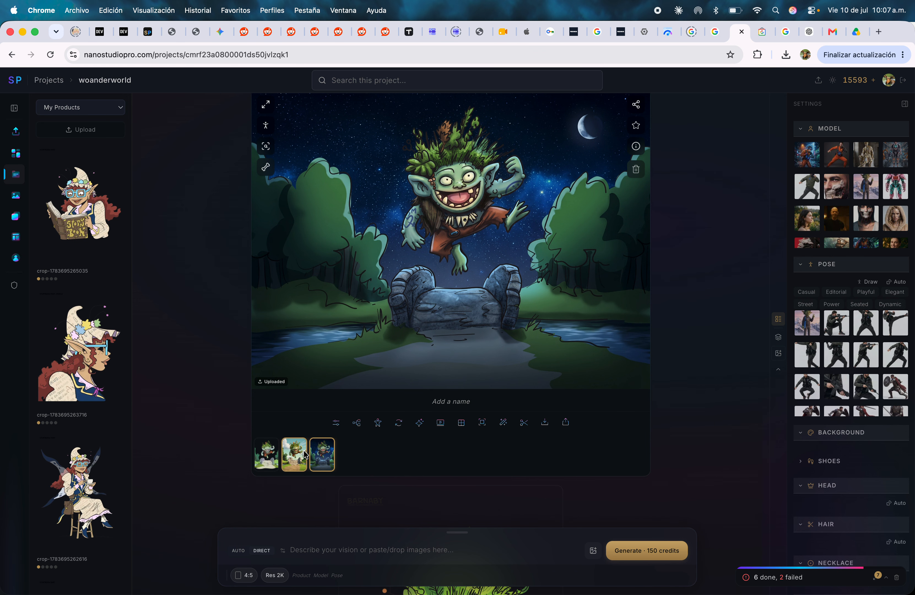
{"action": "left_click", "coordinate": [304, 454]}
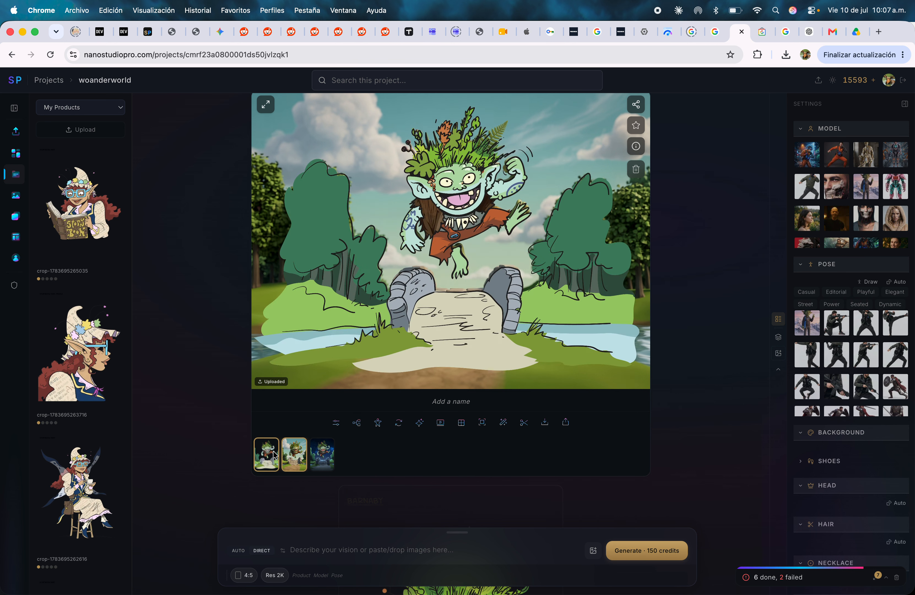
Step: Generate 5 pose variations of the CGI jumping troll with the Playful, Power, Seated and Expressive moods
{"action": "left_click", "coordinate": [418, 424]}
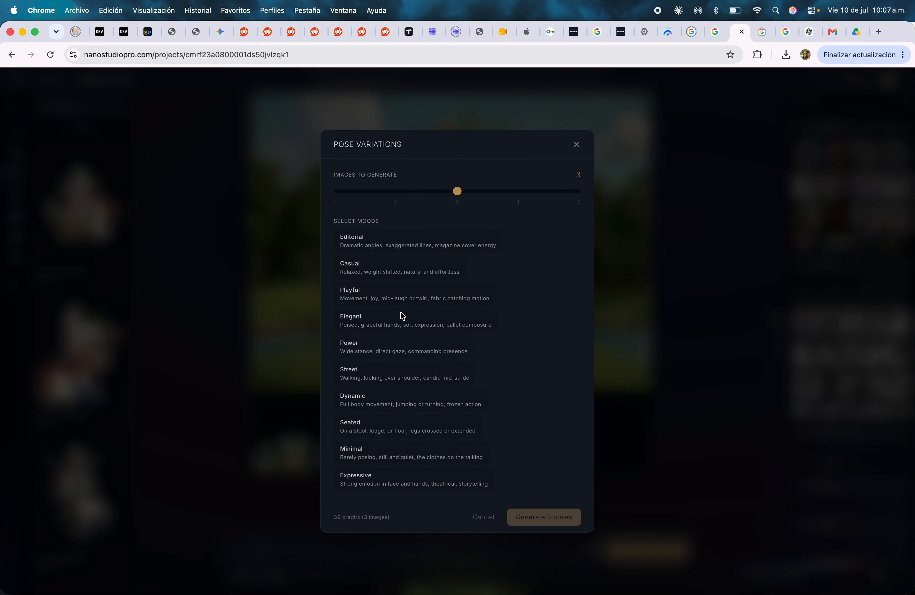
{"action": "left_click", "coordinate": [403, 301]}
{"action": "left_click", "coordinate": [397, 321]}
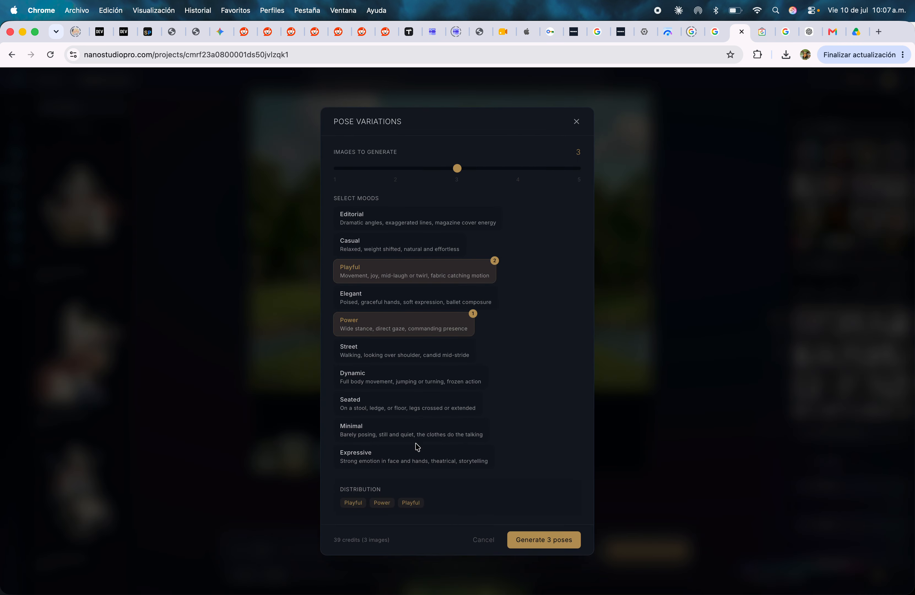
{"action": "left_click", "coordinate": [412, 409]}
{"action": "left_click", "coordinate": [412, 458]}
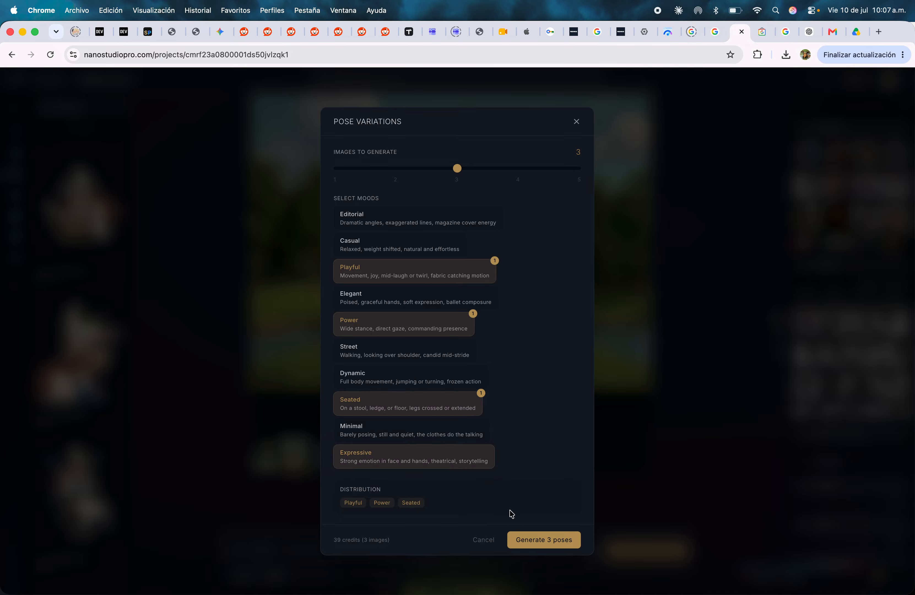
{"action": "left_click_drag", "start_coordinate": [458, 168], "coordinate": [576, 169]}
{"action": "left_click", "coordinate": [540, 540]}
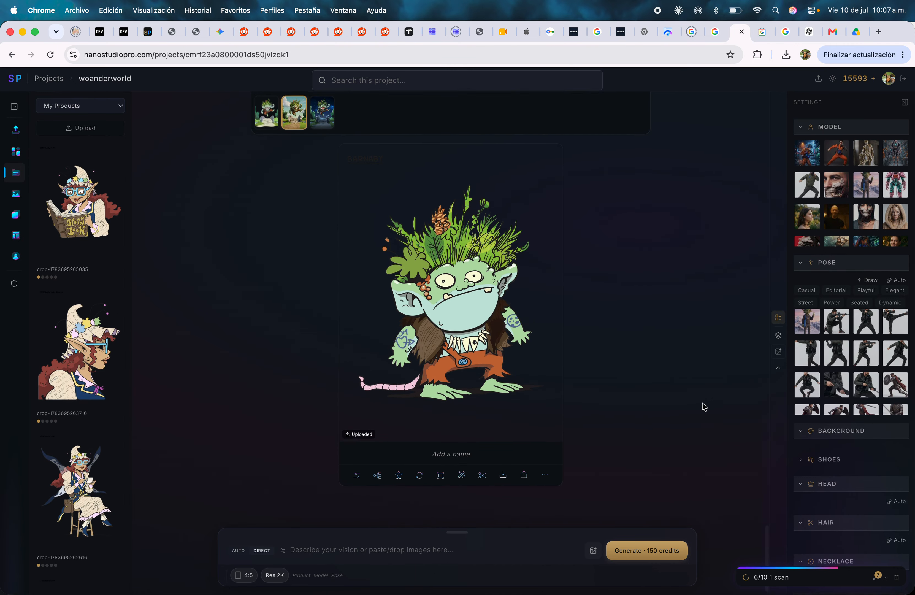
{"action": "scroll", "coordinate": [694, 299], "scroll_direction": "up", "scroll_amount": 18}
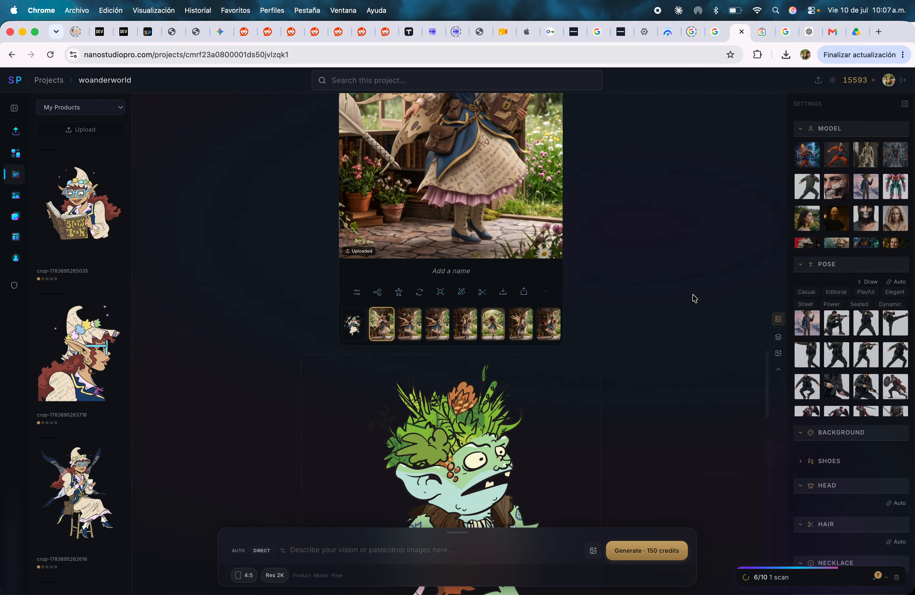
{"action": "scroll", "coordinate": [649, 218], "scroll_direction": "up", "scroll_amount": 20}
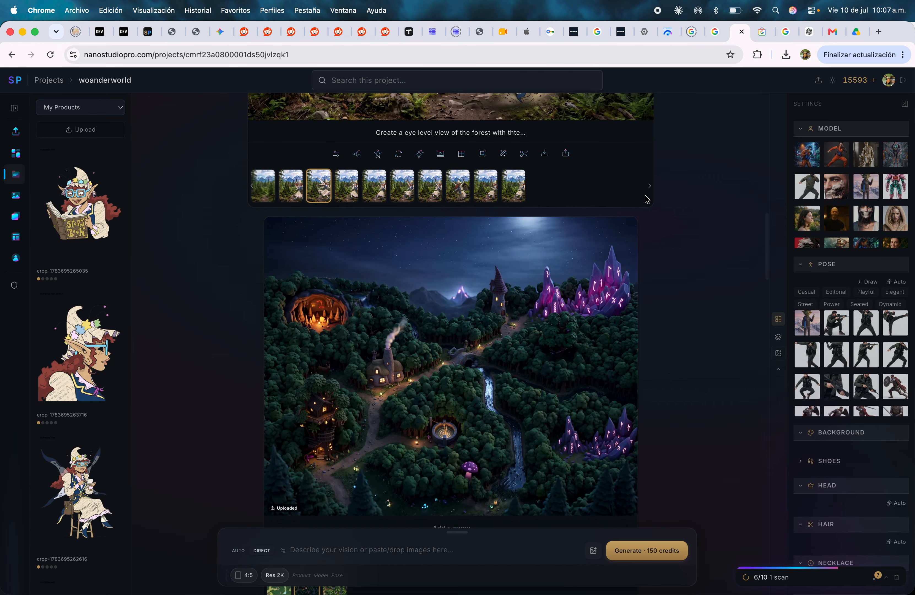
{"action": "scroll", "coordinate": [647, 199], "scroll_direction": "down", "scroll_amount": 20}
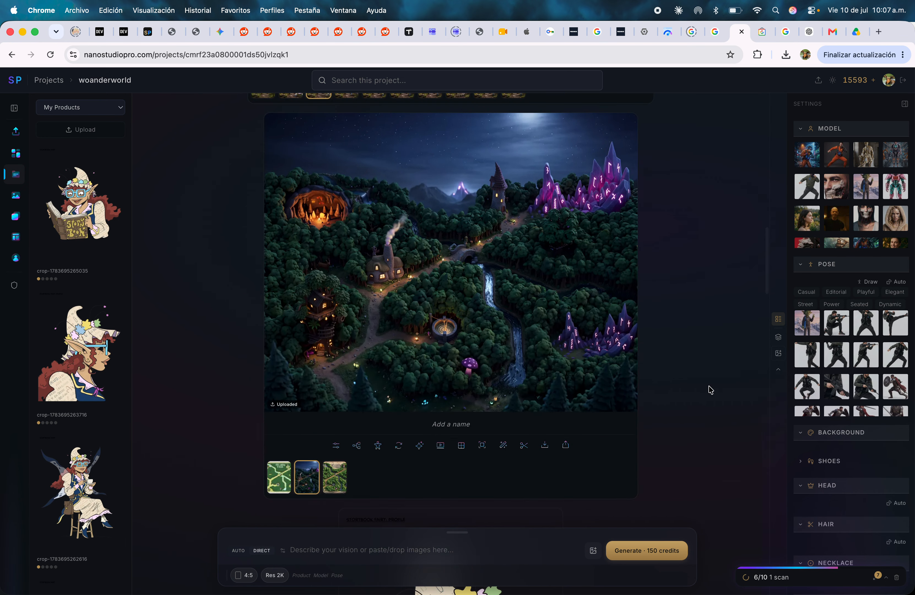
{"action": "scroll", "coordinate": [710, 389], "scroll_direction": "down", "scroll_amount": 5}
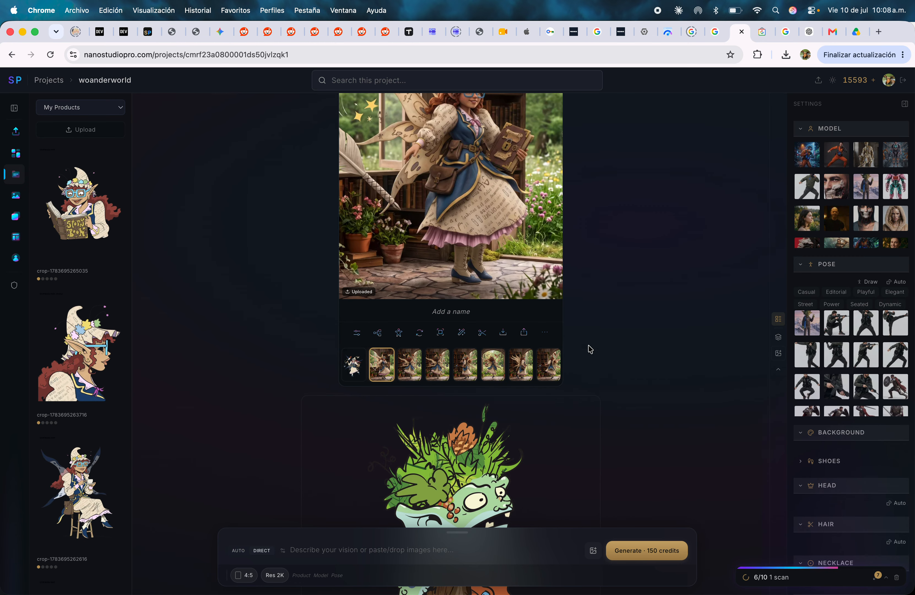
{"action": "scroll", "coordinate": [610, 337], "scroll_direction": "up", "scroll_amount": 4}
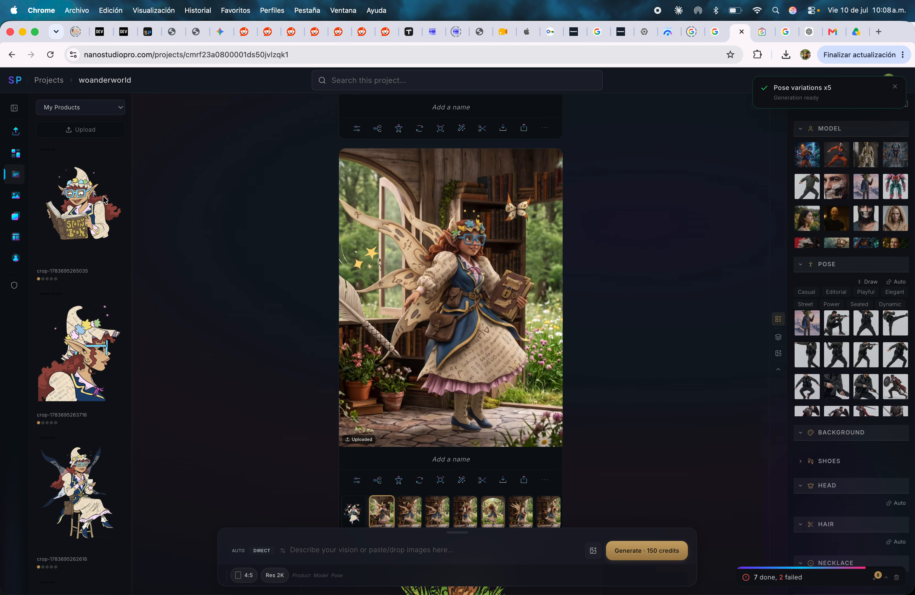
Step: Reopen the woanderworld project from the project list and locate the jumping troll's new pose variations
{"action": "left_click", "coordinate": [15, 154]}
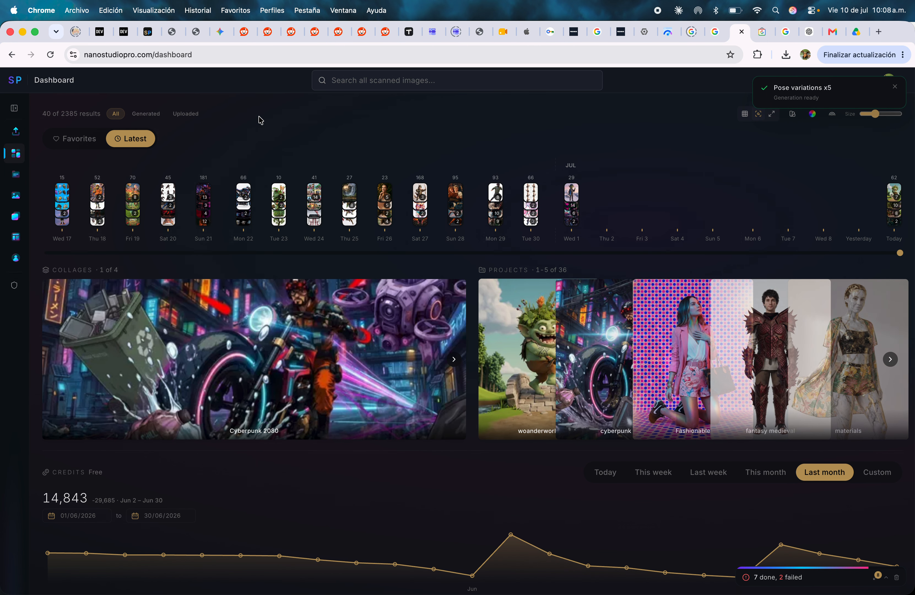
{"action": "left_click", "coordinate": [16, 175]}
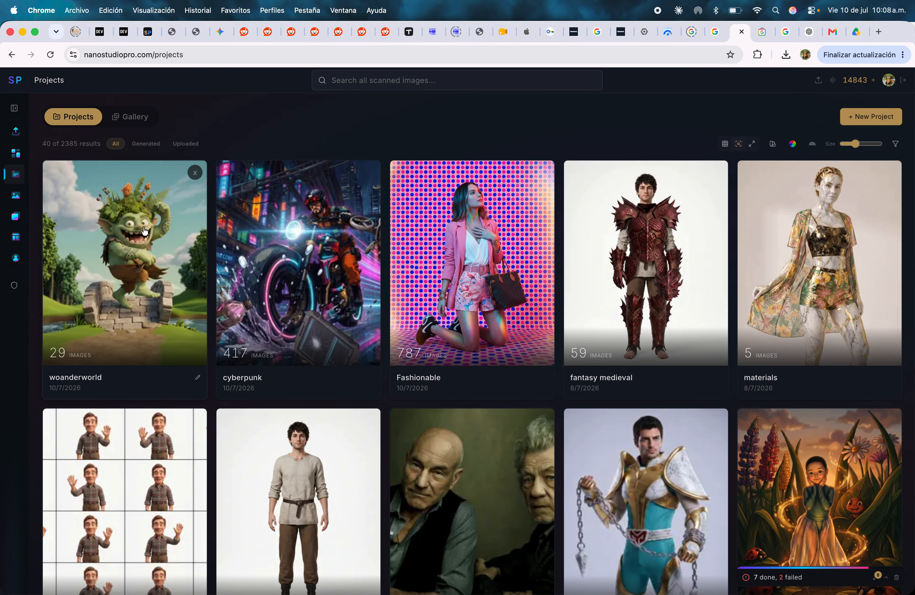
{"action": "left_click", "coordinate": [141, 236]}
{"action": "scroll", "coordinate": [524, 353], "scroll_direction": "down", "scroll_amount": 1}
{"action": "scroll", "coordinate": [524, 353], "scroll_direction": "down", "scroll_amount": 10}
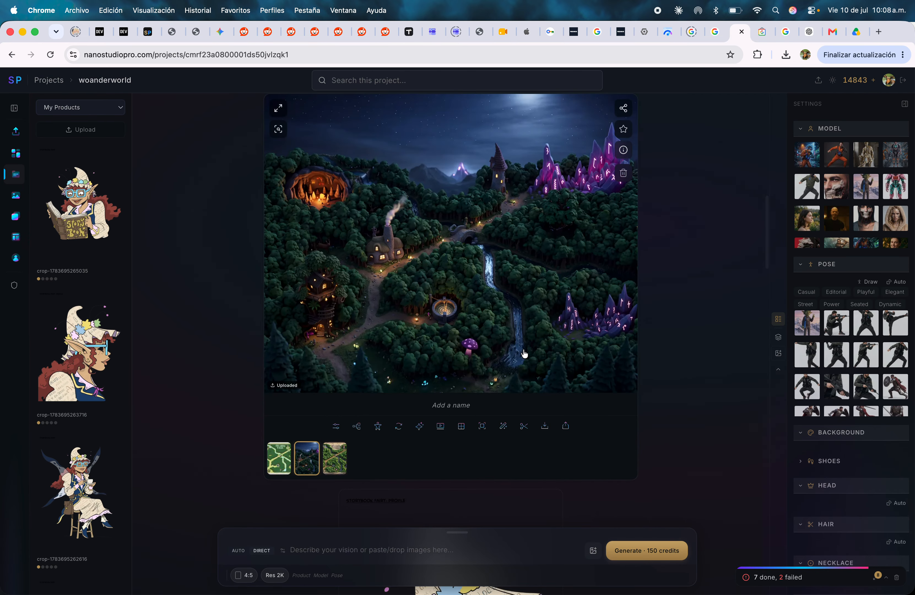
{"action": "scroll", "coordinate": [524, 352], "scroll_direction": "down", "scroll_amount": 13}
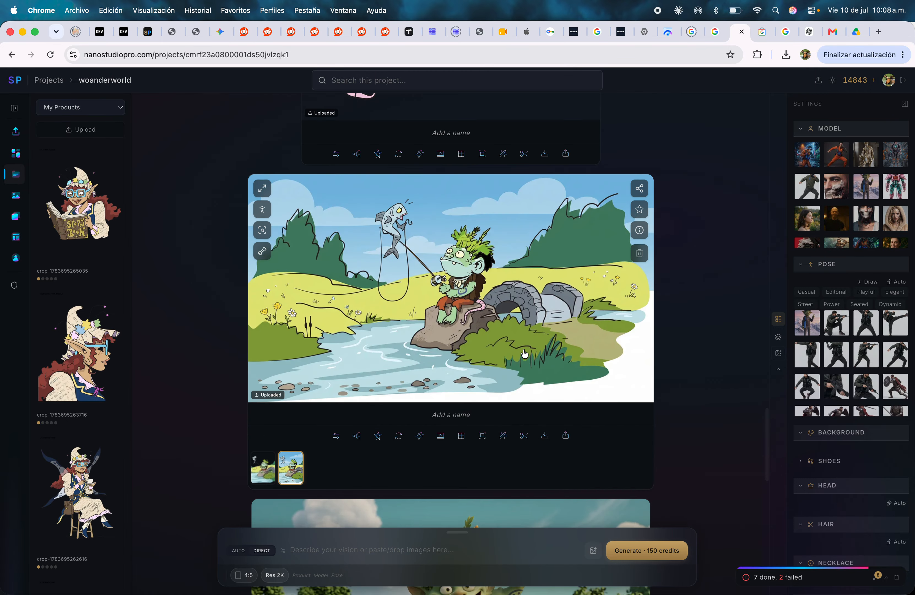
{"action": "scroll", "coordinate": [524, 353], "scroll_direction": "up", "scroll_amount": 9}
{"action": "scroll", "coordinate": [545, 381], "scroll_direction": "down", "scroll_amount": 12}
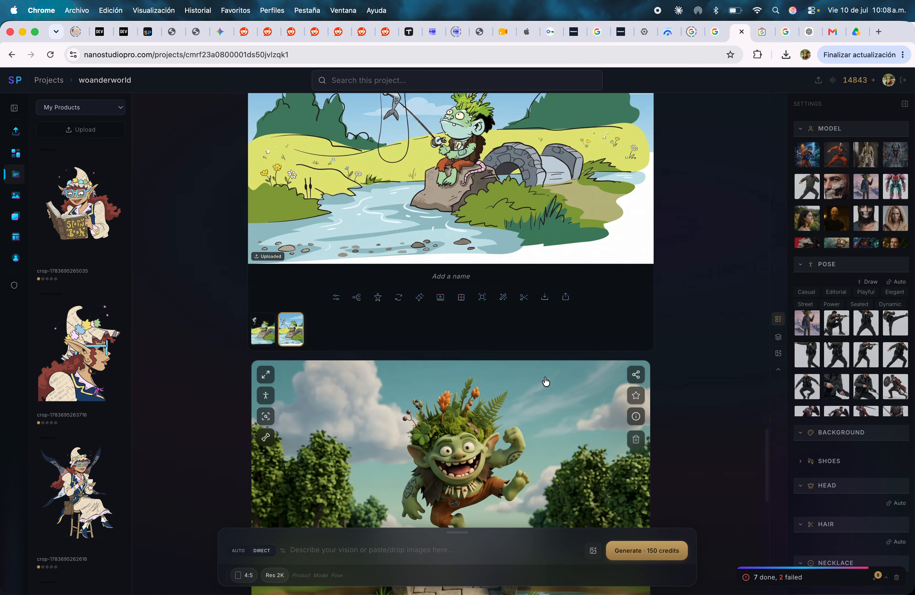
{"action": "scroll", "coordinate": [545, 381], "scroll_direction": "down", "scroll_amount": 6}
Step: Compare the CGI troll's pose variations with each other, the original drawing and the night-sky version
{"action": "left_click", "coordinate": [323, 475]}
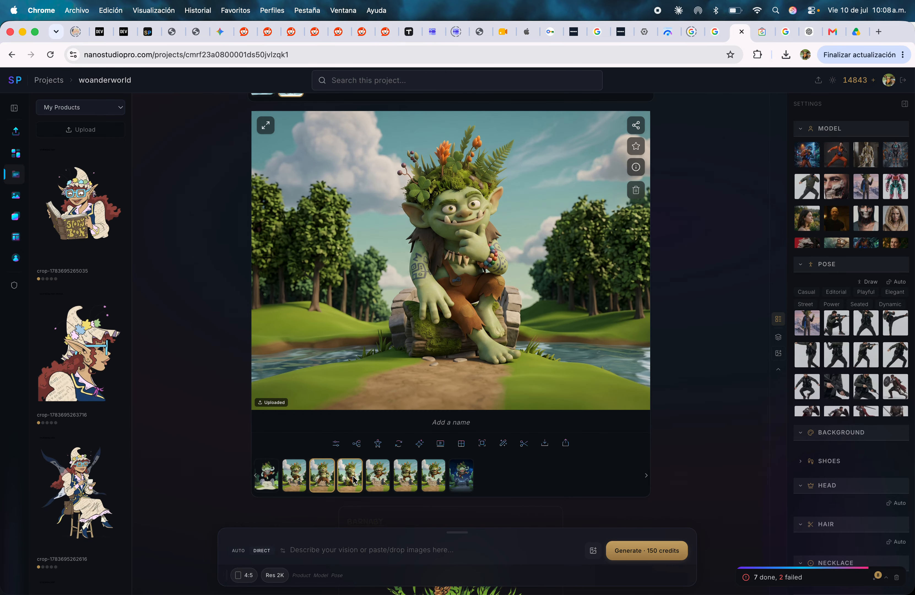
{"action": "left_click", "coordinate": [301, 482]}
{"action": "left_click", "coordinate": [347, 484]}
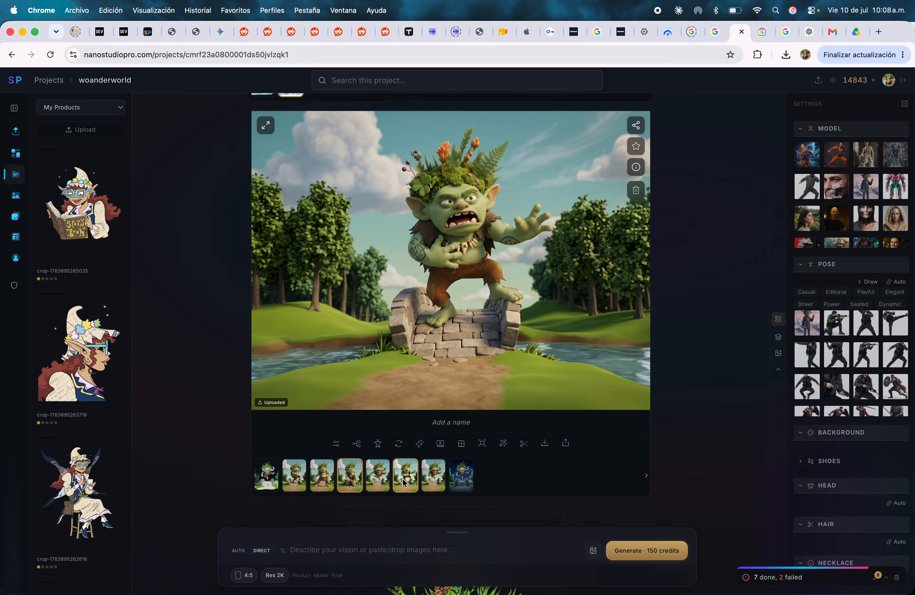
{"action": "left_click", "coordinate": [426, 482]}
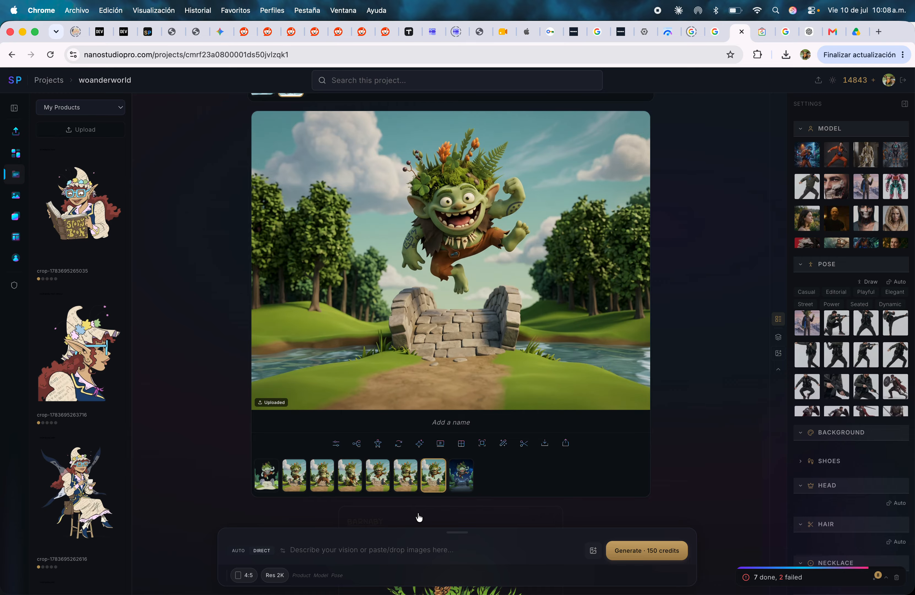
{"action": "left_click", "coordinate": [412, 477]}
{"action": "left_click", "coordinate": [378, 475]}
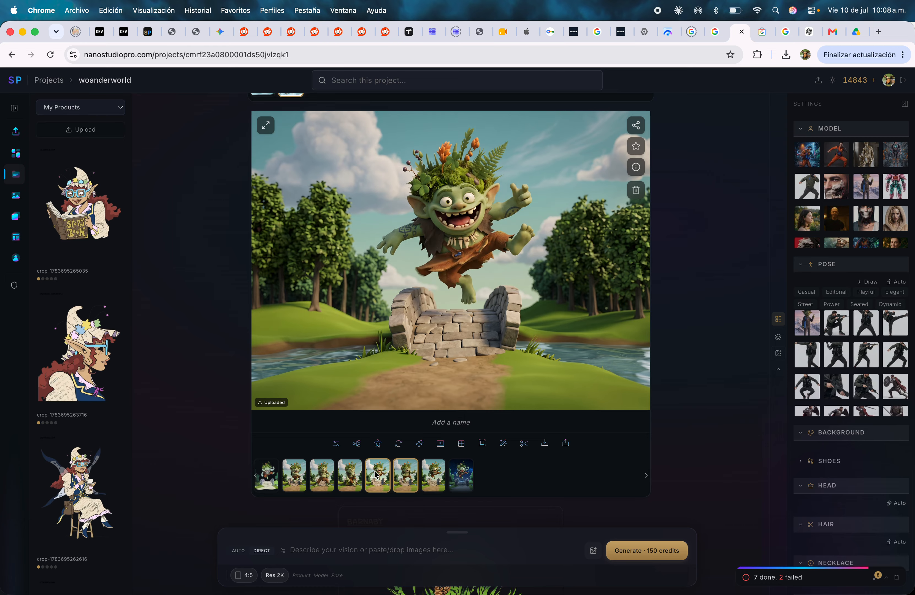
{"action": "left_click", "coordinate": [270, 476]}
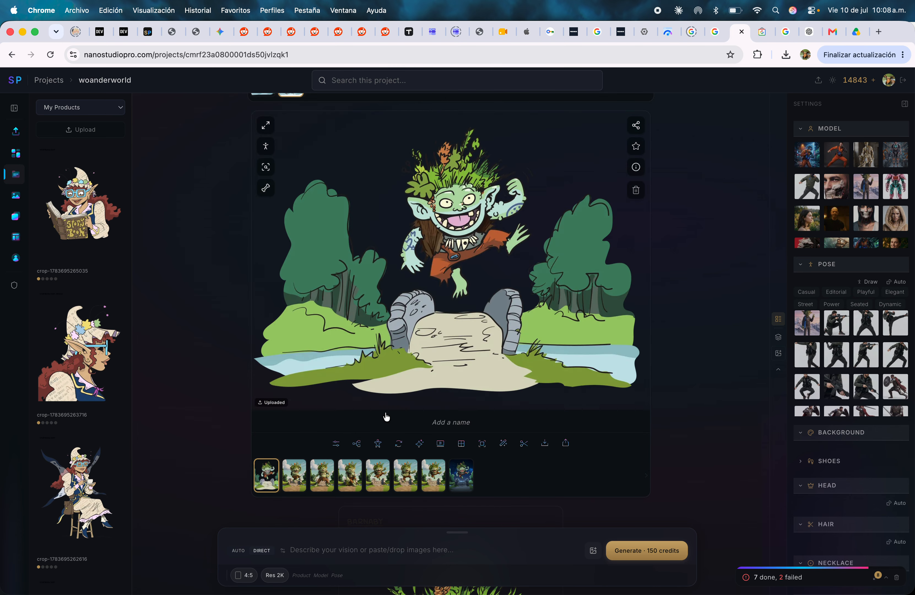
{"action": "left_click", "coordinate": [384, 472]}
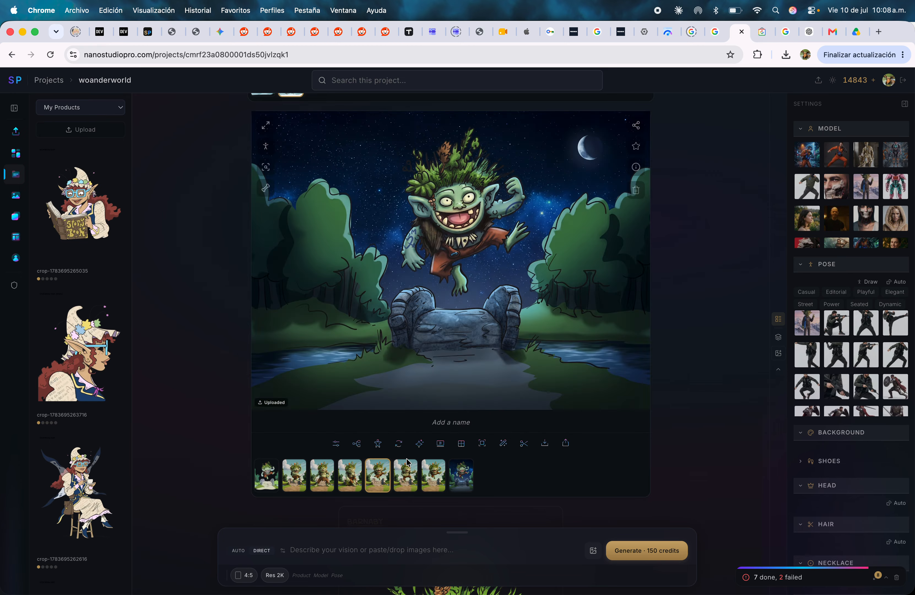
Step: Select the CGI version of the troll jumping over the bridge and start its cut-out
{"action": "left_click", "coordinate": [433, 477]}
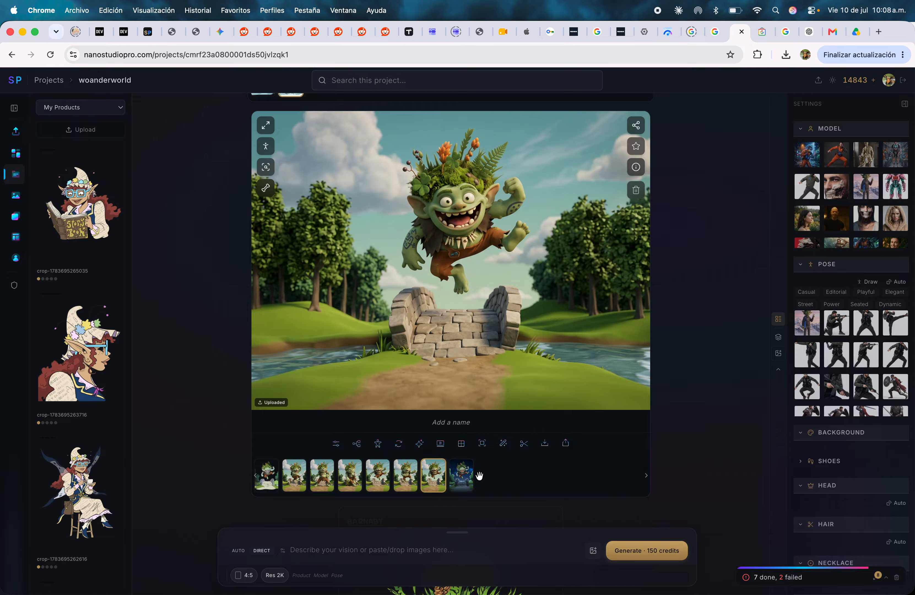
{"action": "left_click", "coordinate": [524, 443]}
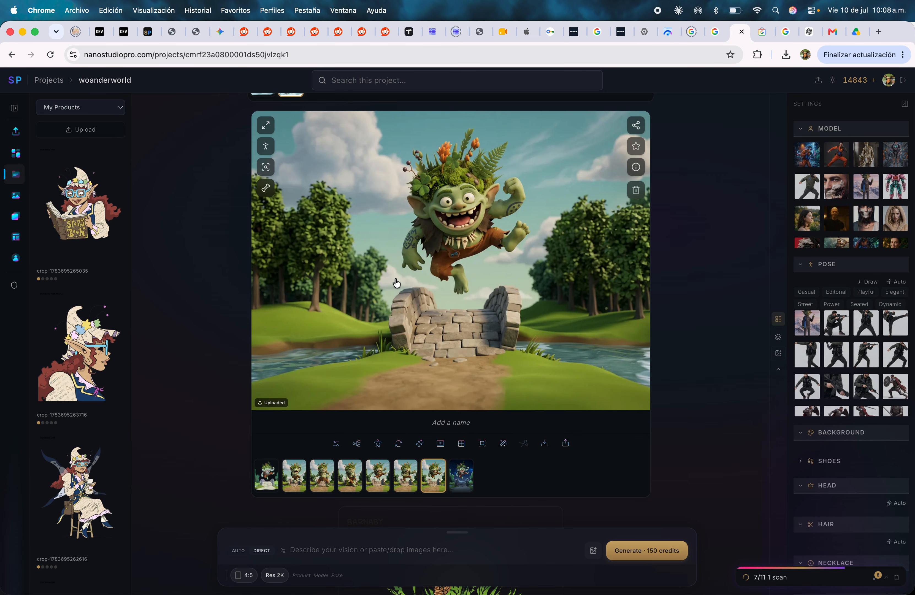
{"action": "scroll", "coordinate": [558, 341], "scroll_direction": "down", "scroll_amount": 12}
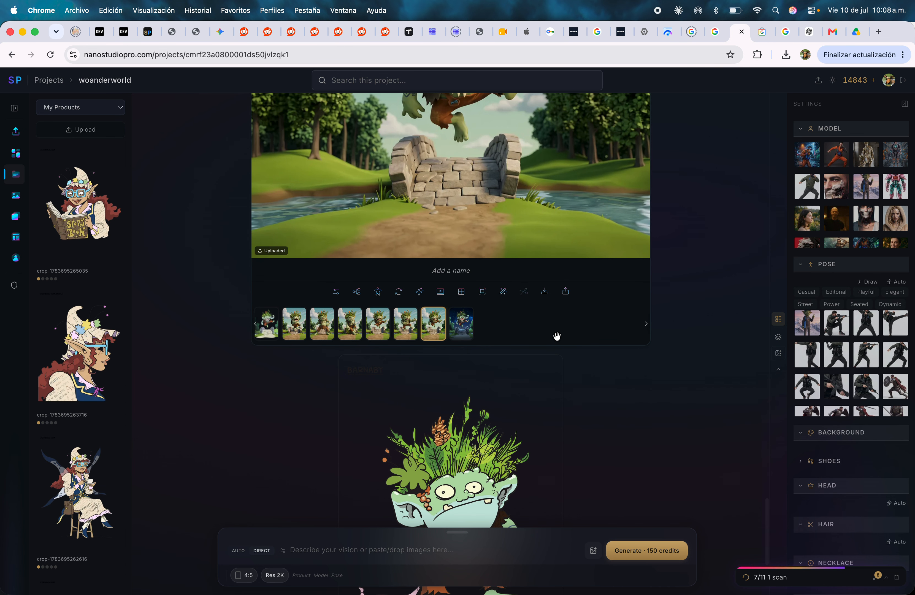
{"action": "scroll", "coordinate": [557, 340], "scroll_direction": "down", "scroll_amount": 7}
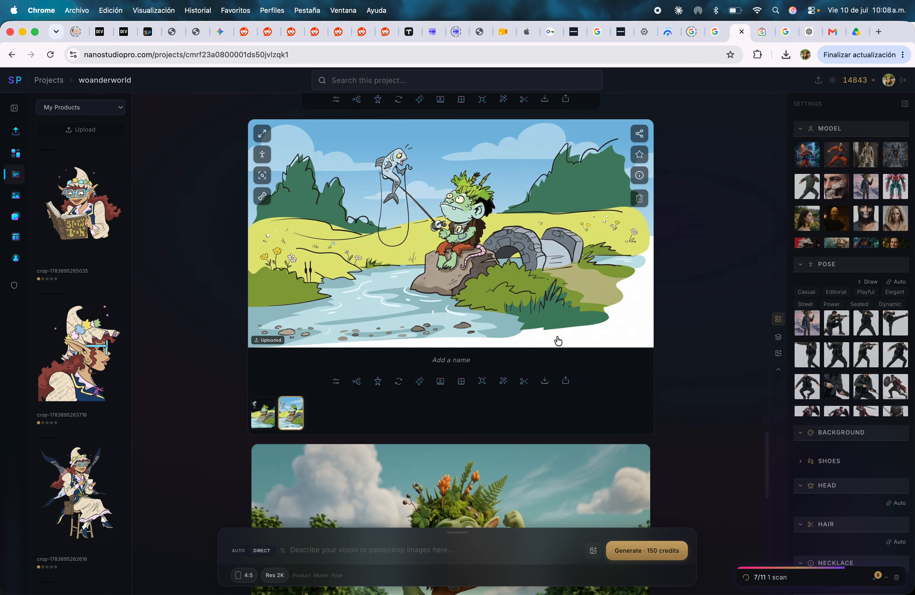
Step: Select the winged CGI character's back-view variation in the garden archway and start its cut-out
{"action": "scroll", "coordinate": [557, 341], "scroll_direction": "down", "scroll_amount": 12}
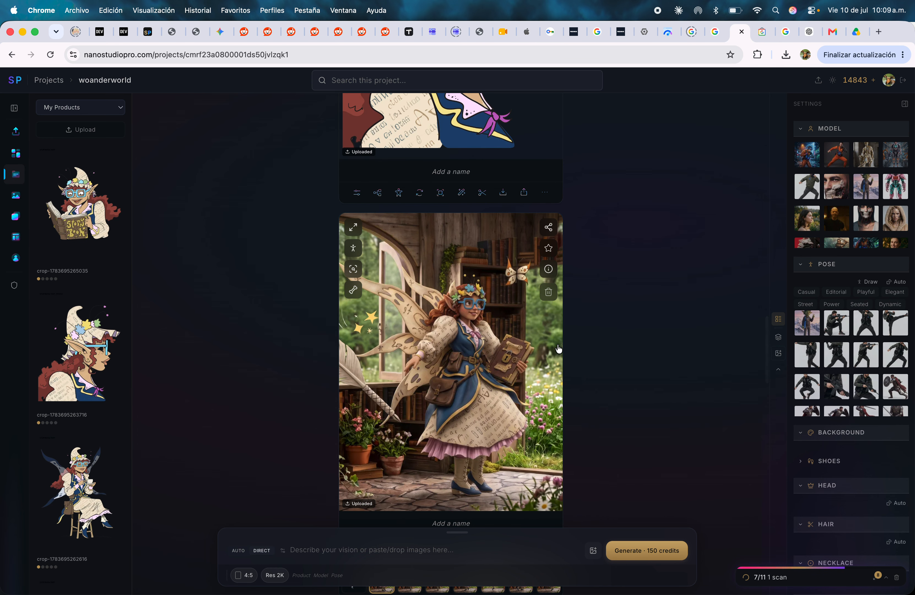
{"action": "scroll", "coordinate": [544, 395], "scroll_direction": "down", "scroll_amount": 2}
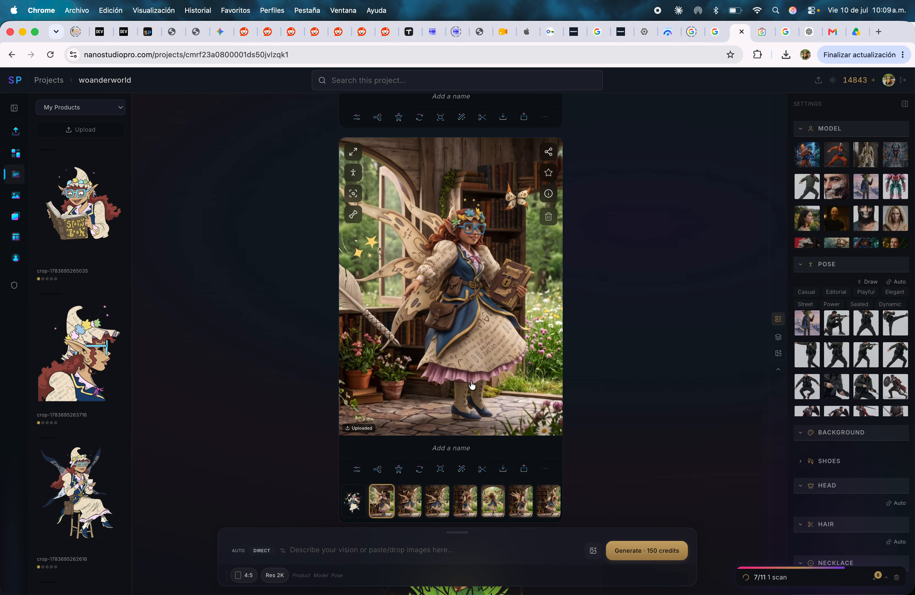
{"action": "scroll", "coordinate": [487, 301], "scroll_direction": "up", "scroll_amount": 10}
{"action": "scroll", "coordinate": [487, 300], "scroll_direction": "down", "scroll_amount": 13}
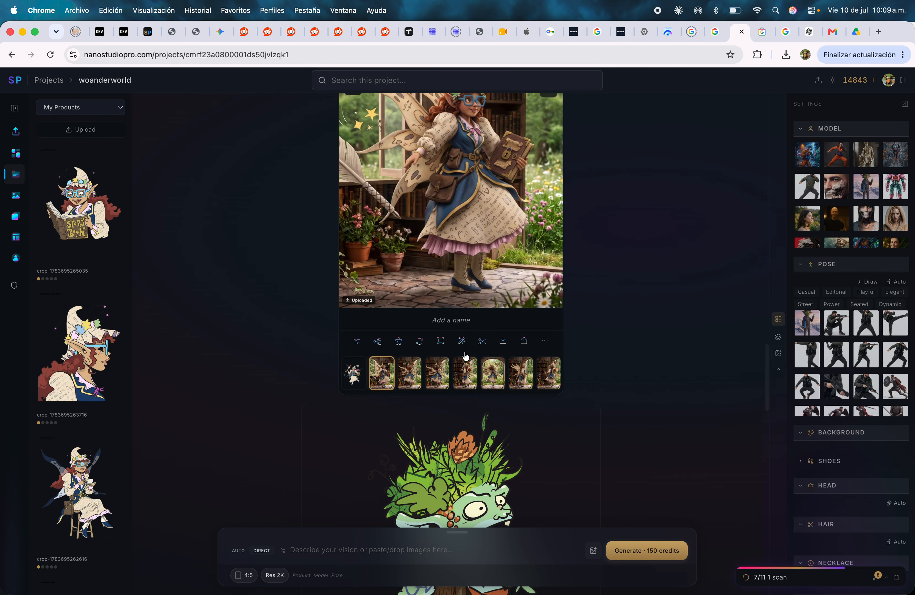
{"action": "scroll", "coordinate": [450, 251], "scroll_direction": "up", "scroll_amount": 2}
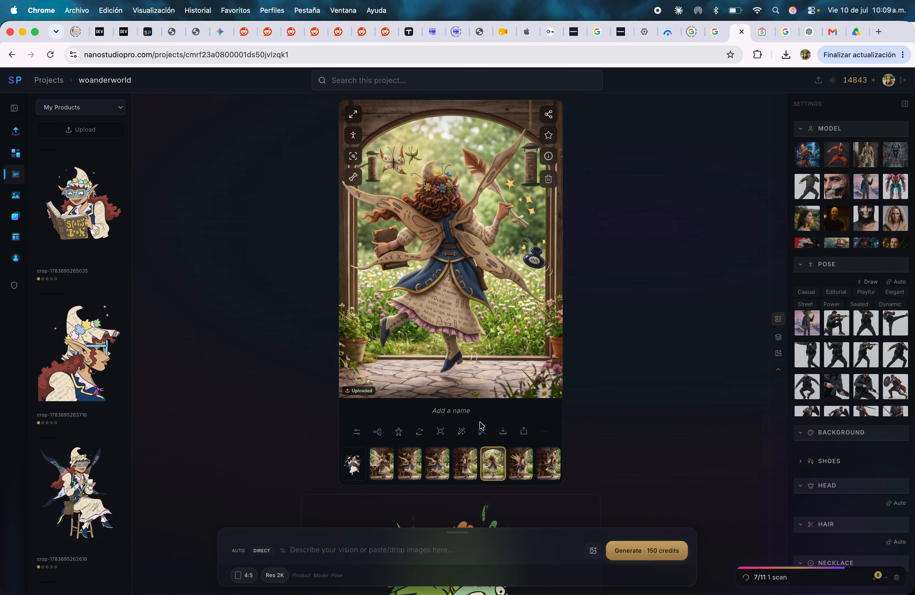
{"action": "left_click", "coordinate": [482, 431]}
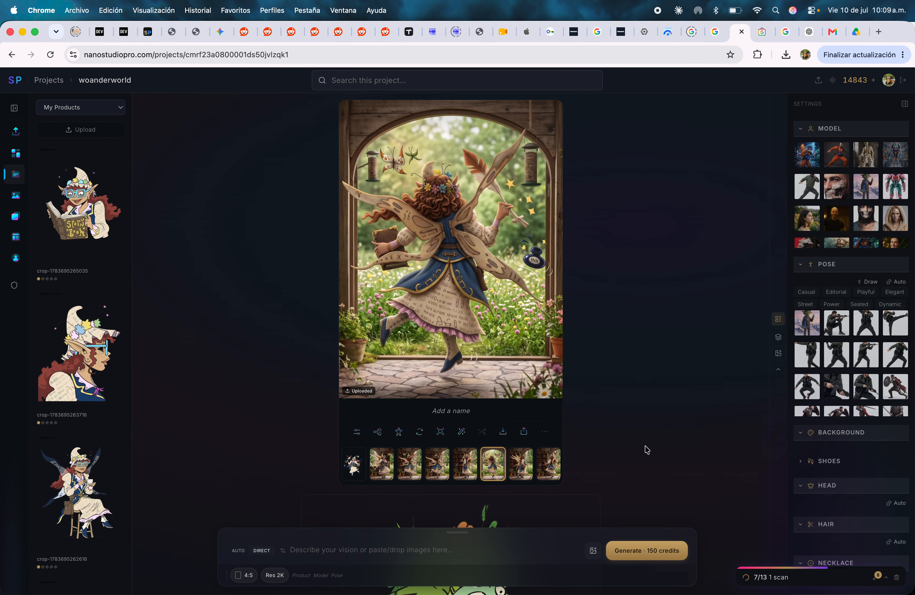
Step: Open the jumping troll's alpha extraction and compare the original scene with the transparent cut-out
{"action": "scroll", "coordinate": [638, 457], "scroll_direction": "down", "scroll_amount": 16}
{"action": "scroll", "coordinate": [639, 458], "scroll_direction": "up", "scroll_amount": 20}
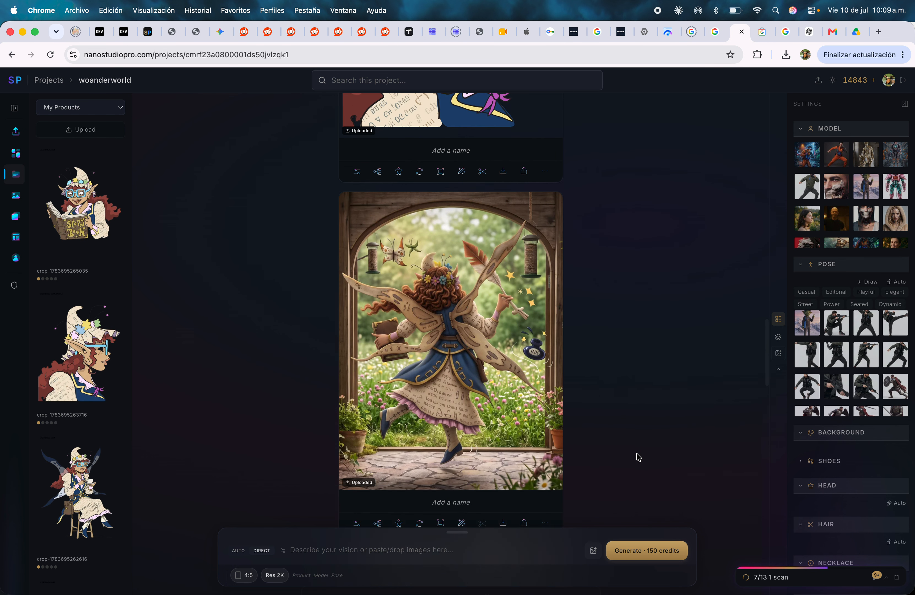
{"action": "scroll", "coordinate": [638, 458], "scroll_direction": "up", "scroll_amount": 2}
{"action": "scroll", "coordinate": [619, 306], "scroll_direction": "up", "scroll_amount": 9}
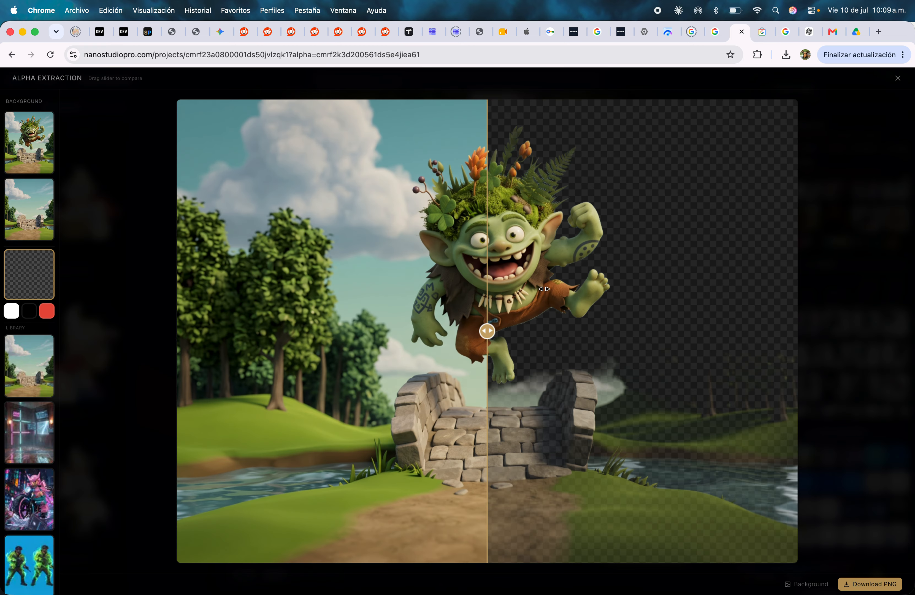
{"action": "left_click_drag", "start_coordinate": [496, 256], "coordinate": [215, 268]}
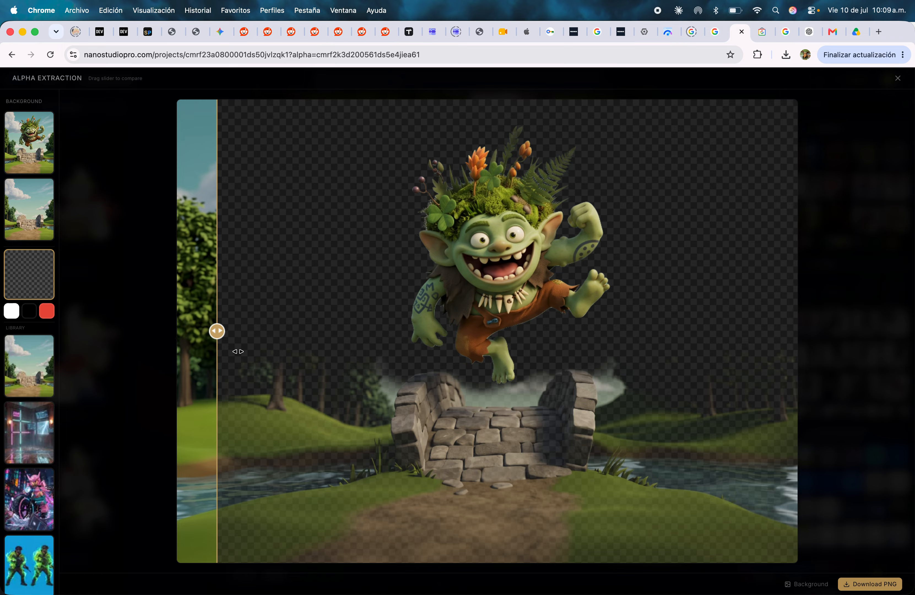
{"action": "left_click_drag", "start_coordinate": [212, 329], "coordinate": [349, 331]}
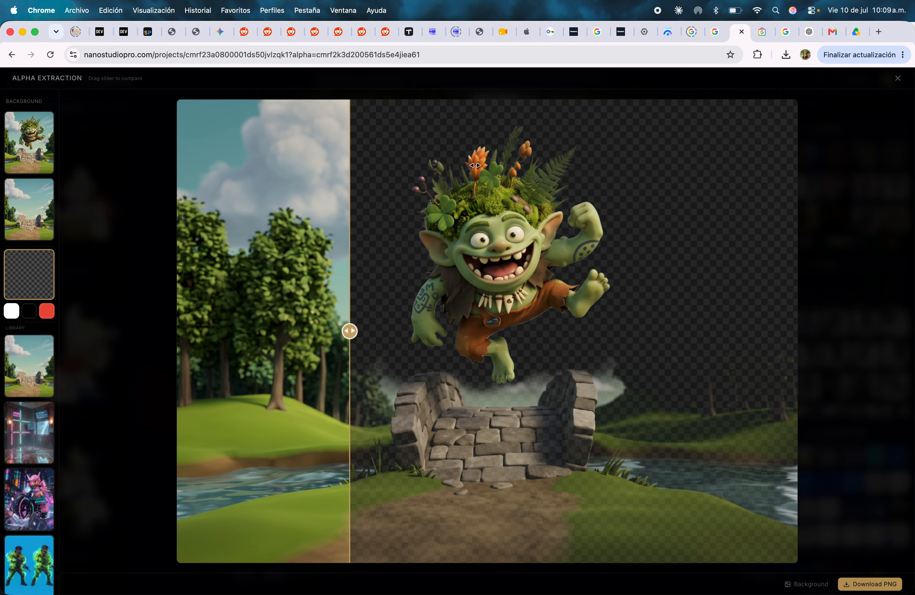
{"action": "left_click", "coordinate": [495, 206]}
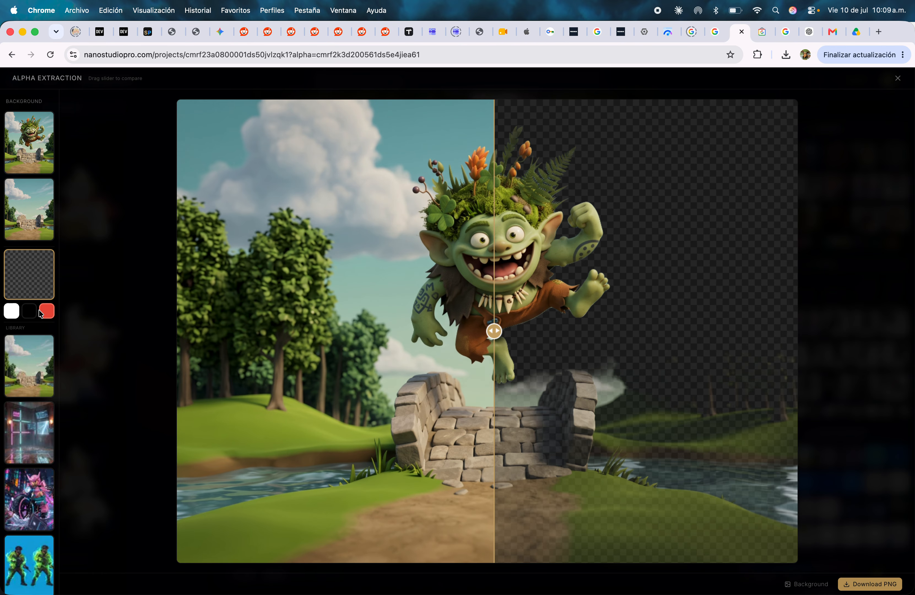
Step: Preview the troll's cut-out on a red background (255, 25, 0) and inspect the edges against the original
{"action": "left_click", "coordinate": [42, 314]}
{"action": "left_click", "coordinate": [169, 340]}
{"action": "left_click", "coordinate": [46, 311]}
{"action": "left_click_drag", "start_coordinate": [105, 325], "coordinate": [176, 308]}
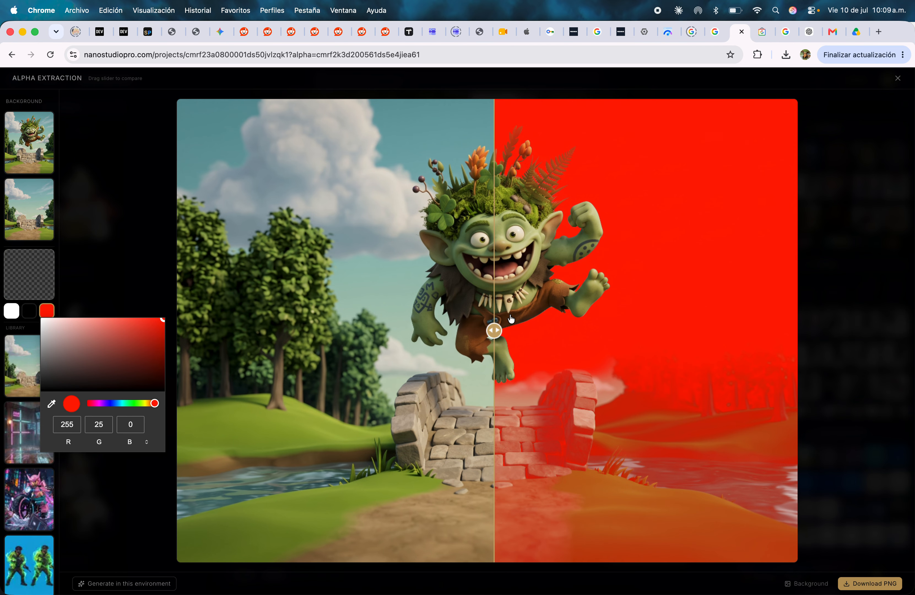
{"action": "left_click_drag", "start_coordinate": [511, 318], "coordinate": [394, 317]}
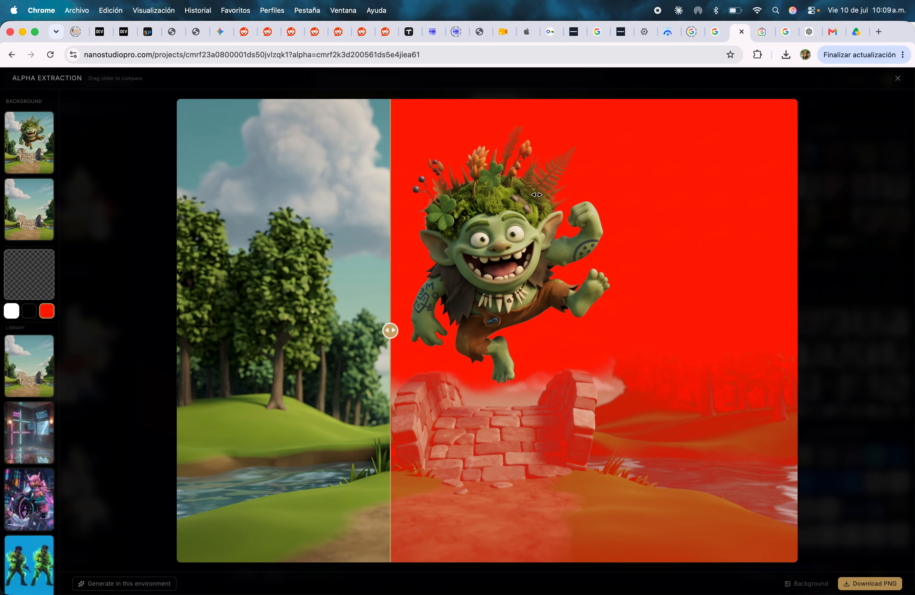
{"action": "left_click_drag", "start_coordinate": [540, 172], "coordinate": [401, 181]}
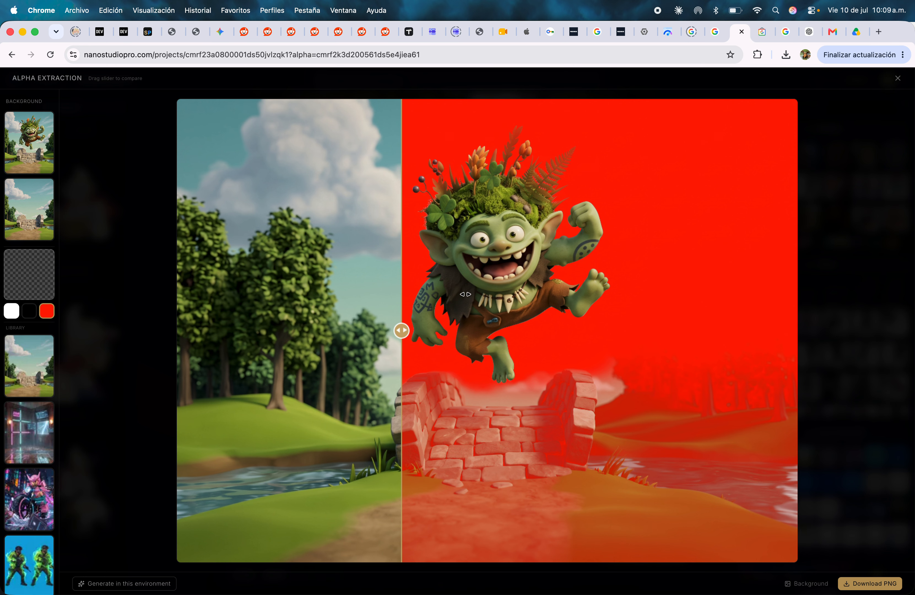
{"action": "left_click_drag", "start_coordinate": [412, 329], "coordinate": [355, 330]}
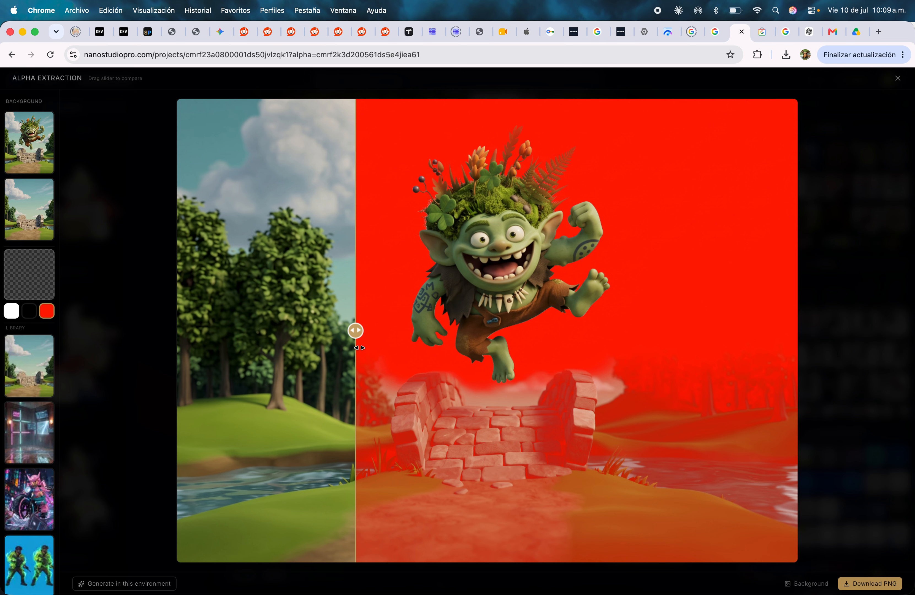
{"action": "left_click_drag", "start_coordinate": [366, 335], "coordinate": [318, 331]}
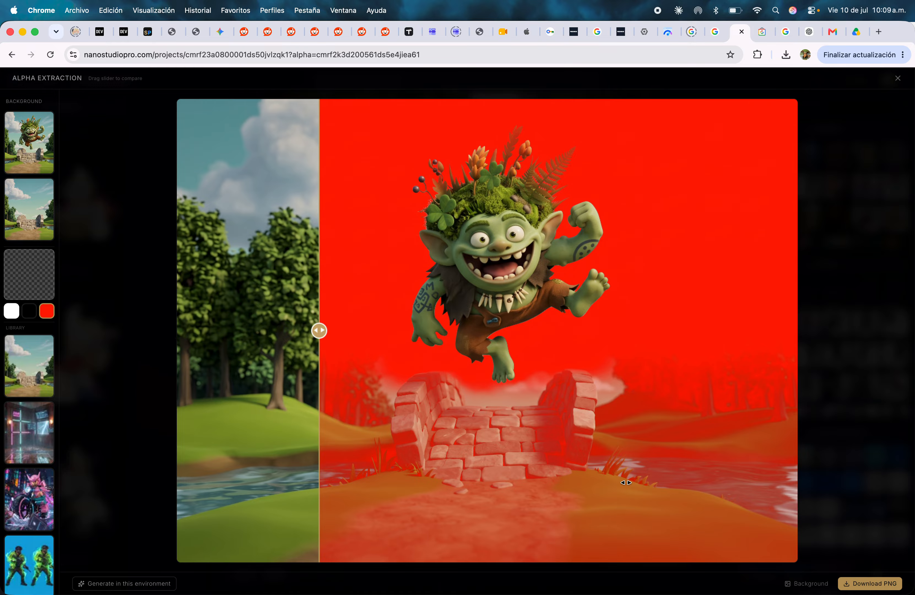
Step: Close the alpha extraction, return to the troll jumping over the bridge and briefly view its image as separated layers
{"action": "left_click", "coordinate": [897, 78]}
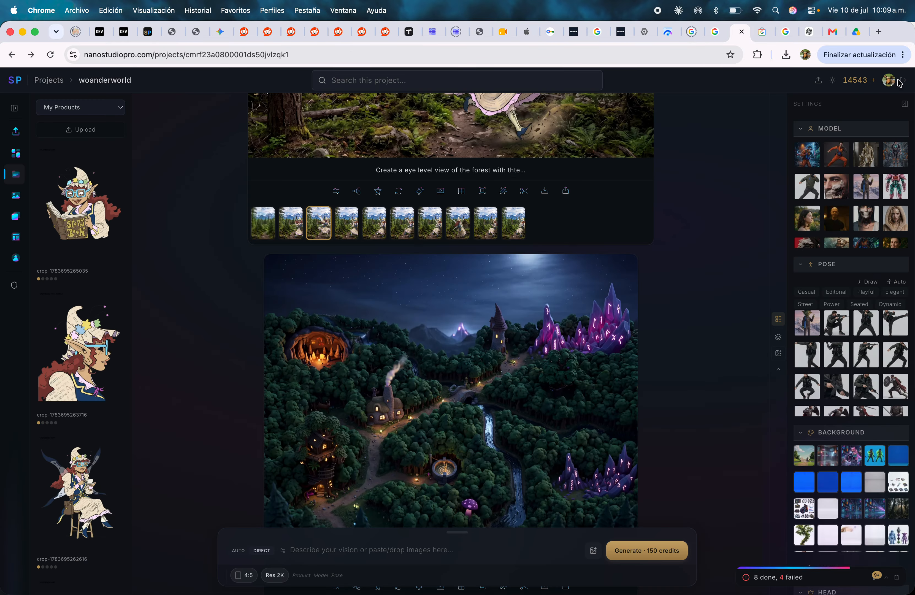
{"action": "scroll", "coordinate": [739, 374], "scroll_direction": "down", "scroll_amount": 10}
{"action": "scroll", "coordinate": [739, 374], "scroll_direction": "down", "scroll_amount": 15}
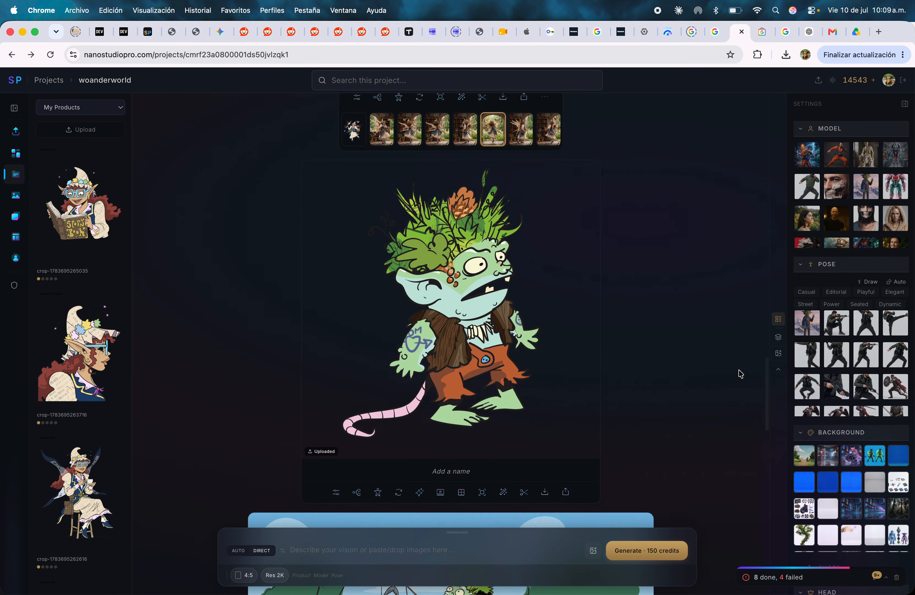
{"action": "scroll", "coordinate": [695, 372], "scroll_direction": "up", "scroll_amount": 3}
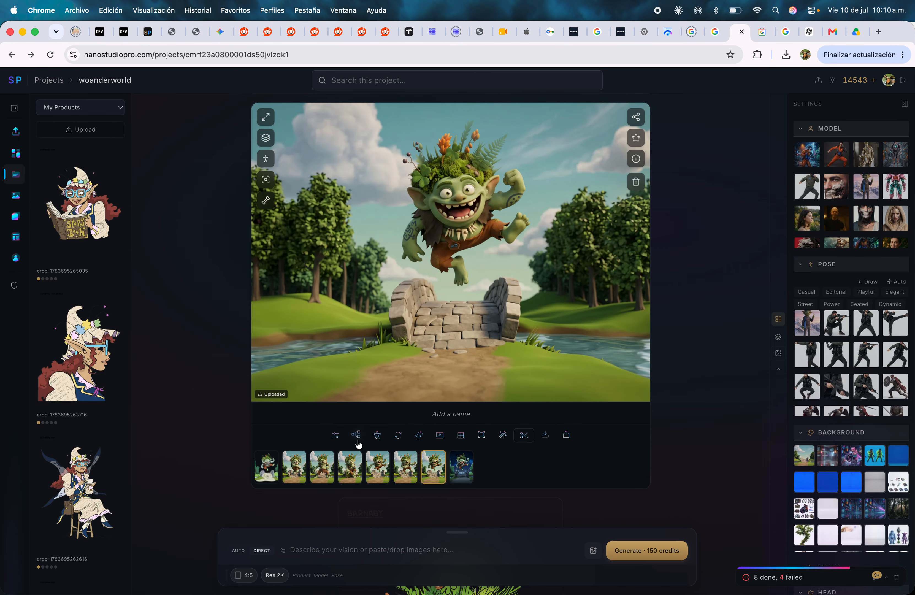
{"action": "left_click", "coordinate": [270, 143]}
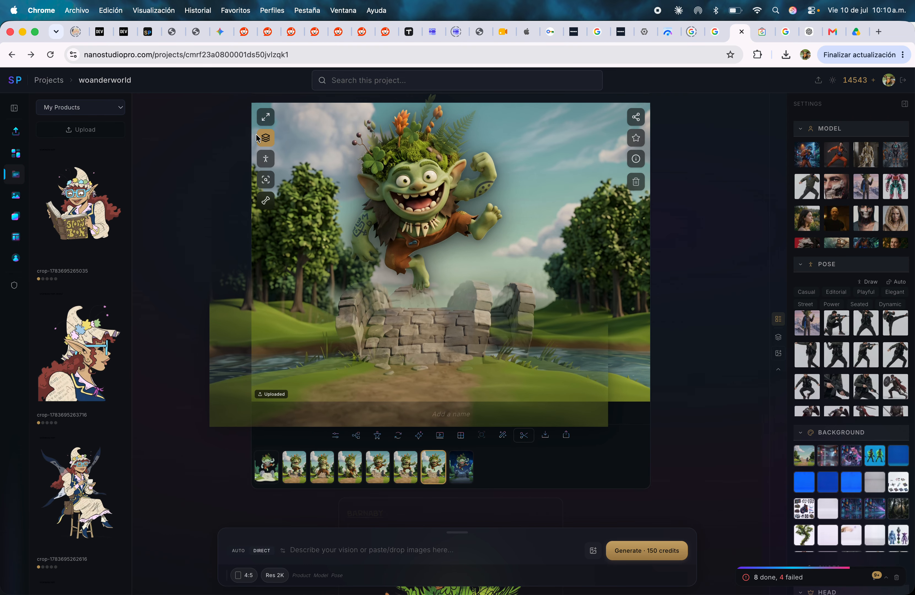
{"action": "left_click", "coordinate": [266, 139]}
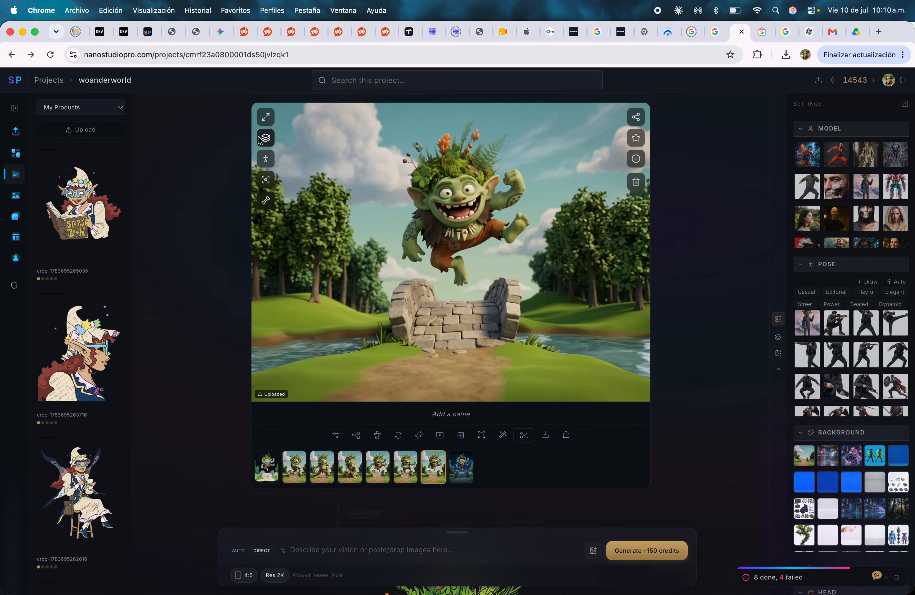
Step: Open the troll cut-out in the Matte Editor for drawing on cut areas and set it to Remove with Fill
{"action": "left_click", "coordinate": [503, 435]}
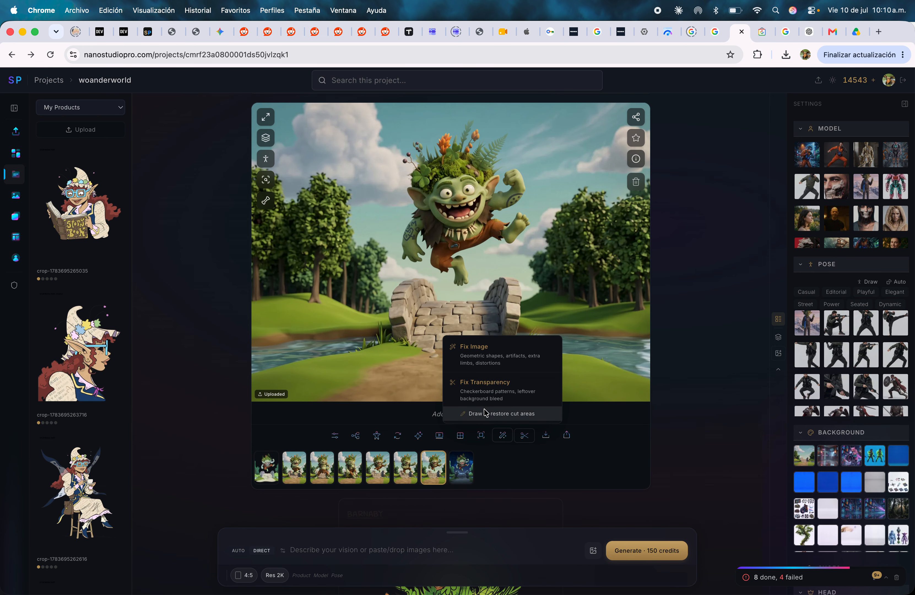
{"action": "left_click", "coordinate": [487, 411]}
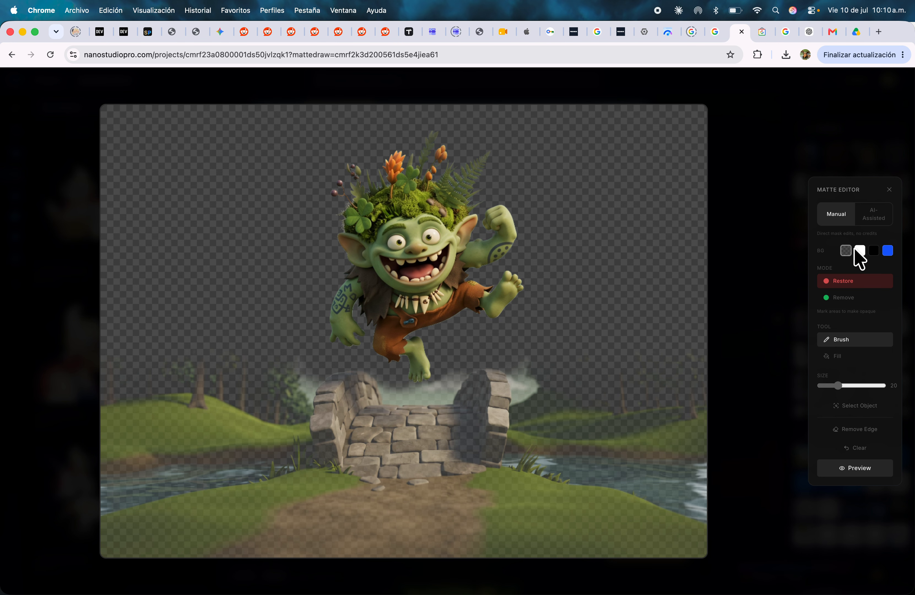
{"action": "left_click", "coordinate": [851, 301]}
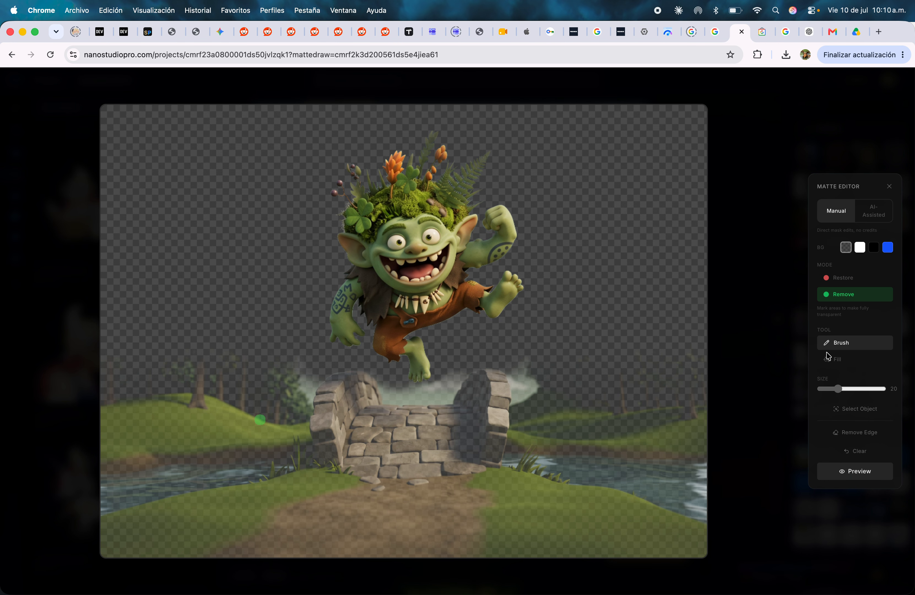
{"action": "left_click", "coordinate": [836, 358]}
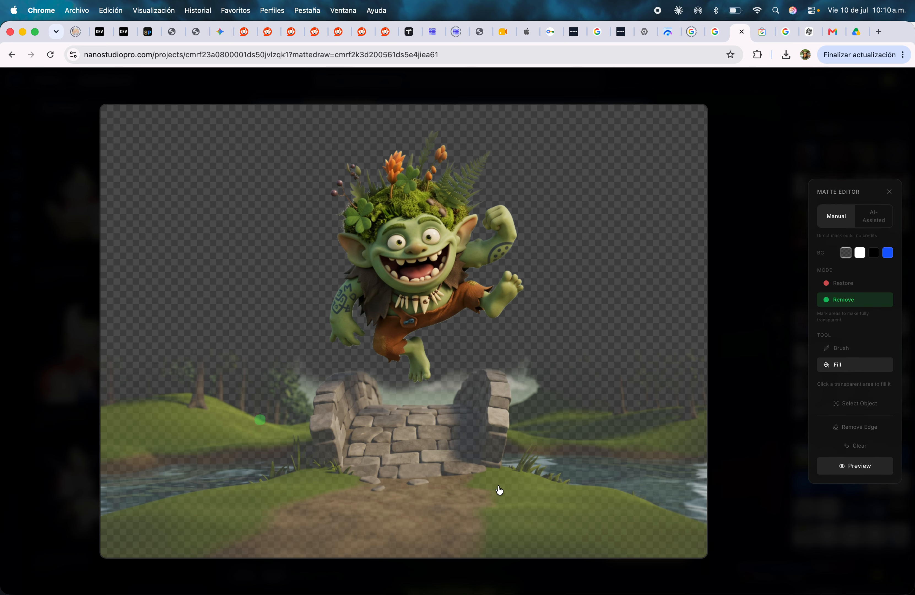
{"action": "left_click", "coordinate": [499, 490]}
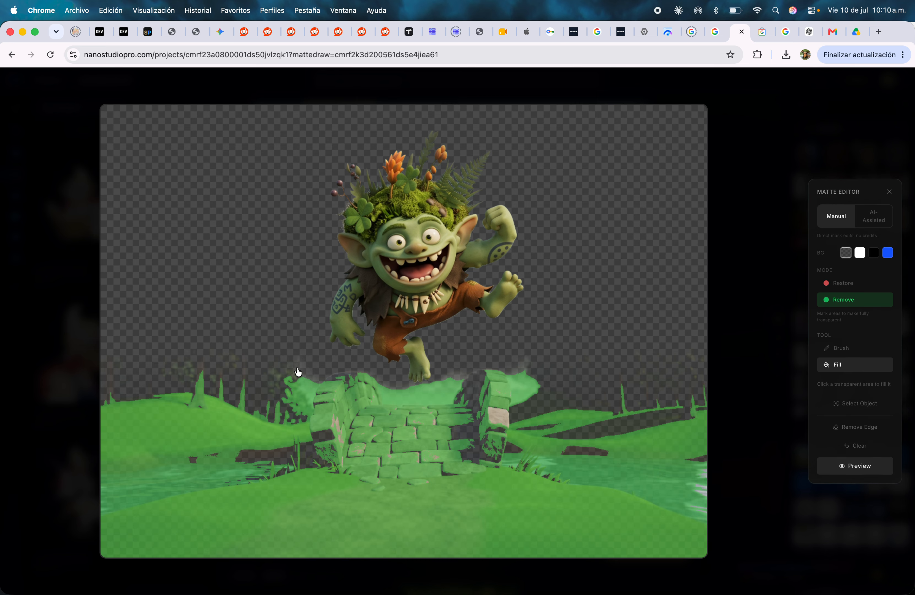
{"action": "left_click", "coordinate": [296, 373]}
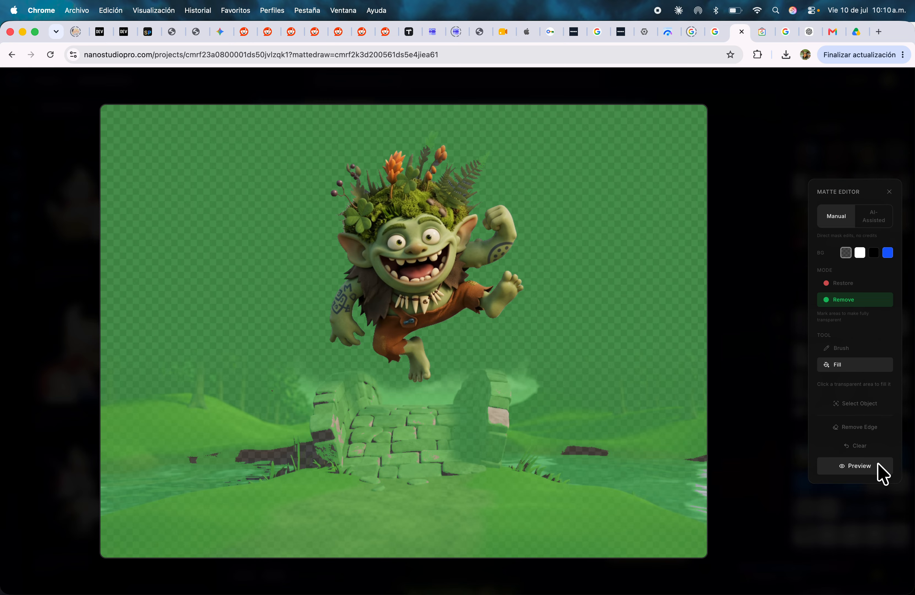
{"action": "left_click", "coordinate": [859, 446]}
Step: Mark the leftover ground and bridge for removal with Fill, and paint over the missed trees, mist and gaps with a size 54 brush
{"action": "left_click", "coordinate": [254, 519]}
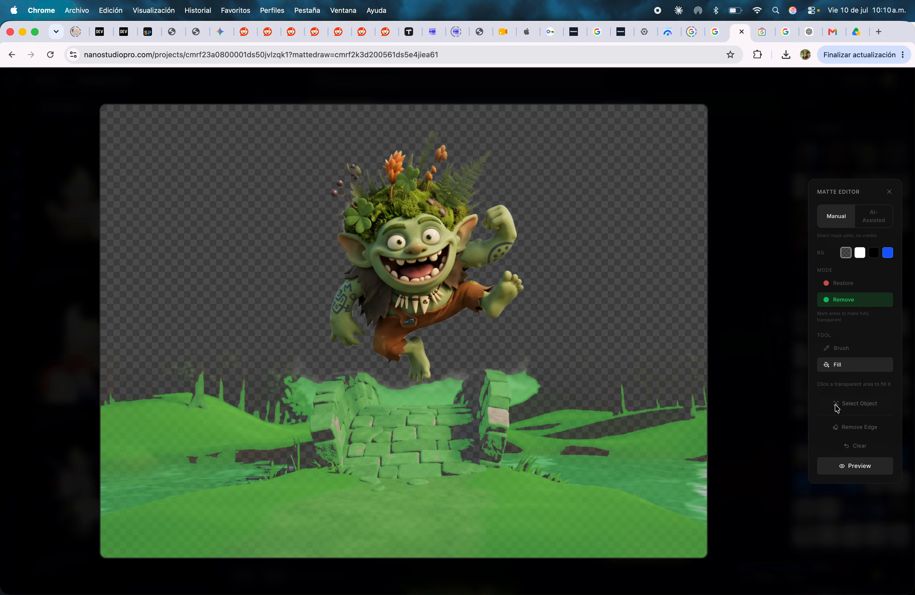
{"action": "left_click", "coordinate": [843, 349]}
{"action": "left_click_drag", "start_coordinate": [837, 389], "coordinate": [875, 390]}
{"action": "mouse_move", "coordinate": [648, 350]}
{"action": "left_mouse_down"}
{"action": "mouse_move", "coordinate": [660, 363]}
{"action": "mouse_move", "coordinate": [689, 351]}
{"action": "mouse_move", "coordinate": [702, 370]}
{"action": "left_mouse_up"}
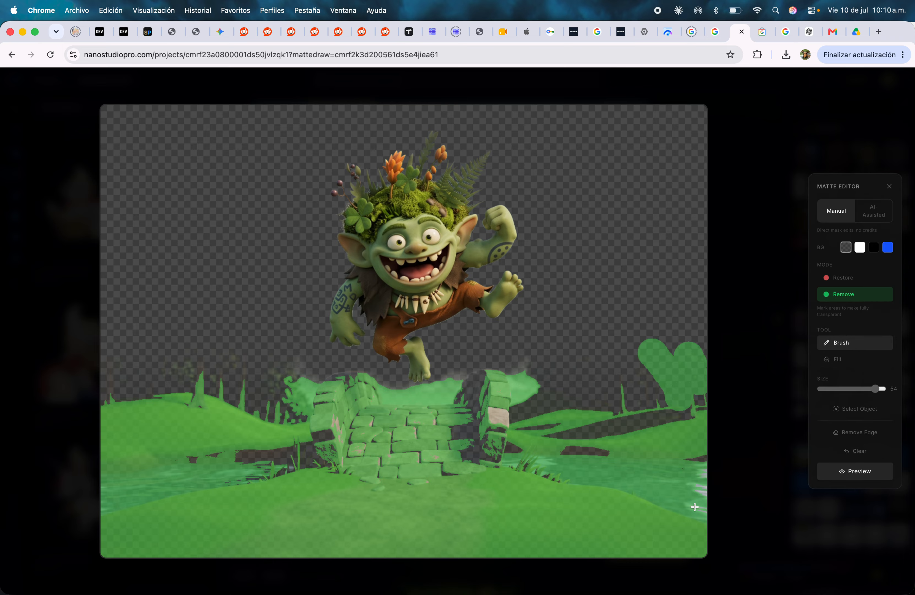
{"action": "mouse_move", "coordinate": [551, 376]}
{"action": "left_mouse_down"}
{"action": "mouse_move", "coordinate": [527, 360]}
{"action": "mouse_move", "coordinate": [452, 381]}
{"action": "left_mouse_up"}
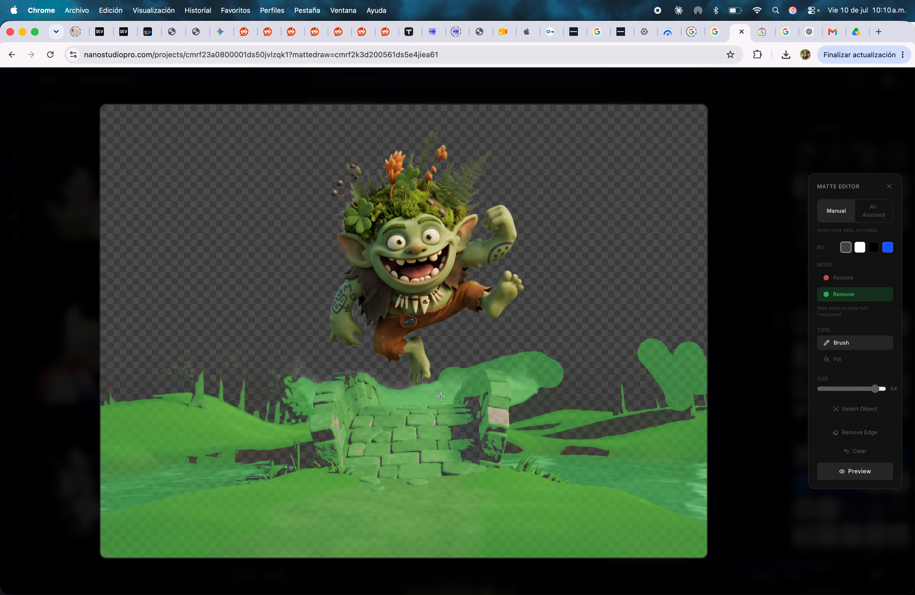
{"action": "mouse_move", "coordinate": [319, 388]}
{"action": "left_mouse_down"}
{"action": "mouse_move", "coordinate": [388, 388]}
{"action": "mouse_move", "coordinate": [353, 370]}
{"action": "mouse_move", "coordinate": [278, 370]}
{"action": "mouse_move", "coordinate": [232, 387]}
{"action": "mouse_move", "coordinate": [189, 371]}
{"action": "mouse_move", "coordinate": [147, 373]}
{"action": "mouse_move", "coordinate": [319, 486]}
{"action": "left_mouse_up"}
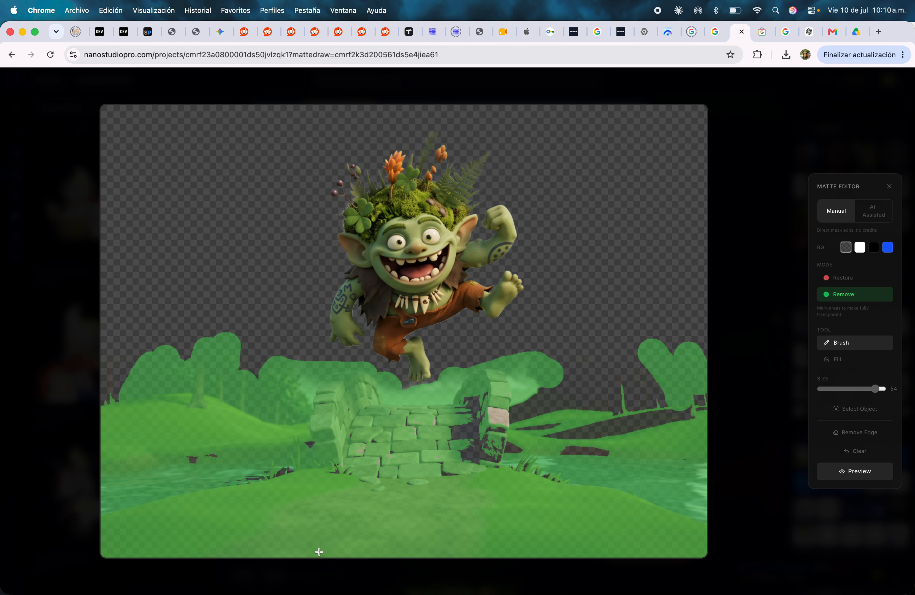
{"action": "mouse_move", "coordinate": [565, 427]}
{"action": "left_mouse_down"}
{"action": "mouse_move", "coordinate": [611, 425]}
{"action": "mouse_move", "coordinate": [478, 424]}
{"action": "mouse_move", "coordinate": [497, 464]}
{"action": "mouse_move", "coordinate": [520, 444]}
{"action": "mouse_move", "coordinate": [451, 463]}
{"action": "left_mouse_up"}
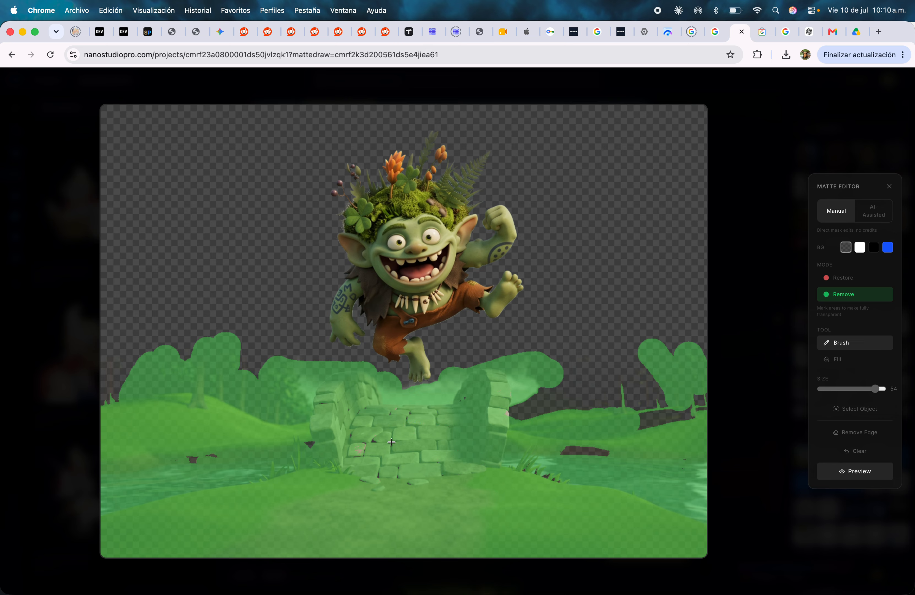
{"action": "left_click_drag", "start_coordinate": [391, 442], "coordinate": [632, 488]}
Step: Brush out the remaining background specks below the troll, checking them in the mask preview, and apply the mask
{"action": "left_click", "coordinate": [853, 478]}
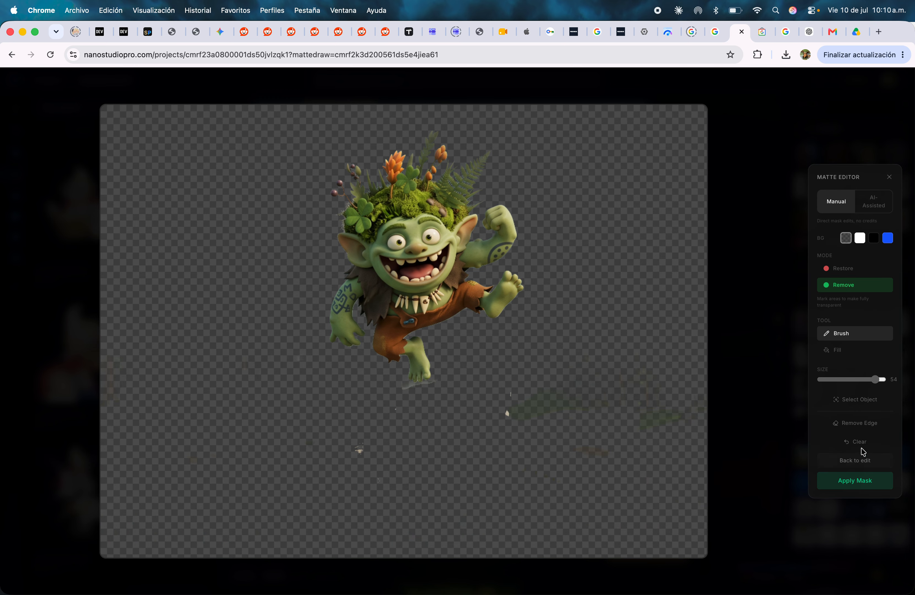
{"action": "left_click", "coordinate": [857, 465]}
{"action": "mouse_move", "coordinate": [529, 416]}
{"action": "left_mouse_down"}
{"action": "mouse_move", "coordinate": [517, 415]}
{"action": "mouse_move", "coordinate": [701, 403]}
{"action": "mouse_move", "coordinate": [621, 370]}
{"action": "mouse_move", "coordinate": [576, 403]}
{"action": "left_mouse_up"}
{"action": "left_click", "coordinate": [862, 473]}
{"action": "left_click", "coordinate": [853, 462]}
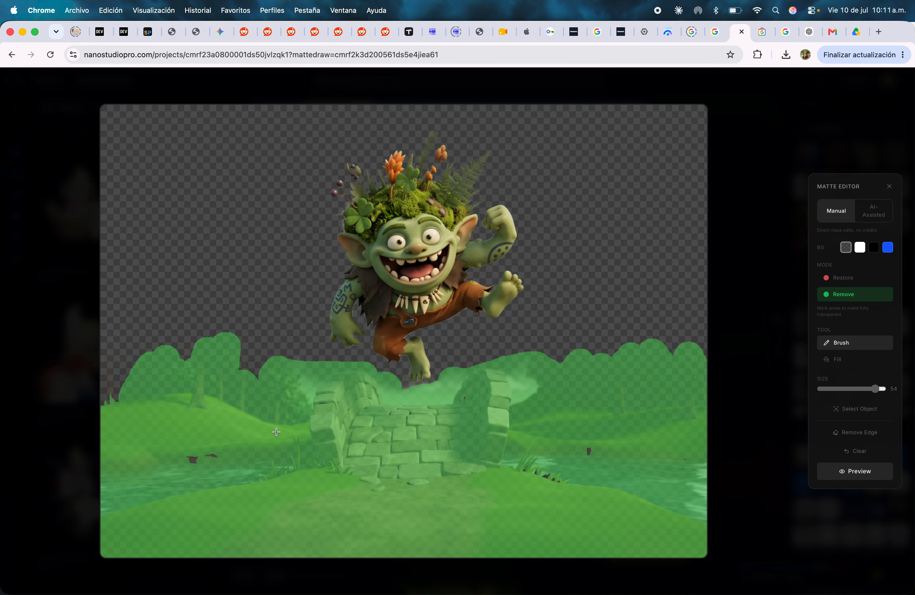
{"action": "left_click_drag", "start_coordinate": [216, 456], "coordinate": [190, 468]}
{"action": "left_click", "coordinate": [874, 470]}
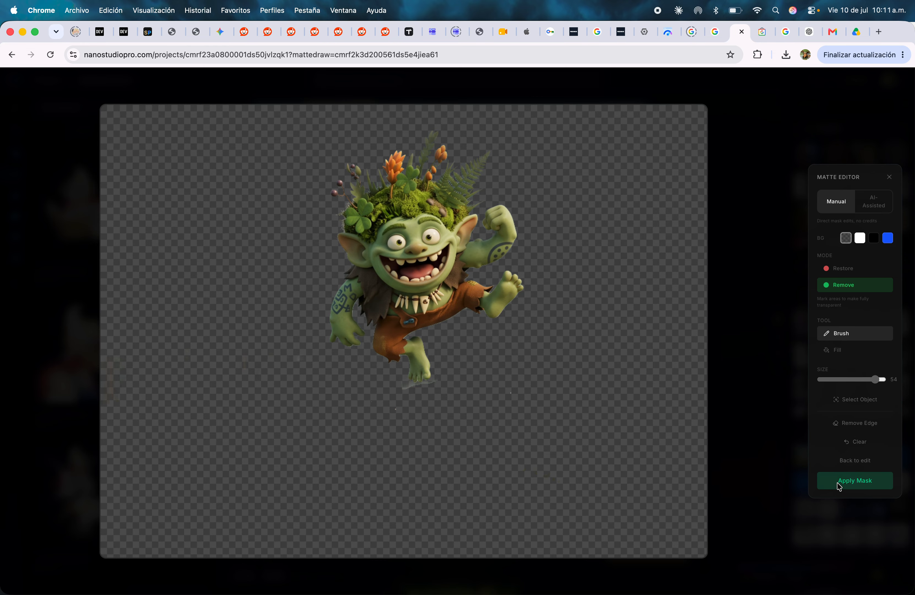
{"action": "left_click", "coordinate": [873, 484]}
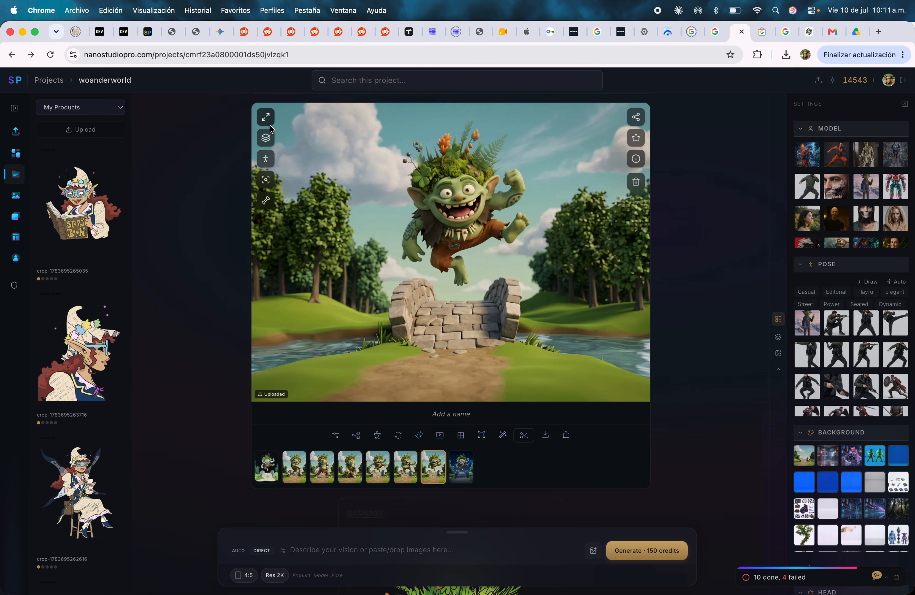
Step: Open the jumping troll in the Pose Editor, lower its head and shoulder joints, and redirect where the head faces
{"action": "left_click", "coordinate": [272, 140]}
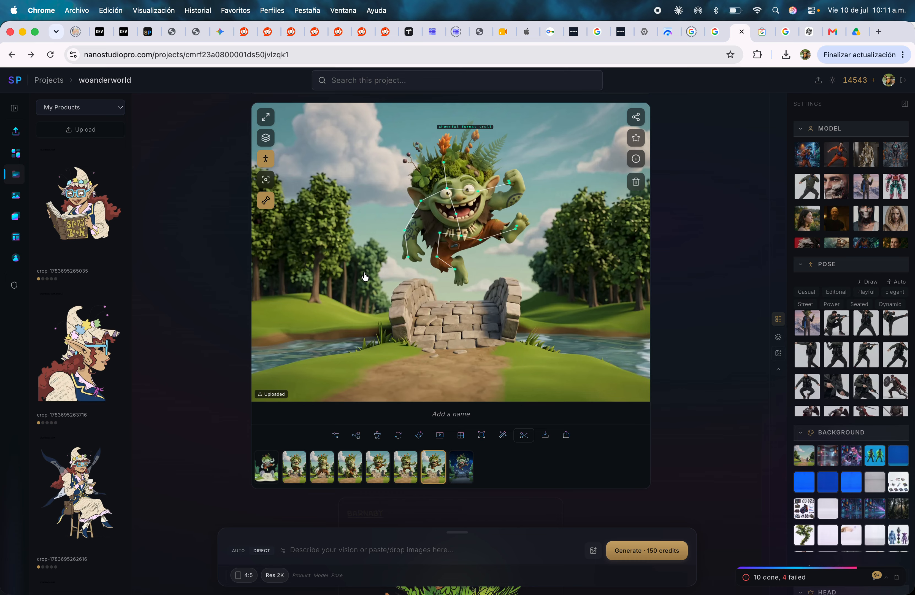
{"action": "left_click", "coordinate": [377, 436]}
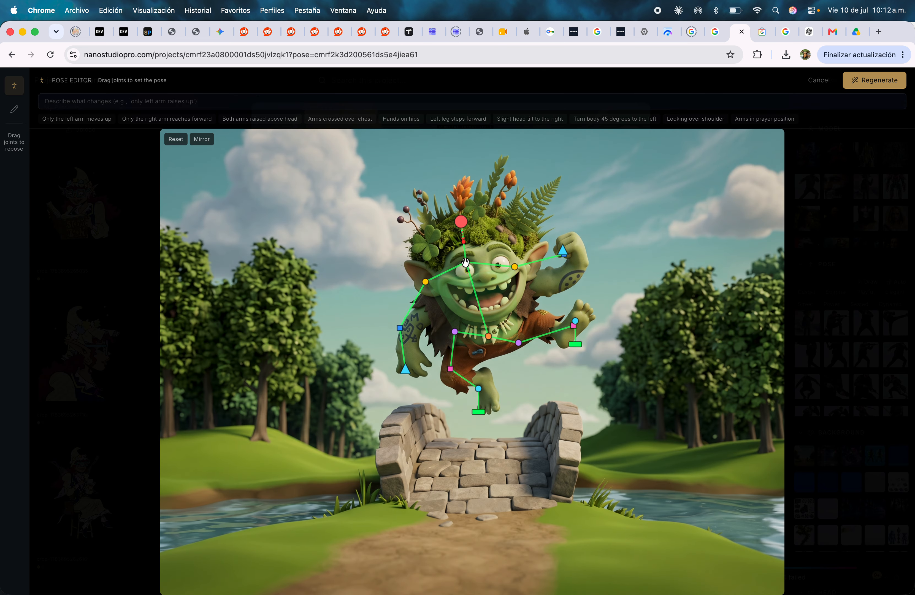
{"action": "left_click_drag", "start_coordinate": [465, 263], "coordinate": [533, 208]}
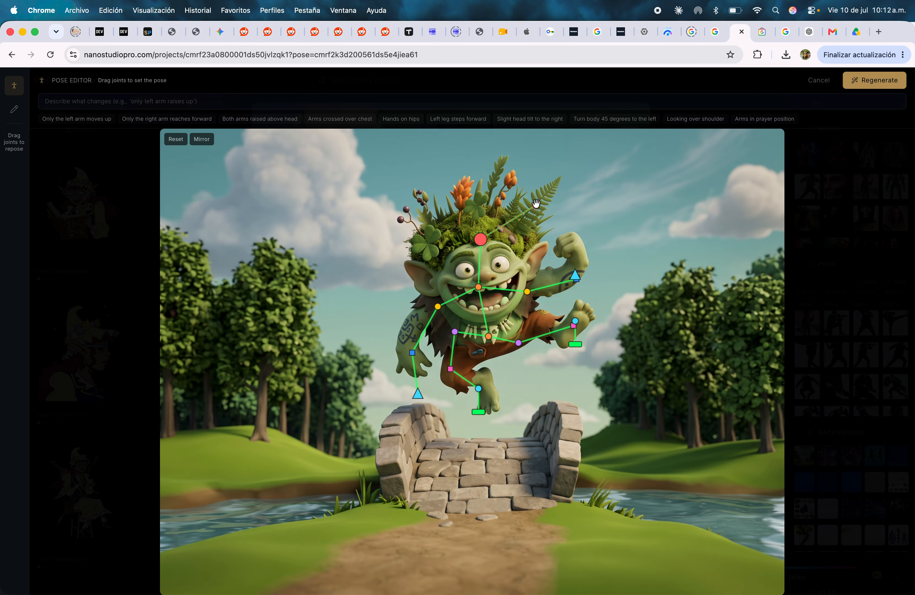
{"action": "left_click_drag", "start_coordinate": [536, 204], "coordinate": [391, 253]}
{"action": "left_click_drag", "start_coordinate": [480, 239], "coordinate": [469, 265]}
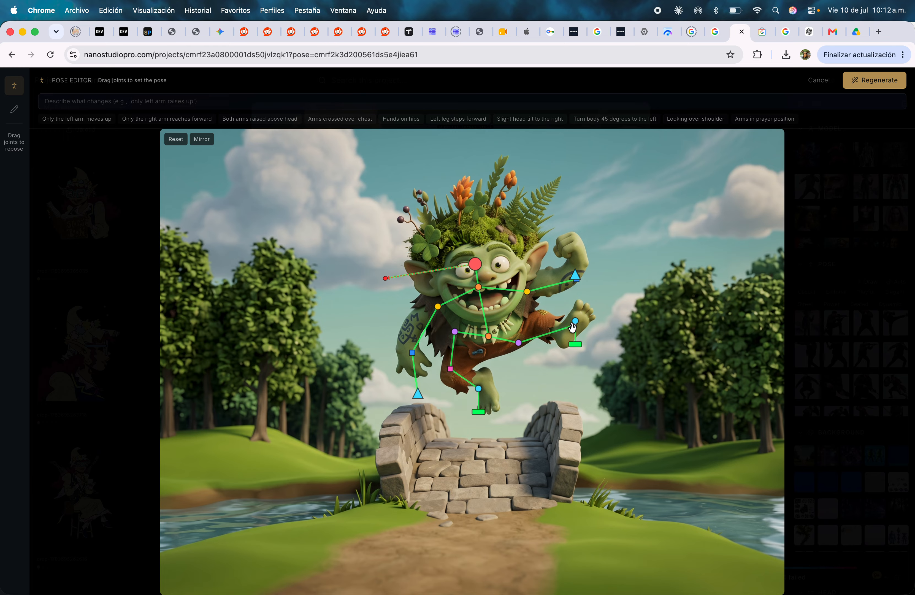
Step: Pose the troll with both legs hanging beneath the body and both arms raised, and regenerate the image
{"action": "mouse_move", "coordinate": [573, 327]}
{"action": "left_mouse_down"}
{"action": "mouse_move", "coordinate": [548, 418]}
{"action": "mouse_move", "coordinate": [519, 364]}
{"action": "mouse_move", "coordinate": [539, 420]}
{"action": "mouse_move", "coordinate": [555, 349]}
{"action": "mouse_move", "coordinate": [564, 360]}
{"action": "mouse_move", "coordinate": [529, 342]}
{"action": "mouse_move", "coordinate": [550, 353]}
{"action": "mouse_move", "coordinate": [523, 395]}
{"action": "mouse_move", "coordinate": [530, 391]}
{"action": "mouse_move", "coordinate": [512, 377]}
{"action": "mouse_move", "coordinate": [519, 368]}
{"action": "mouse_move", "coordinate": [483, 382]}
{"action": "left_mouse_up"}
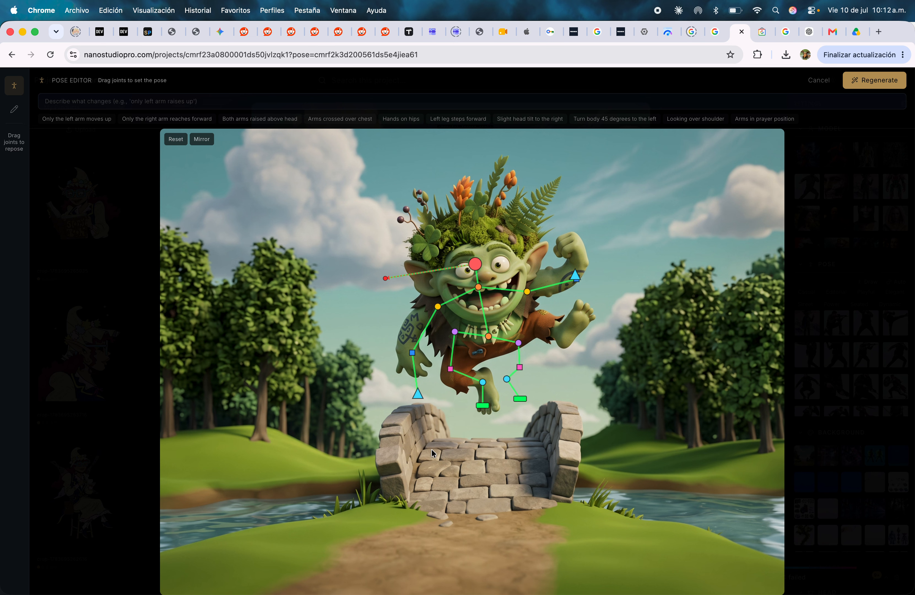
{"action": "left_click_drag", "start_coordinate": [575, 275], "coordinate": [574, 248]}
{"action": "left_click_drag", "start_coordinate": [410, 355], "coordinate": [378, 349]}
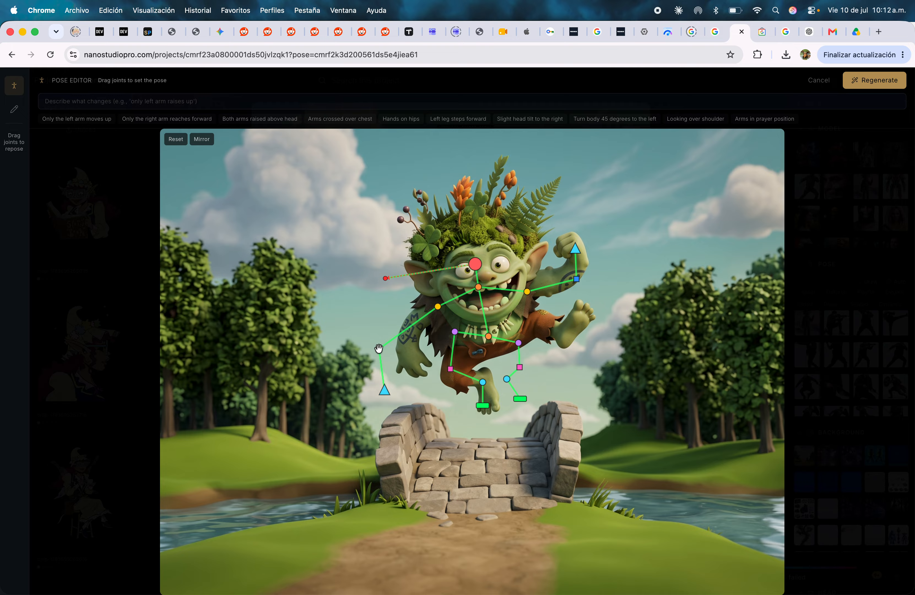
{"action": "left_click_drag", "start_coordinate": [386, 278], "coordinate": [495, 207]}
{"action": "left_click_drag", "start_coordinate": [377, 346], "coordinate": [361, 278]}
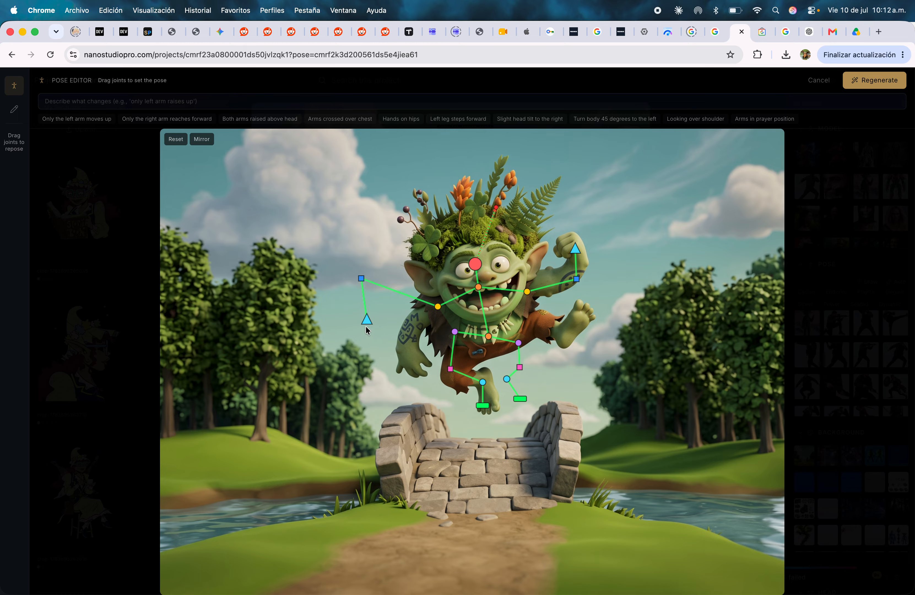
{"action": "left_click_drag", "start_coordinate": [364, 320], "coordinate": [327, 223]}
{"action": "left_click", "coordinate": [193, 101]}
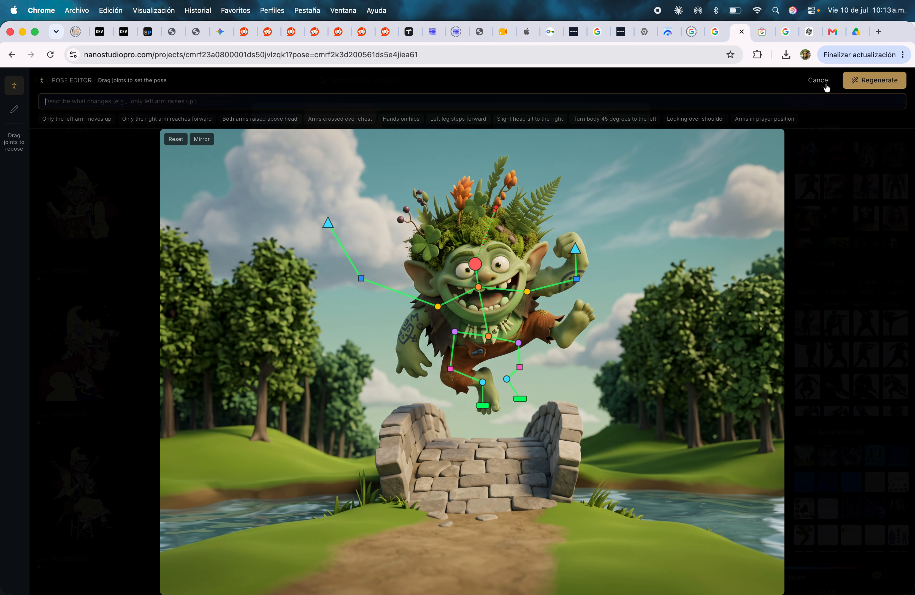
{"action": "left_click", "coordinate": [857, 81]}
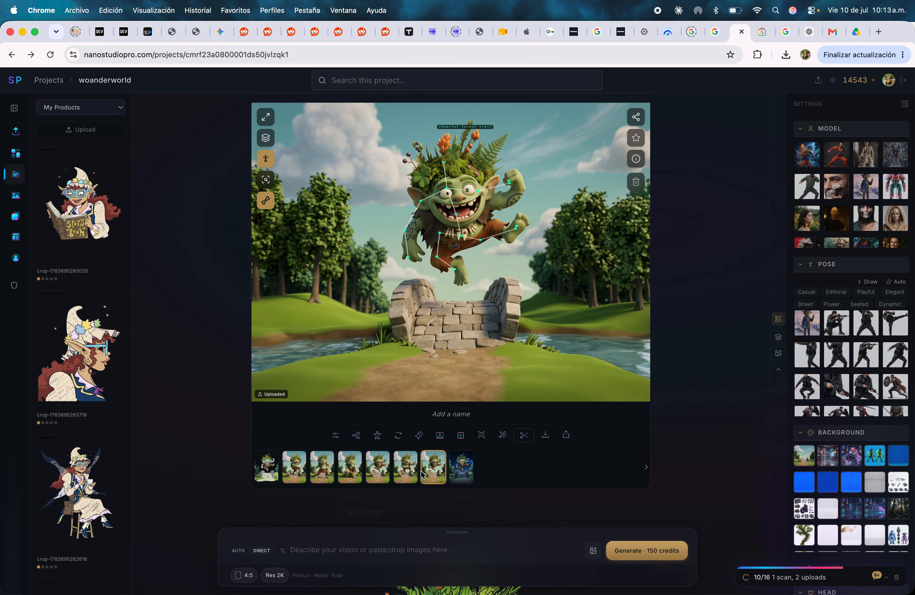
Step: Hide the skeleton overlay, show the newly generated pose edit among the troll variants and reload the project page
{"action": "left_click", "coordinate": [269, 162]}
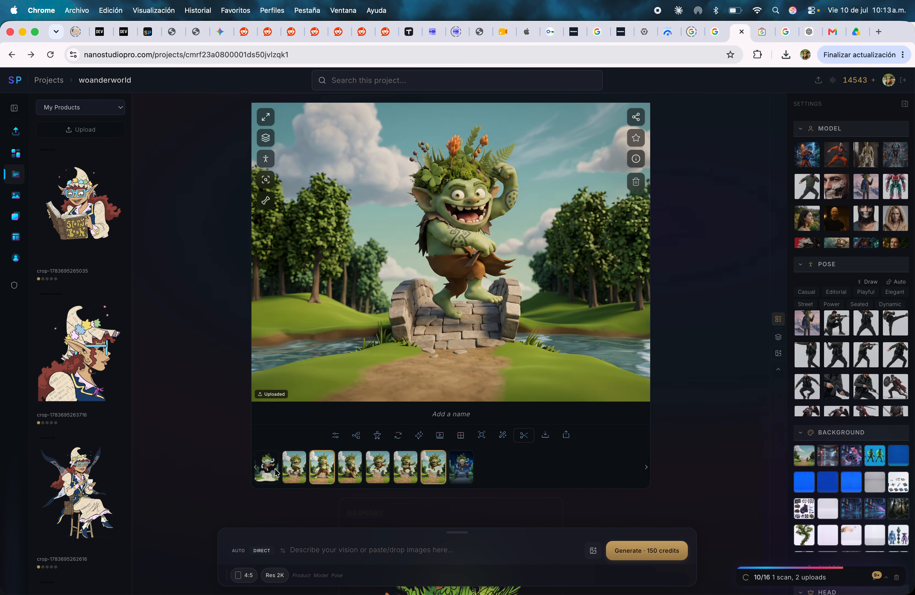
{"action": "left_click", "coordinate": [287, 467]}
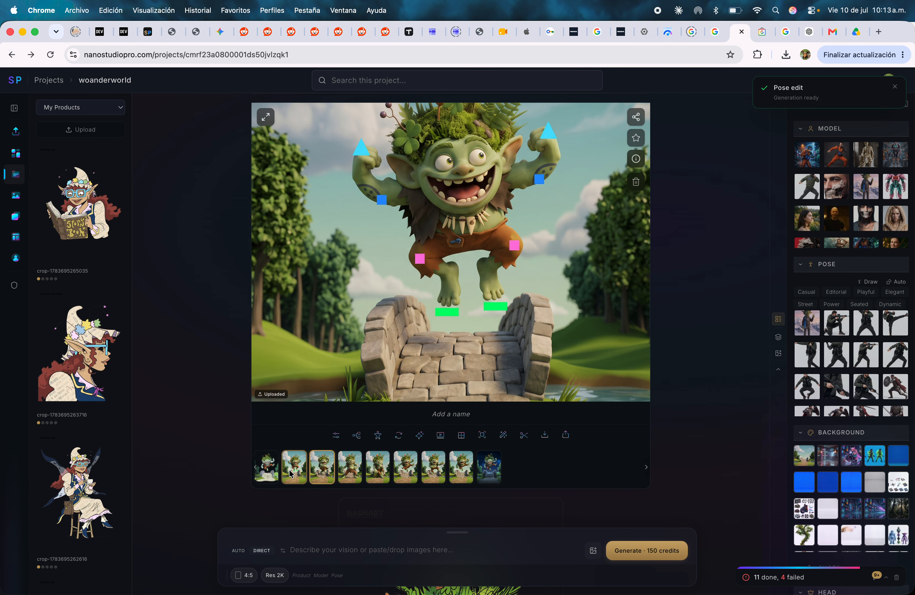
{"action": "left_click", "coordinate": [290, 468]}
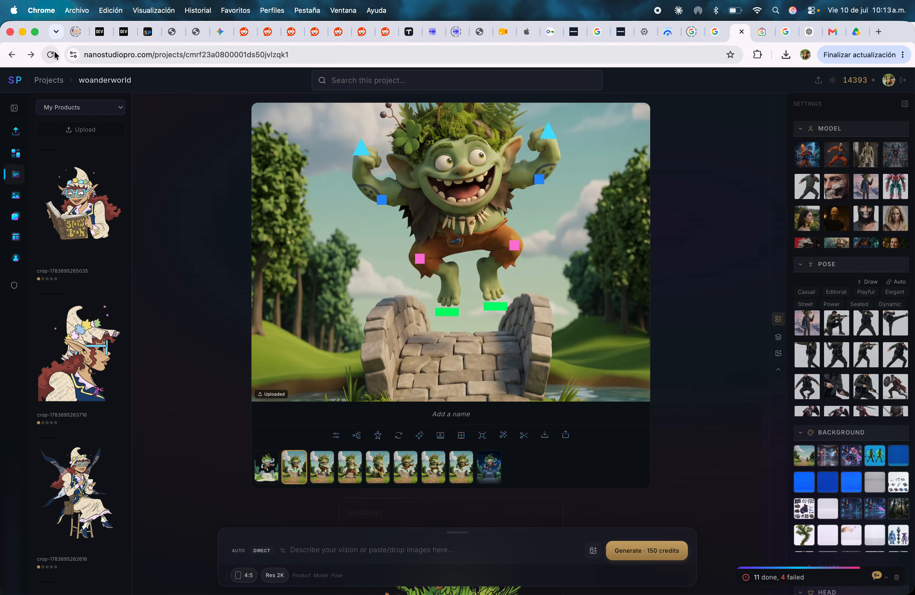
{"action": "left_click", "coordinate": [265, 118]}
{"action": "scroll", "coordinate": [370, 286], "scroll_direction": "down", "scroll_amount": 10}
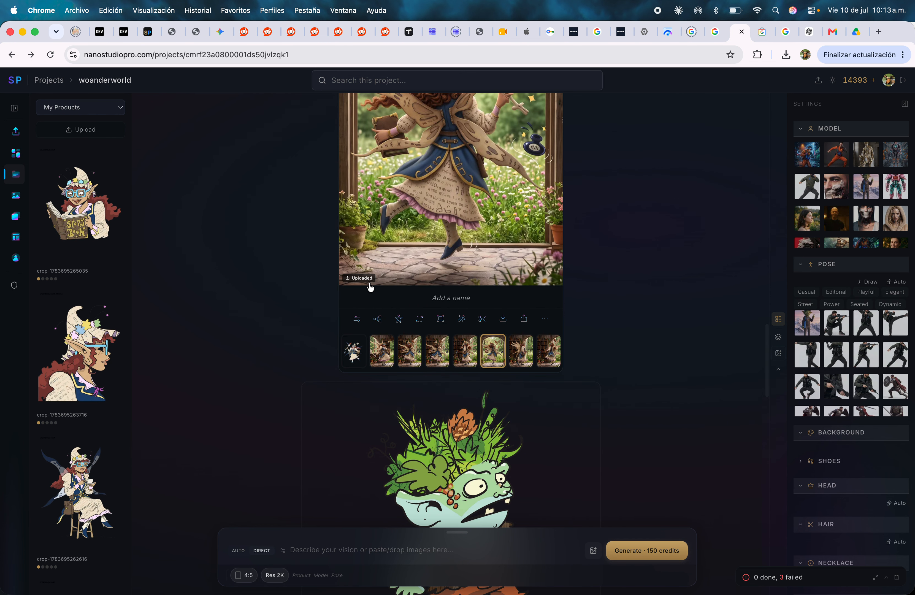
Step: Return to the arms-raised troll, compare its skeleton with the leftover joint markers in the Pose Editor, and leave without editing
{"action": "scroll", "coordinate": [369, 275], "scroll_direction": "down", "scroll_amount": 5}
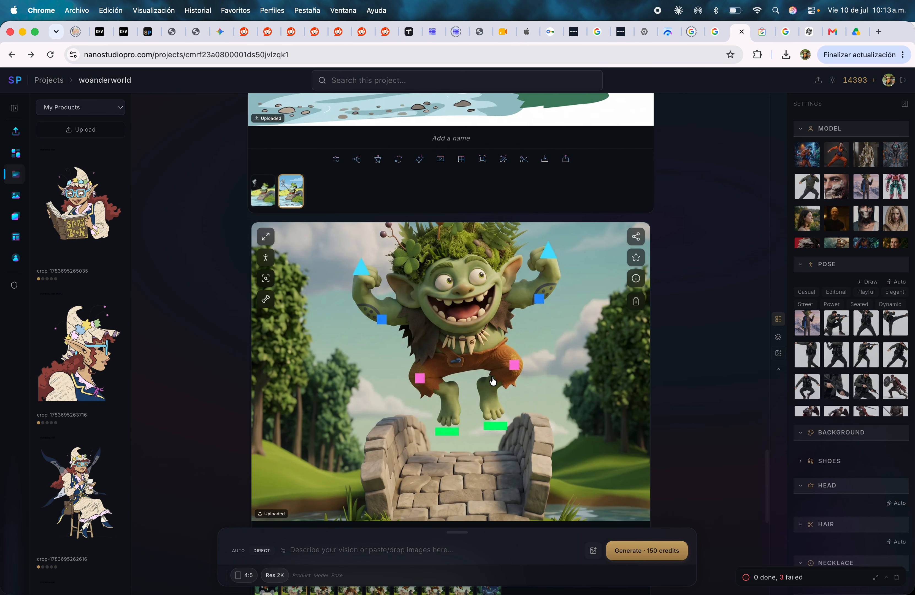
{"action": "scroll", "coordinate": [575, 410], "scroll_direction": "down", "scroll_amount": 2}
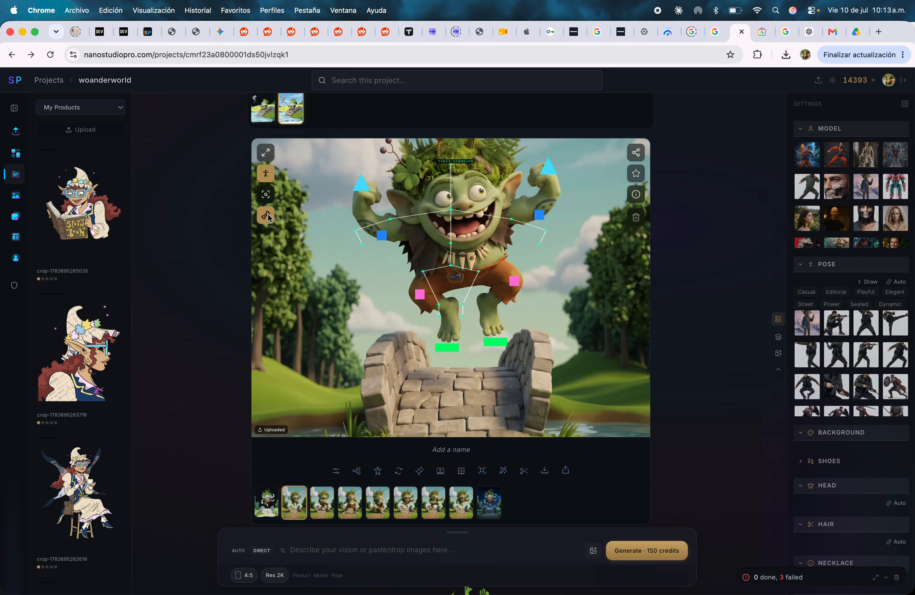
{"action": "left_click", "coordinate": [376, 470]}
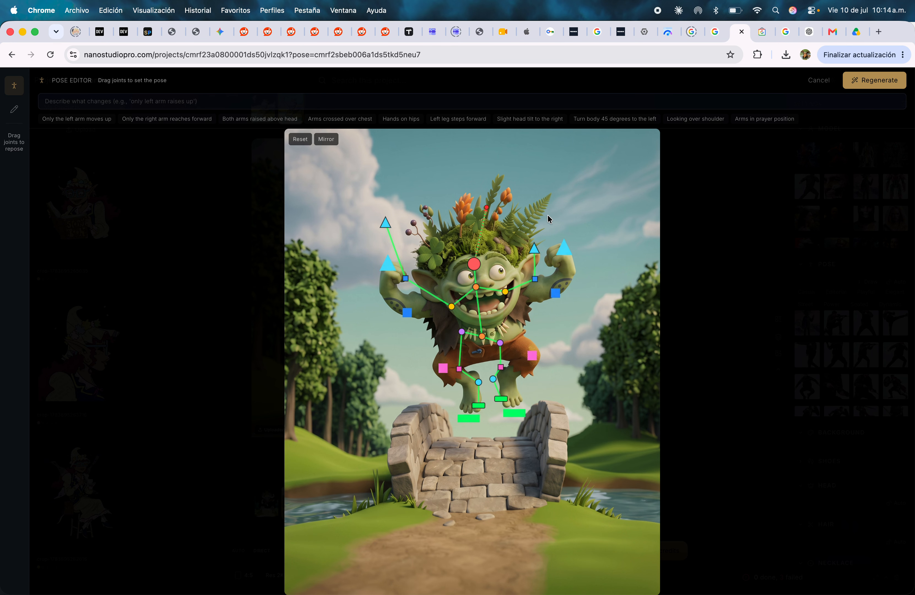
{"action": "left_click", "coordinate": [819, 81]}
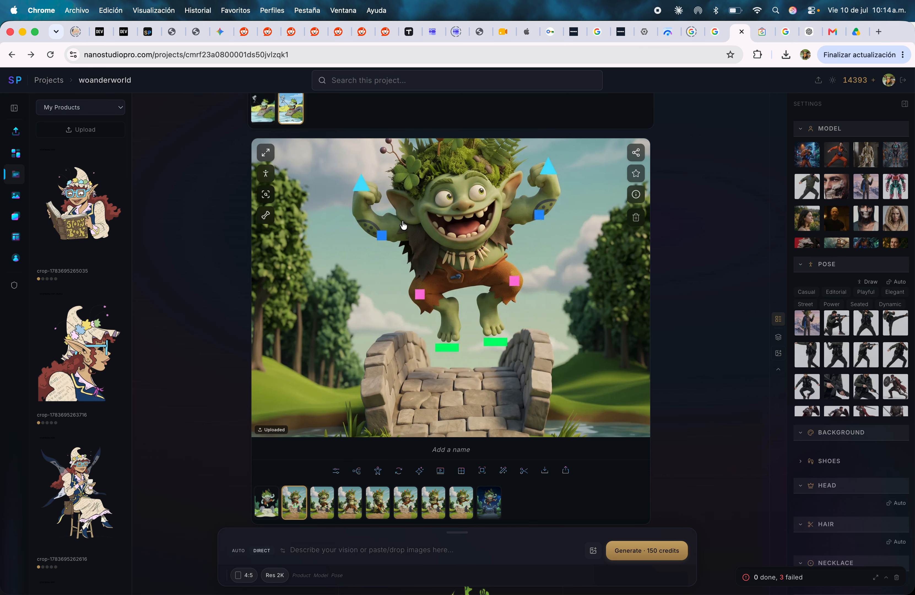
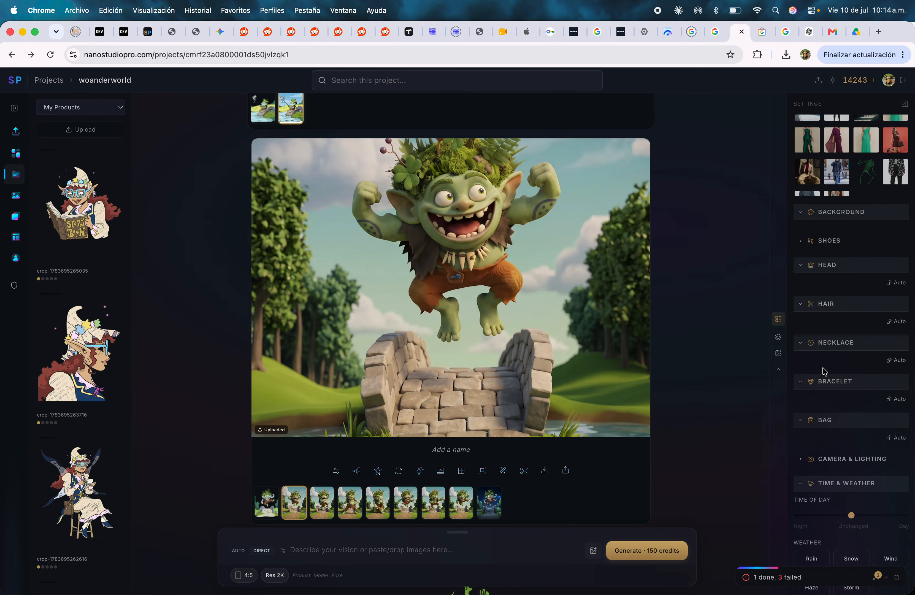
Step: Expand the Camera & Lighting settings and apply the Cinematic camera preset
{"action": "scroll", "coordinate": [822, 370], "scroll_direction": "down", "scroll_amount": 2}
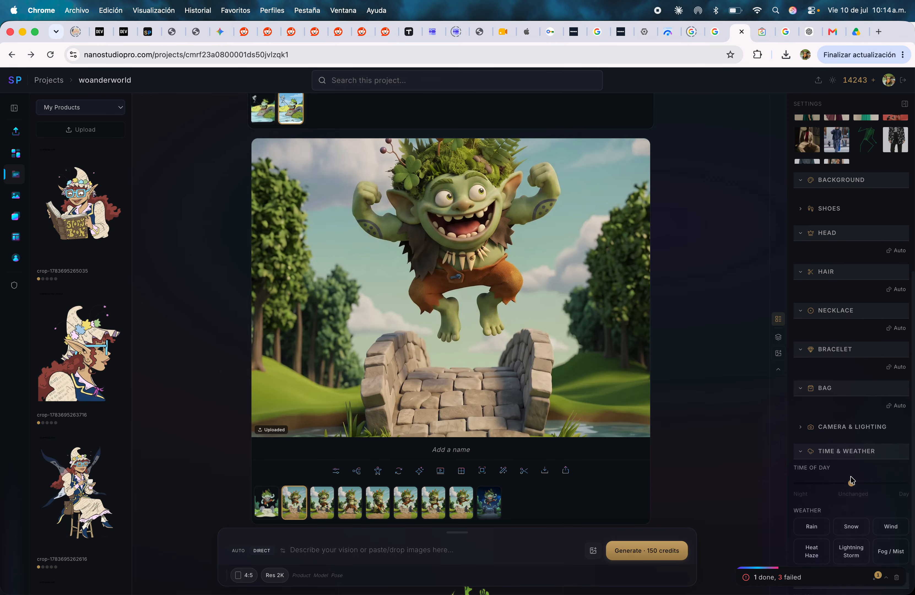
{"action": "left_click", "coordinate": [851, 427]}
{"action": "scroll", "coordinate": [860, 483], "scroll_direction": "down", "scroll_amount": 8}
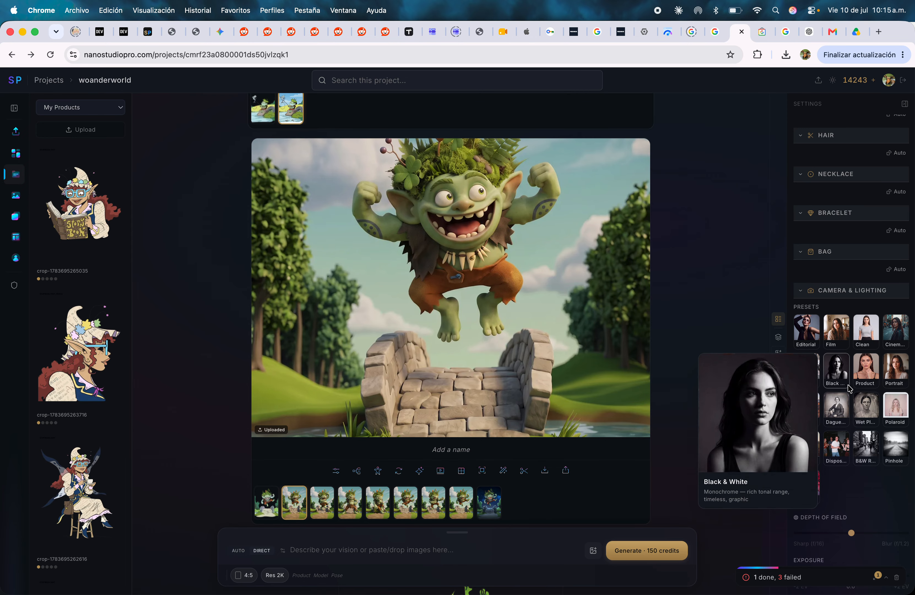
{"action": "left_click", "coordinate": [896, 328]}
Step: Add Firelight lighting at strength 8 and set the colour grading to contrast 32, saturation 25 and warmth 26
{"action": "scroll", "coordinate": [878, 531], "scroll_direction": "down", "scroll_amount": 13}
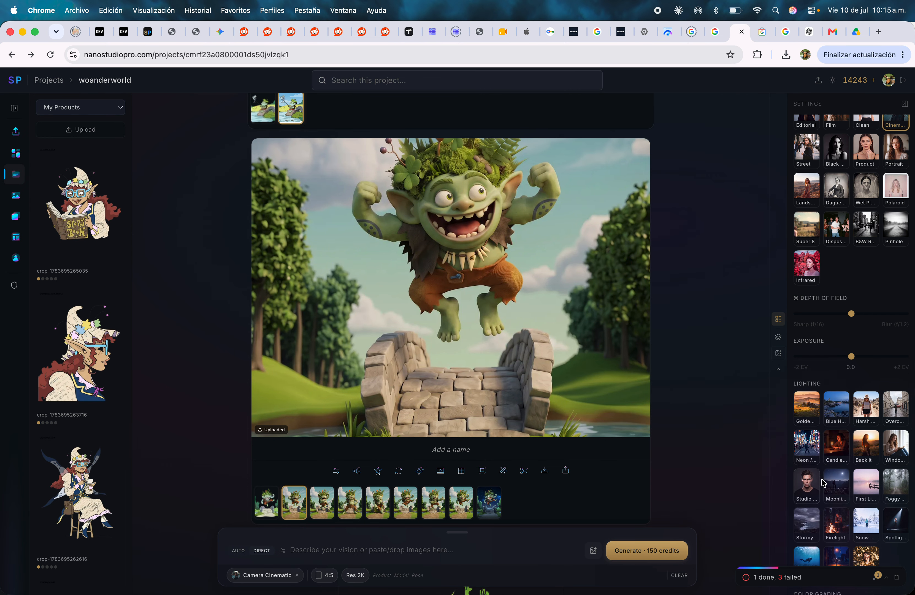
{"action": "left_click", "coordinate": [841, 529]}
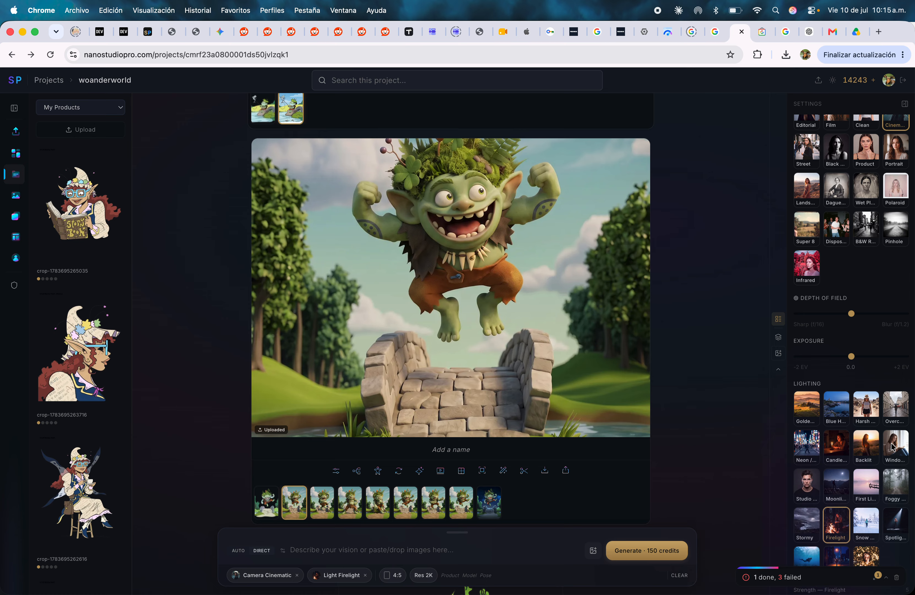
{"action": "scroll", "coordinate": [830, 371], "scroll_direction": "down", "scroll_amount": 12}
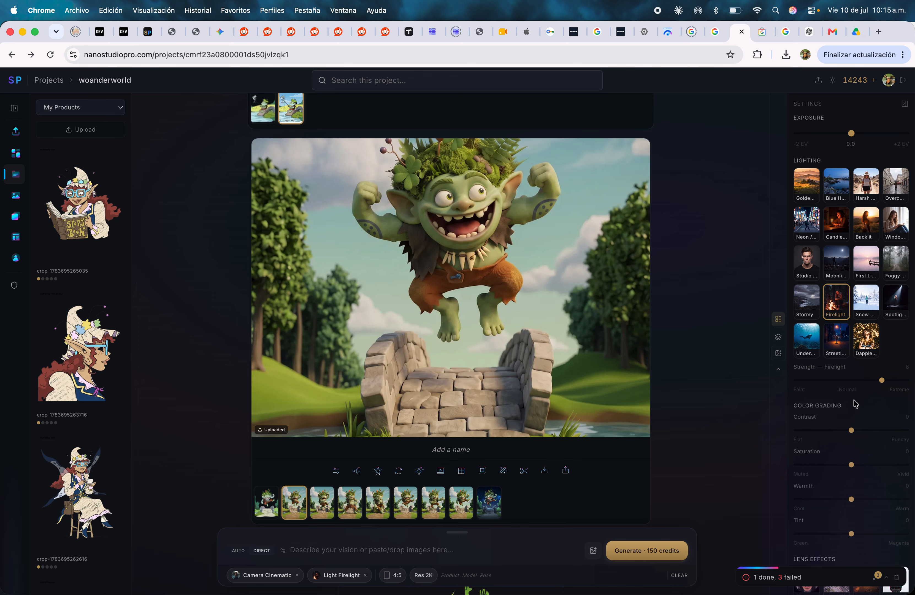
{"action": "left_click_drag", "start_coordinate": [857, 432], "coordinate": [886, 431]}
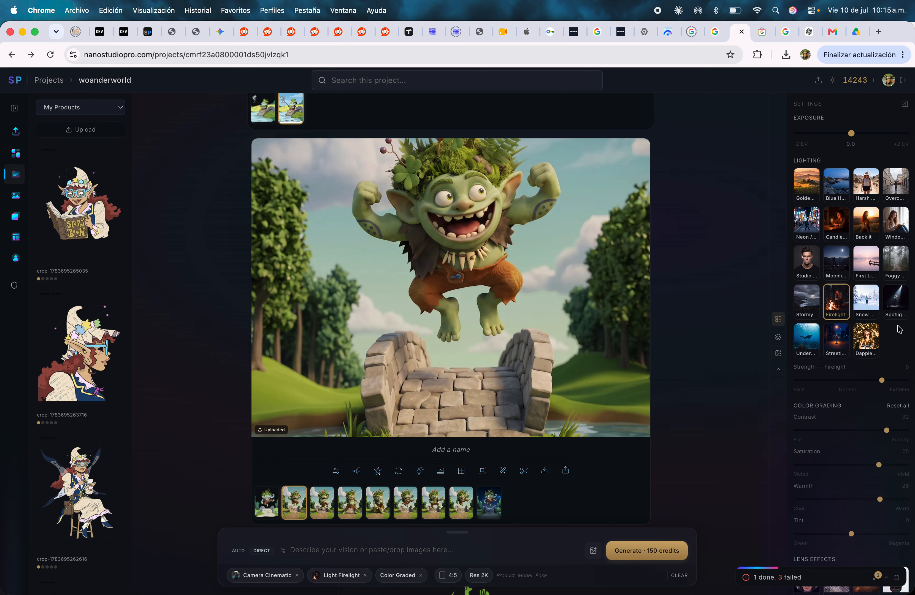
Step: Add the Snow on Lens effect and raise its strength to 8
{"action": "scroll", "coordinate": [884, 386], "scroll_direction": "down", "scroll_amount": 7}
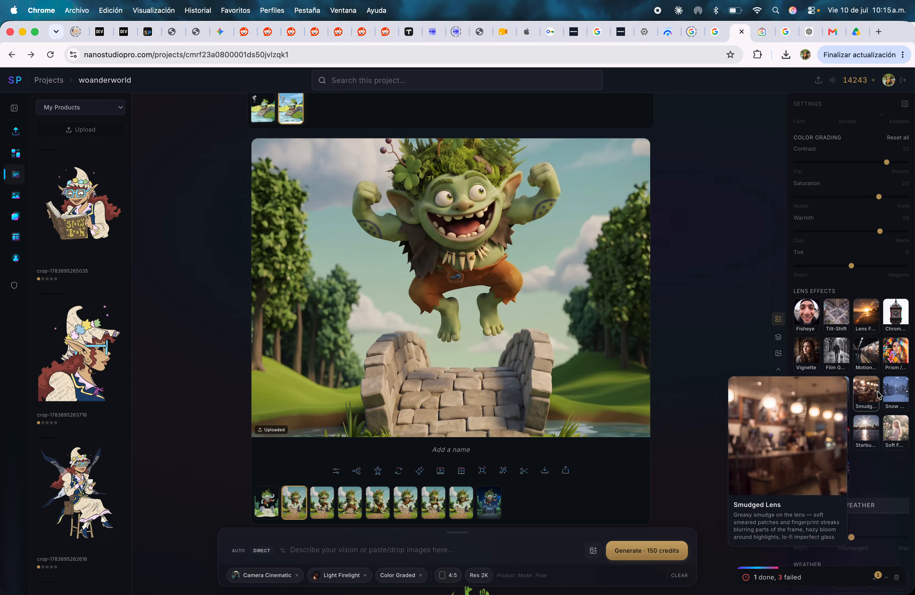
{"action": "left_click", "coordinate": [895, 392]}
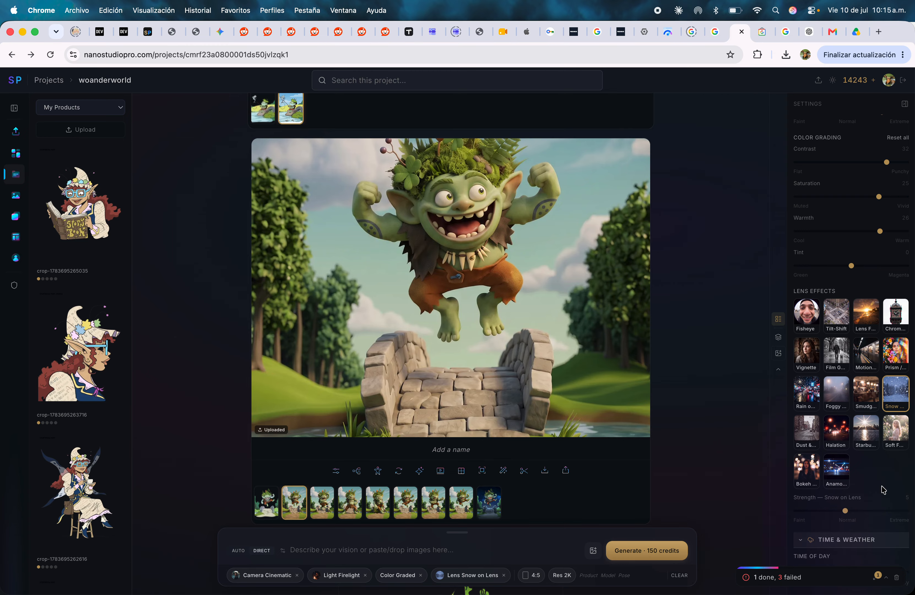
{"action": "scroll", "coordinate": [867, 473], "scroll_direction": "down", "scroll_amount": 3}
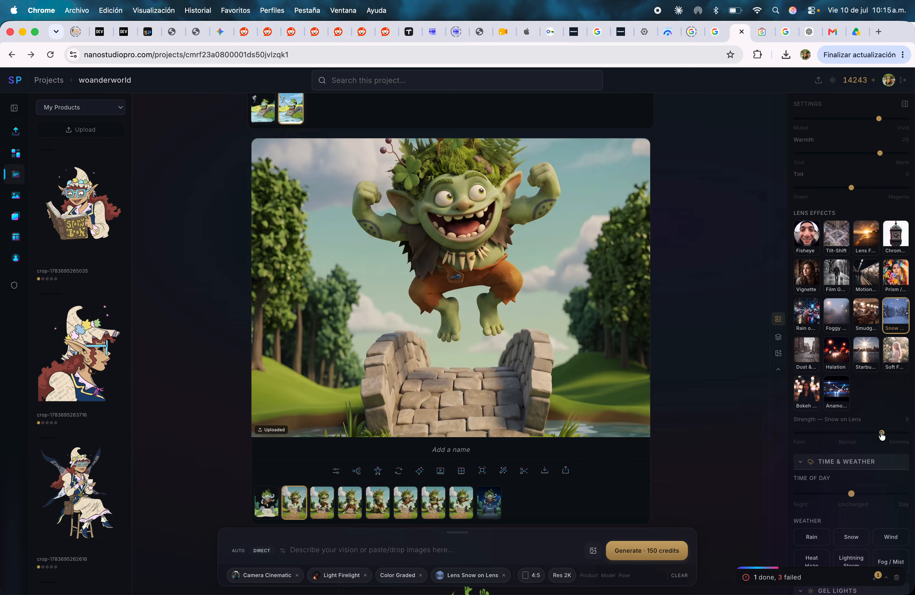
Step: Set the time of day fully to Day and turn on Snow as the weather
{"action": "scroll", "coordinate": [834, 510], "scroll_direction": "down", "scroll_amount": 2}
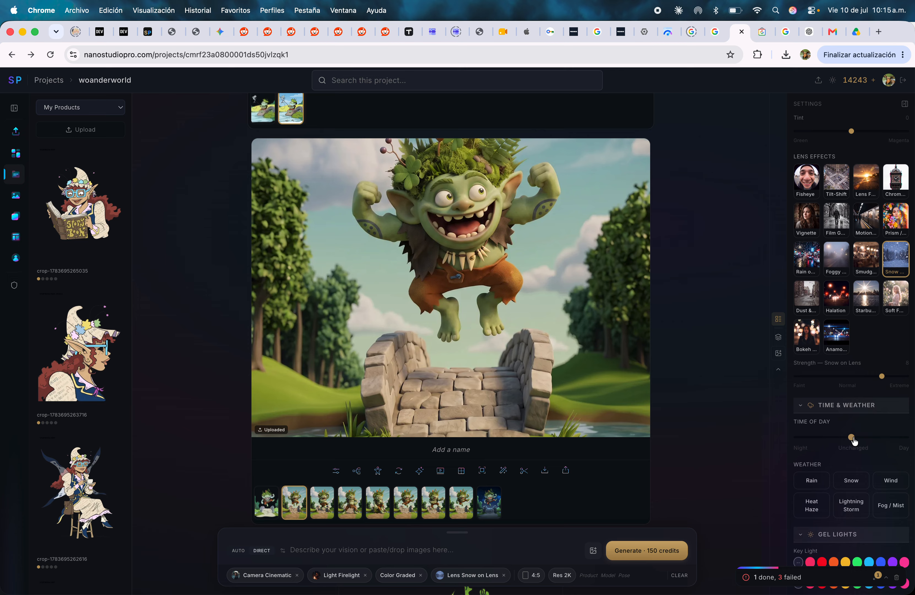
{"action": "left_click_drag", "start_coordinate": [852, 439], "coordinate": [900, 438]}
{"action": "left_click", "coordinate": [850, 487]}
{"action": "scroll", "coordinate": [852, 484], "scroll_direction": "down", "scroll_amount": 2}
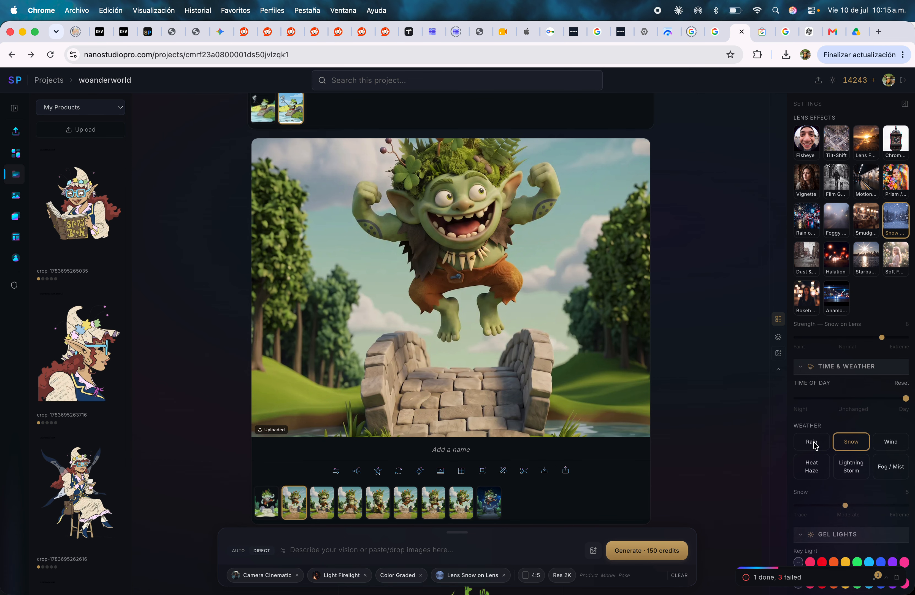
Step: Check the original troll drawing, apply a Restyle edit with the chosen camera, light and lens settings, and view the other troll variants
{"action": "mouse_move", "coordinate": [904, 230]}
{"action": "scroll", "coordinate": [865, 347], "scroll_direction": "up", "scroll_amount": 20}
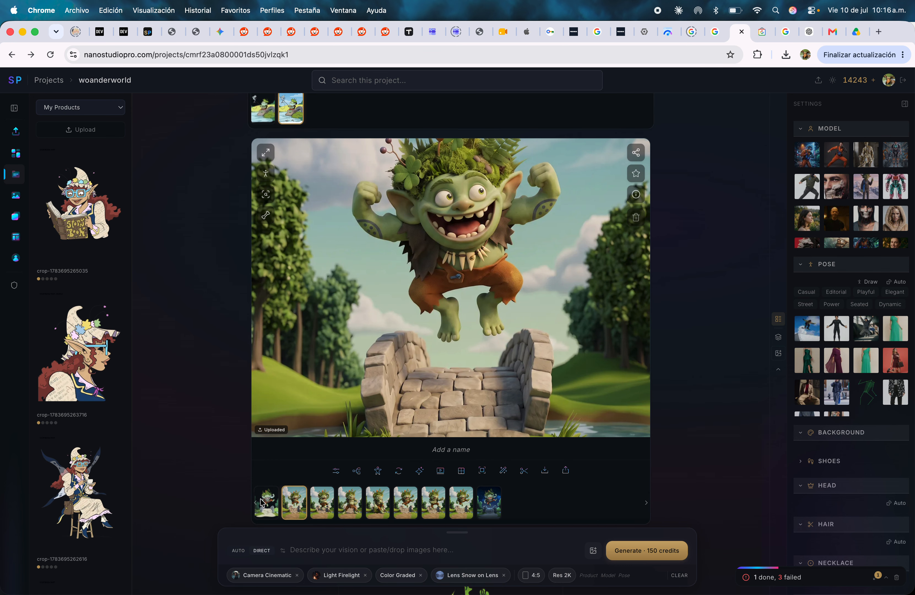
{"action": "left_click", "coordinate": [268, 503]}
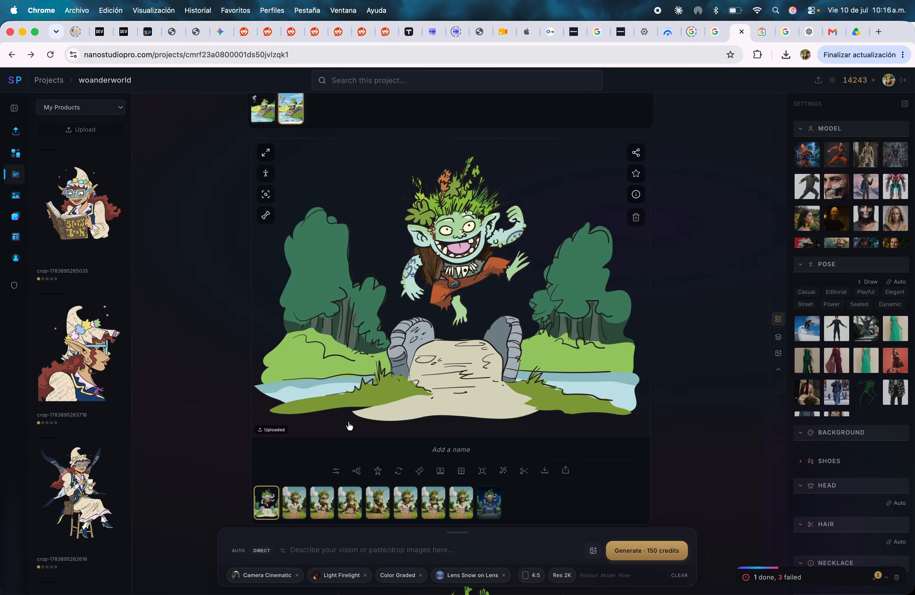
{"action": "left_click", "coordinate": [295, 502]}
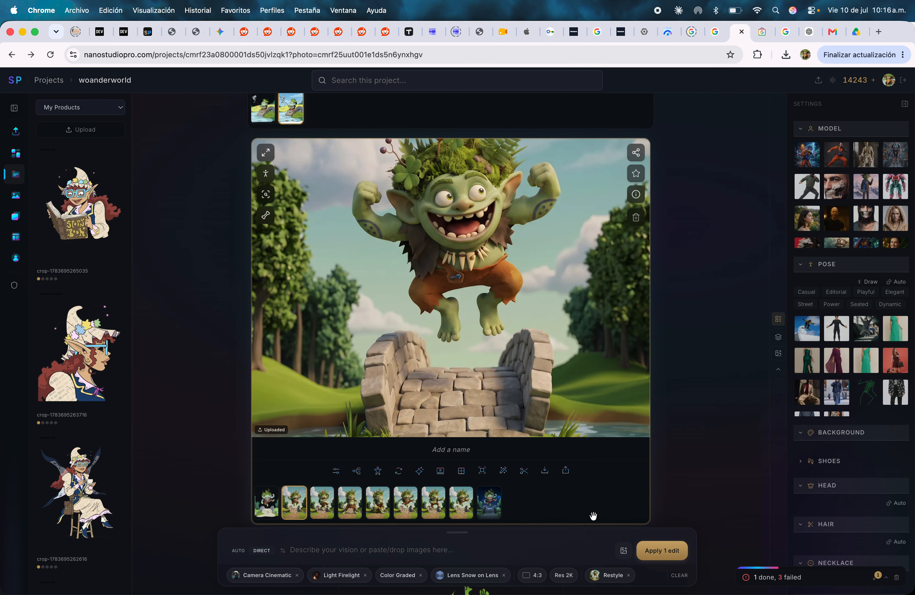
{"action": "left_click", "coordinate": [660, 551]}
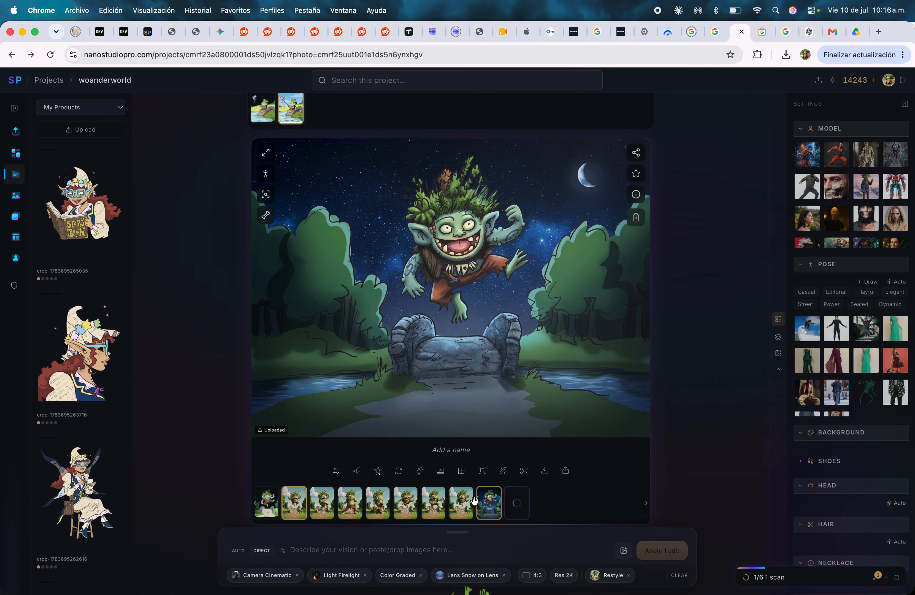
{"action": "left_click", "coordinate": [321, 503]}
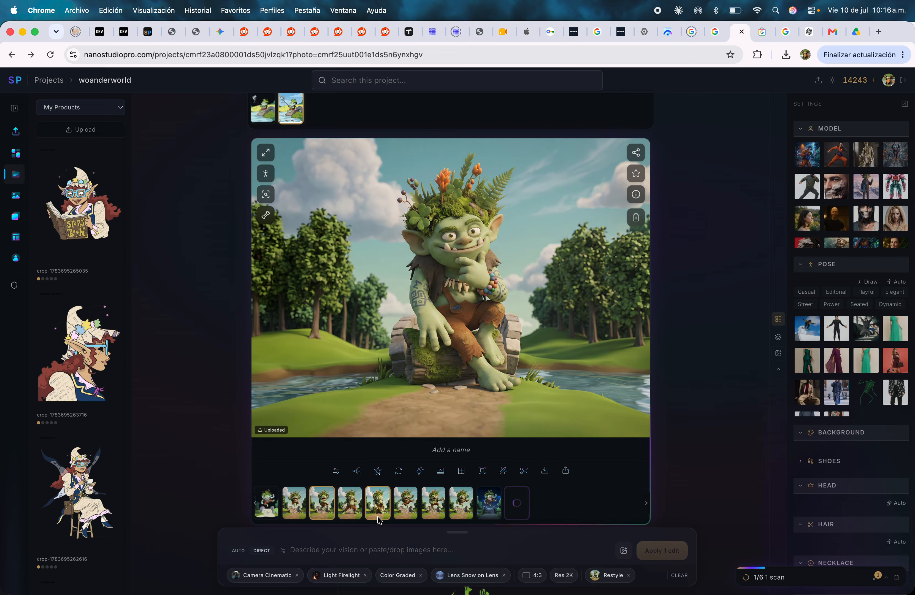
{"action": "left_click", "coordinate": [357, 513]}
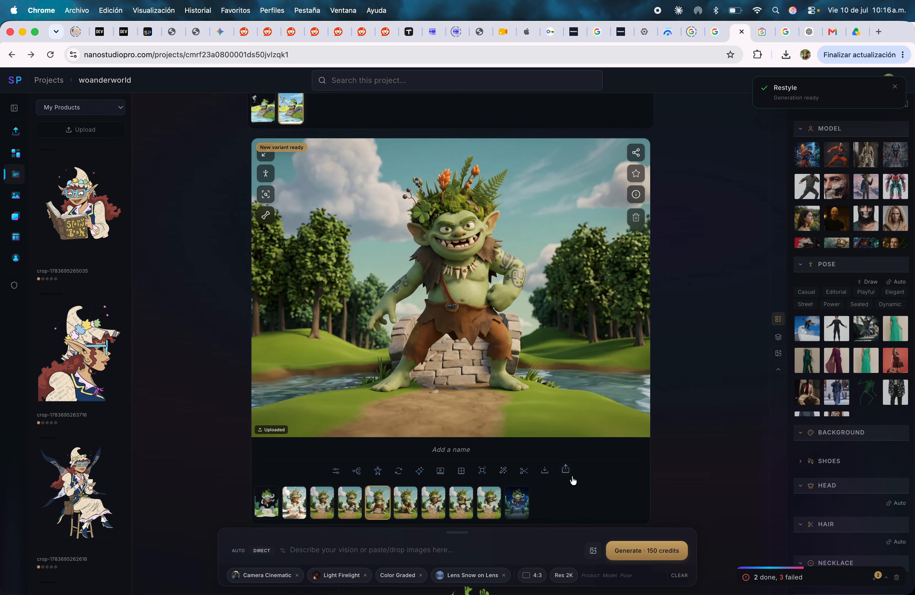
Step: Compare the seated troll and night-scene variants, then look at the jumping troll in the pose editor and leave without regenerating
{"action": "left_click", "coordinate": [292, 504]}
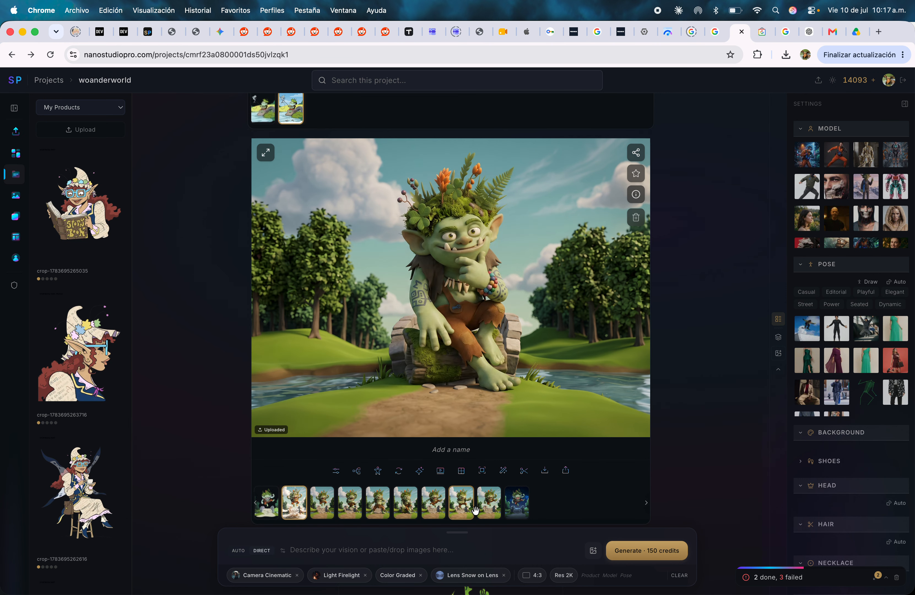
{"action": "left_click", "coordinate": [516, 502]}
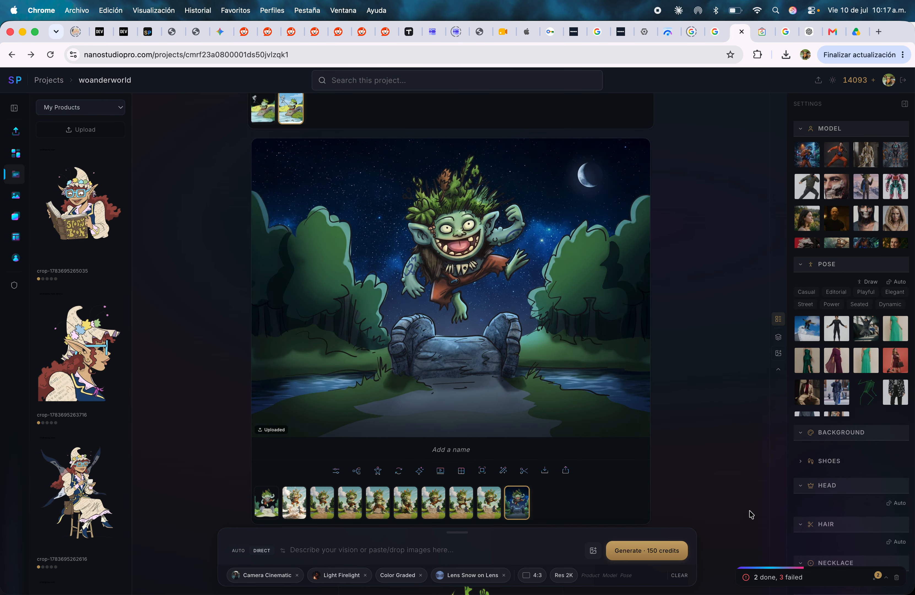
{"action": "left_click", "coordinate": [516, 295]}
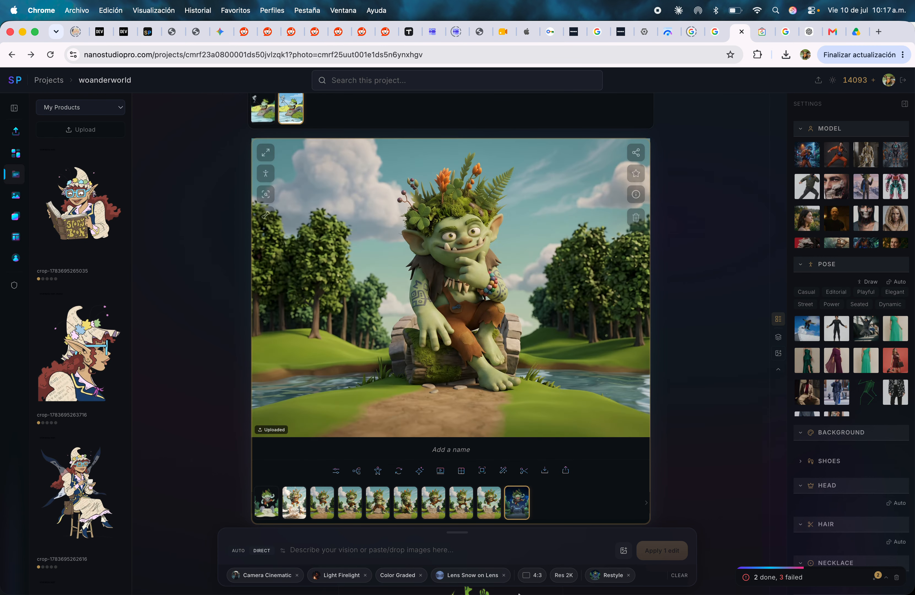
{"action": "left_click", "coordinate": [459, 360]}
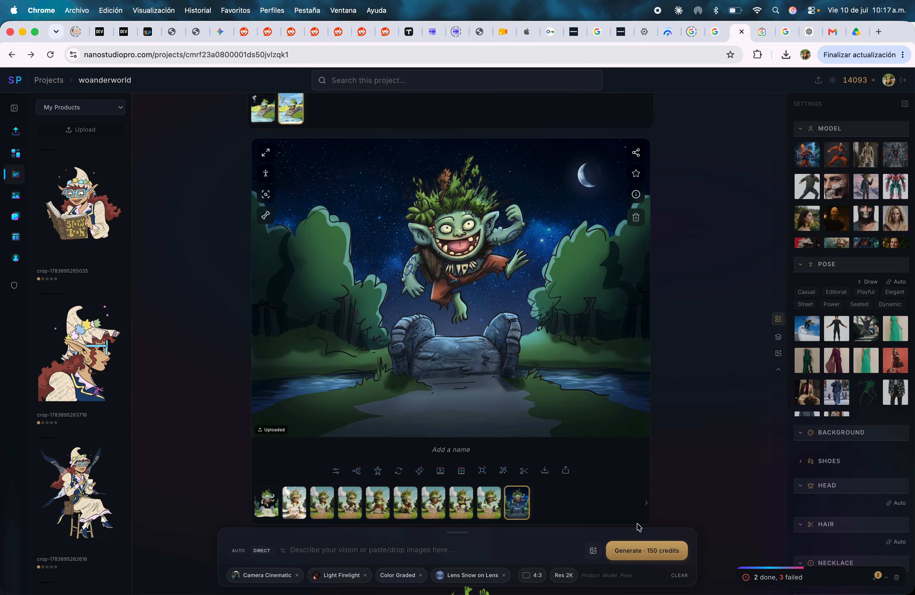
{"action": "left_click", "coordinate": [489, 513]}
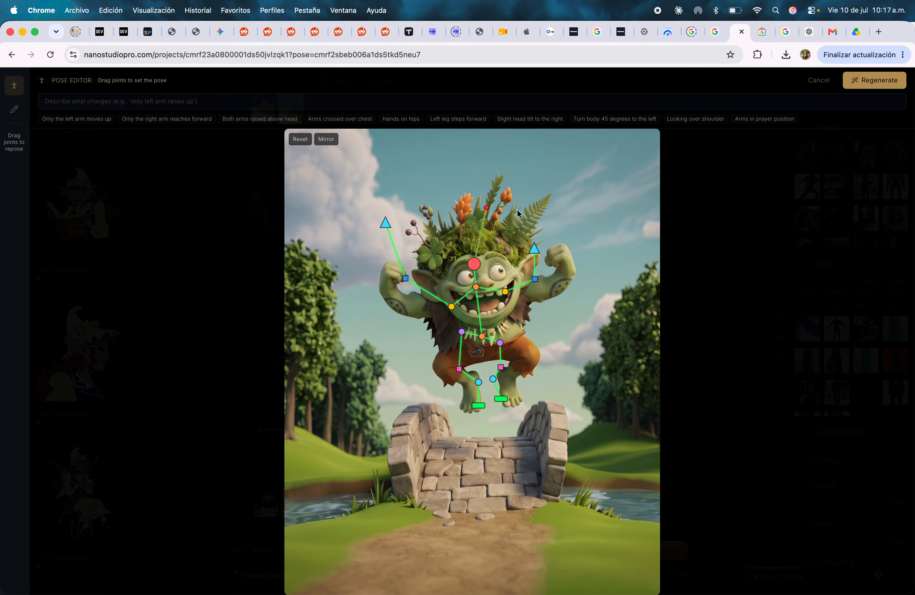
{"action": "left_click", "coordinate": [818, 79]}
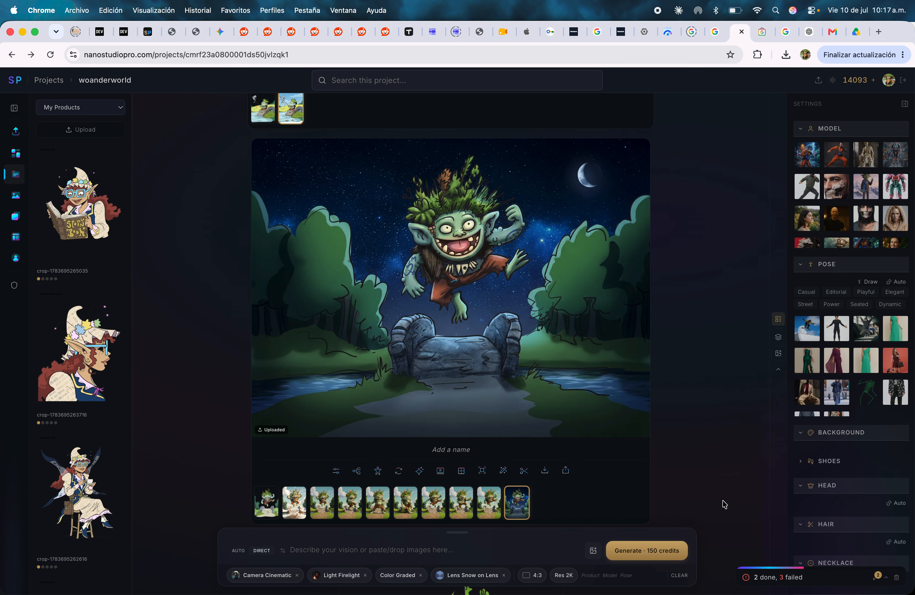
Step: Set the colour grading's contrast to 19 and saturation to -4 in the camera and lighting settings
{"action": "scroll", "coordinate": [887, 492], "scroll_direction": "down", "scroll_amount": 10}
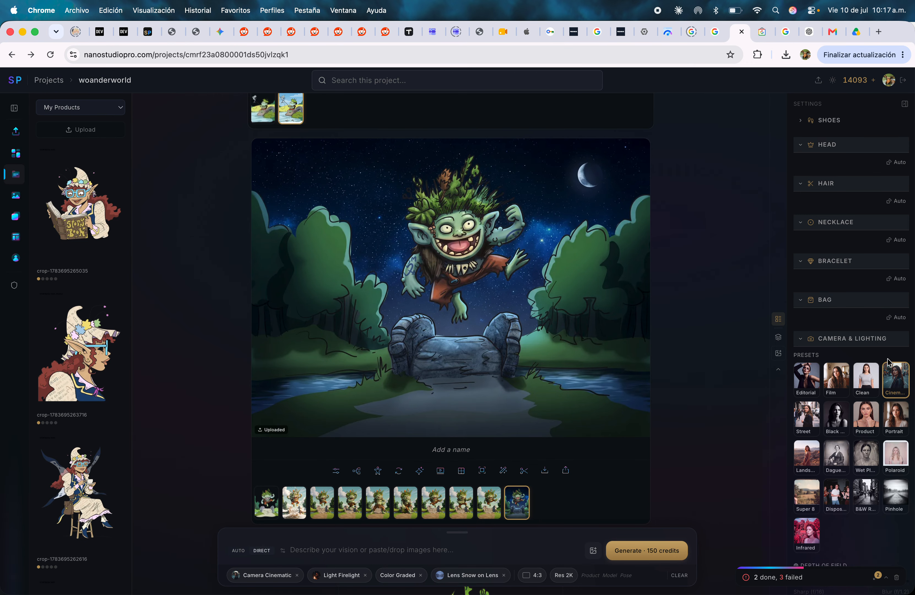
{"action": "scroll", "coordinate": [888, 362], "scroll_direction": "down", "scroll_amount": 8}
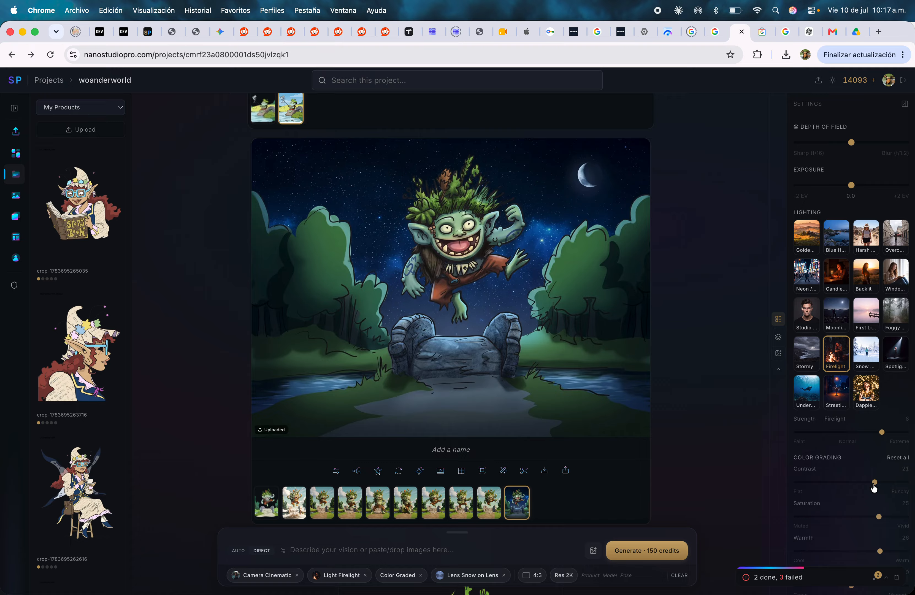
{"action": "left_click_drag", "start_coordinate": [849, 488], "coordinate": [863, 487]}
{"action": "left_click_drag", "start_coordinate": [867, 523], "coordinate": [844, 528]}
{"action": "scroll", "coordinate": [856, 515], "scroll_direction": "down", "scroll_amount": 3}
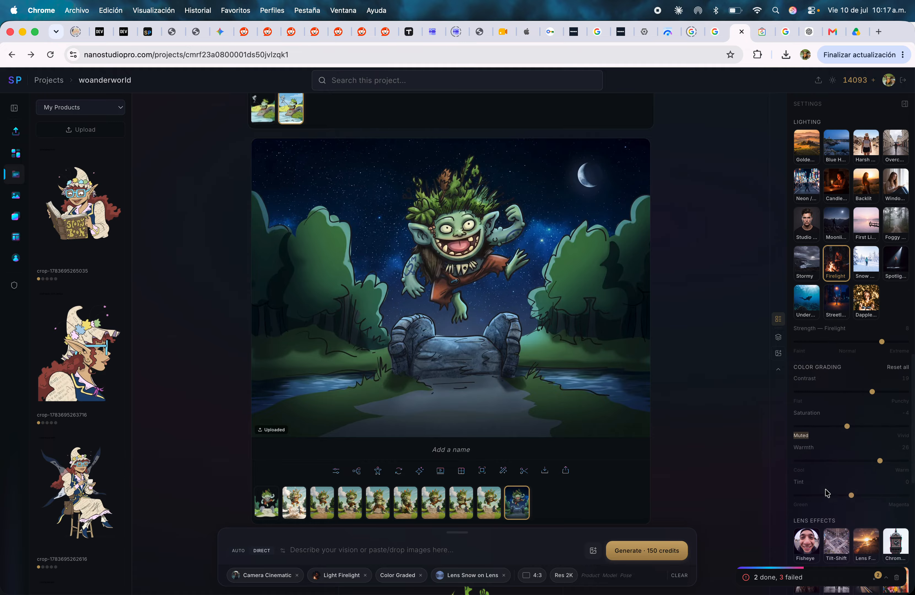
Step: Remove the Snow on Lens effect and check the time and weather settings
{"action": "scroll", "coordinate": [862, 495], "scroll_direction": "down", "scroll_amount": 8}
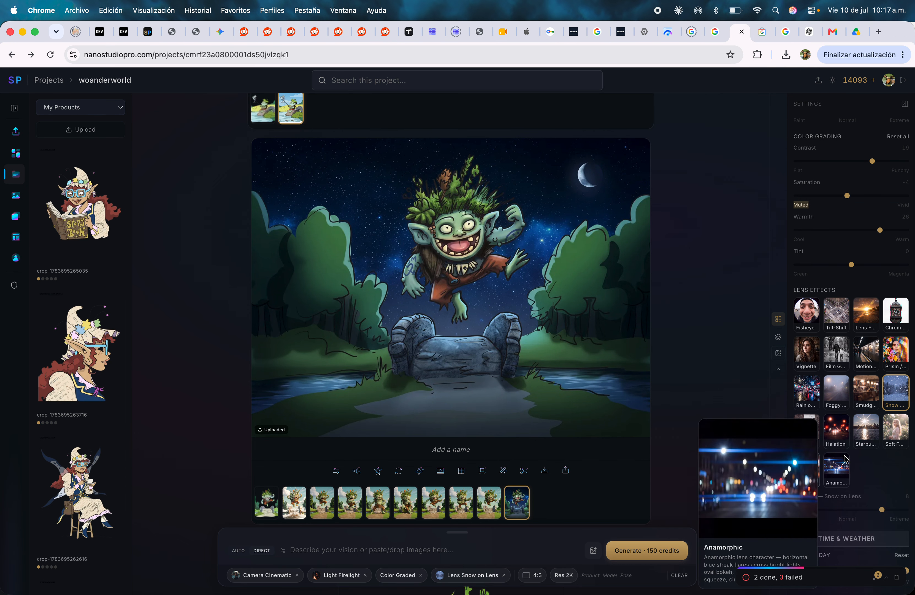
{"action": "left_click", "coordinate": [896, 391]}
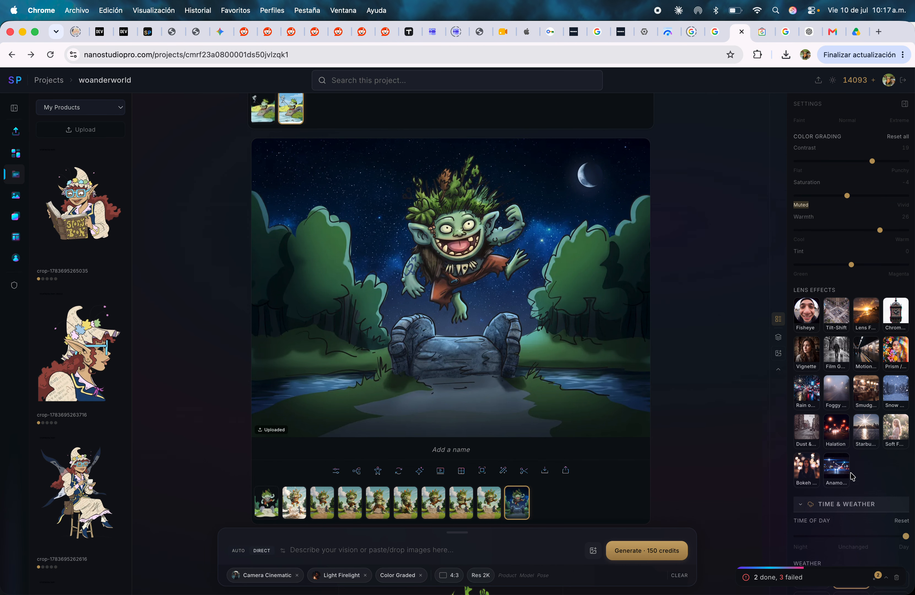
{"action": "scroll", "coordinate": [855, 464], "scroll_direction": "down", "scroll_amount": 5}
{"action": "scroll", "coordinate": [855, 463], "scroll_direction": "up", "scroll_amount": 1}
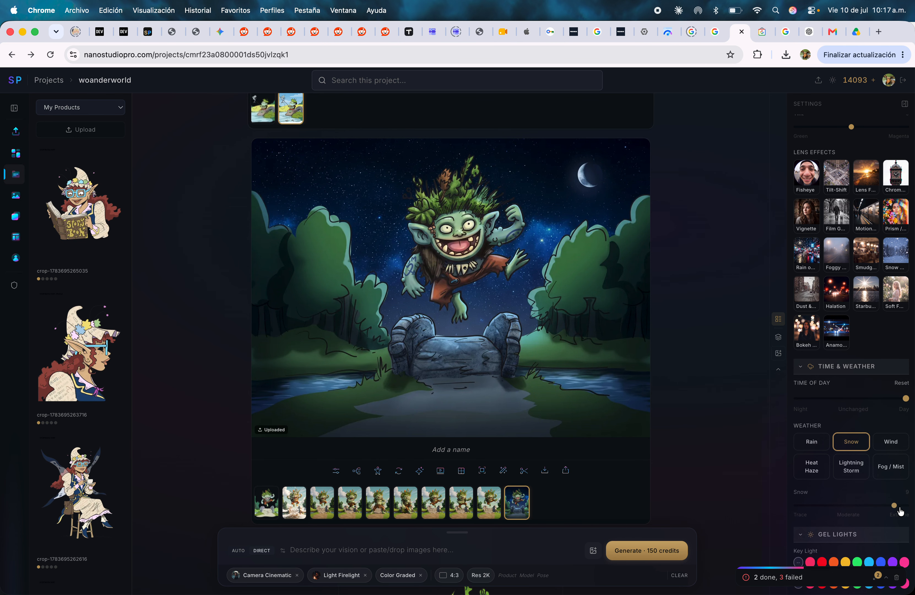
{"action": "scroll", "coordinate": [856, 349], "scroll_direction": "up", "scroll_amount": 10}
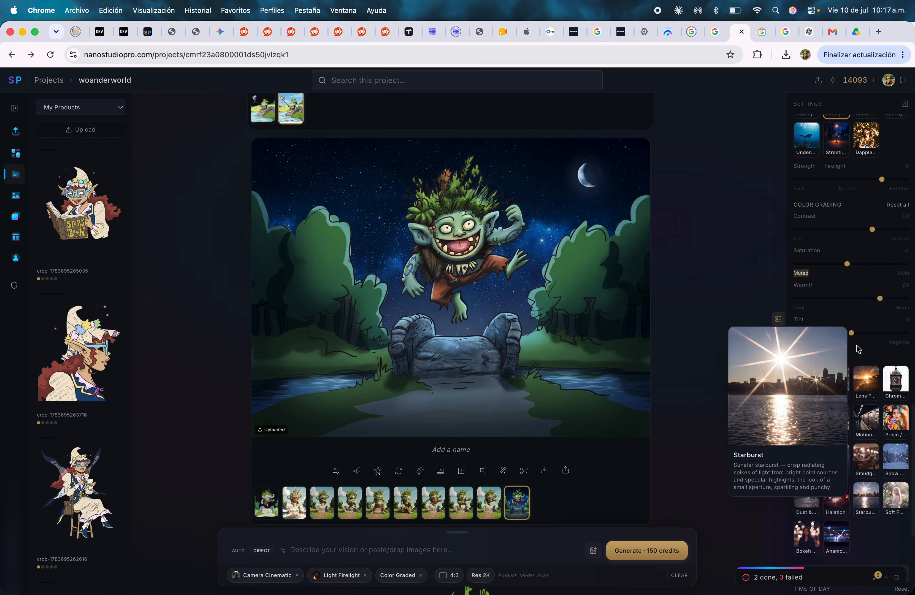
Step: Set the lighting to Firelight and apply the restyle edit to the night-time image of the jumping troll
{"action": "left_click", "coordinate": [866, 293]}
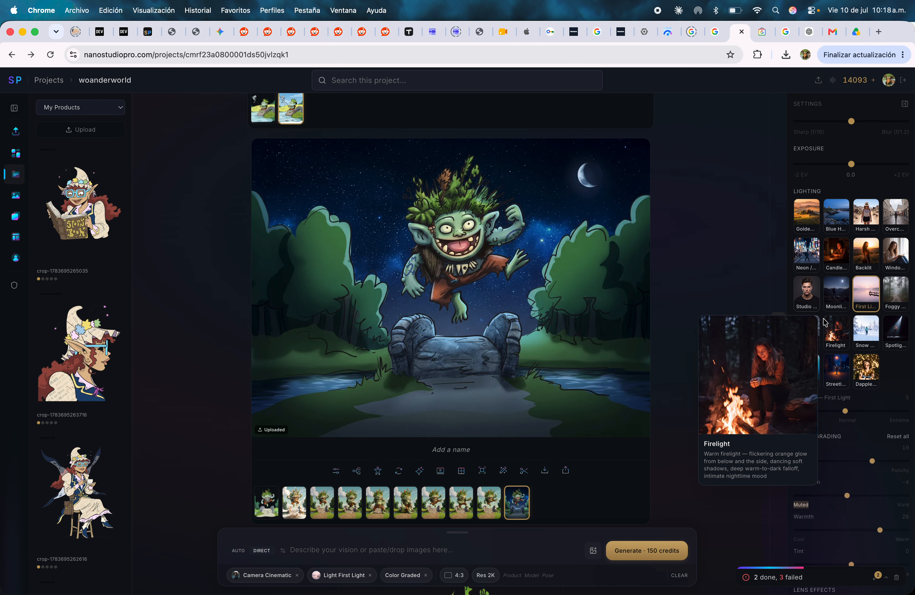
{"action": "left_click", "coordinate": [836, 332]}
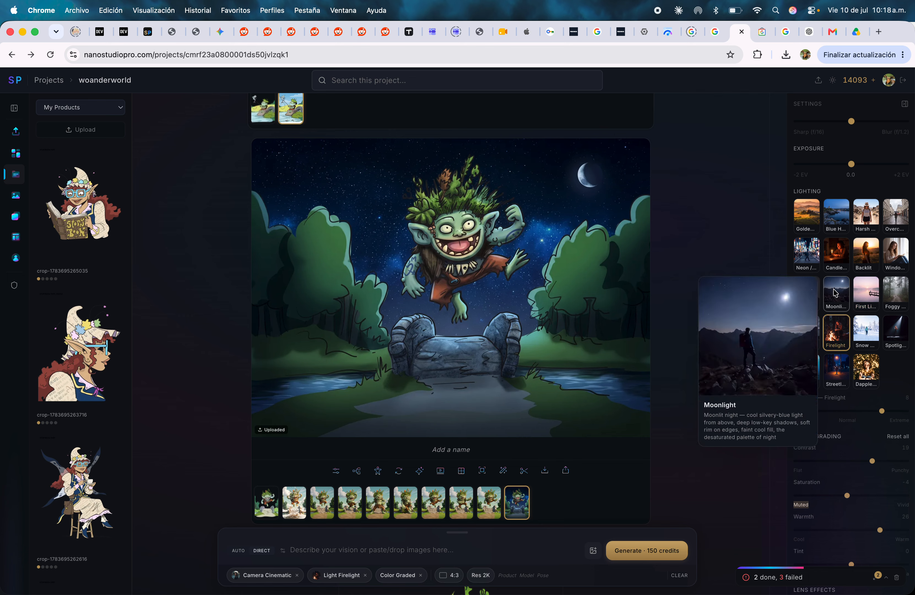
{"action": "scroll", "coordinate": [861, 541], "scroll_direction": "down", "scroll_amount": 5}
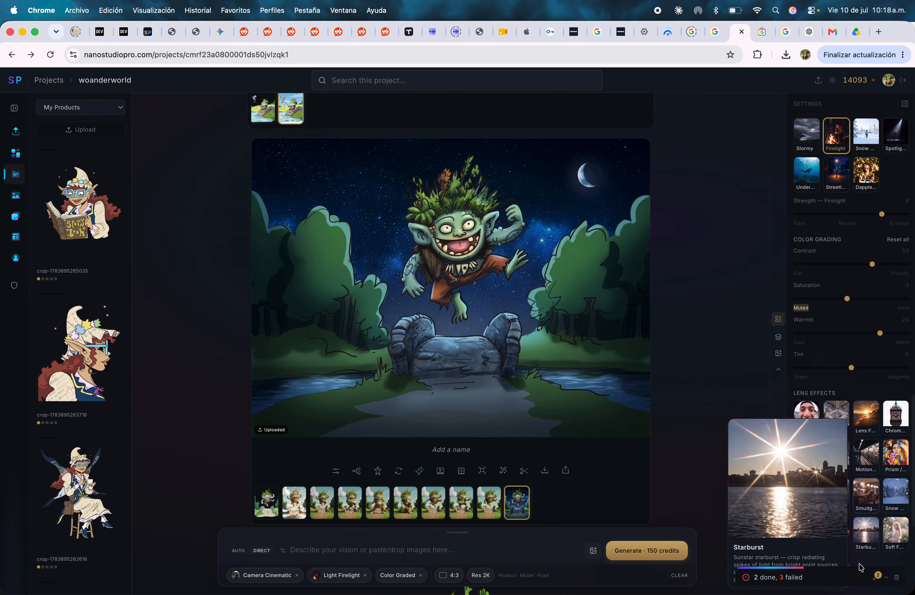
{"action": "scroll", "coordinate": [860, 567], "scroll_direction": "down", "scroll_amount": 2}
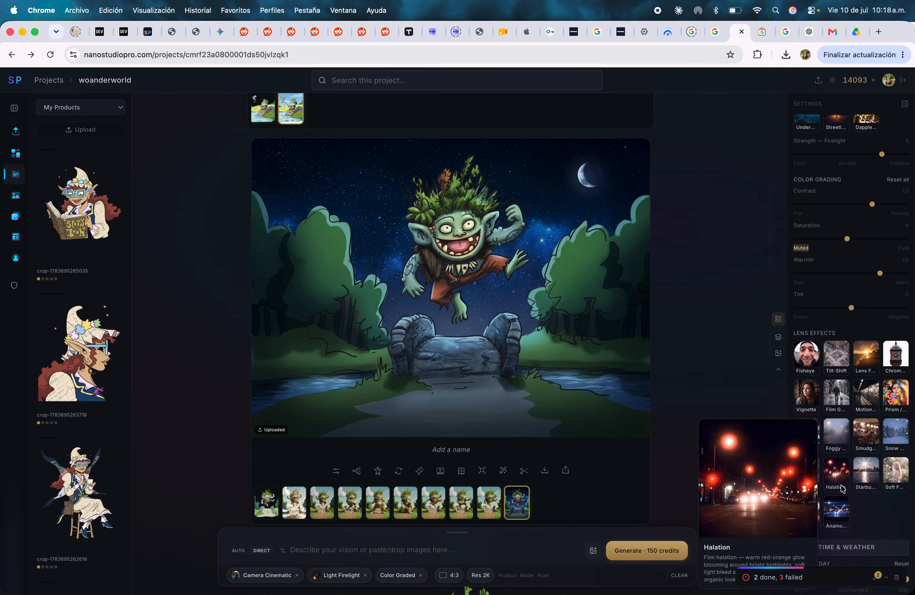
{"action": "scroll", "coordinate": [857, 498], "scroll_direction": "down", "scroll_amount": 5}
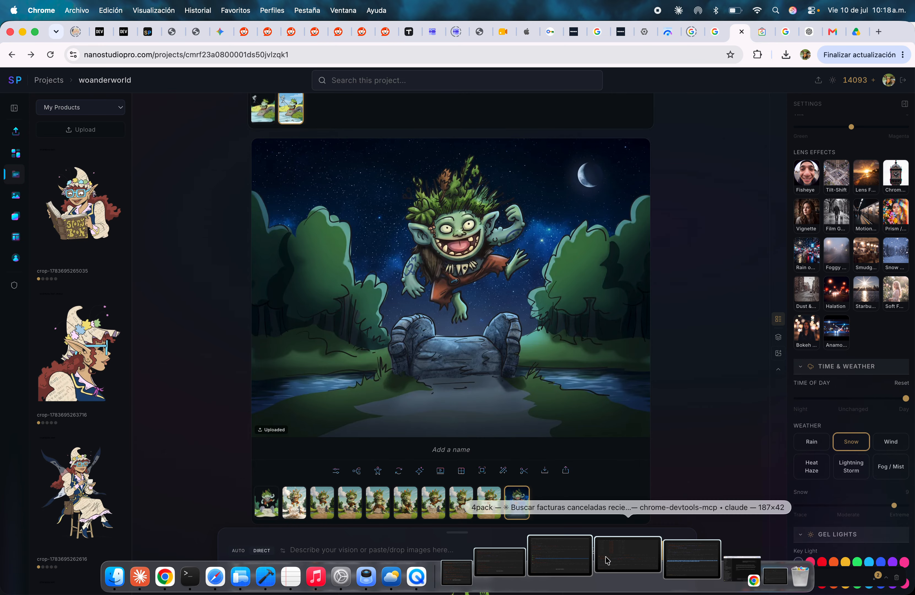
{"action": "left_click", "coordinate": [441, 472]}
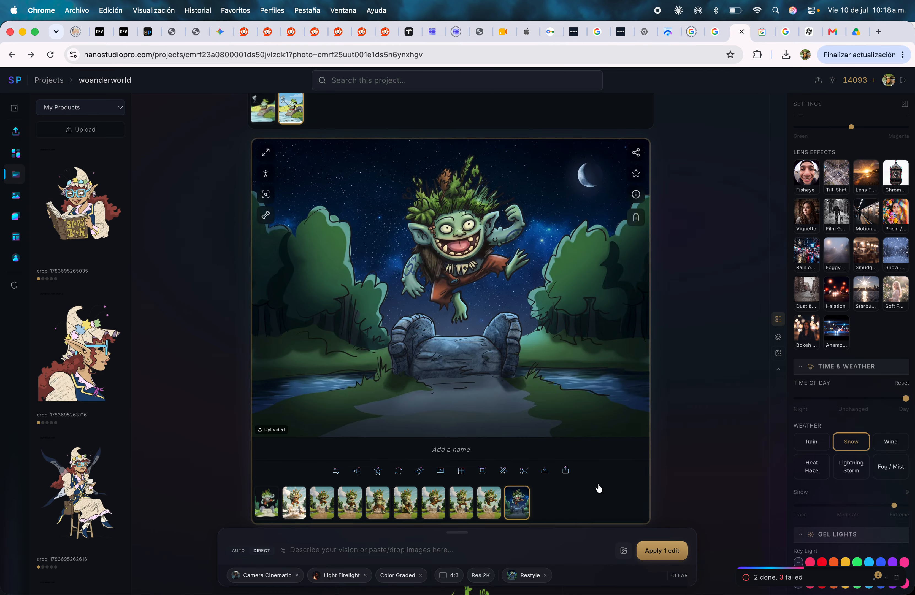
{"action": "left_click", "coordinate": [676, 555]}
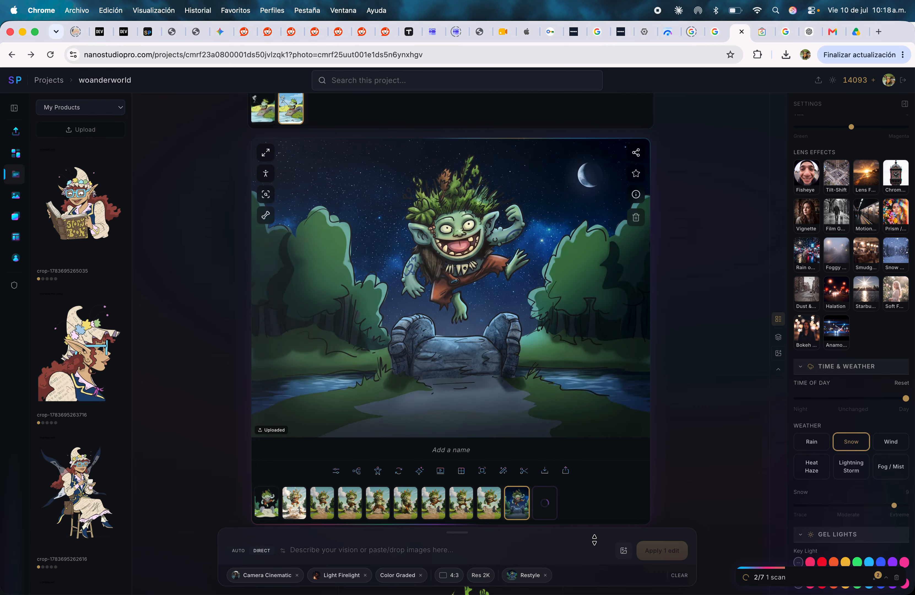
Step: Look through the project's other troll, fairy and forest images, and return to the restyled troll image
{"action": "scroll", "coordinate": [243, 433], "scroll_direction": "up", "scroll_amount": 15}
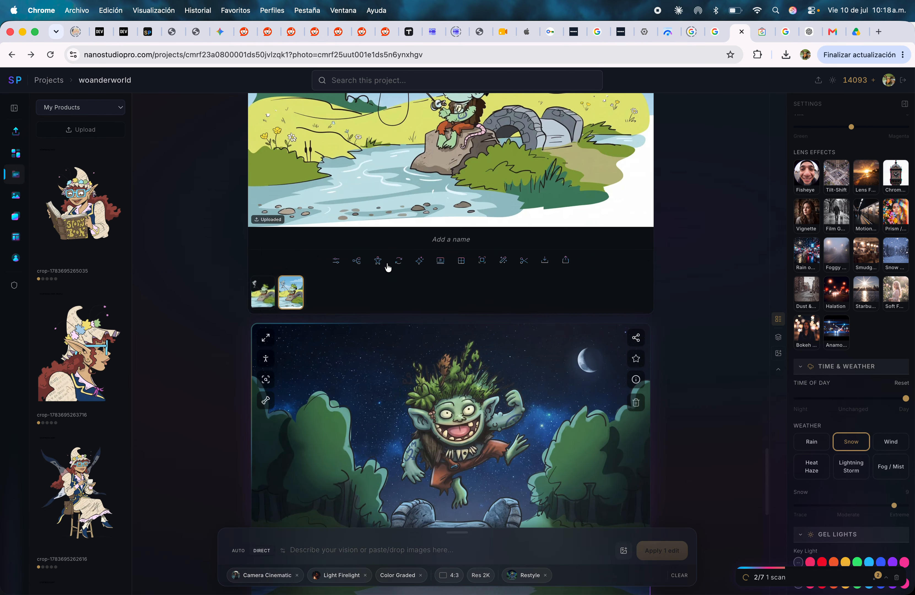
{"action": "scroll", "coordinate": [388, 267], "scroll_direction": "down", "scroll_amount": 7}
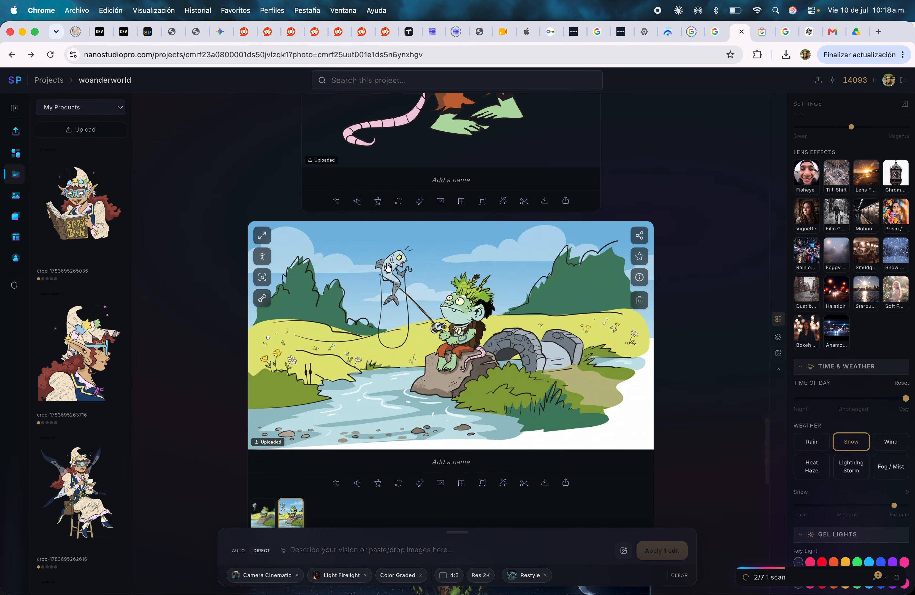
{"action": "scroll", "coordinate": [388, 266], "scroll_direction": "up", "scroll_amount": 10}
{"action": "scroll", "coordinate": [477, 310], "scroll_direction": "down", "scroll_amount": 6}
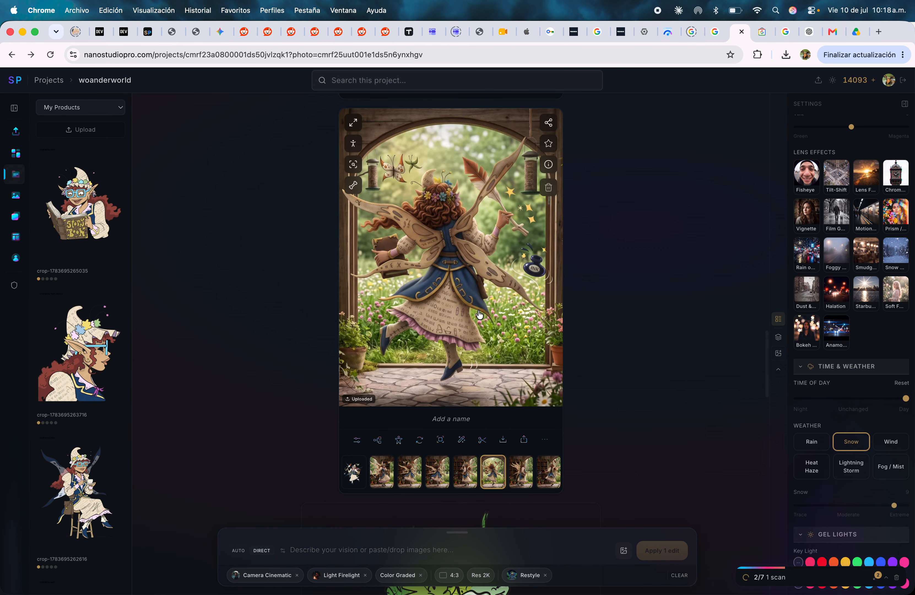
{"action": "scroll", "coordinate": [405, 244], "scroll_direction": "up", "scroll_amount": 15}
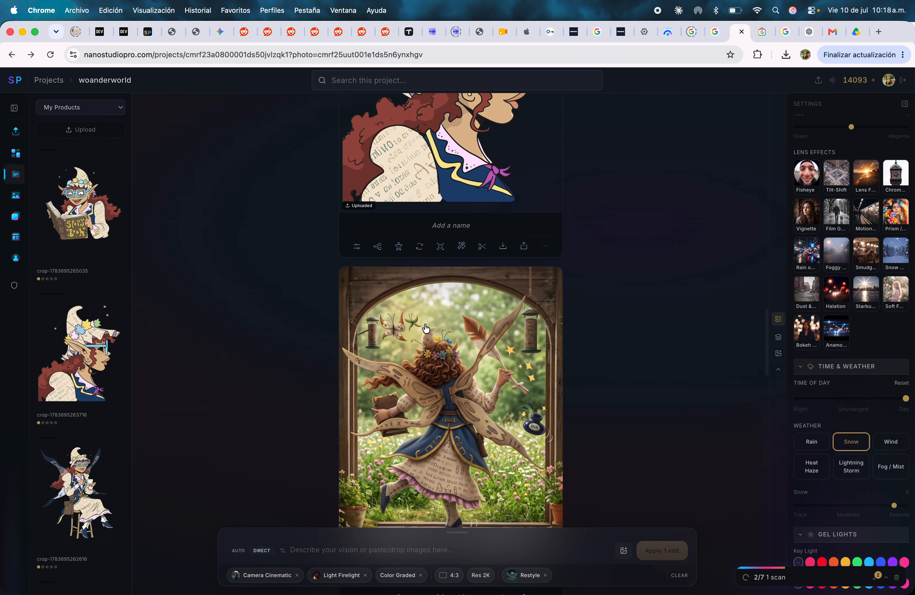
{"action": "scroll", "coordinate": [419, 331], "scroll_direction": "up", "scroll_amount": 15}
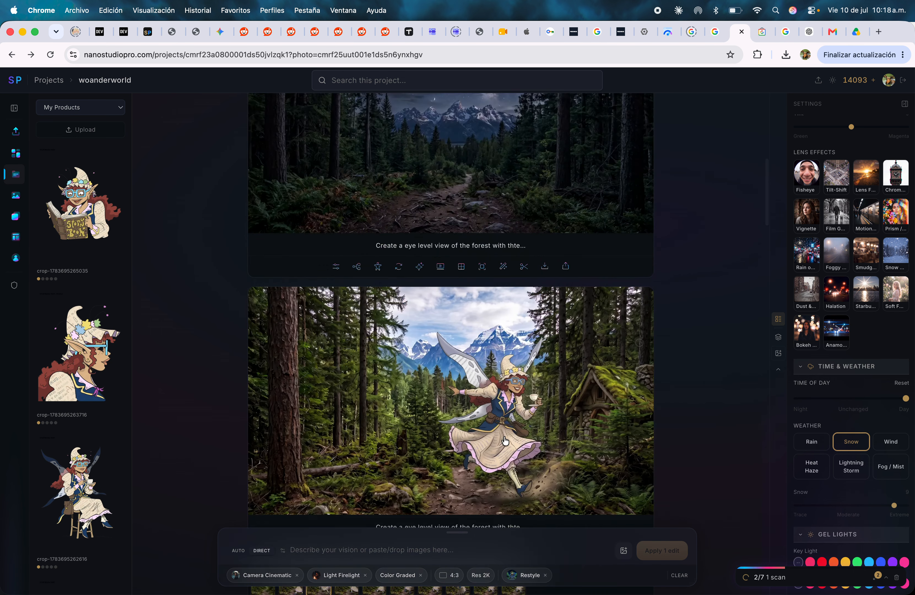
{"action": "scroll", "coordinate": [505, 440], "scroll_direction": "down", "scroll_amount": 8}
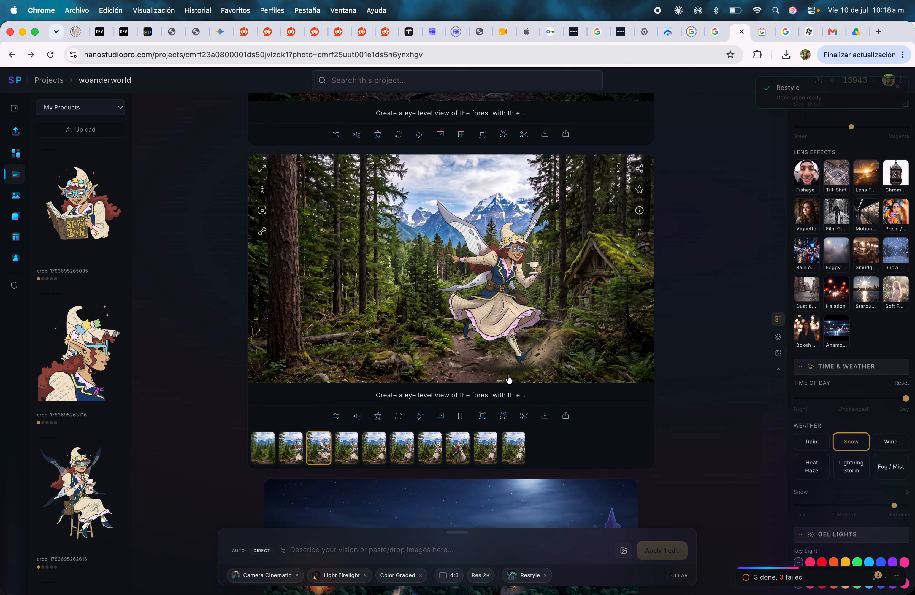
{"action": "scroll", "coordinate": [530, 283], "scroll_direction": "down", "scroll_amount": 20}
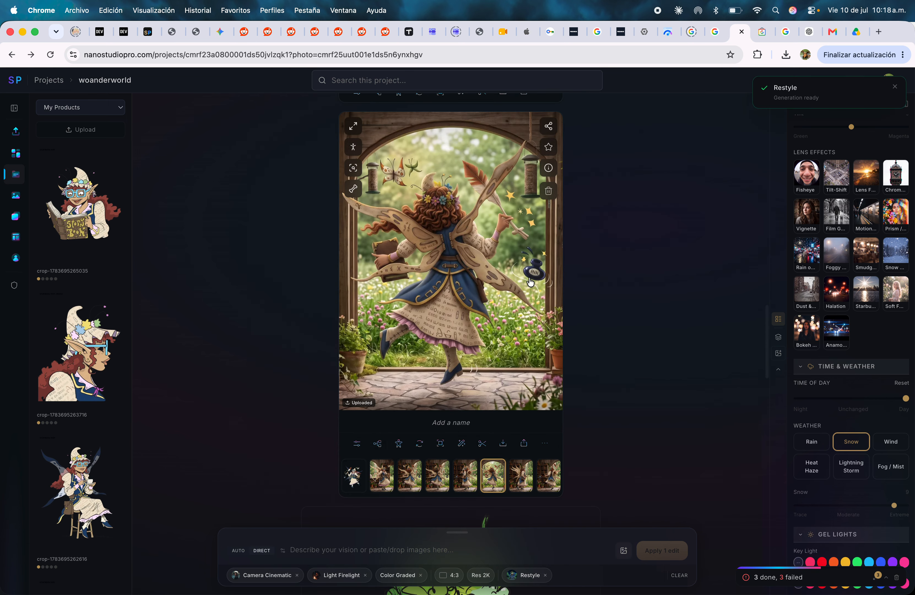
{"action": "scroll", "coordinate": [530, 283], "scroll_direction": "down", "scroll_amount": 20}
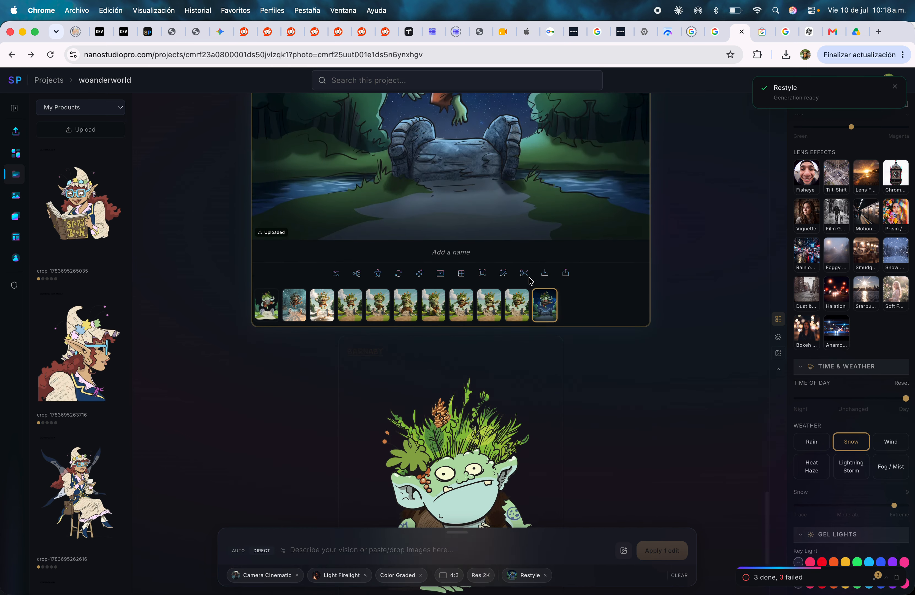
Step: Display the new snowy firelit version of the jumping troll and compare it with the night-time version
{"action": "left_click", "coordinate": [294, 284]}
{"action": "scroll", "coordinate": [548, 436], "scroll_direction": "up", "scroll_amount": 5}
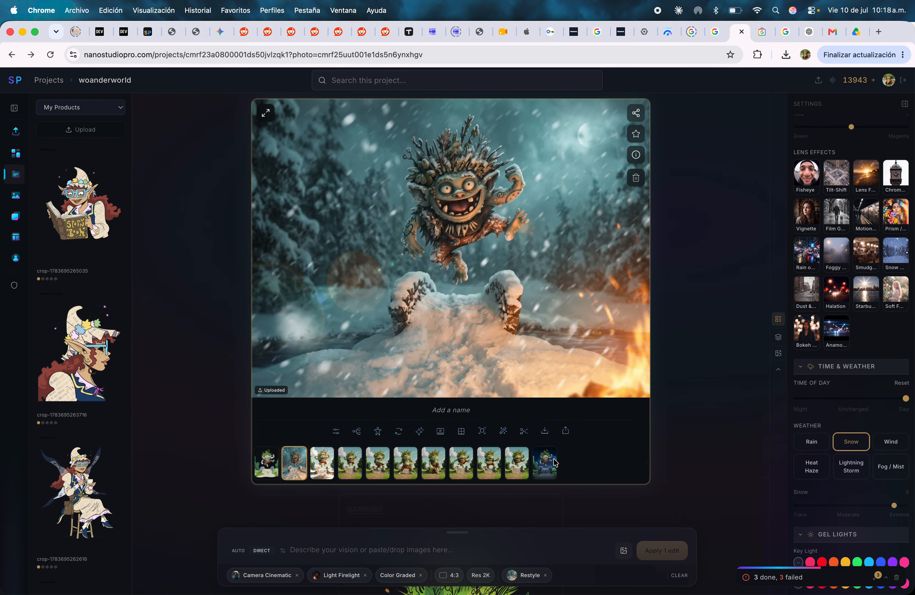
{"action": "left_click", "coordinate": [540, 458]}
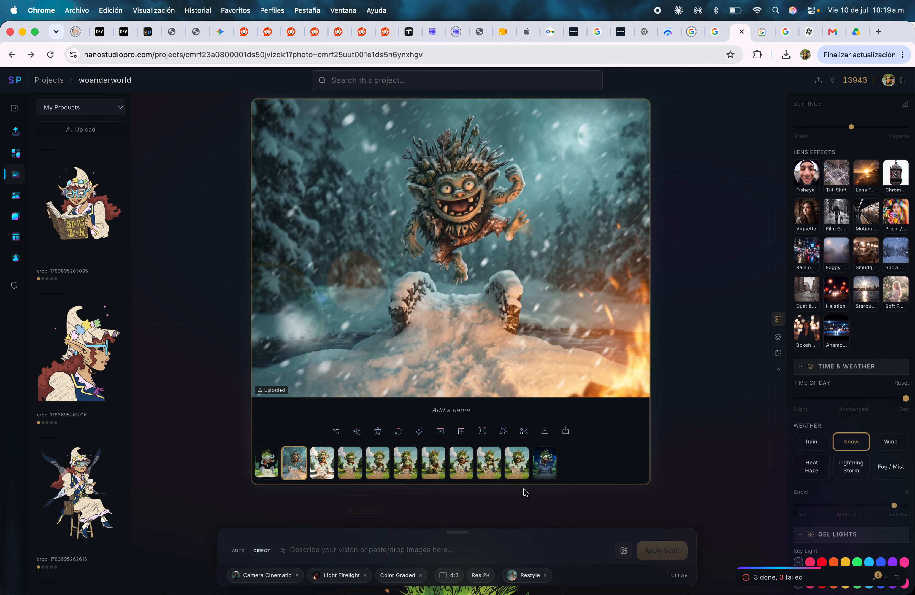
Step: With the standing 3D troll version shown, clear all pending edit settings and set the aspect ratio to 2:3
{"action": "left_click", "coordinate": [407, 469]}
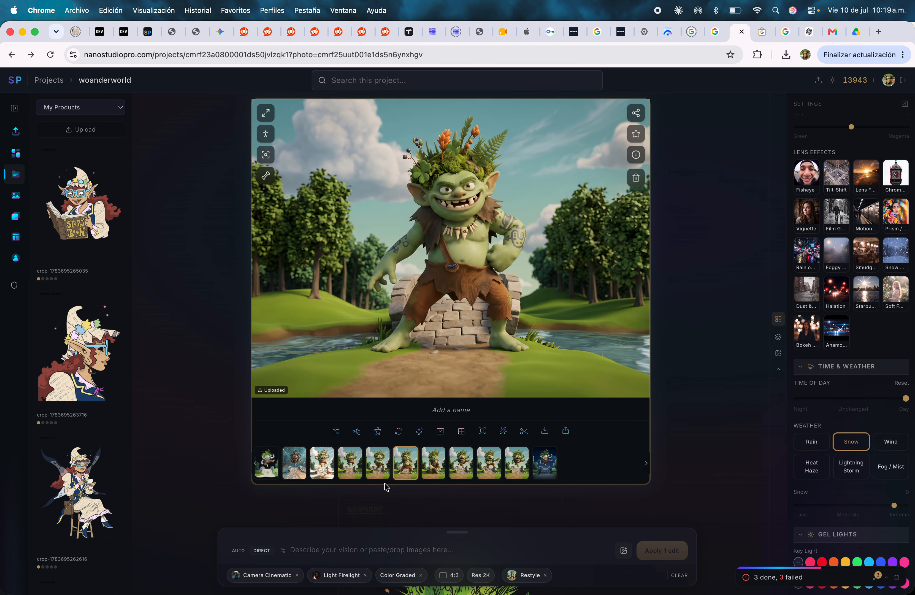
{"action": "left_click", "coordinate": [680, 574]}
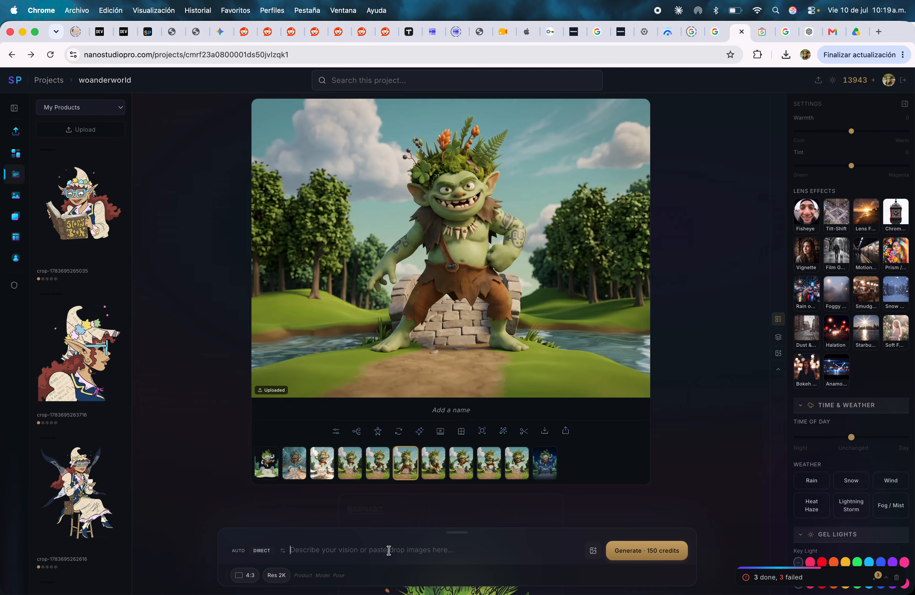
{"action": "left_click", "coordinate": [244, 574]}
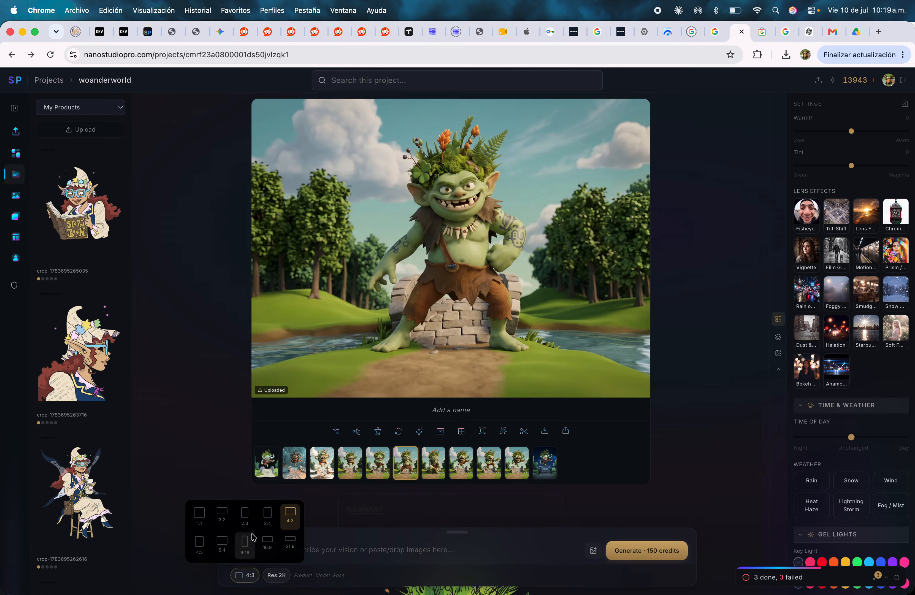
{"action": "left_click", "coordinate": [246, 516]}
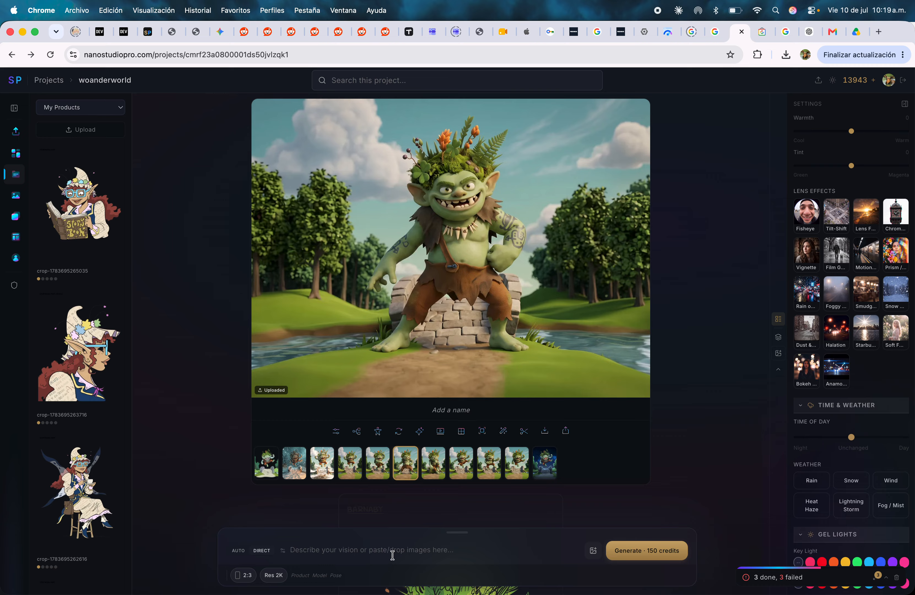
Step: Set up a 3:4 restyle of the 3D troll jumping with raised fists, using the prompt "put the charaqcter in a studio modeling"
{"action": "left_click", "coordinate": [378, 464]}
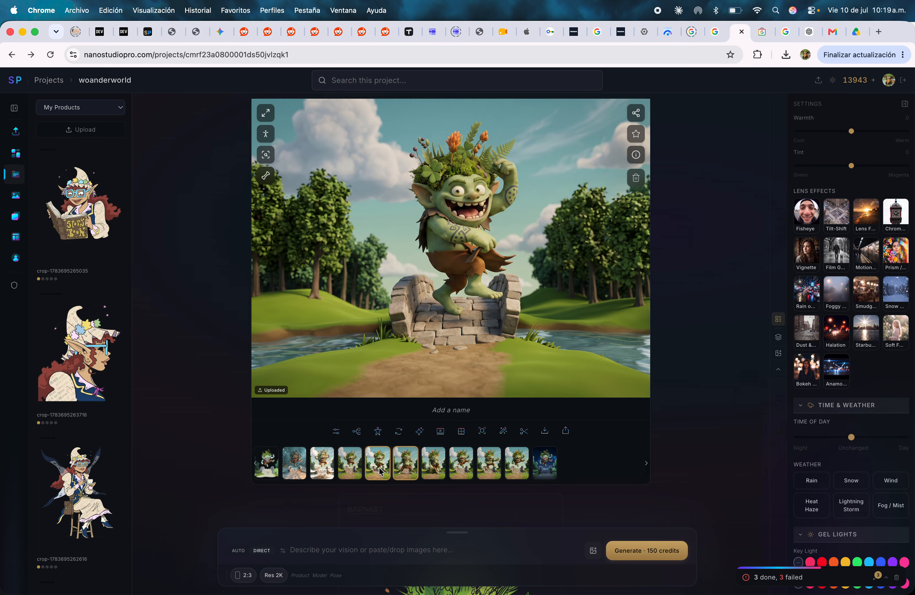
{"action": "left_click", "coordinate": [356, 469]}
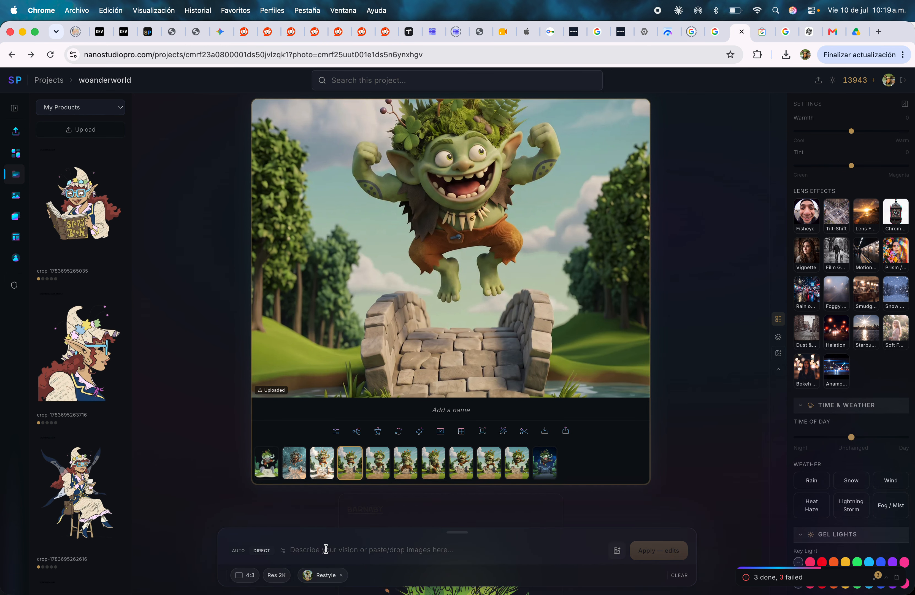
{"action": "left_click", "coordinate": [250, 575]}
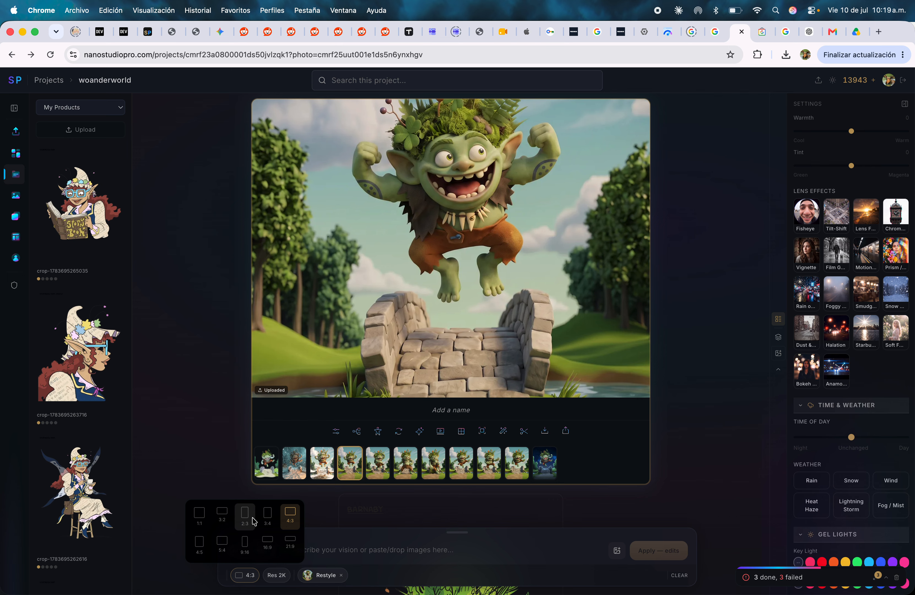
{"action": "left_click", "coordinate": [267, 516]}
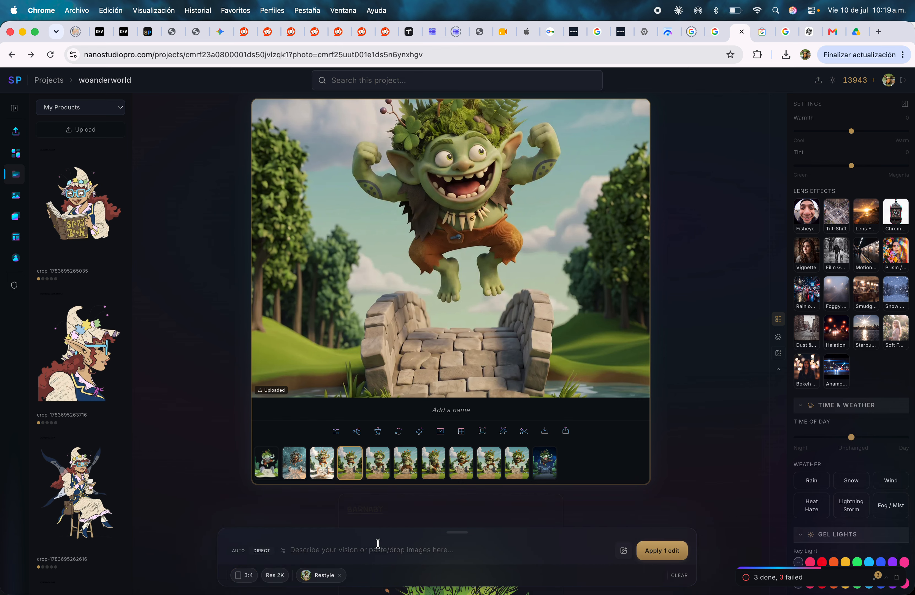
{"action": "left_click", "coordinate": [378, 543]}
{"action": "type", "text": "put"}
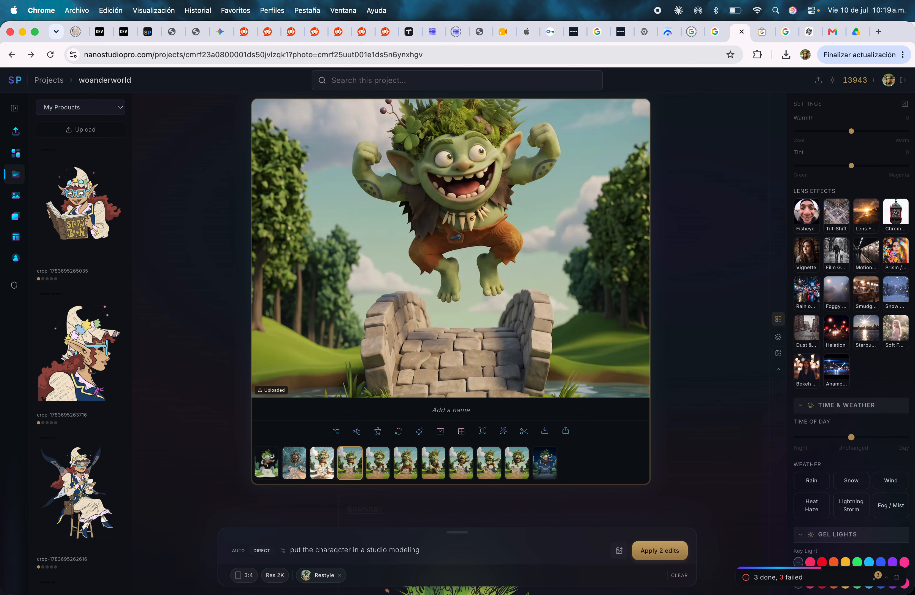
Step: Add the plain pink-to-purple gradient background plate to the troll restyle
{"action": "scroll", "coordinate": [826, 287], "scroll_direction": "up", "scroll_amount": 8}
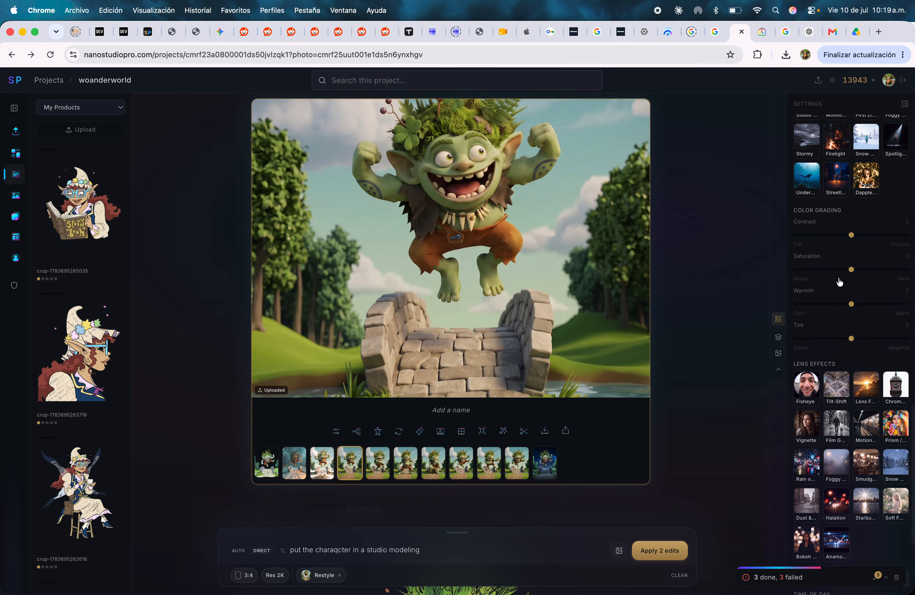
{"action": "scroll", "coordinate": [853, 329], "scroll_direction": "up", "scroll_amount": 7}
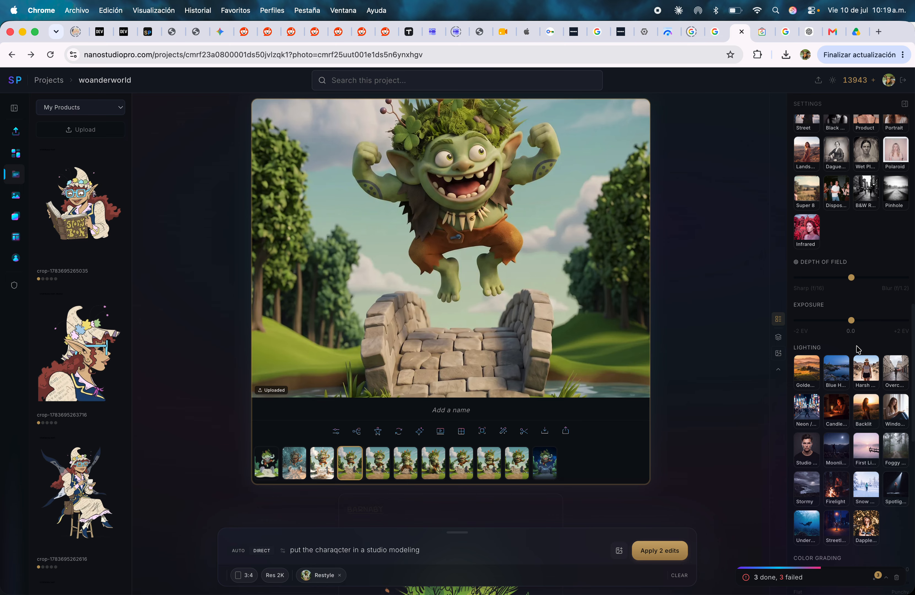
{"action": "scroll", "coordinate": [849, 252], "scroll_direction": "up", "scroll_amount": 10}
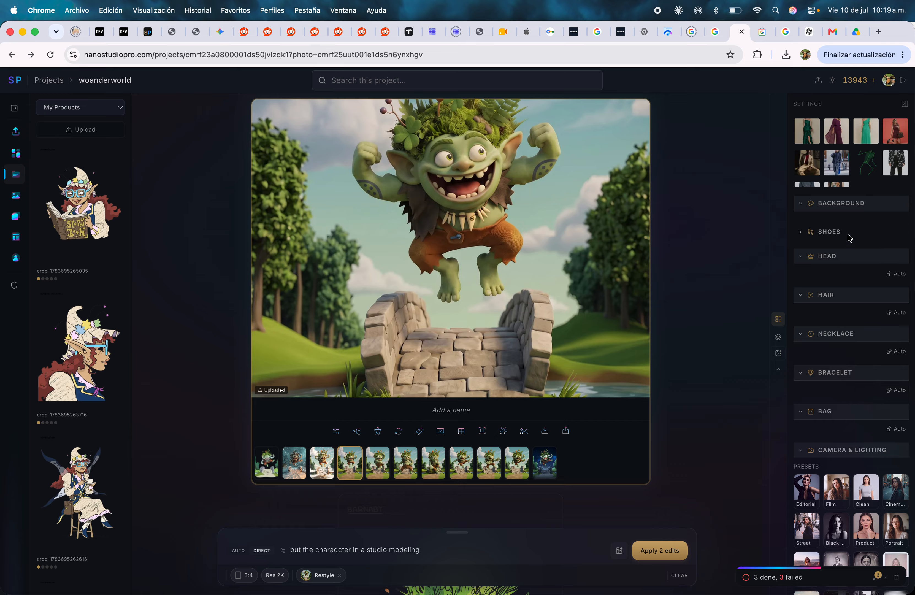
{"action": "left_click", "coordinate": [820, 204]}
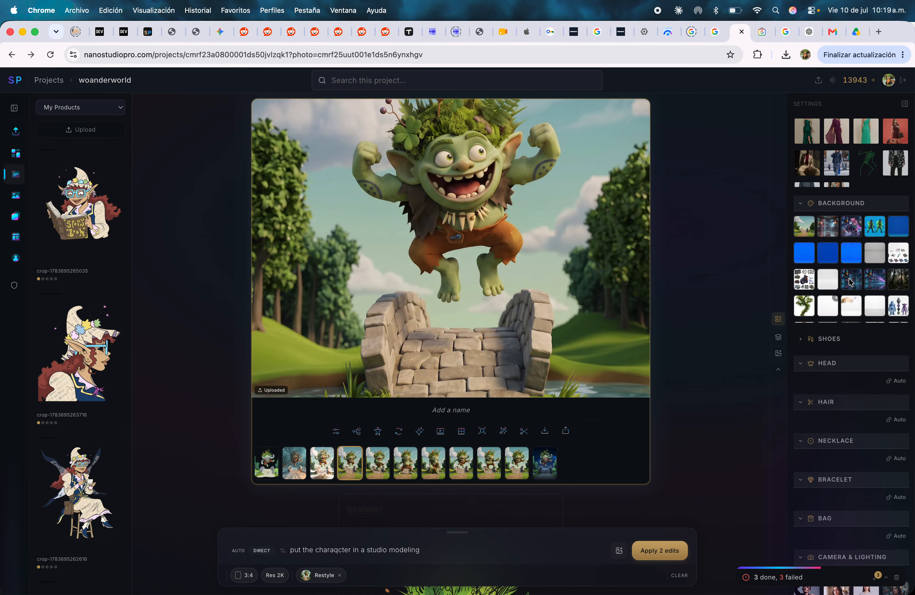
{"action": "scroll", "coordinate": [866, 322], "scroll_direction": "down", "scroll_amount": 10}
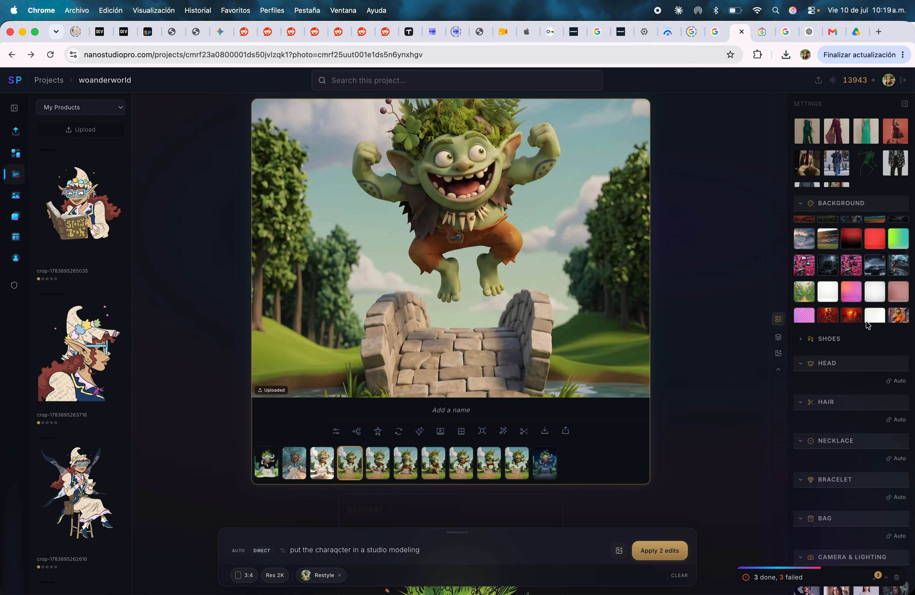
{"action": "scroll", "coordinate": [866, 237], "scroll_direction": "up", "scroll_amount": 1}
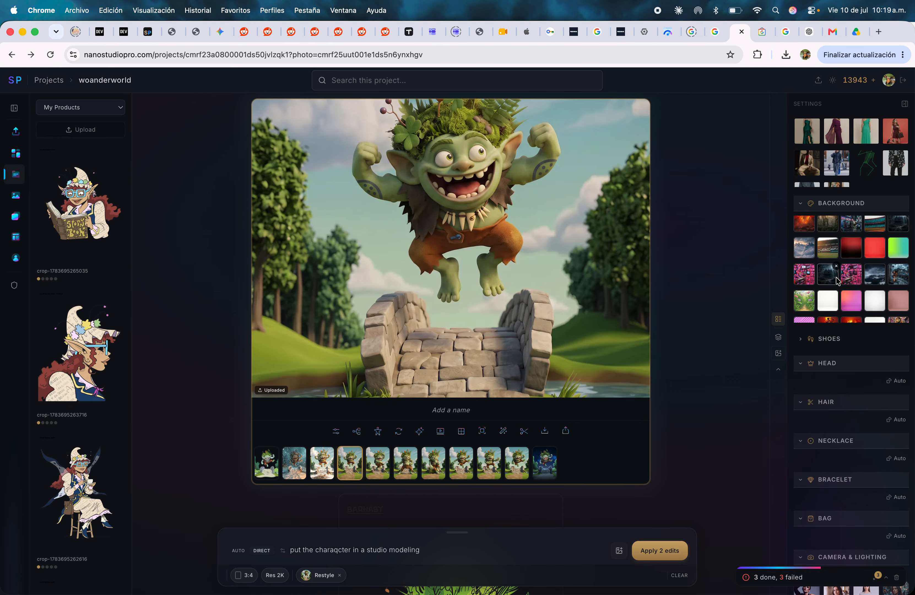
{"action": "scroll", "coordinate": [837, 281], "scroll_direction": "down", "scroll_amount": 1}
{"action": "left_click", "coordinate": [851, 287]}
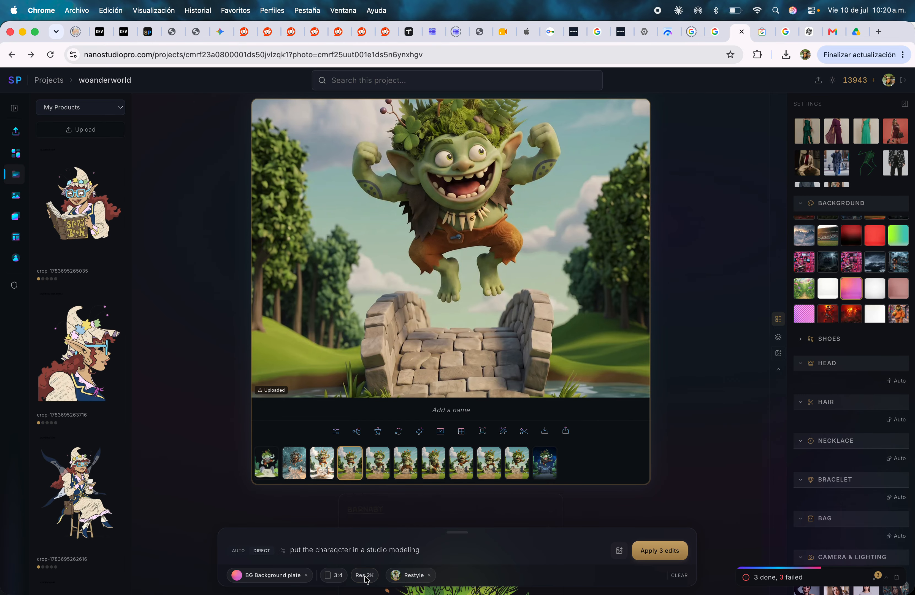
Step: Set the gel lights to a pink key light and an orange fill light
{"action": "scroll", "coordinate": [842, 494], "scroll_direction": "down", "scroll_amount": 15}
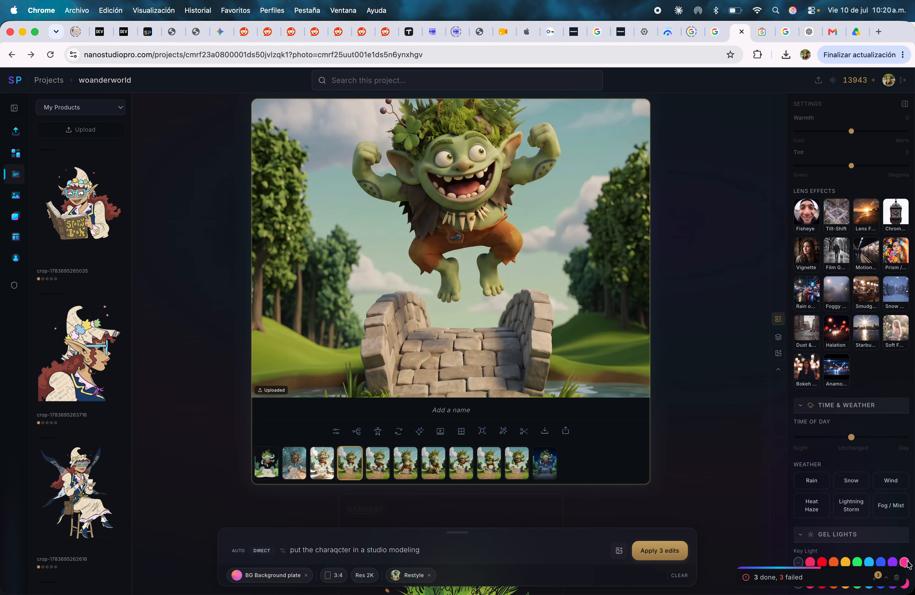
{"action": "left_click", "coordinate": [905, 563]}
{"action": "left_click", "coordinate": [898, 576]}
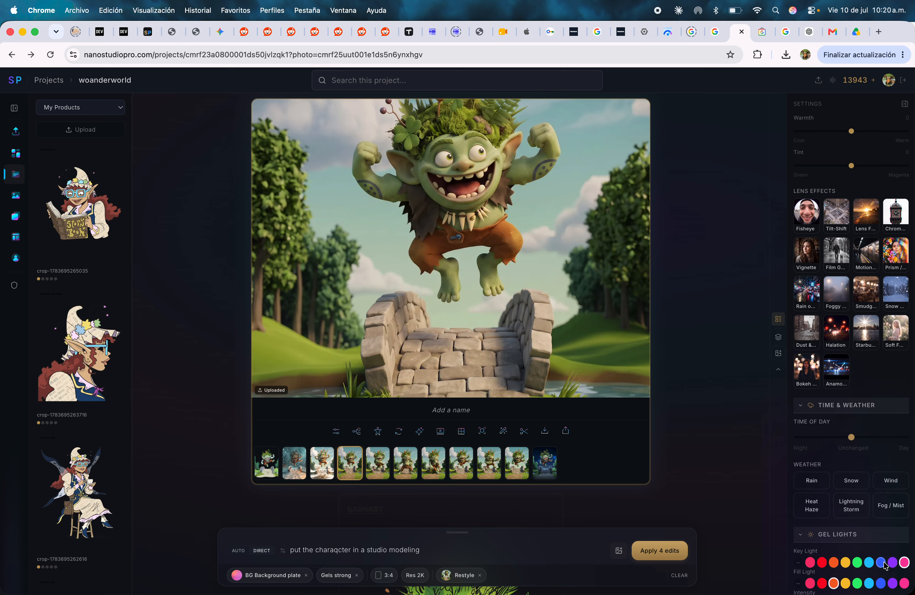
Step: Apply the four edits to the jumping troll with the key gel light changed to blue, and reset both gel lights to none
{"action": "left_click", "coordinate": [661, 554]}
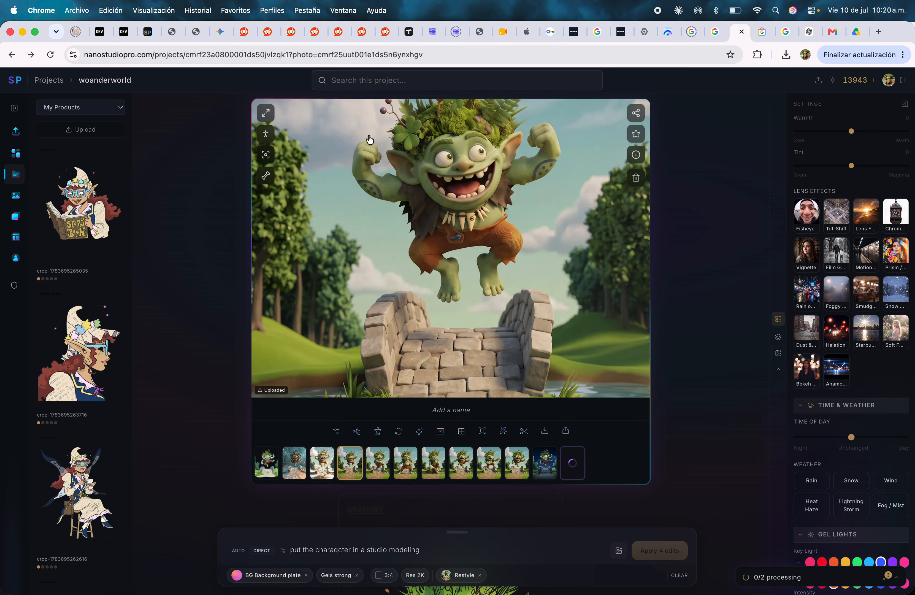
{"action": "scroll", "coordinate": [890, 538], "scroll_direction": "down", "scroll_amount": 2}
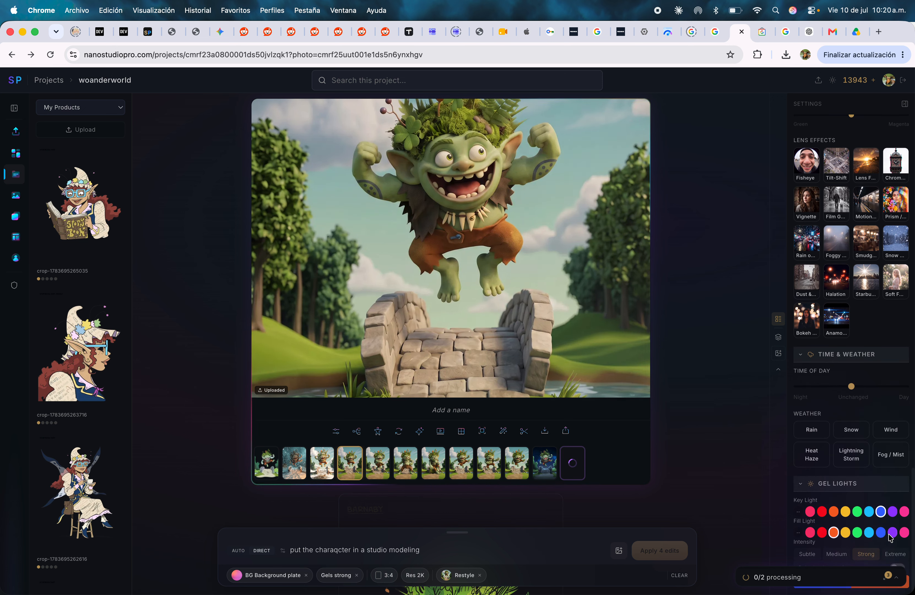
{"action": "left_click", "coordinate": [798, 511]}
{"action": "left_click", "coordinate": [798, 532]}
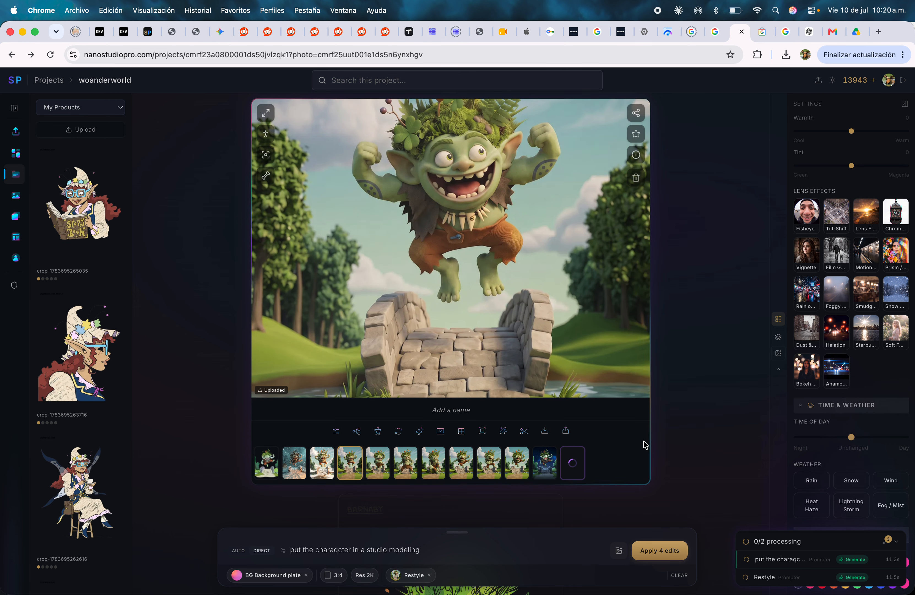
Step: Check the running generation tasks in the activity list and clear all its entries
{"action": "left_click", "coordinate": [885, 542]}
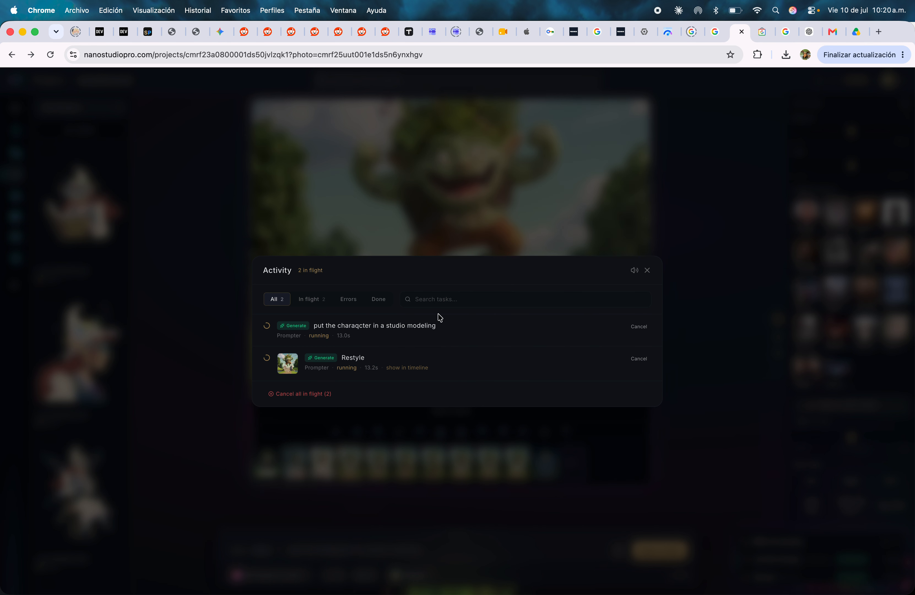
{"action": "left_click", "coordinate": [648, 287]}
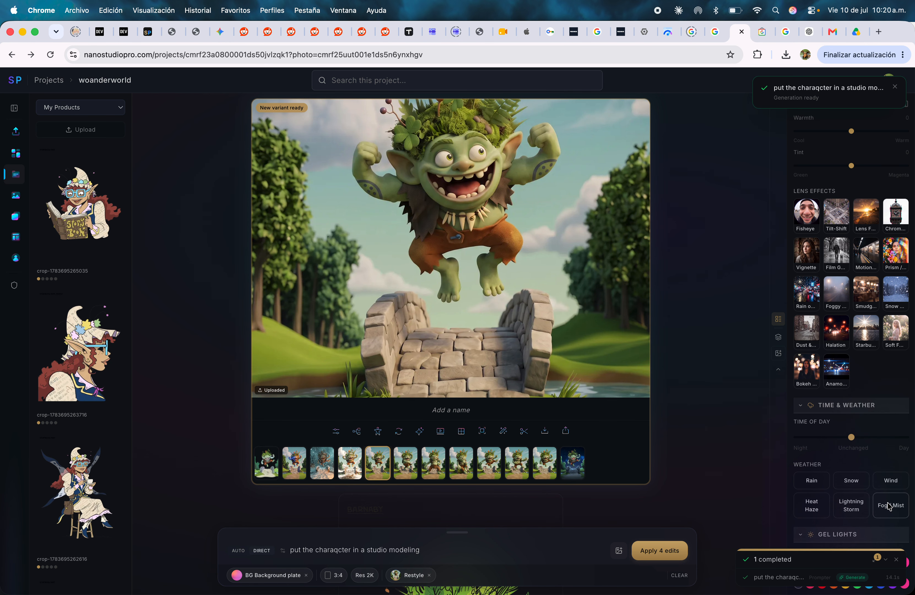
{"action": "right_click", "coordinate": [890, 579]}
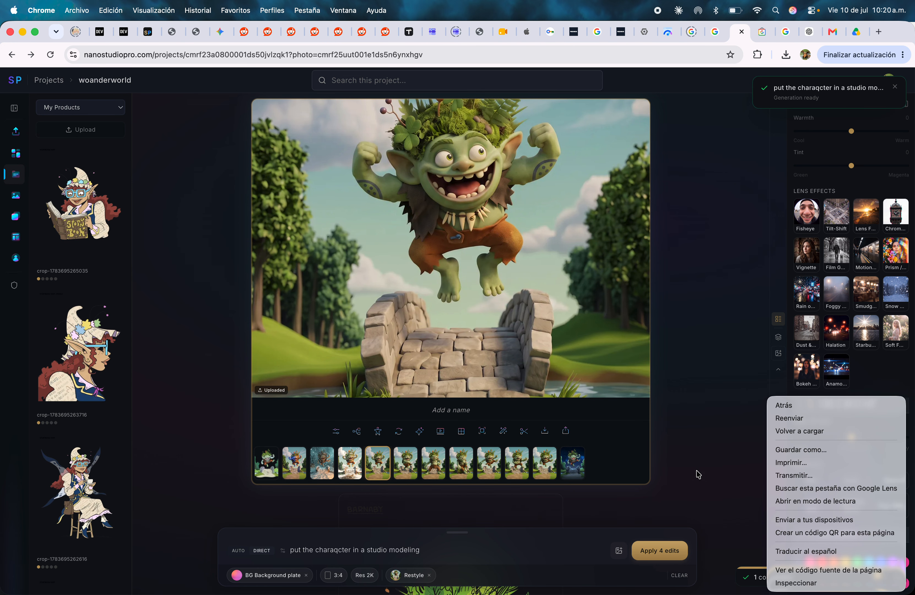
{"action": "left_click", "coordinate": [697, 475]}
{"action": "left_click", "coordinate": [871, 581]}
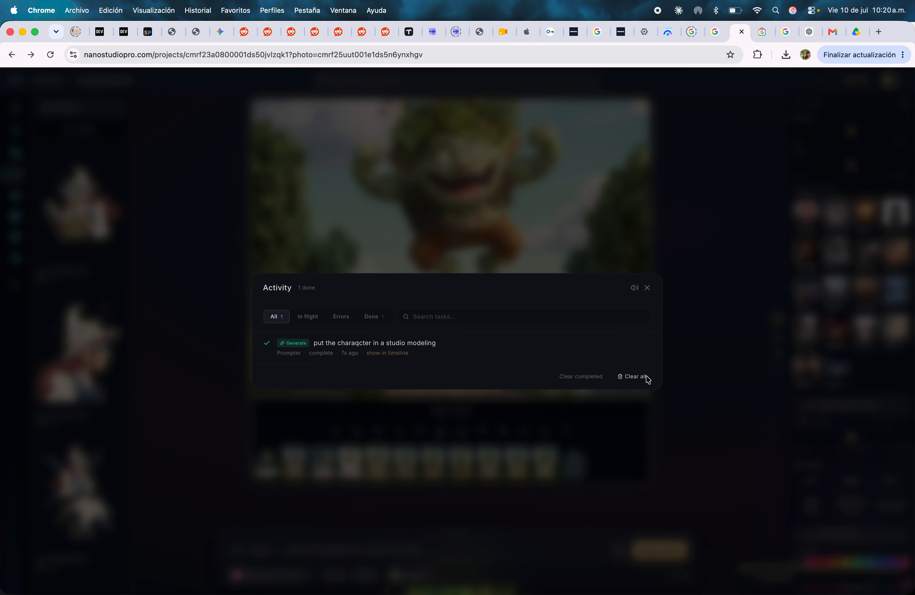
{"action": "left_click", "coordinate": [633, 377]}
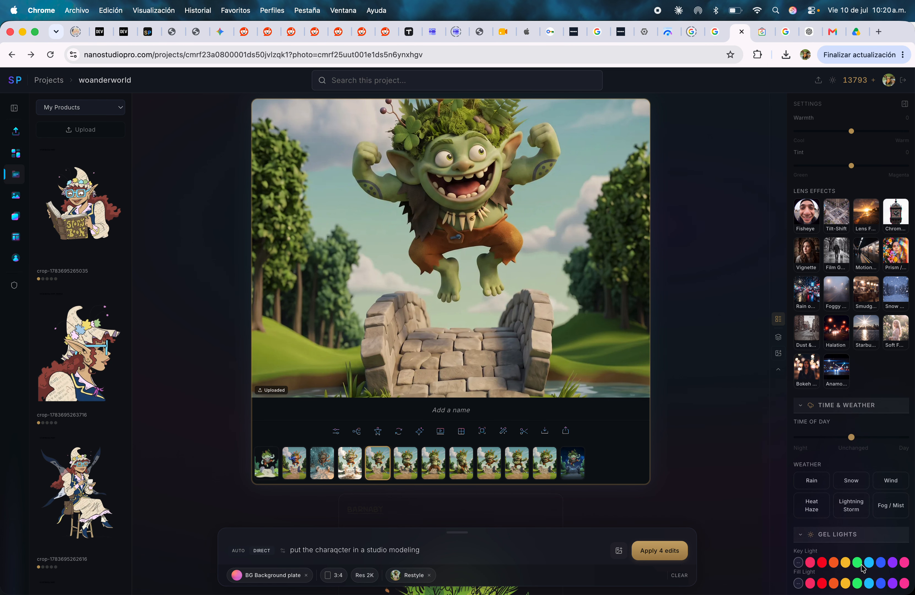
Step: Show the new blue-and-orange lit jumping troll variant and clear the prompt and all pending edits
{"action": "left_click", "coordinate": [286, 470]}
{"action": "scroll", "coordinate": [475, 270], "scroll_direction": "up", "scroll_amount": 3}
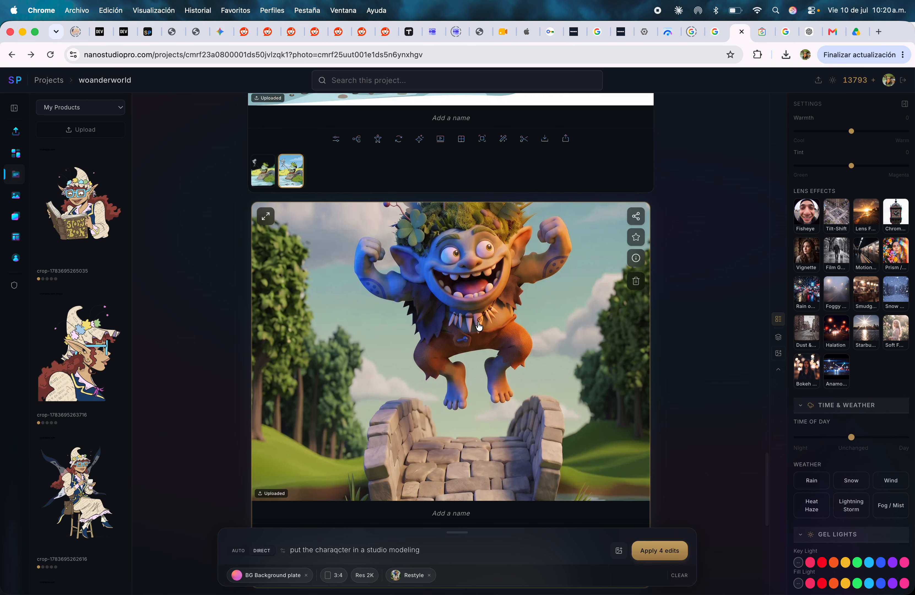
{"action": "scroll", "coordinate": [478, 326], "scroll_direction": "down", "scroll_amount": 5}
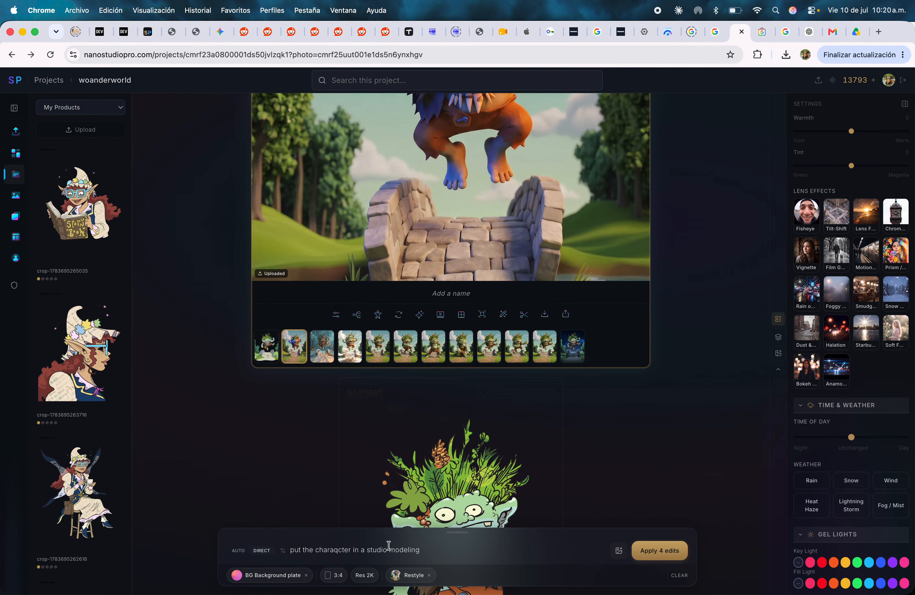
{"action": "triple_click", "coordinate": [391, 549]}
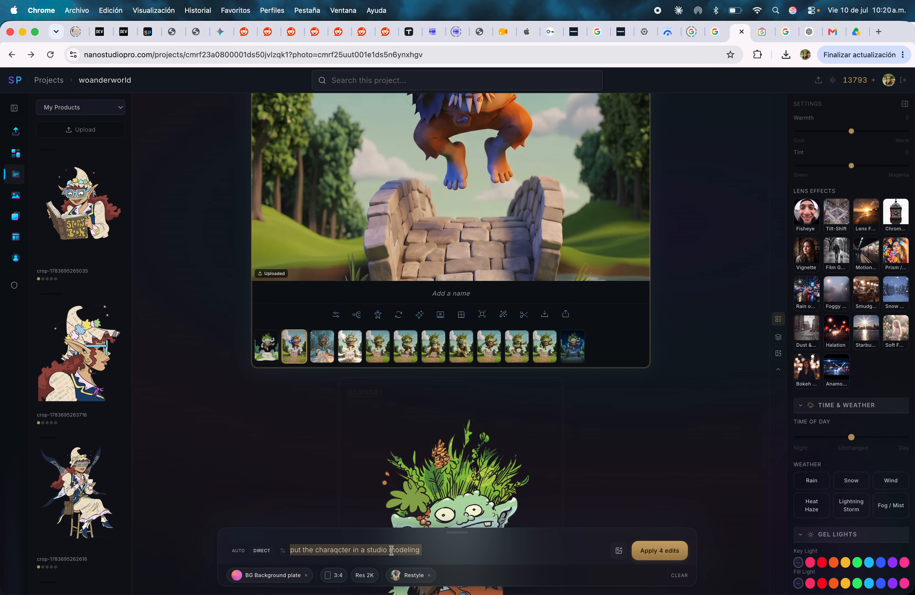
{"action": "left_click", "coordinate": [681, 575]}
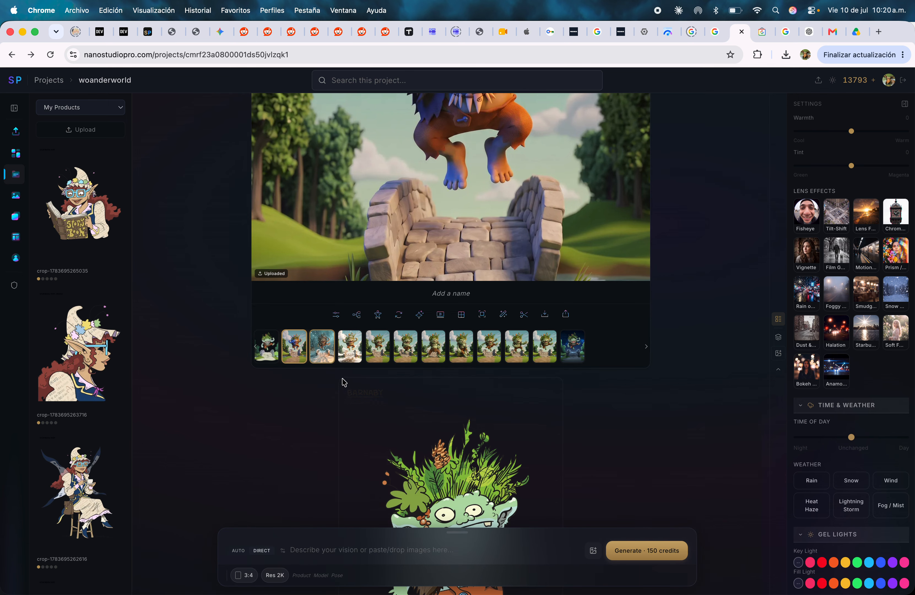
Step: Set up a restyle of the angry troll variant with the outstretched hand, using the pink-to-purple gradient background plate
{"action": "scroll", "coordinate": [478, 325], "scroll_direction": "up", "scroll_amount": 4}
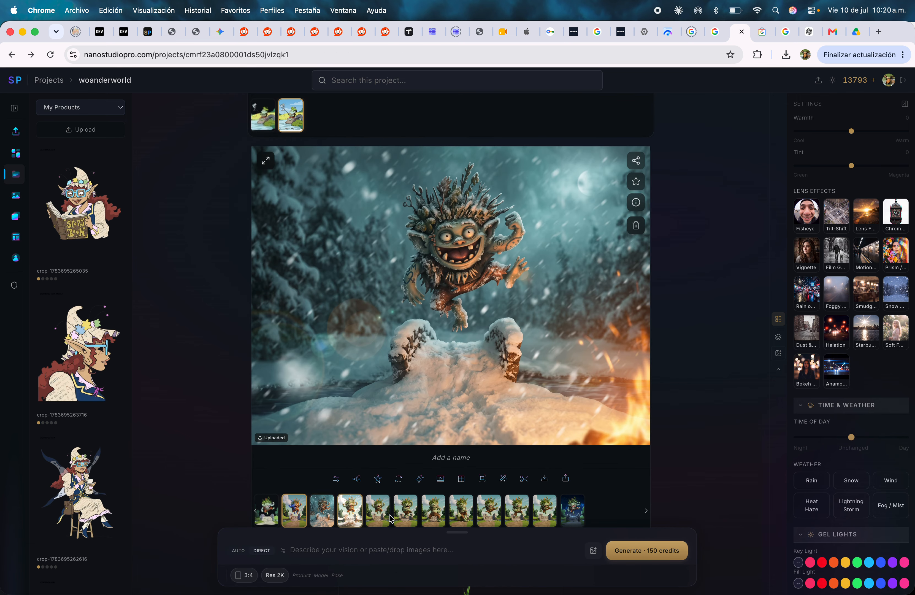
{"action": "left_click", "coordinate": [526, 515]}
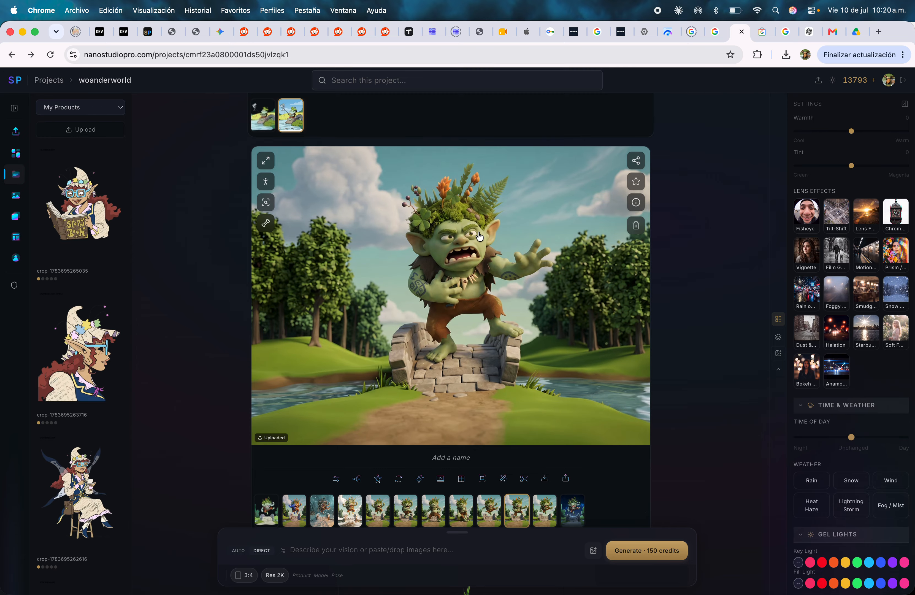
{"action": "left_click", "coordinate": [449, 285]}
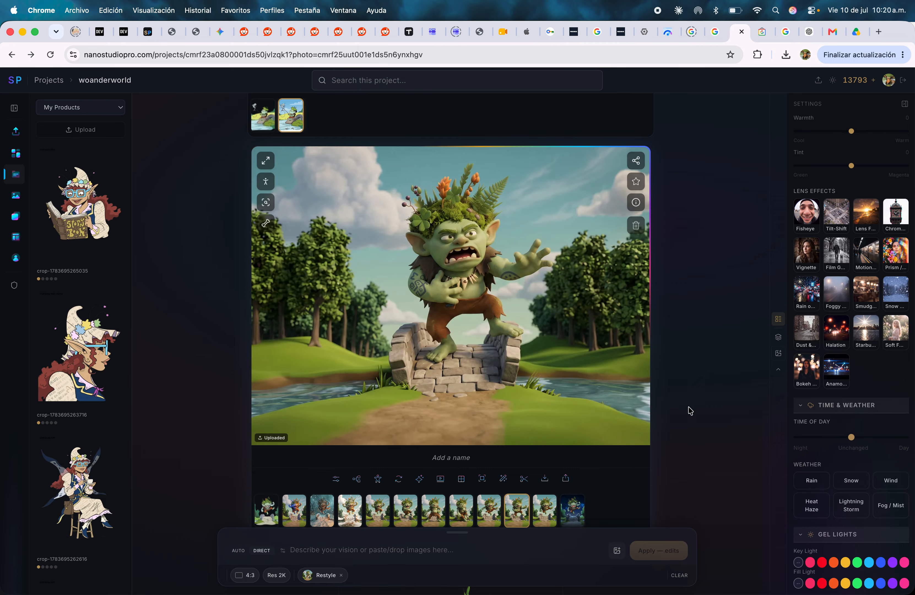
{"action": "scroll", "coordinate": [865, 216], "scroll_direction": "up", "scroll_amount": 10}
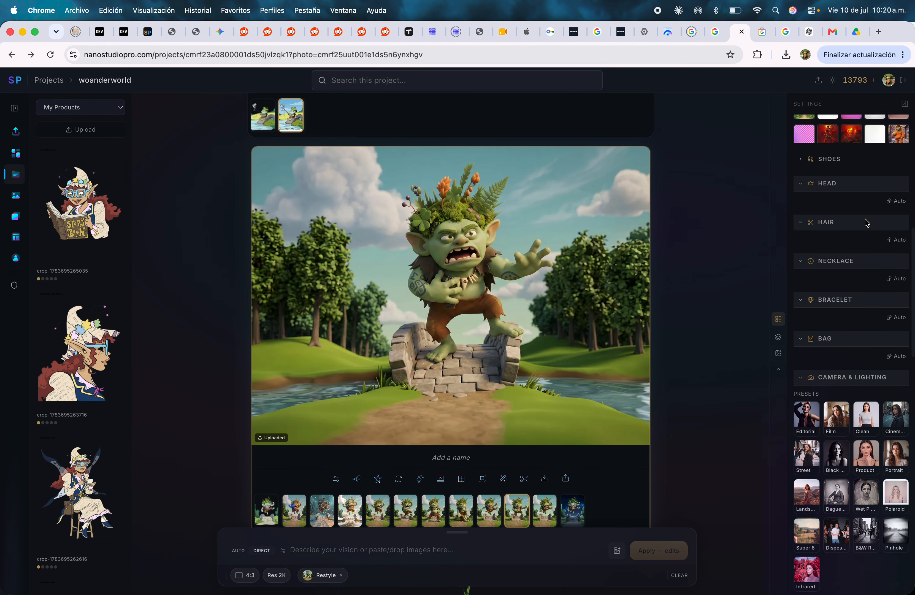
{"action": "left_click", "coordinate": [855, 158]}
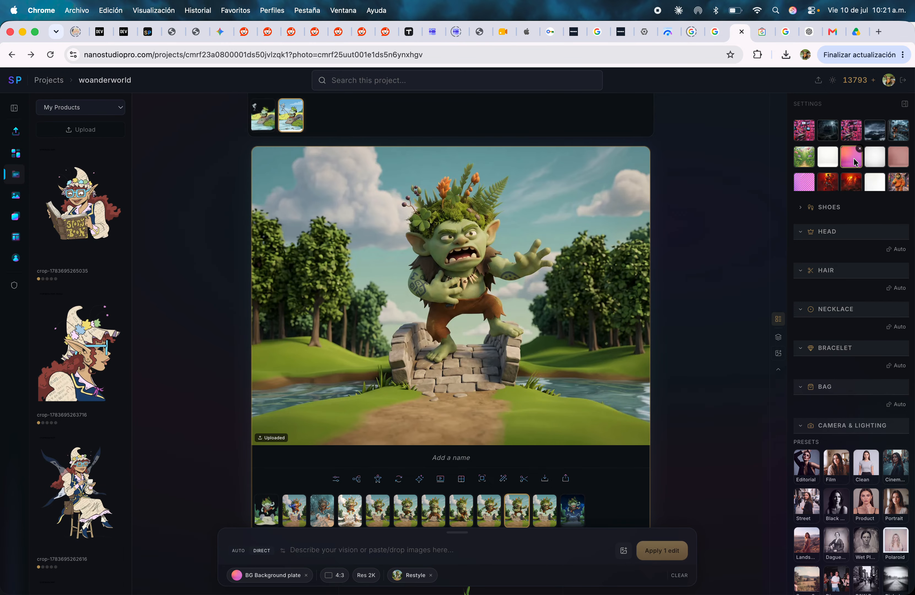
Step: Apply the troll restyle with the prompt "put him in a studio", dismissing the first attempt made with the background plate alone
{"action": "left_click", "coordinate": [643, 545]}
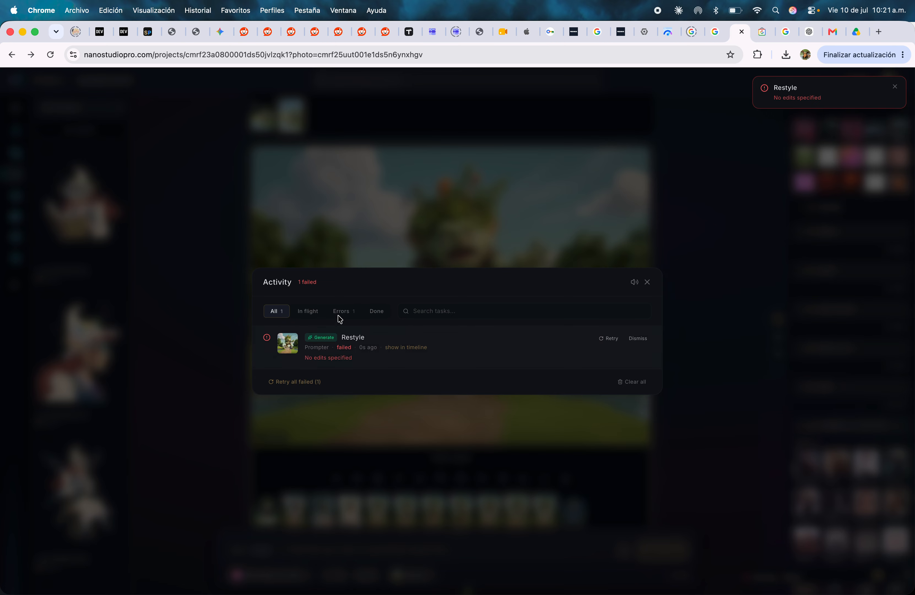
{"action": "left_click", "coordinate": [629, 342]}
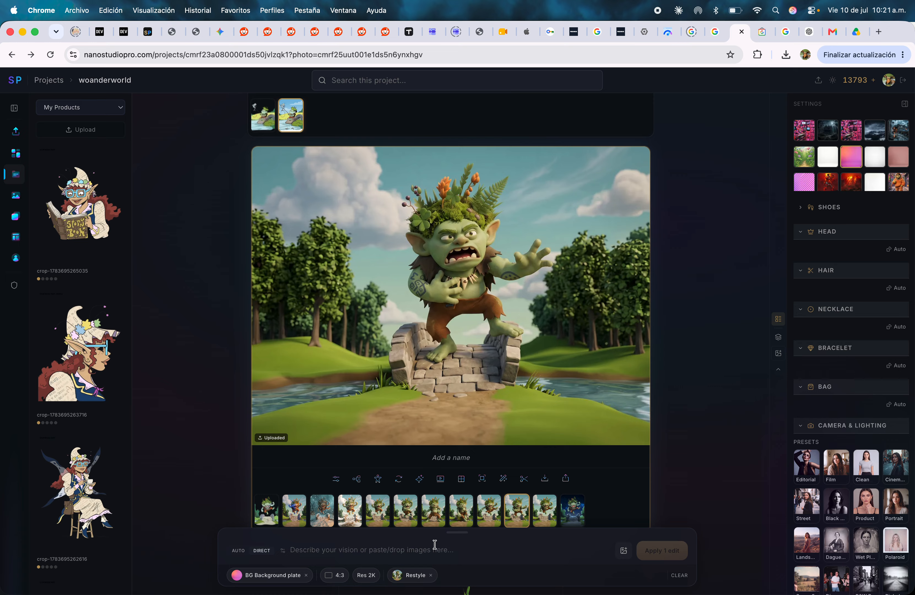
{"action": "type", "text": "put him in a studio"}
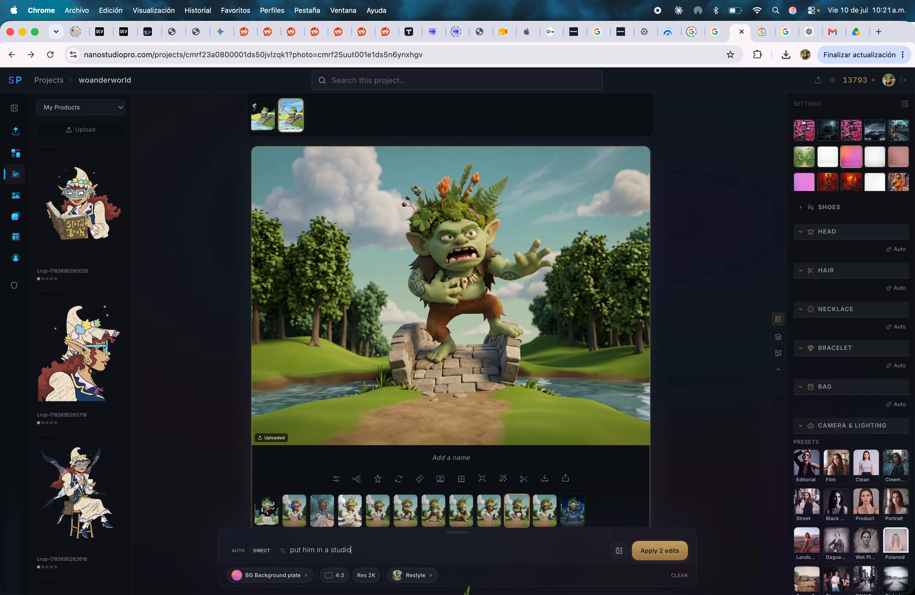
{"action": "left_click", "coordinate": [656, 553]}
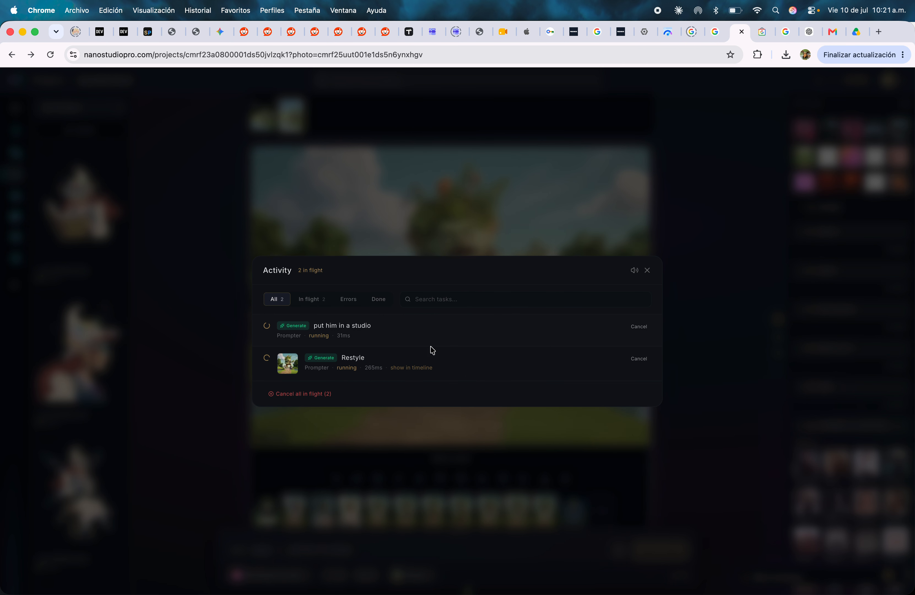
{"action": "left_click", "coordinate": [646, 271]}
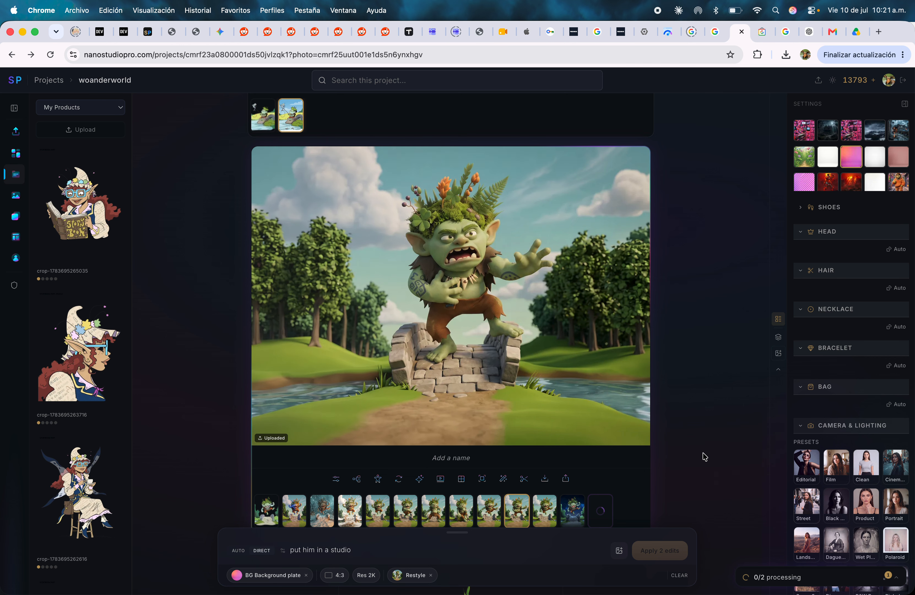
Step: Look through the project's other images and show the newly generated studio variant of the angry troll
{"action": "scroll", "coordinate": [348, 454], "scroll_direction": "down", "scroll_amount": 10}
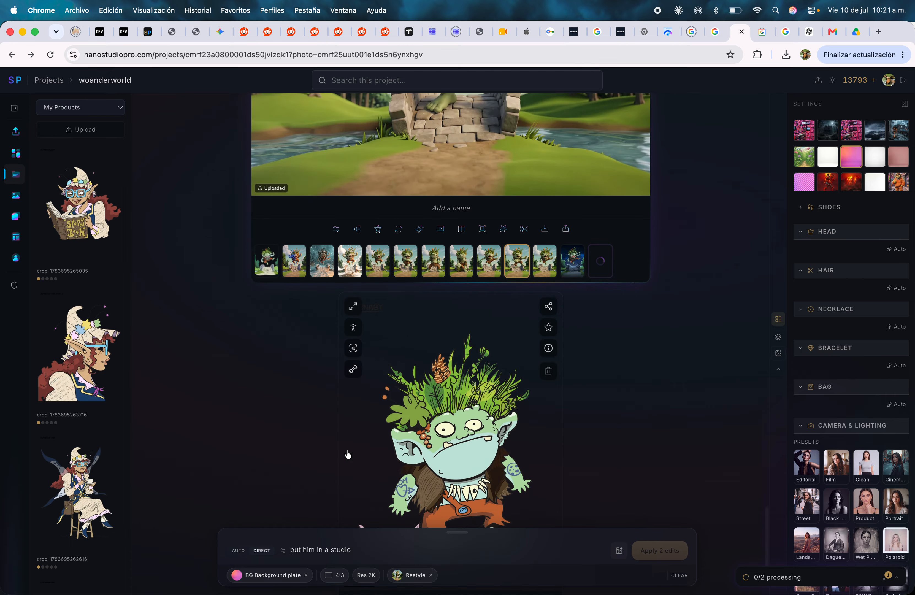
{"action": "scroll", "coordinate": [307, 264], "scroll_direction": "down", "scroll_amount": 15}
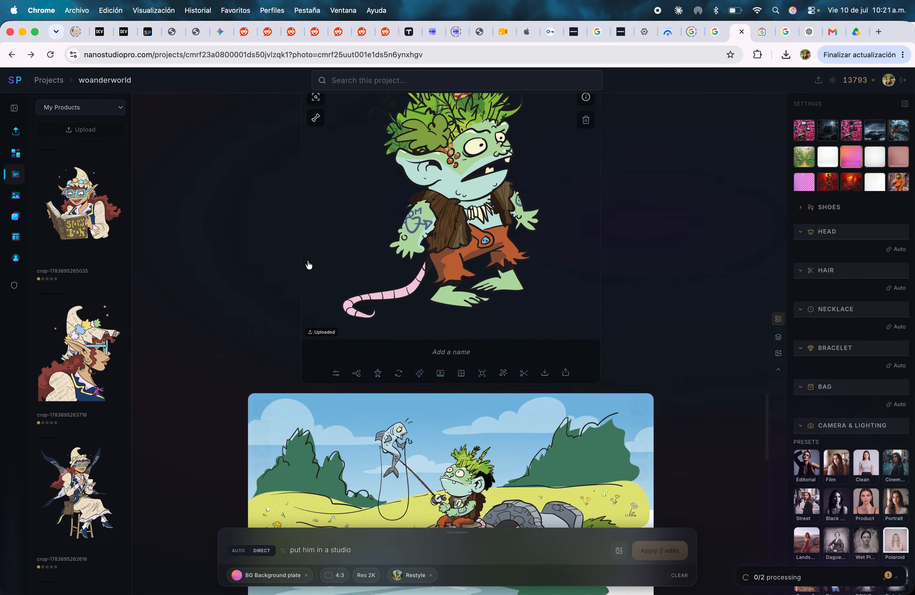
{"action": "scroll", "coordinate": [309, 264], "scroll_direction": "up", "scroll_amount": 20}
{"action": "scroll", "coordinate": [308, 263], "scroll_direction": "down", "scroll_amount": 18}
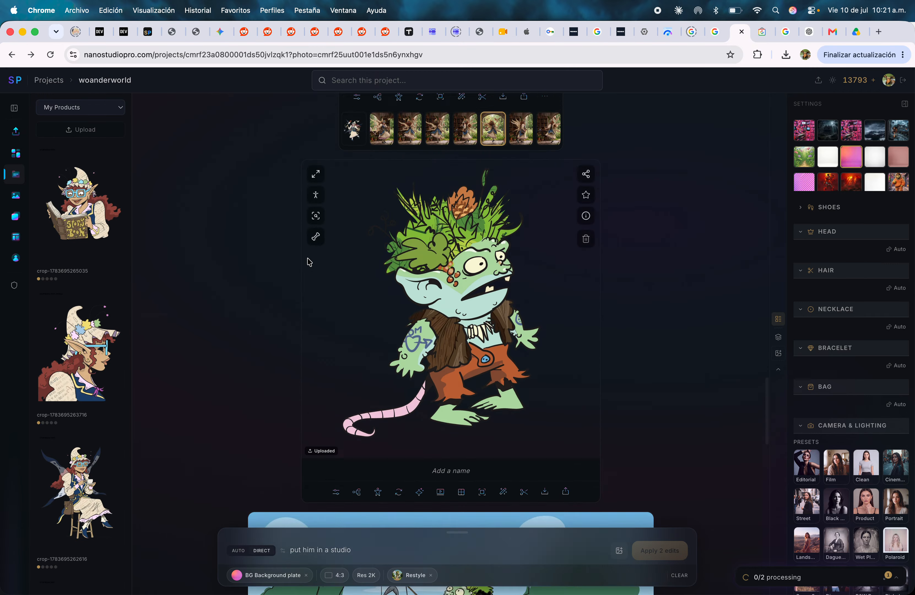
{"action": "scroll", "coordinate": [309, 263], "scroll_direction": "up", "scroll_amount": 5}
{"action": "scroll", "coordinate": [308, 263], "scroll_direction": "up", "scroll_amount": 20}
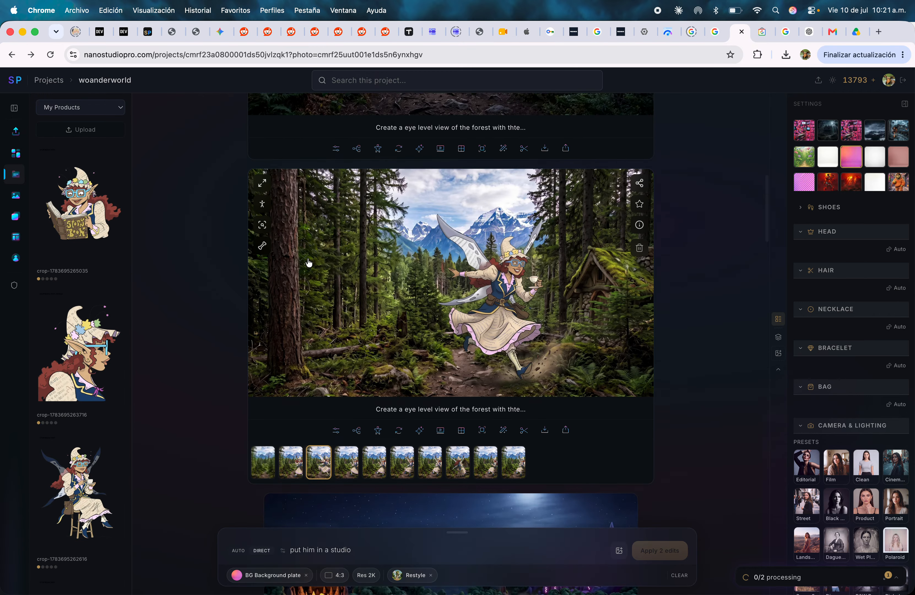
{"action": "scroll", "coordinate": [308, 262], "scroll_direction": "down", "scroll_amount": 20}
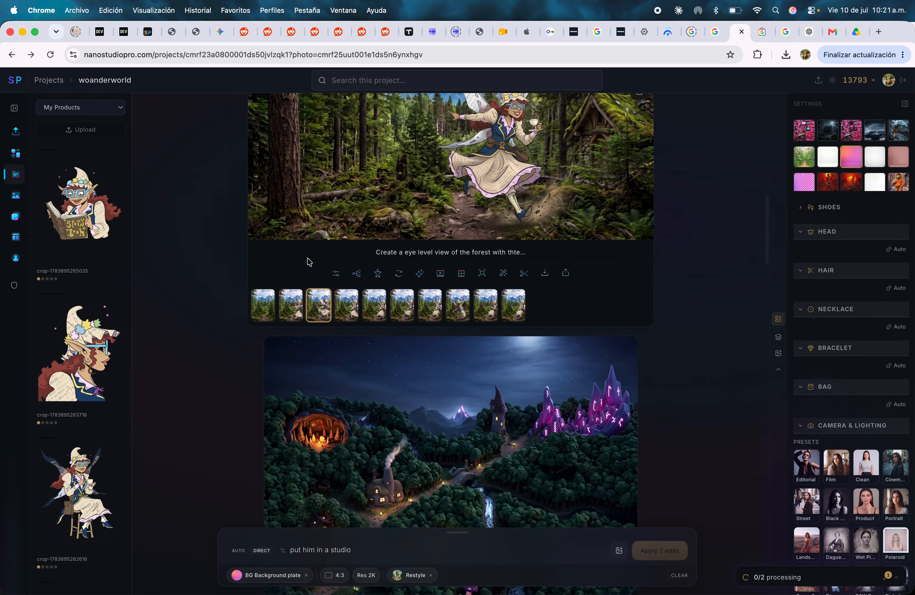
{"action": "scroll", "coordinate": [309, 261], "scroll_direction": "down", "scroll_amount": 20}
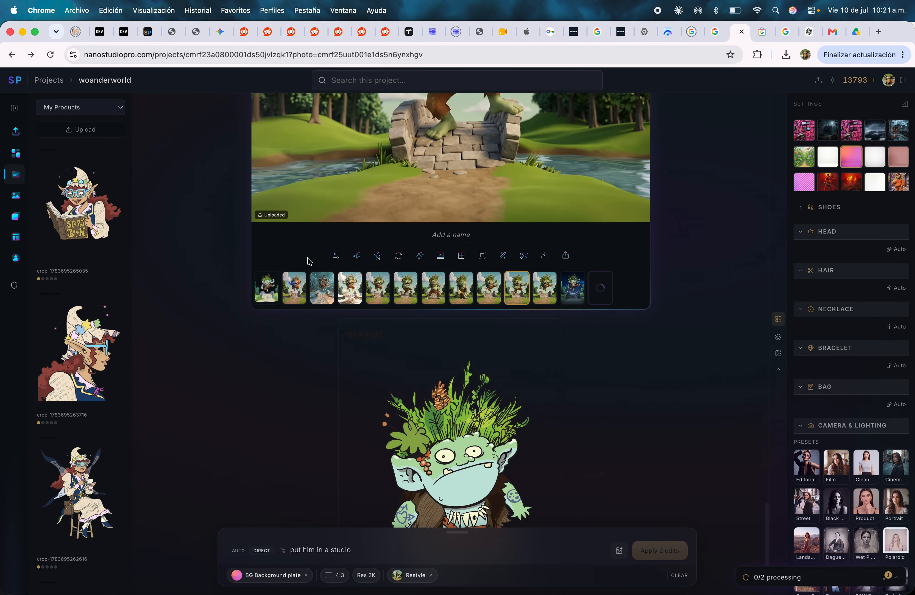
{"action": "scroll", "coordinate": [309, 262], "scroll_direction": "up", "scroll_amount": 5}
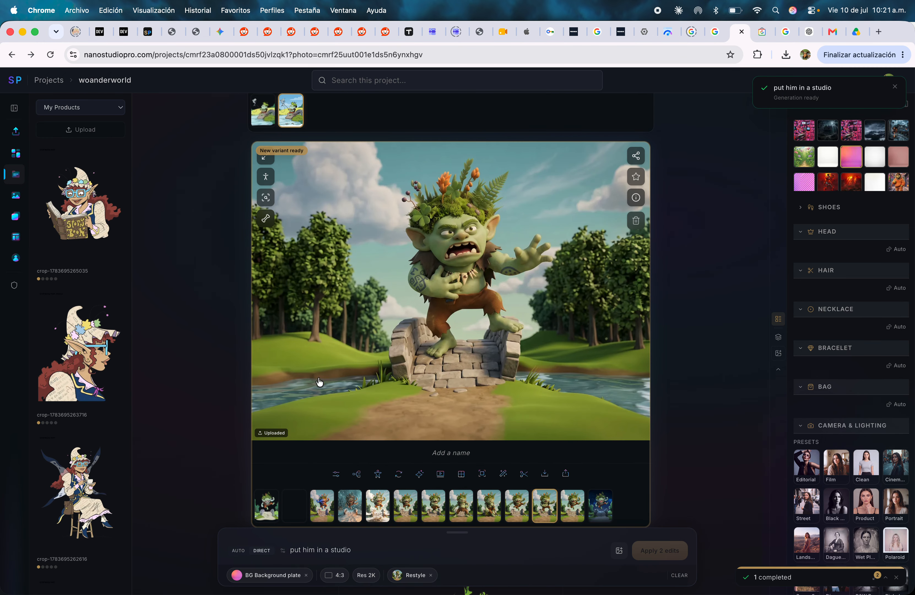
{"action": "left_click", "coordinate": [295, 500]}
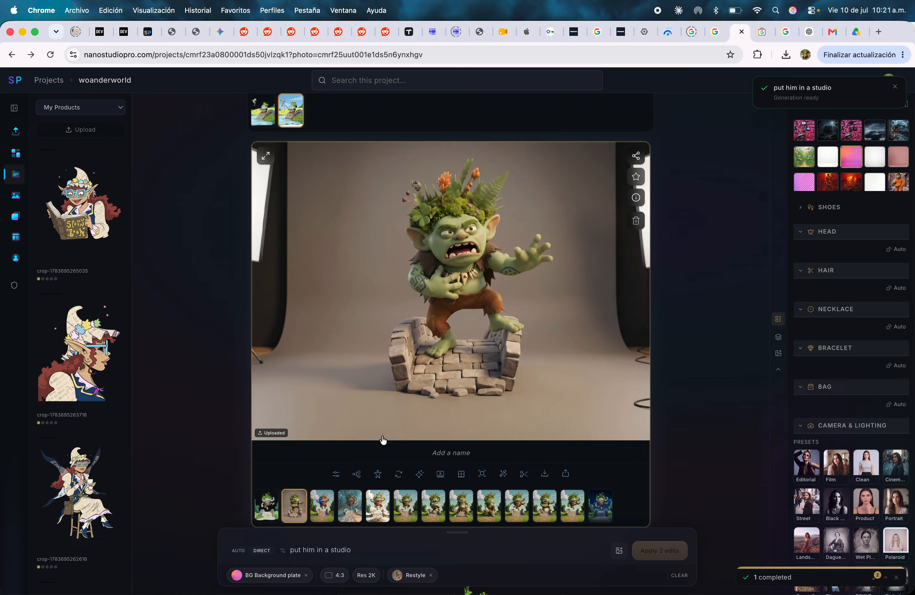
{"action": "mouse_move", "coordinate": [841, 468]}
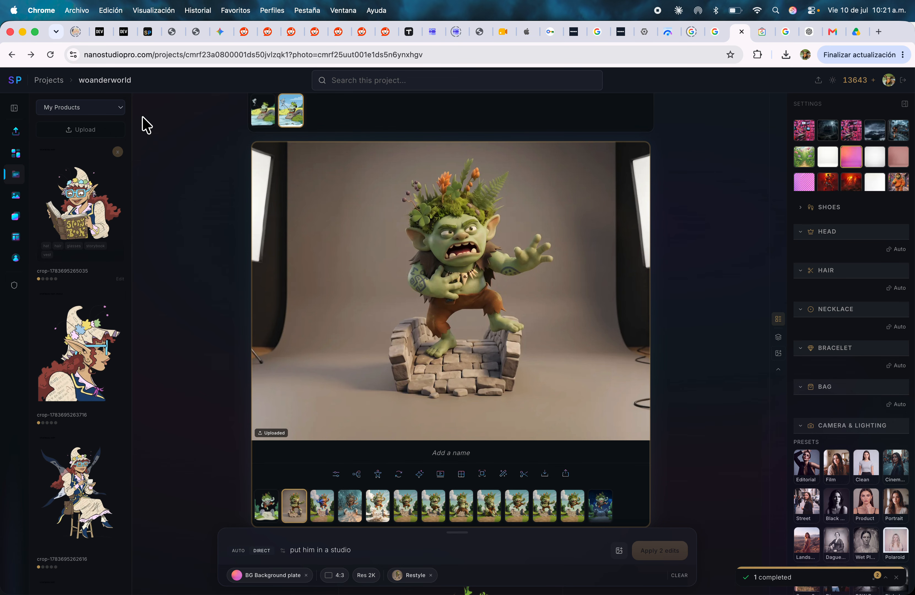
Step: Upload the yellow-jersey footballer and jungle warrior images from the Escritorio folder to My Products without cropping them
{"action": "left_click", "coordinate": [95, 128]}
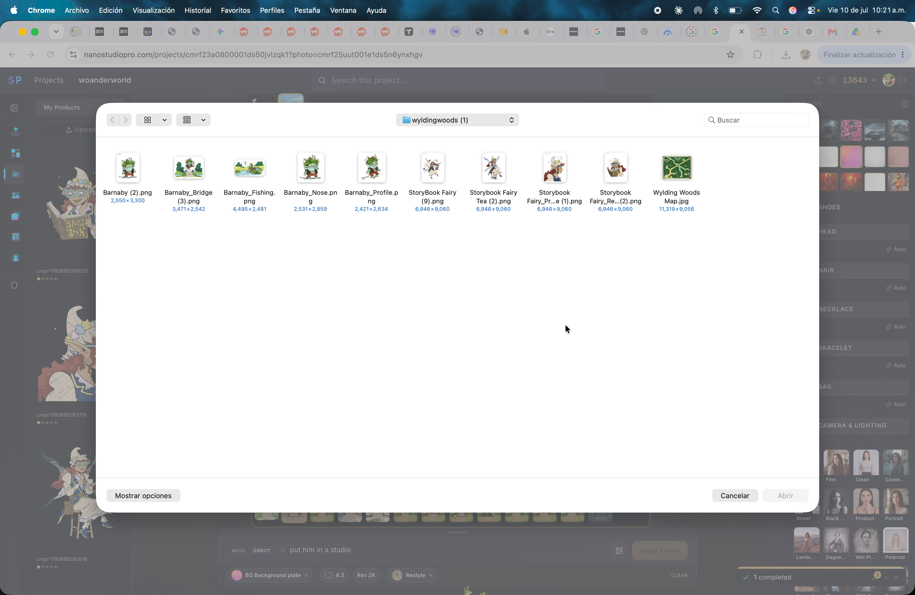
{"action": "left_click", "coordinate": [440, 121]}
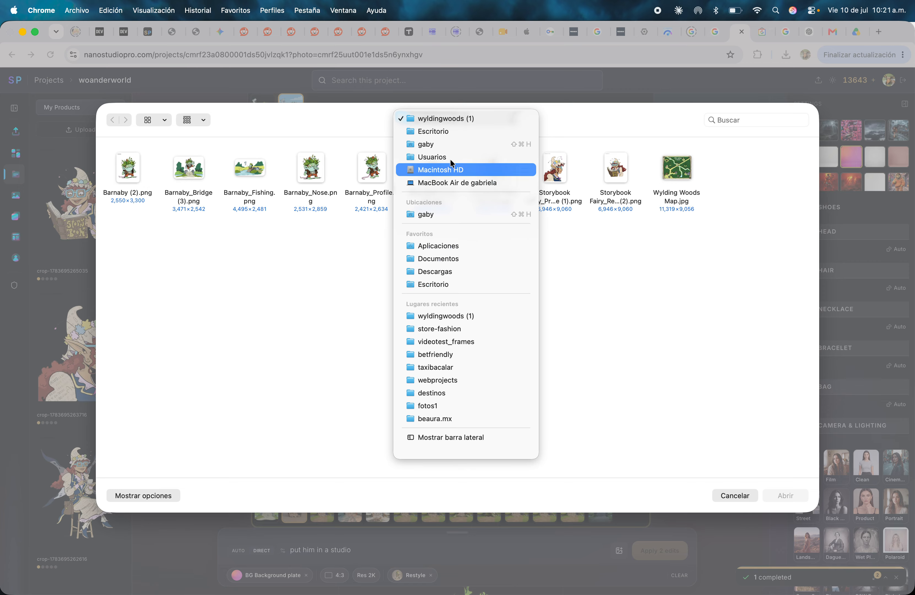
{"action": "left_click", "coordinate": [447, 133]}
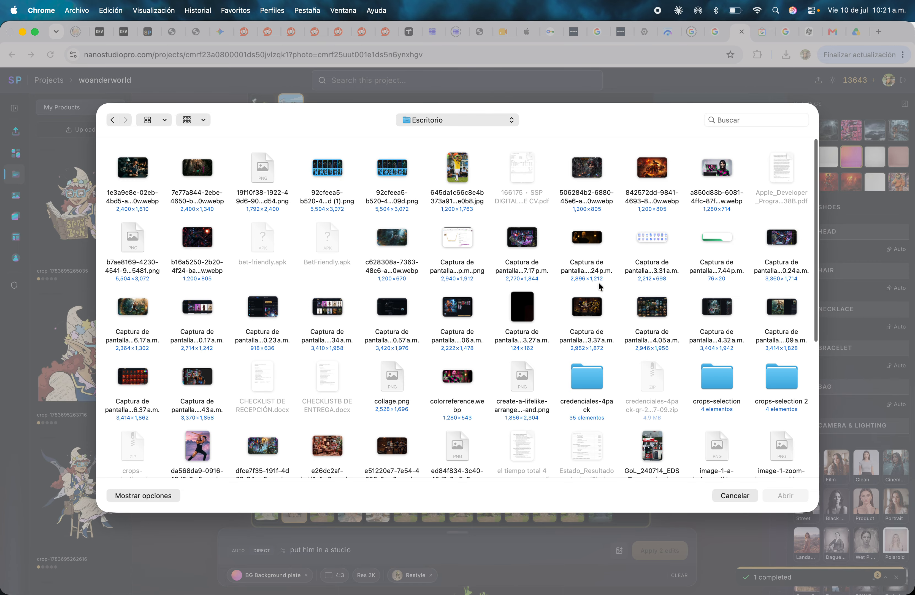
{"action": "left_click", "coordinate": [455, 173]}
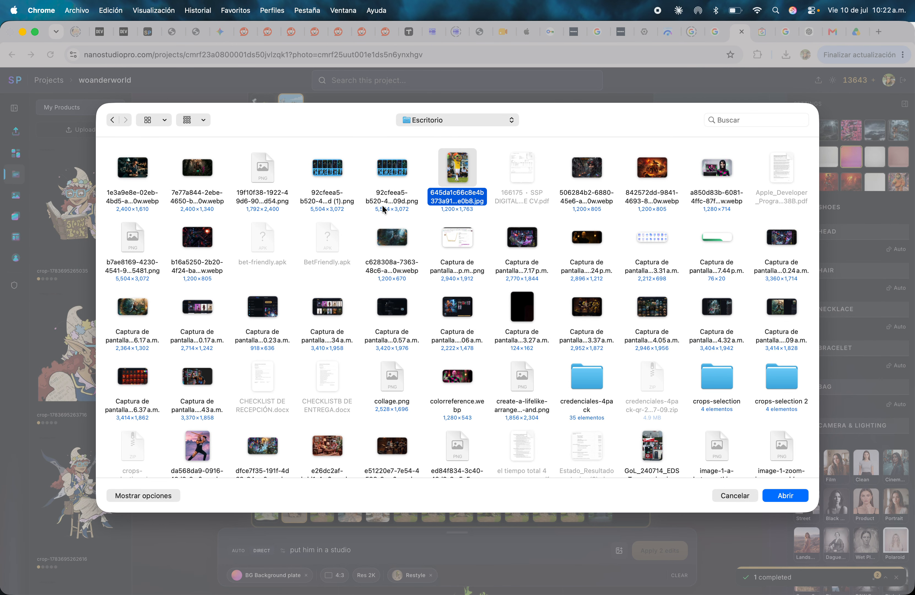
{"action": "left_click", "coordinate": [203, 170], "text": "super"}
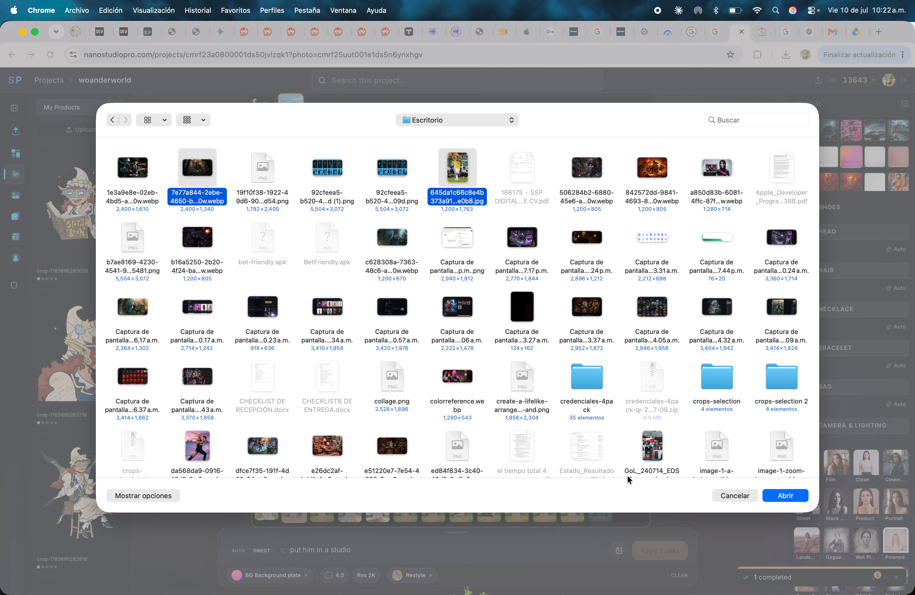
{"action": "left_click", "coordinate": [775, 497]}
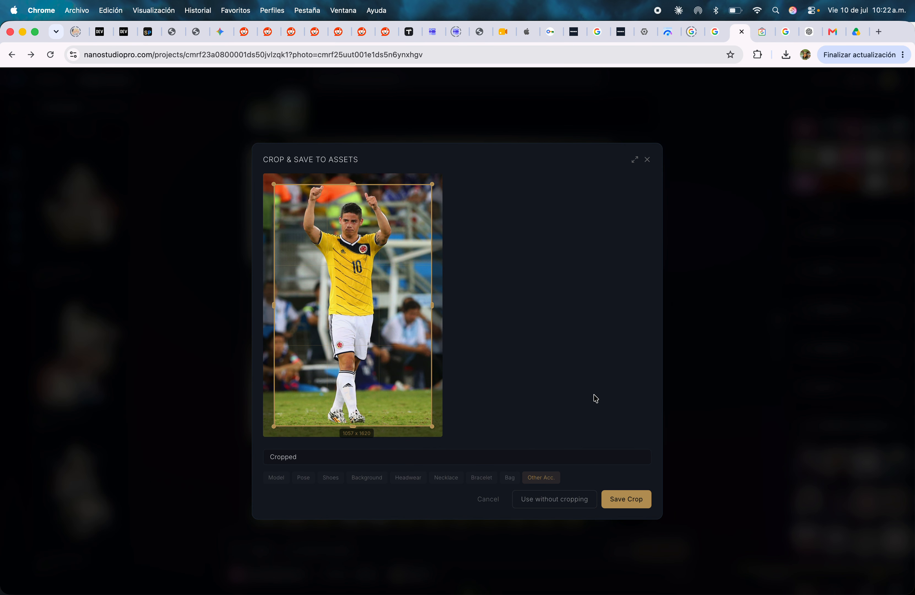
{"action": "left_click", "coordinate": [574, 494]}
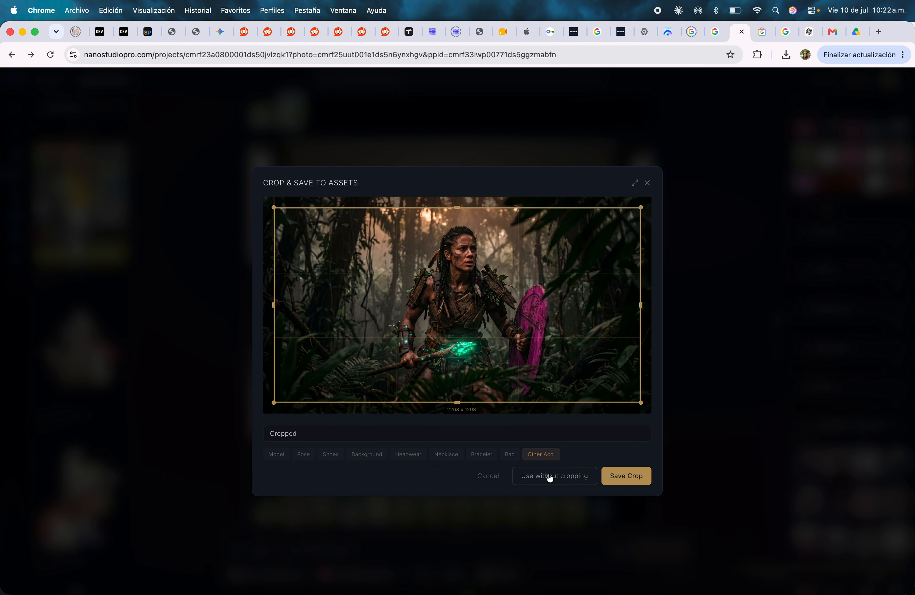
{"action": "left_click", "coordinate": [548, 477]}
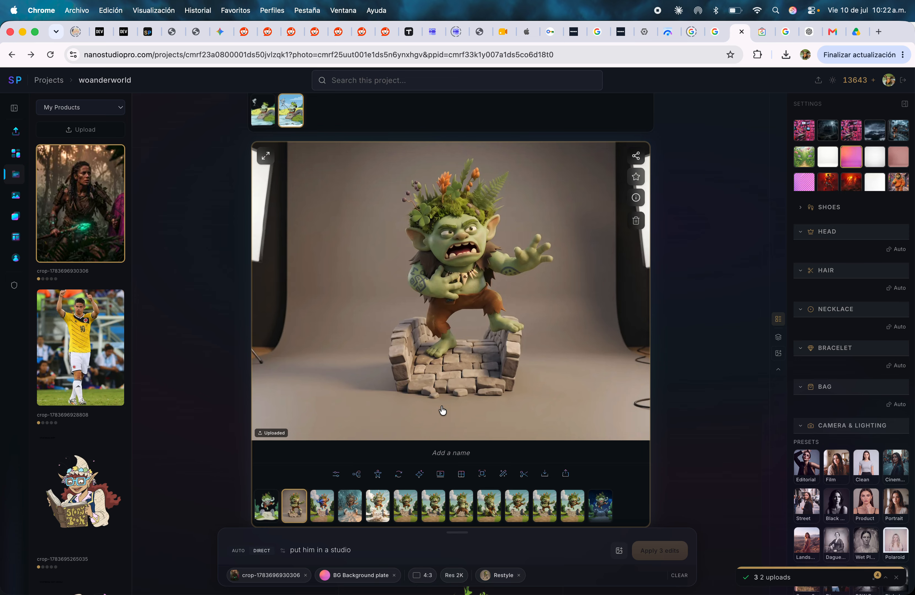
Step: Show the blue-and-orange lit jumping troll variant and go back to the overview of all projects
{"action": "left_click", "coordinate": [322, 502]}
{"action": "left_click", "coordinate": [322, 502]}
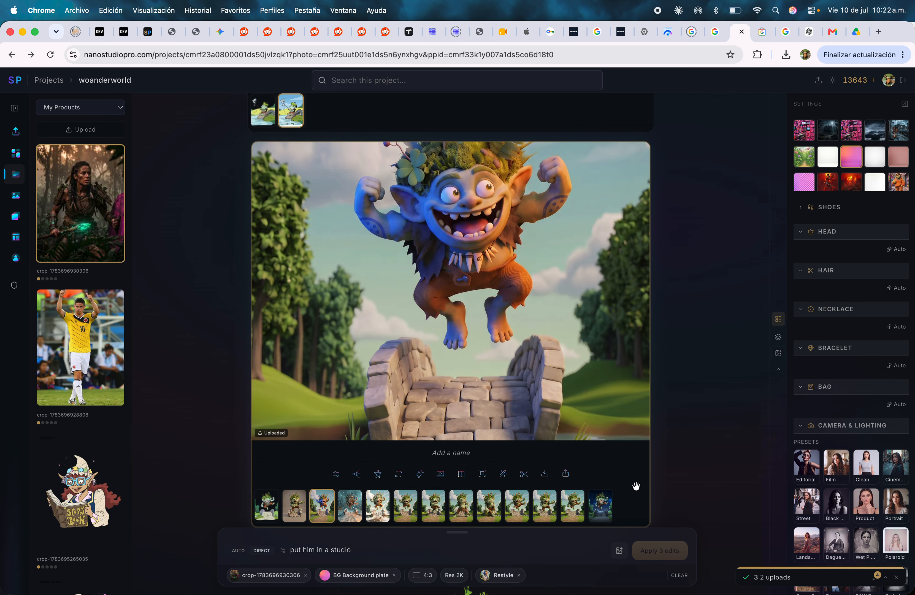
{"action": "left_click", "coordinate": [23, 161]}
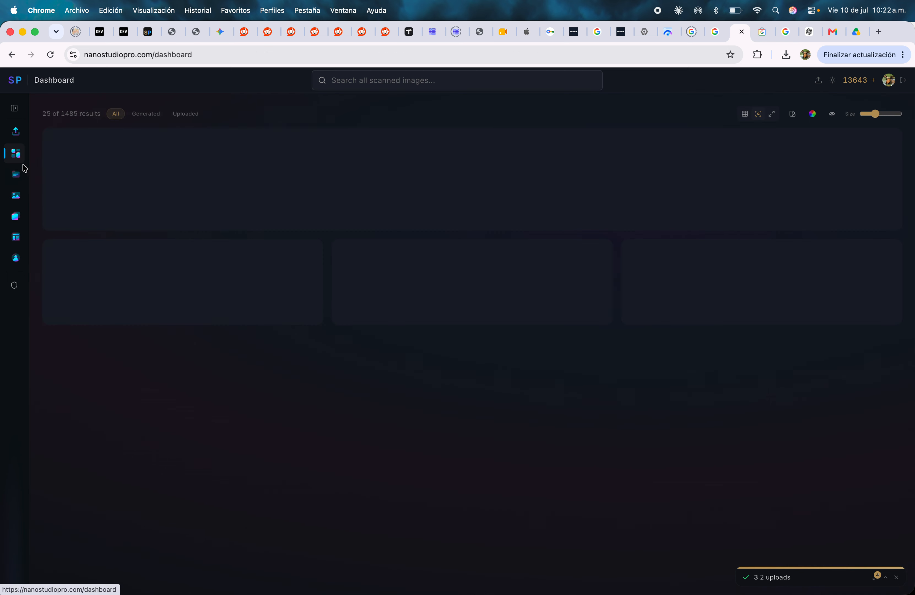
{"action": "left_click", "coordinate": [16, 174]}
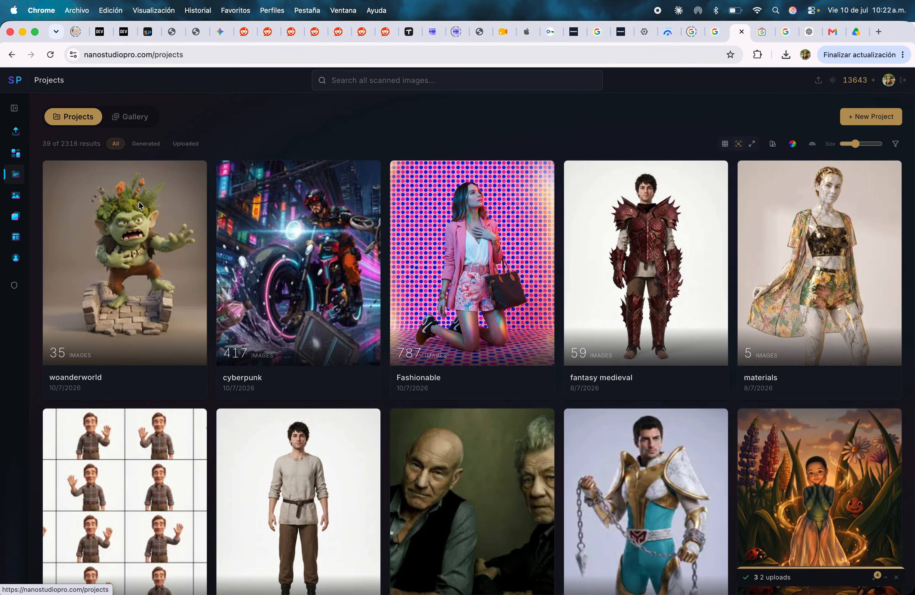
Step: Search all scanned images for "green", "ork" and "ogre" in turn, and clear the search
{"action": "left_click", "coordinate": [411, 76]}
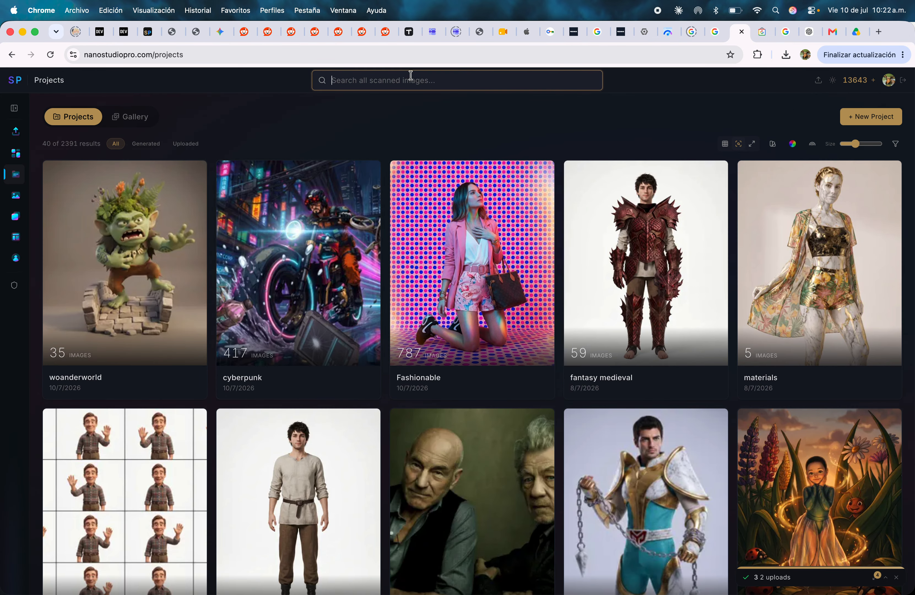
{"action": "type", "text": "green"}
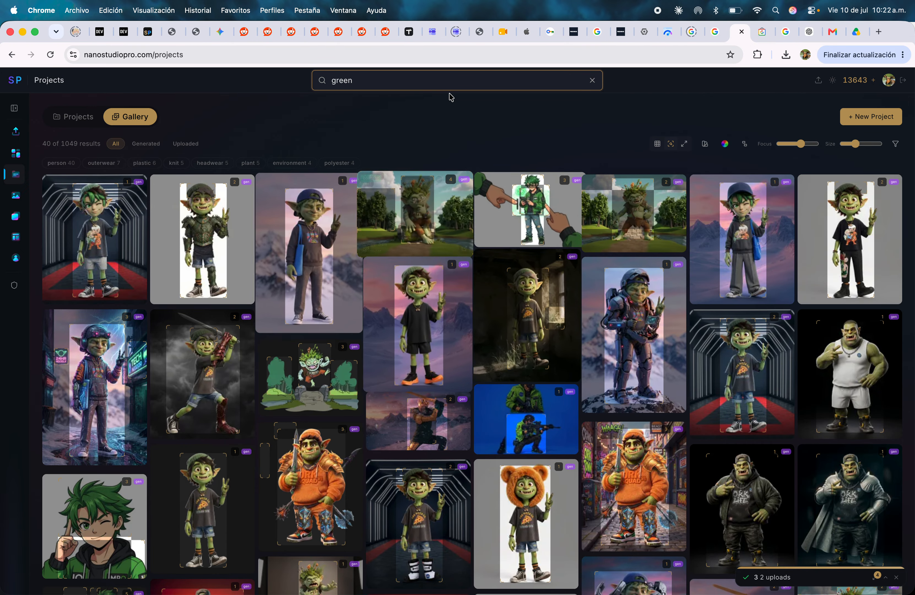
{"action": "double_click", "coordinate": [455, 83]}
{"action": "type", "text": "ork"}
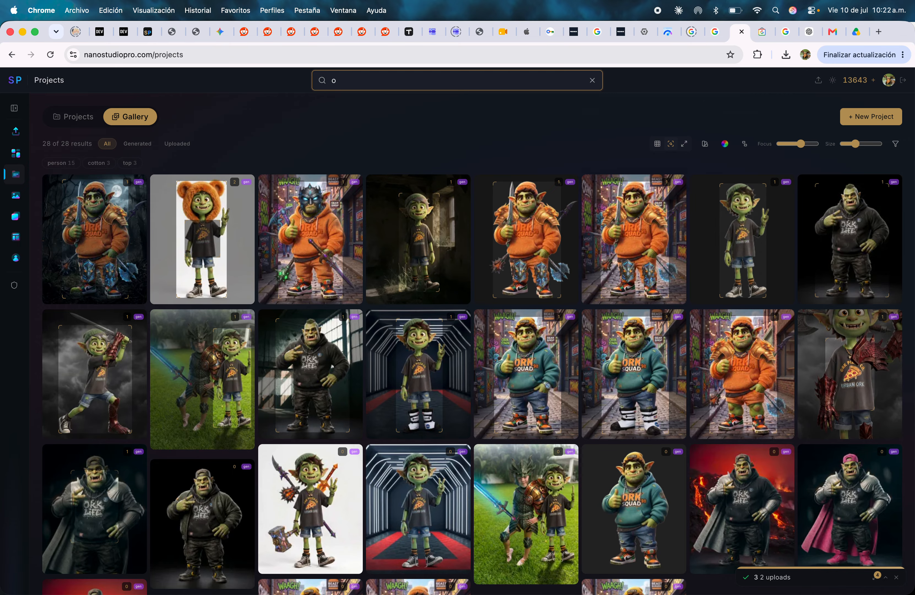
{"action": "key", "text": "BackSpace"}
{"action": "type", "text": "ogre"}
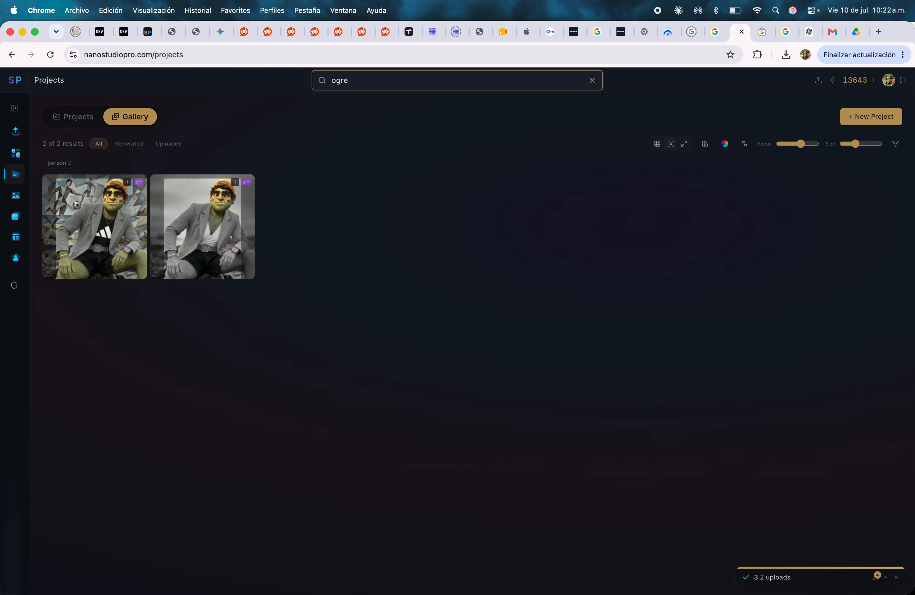
{"action": "key", "text": "BackSpace"}
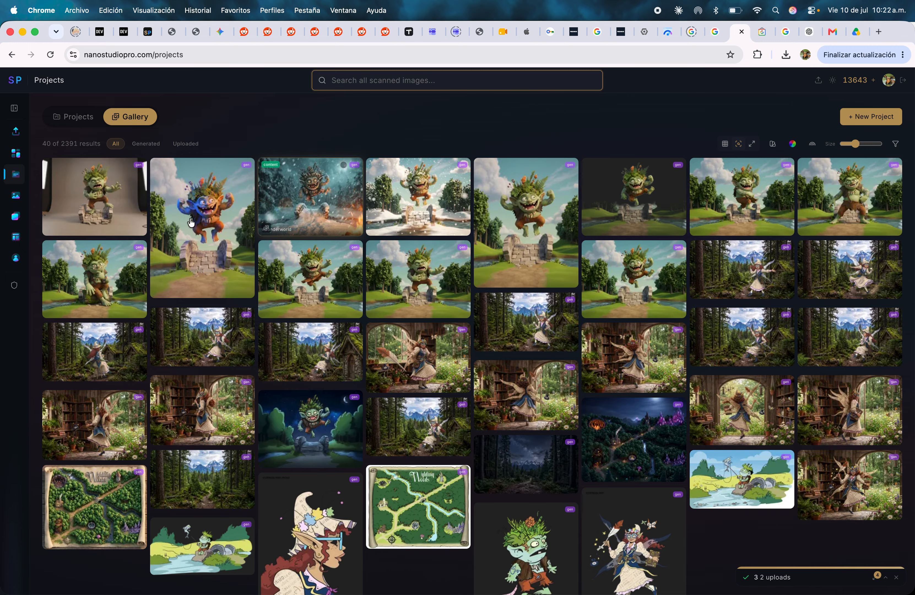
Step: Open the studio troll image from the gallery, inspect its face detection and return to the gallery
{"action": "left_click", "coordinate": [98, 198]}
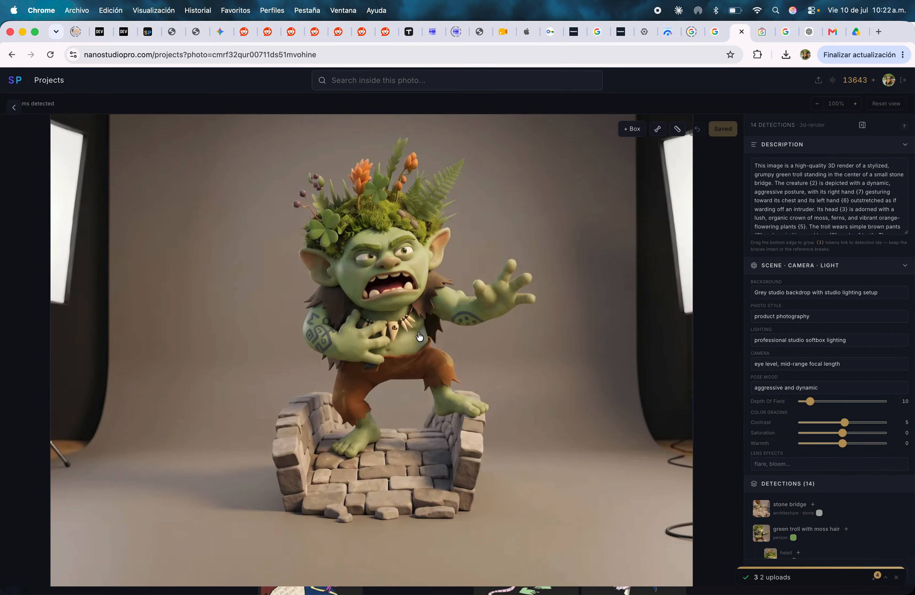
{"action": "left_click", "coordinate": [379, 249]}
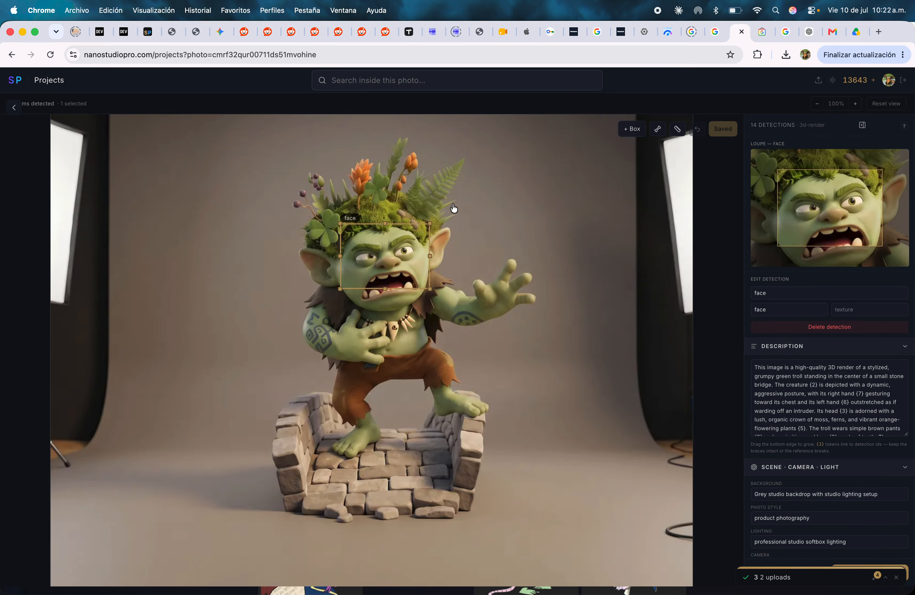
{"action": "left_click", "coordinate": [396, 238]}
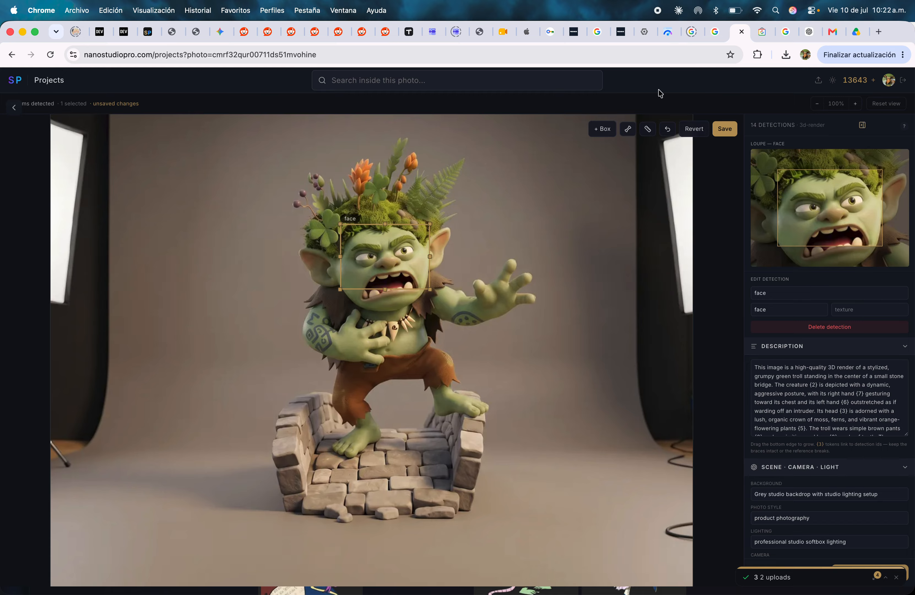
{"action": "left_click", "coordinate": [14, 108]}
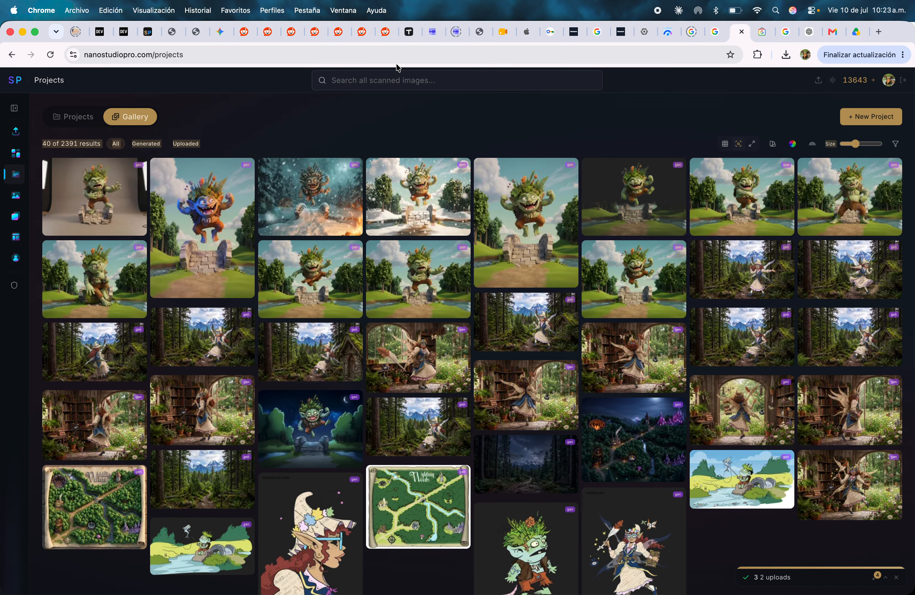
Step: Search the gallery of all scanned images for "trolls"
{"action": "left_click", "coordinate": [395, 77]}
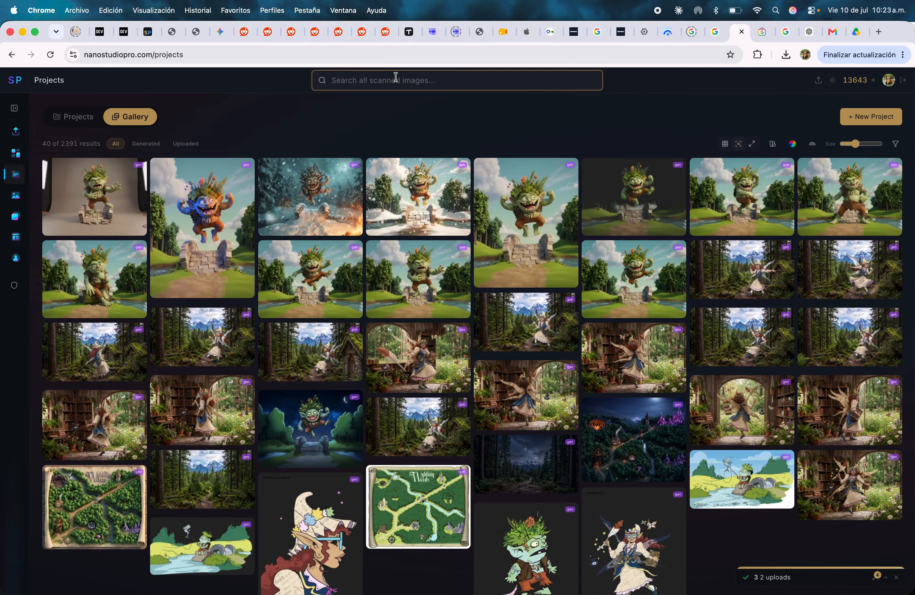
{"action": "left_click", "coordinate": [87, 121]}
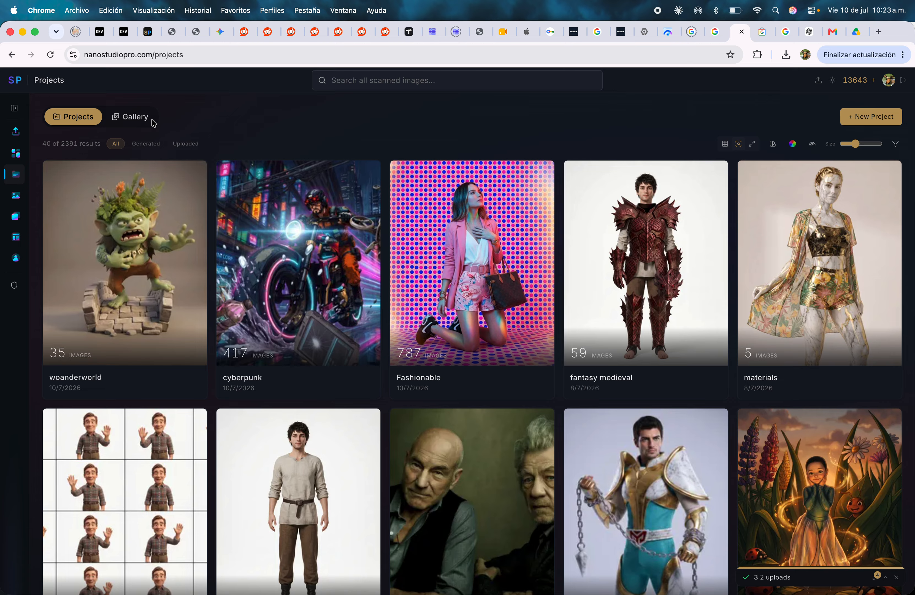
{"action": "left_click", "coordinate": [149, 123]}
{"action": "left_click", "coordinate": [386, 80]}
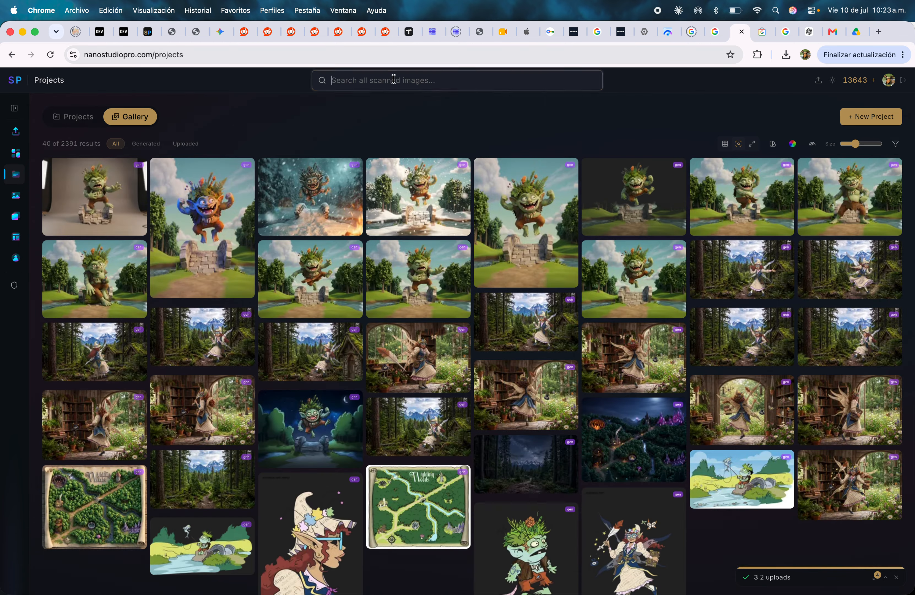
{"action": "type", "text": "trolls"}
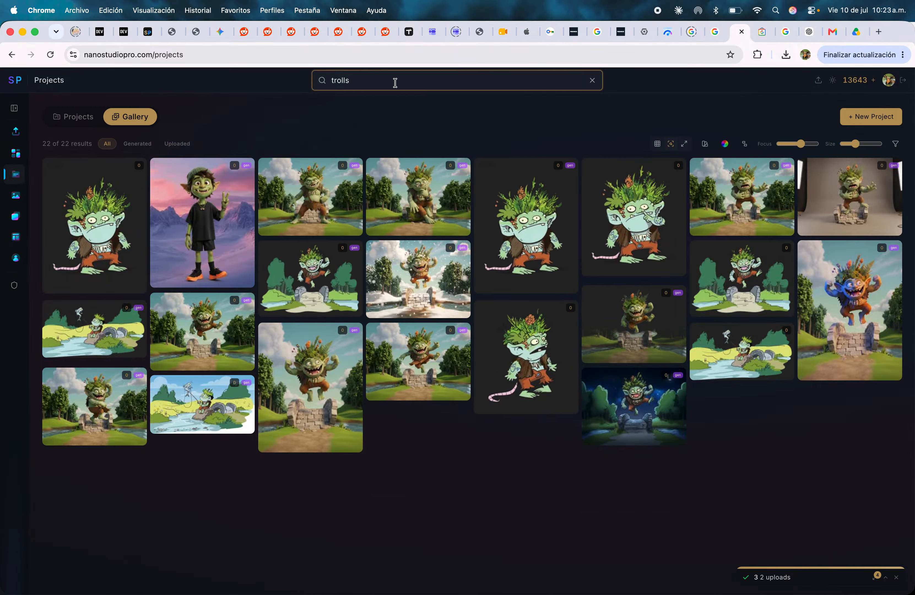
Step: Narrow the gallery search to "troll sitting" and replace it with "troll jumping"
{"action": "type", "text": "l sitting"}
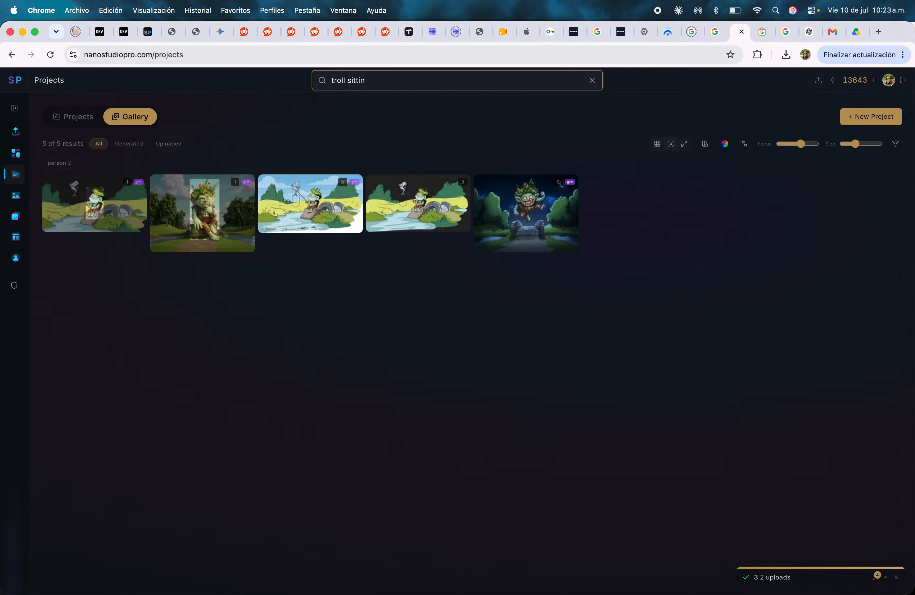
{"action": "key", "text": "BackSpace"}
{"action": "key", "text": "BackSpace"}
{"action": "type", "text": "jumping"}
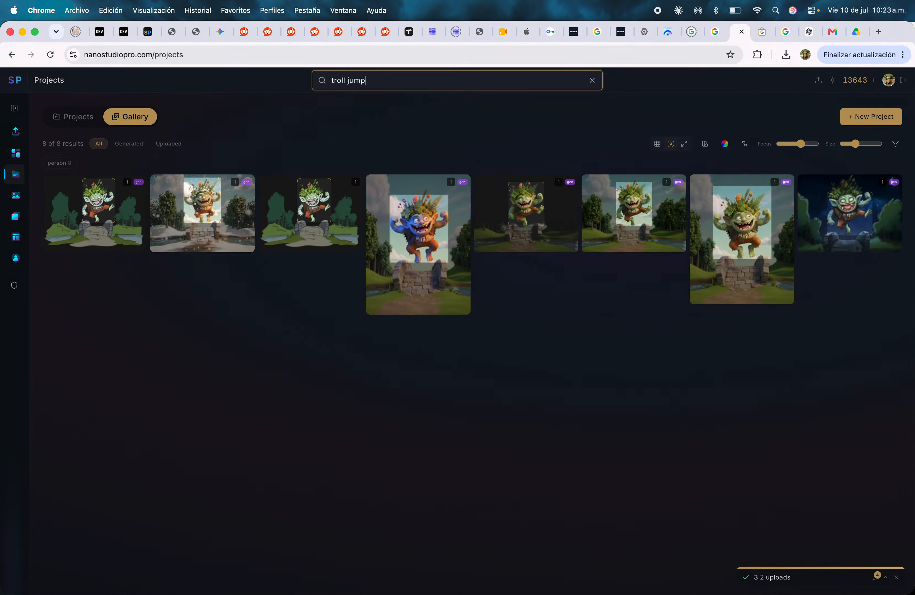
Step: Change the gallery search to "troll night" and shorten it to "troll"
{"action": "key", "text": "BackSpace"}
{"action": "key", "text": "BackSpace"}
{"action": "key", "text": "BackSpace"}
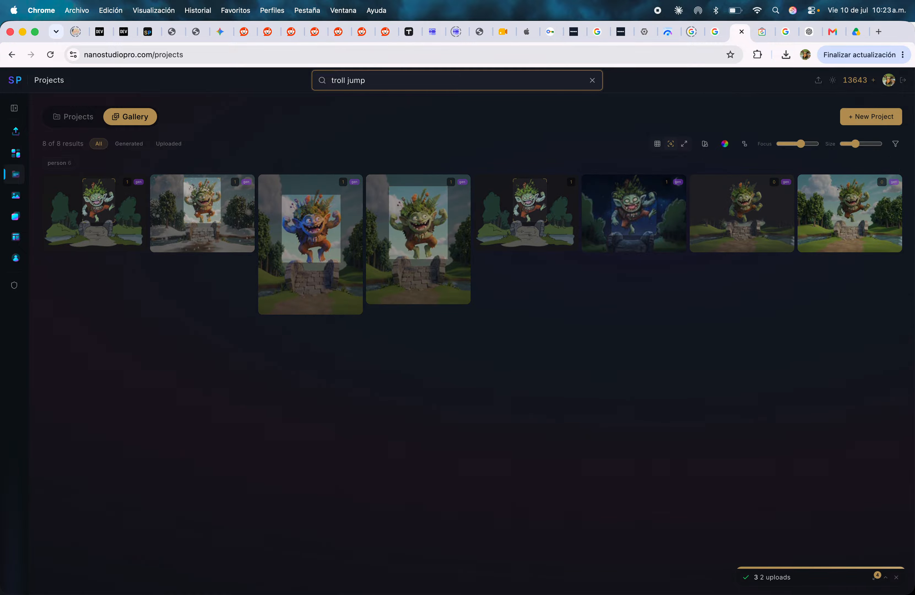
{"action": "type", "text": "night"}
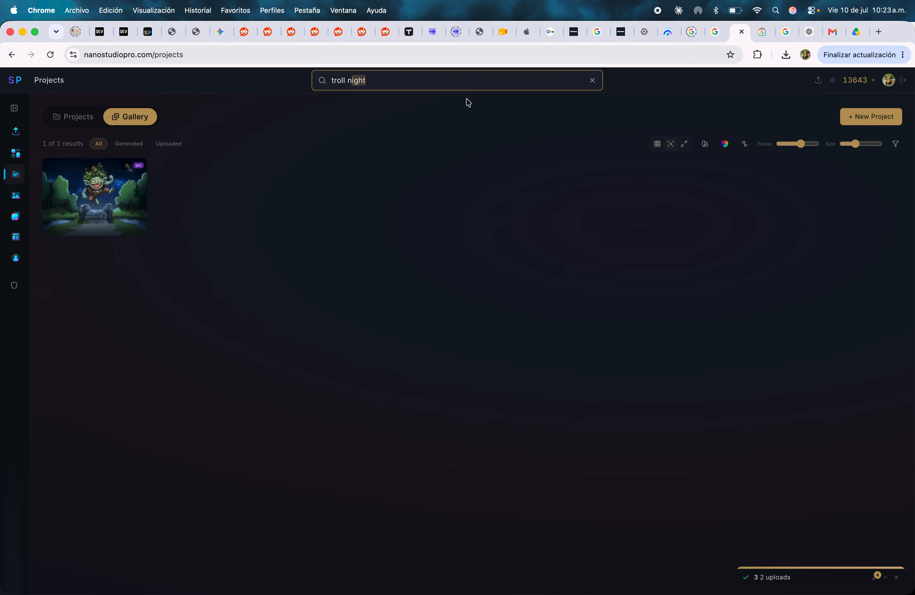
{"action": "key", "text": "BackSpace"}
{"action": "key", "text": "BackSpace"}
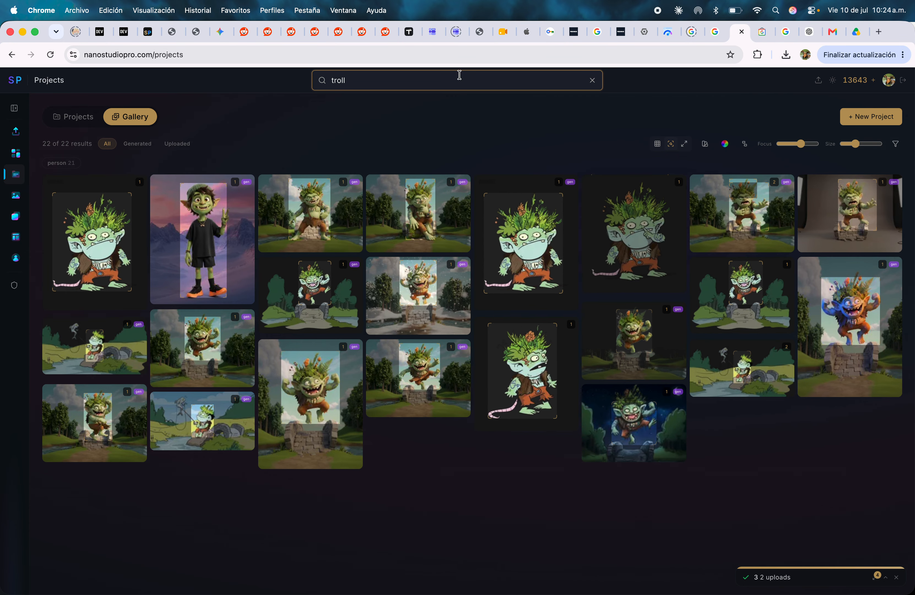
Step: Search the gallery for "troll face" and "troll eye", showing the matches as individual cropped items
{"action": "type", "text": "face"}
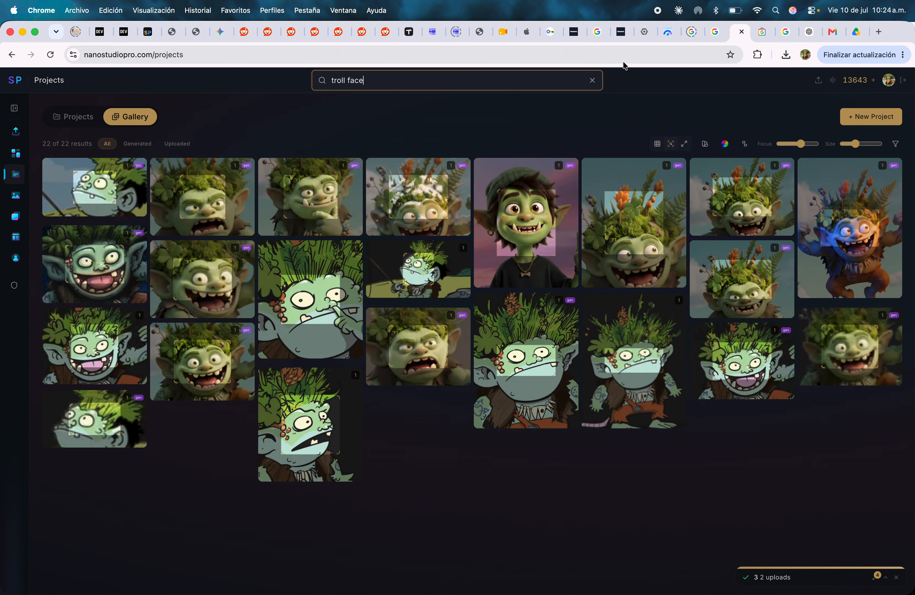
{"action": "left_click", "coordinate": [744, 144]}
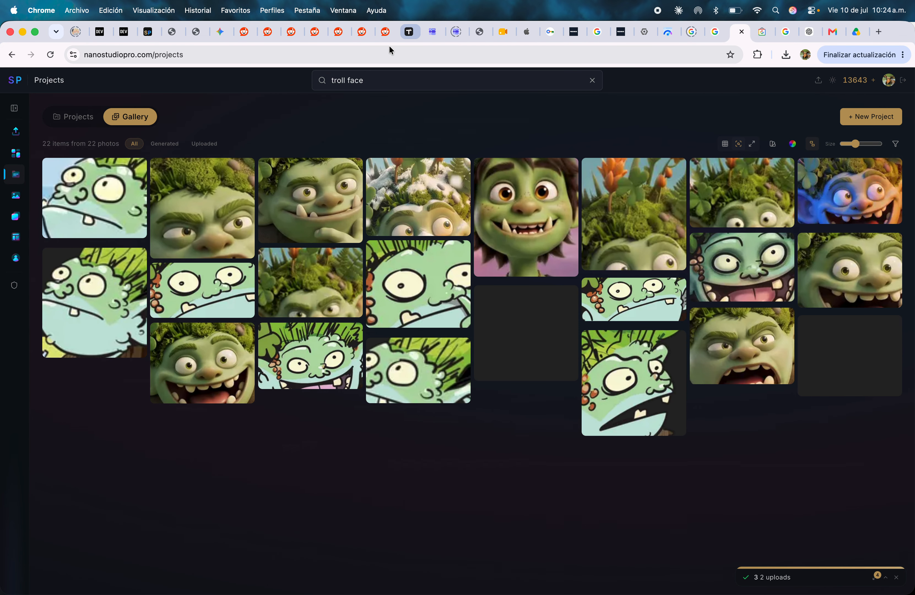
{"action": "left_click", "coordinate": [371, 84]}
{"action": "key", "text": "super+a"}
{"action": "type", "text": "troll eye"}
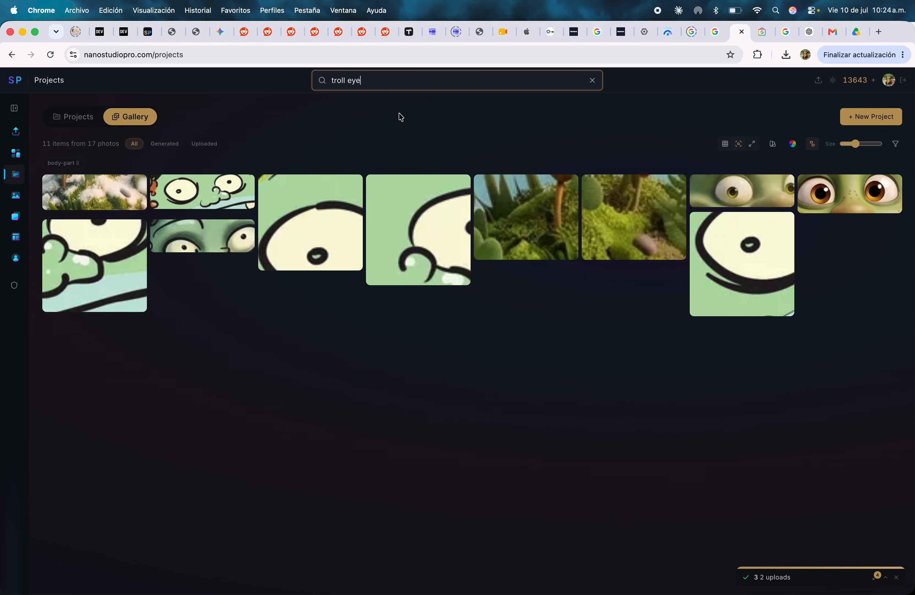
Step: Search the cropped items for "fairy", "fairy eye" and "fairy face" in turn
{"action": "double_click", "coordinate": [368, 73]}
{"action": "type", "text": "fairy"}
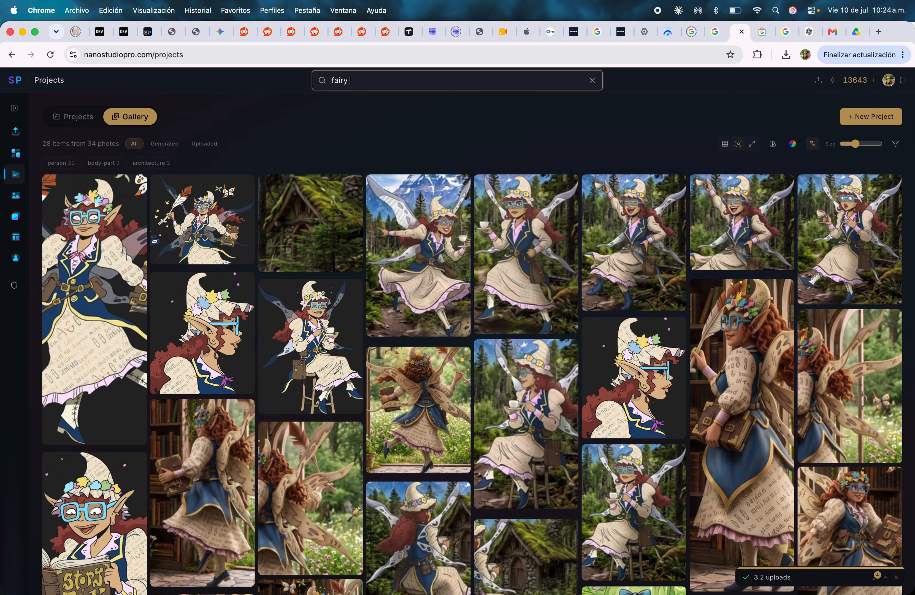
{"action": "type", "text": "  eye"}
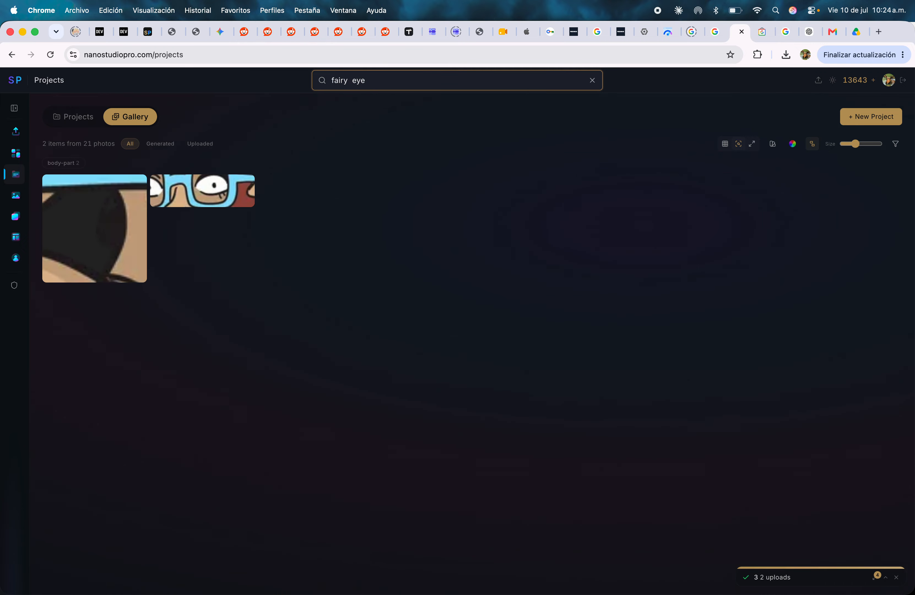
{"action": "type", "text": "face"}
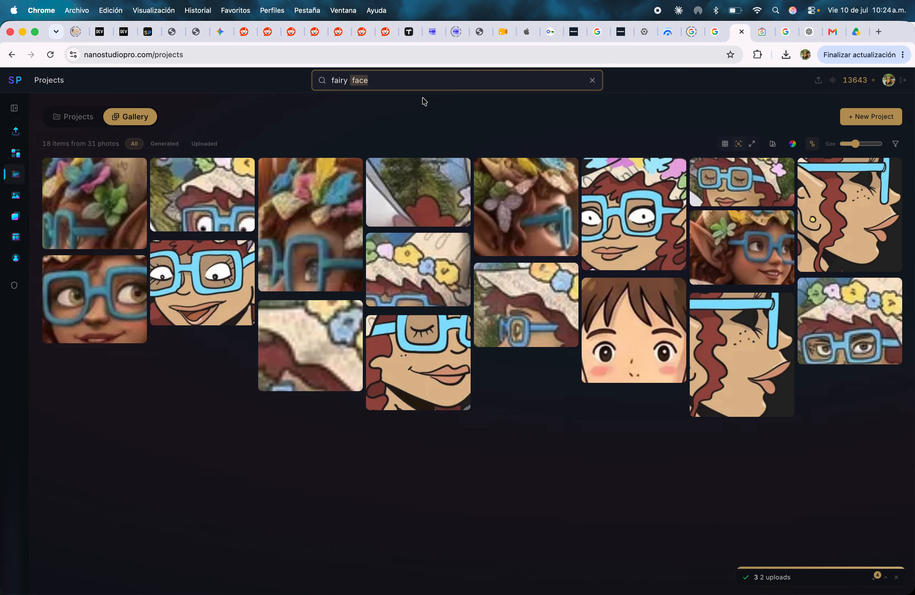
Step: Search the cropped gallery items for "fairy feet" and replace it with "fairy flower"
{"action": "key", "text": "BackSpace"}
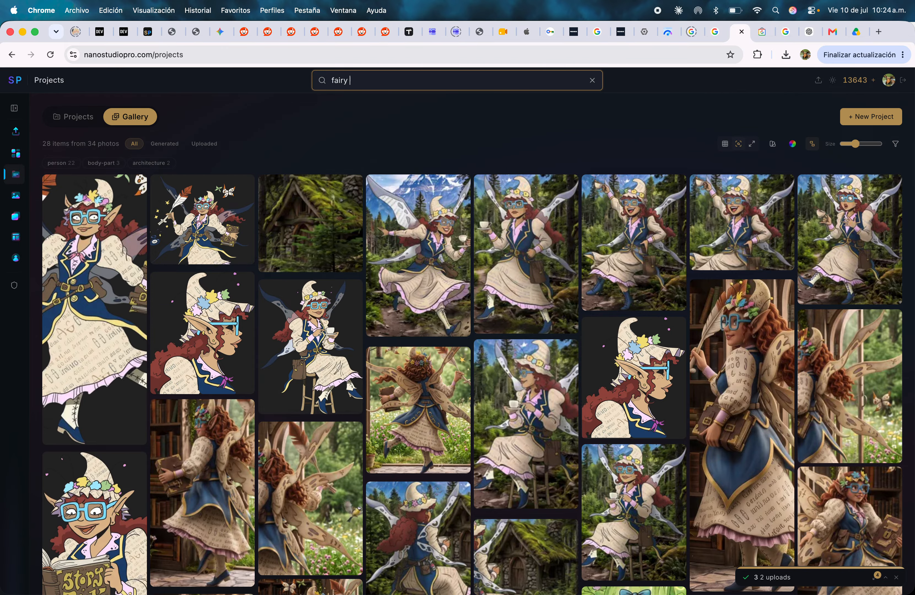
{"action": "type", "text": "feet"}
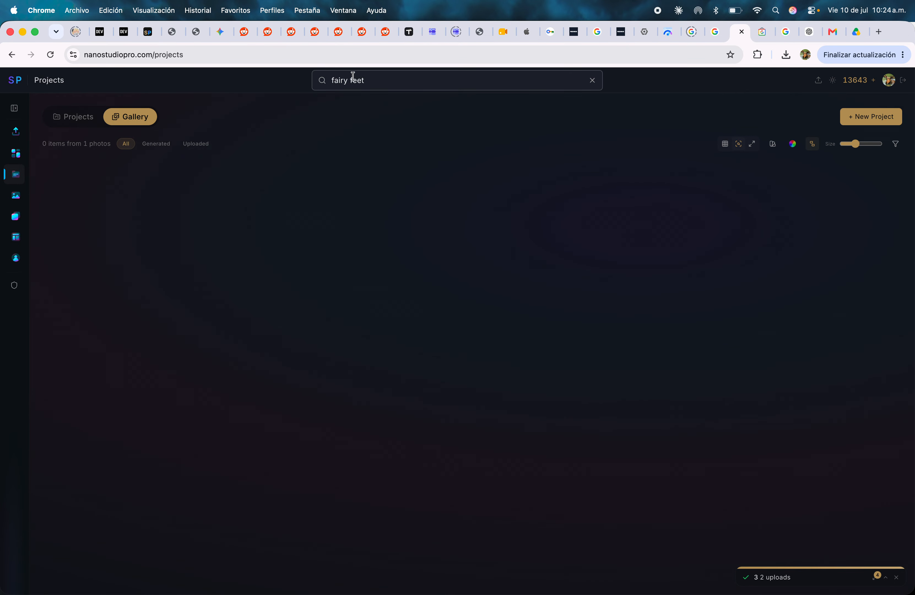
{"action": "double_click", "coordinate": [353, 80]}
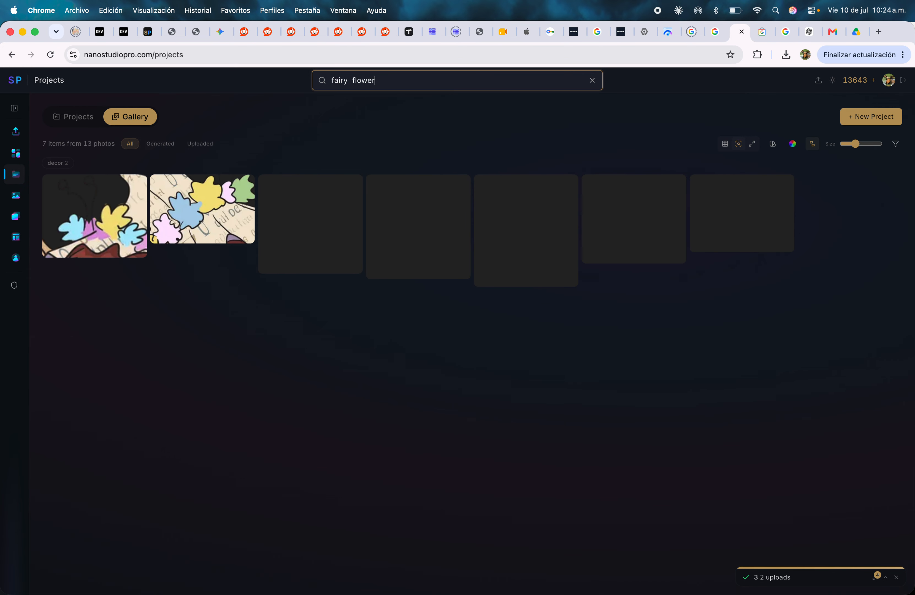
Step: Clear the "fairy flower" search so the gallery shows all scanned images again
{"action": "key", "text": "BackSpace"}
{"action": "key", "text": "BackSpace"}
{"action": "key", "text": "BackSpace"}
{"action": "key", "text": "BackSpace"}
{"action": "key", "text": "BackSpace"}
{"action": "key", "text": "BackSpace"}
{"action": "key", "text": "BackSpace"}
{"action": "key", "text": "BackSpace"}
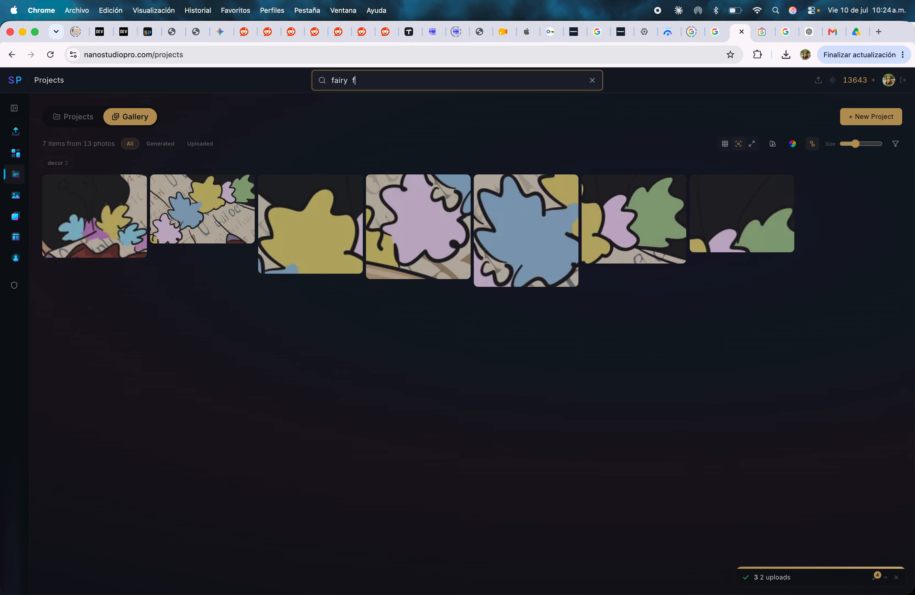
{"action": "key", "text": "BackSpace"}
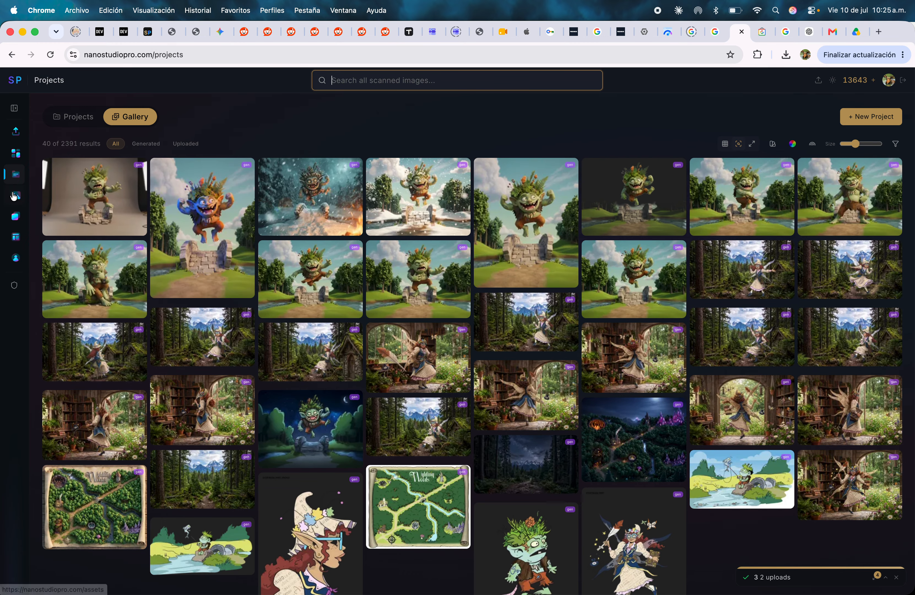
Step: Leave the gallery for the projects list and open the woanderworld project
{"action": "left_click", "coordinate": [16, 158]}
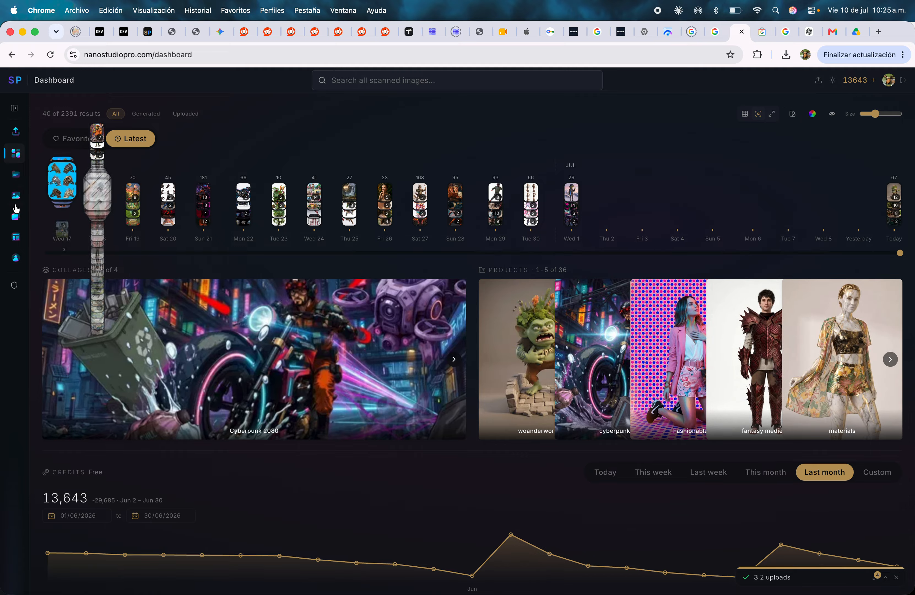
{"action": "left_click", "coordinate": [14, 180]}
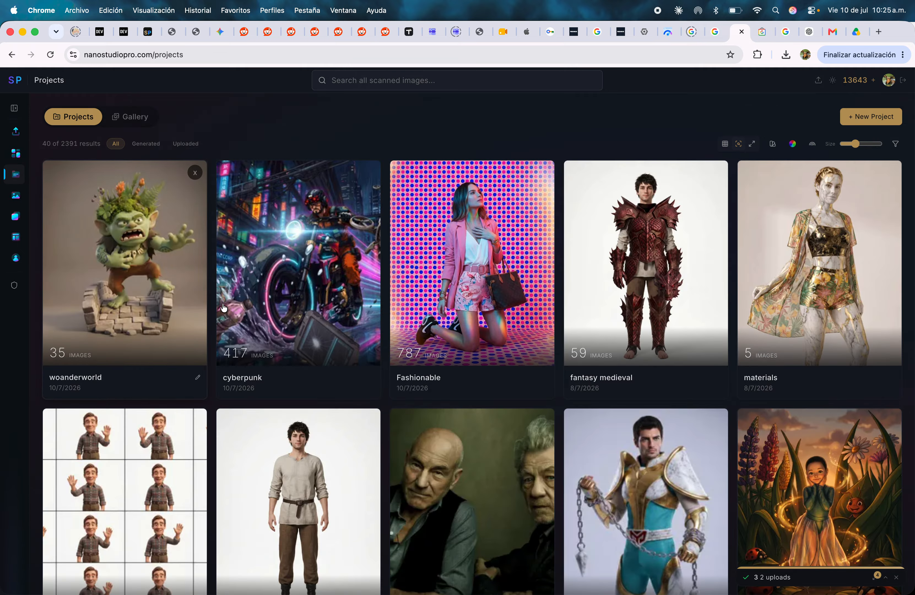
{"action": "left_click", "coordinate": [135, 234]}
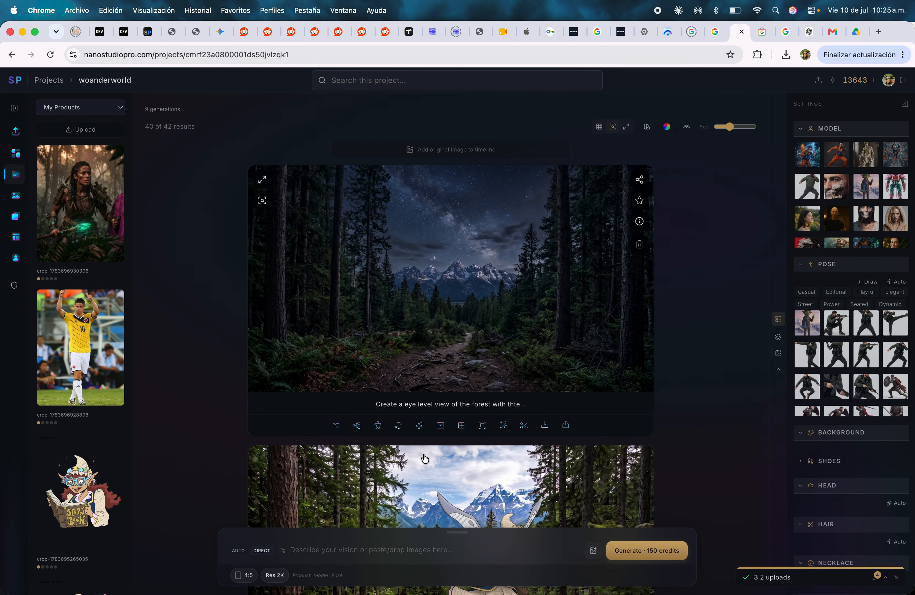
Step: Show the front-facing fairy holding a book in the uploaded fairy image's timeline and select it for a Restyle edit
{"action": "scroll", "coordinate": [409, 370], "scroll_direction": "down", "scroll_amount": 10}
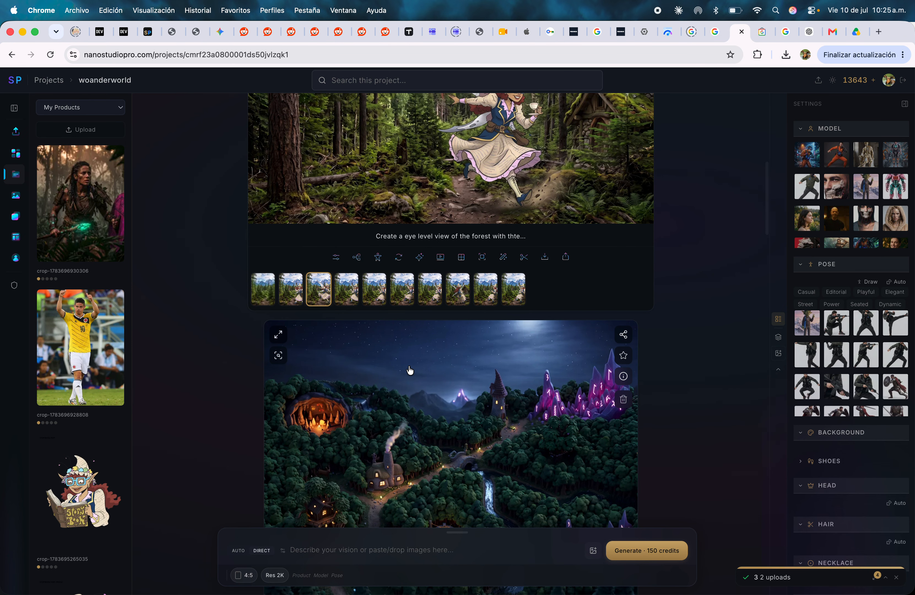
{"action": "scroll", "coordinate": [409, 371], "scroll_direction": "up", "scroll_amount": 5}
{"action": "scroll", "coordinate": [410, 371], "scroll_direction": "up", "scroll_amount": 1}
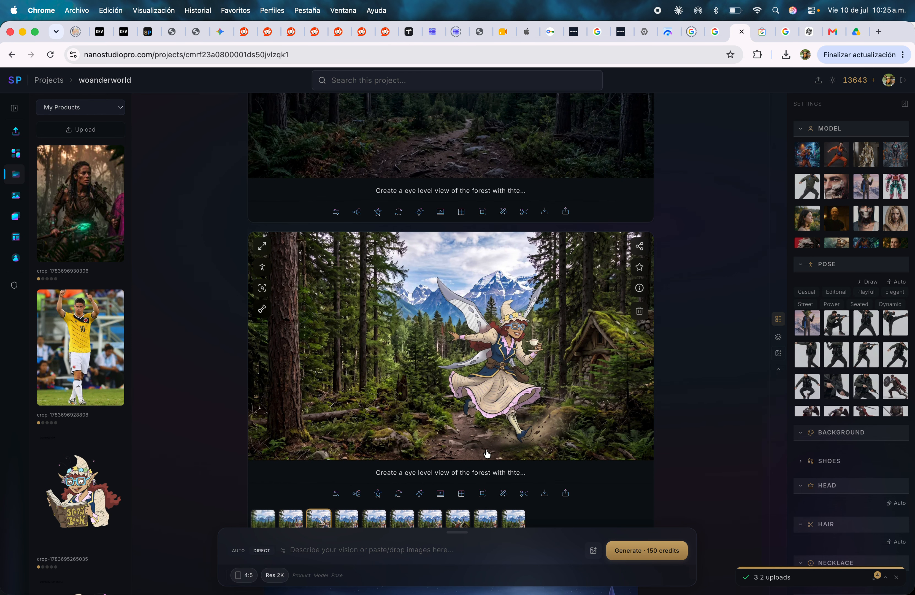
{"action": "scroll", "coordinate": [486, 453], "scroll_direction": "down", "scroll_amount": 10}
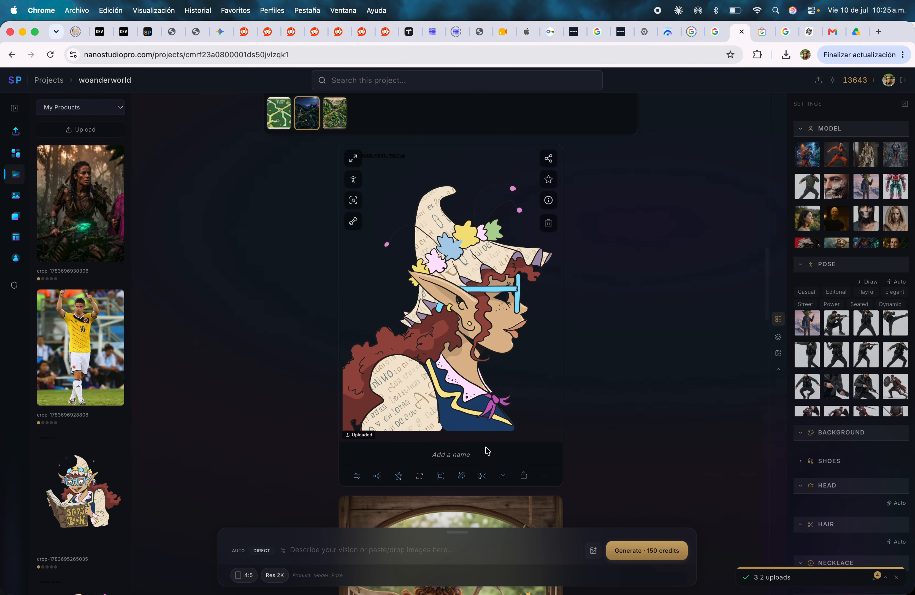
{"action": "scroll", "coordinate": [487, 451], "scroll_direction": "down", "scroll_amount": 10}
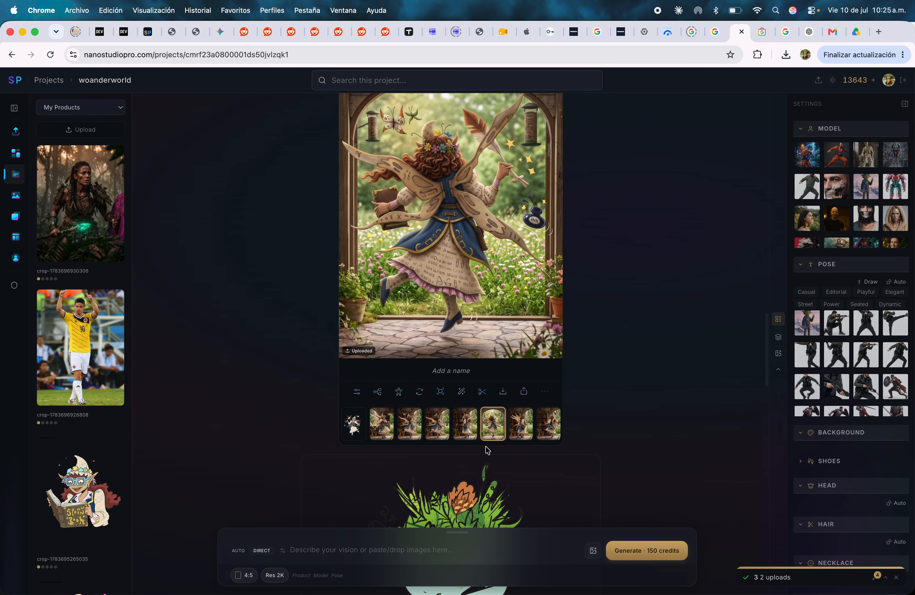
{"action": "left_click", "coordinate": [386, 424]}
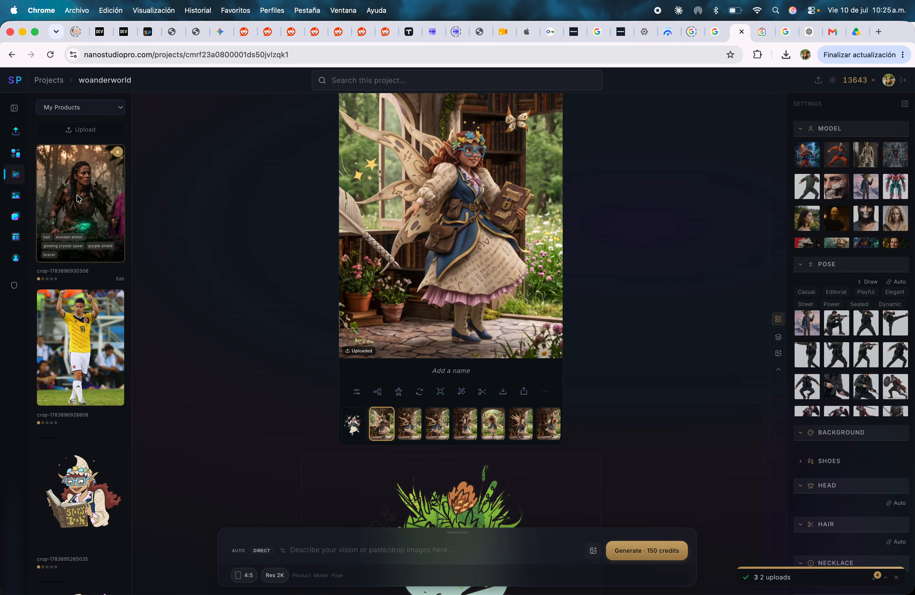
{"action": "left_click", "coordinate": [446, 245]}
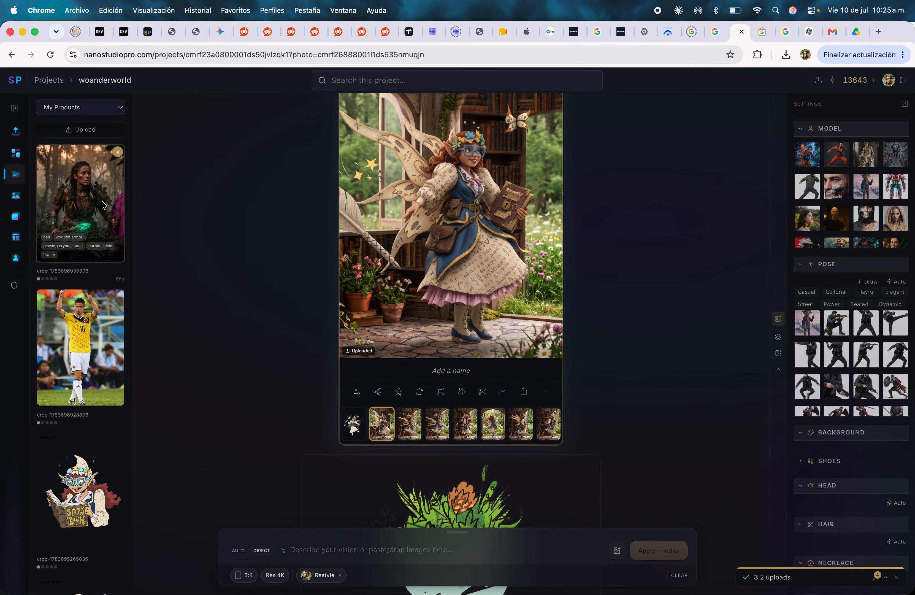
{"action": "left_click", "coordinate": [111, 233]}
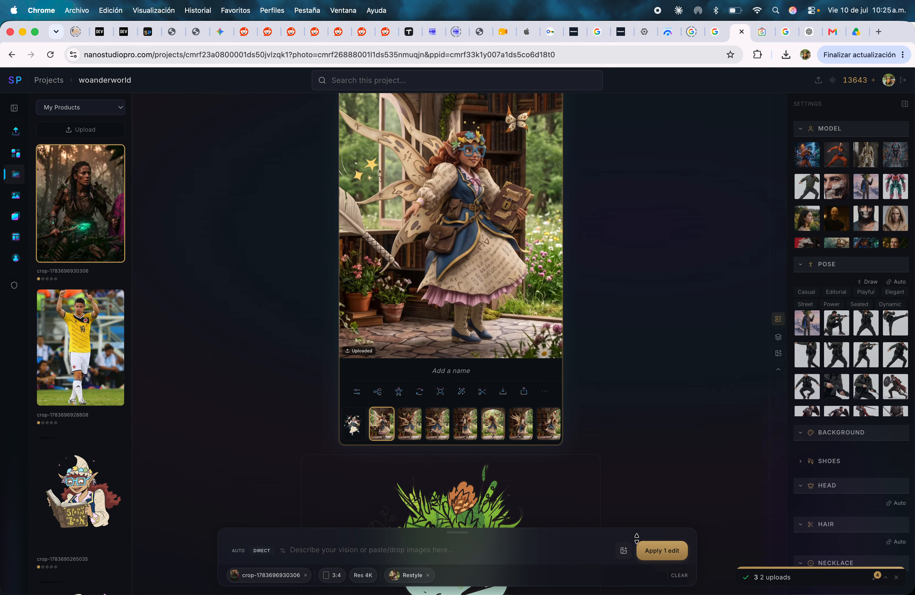
{"action": "right_click", "coordinate": [658, 551]}
{"action": "left_click", "coordinate": [587, 485]}
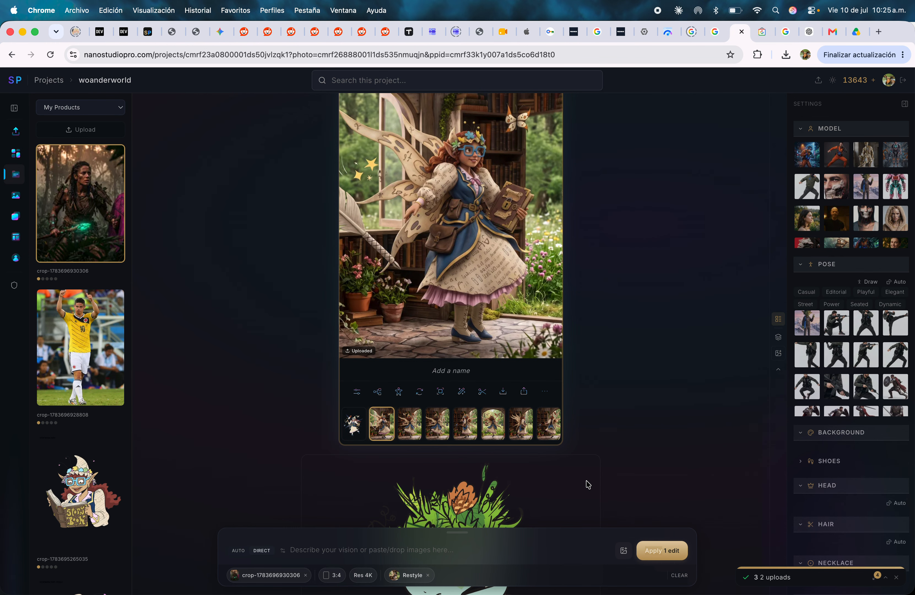
{"action": "left_click", "coordinate": [665, 559]}
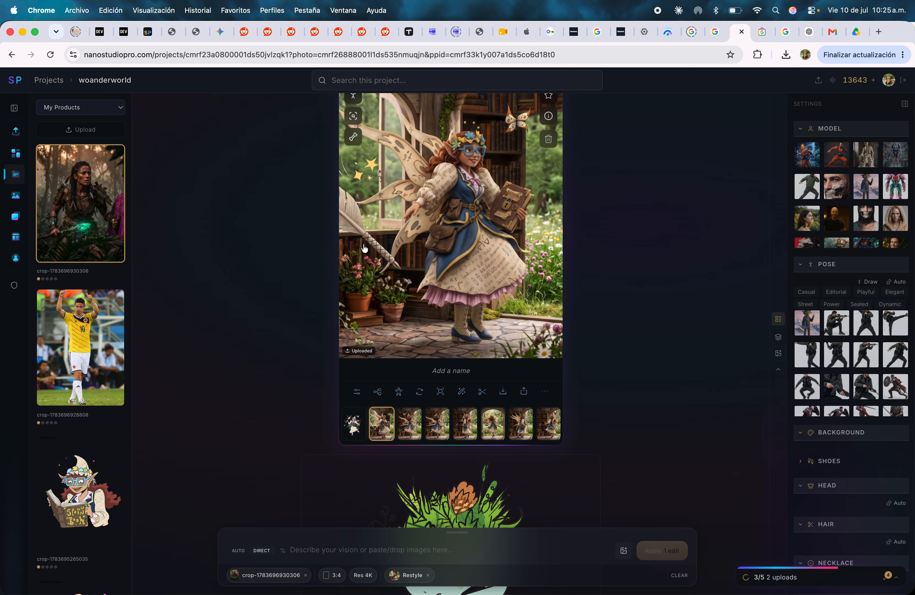
Step: Clear the product and Restyle selections and show the snowy version of the jumping troll on the bridge
{"action": "scroll", "coordinate": [459, 357], "scroll_direction": "down", "scroll_amount": 10}
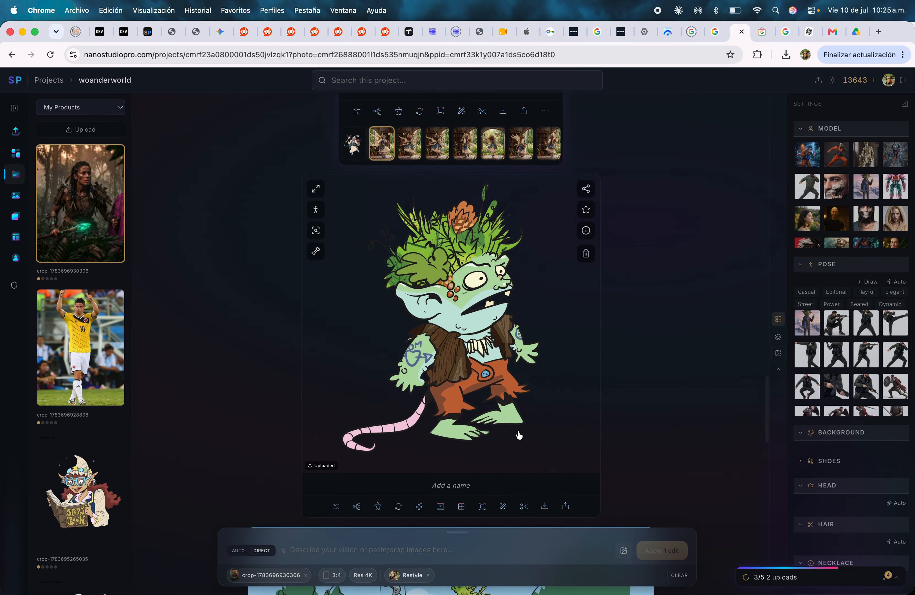
{"action": "scroll", "coordinate": [519, 436], "scroll_direction": "down", "scroll_amount": 10}
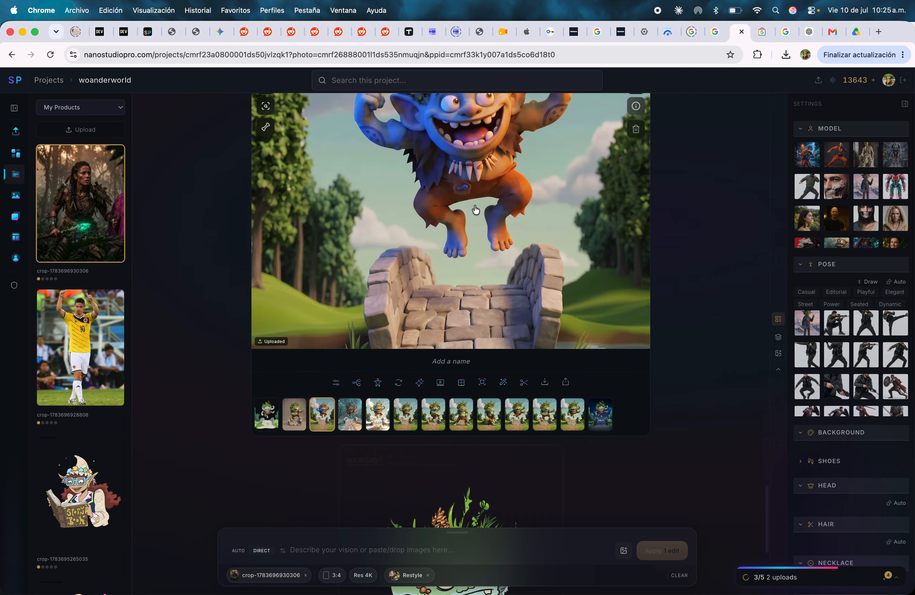
{"action": "scroll", "coordinate": [530, 180], "scroll_direction": "up", "scroll_amount": 2}
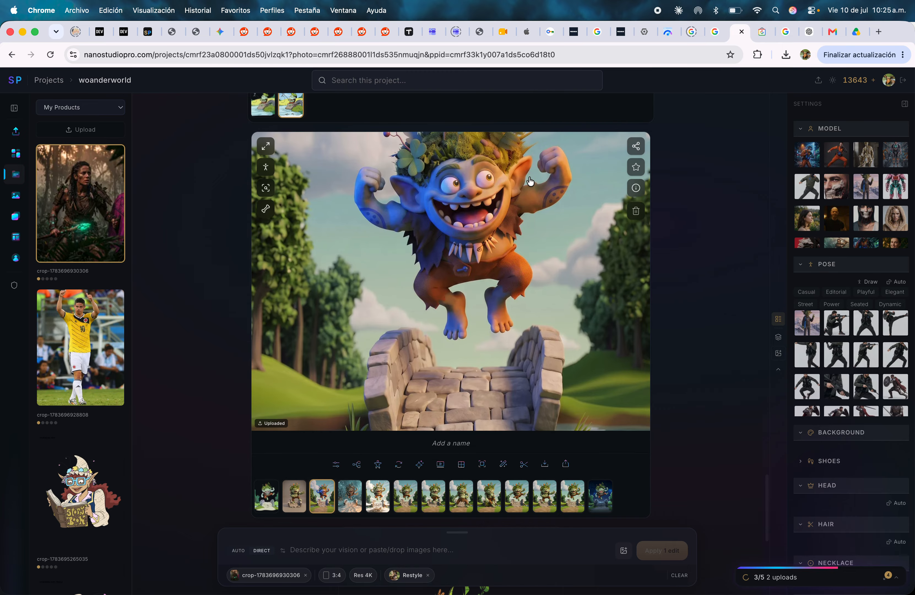
{"action": "left_click", "coordinate": [681, 576]}
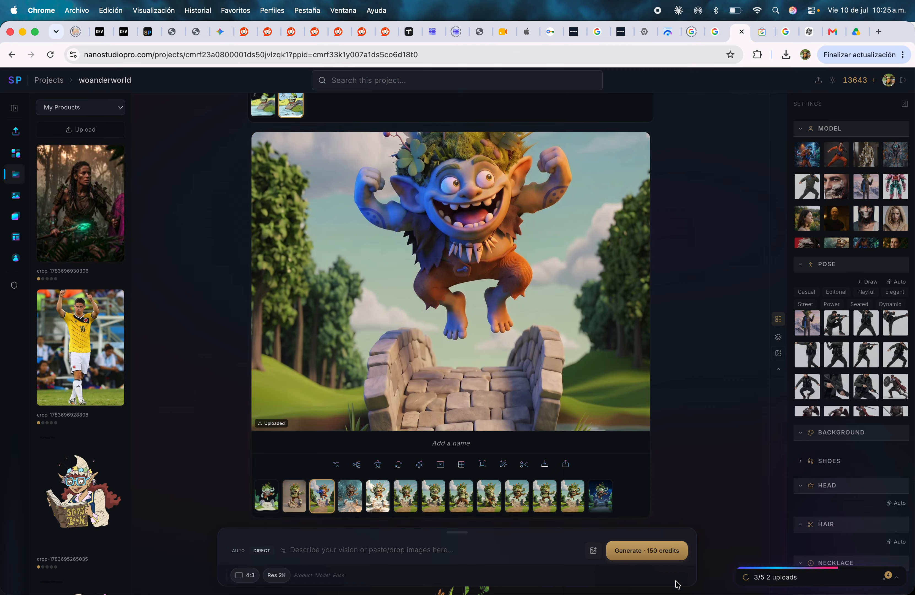
{"action": "left_click", "coordinate": [384, 500]}
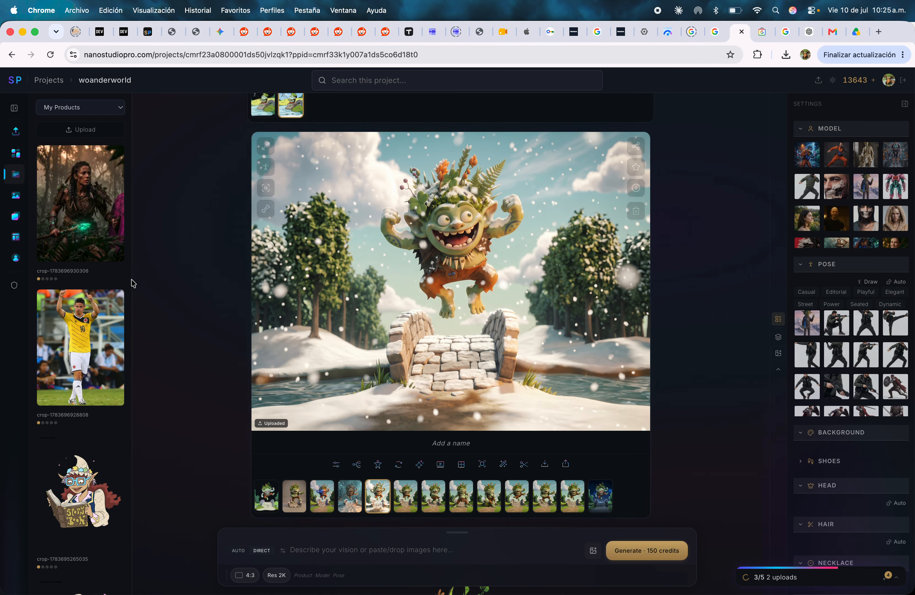
{"action": "left_click", "coordinate": [99, 336]}
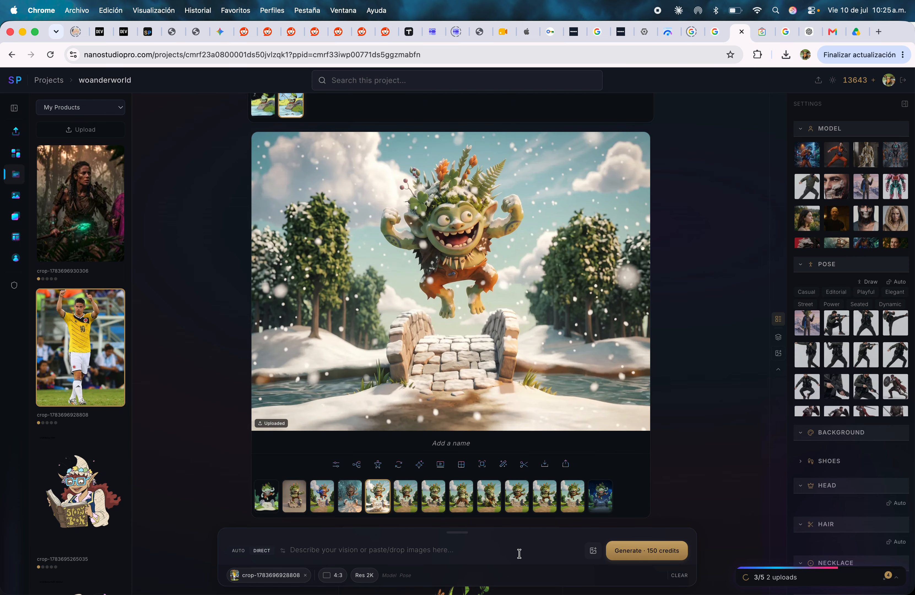
{"action": "left_click", "coordinate": [432, 370]}
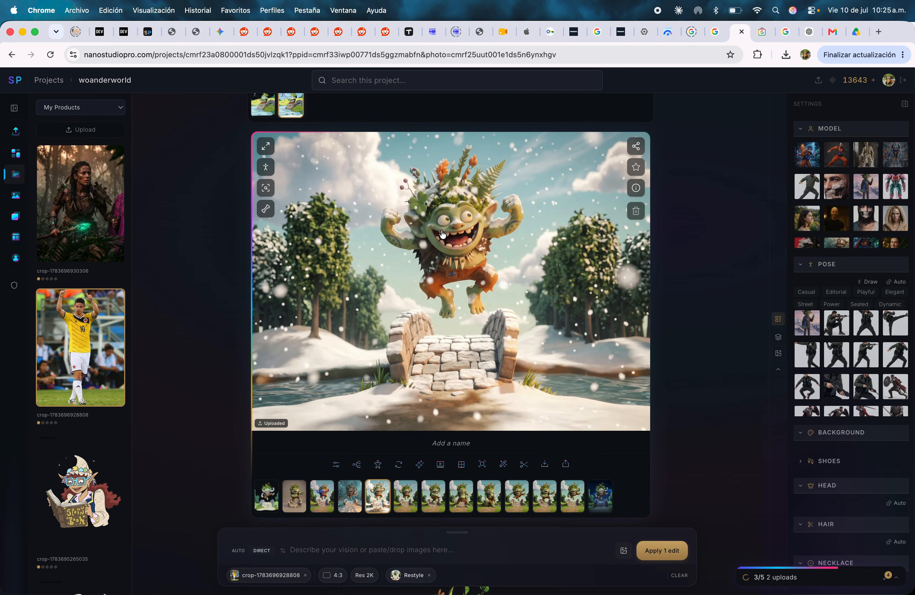
{"action": "left_click", "coordinate": [660, 552]}
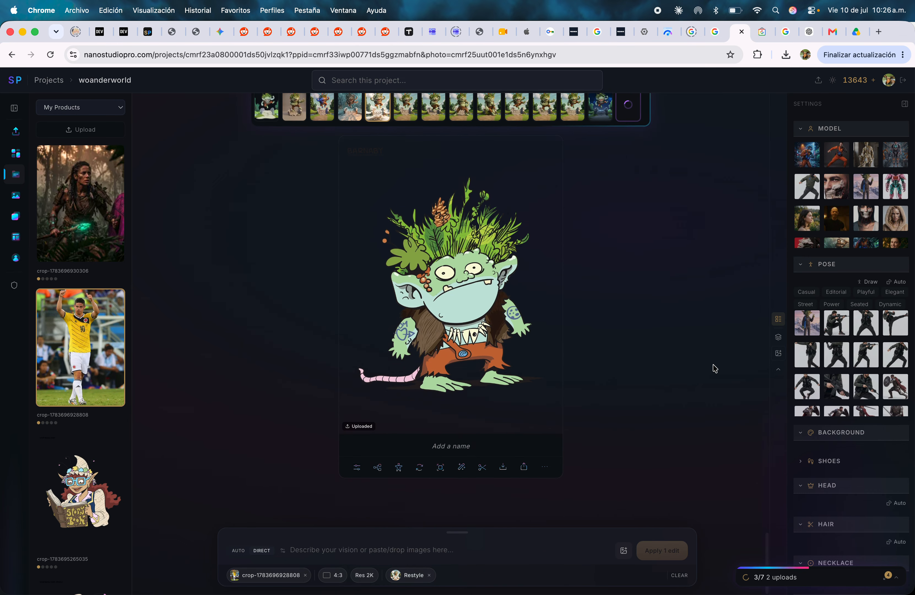
Step: Look through the project's images and compare the restyled fairy's outfit and props with the wooden-armor warrior product
{"action": "scroll", "coordinate": [77, 388], "scroll_direction": "down", "scroll_amount": 10}
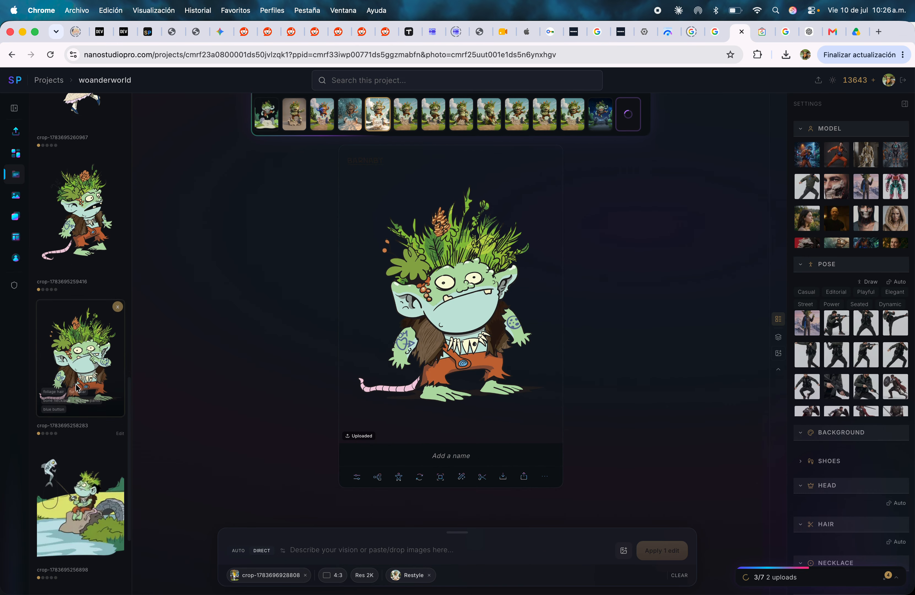
{"action": "scroll", "coordinate": [77, 388], "scroll_direction": "up", "scroll_amount": 10}
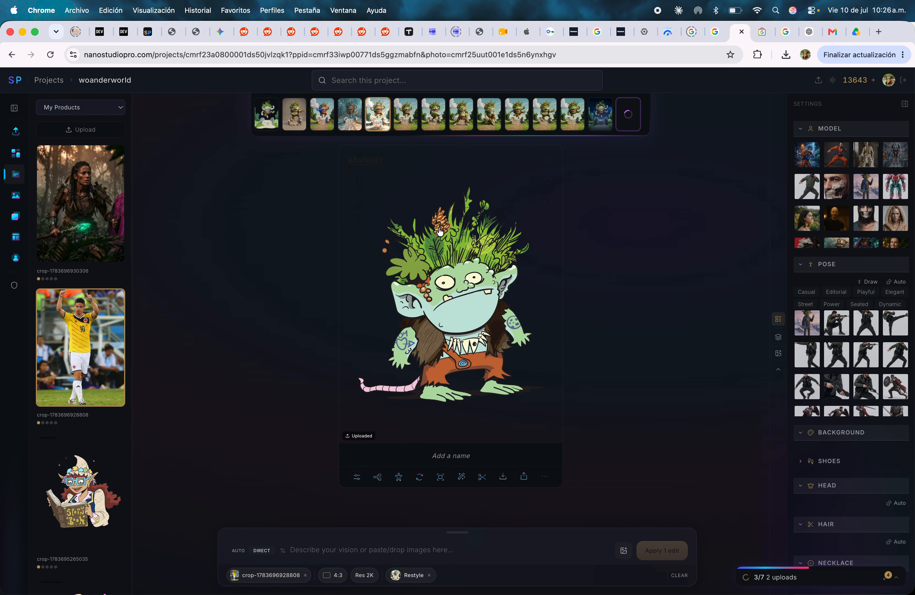
{"action": "scroll", "coordinate": [439, 230], "scroll_direction": "up", "scroll_amount": 5}
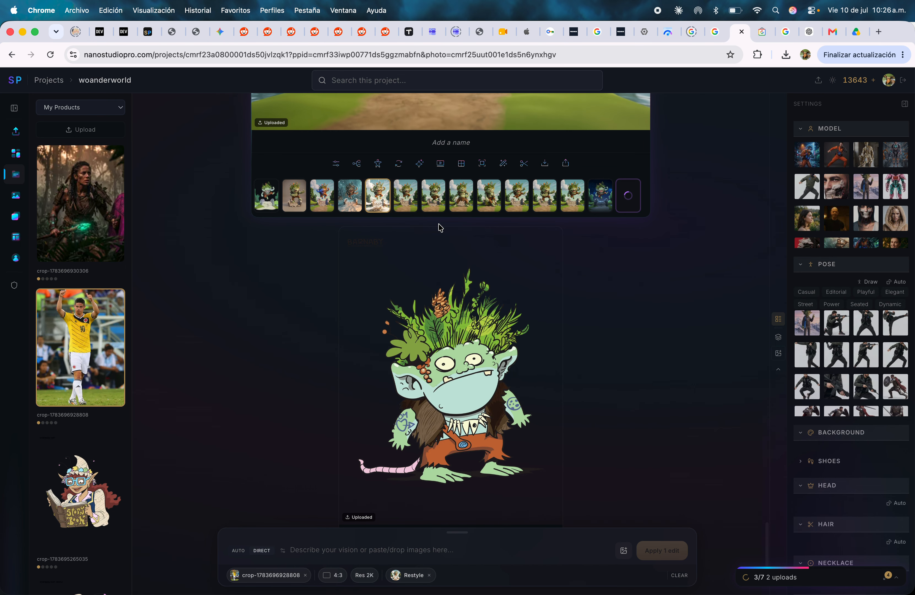
{"action": "scroll", "coordinate": [438, 224], "scroll_direction": "up", "scroll_amount": 5}
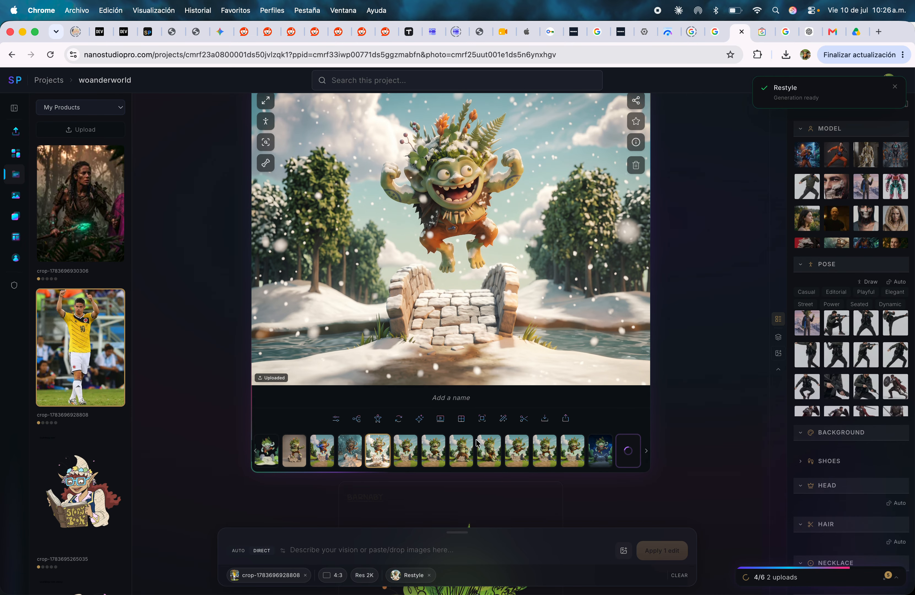
{"action": "scroll", "coordinate": [502, 386], "scroll_direction": "up", "scroll_amount": 10}
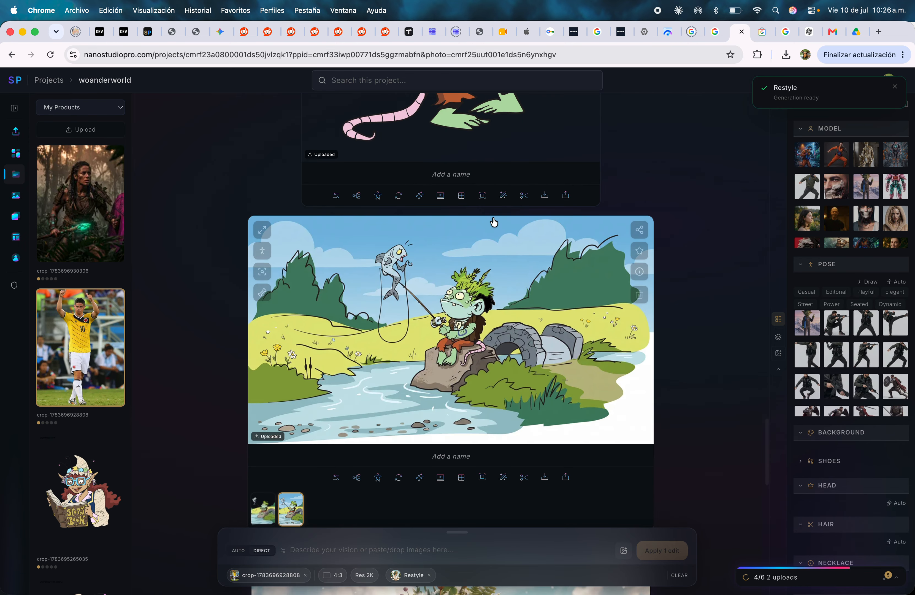
{"action": "scroll", "coordinate": [351, 445], "scroll_direction": "up", "scroll_amount": 15}
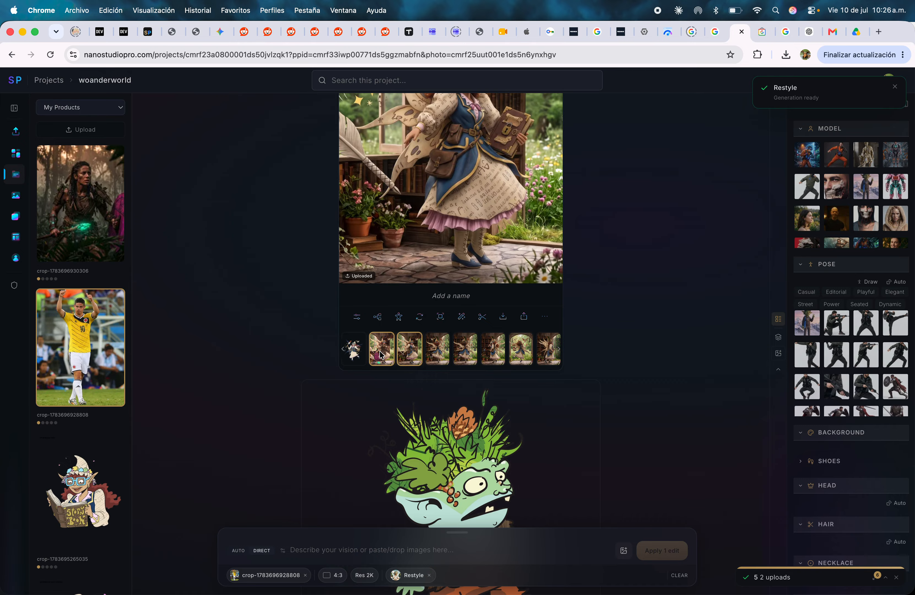
{"action": "scroll", "coordinate": [627, 295], "scroll_direction": "up", "scroll_amount": 5}
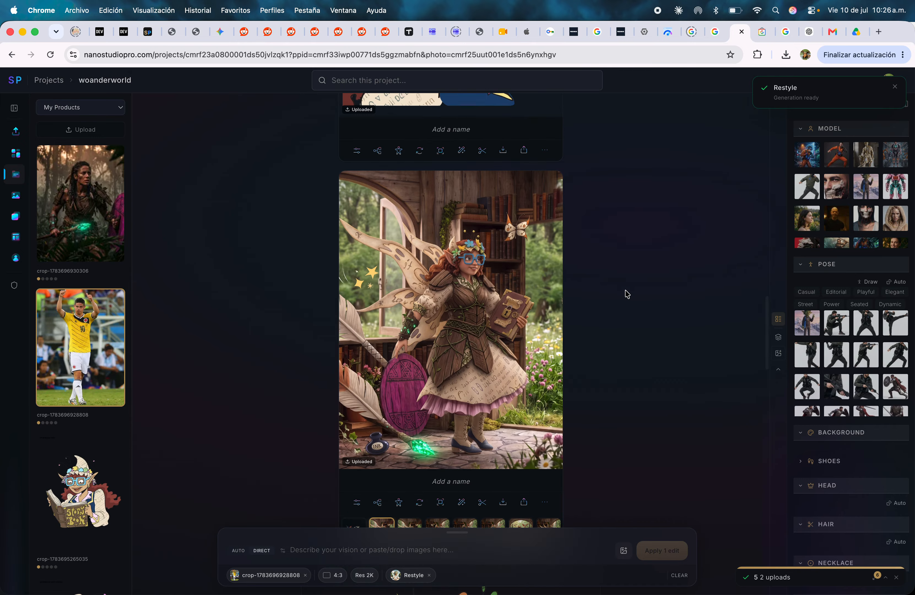
{"action": "scroll", "coordinate": [626, 294], "scroll_direction": "up", "scroll_amount": 12}
{"action": "scroll", "coordinate": [627, 294], "scroll_direction": "down", "scroll_amount": 14}
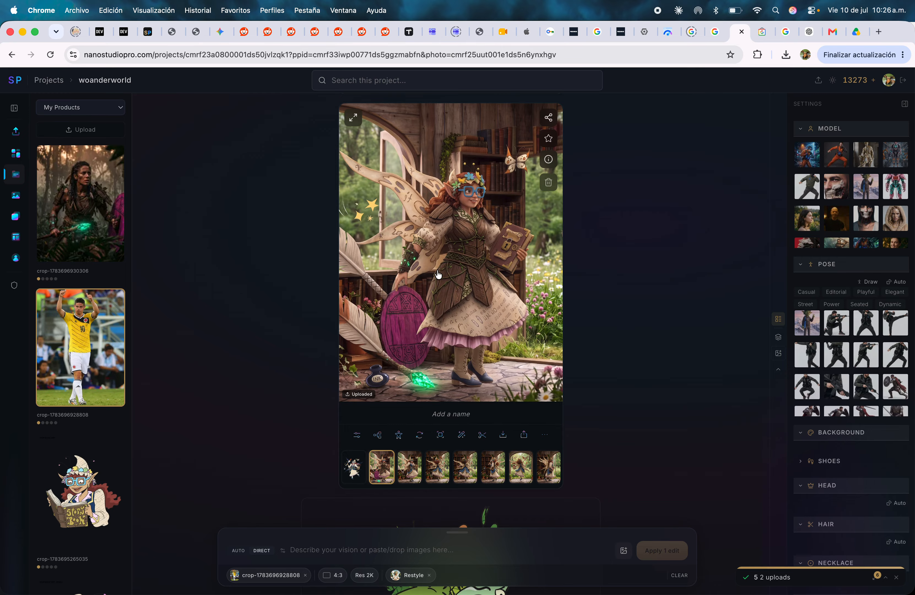
{"action": "mouse_move", "coordinate": [93, 218]}
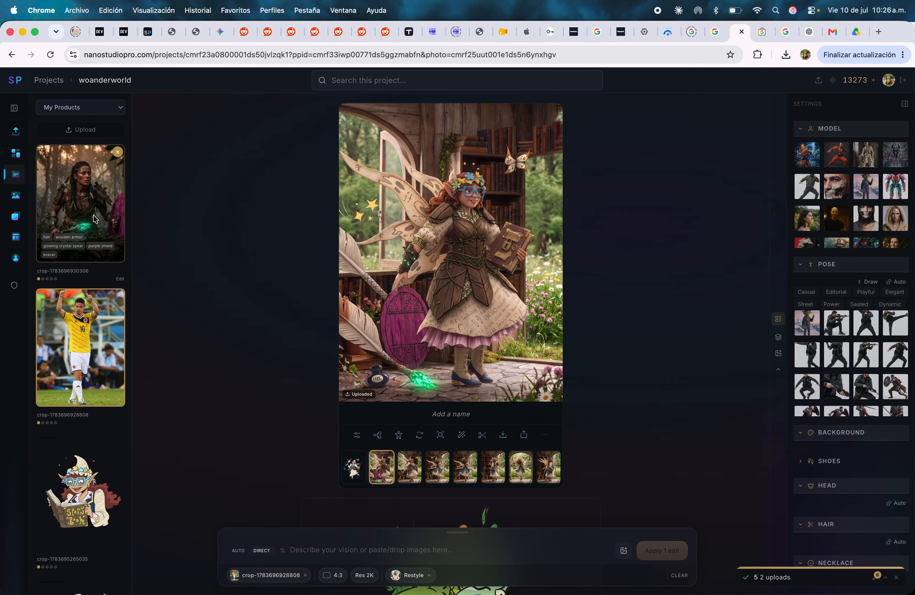
{"action": "mouse_move", "coordinate": [467, 267]}
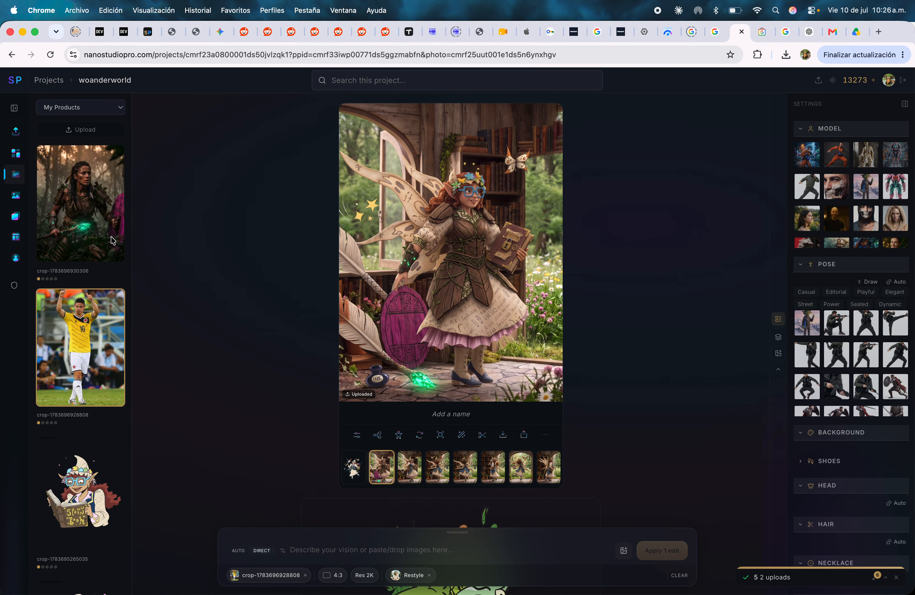
Step: Examine the wooden-armor warrior product's details, look through the fairy versions, and show the front-facing blue-dress fairy
{"action": "left_click", "coordinate": [68, 188]}
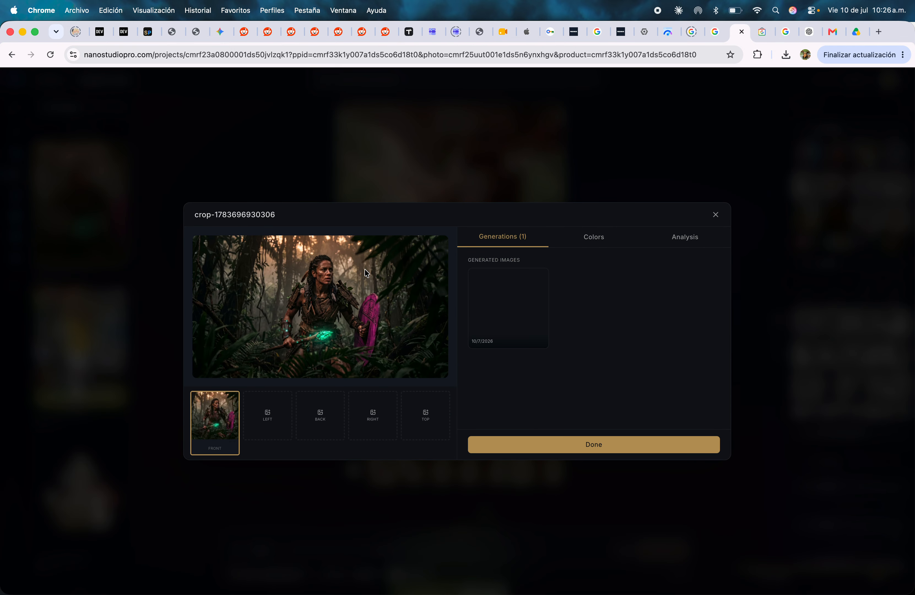
{"action": "left_click", "coordinate": [304, 151]}
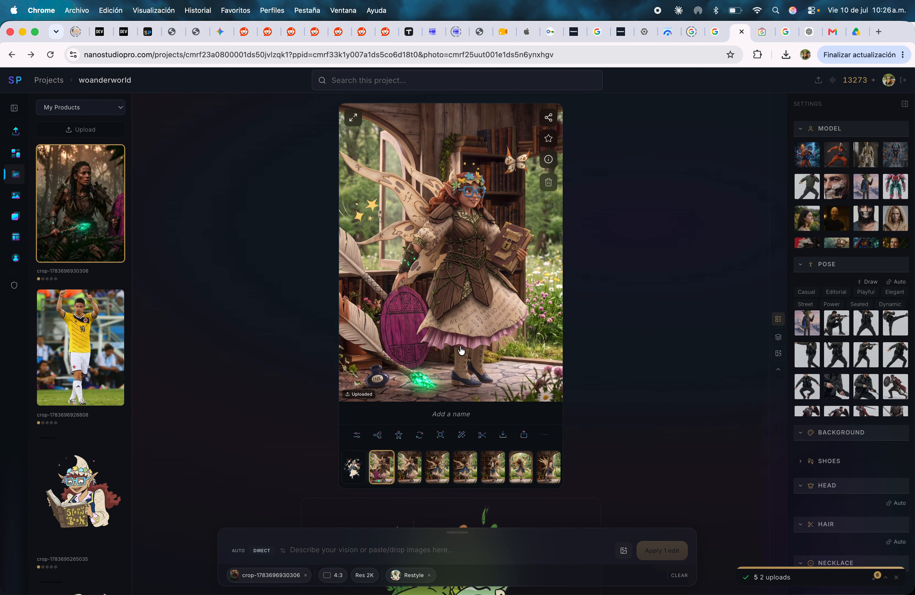
{"action": "left_click", "coordinate": [404, 471]}
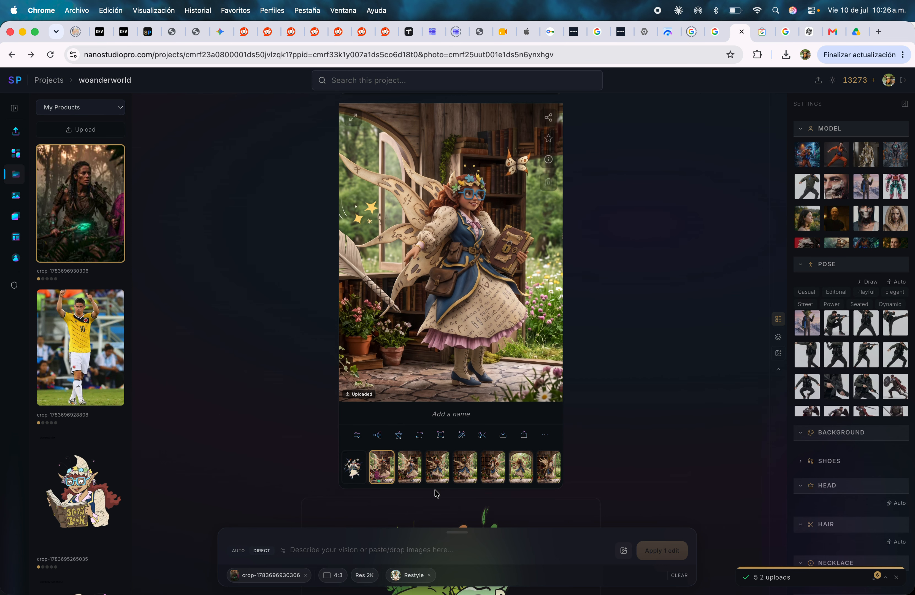
{"action": "left_click", "coordinate": [501, 466]}
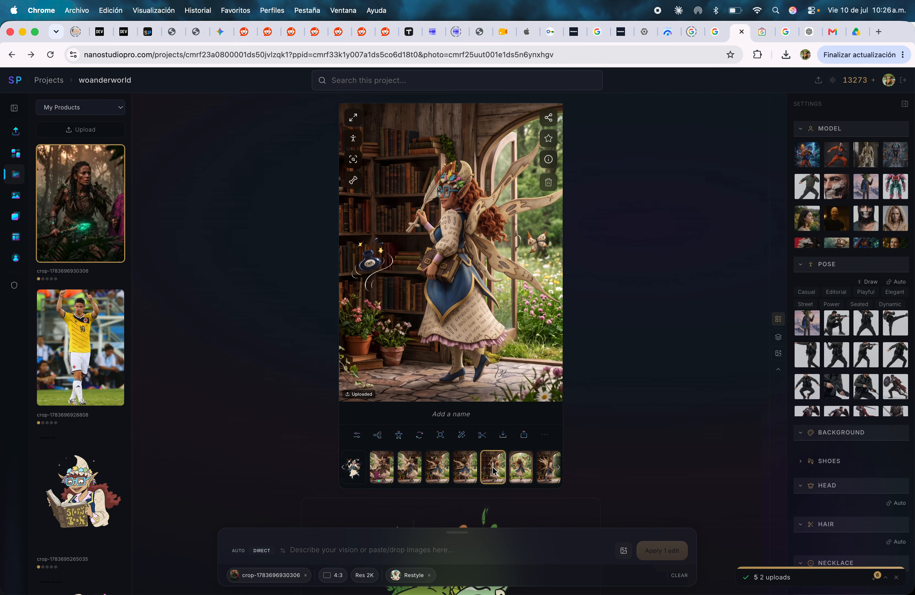
{"action": "left_click", "coordinate": [464, 469]}
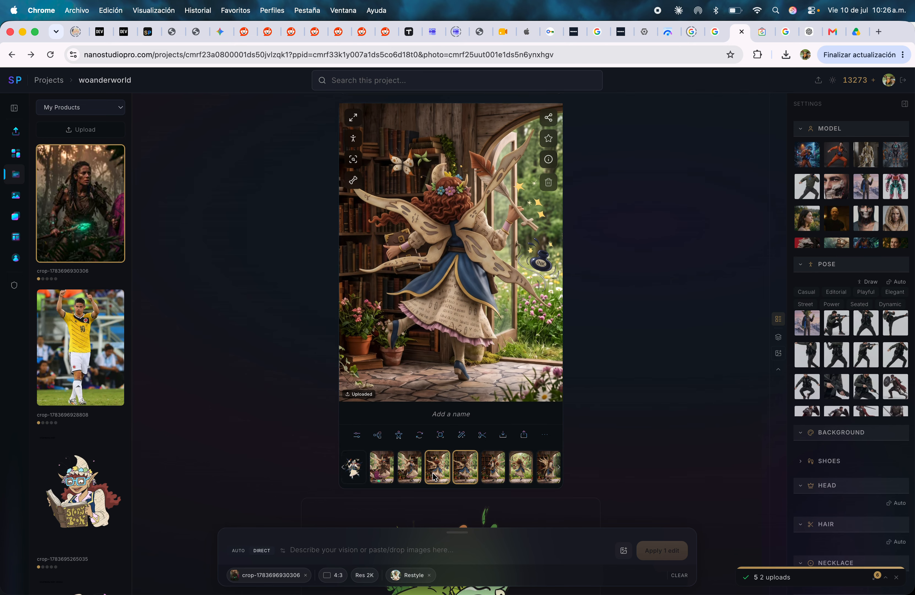
{"action": "left_click", "coordinate": [442, 469]}
{"action": "left_click", "coordinate": [404, 471]}
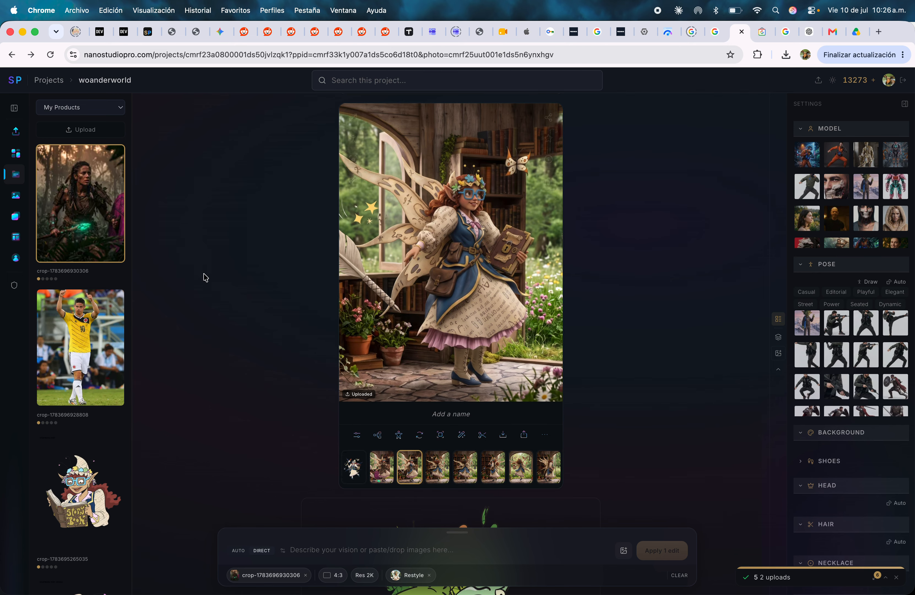
{"action": "left_click", "coordinate": [107, 328]}
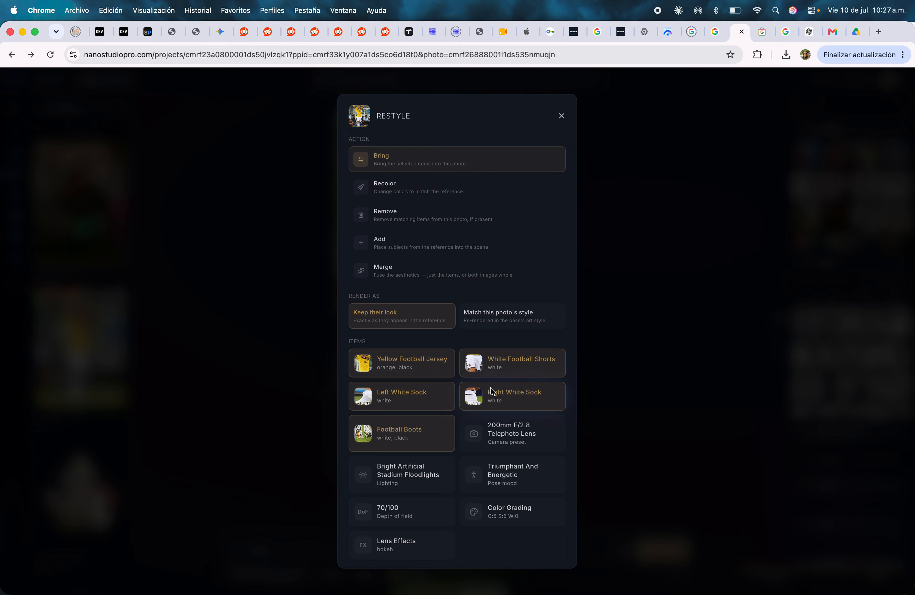
{"action": "left_click", "coordinate": [507, 360]}
{"action": "left_click", "coordinate": [509, 394]}
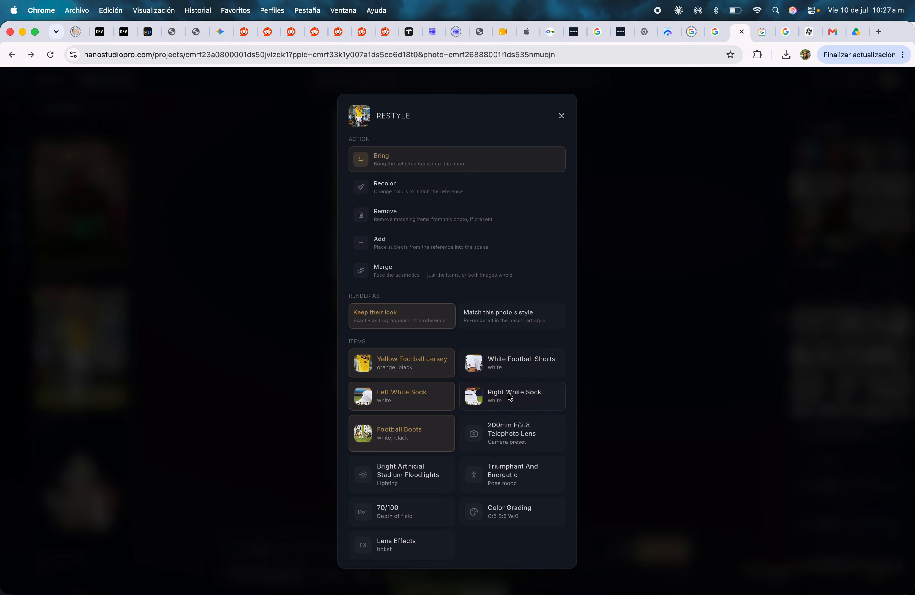
{"action": "left_click", "coordinate": [425, 405]}
{"action": "left_click", "coordinate": [407, 435]}
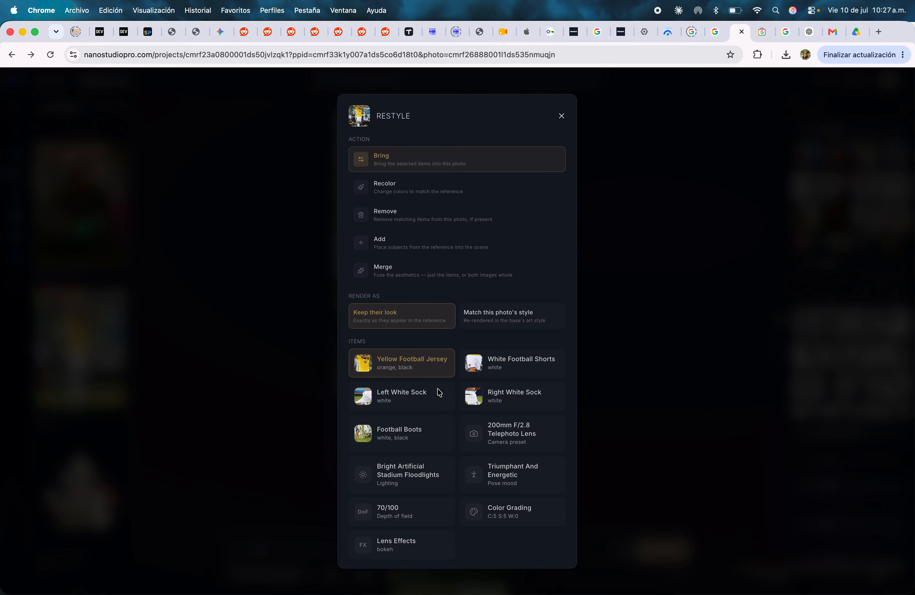
{"action": "scroll", "coordinate": [502, 483], "scroll_direction": "down", "scroll_amount": 4}
{"action": "left_click", "coordinate": [531, 545]}
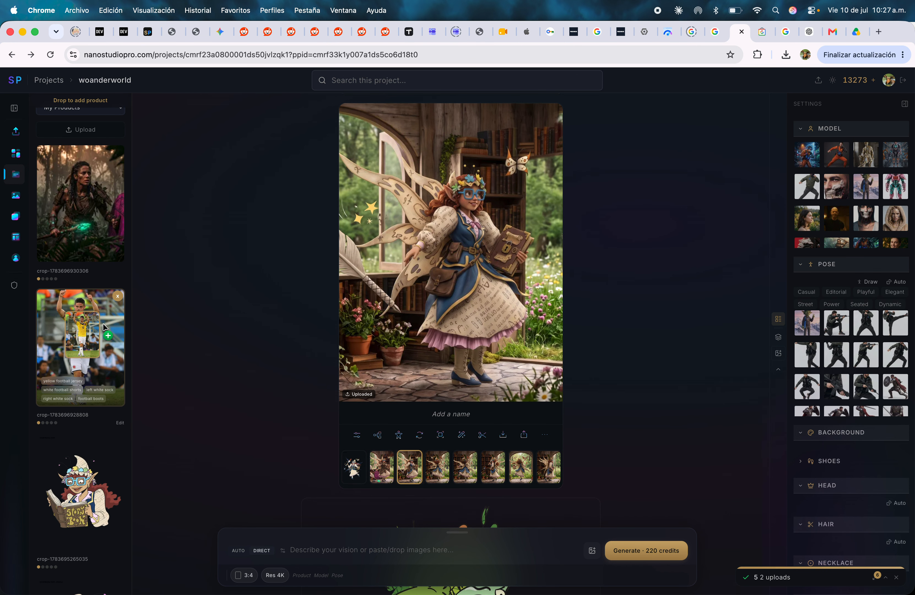
{"action": "left_click", "coordinate": [351, 466]}
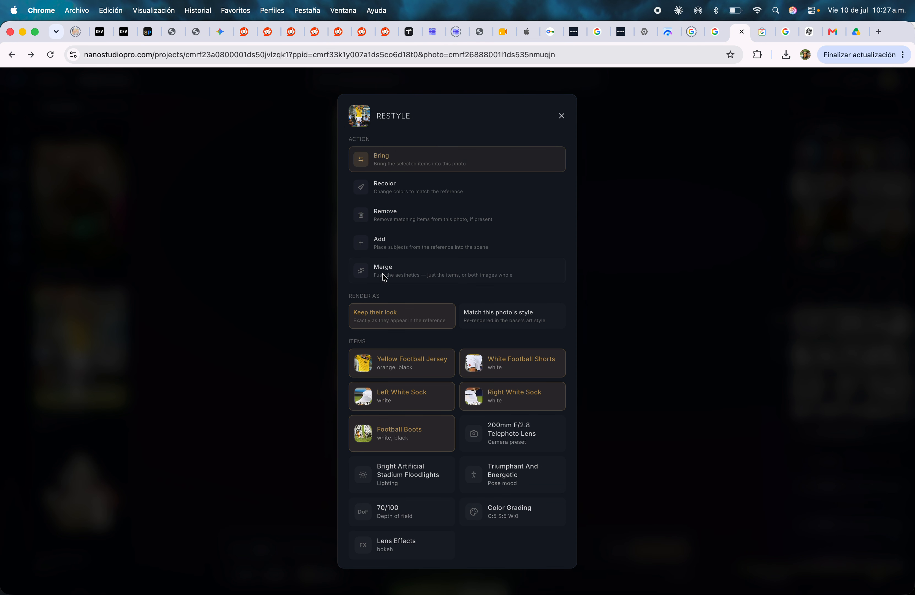
{"action": "left_click", "coordinate": [519, 362]}
{"action": "left_click", "coordinate": [517, 388]}
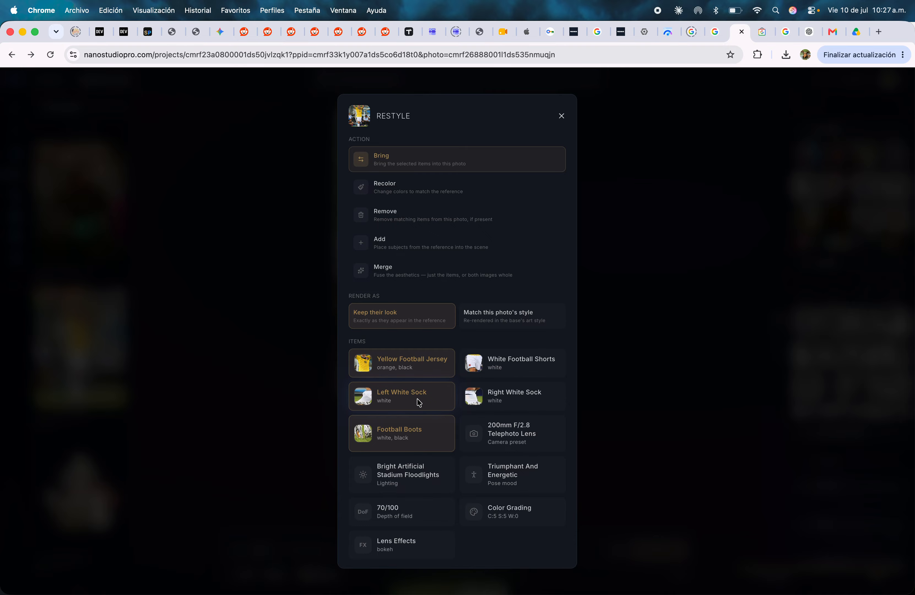
{"action": "left_click", "coordinate": [430, 405]}
{"action": "left_click", "coordinate": [423, 432]}
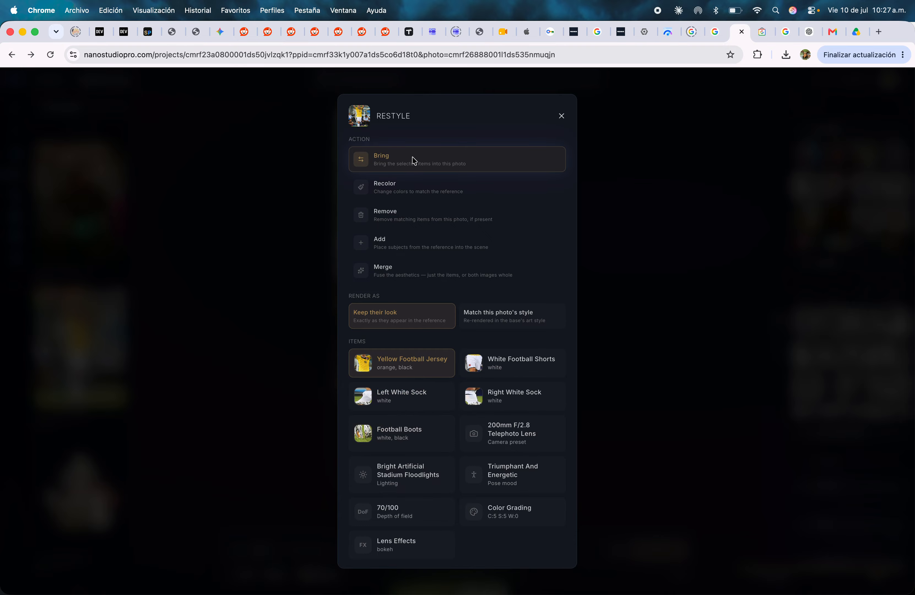
{"action": "scroll", "coordinate": [518, 390], "scroll_direction": "down", "scroll_amount": 5}
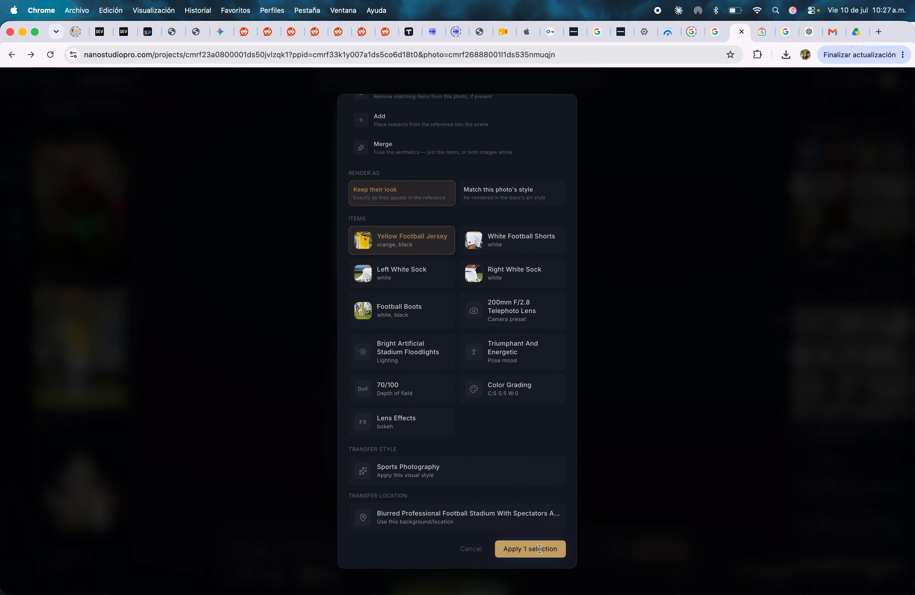
{"action": "left_click", "coordinate": [529, 548]}
{"action": "left_click", "coordinate": [650, 550]}
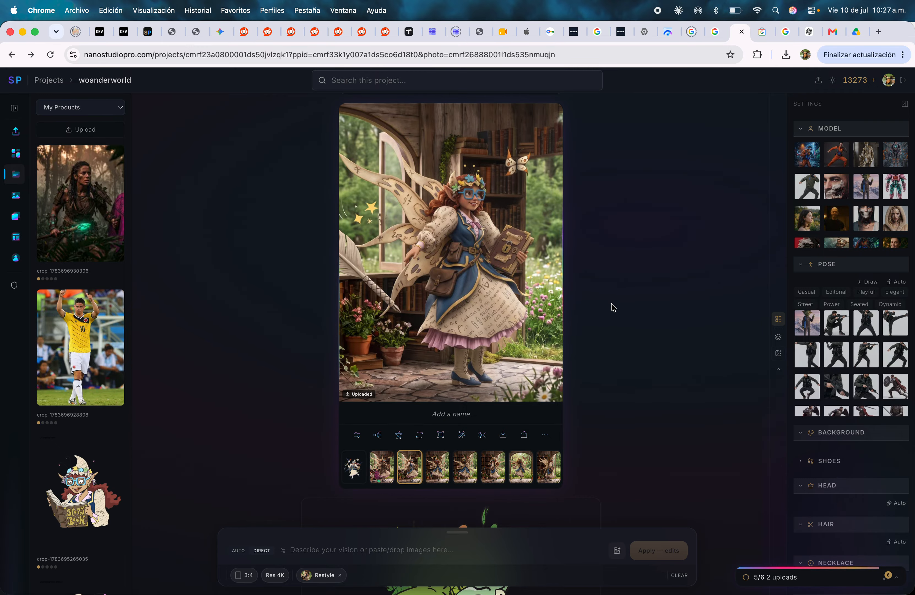
Step: Examine the snowy jumping troll restyled in the yellow football kit and glance at the studio-background troll version
{"action": "scroll", "coordinate": [611, 307], "scroll_direction": "down", "scroll_amount": 8}
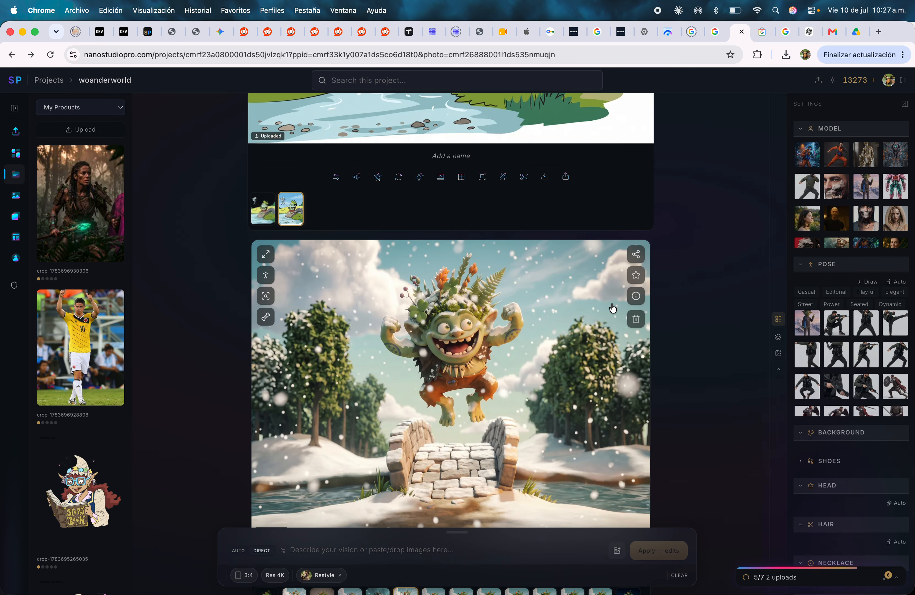
{"action": "scroll", "coordinate": [613, 307], "scroll_direction": "down", "scroll_amount": 6}
{"action": "left_click", "coordinate": [295, 315]}
{"action": "scroll", "coordinate": [372, 451], "scroll_direction": "up", "scroll_amount": 2}
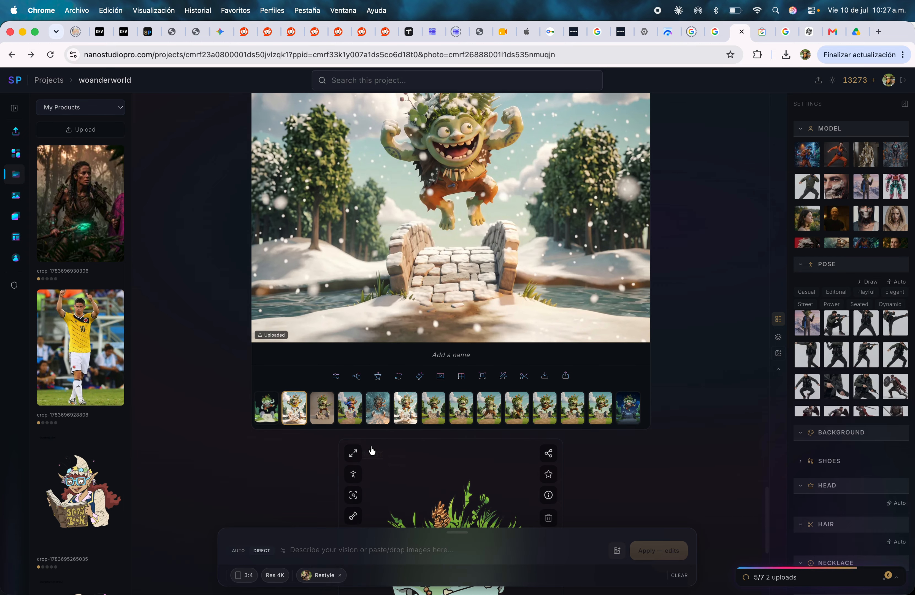
{"action": "scroll", "coordinate": [445, 236], "scroll_direction": "up", "scroll_amount": 2}
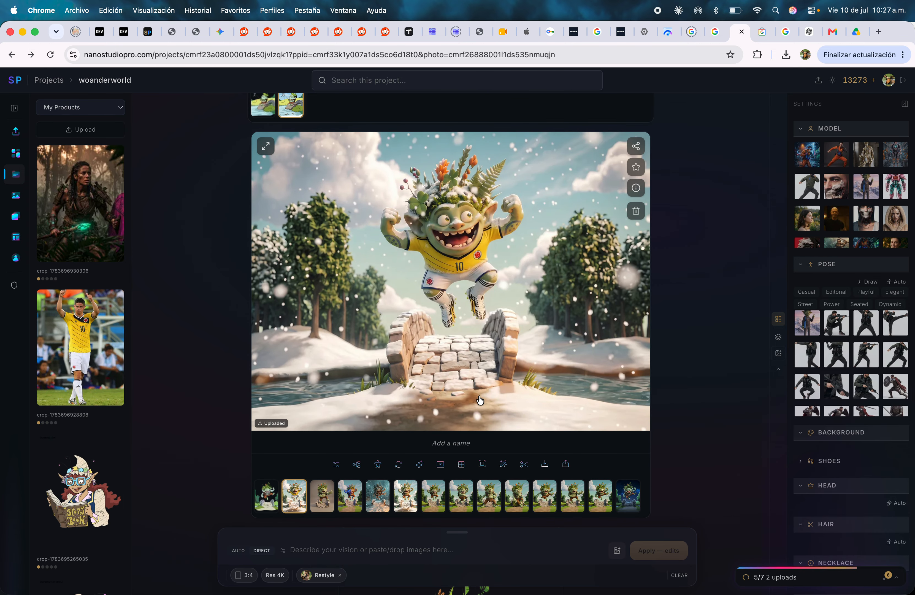
{"action": "left_click", "coordinate": [315, 510]}
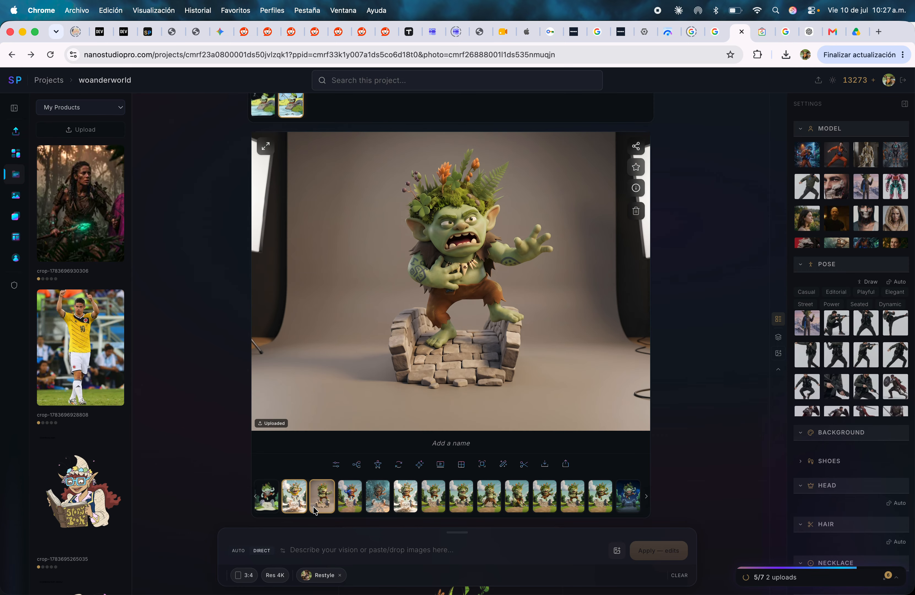
{"action": "left_click", "coordinate": [300, 499]}
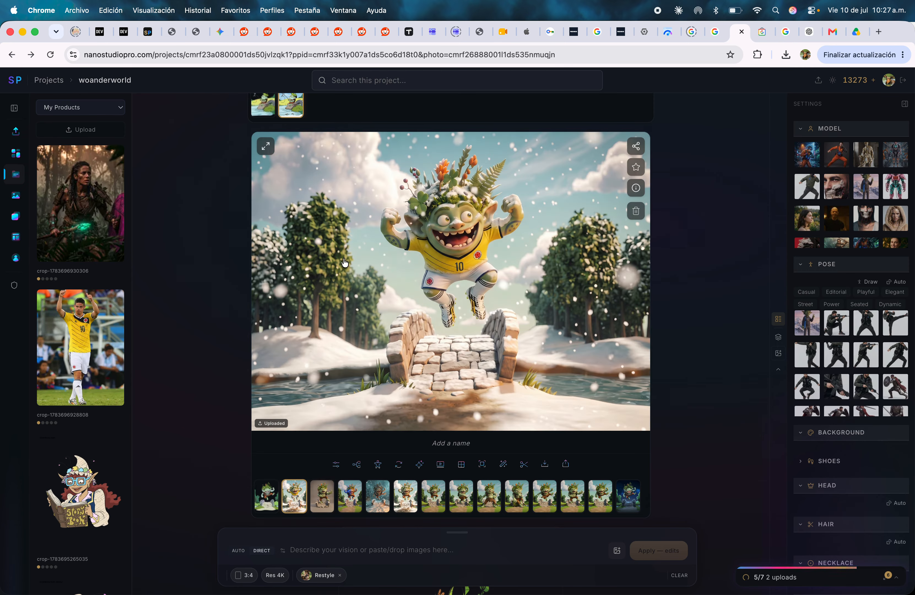
Step: Restyle the studio troll at 4:3 and 2K with only the warrior's Glowing Crystal Spear and Purple Shield, matching the photo's style
{"action": "left_click", "coordinate": [322, 497]}
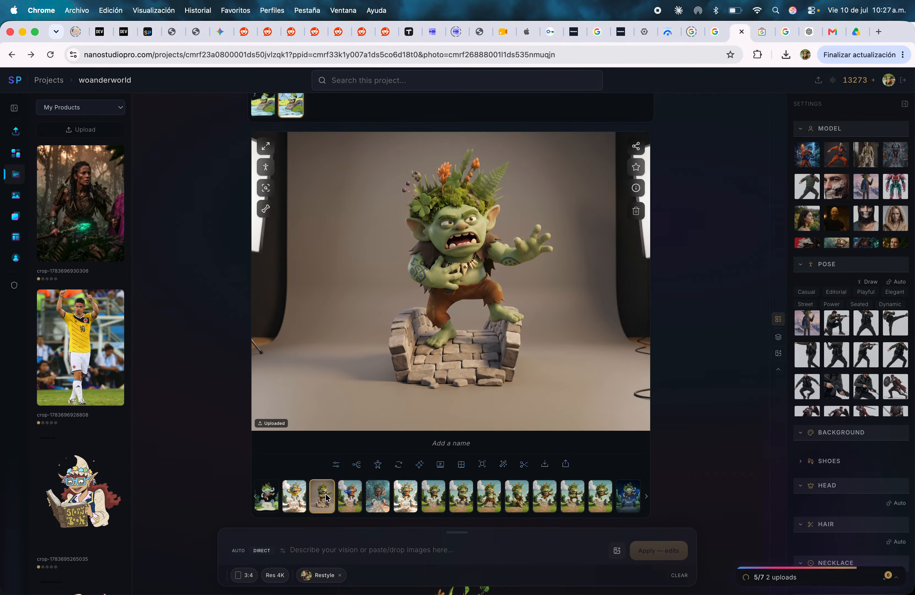
{"action": "left_click_drag", "start_coordinate": [86, 210], "coordinate": [463, 280]}
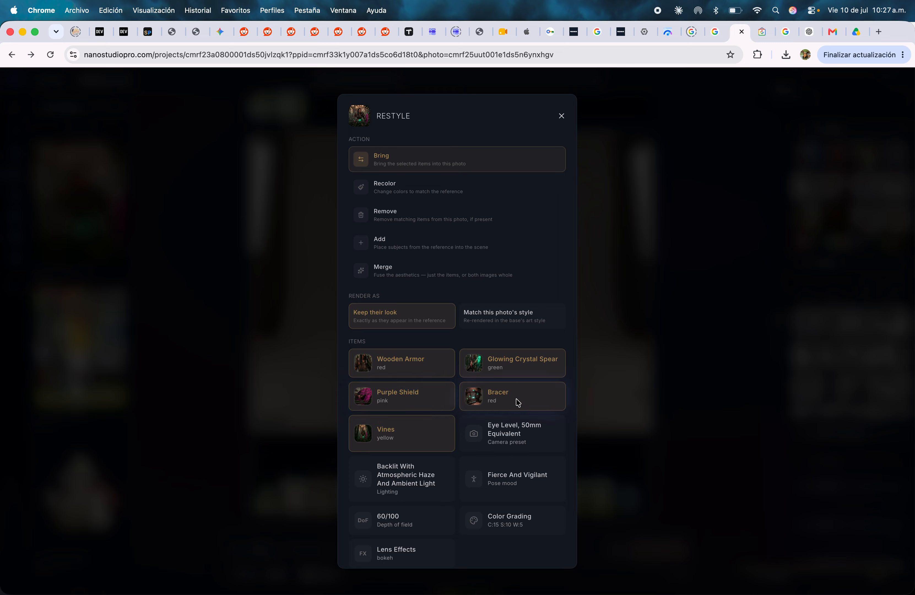
{"action": "left_click", "coordinate": [498, 408]}
{"action": "left_click", "coordinate": [423, 432]}
{"action": "left_click", "coordinate": [427, 366]}
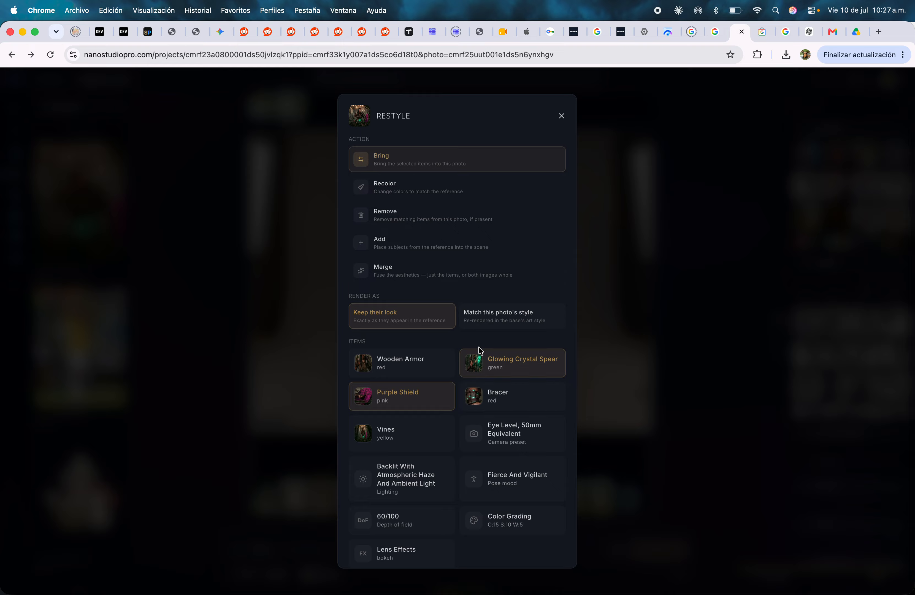
{"action": "left_click", "coordinate": [490, 325]}
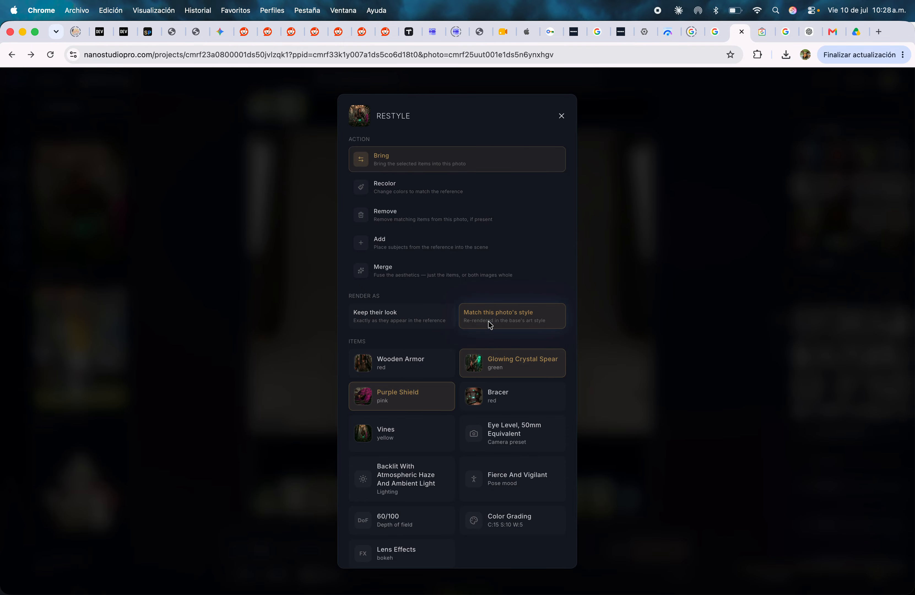
{"action": "scroll", "coordinate": [498, 392], "scroll_direction": "down", "scroll_amount": 4}
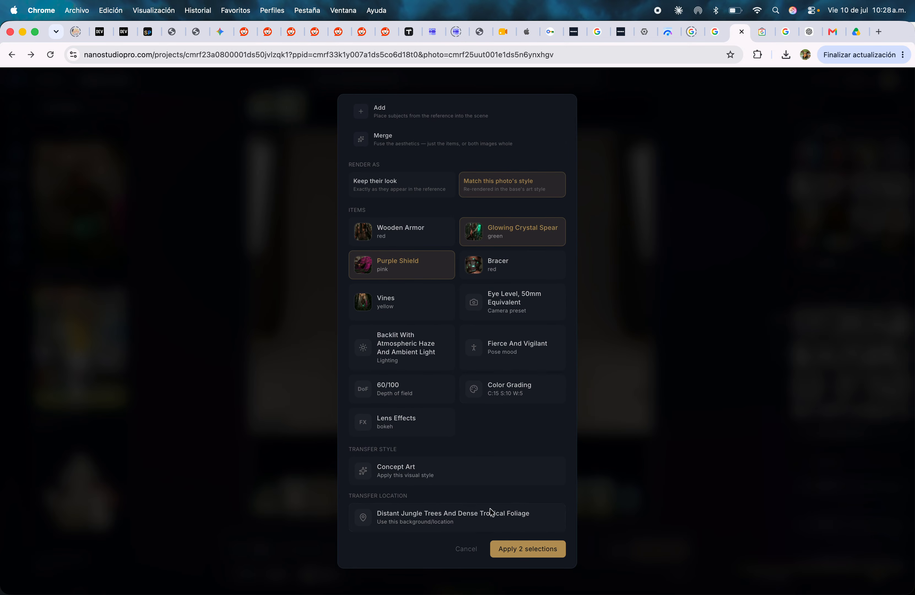
{"action": "left_click", "coordinate": [524, 551]}
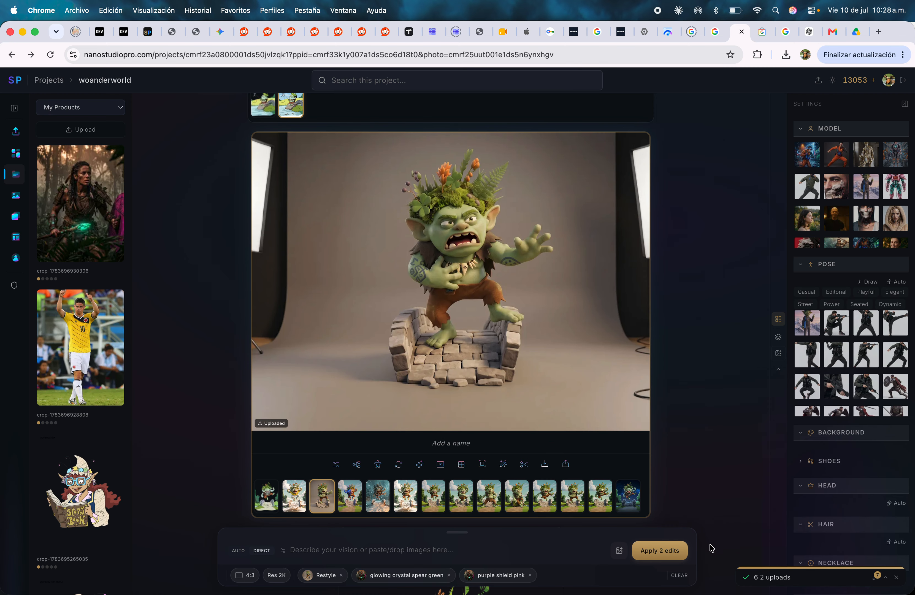
{"action": "left_click", "coordinate": [668, 551]}
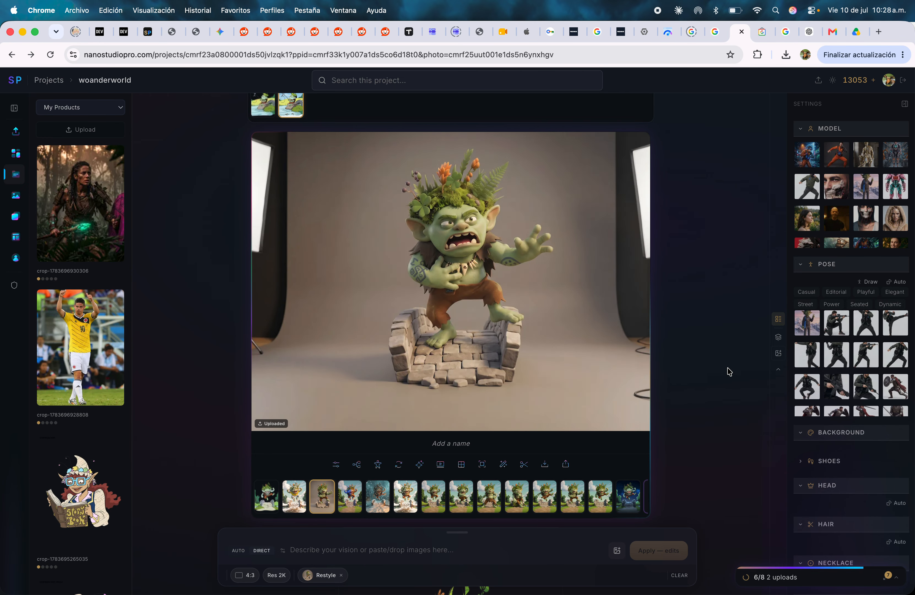
Step: Inspect the newest studio troll version for the spear and shield, and show the newest restyled fairy version
{"action": "mouse_move", "coordinate": [92, 245]}
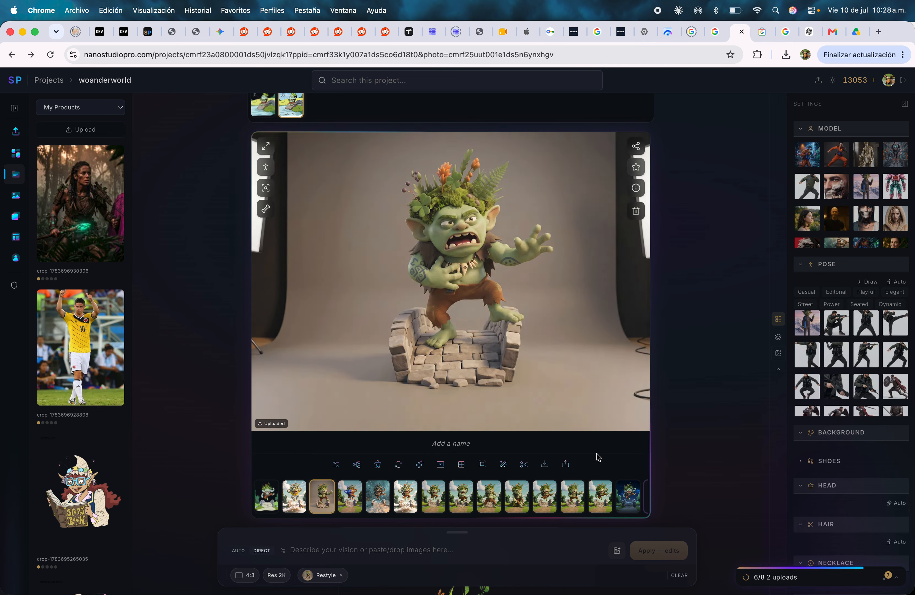
{"action": "left_click", "coordinate": [295, 494]}
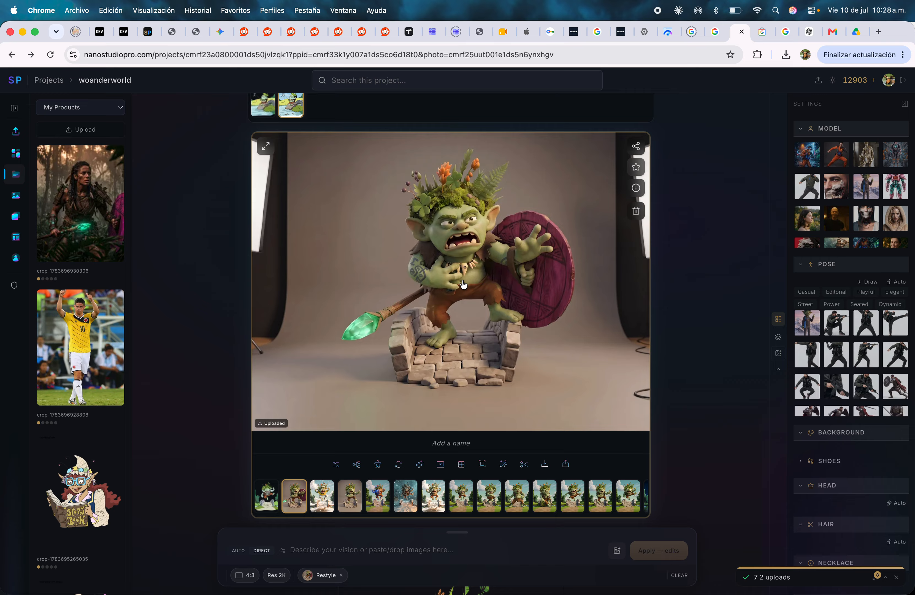
{"action": "scroll", "coordinate": [483, 263], "scroll_direction": "up", "scroll_amount": 5}
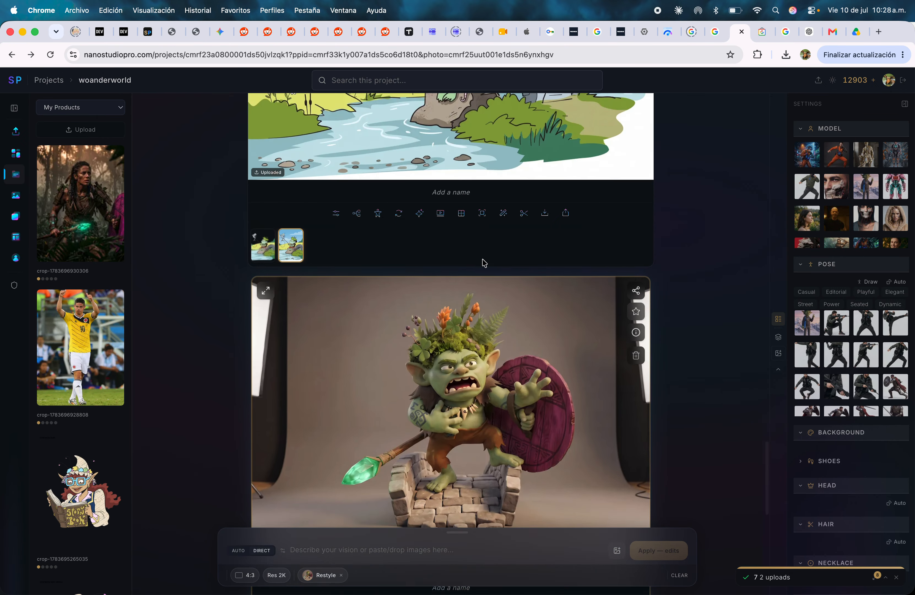
{"action": "scroll", "coordinate": [484, 264], "scroll_direction": "up", "scroll_amount": 15}
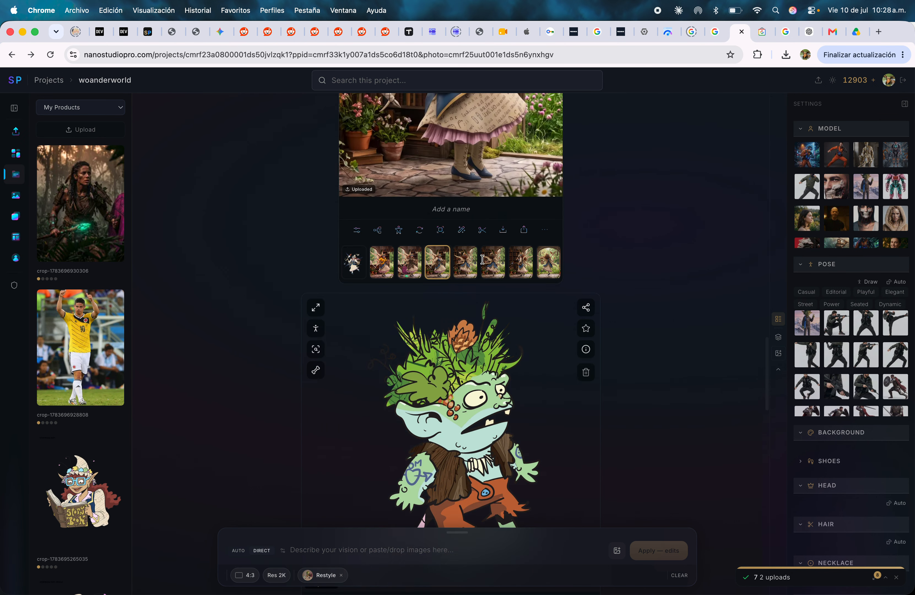
{"action": "left_click", "coordinate": [381, 407]}
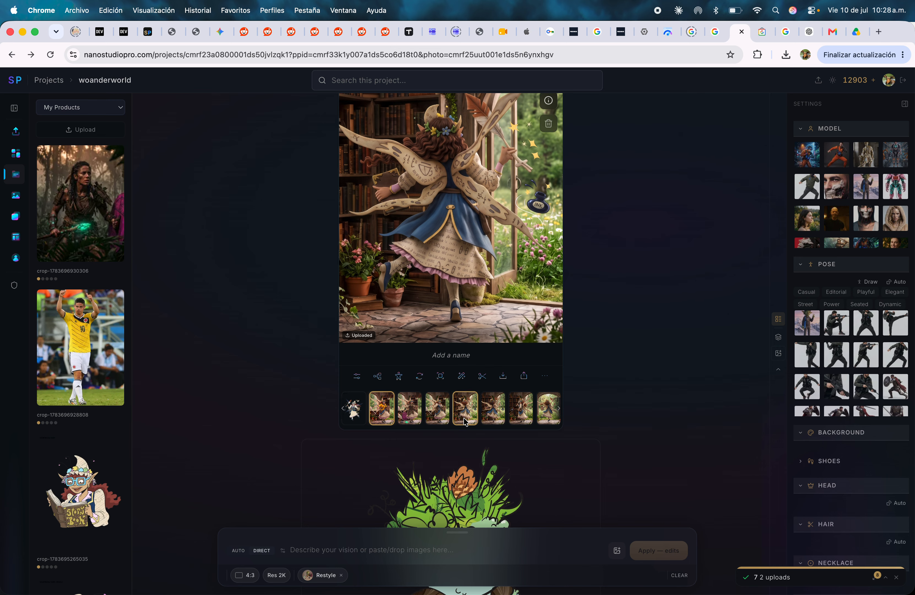
{"action": "left_click", "coordinate": [432, 416]}
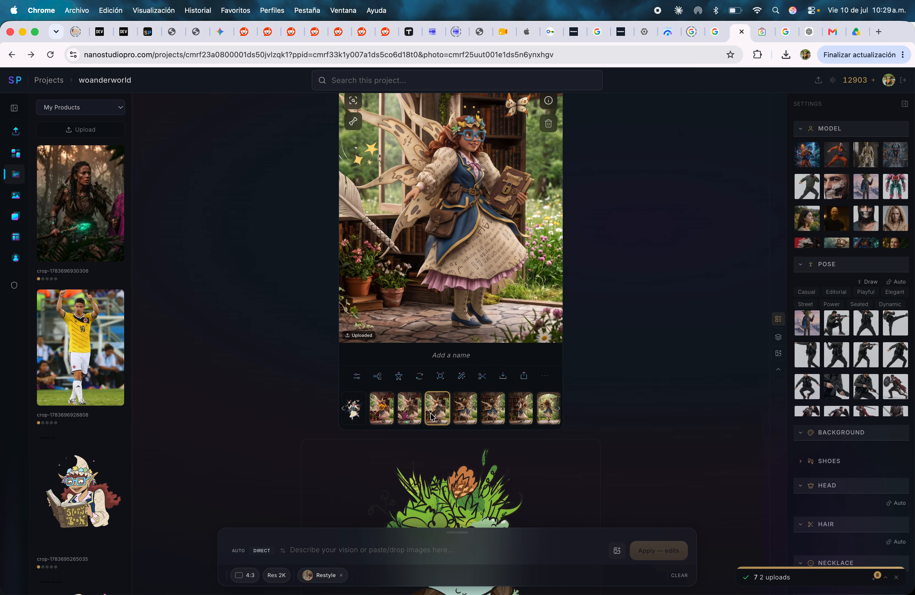
{"action": "mouse_move", "coordinate": [105, 308]}
{"action": "left_click_drag", "start_coordinate": [71, 329], "coordinate": [458, 173]}
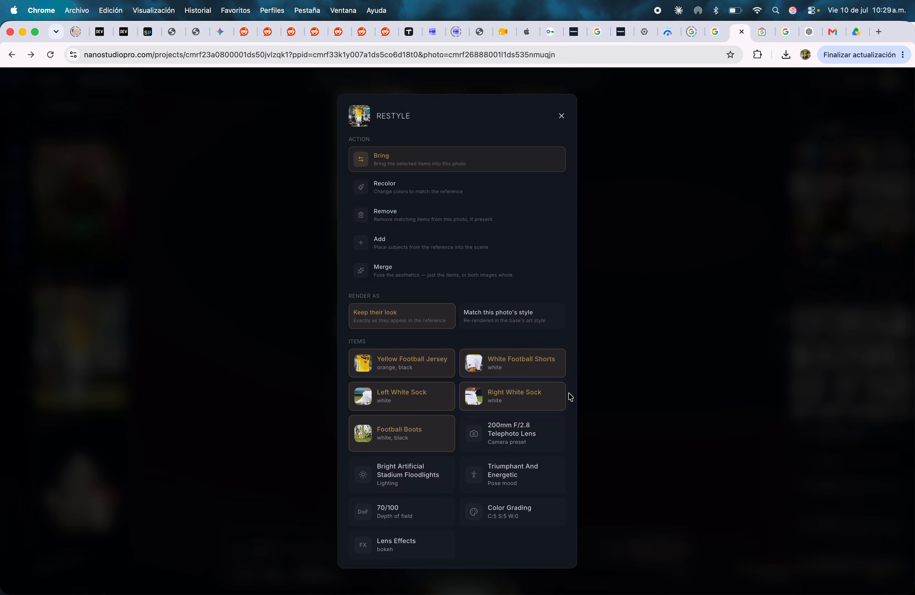
{"action": "left_click", "coordinate": [496, 406]}
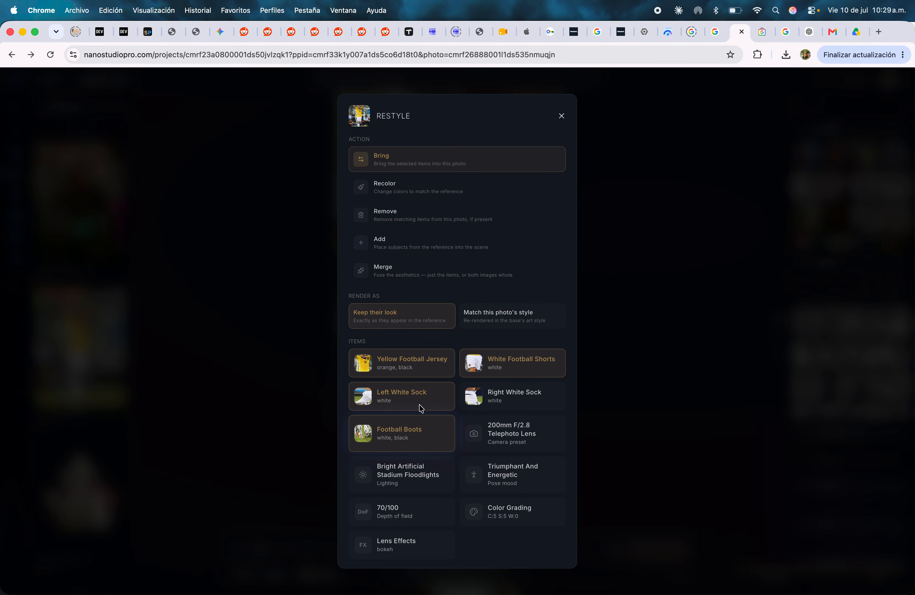
{"action": "left_click", "coordinate": [705, 267]}
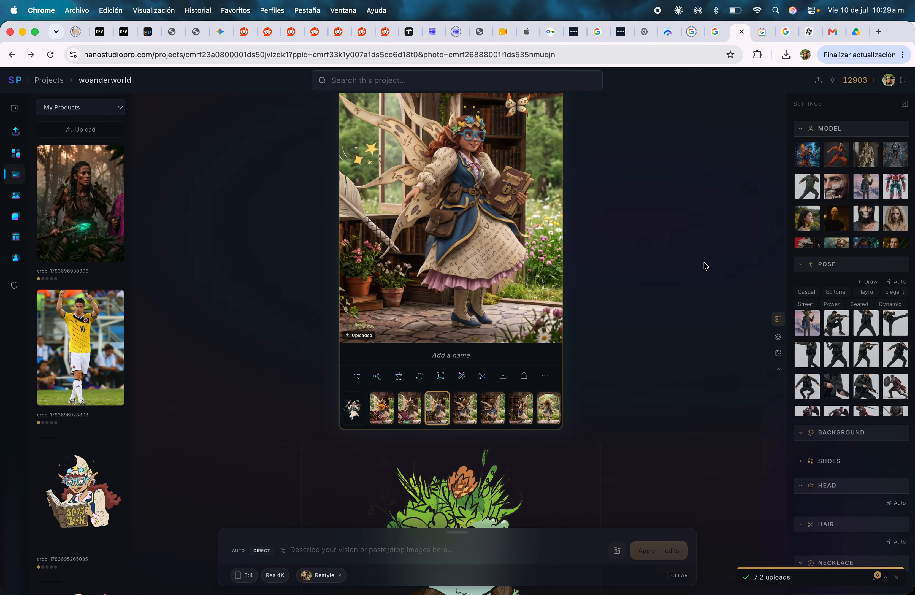
Step: Show the fairy version in the yellow football jersey, reload the project page and select that image for editing
{"action": "left_click", "coordinate": [371, 414]}
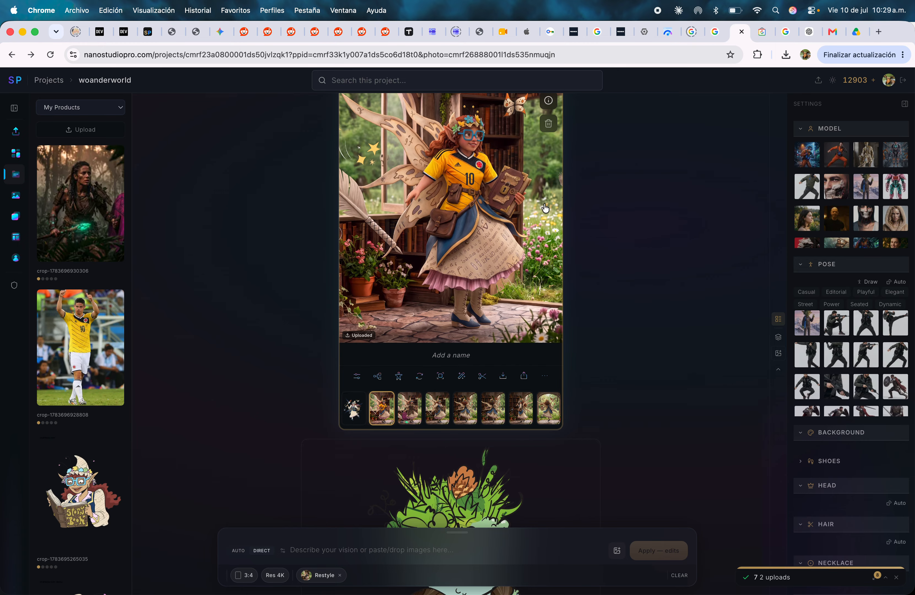
{"action": "scroll", "coordinate": [578, 187], "scroll_direction": "up", "scroll_amount": 3}
{"action": "left_click", "coordinate": [474, 275]}
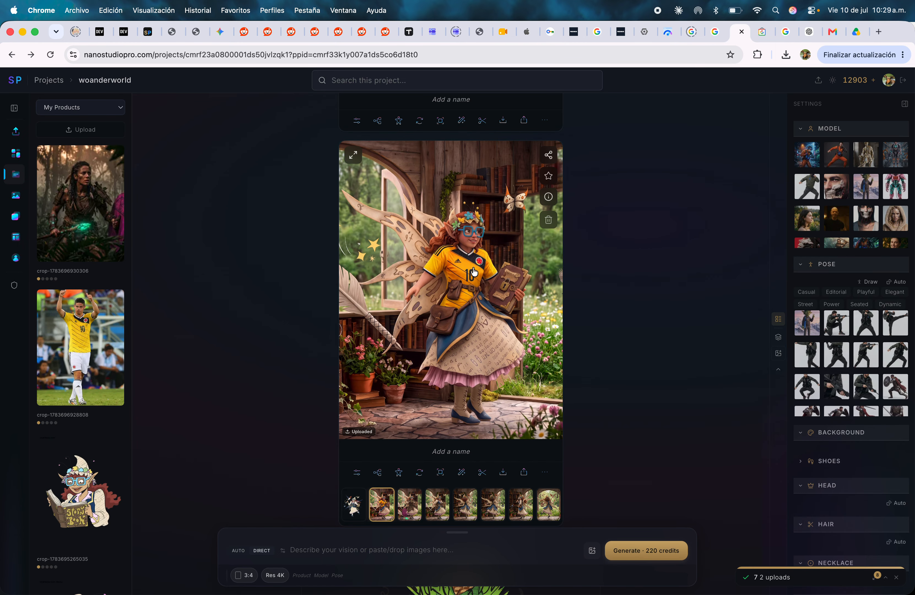
{"action": "left_click", "coordinate": [50, 55]}
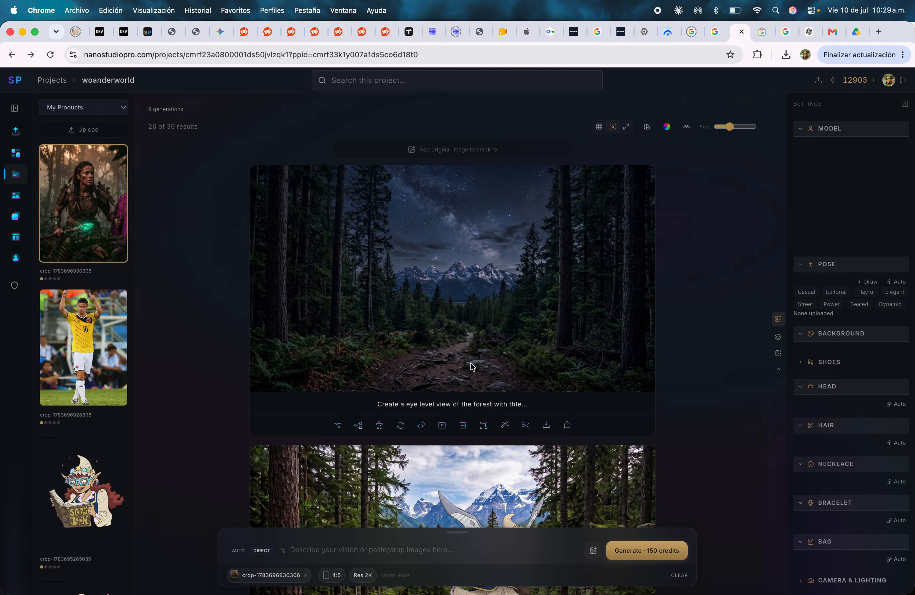
{"action": "scroll", "coordinate": [449, 337], "scroll_direction": "down", "scroll_amount": 15}
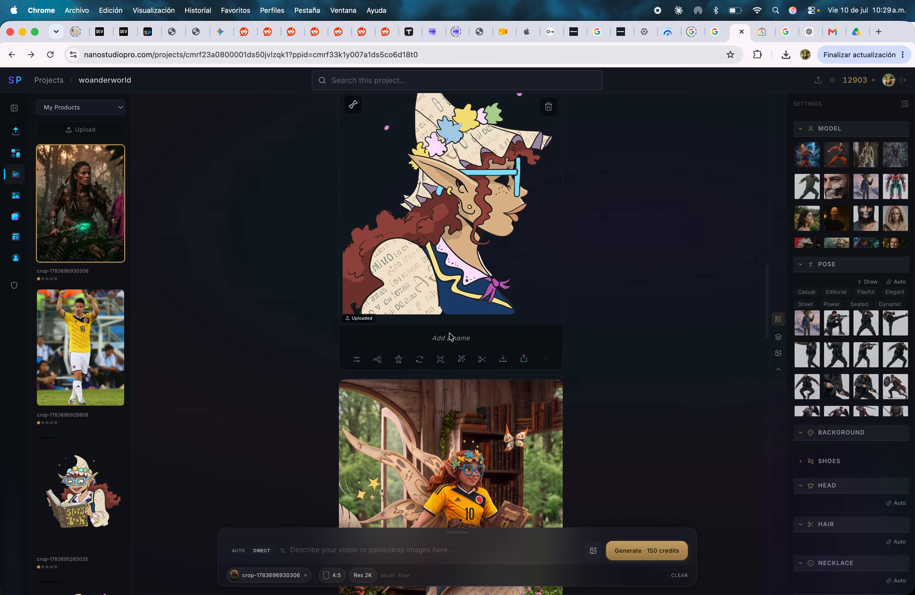
{"action": "scroll", "coordinate": [451, 337], "scroll_direction": "down", "scroll_amount": 5}
{"action": "left_click", "coordinate": [451, 337]}
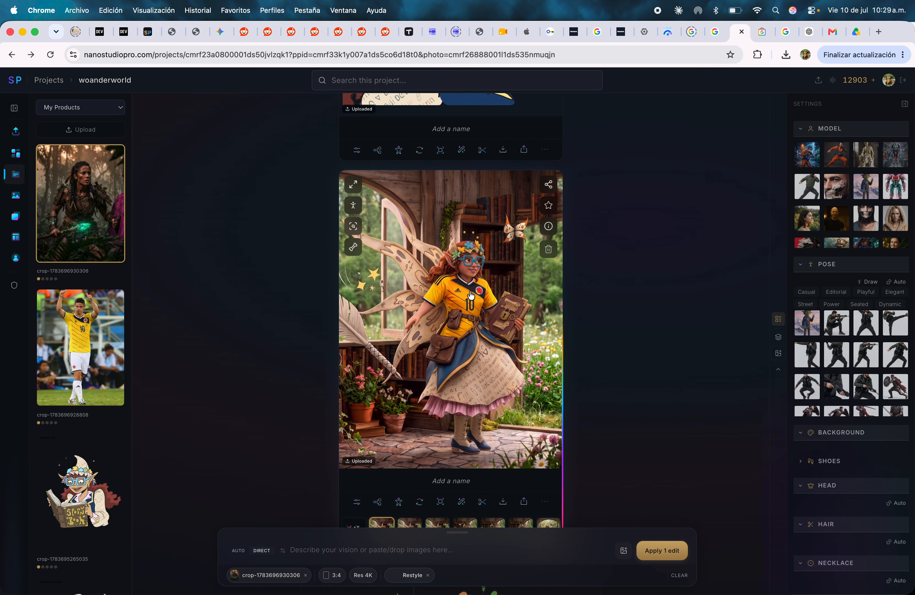
Step: Detect the objects in the fairy image and add a recolor of the jersey to magenta #FF00FF
{"action": "left_click", "coordinate": [353, 226]}
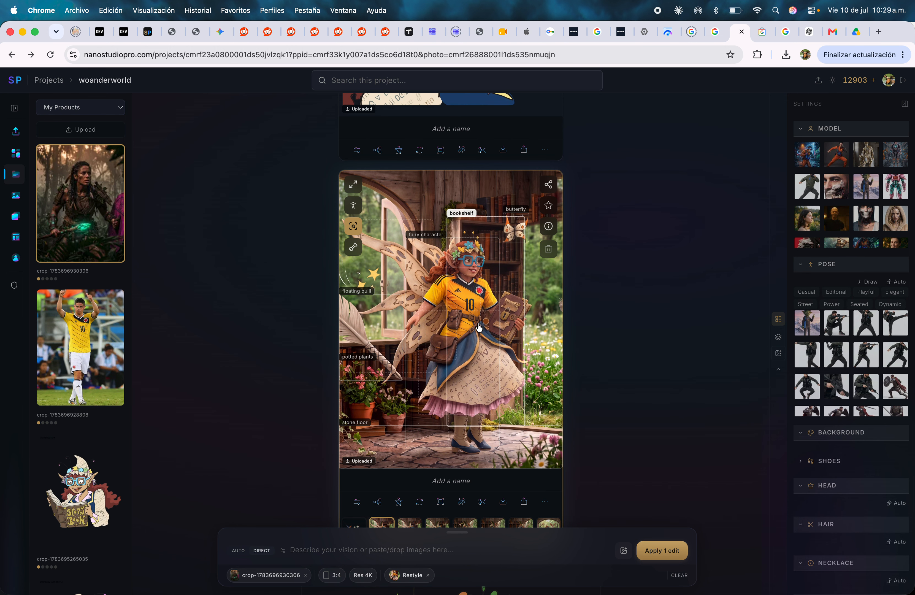
{"action": "left_click", "coordinate": [440, 294]}
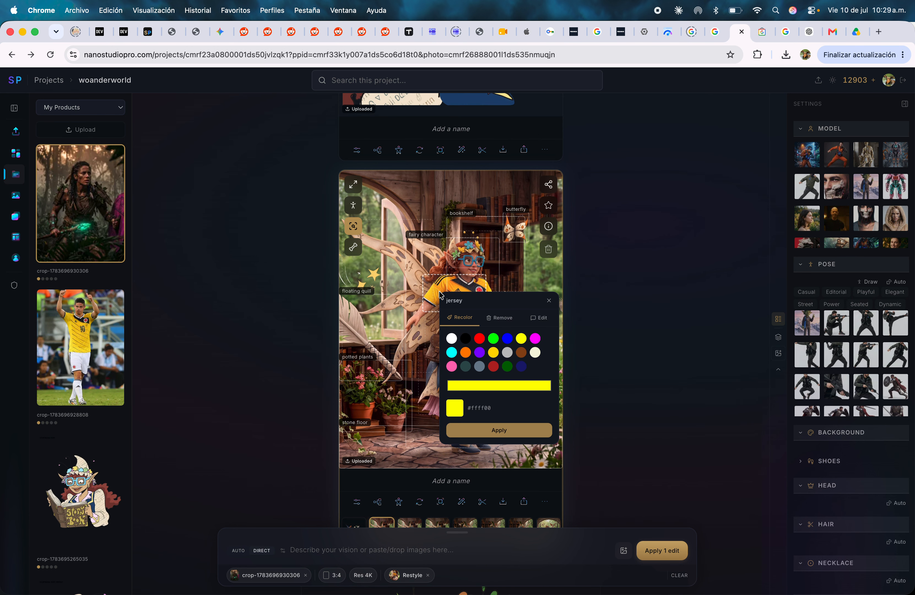
{"action": "left_click", "coordinate": [534, 339]}
{"action": "left_click", "coordinate": [504, 429]}
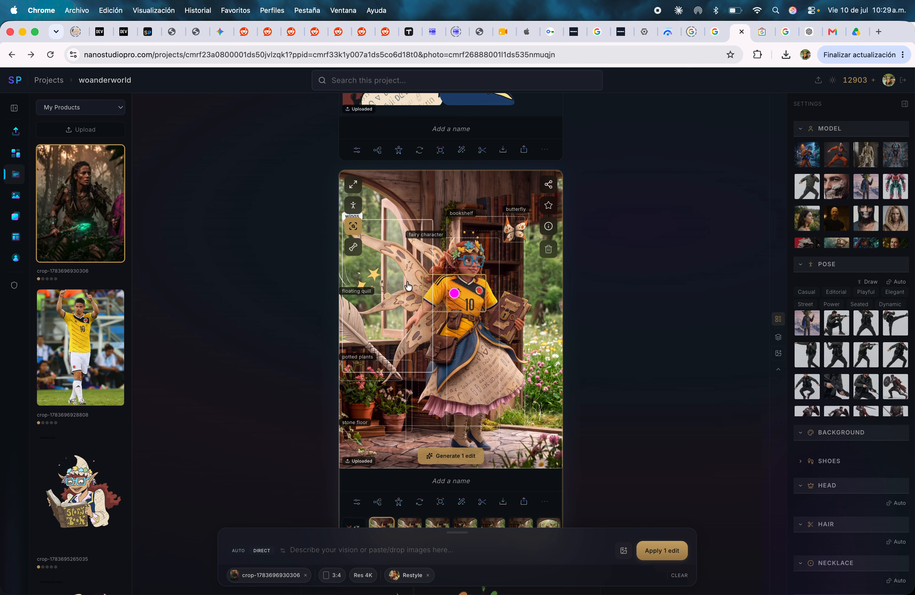
Step: Add a recolor of the fairy's wings to magenta
{"action": "left_click", "coordinate": [396, 256]}
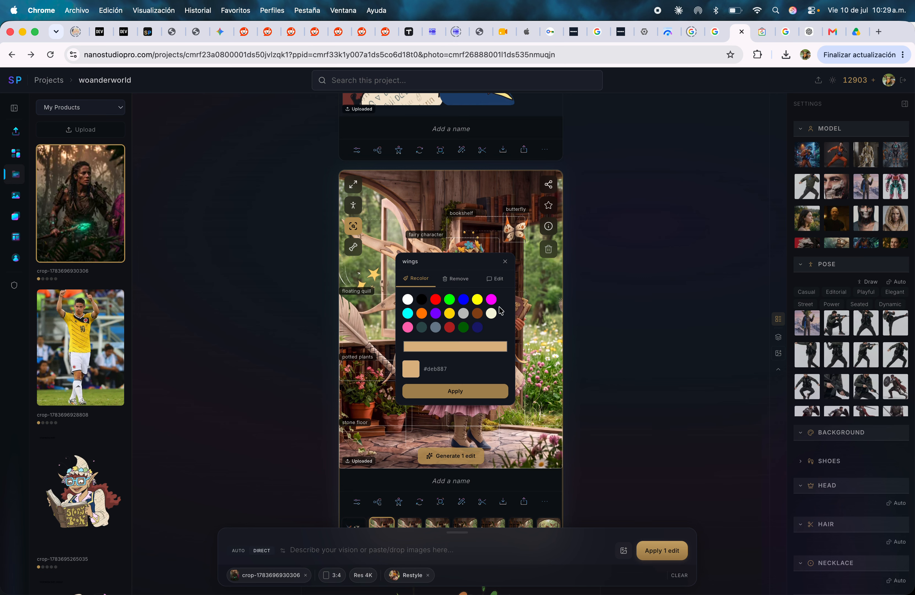
{"action": "left_click", "coordinate": [491, 300]}
{"action": "left_click", "coordinate": [444, 391]}
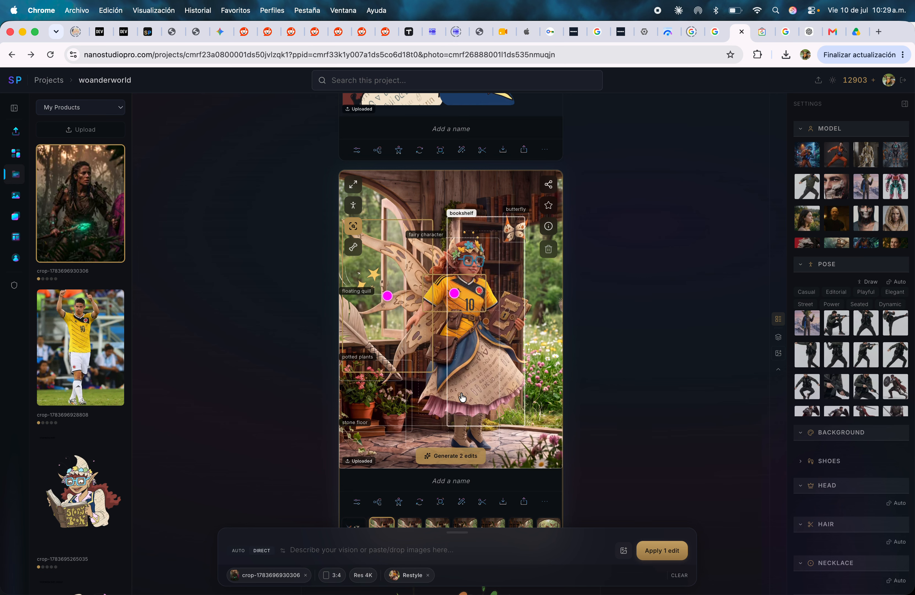
Step: Add an edit that removes the butterfly from the fairy image
{"action": "left_click", "coordinate": [519, 237]}
{"action": "left_click", "coordinate": [580, 260]}
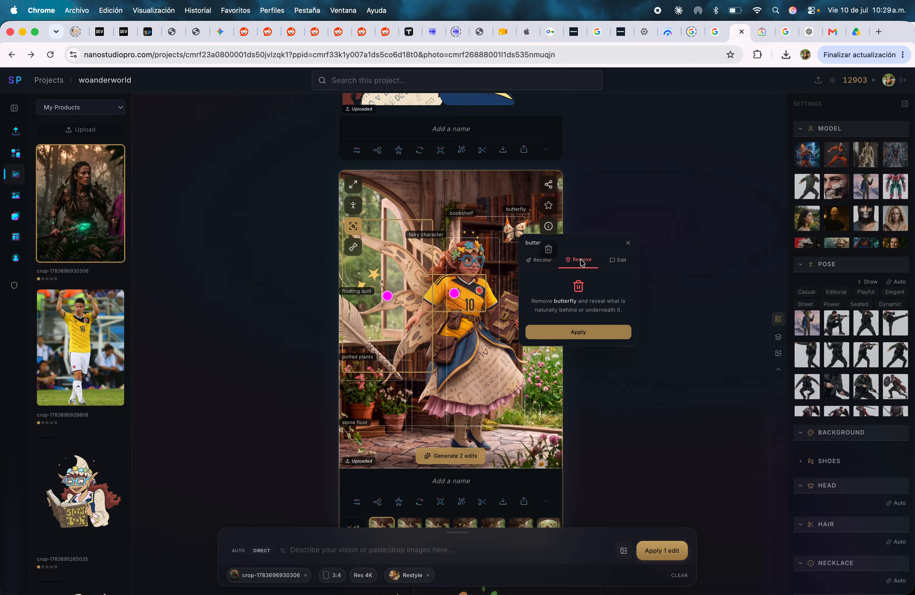
{"action": "left_click", "coordinate": [587, 332]}
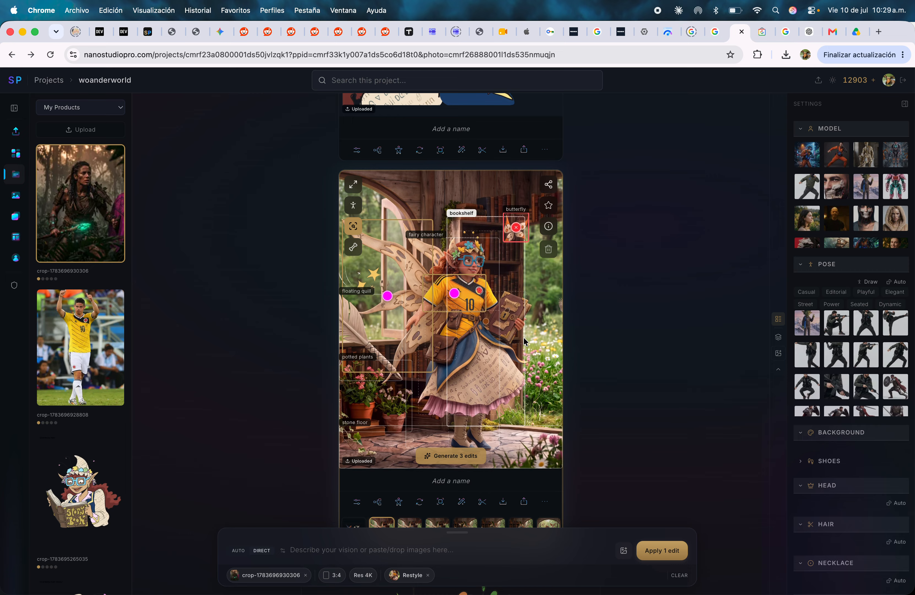
{"action": "left_click", "coordinate": [373, 403]}
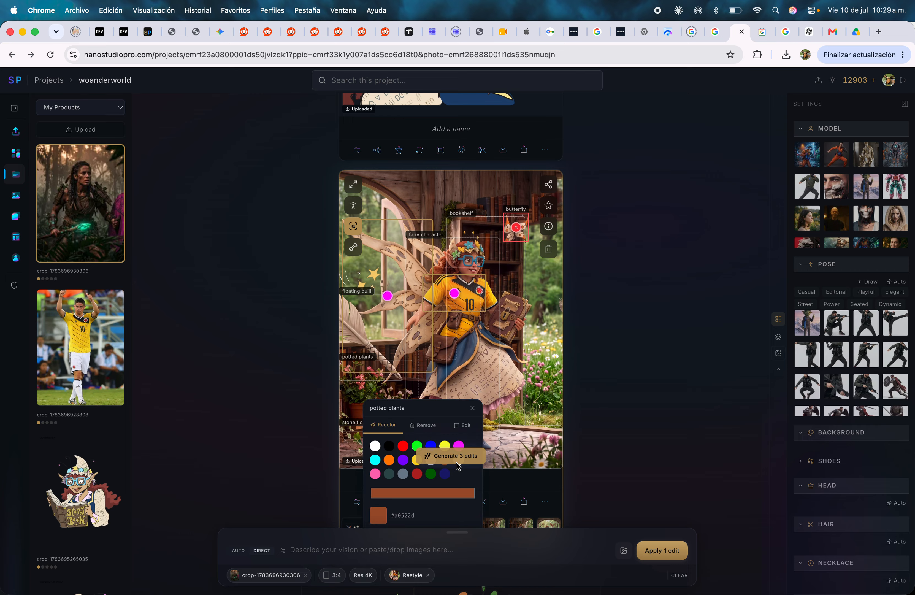
{"action": "left_click", "coordinate": [595, 350]}
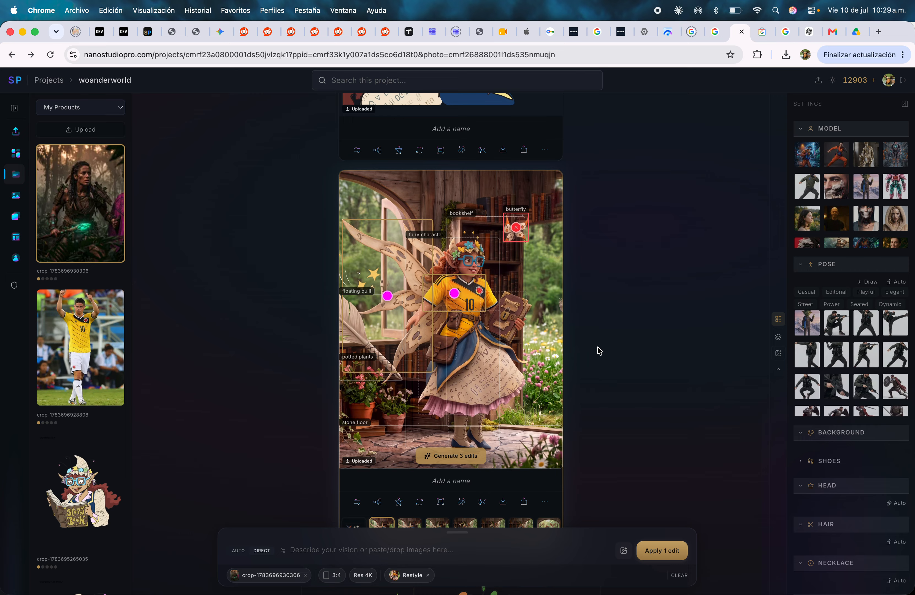
{"action": "left_click", "coordinate": [366, 408]}
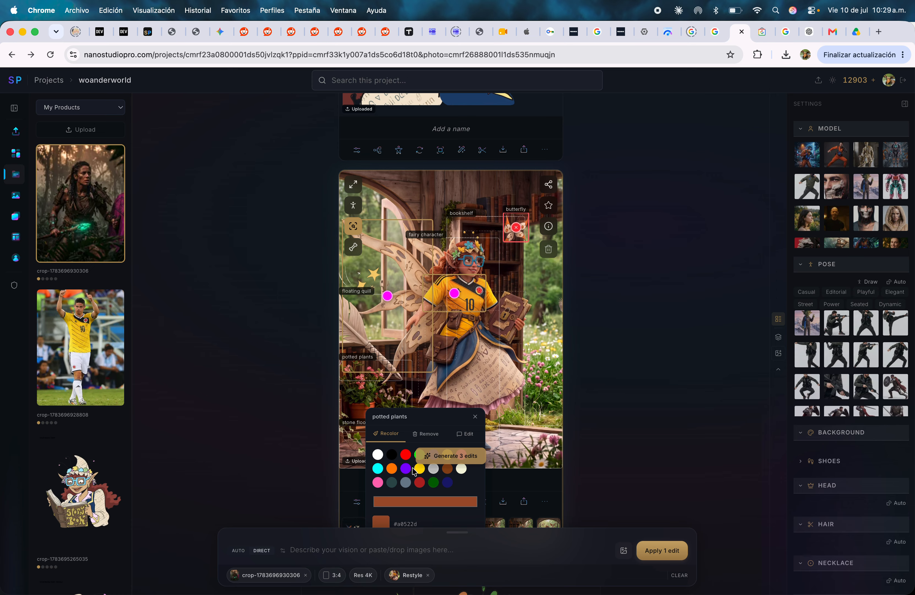
{"action": "left_click", "coordinate": [348, 398]}
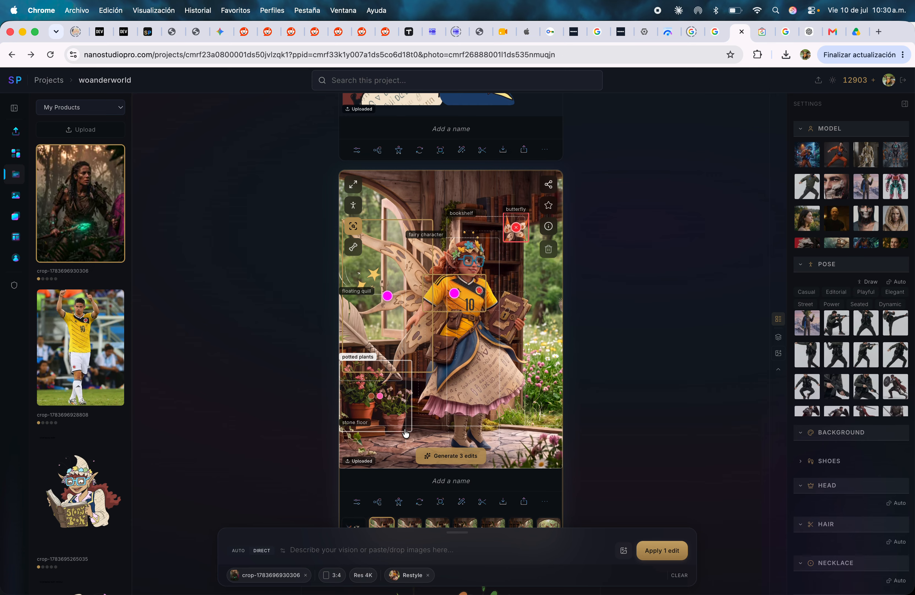
{"action": "left_click", "coordinate": [375, 403]}
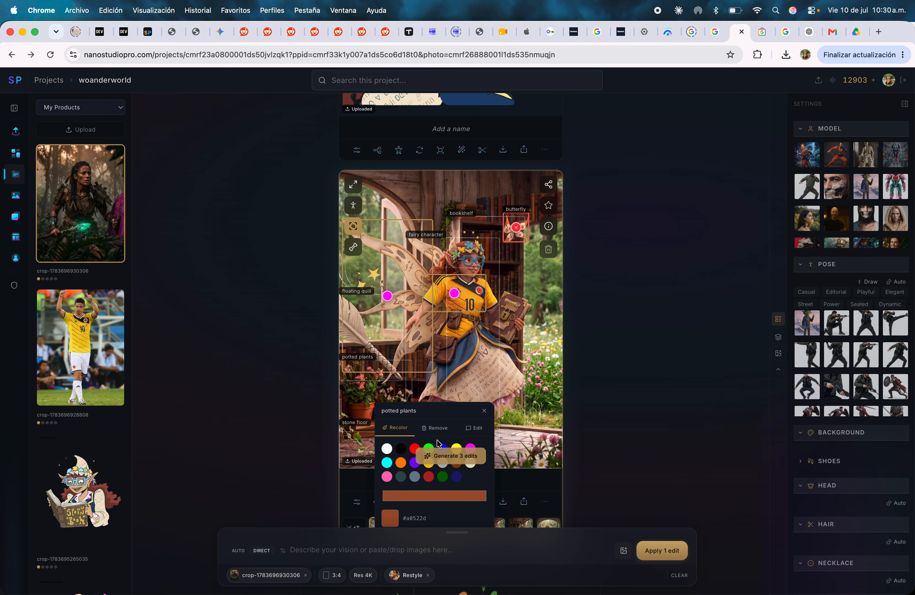
{"action": "left_click", "coordinate": [400, 463]}
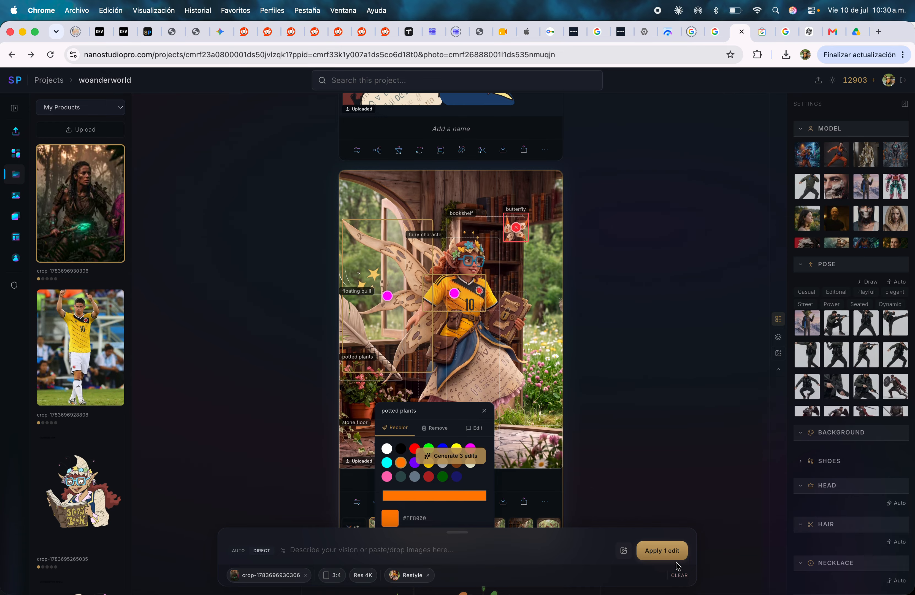
{"action": "left_click", "coordinate": [484, 410]}
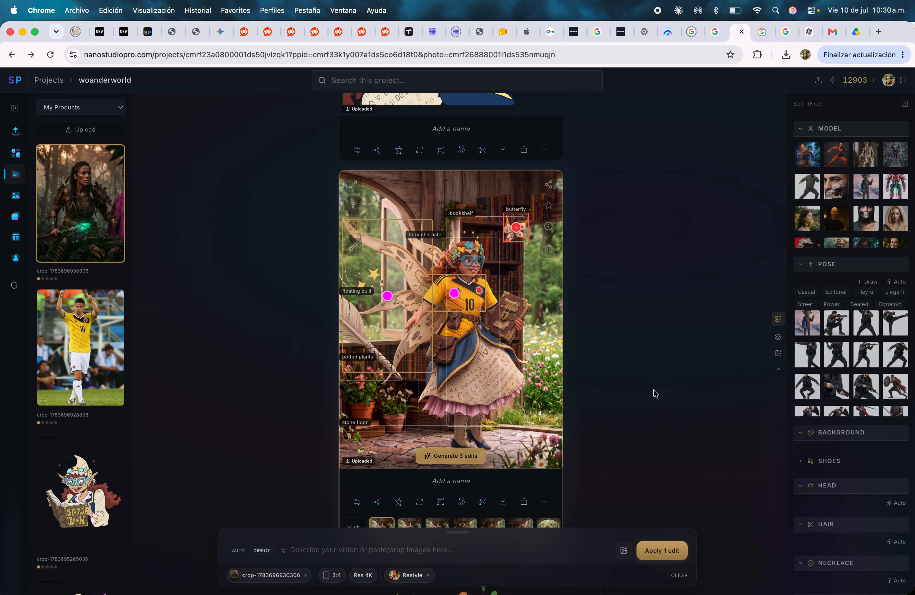
Step: Add a recolor of the potted plants to orange and send the four object edits to the prompt
{"action": "scroll", "coordinate": [352, 333], "scroll_direction": "down", "scroll_amount": 3}
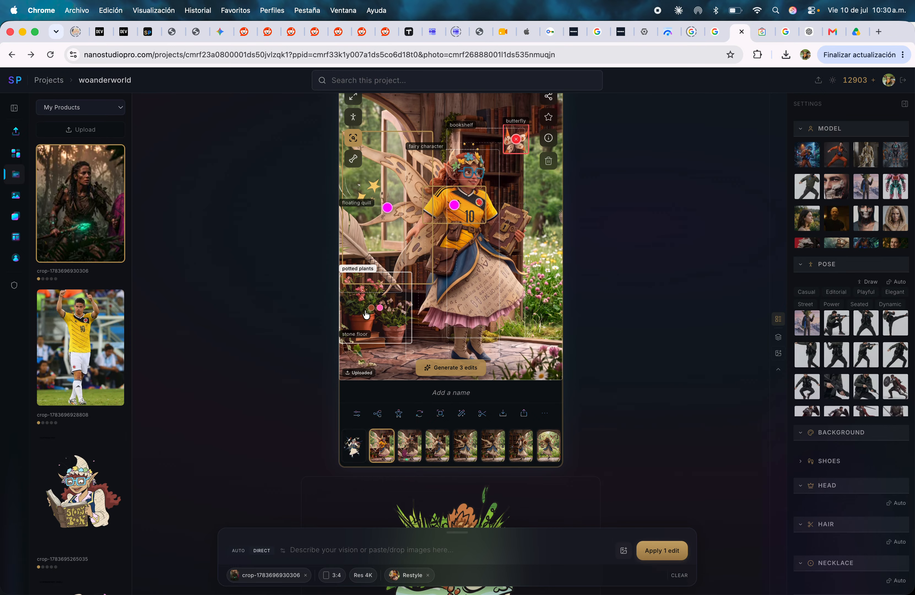
{"action": "left_click", "coordinate": [365, 323]}
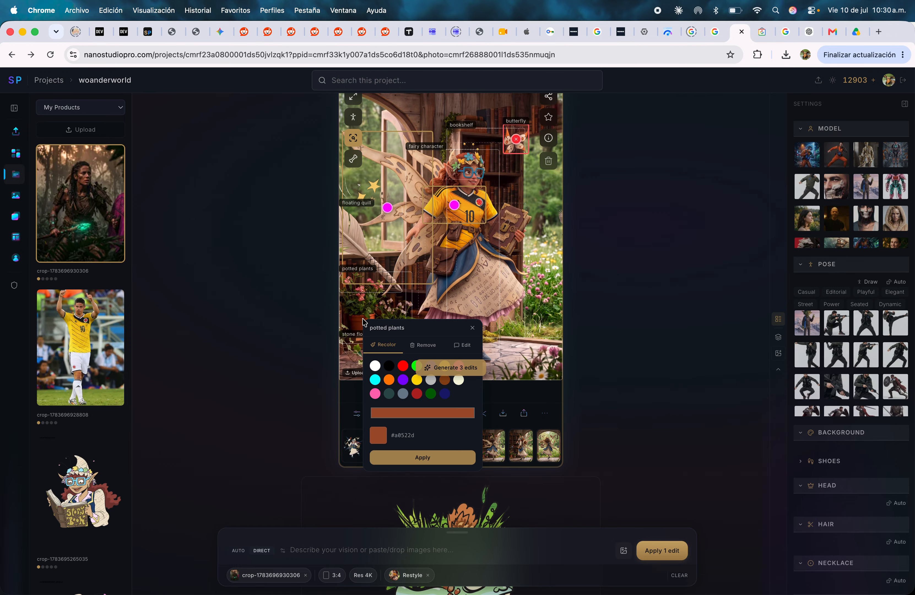
{"action": "left_click", "coordinate": [389, 380]}
{"action": "left_click", "coordinate": [422, 456]}
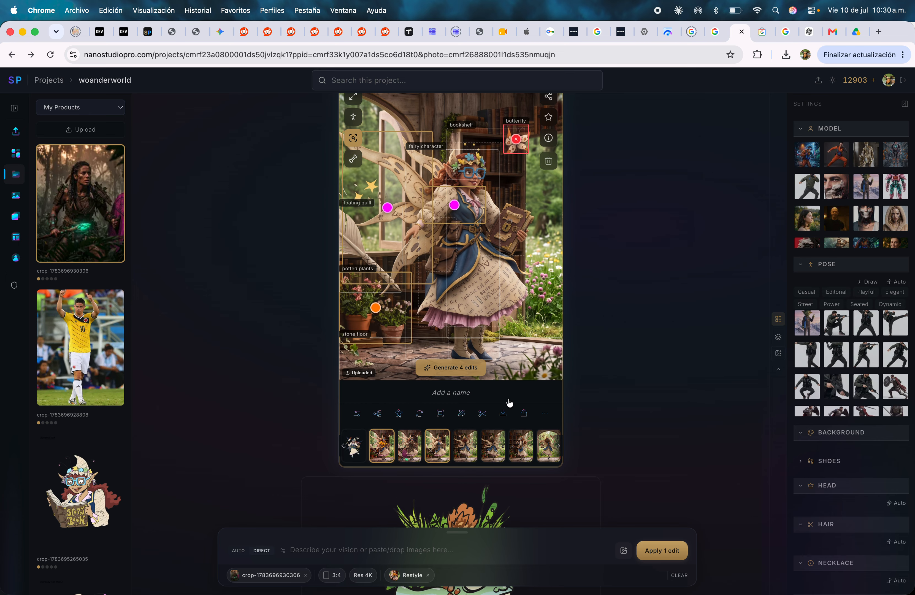
{"action": "left_click", "coordinate": [468, 378]}
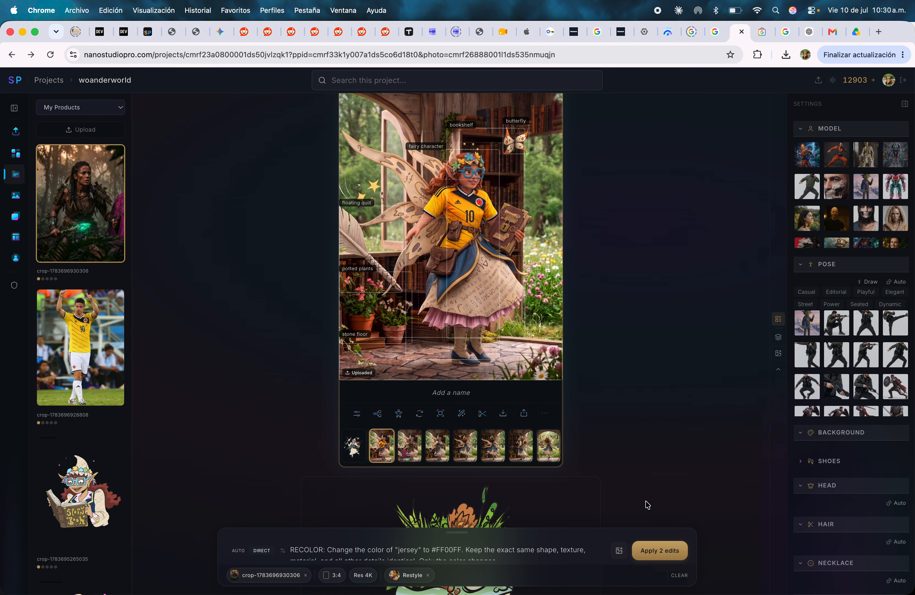
Step: Set the fairy scene's weather to Rain at intensity 10
{"action": "scroll", "coordinate": [849, 435], "scroll_direction": "down", "scroll_amount": 8}
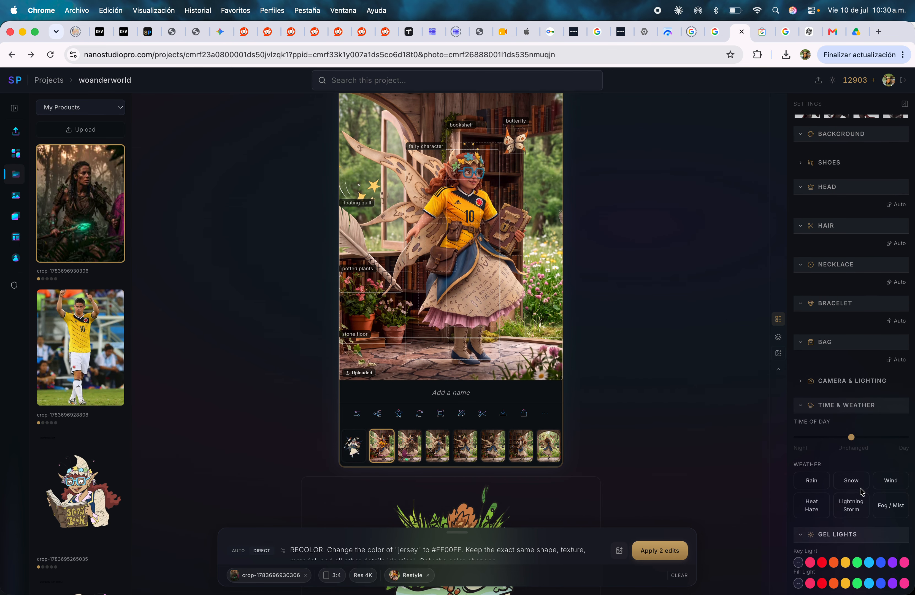
{"action": "left_click", "coordinate": [813, 482]}
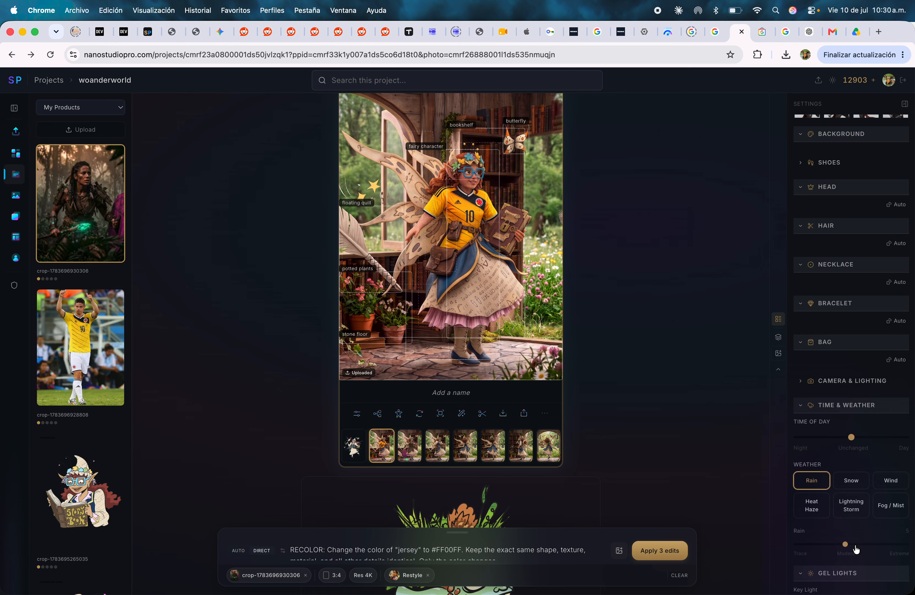
Step: Examine the Camera & Lighting options, including the camera presets, lighting styles, color grading and lens effects such as Starburst and Rain on Lens
{"action": "scroll", "coordinate": [865, 358], "scroll_direction": "up", "scroll_amount": 8}
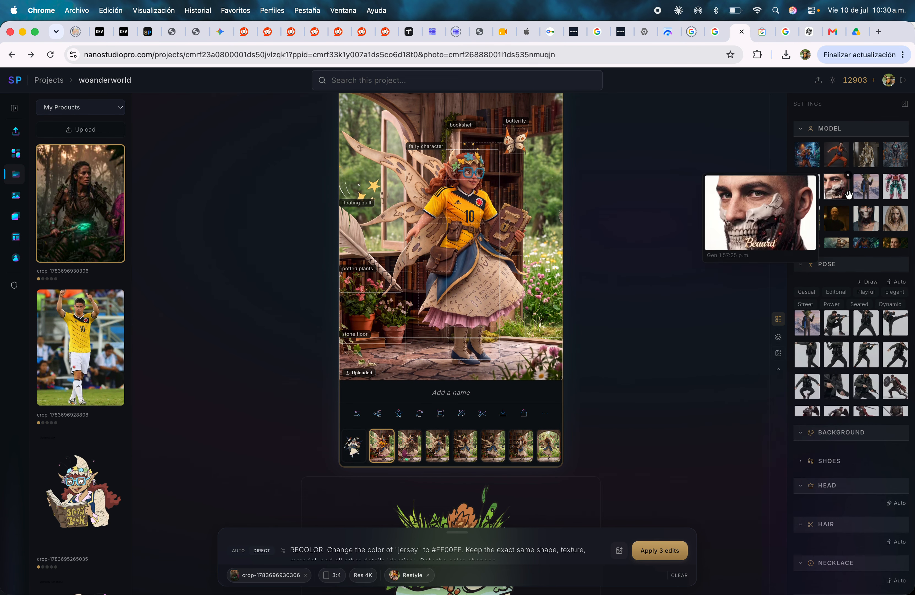
{"action": "scroll", "coordinate": [890, 420], "scroll_direction": "down", "scroll_amount": 5}
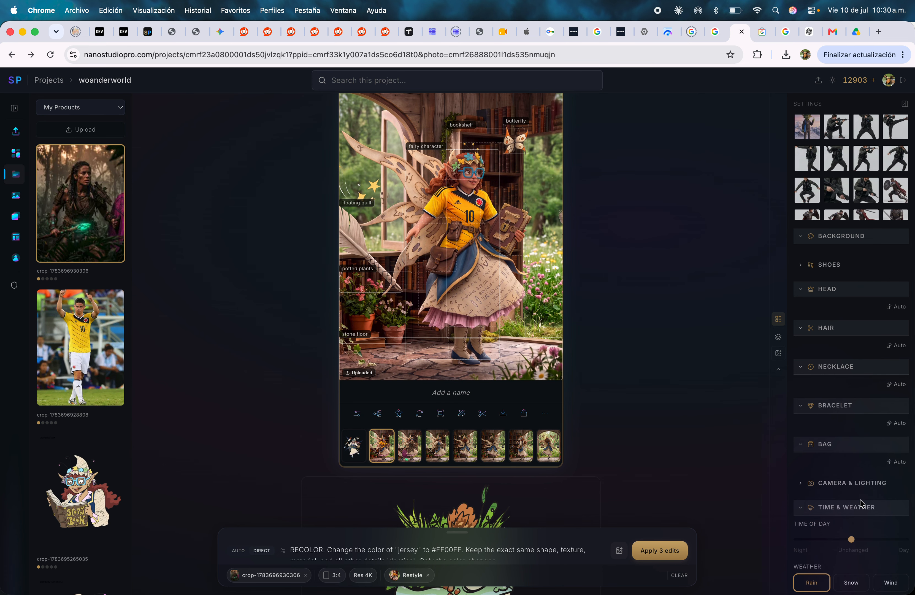
{"action": "left_click", "coordinate": [866, 487]}
{"action": "scroll", "coordinate": [868, 425], "scroll_direction": "down", "scroll_amount": 5}
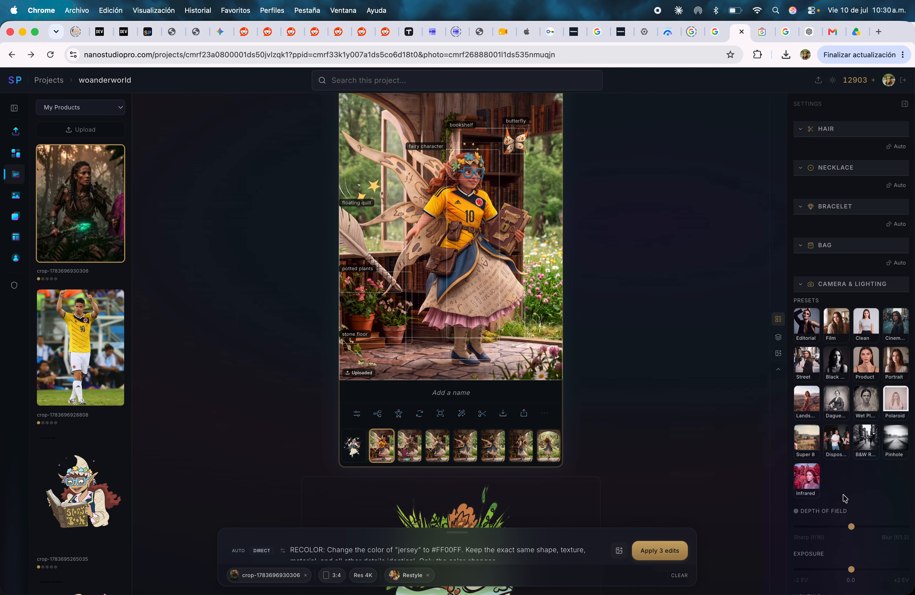
{"action": "scroll", "coordinate": [864, 463], "scroll_direction": "down", "scroll_amount": 8}
{"action": "mouse_move", "coordinate": [864, 441]}
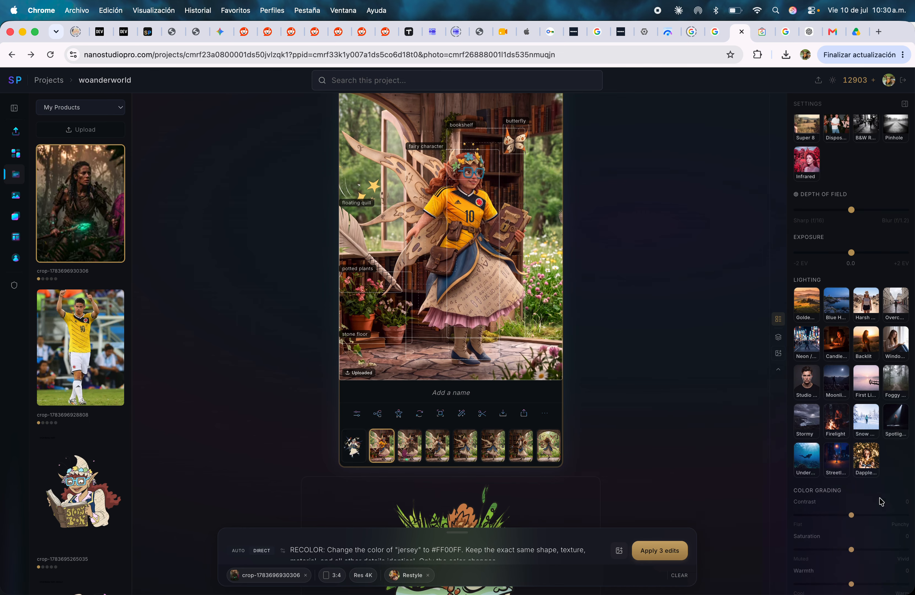
{"action": "scroll", "coordinate": [888, 500], "scroll_direction": "down", "scroll_amount": 8}
{"action": "scroll", "coordinate": [894, 502], "scroll_direction": "down", "scroll_amount": 3}
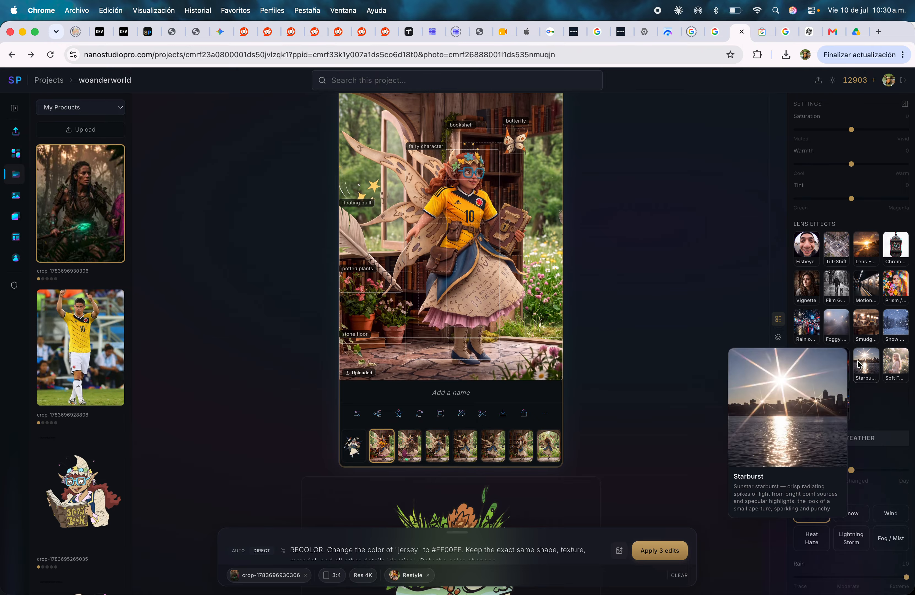
{"action": "mouse_move", "coordinate": [816, 343]}
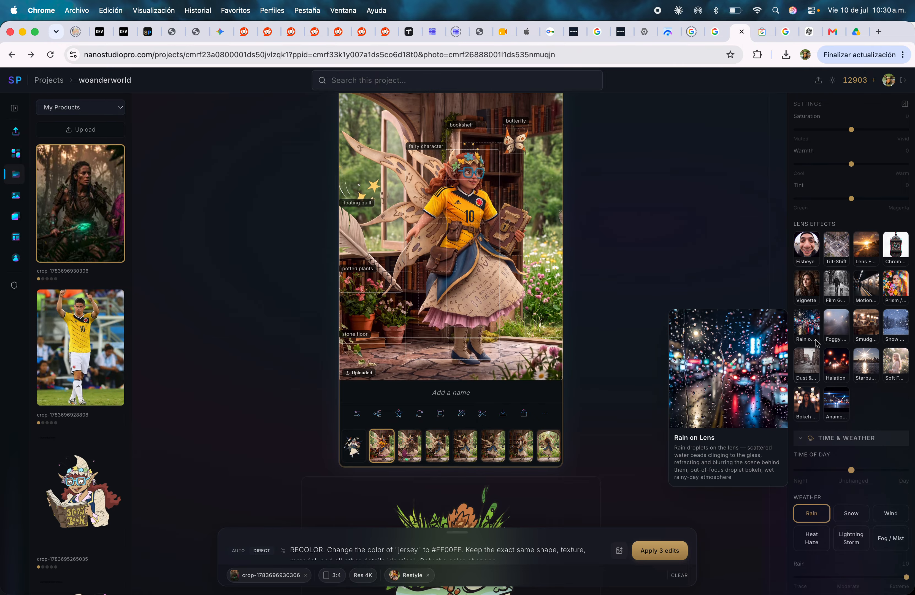
Step: Add the Rain on Lens effect to the fairy scene and apply the queued object edits
{"action": "left_click", "coordinate": [811, 332]}
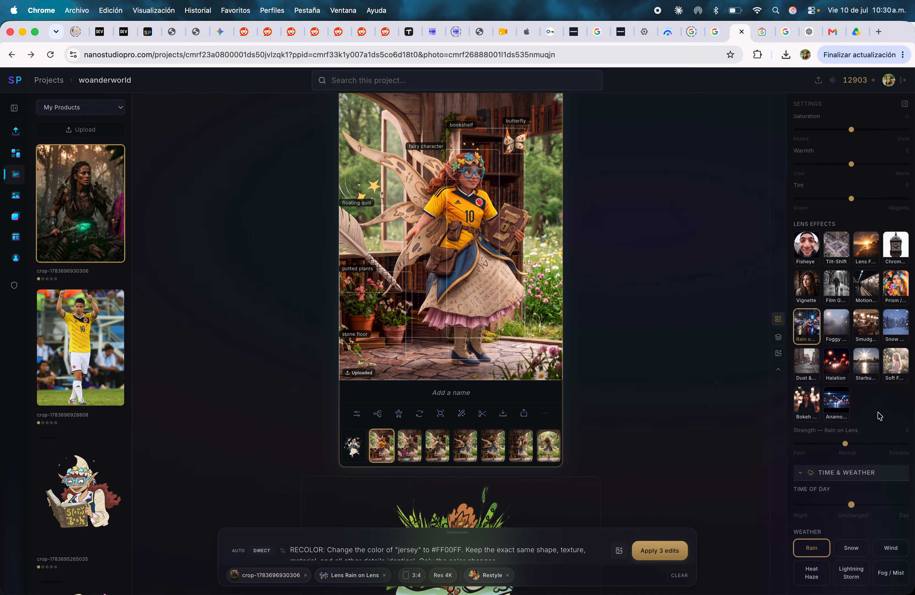
{"action": "left_click", "coordinate": [656, 552]}
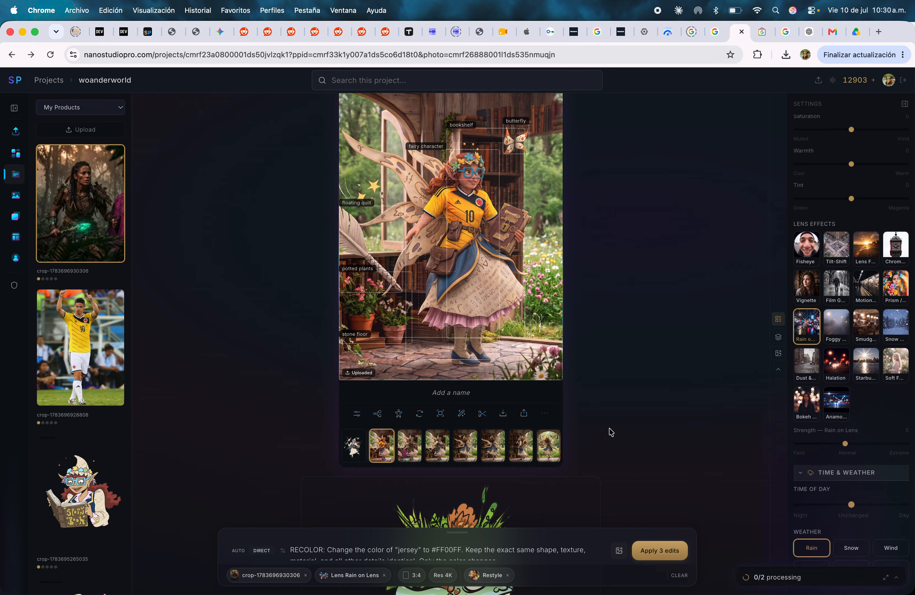
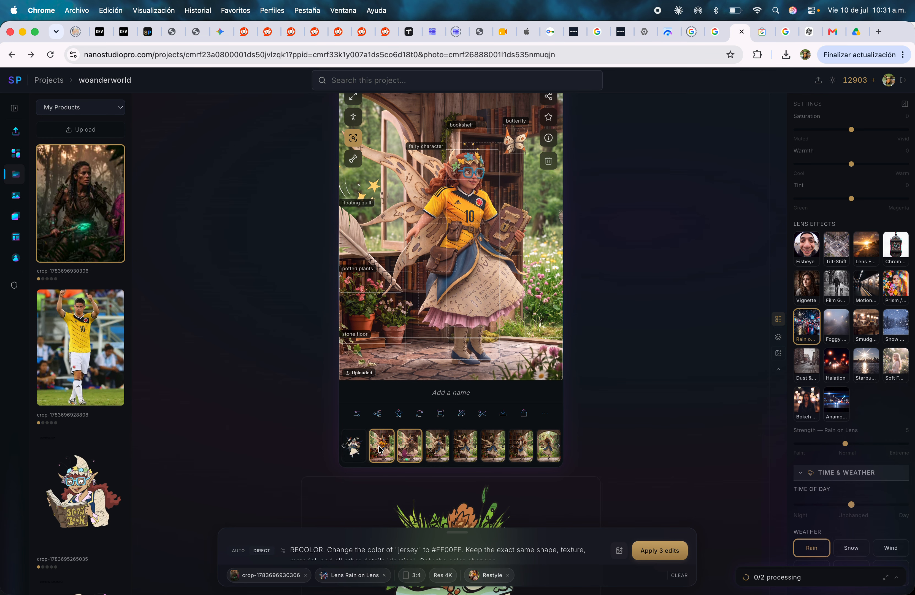
Step: Examine the earlier versions of the fairy image while the new one is being generated
{"action": "left_click", "coordinate": [514, 436]}
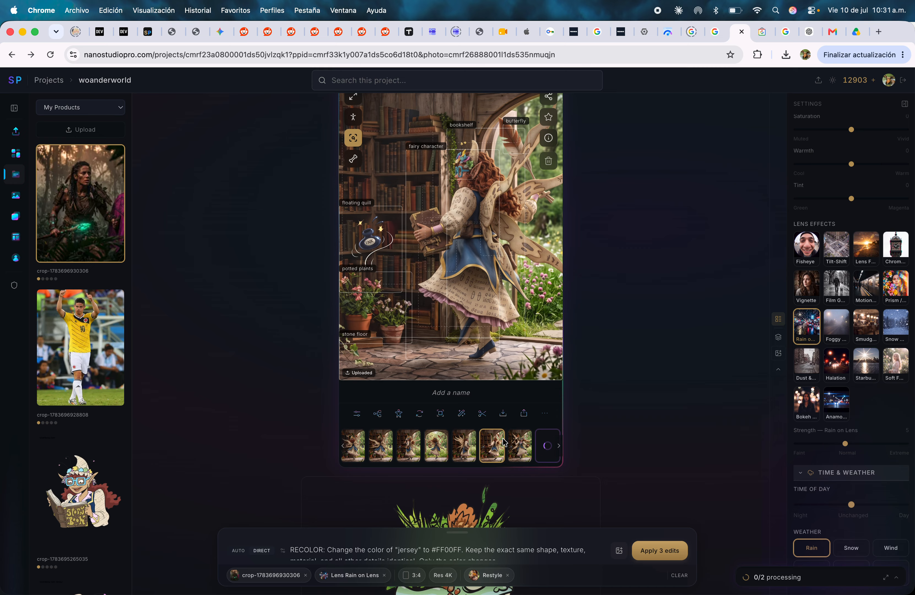
{"action": "scroll", "coordinate": [505, 442], "scroll_direction": "left", "scroll_amount": 3}
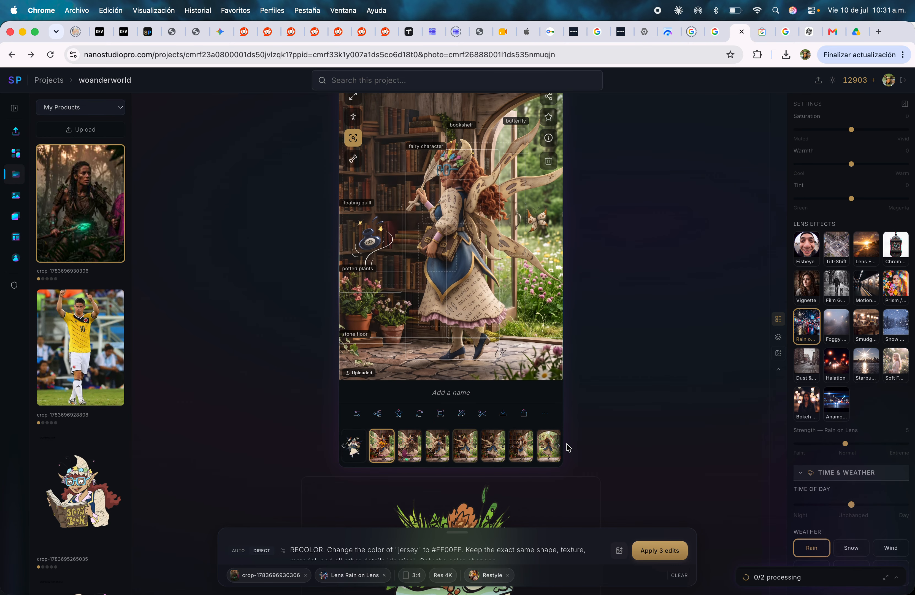
{"action": "scroll", "coordinate": [495, 447], "scroll_direction": "right", "scroll_amount": 2}
{"action": "left_click", "coordinate": [553, 449]}
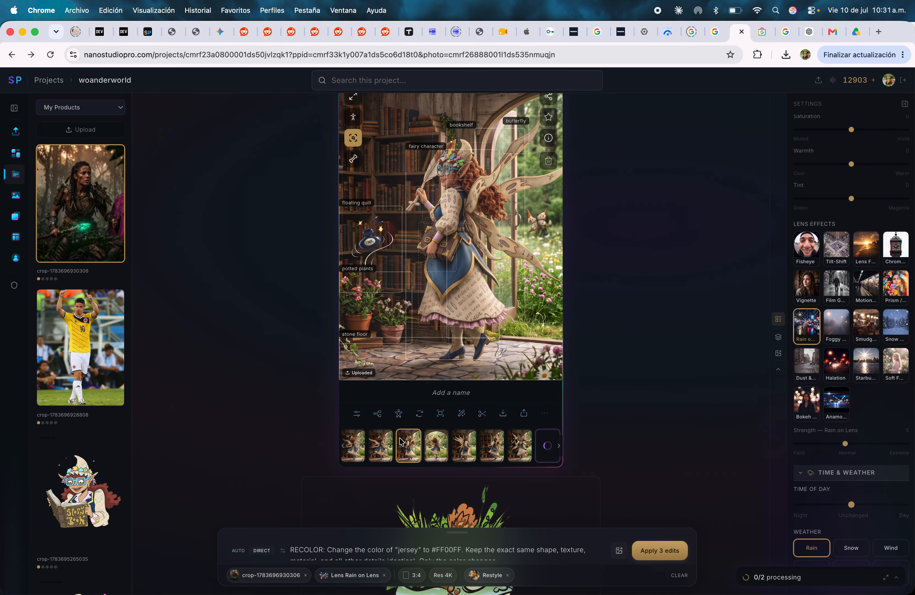
{"action": "scroll", "coordinate": [380, 446], "scroll_direction": "left", "scroll_amount": 3}
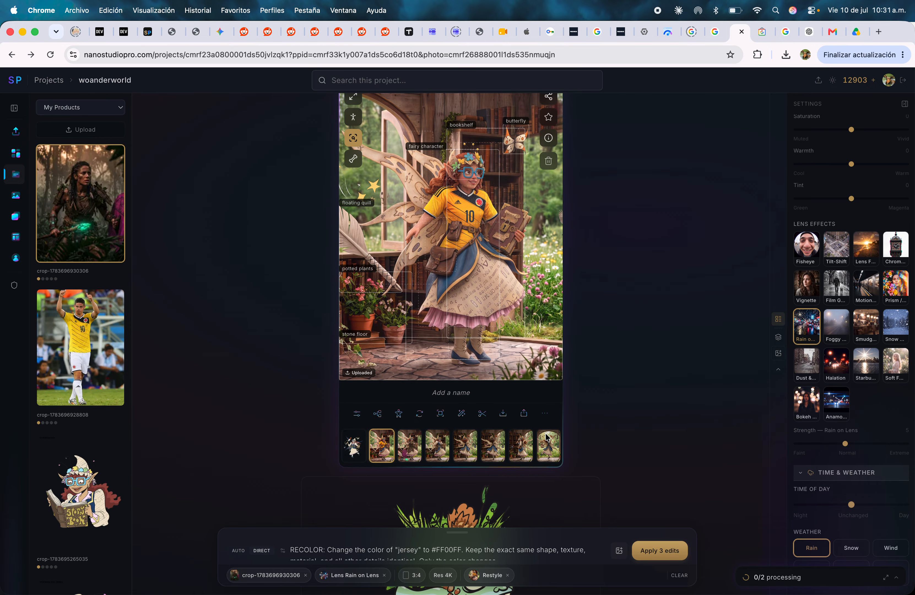
{"action": "scroll", "coordinate": [554, 447], "scroll_direction": "right", "scroll_amount": 3}
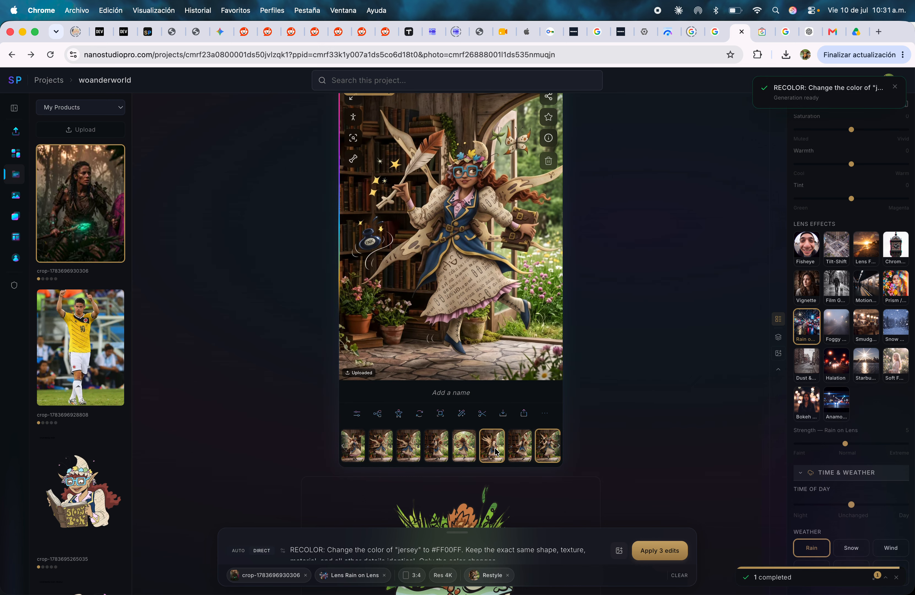
{"action": "scroll", "coordinate": [438, 455], "scroll_direction": "left", "scroll_amount": 5}
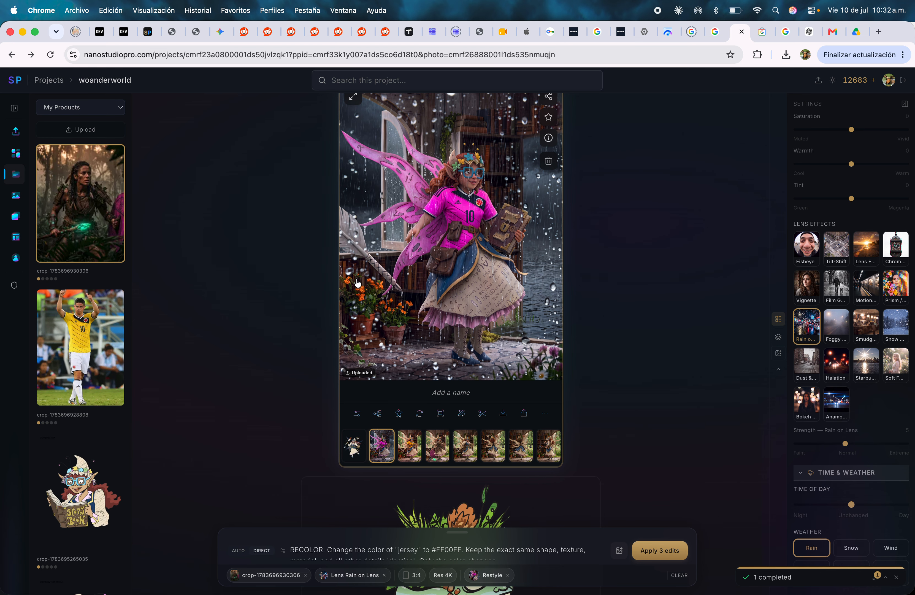
Step: Compare the rainy magenta-jersey fairy with an earlier version and examine it at full size
{"action": "left_click", "coordinate": [437, 446]}
{"action": "left_click", "coordinate": [383, 449]}
{"action": "left_click", "coordinate": [506, 331]}
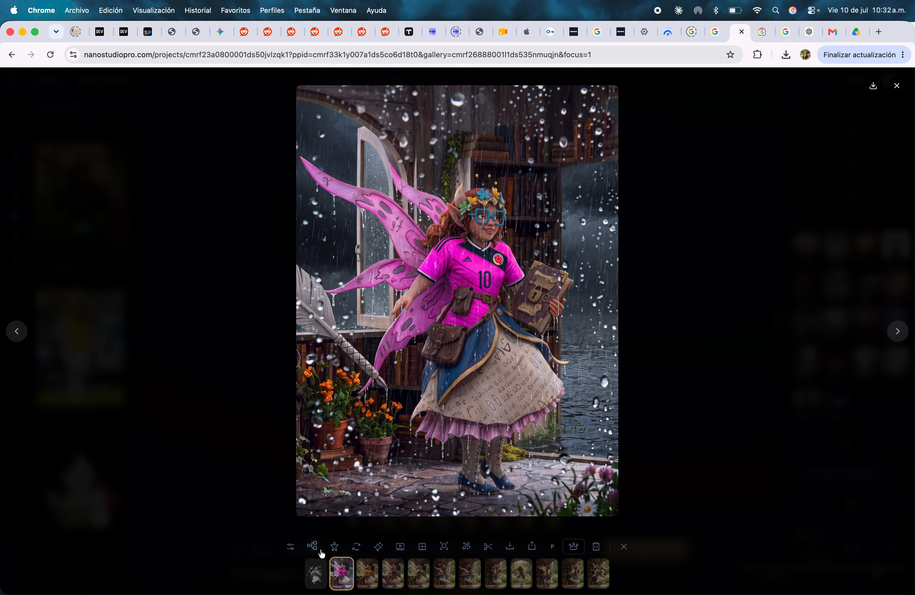
{"action": "left_click", "coordinate": [706, 370]}
Step: Upload the b16a5250-2b20-4f24 webp image of the cyberpunk fighter to My Products without cropping
{"action": "scroll", "coordinate": [469, 464], "scroll_direction": "down", "scroll_amount": 5}
{"action": "scroll", "coordinate": [469, 463], "scroll_direction": "up", "scroll_amount": 3}
{"action": "scroll", "coordinate": [275, 466], "scroll_direction": "down", "scroll_amount": 7}
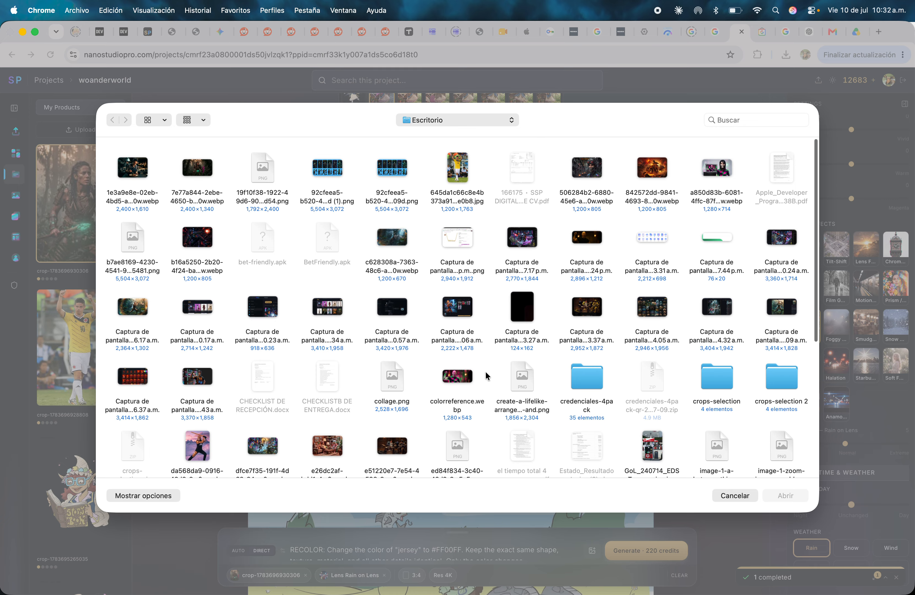
{"action": "left_click", "coordinate": [212, 384]}
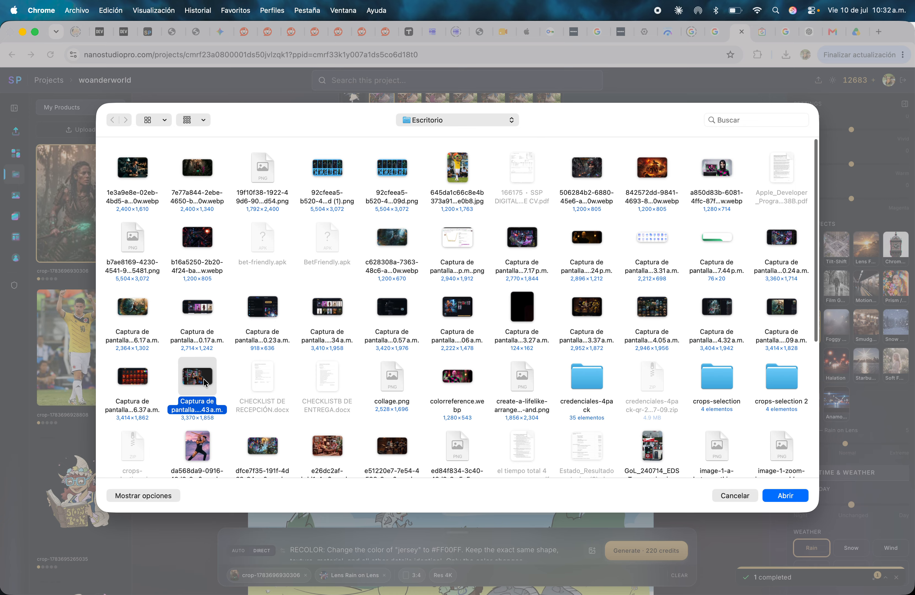
{"action": "key", "text": "space"}
{"action": "key", "text": "space"}
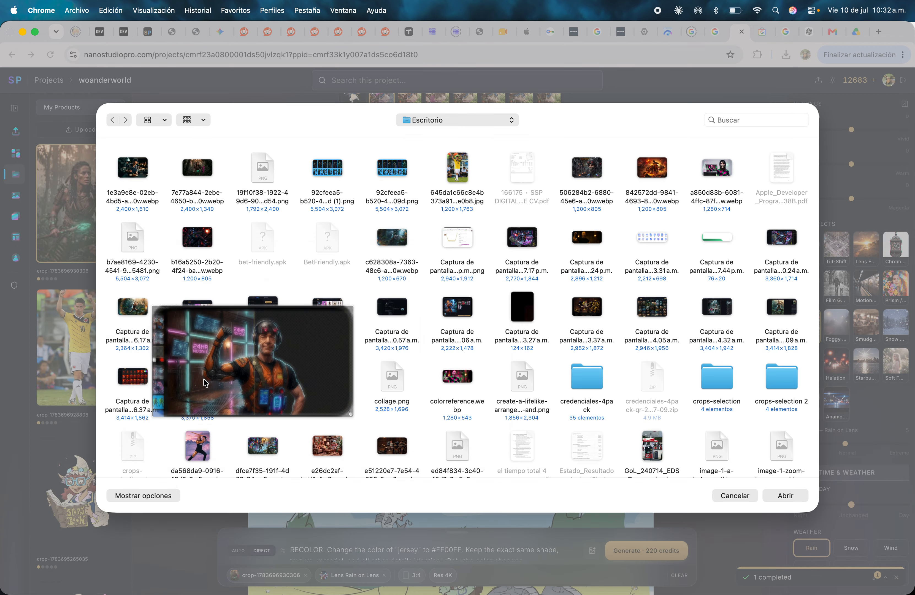
{"action": "left_click", "coordinate": [211, 242]}
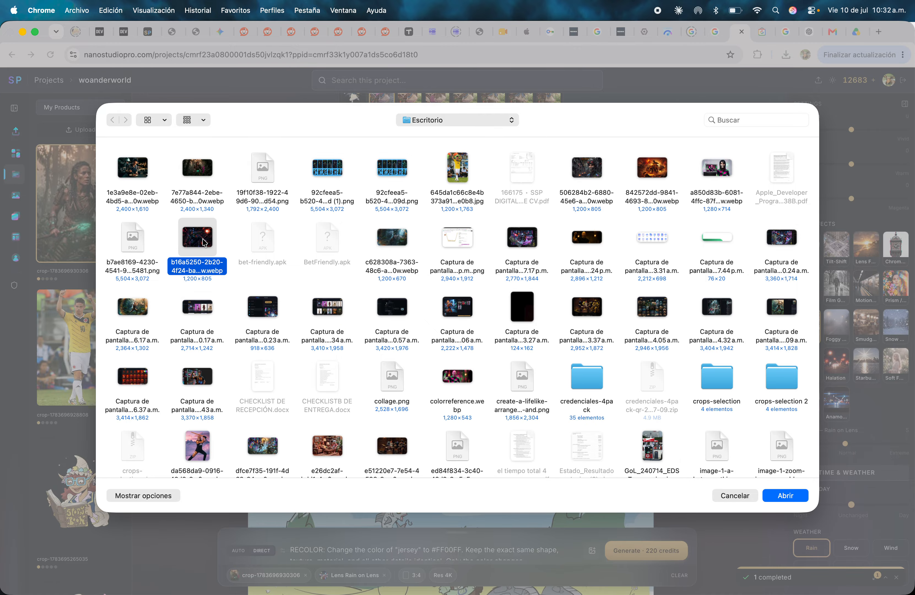
{"action": "key", "text": "space"}
{"action": "key", "text": "space"}
{"action": "left_click", "coordinate": [775, 493]}
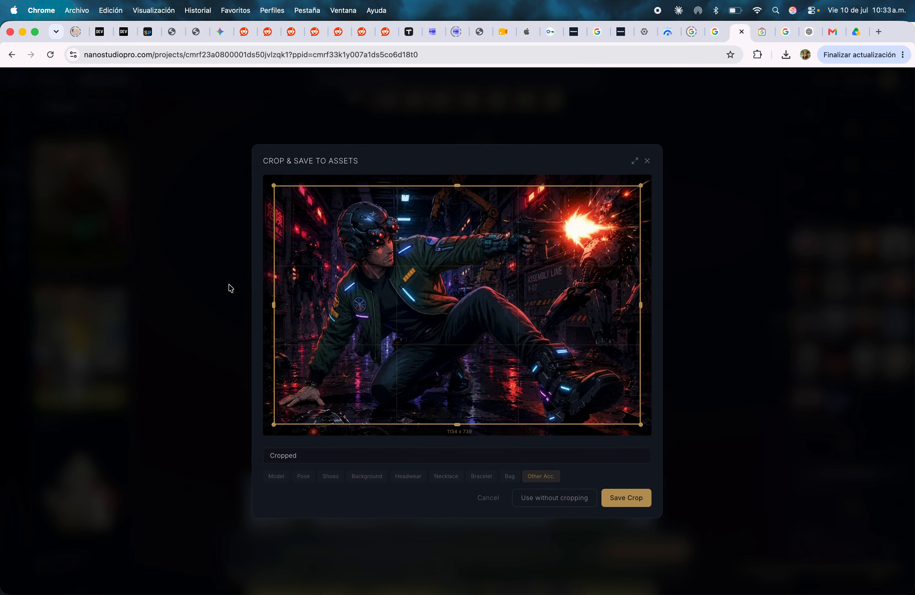
{"action": "left_click", "coordinate": [559, 499]}
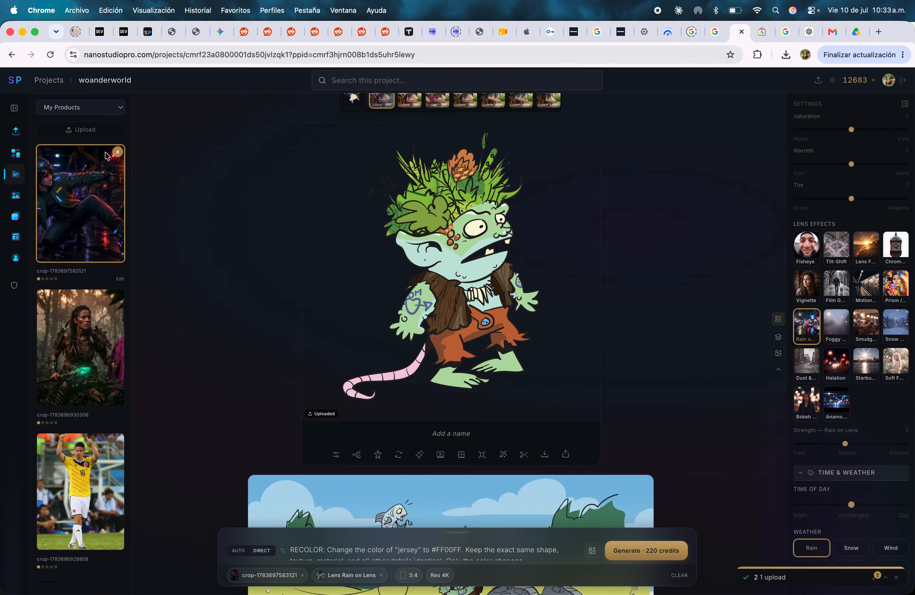
Step: Upload the chef photo 1e3a9e8e-02eb-4bd5-ad79-518b83883d79_2400w.webp to My Products without cropping
{"action": "left_click", "coordinate": [89, 131]}
{"action": "left_click", "coordinate": [136, 172]}
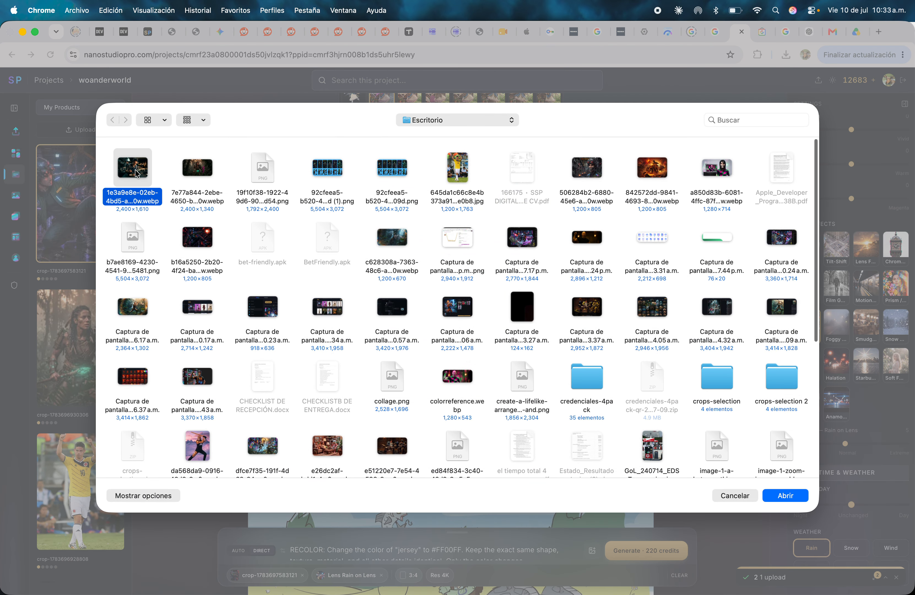
{"action": "key", "text": "space"}
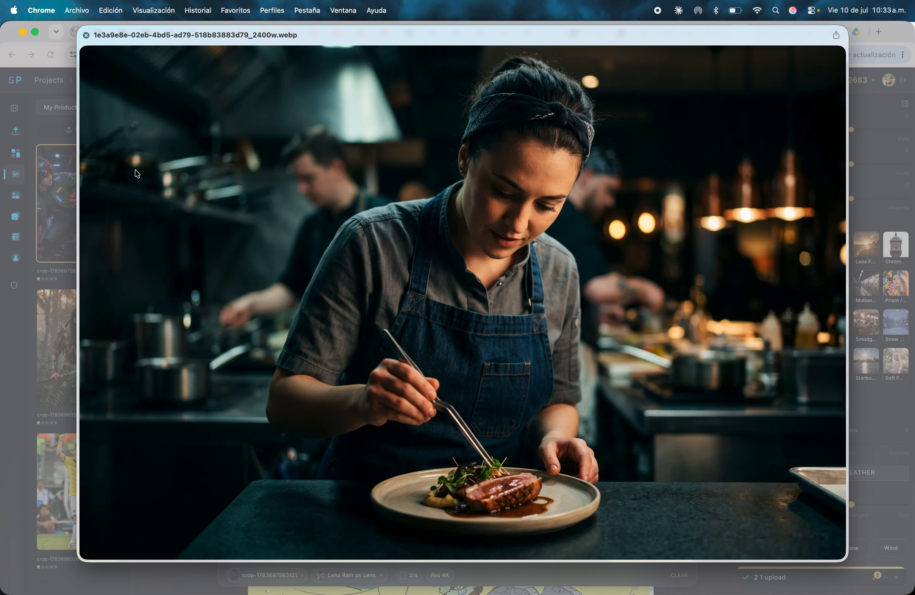
{"action": "key", "text": "space"}
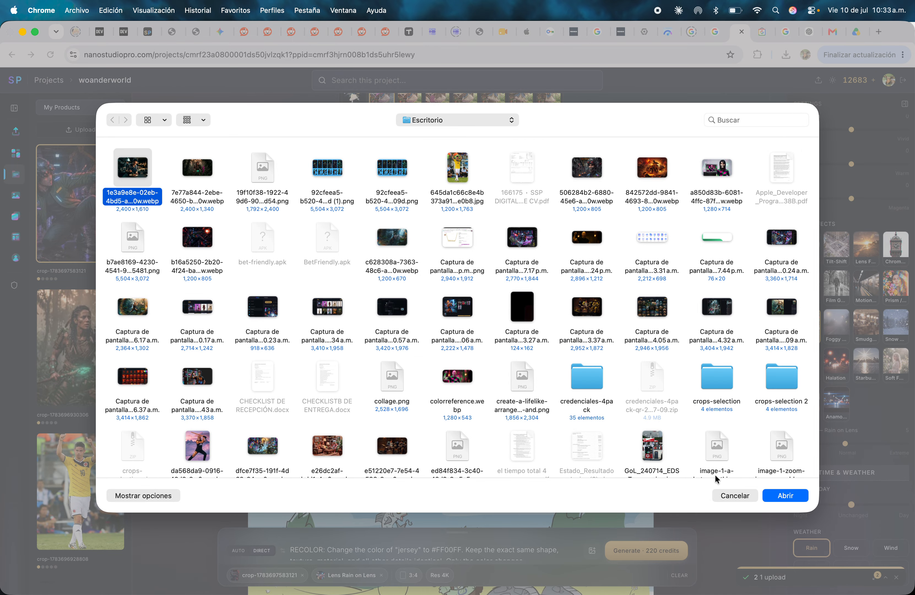
{"action": "left_click", "coordinate": [783, 495]}
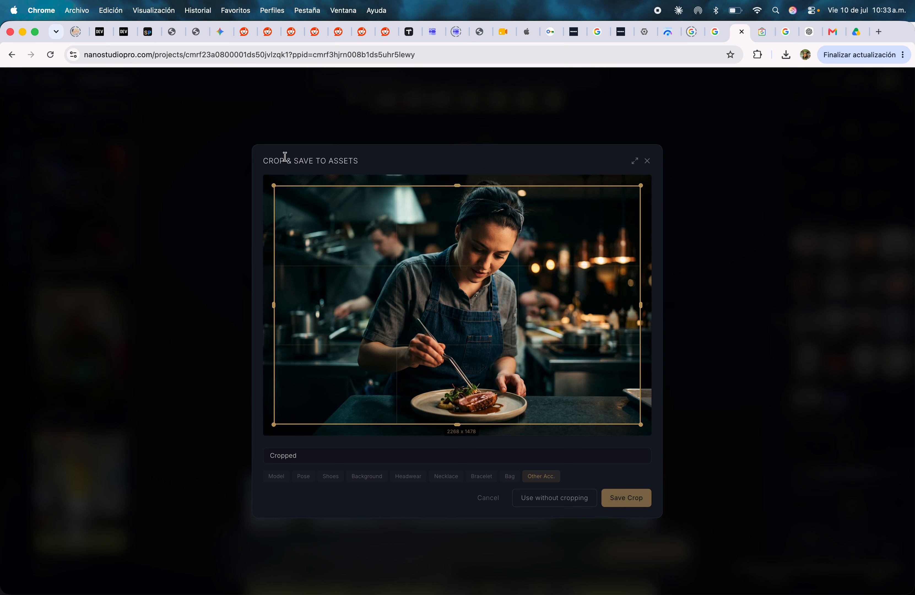
{"action": "left_click", "coordinate": [570, 501]}
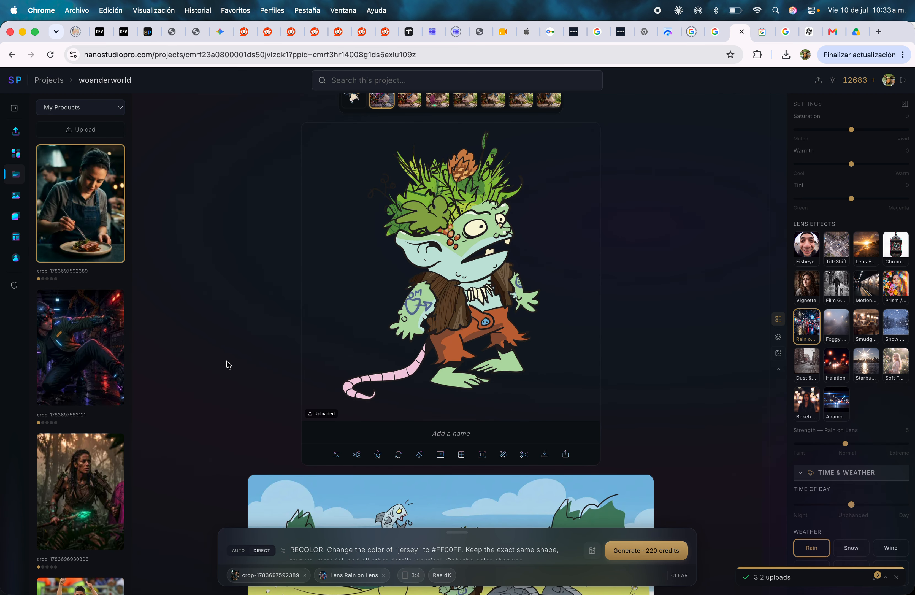
Step: Look through the project's images for a character scene to restyle with the uploaded chef reference
{"action": "left_click", "coordinate": [316, 195]}
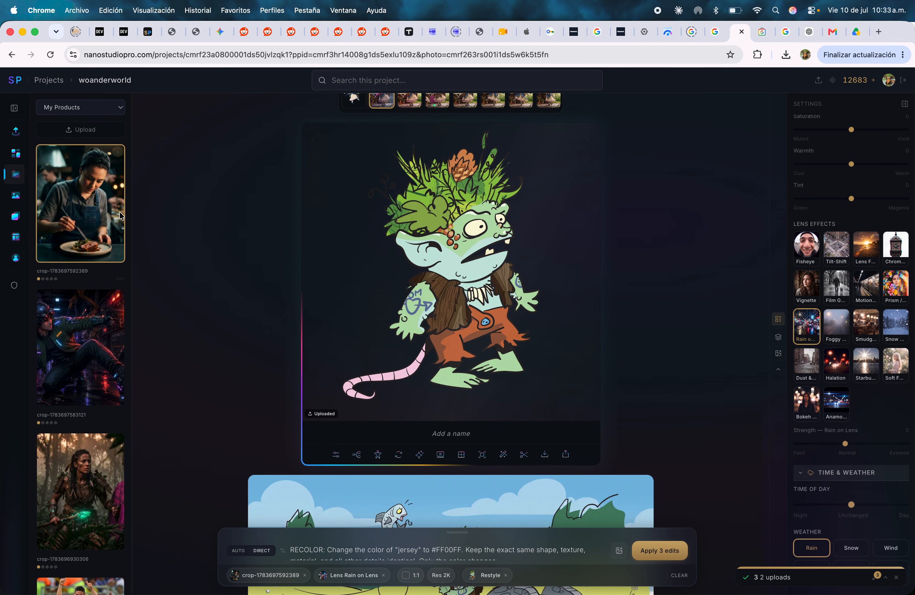
{"action": "scroll", "coordinate": [346, 290], "scroll_direction": "up", "scroll_amount": 5}
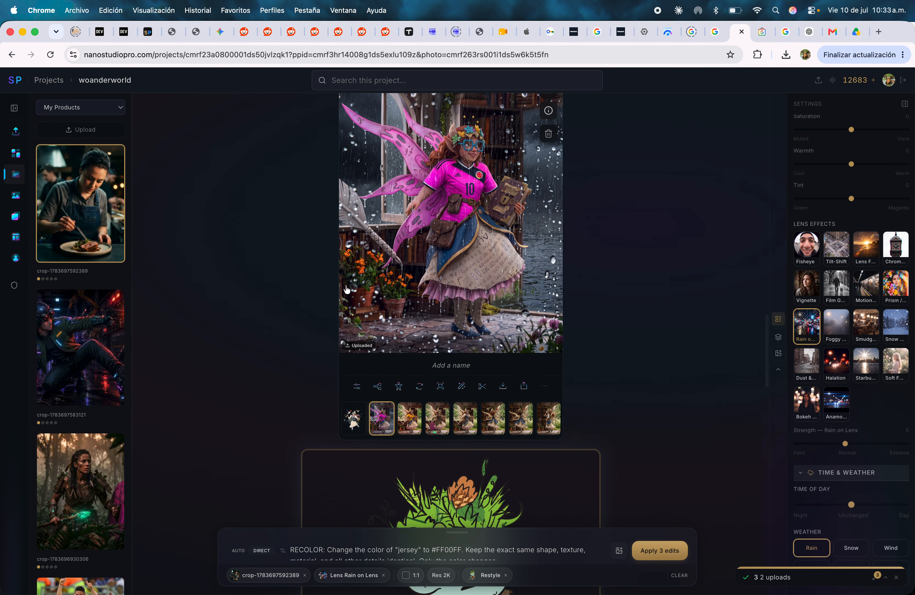
{"action": "scroll", "coordinate": [346, 289], "scroll_direction": "up", "scroll_amount": 10}
{"action": "scroll", "coordinate": [339, 281], "scroll_direction": "down", "scroll_amount": 6}
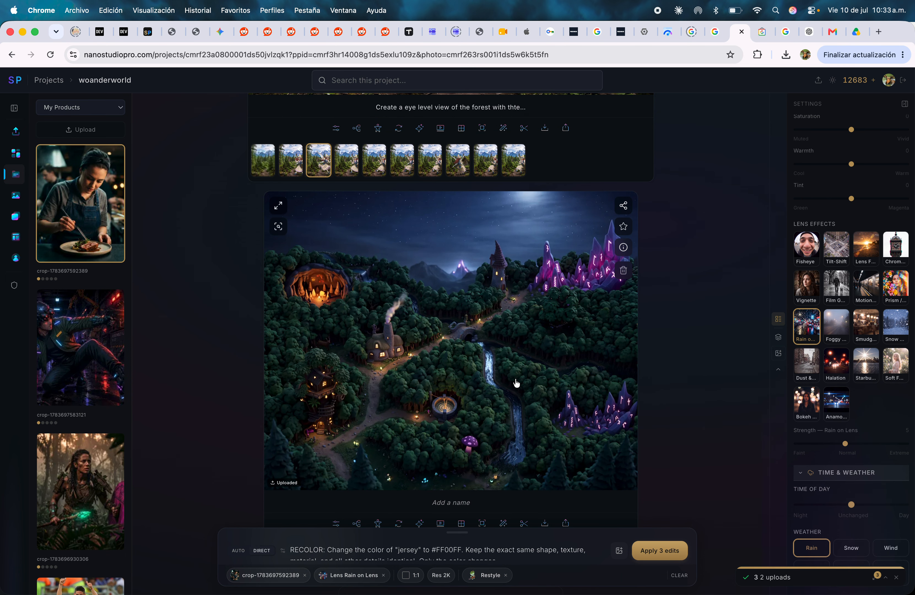
{"action": "scroll", "coordinate": [516, 383], "scroll_direction": "down", "scroll_amount": 6}
{"action": "scroll", "coordinate": [516, 382], "scroll_direction": "up", "scroll_amount": 7}
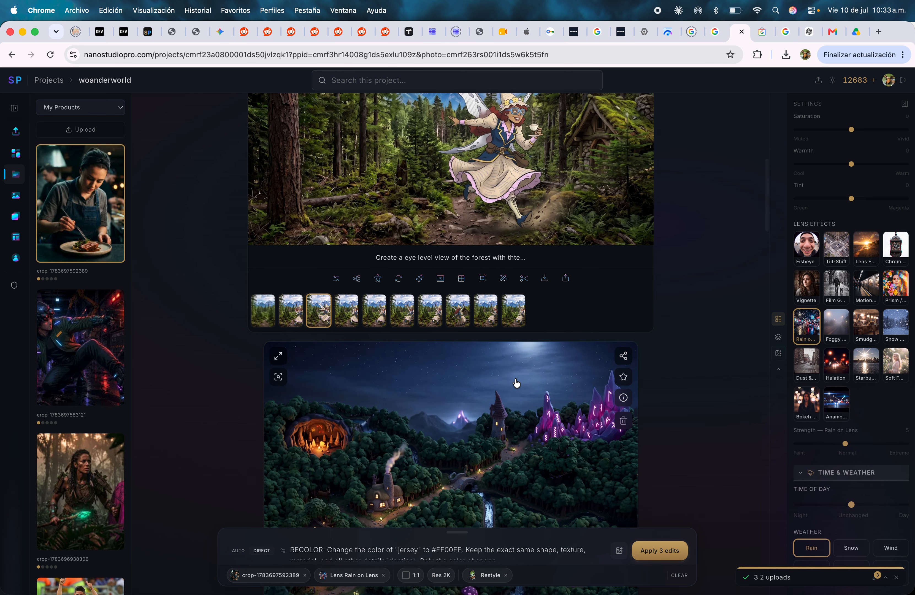
{"action": "scroll", "coordinate": [516, 383], "scroll_direction": "up", "scroll_amount": 7}
{"action": "scroll", "coordinate": [516, 382], "scroll_direction": "down", "scroll_amount": 15}
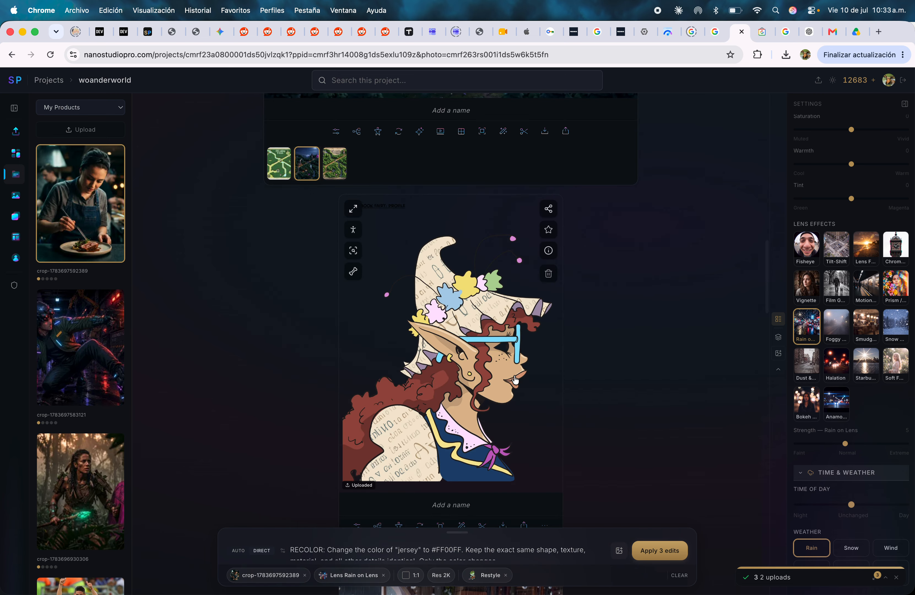
{"action": "scroll", "coordinate": [514, 381], "scroll_direction": "down", "scroll_amount": 6}
{"action": "scroll", "coordinate": [517, 369], "scroll_direction": "down", "scroll_amount": 6}
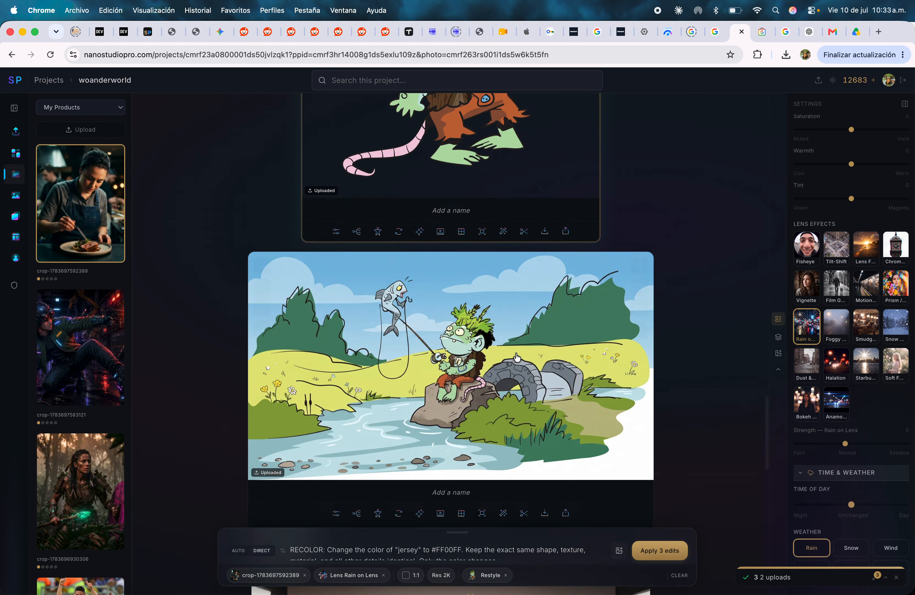
{"action": "scroll", "coordinate": [516, 358], "scroll_direction": "up", "scroll_amount": 3}
{"action": "scroll", "coordinate": [517, 357], "scroll_direction": "down", "scroll_amount": 10}
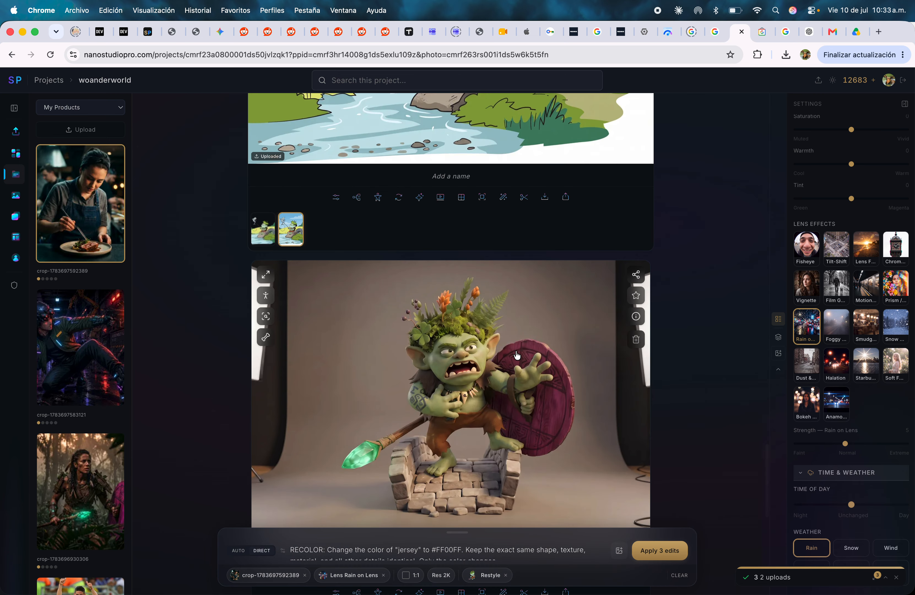
{"action": "scroll", "coordinate": [544, 408], "scroll_direction": "down", "scroll_amount": 9}
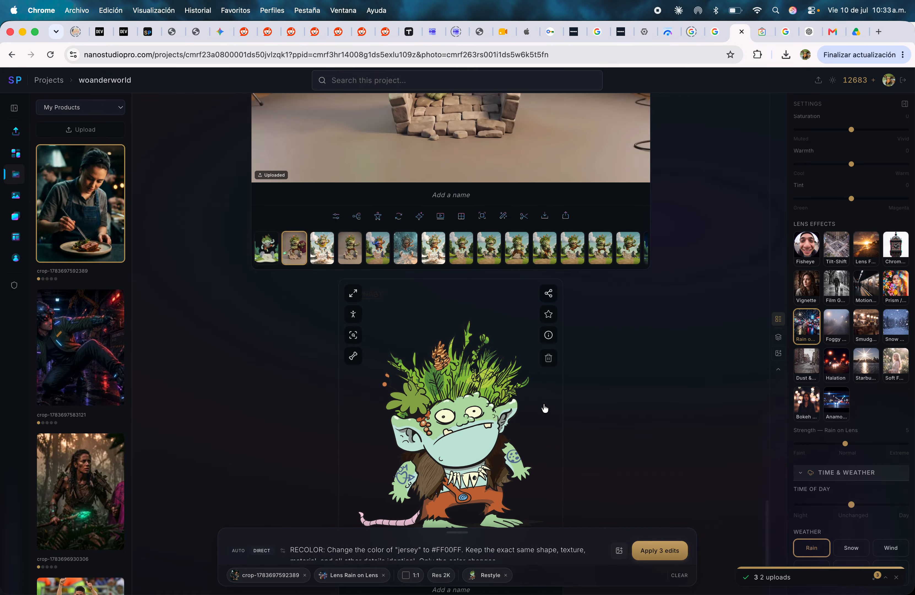
{"action": "scroll", "coordinate": [545, 408], "scroll_direction": "up", "scroll_amount": 8}
{"action": "scroll", "coordinate": [545, 409], "scroll_direction": "down", "scroll_amount": 5}
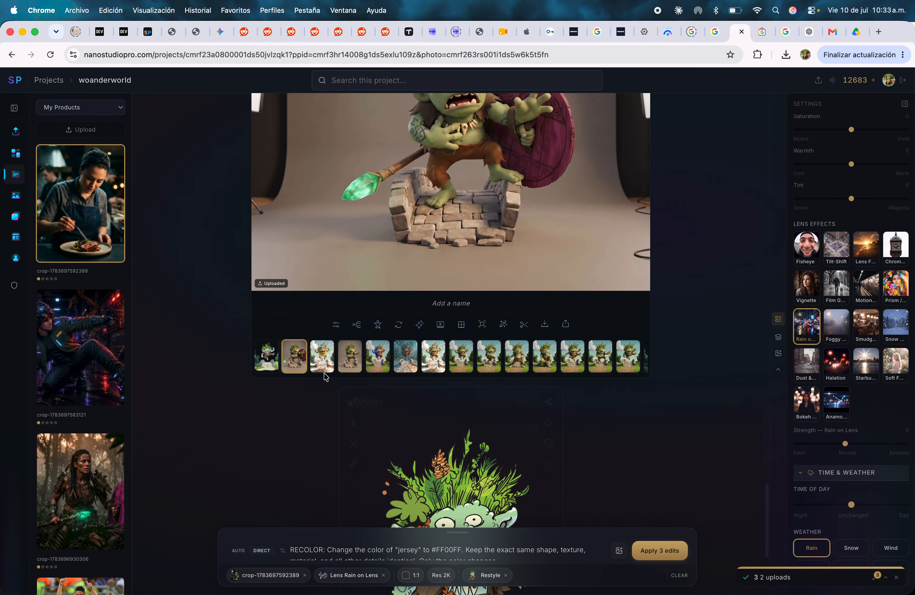
Step: Switch the 3D troll image to the version standing on the stone bridge in the green meadow
{"action": "left_click", "coordinate": [323, 359]}
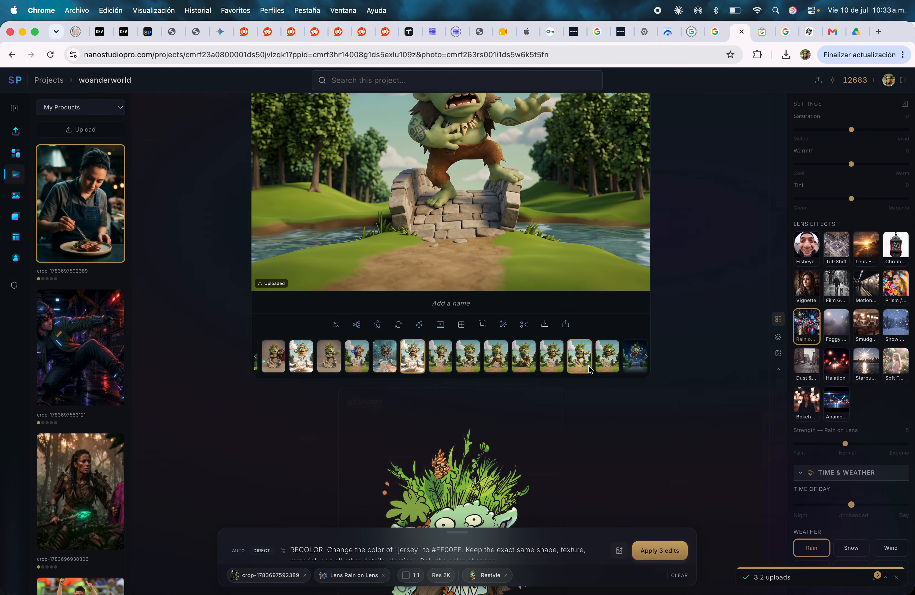
{"action": "left_click", "coordinate": [590, 366]}
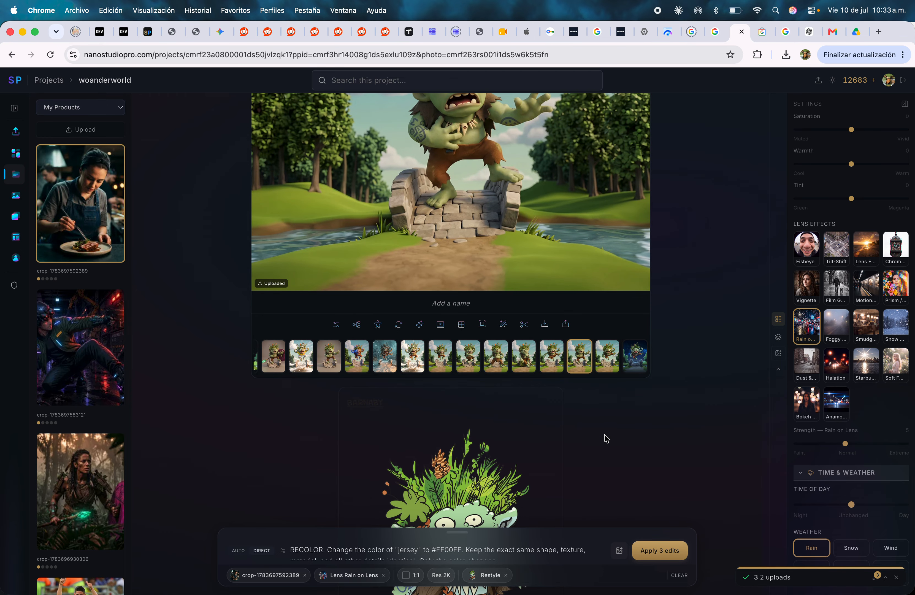
{"action": "scroll", "coordinate": [605, 437], "scroll_direction": "up", "scroll_amount": 4}
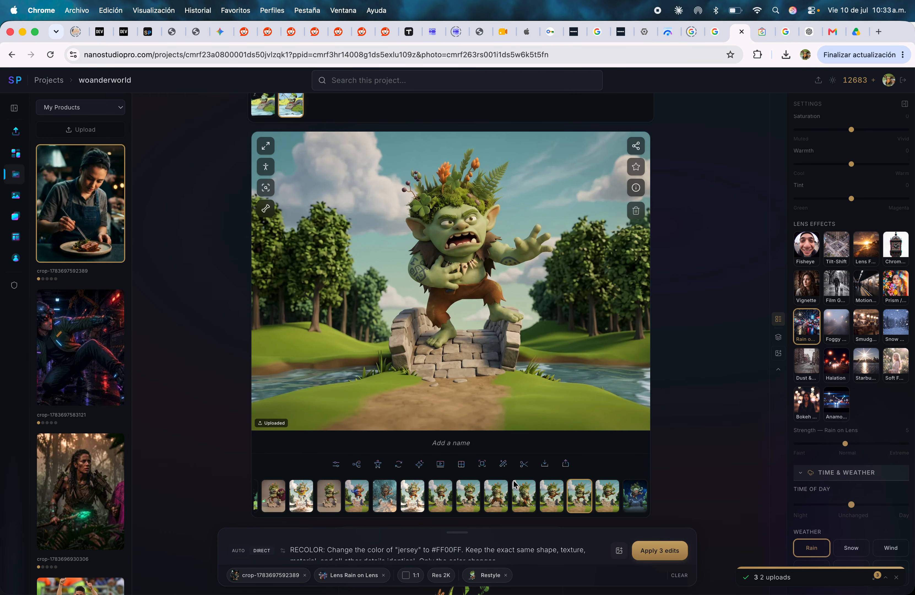
{"action": "left_click_drag", "start_coordinate": [78, 208], "coordinate": [431, 217]}
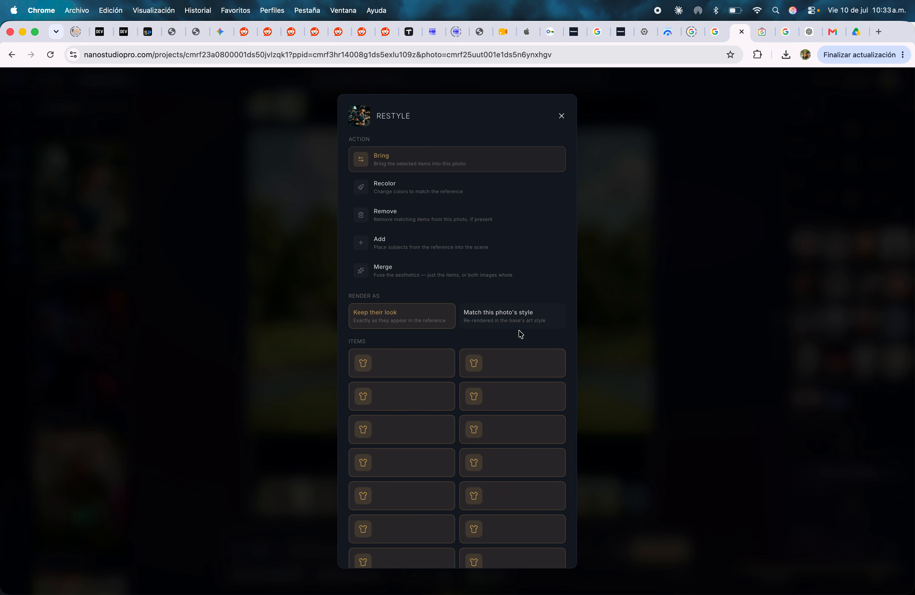
{"action": "scroll", "coordinate": [531, 417], "scroll_direction": "down", "scroll_amount": 2}
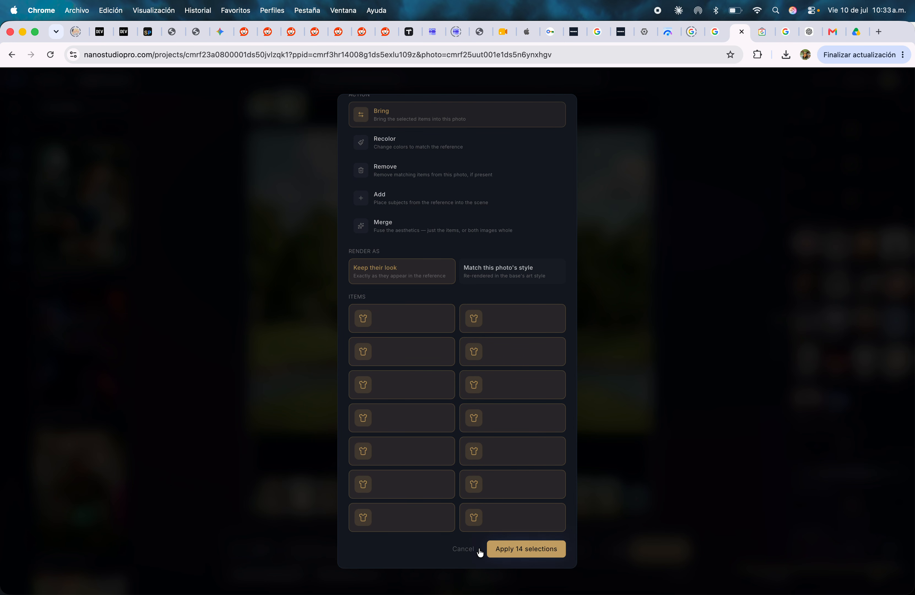
{"action": "left_click", "coordinate": [488, 548]}
{"action": "left_click", "coordinate": [51, 57]}
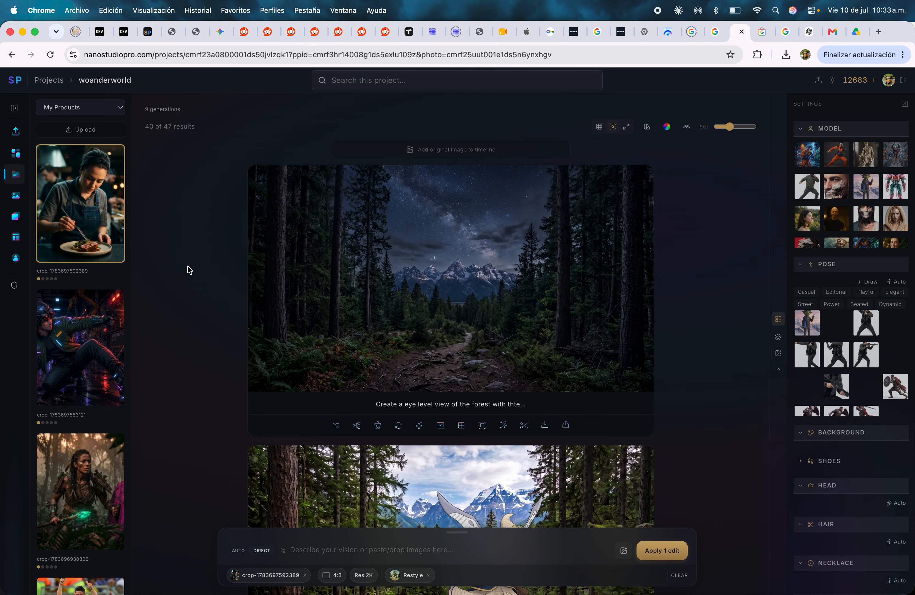
Step: Restyle the running fairy forest image by bringing in the cyberpunk fighter's six detected items, keeping their look, and generate the edit
{"action": "scroll", "coordinate": [498, 473], "scroll_direction": "down", "scroll_amount": 10}
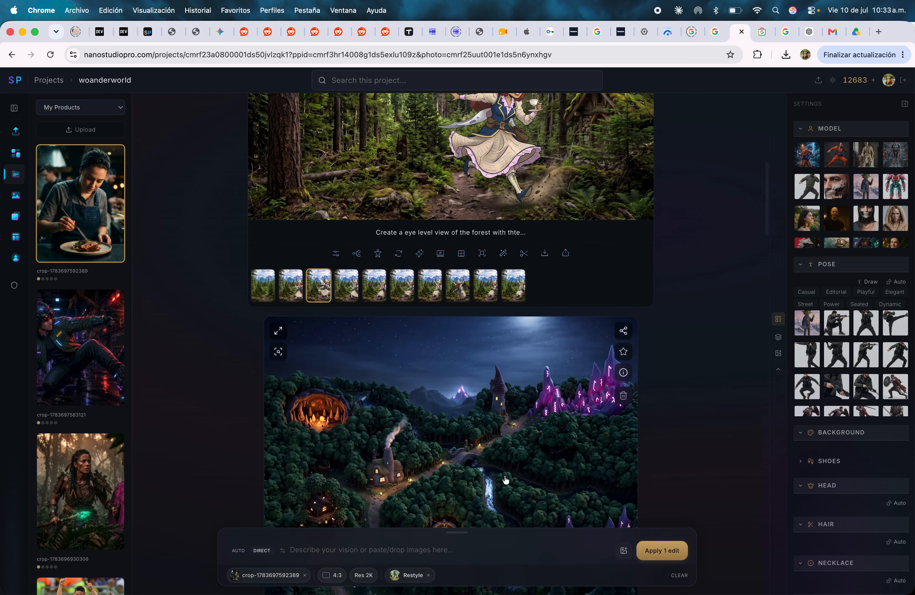
{"action": "scroll", "coordinate": [506, 480], "scroll_direction": "down", "scroll_amount": 3}
{"action": "scroll", "coordinate": [505, 480], "scroll_direction": "up", "scroll_amount": 6}
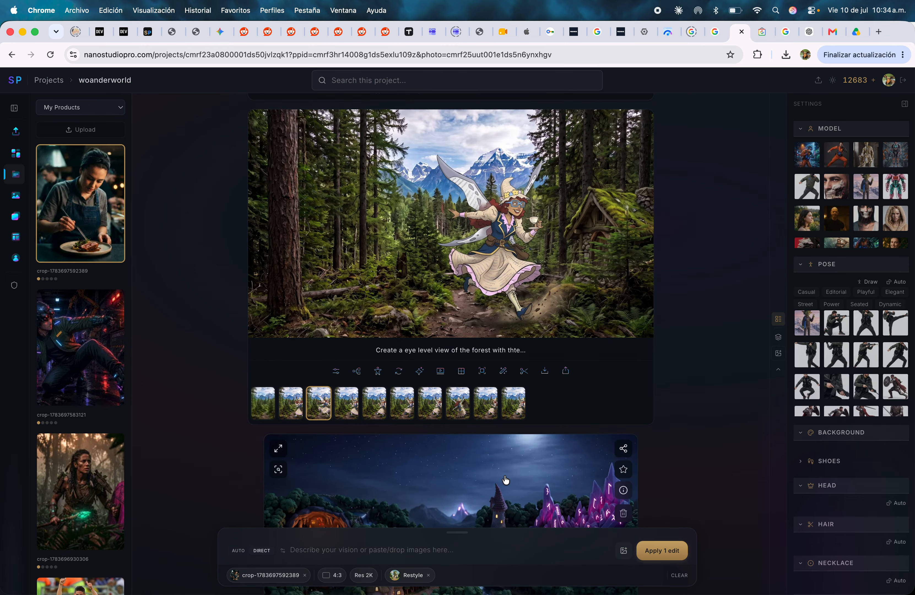
{"action": "left_click_drag", "start_coordinate": [83, 342], "coordinate": [477, 234]}
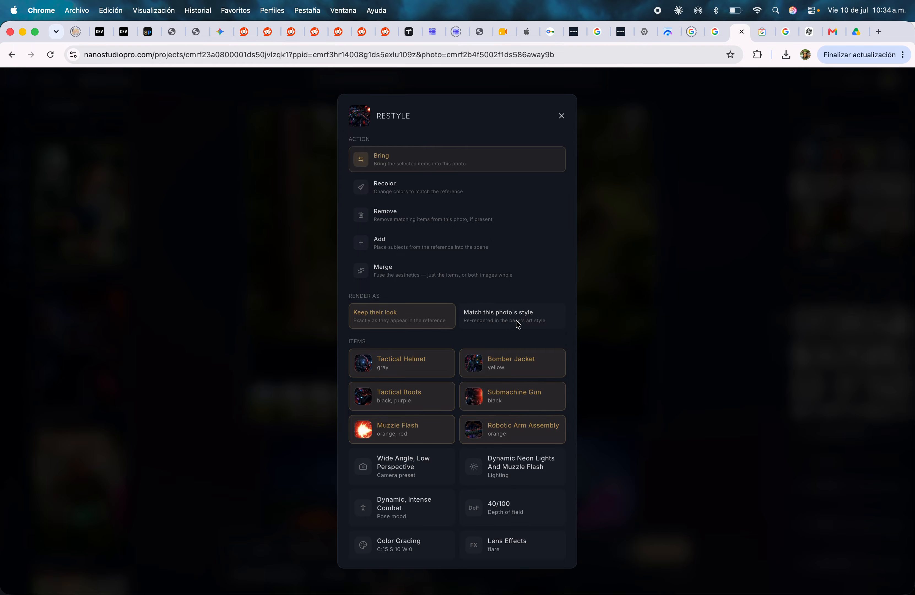
{"action": "scroll", "coordinate": [492, 419], "scroll_direction": "down", "scroll_amount": 3}
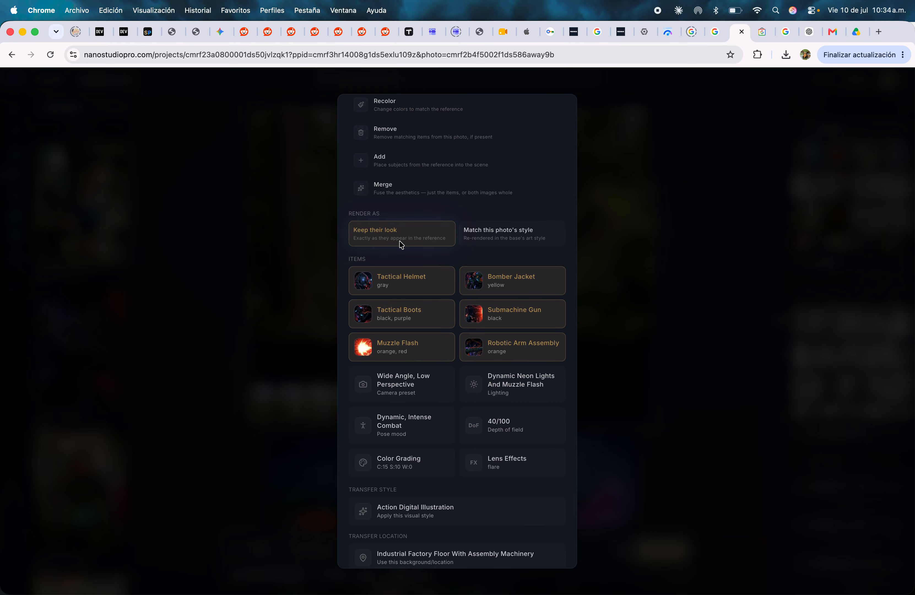
{"action": "scroll", "coordinate": [537, 550], "scroll_direction": "down", "scroll_amount": 2}
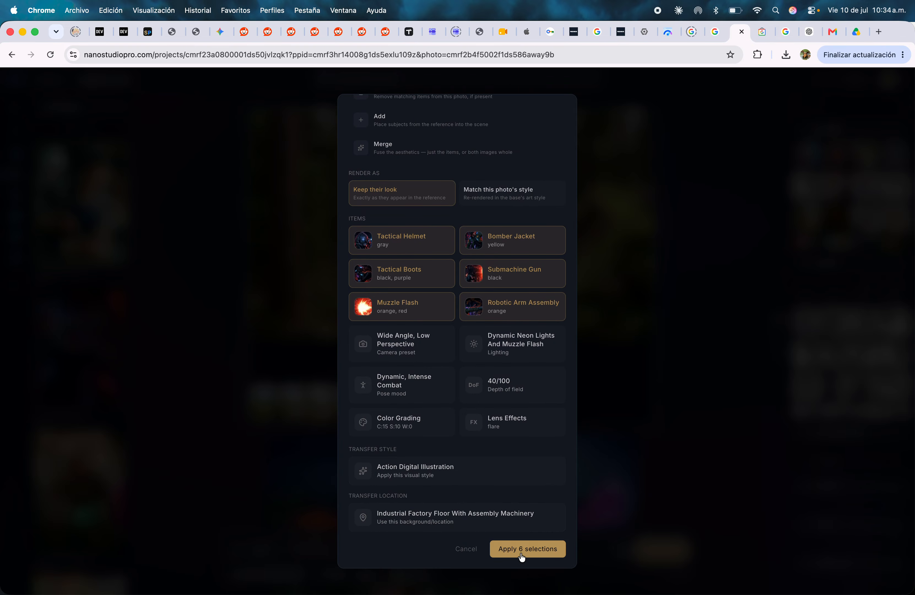
{"action": "left_click", "coordinate": [527, 555]}
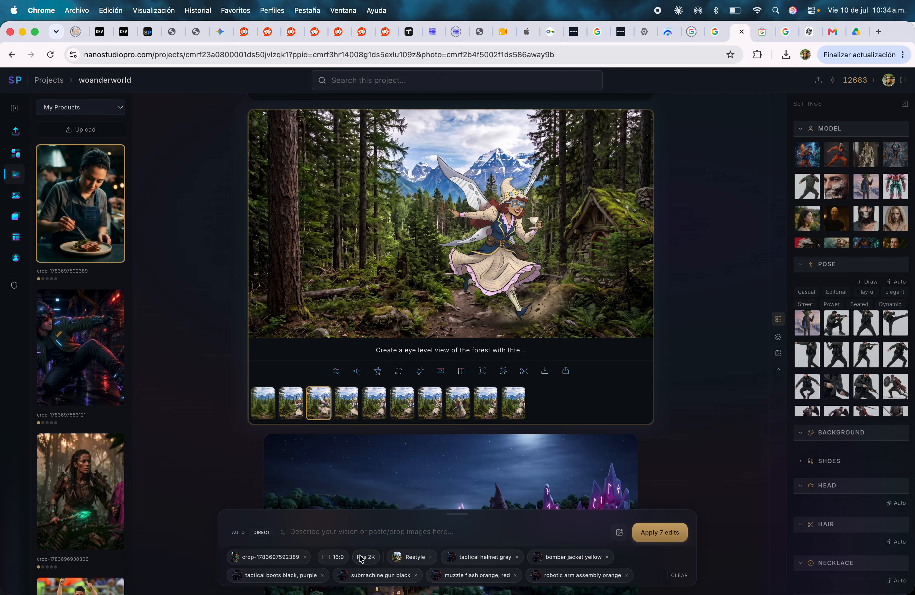
{"action": "left_click", "coordinate": [665, 540]}
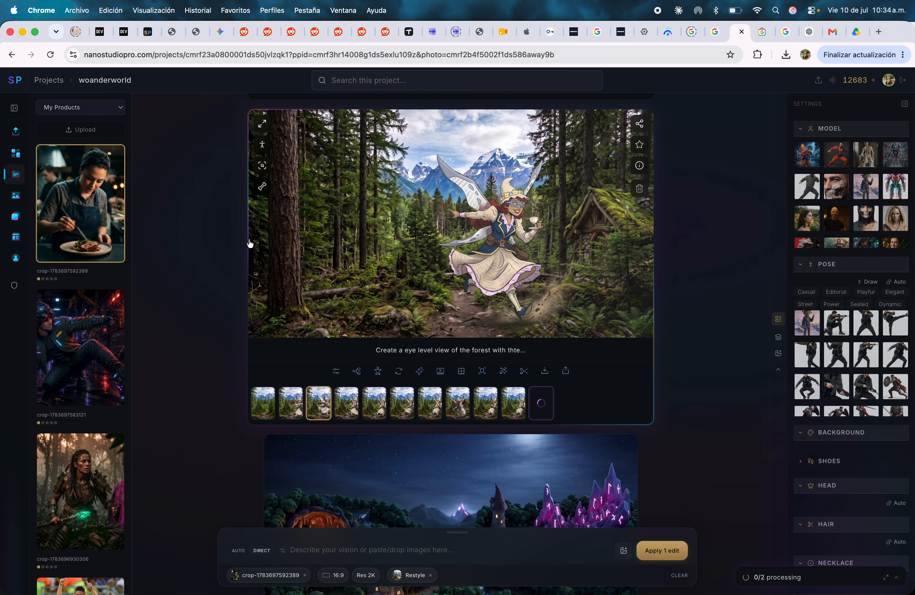
{"action": "left_click_drag", "start_coordinate": [81, 195], "coordinate": [518, 217]}
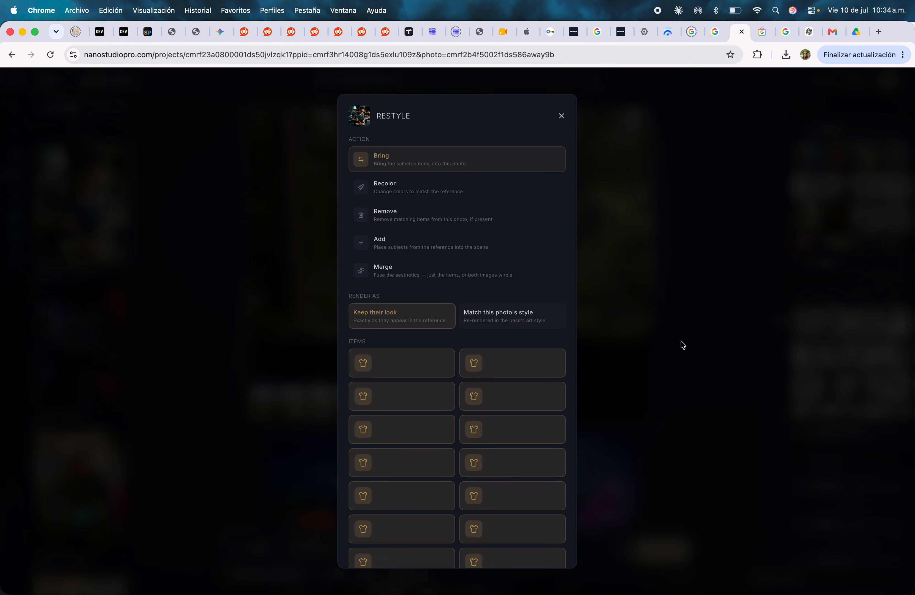
{"action": "left_click", "coordinate": [685, 294]}
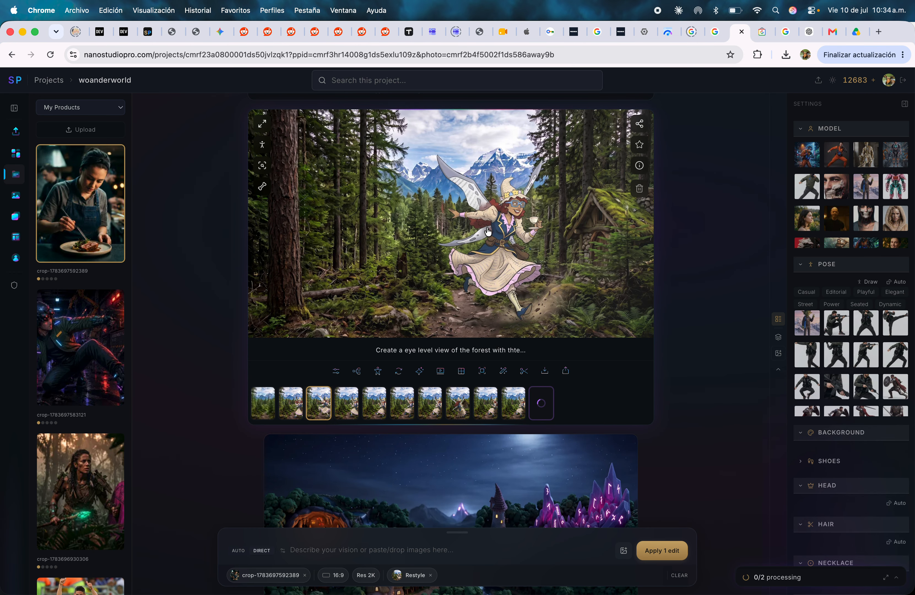
{"action": "left_click", "coordinate": [262, 165]}
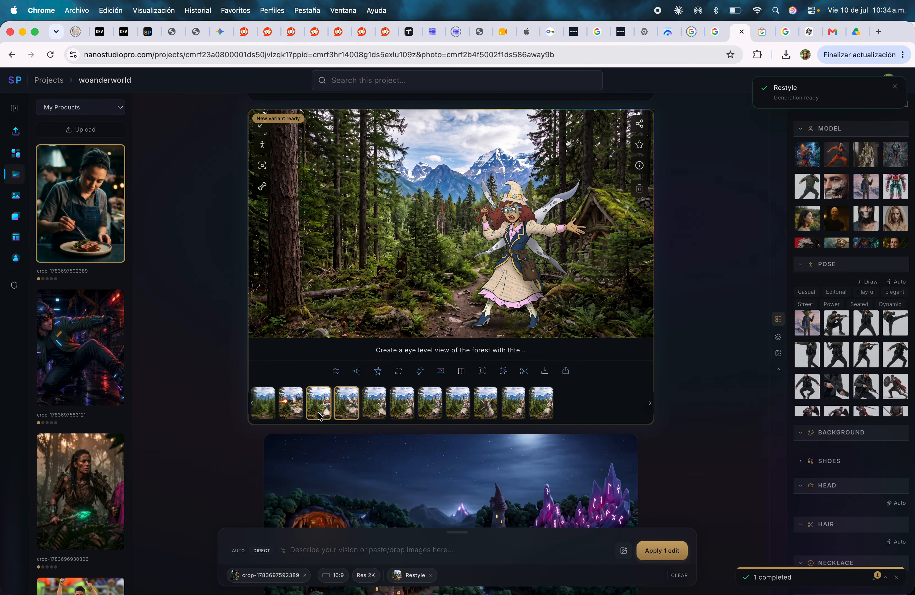
Step: Inspect the fairy variant with the yellow bomber jacket and submachine gun at full size, and close the enlarged view
{"action": "left_click", "coordinate": [287, 410]}
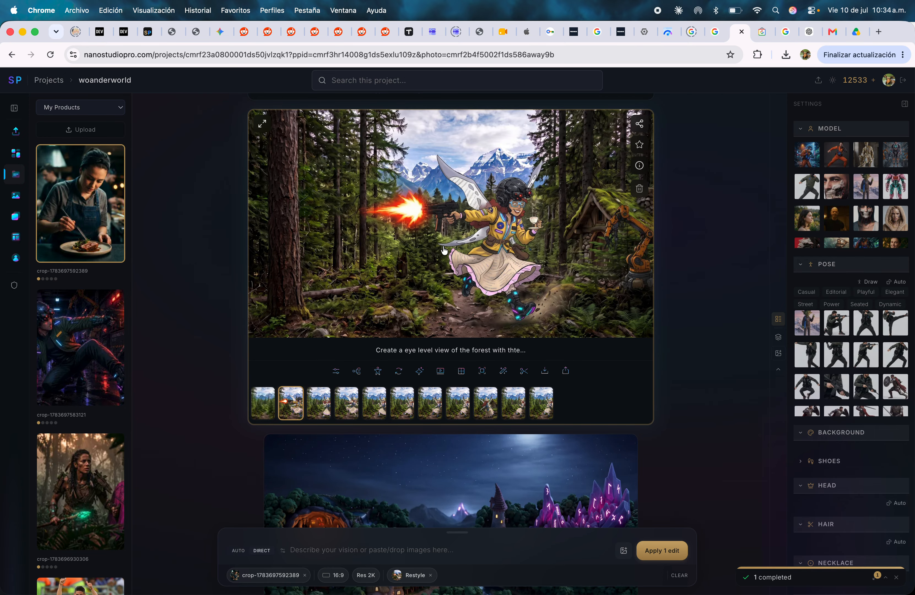
{"action": "left_click", "coordinate": [535, 259]}
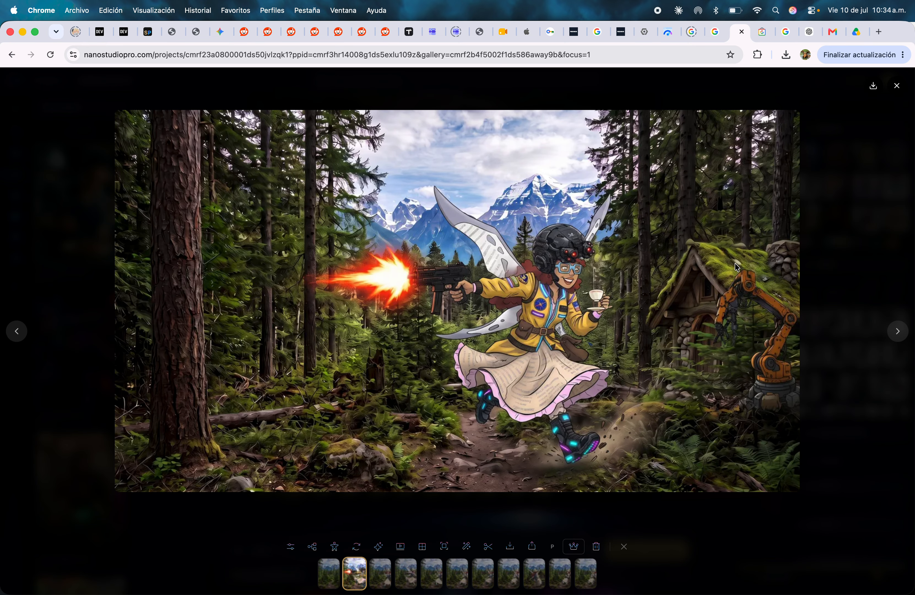
{"action": "left_click", "coordinate": [869, 209]}
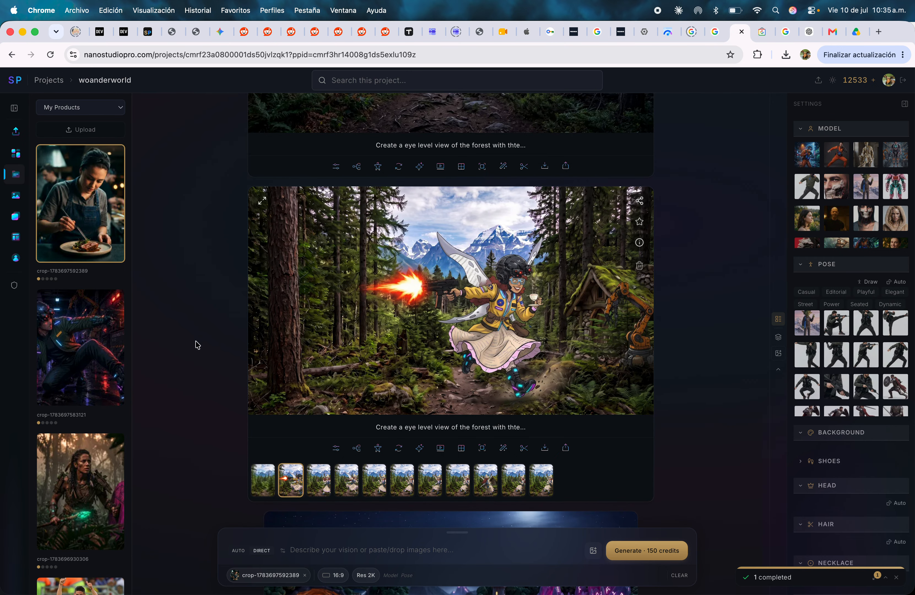
{"action": "scroll", "coordinate": [476, 327], "scroll_direction": "down", "scroll_amount": 10}
{"action": "scroll", "coordinate": [476, 327], "scroll_direction": "down", "scroll_amount": 20}
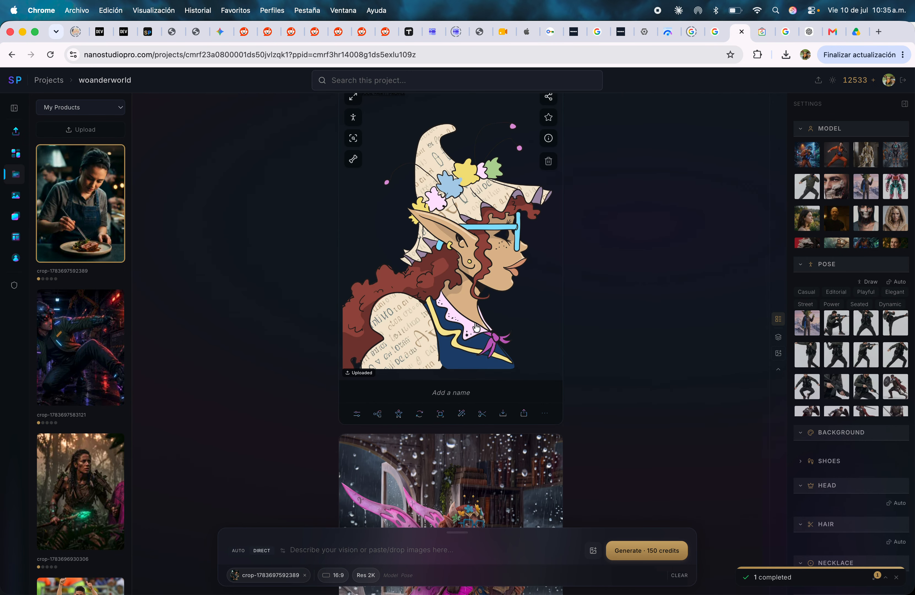
{"action": "scroll", "coordinate": [476, 327], "scroll_direction": "up", "scroll_amount": 3}
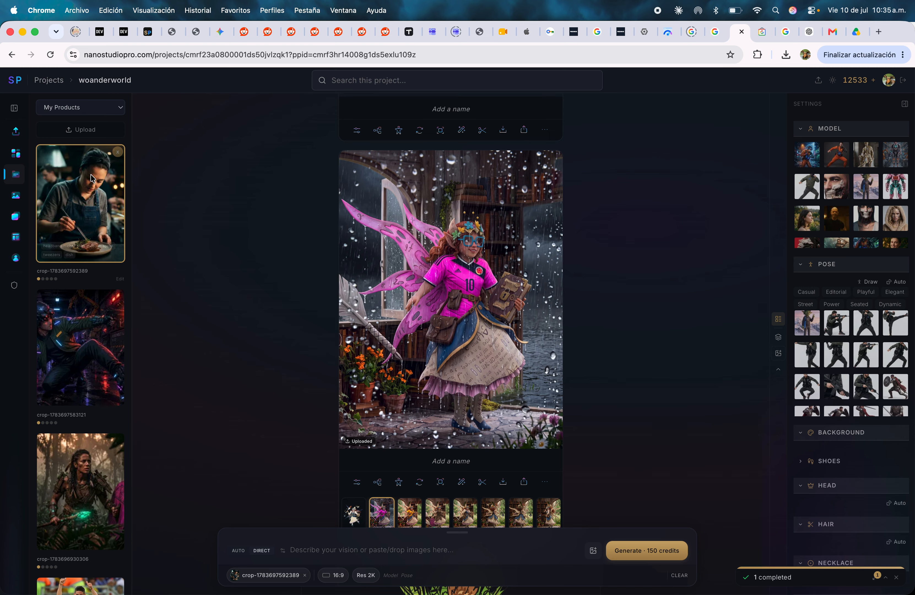
{"action": "mouse_move", "coordinate": [103, 188]}
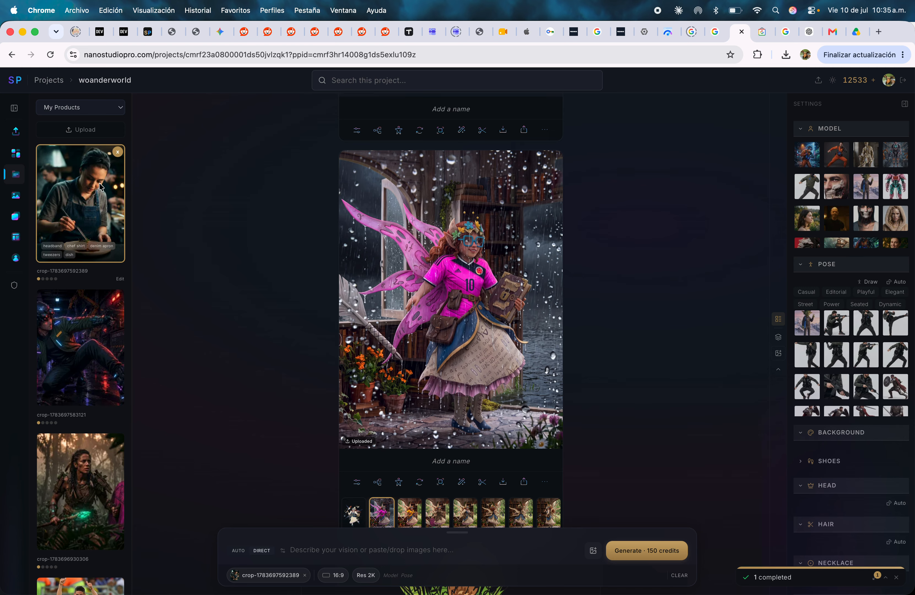
{"action": "left_click_drag", "start_coordinate": [100, 187], "coordinate": [451, 275]}
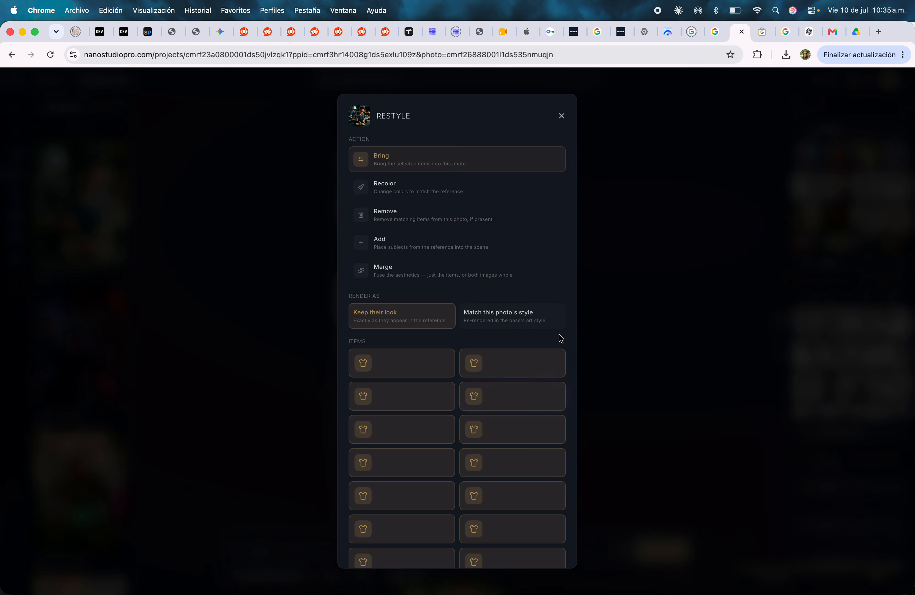
{"action": "left_click", "coordinate": [613, 248]}
{"action": "left_click", "coordinate": [48, 58]}
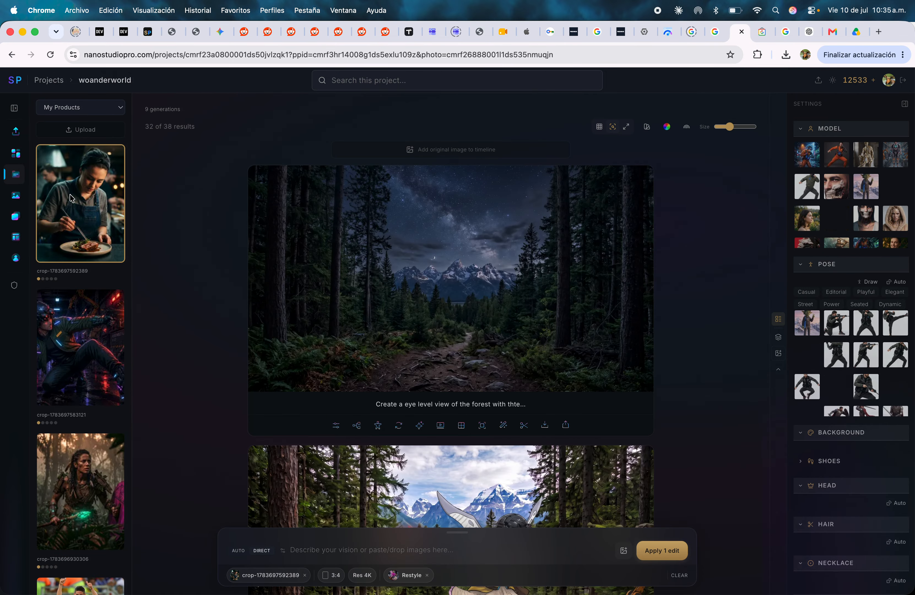
{"action": "scroll", "coordinate": [232, 306], "scroll_direction": "down", "scroll_amount": 10}
{"action": "scroll", "coordinate": [228, 304], "scroll_direction": "down", "scroll_amount": 15}
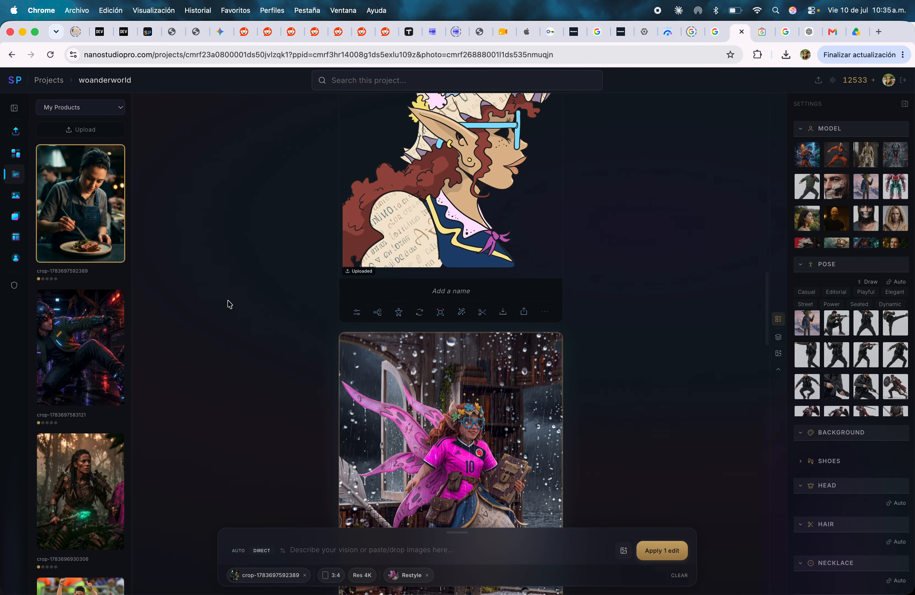
{"action": "left_click_drag", "start_coordinate": [82, 195], "coordinate": [496, 298]}
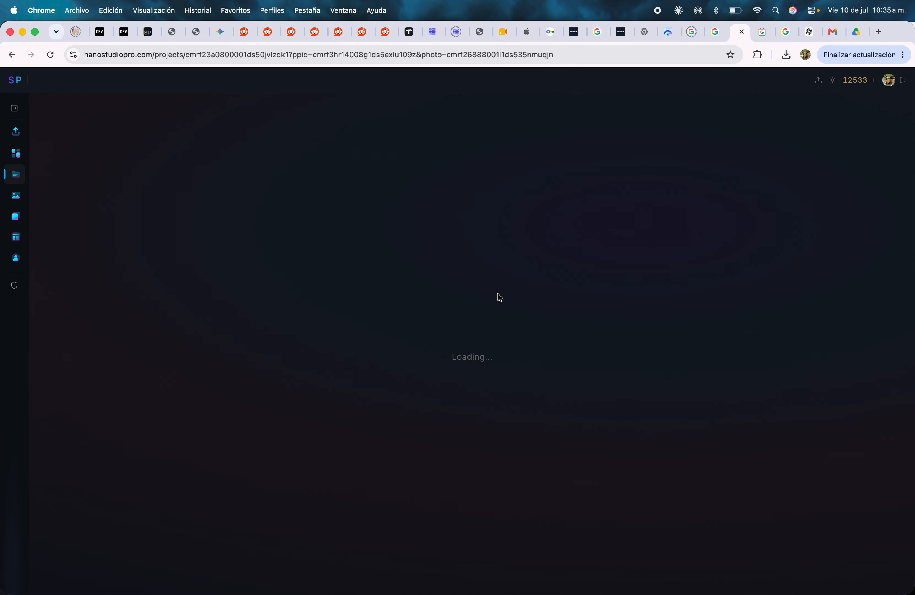
{"action": "left_click", "coordinate": [493, 327]}
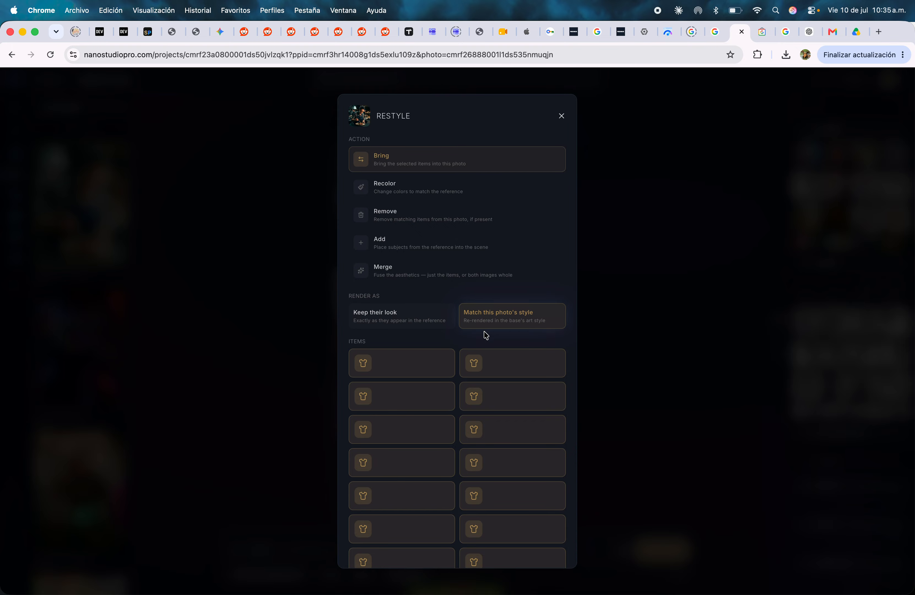
{"action": "left_click", "coordinate": [420, 329]}
{"action": "left_click", "coordinate": [727, 302]}
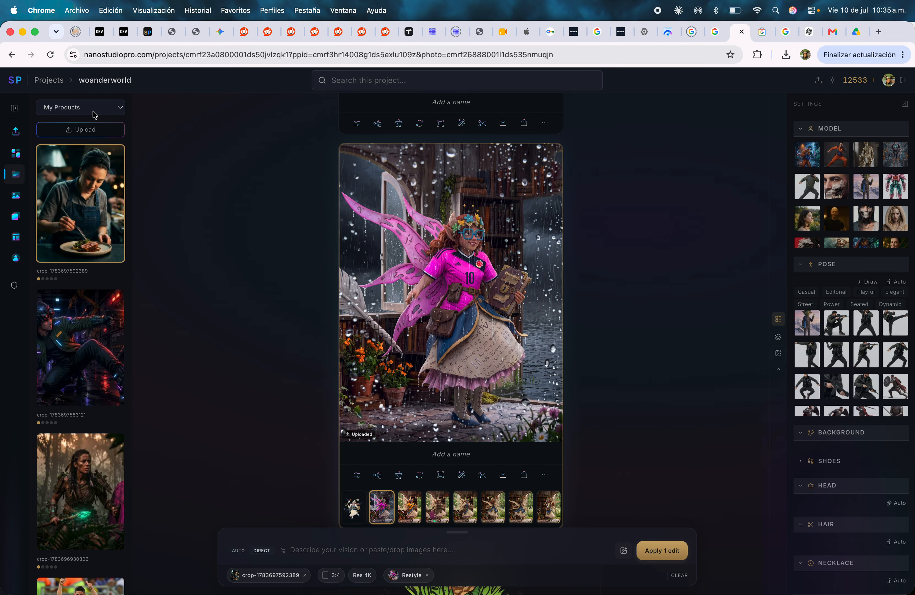
Step: Upload the desktop screenshot of the man in the orange jumpsuit to My Products, cropped to its large main image
{"action": "left_click", "coordinate": [88, 129]}
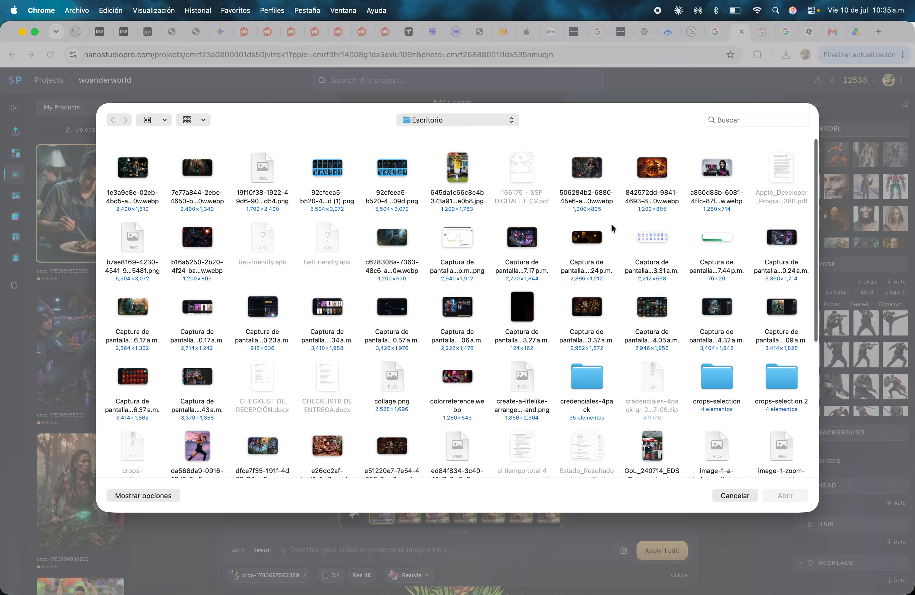
{"action": "left_click", "coordinate": [587, 173]}
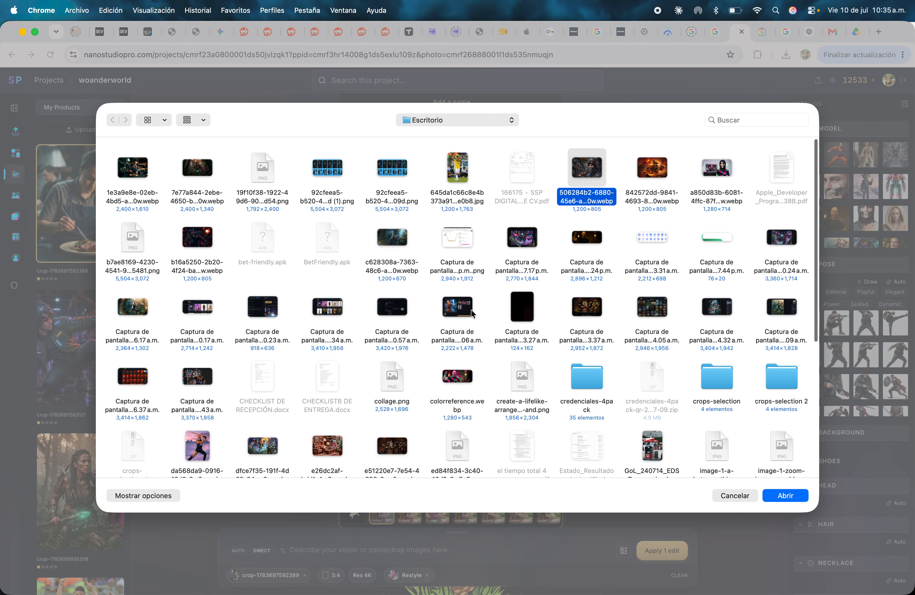
{"action": "left_click", "coordinate": [461, 315]}
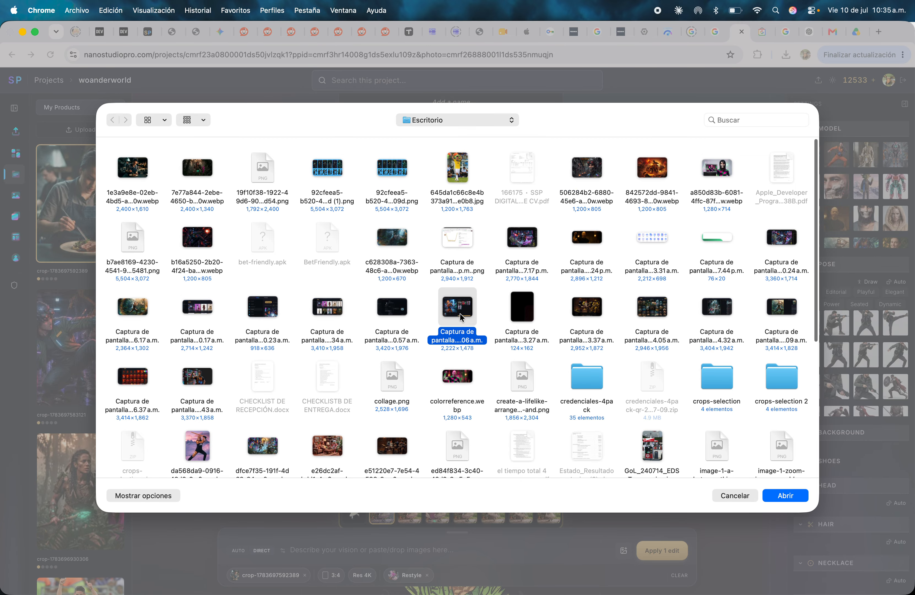
{"action": "left_click", "coordinate": [797, 498]}
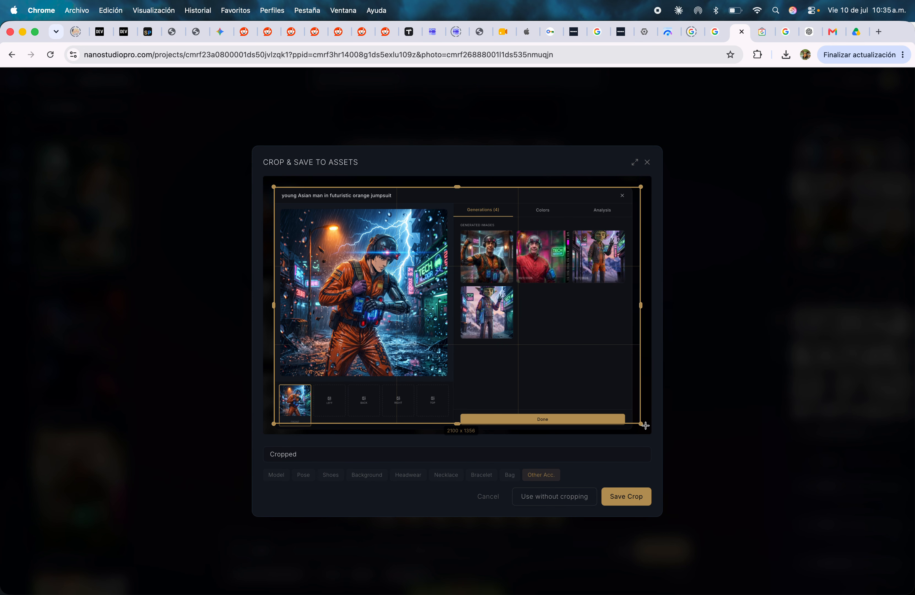
{"action": "left_click_drag", "start_coordinate": [641, 425], "coordinate": [449, 376]}
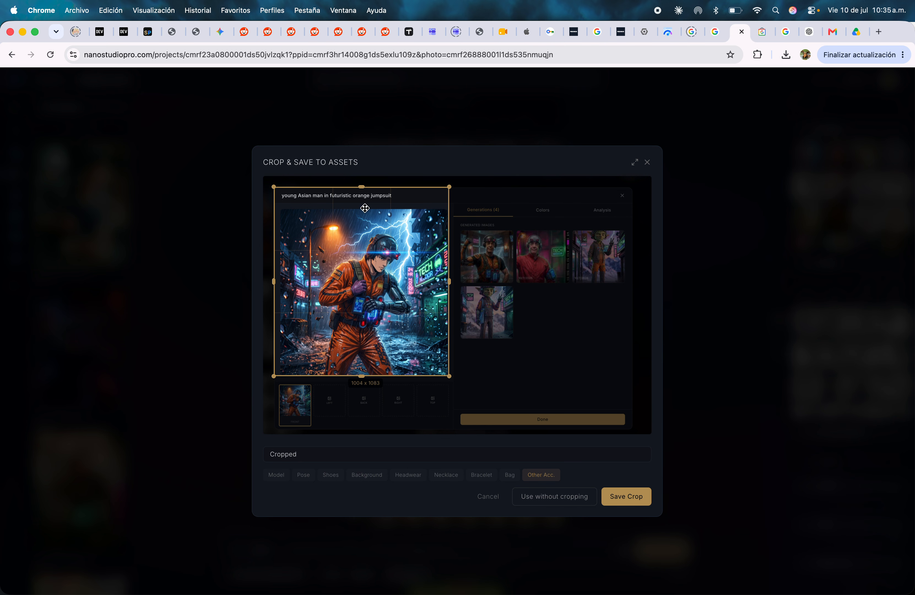
{"action": "left_click_drag", "start_coordinate": [364, 184], "coordinate": [364, 206]}
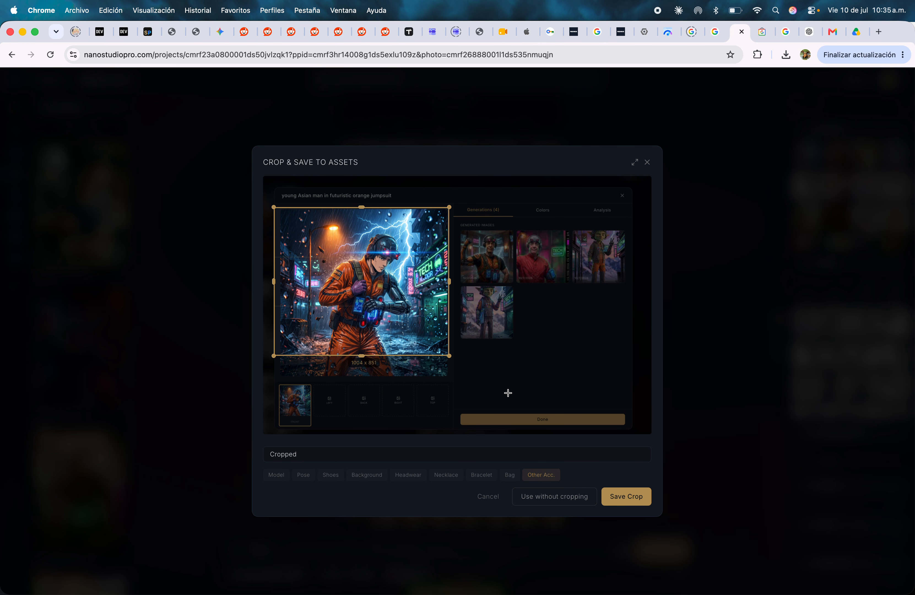
{"action": "left_click_drag", "start_coordinate": [362, 356], "coordinate": [364, 376]}
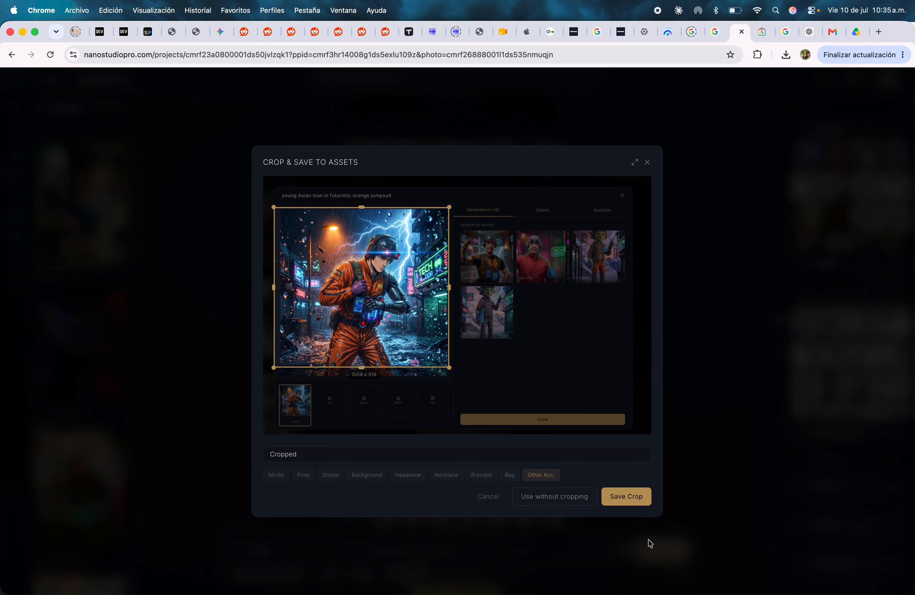
{"action": "left_click", "coordinate": [629, 499]}
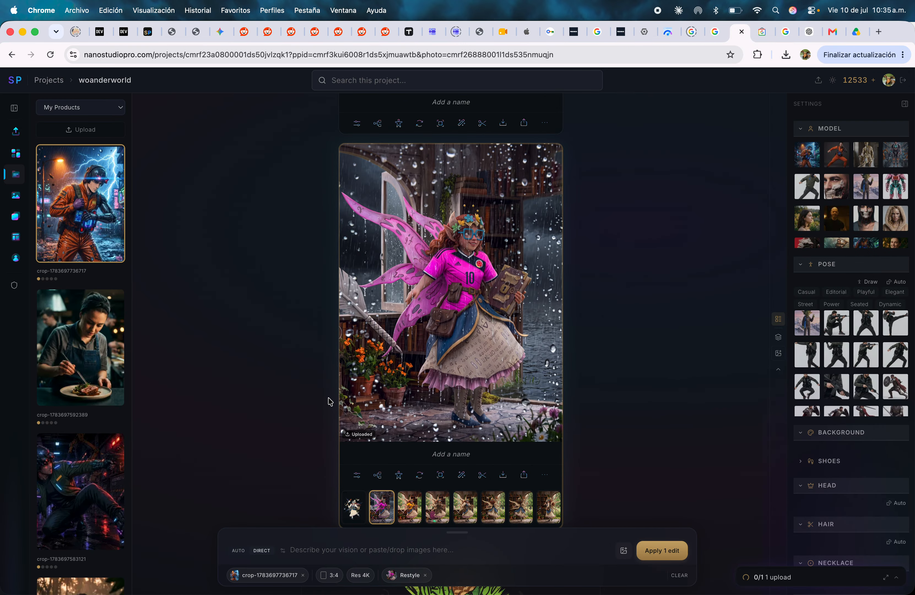
Step: Restyle the 3D troll on the stone bridge with the orange jumpsuit man's headset, jumpsuit and handheld scanner, matching the photo's style, and generate the edit
{"action": "scroll", "coordinate": [328, 402], "scroll_direction": "down", "scroll_amount": 10}
{"action": "scroll", "coordinate": [328, 402], "scroll_direction": "down", "scroll_amount": 20}
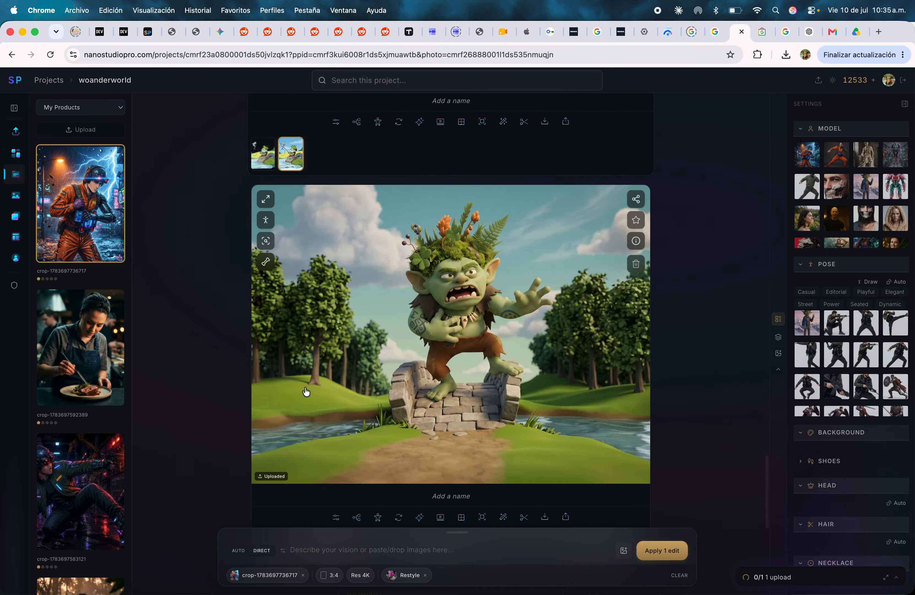
{"action": "left_click_drag", "start_coordinate": [90, 219], "coordinate": [457, 302]}
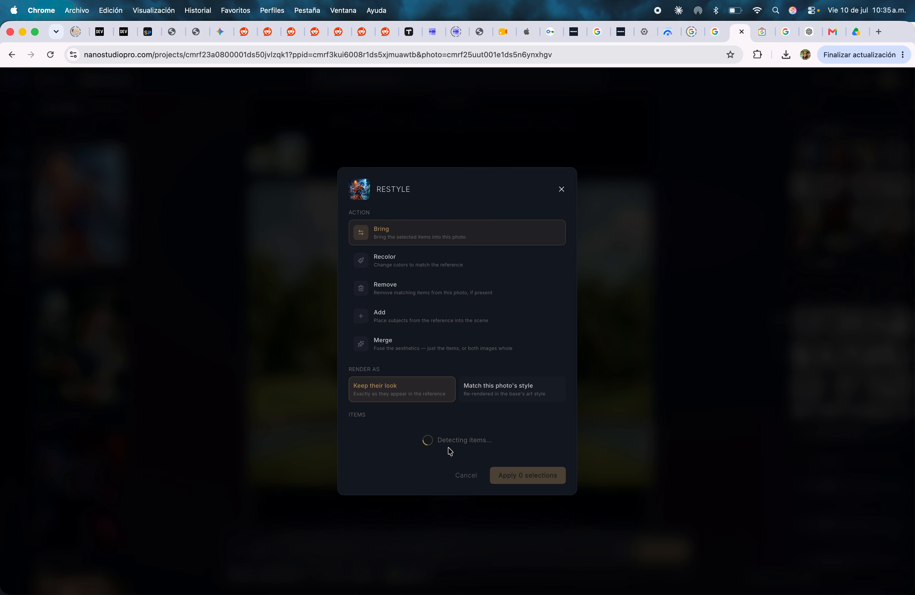
{"action": "left_click", "coordinate": [507, 393]}
{"action": "left_click", "coordinate": [400, 396]}
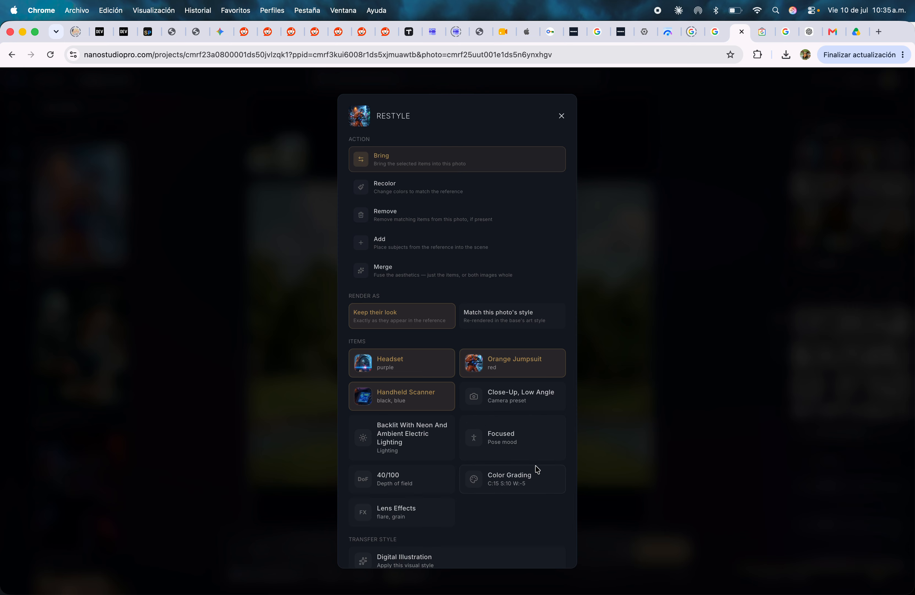
{"action": "scroll", "coordinate": [479, 393], "scroll_direction": "down", "scroll_amount": 4}
{"action": "left_click", "coordinate": [479, 395]}
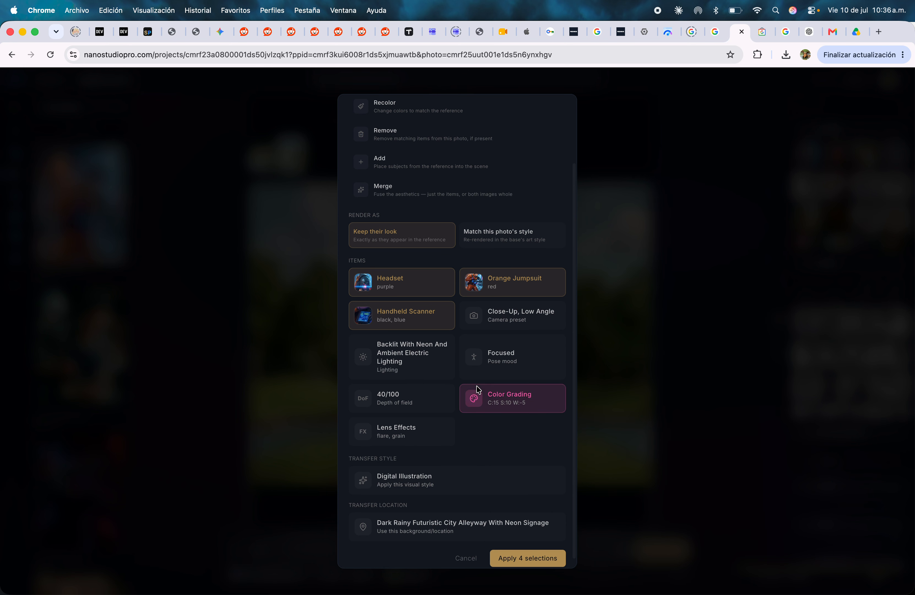
{"action": "left_click", "coordinate": [500, 238]}
{"action": "left_click", "coordinate": [538, 400]}
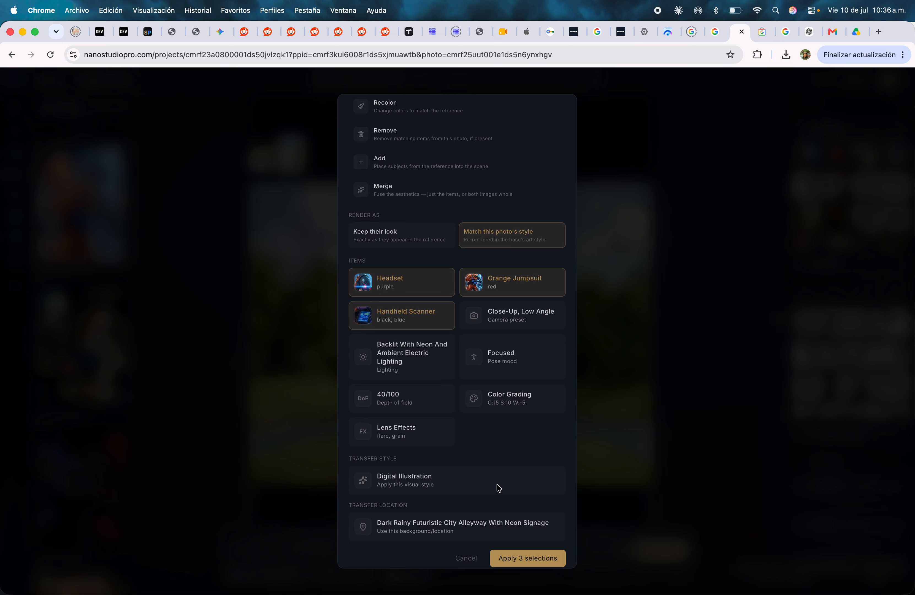
{"action": "left_click", "coordinate": [523, 558]}
{"action": "left_click", "coordinate": [659, 532]}
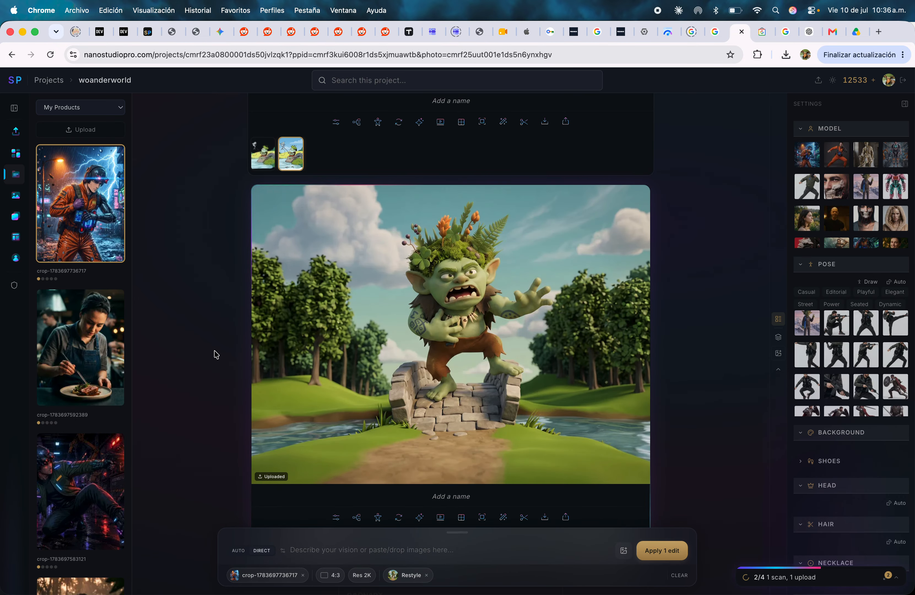
Step: Add another copy of the cyberpunk fighter reference to My Products
{"action": "scroll", "coordinate": [189, 266], "scroll_direction": "down", "scroll_amount": 5}
{"action": "scroll", "coordinate": [199, 314], "scroll_direction": "down", "scroll_amount": 5}
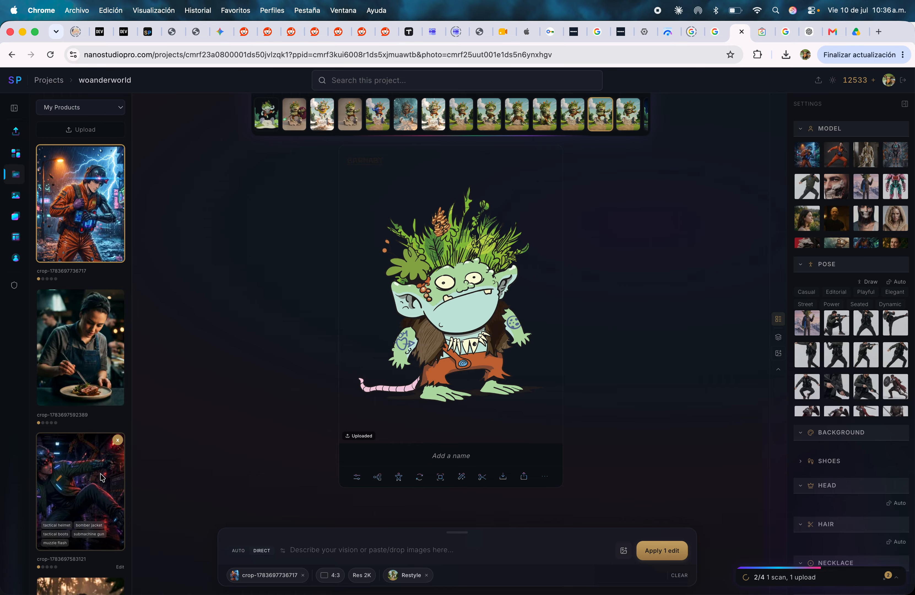
{"action": "left_click_drag", "start_coordinate": [91, 449], "coordinate": [73, 516]}
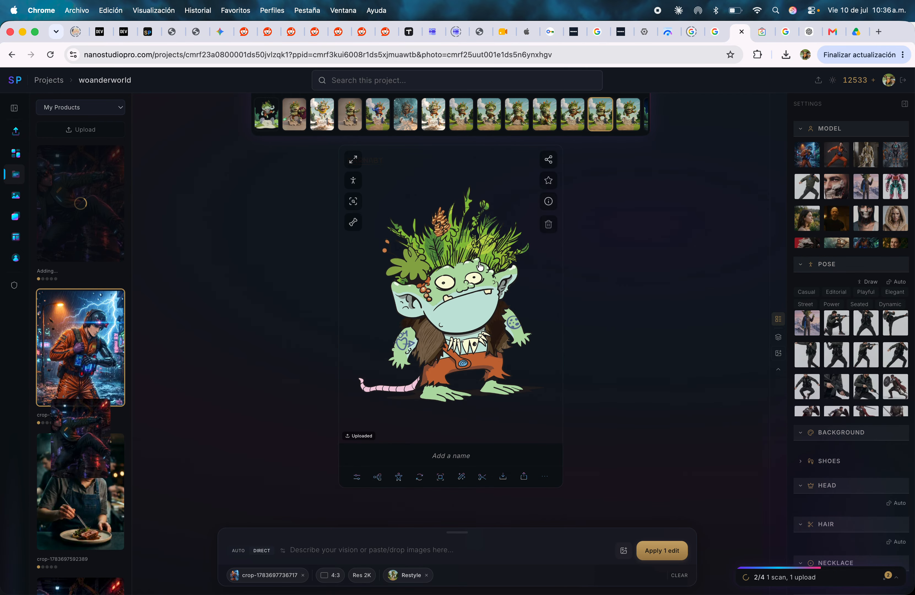
Step: Look through the 3D troll's variants, including the newly generated one, and switch to the troll leaping above the bridge with one leg raised
{"action": "scroll", "coordinate": [332, 296], "scroll_direction": "up", "scroll_amount": 3}
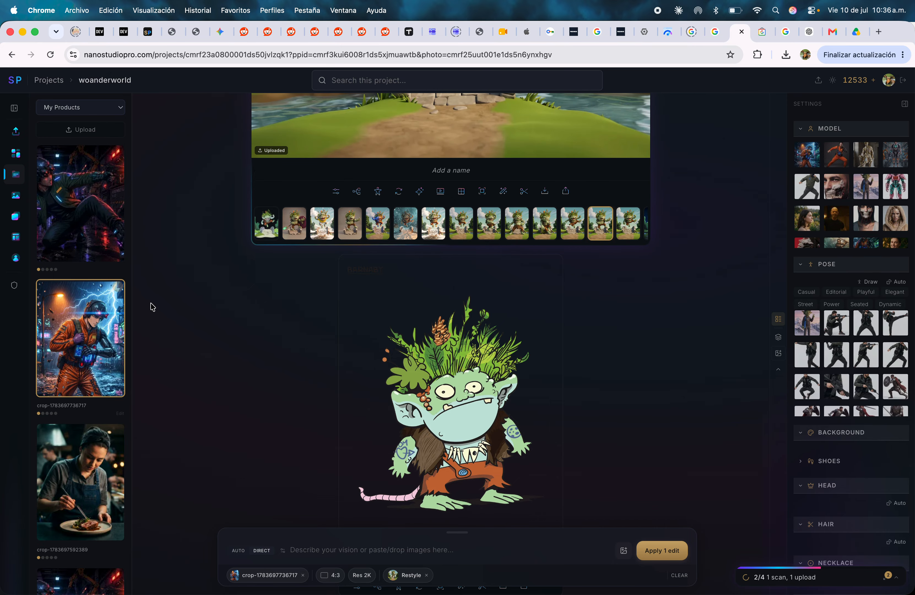
{"action": "left_click", "coordinate": [298, 236]}
{"action": "scroll", "coordinate": [298, 241], "scroll_direction": "up", "scroll_amount": 5}
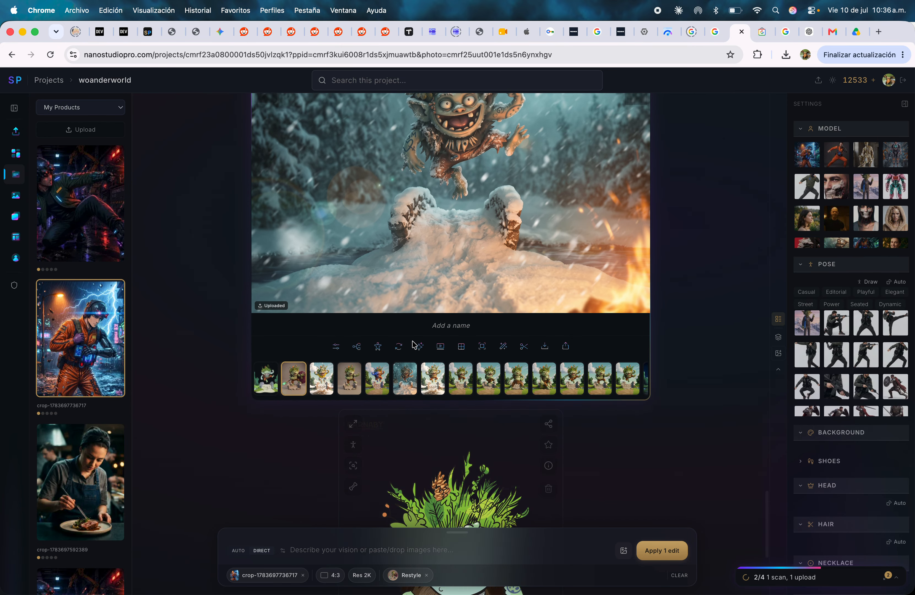
{"action": "left_click", "coordinate": [317, 516]}
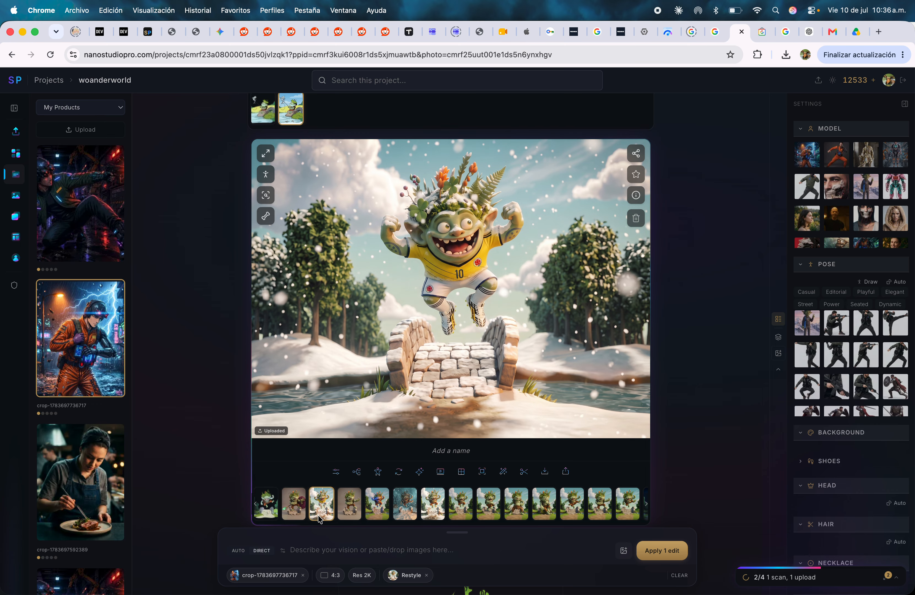
{"action": "left_click", "coordinate": [349, 504]}
{"action": "left_click", "coordinate": [629, 504]}
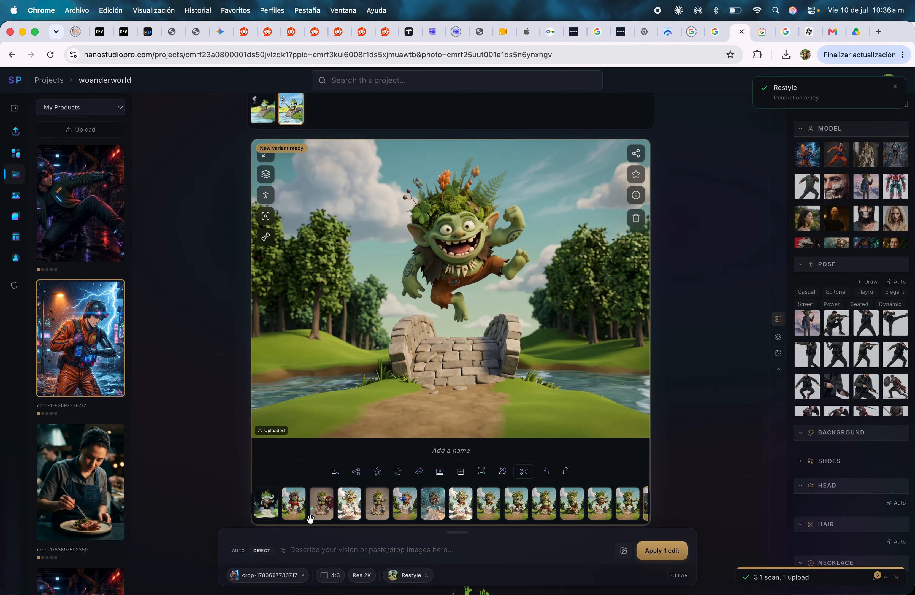
{"action": "left_click", "coordinate": [293, 504]}
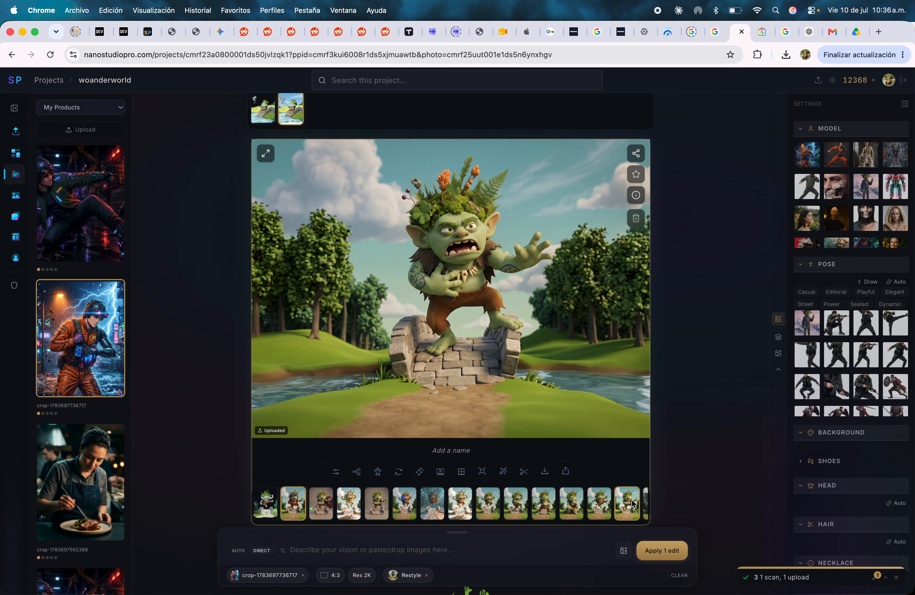
{"action": "scroll", "coordinate": [633, 504], "scroll_direction": "right", "scroll_amount": 2}
{"action": "left_click", "coordinate": [607, 512]}
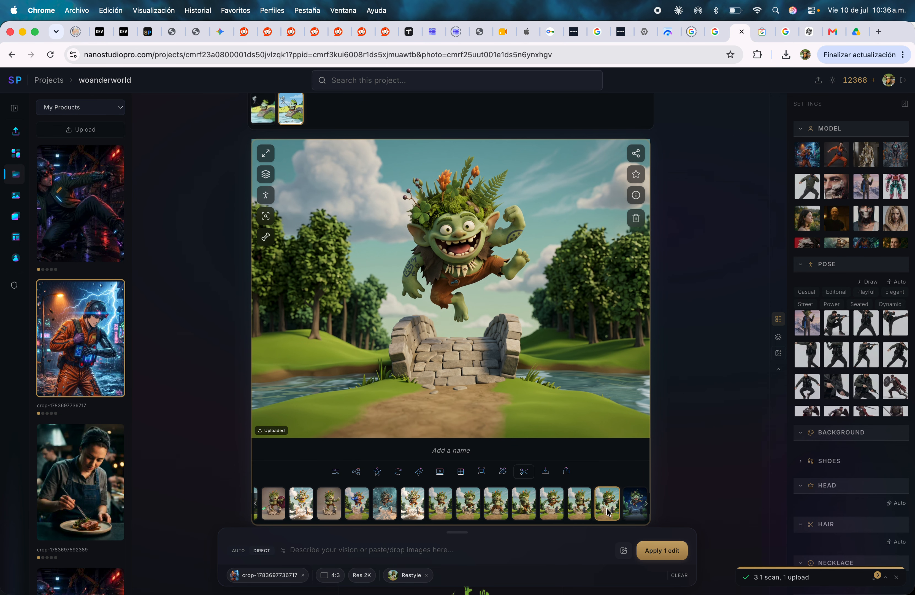
Step: Generate an image from the added cyberpunk fighter reference alone, and generate a restyle of the leaping troll with the same reference
{"action": "left_click", "coordinate": [454, 244]}
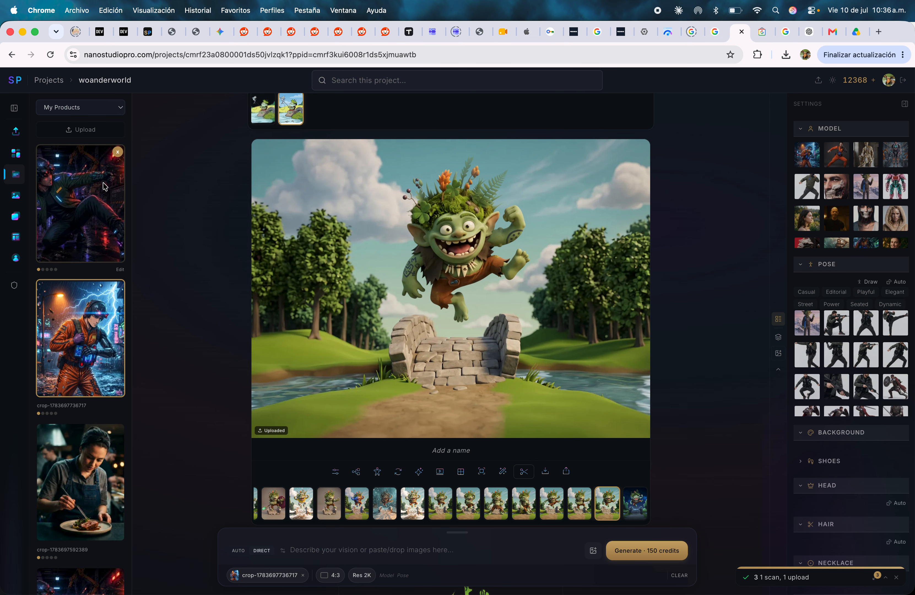
{"action": "double_click", "coordinate": [72, 211]}
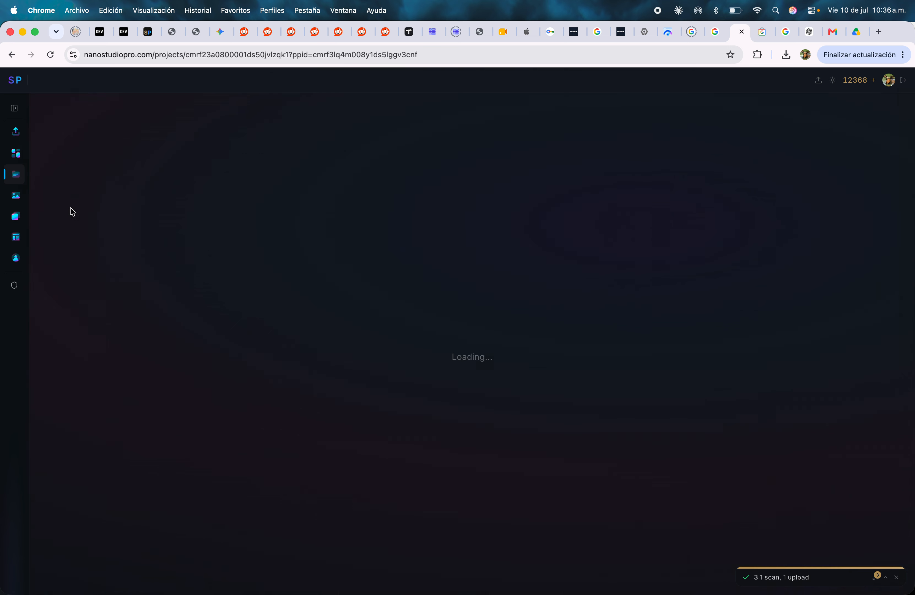
{"action": "left_click", "coordinate": [232, 129]}
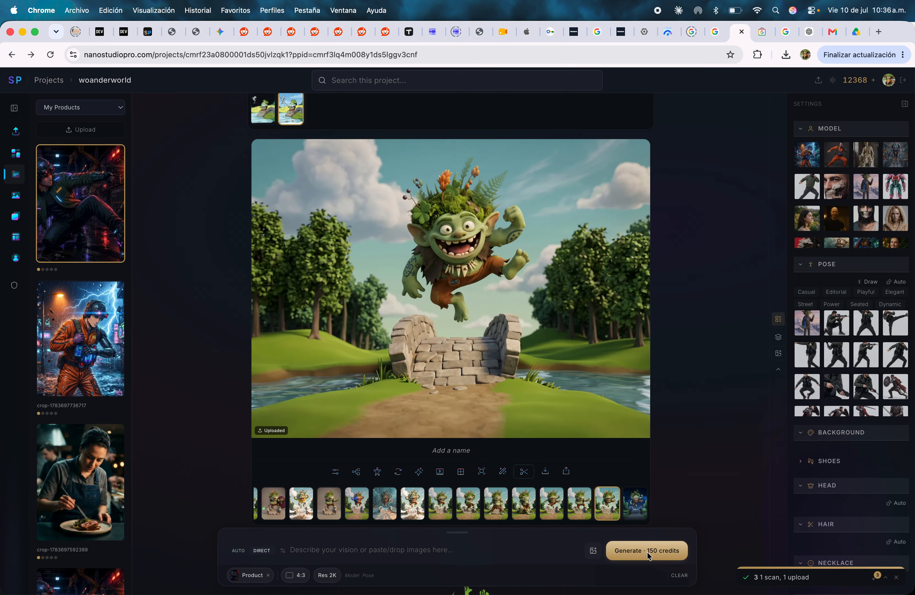
{"action": "left_click", "coordinate": [654, 553]}
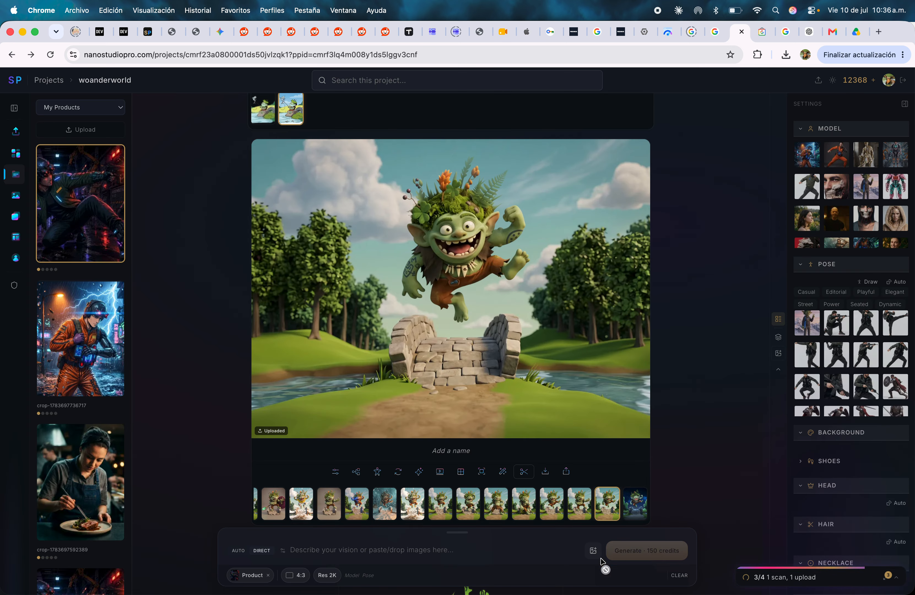
{"action": "left_click", "coordinate": [455, 244]}
{"action": "left_click", "coordinate": [678, 559]}
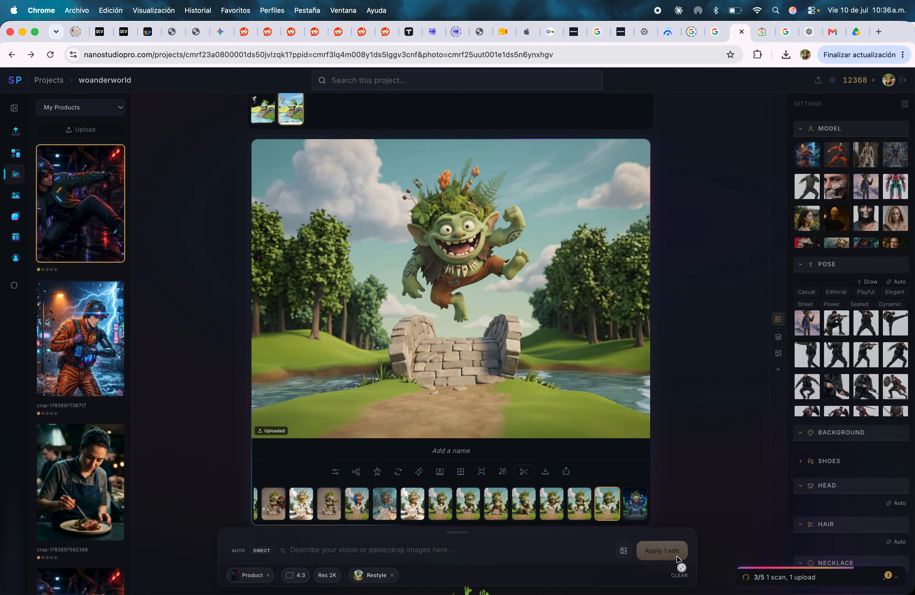
{"action": "scroll", "coordinate": [416, 289], "scroll_direction": "down", "scroll_amount": 5}
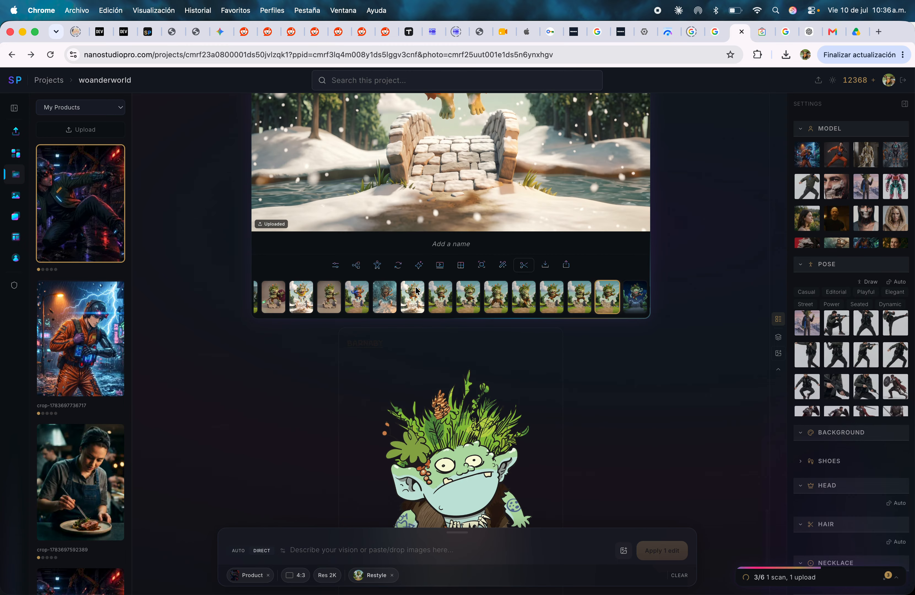
{"action": "scroll", "coordinate": [313, 315], "scroll_direction": "up", "scroll_amount": 6}
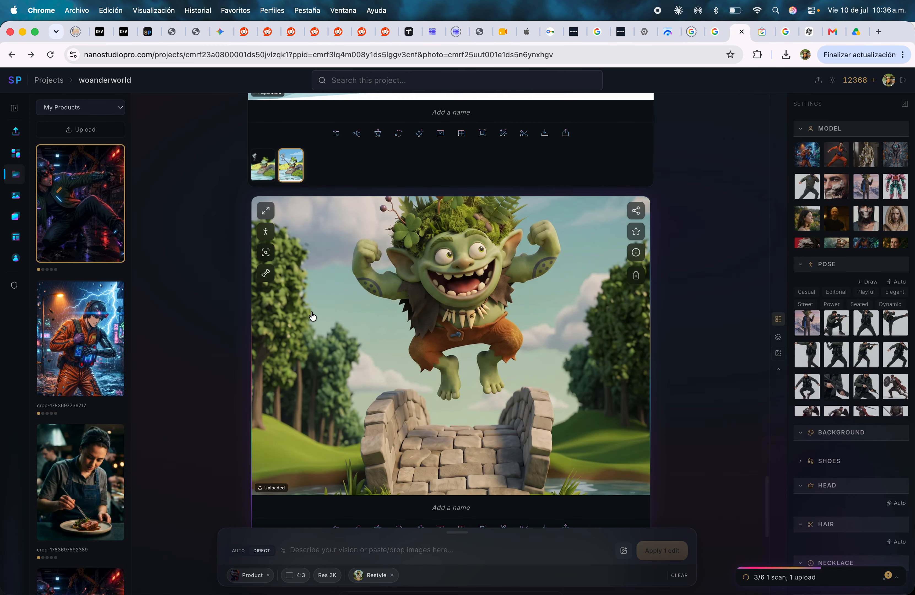
{"action": "left_click", "coordinate": [81, 340]}
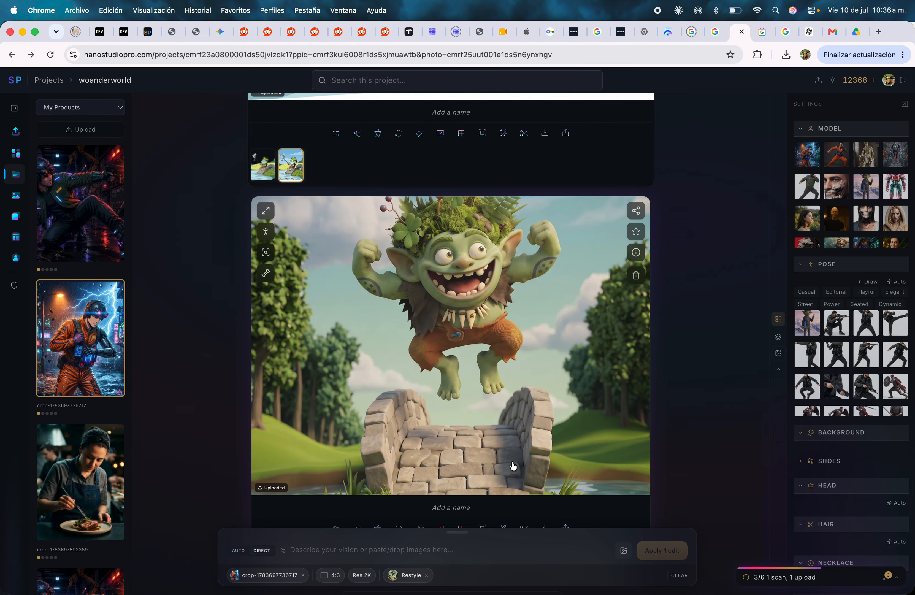
{"action": "left_click", "coordinate": [103, 474]}
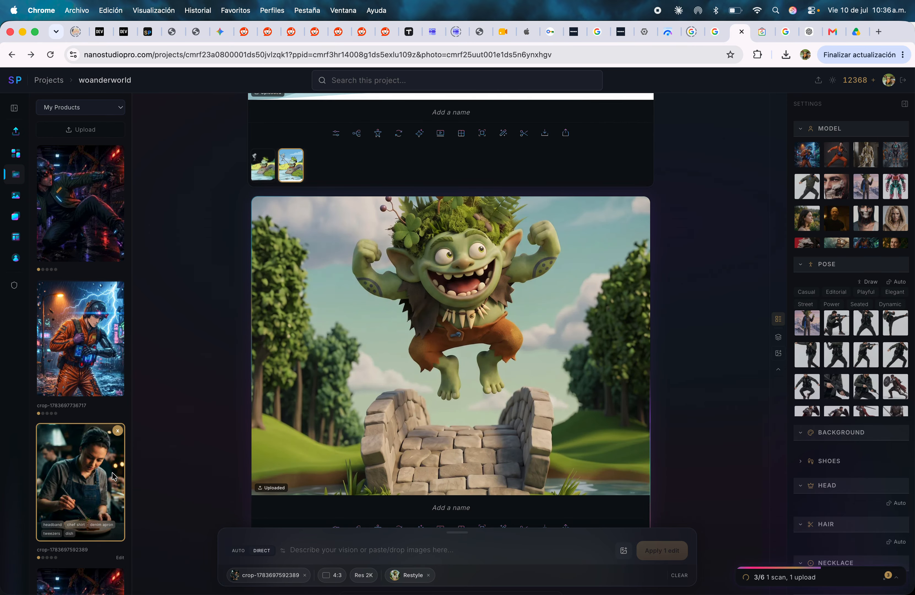
{"action": "scroll", "coordinate": [94, 429], "scroll_direction": "down", "scroll_amount": 4}
{"action": "left_click", "coordinate": [95, 429]}
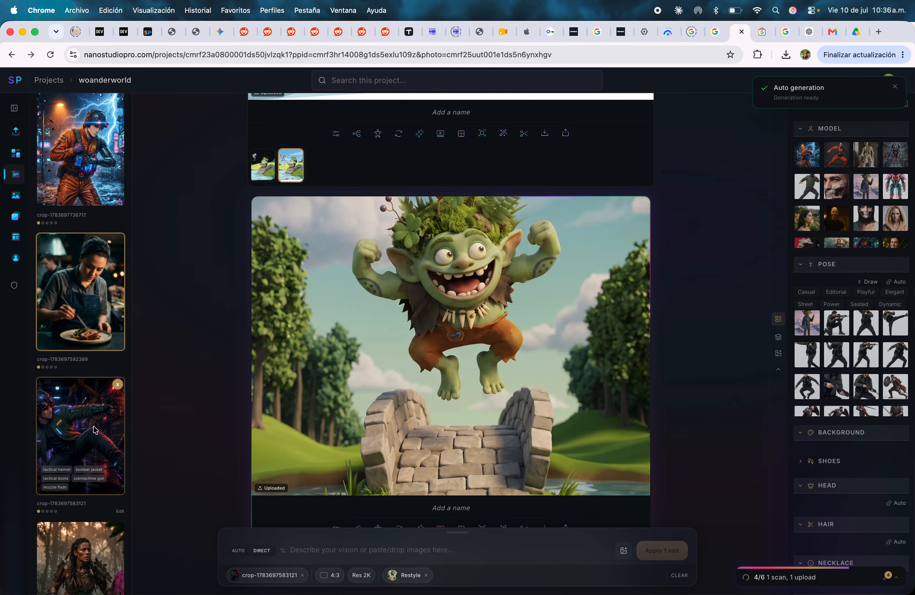
{"action": "left_click", "coordinate": [468, 260]}
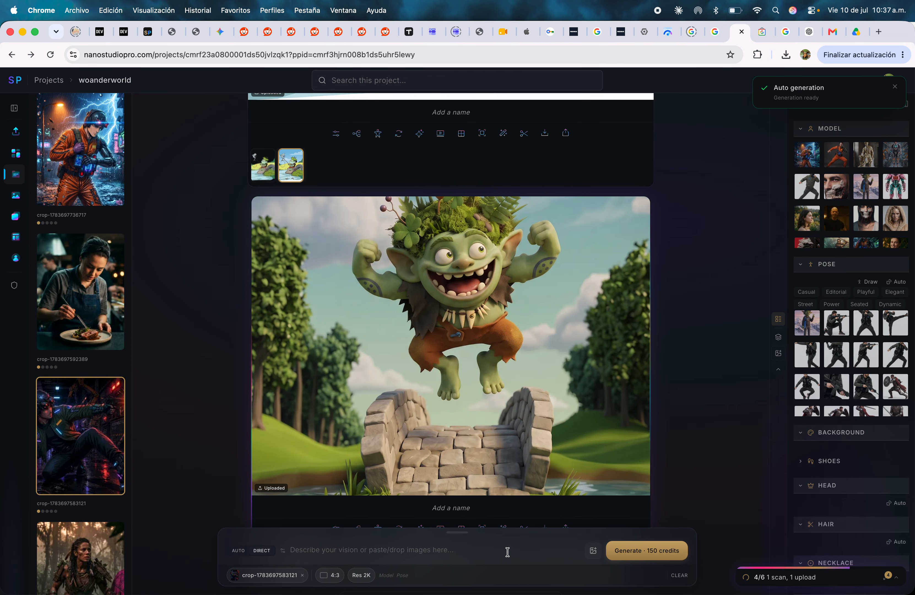
{"action": "left_click", "coordinate": [409, 317]}
{"action": "left_click", "coordinate": [645, 323]}
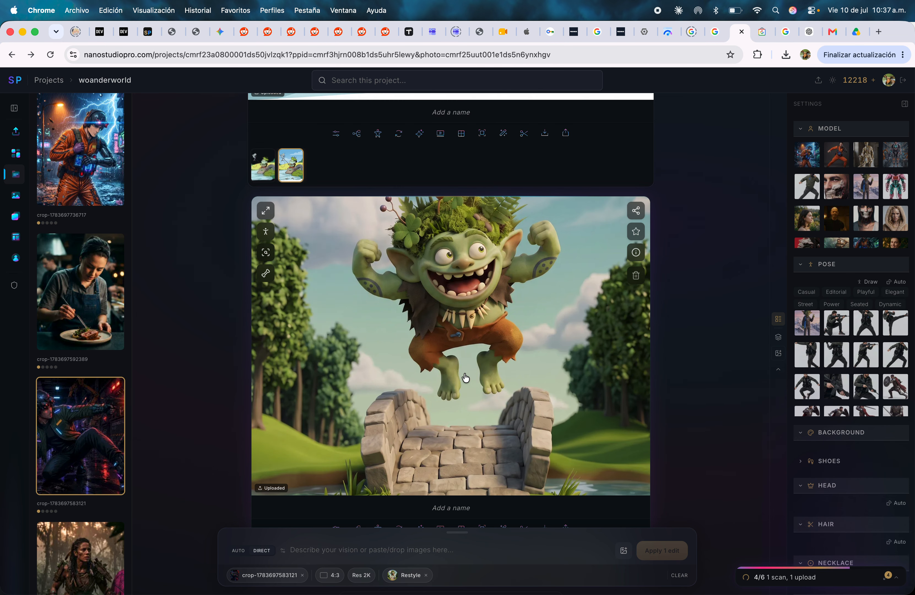
{"action": "left_click", "coordinate": [380, 416]}
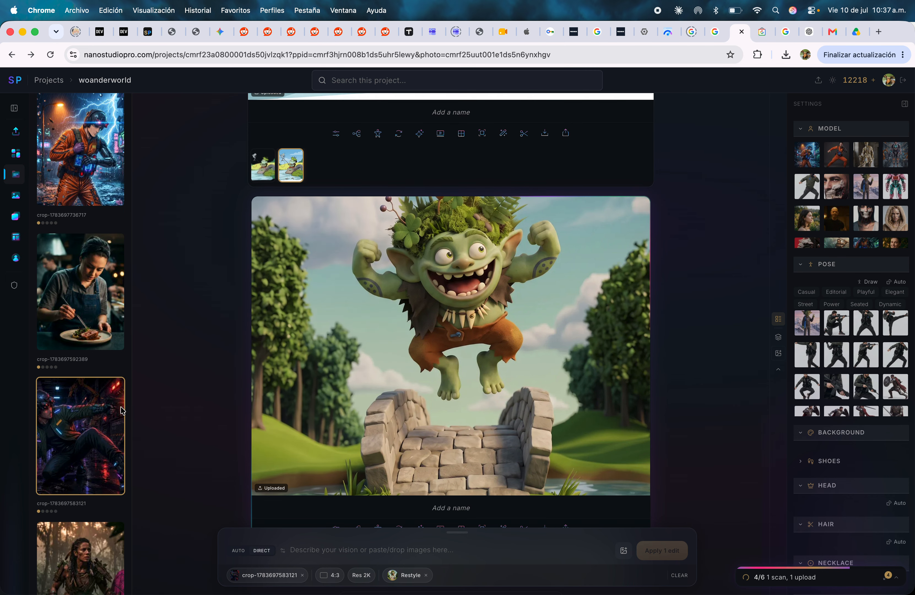
{"action": "left_click", "coordinate": [101, 545]}
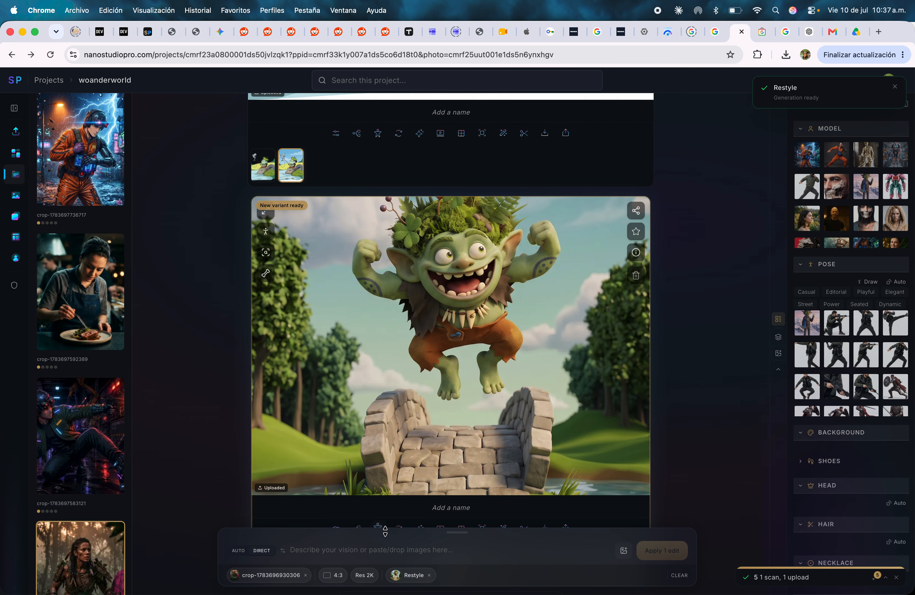
{"action": "left_click", "coordinate": [437, 458]}
{"action": "left_click", "coordinate": [438, 458]}
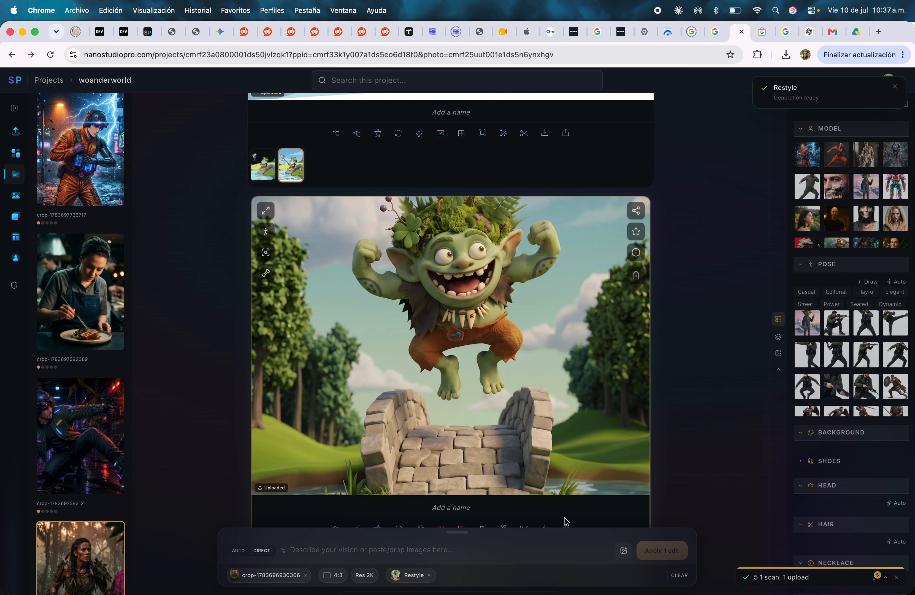
{"action": "left_click", "coordinate": [678, 575]}
Step: Display the 3D troll's newest variant, leaping over the bridge in the cyberpunk fighter's helmet, jacket and boots with a gun
{"action": "scroll", "coordinate": [415, 268], "scroll_direction": "up", "scroll_amount": 15}
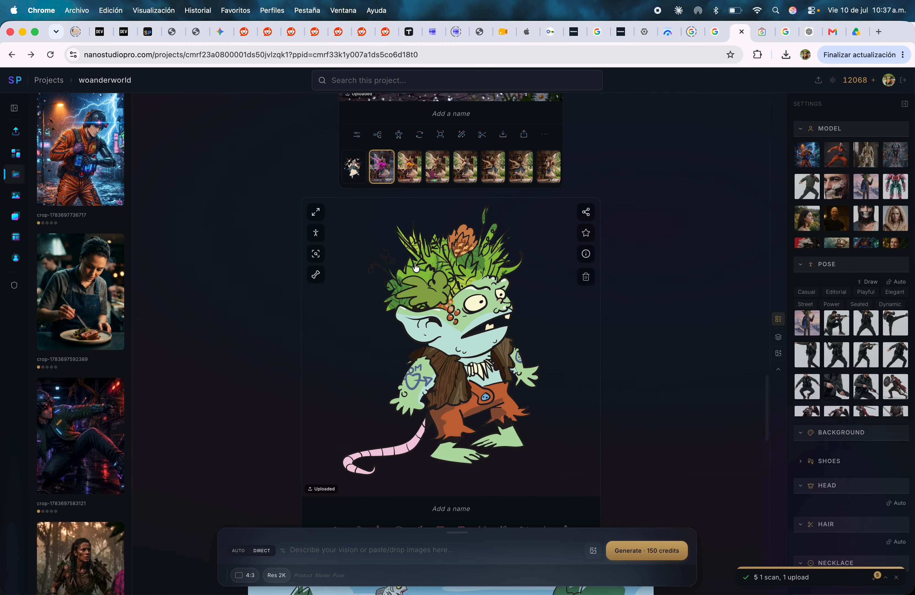
{"action": "scroll", "coordinate": [415, 268], "scroll_direction": "up", "scroll_amount": 7}
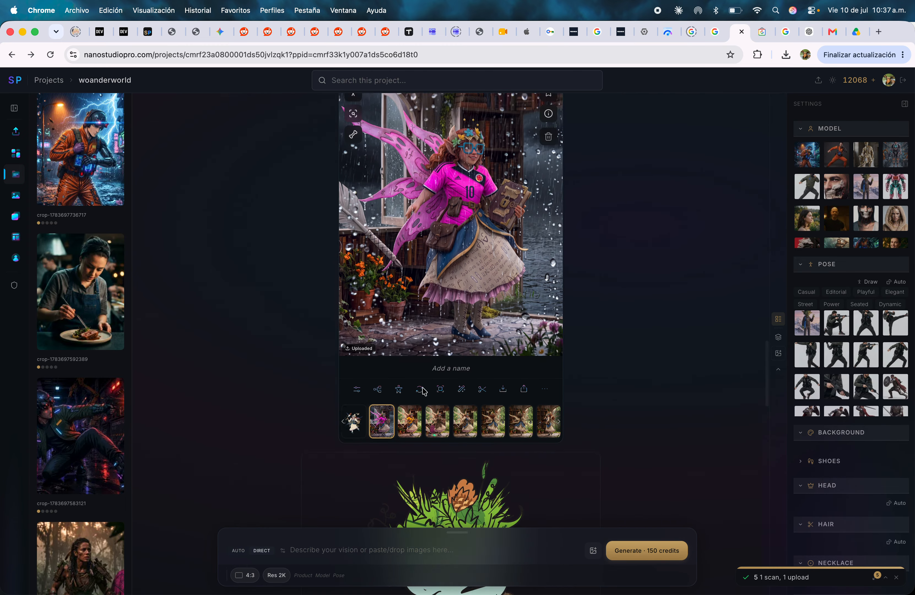
{"action": "scroll", "coordinate": [423, 388], "scroll_direction": "up", "scroll_amount": 15}
{"action": "scroll", "coordinate": [423, 388], "scroll_direction": "down", "scroll_amount": 20}
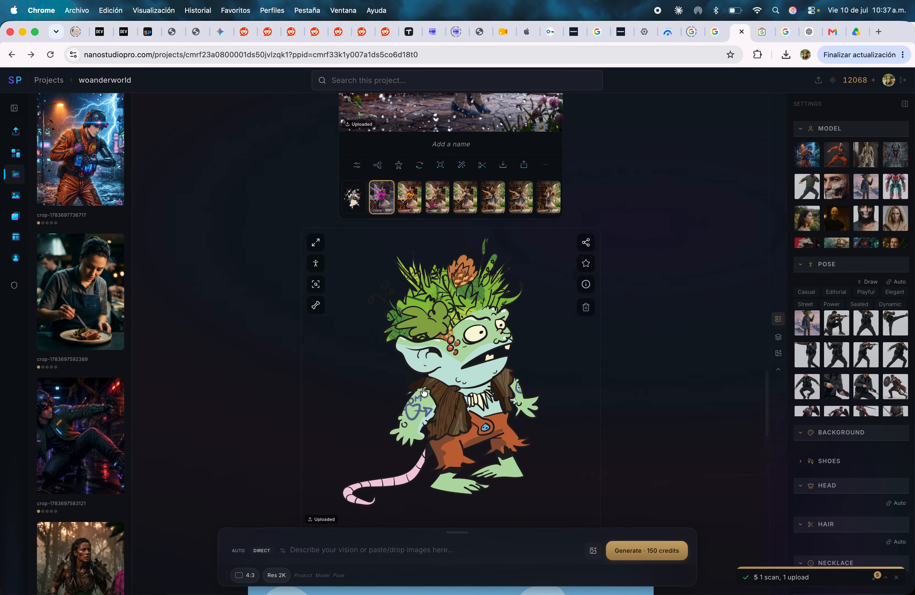
{"action": "scroll", "coordinate": [422, 300], "scroll_direction": "down", "scroll_amount": 10}
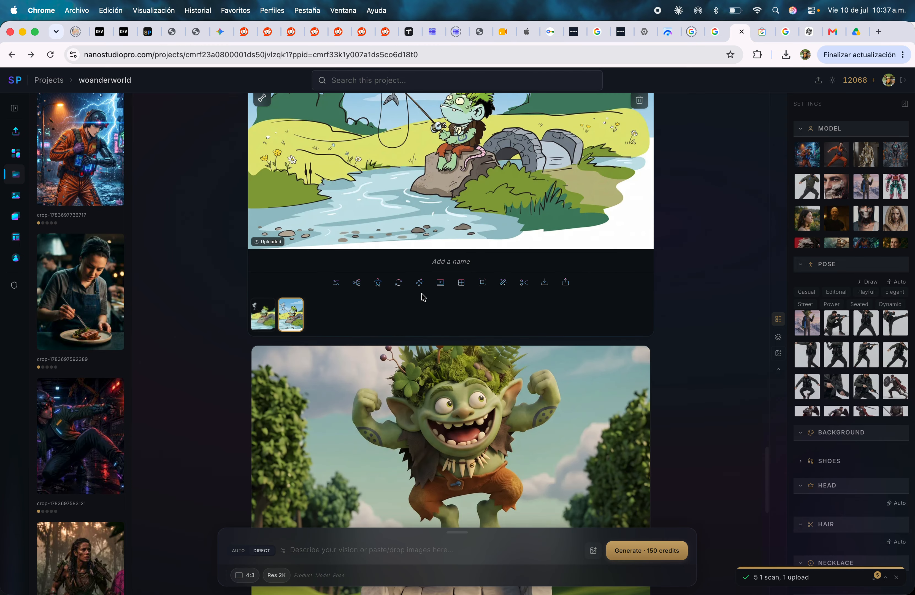
{"action": "scroll", "coordinate": [437, 338], "scroll_direction": "down", "scroll_amount": 6}
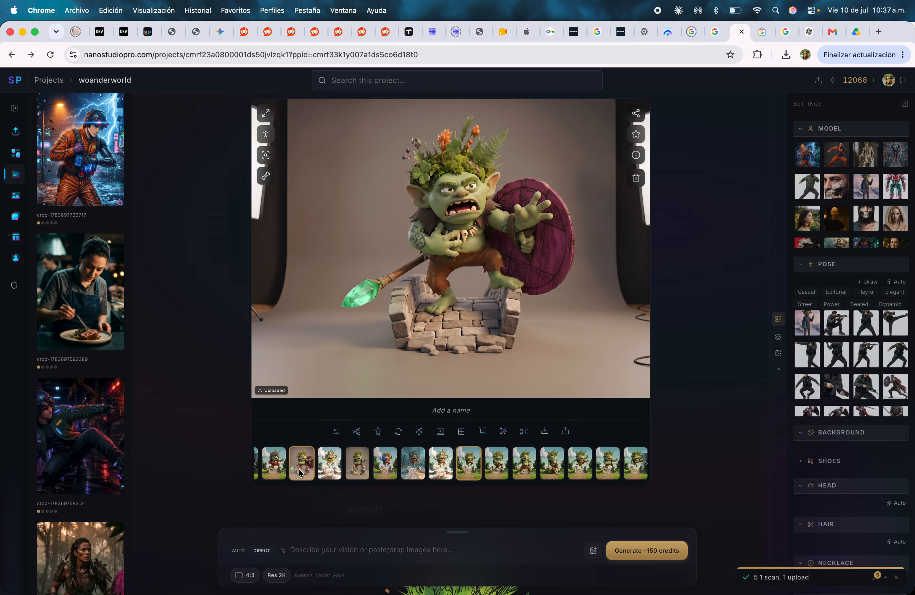
{"action": "scroll", "coordinate": [301, 472], "scroll_direction": "left", "scroll_amount": 2}
{"action": "left_click", "coordinate": [300, 472]}
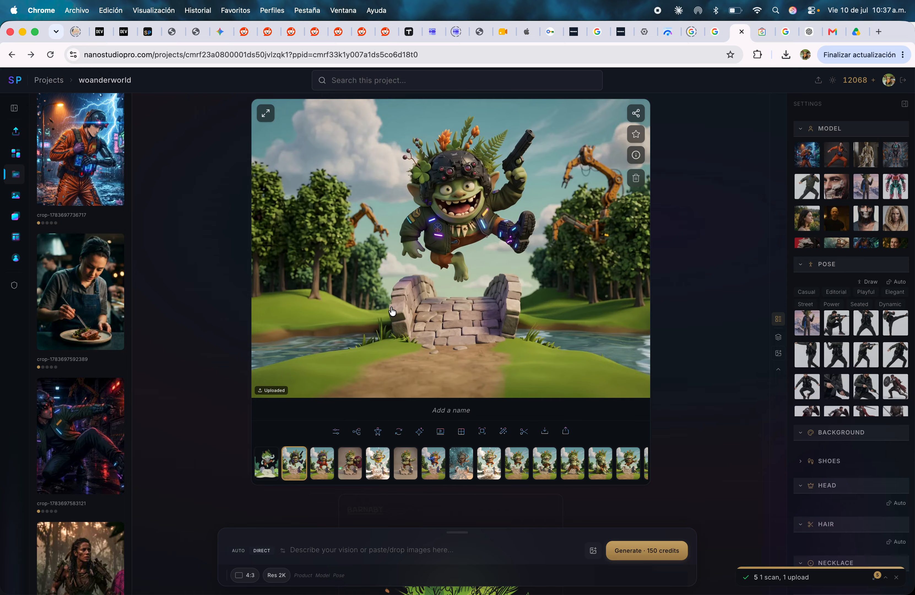
Step: Look at the red-jumpsuit troll variant, return to the leaping troll with the gun, and start a restyle from the orange jumpsuit man reference
{"action": "left_click", "coordinate": [326, 465]}
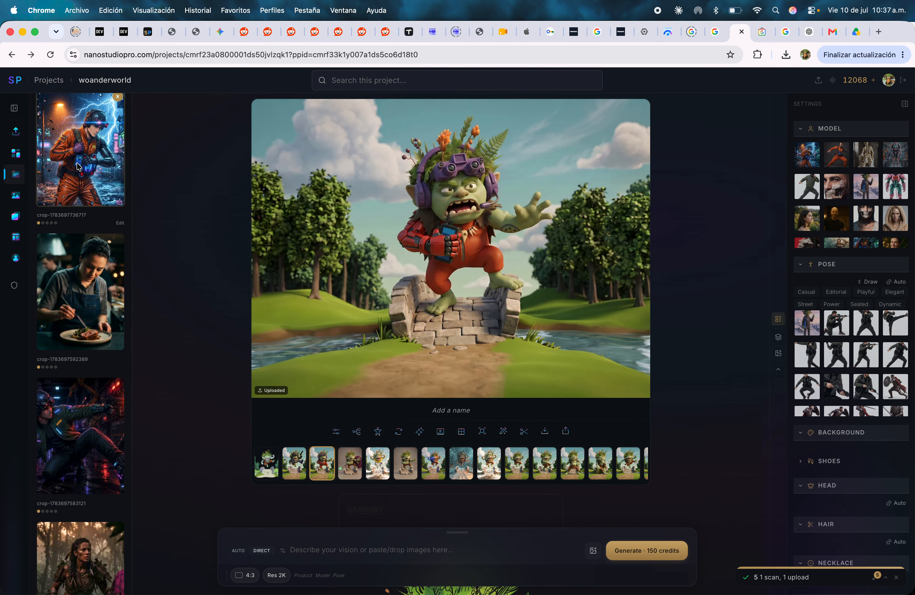
{"action": "left_click", "coordinate": [300, 475]}
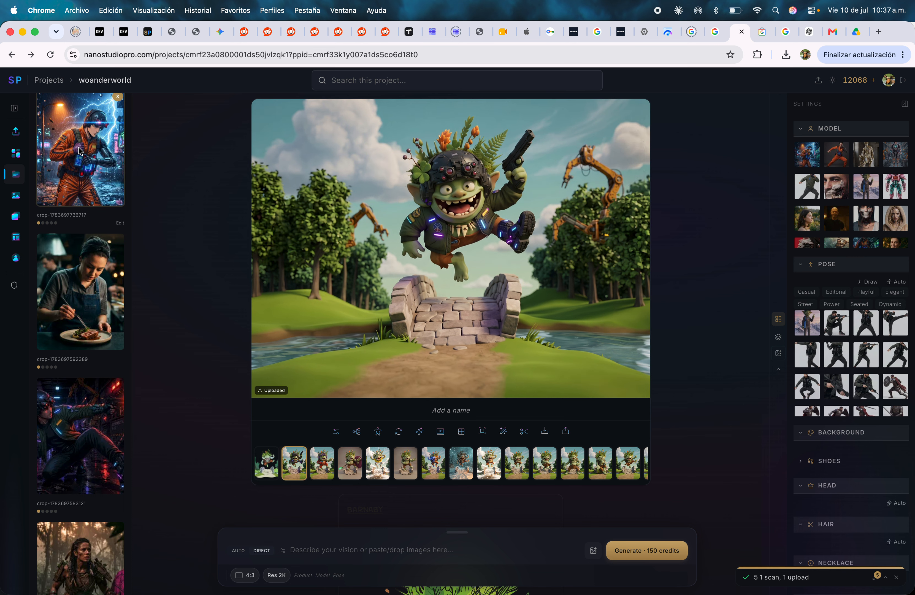
{"action": "left_click_drag", "start_coordinate": [79, 151], "coordinate": [444, 251]}
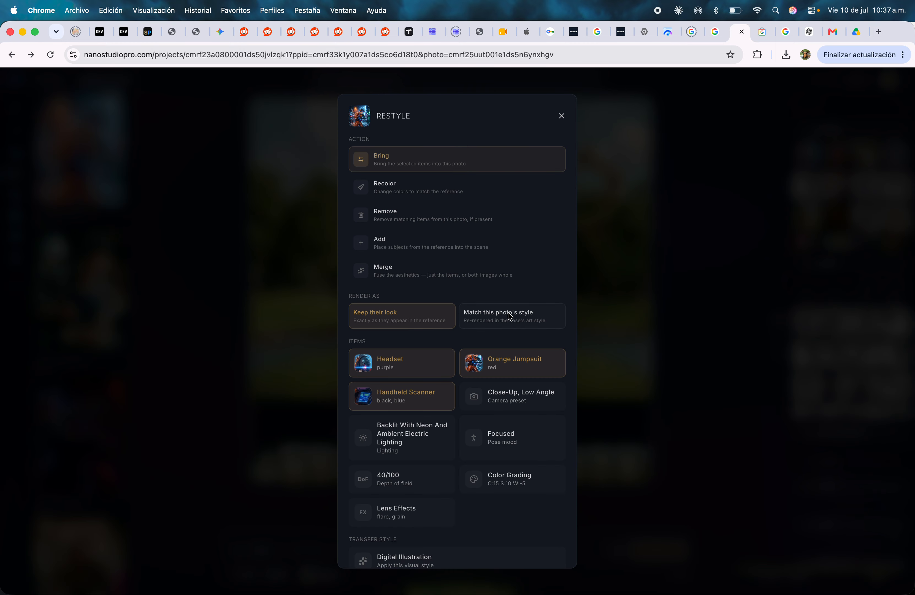
Step: Apply the headset, jumpsuit and scanner with their look kept, plus the Digital Illustration style and Dark Rainy Futuristic City Alleyway With Neon Signage location
{"action": "left_click", "coordinate": [493, 319]}
{"action": "scroll", "coordinate": [466, 444], "scroll_direction": "down", "scroll_amount": 3}
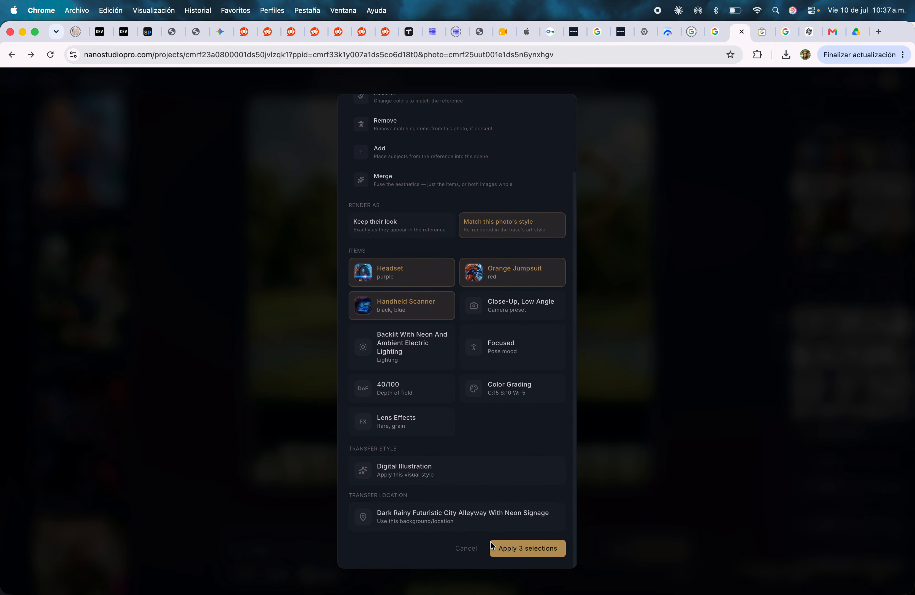
{"action": "left_click", "coordinate": [425, 235]}
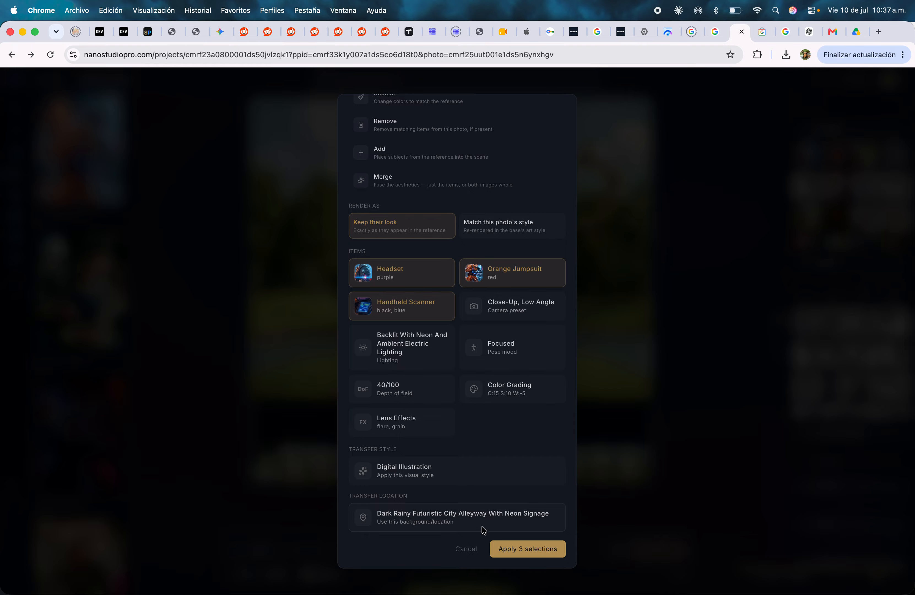
{"action": "left_click", "coordinate": [434, 479]}
{"action": "left_click", "coordinate": [462, 516]}
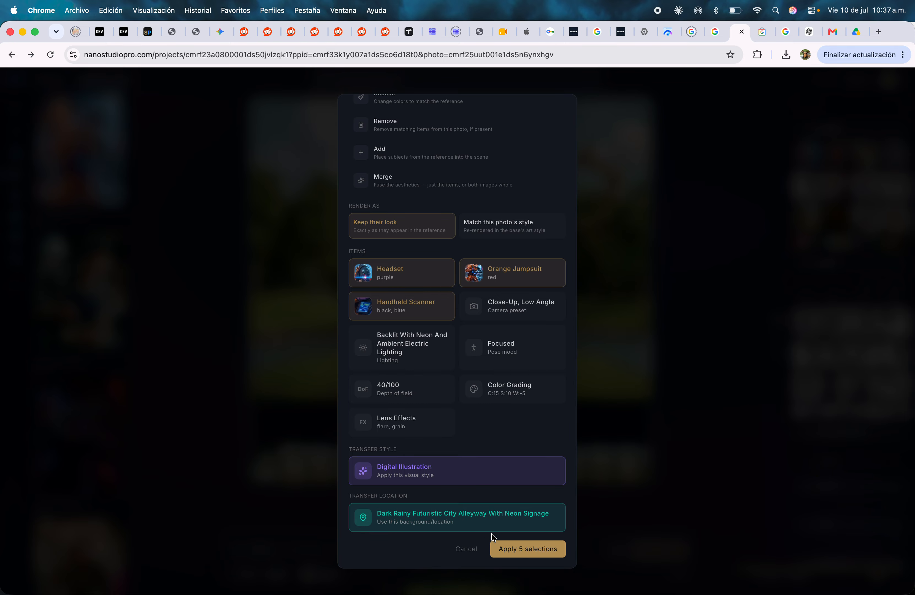
{"action": "left_click", "coordinate": [513, 554]}
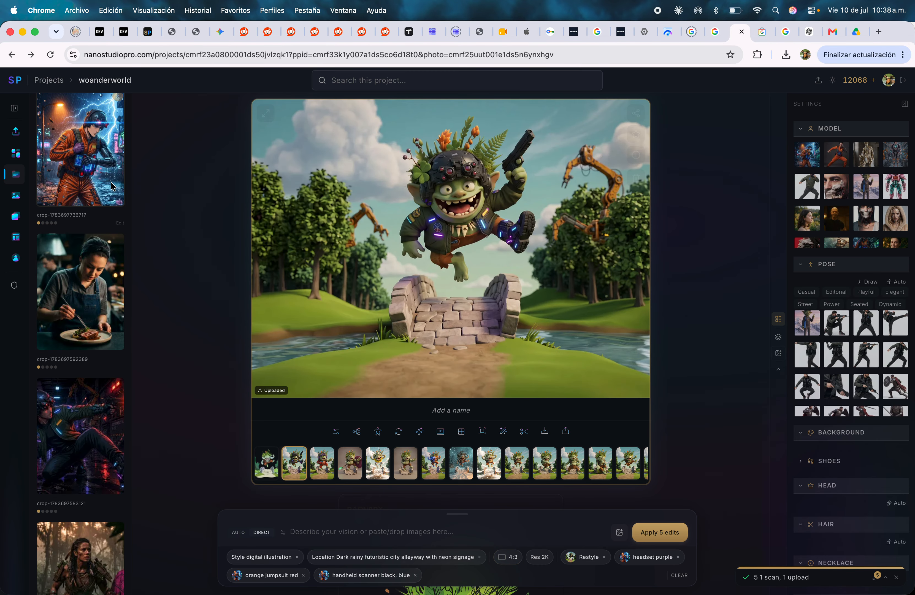
Step: Restyle the leaping troll from the same reference with all items deselected, applying only its Digital Illustration style and neon alleyway location, and run the edits
{"action": "left_click_drag", "start_coordinate": [81, 150], "coordinate": [524, 276]}
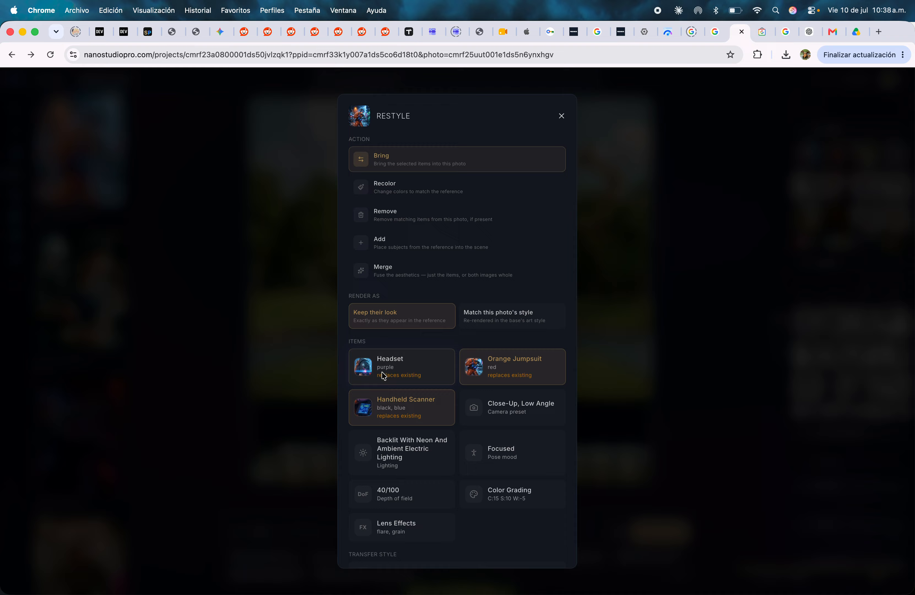
{"action": "left_click", "coordinate": [426, 414]}
{"action": "left_click", "coordinate": [534, 371]}
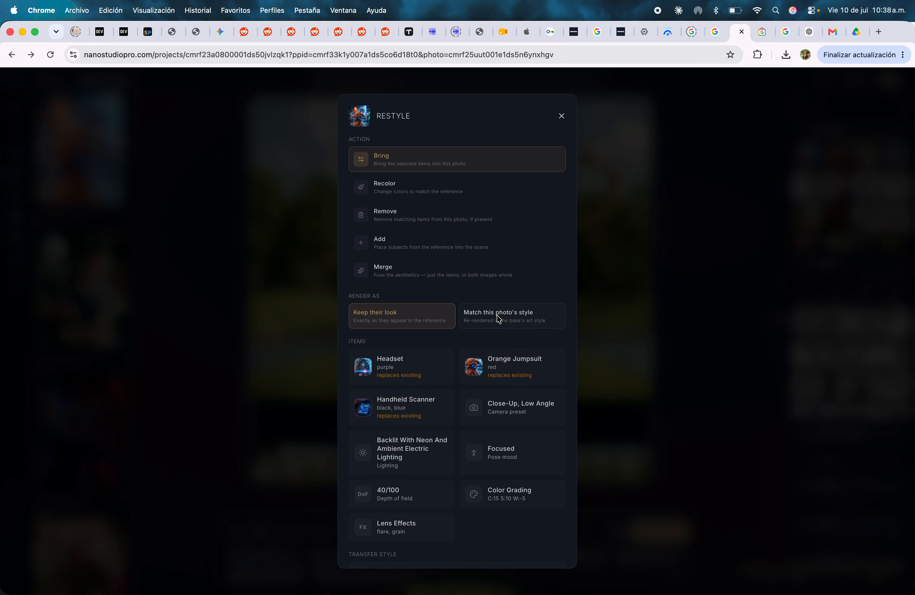
{"action": "scroll", "coordinate": [448, 382], "scroll_direction": "down", "scroll_amount": 5}
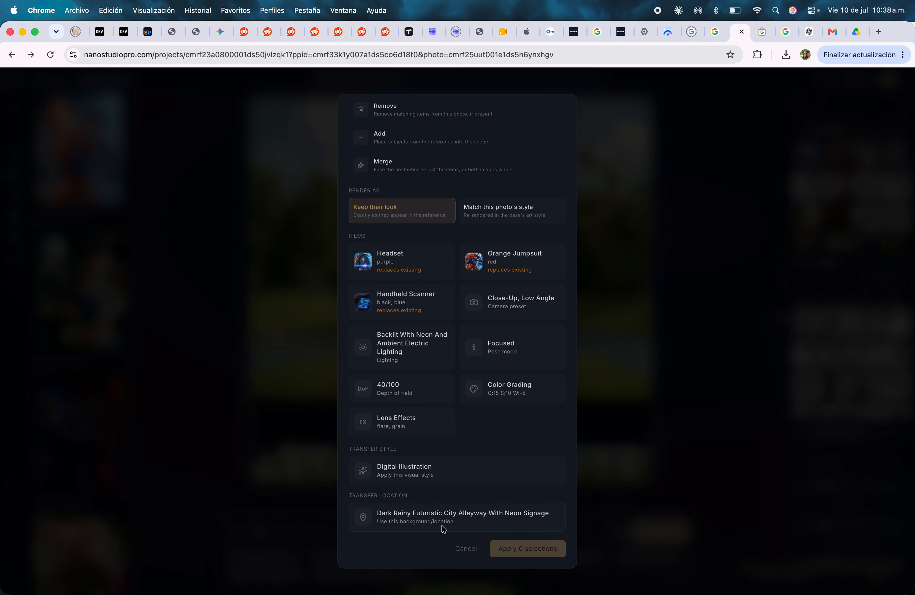
{"action": "left_click", "coordinate": [447, 515]}
{"action": "left_click", "coordinate": [438, 478]}
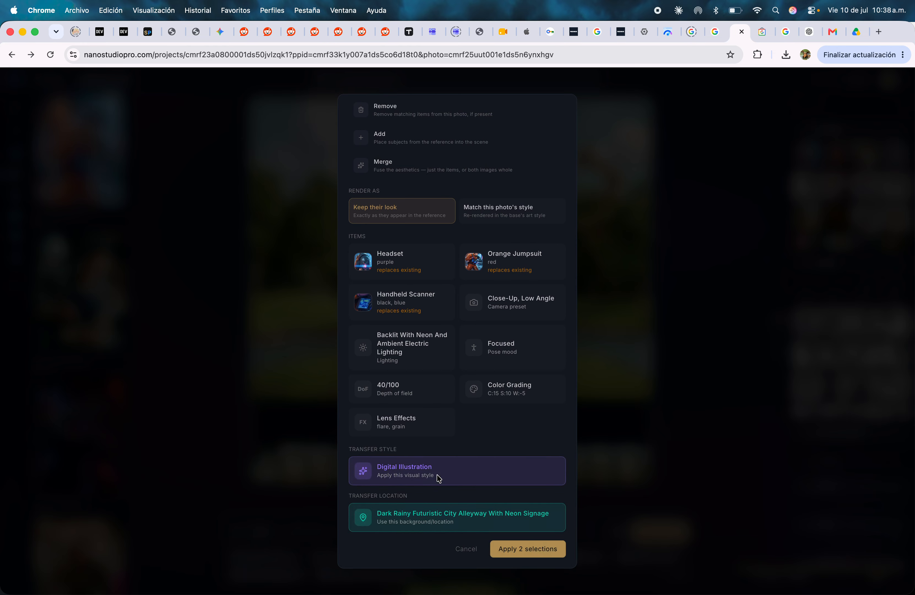
{"action": "left_click", "coordinate": [529, 549]}
{"action": "left_click", "coordinate": [643, 531]}
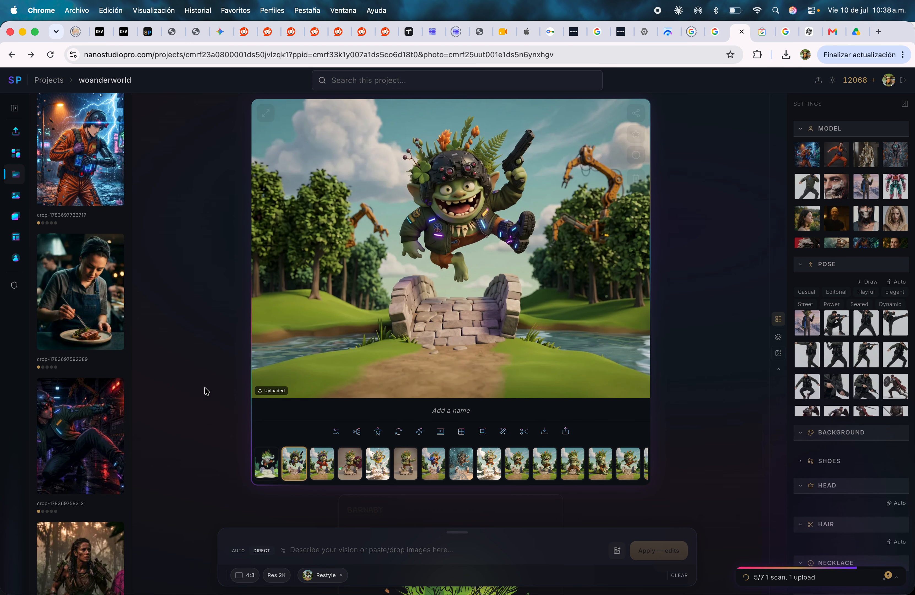
Step: Merge the orange-suited soldier photo into the jumping troll image as a whole scene, with the balance almost fully toward this photo
{"action": "left_click_drag", "start_coordinate": [78, 148], "coordinate": [471, 279]}
{"action": "left_click", "coordinate": [418, 272]}
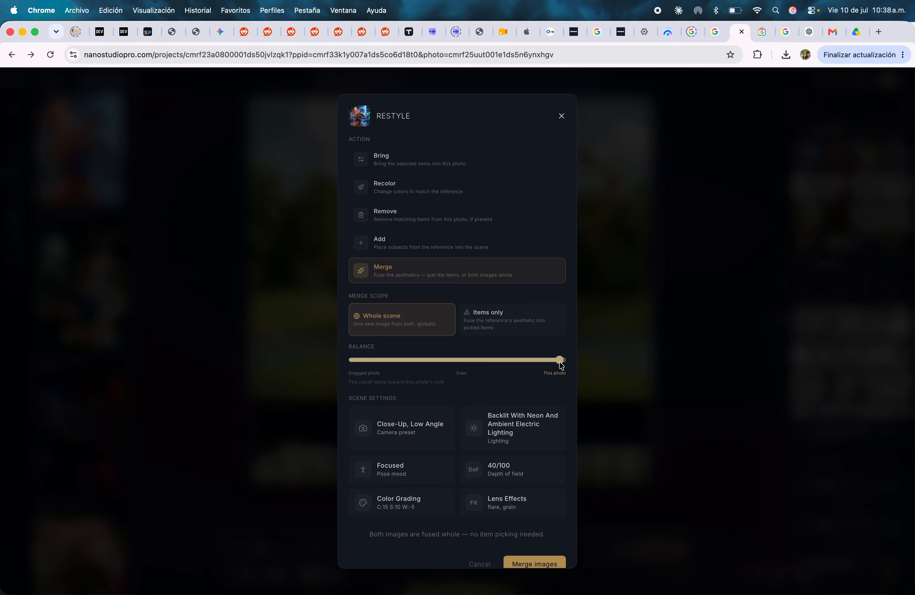
{"action": "scroll", "coordinate": [536, 468], "scroll_direction": "down", "scroll_amount": 1}
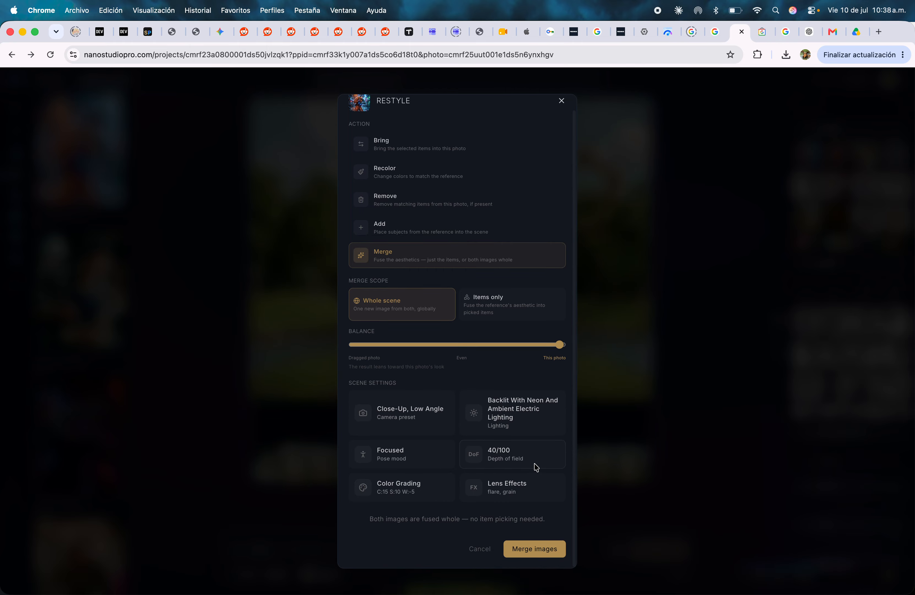
{"action": "left_click", "coordinate": [534, 550]}
{"action": "left_click", "coordinate": [655, 550]}
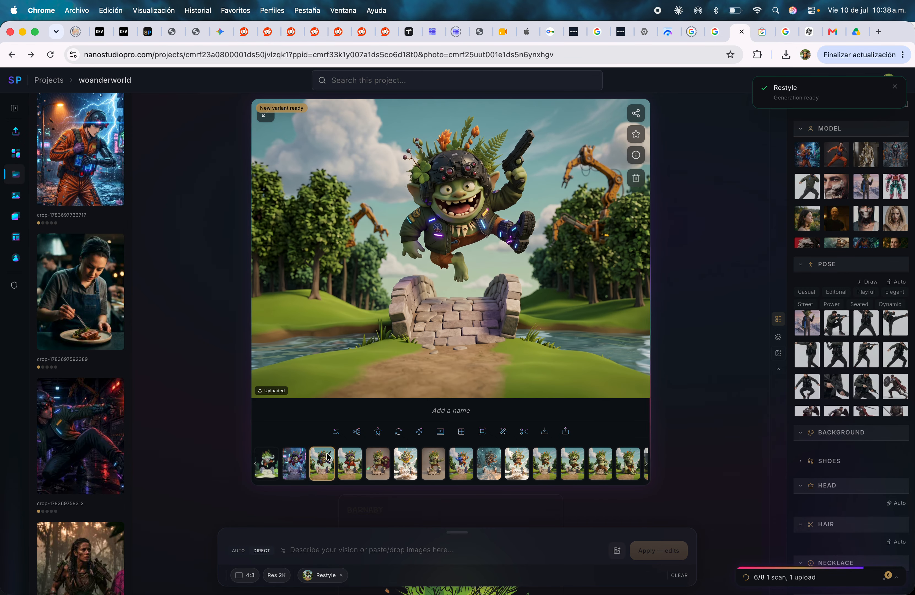
Step: Compare the newly generated troll variants and select the stormy one with the lantern post for editing, with cleared prompt settings
{"action": "left_click", "coordinate": [305, 464]}
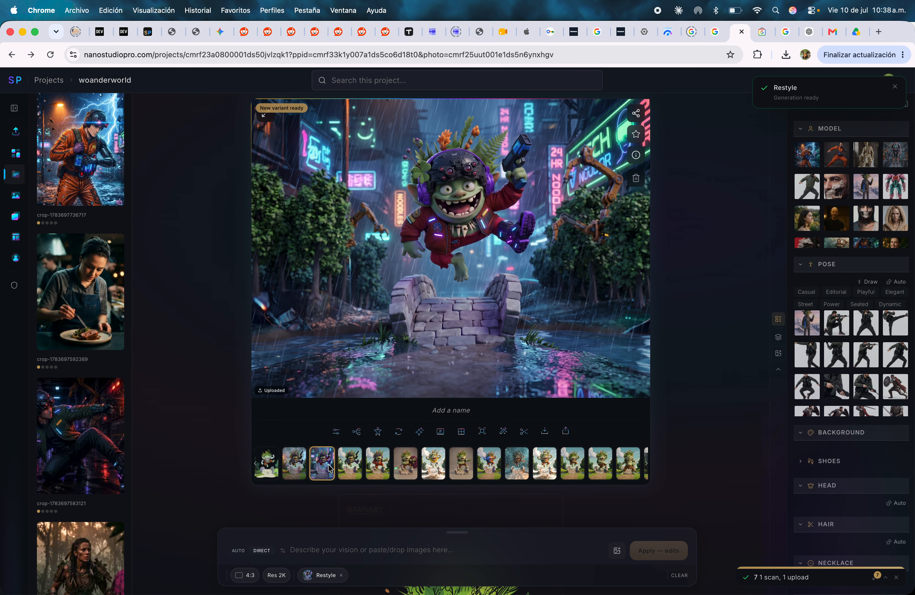
{"action": "left_click", "coordinate": [303, 472]}
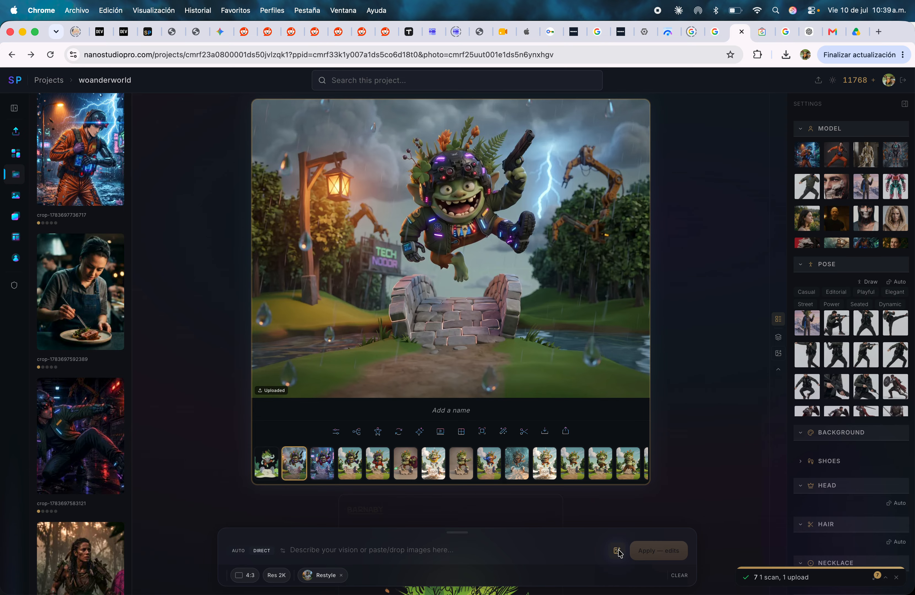
{"action": "left_click", "coordinate": [675, 576]}
{"action": "left_click", "coordinate": [483, 240]}
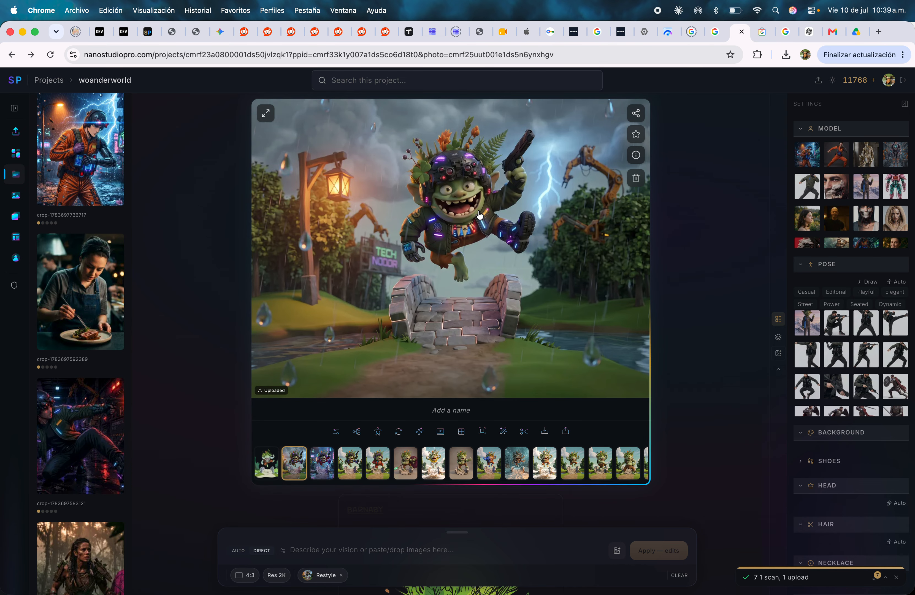
Step: Set the cream-furred creature as the model and apply the edit to the stormy troll image
{"action": "mouse_move", "coordinate": [869, 217]}
{"action": "scroll", "coordinate": [866, 209], "scroll_direction": "down", "scroll_amount": 5}
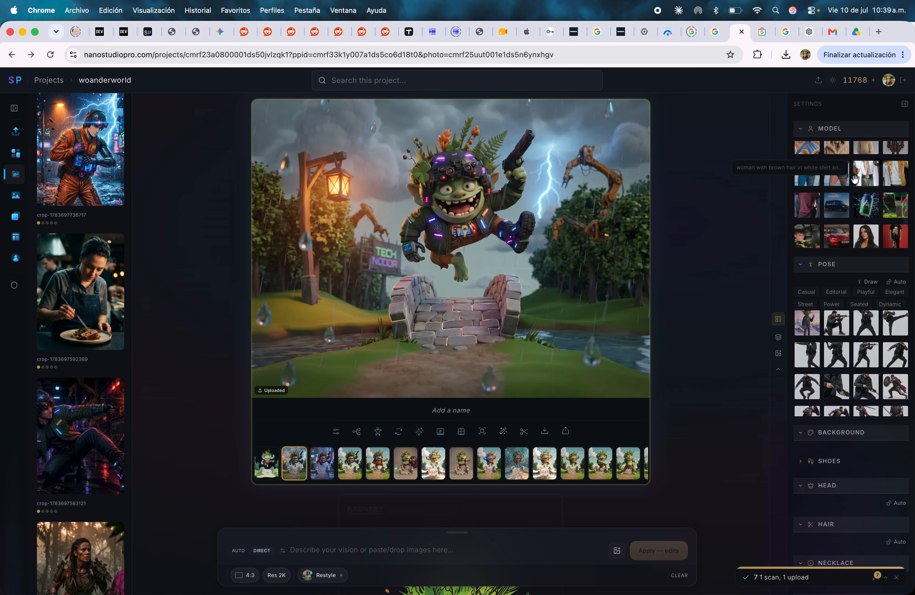
{"action": "scroll", "coordinate": [859, 180], "scroll_direction": "down", "scroll_amount": 1}
{"action": "left_click", "coordinate": [866, 170]}
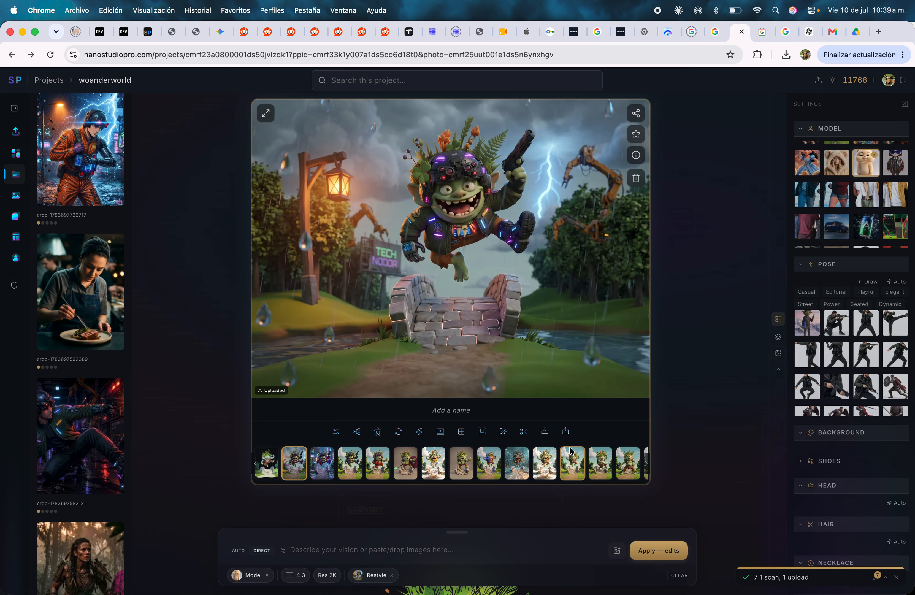
{"action": "left_click", "coordinate": [658, 551]}
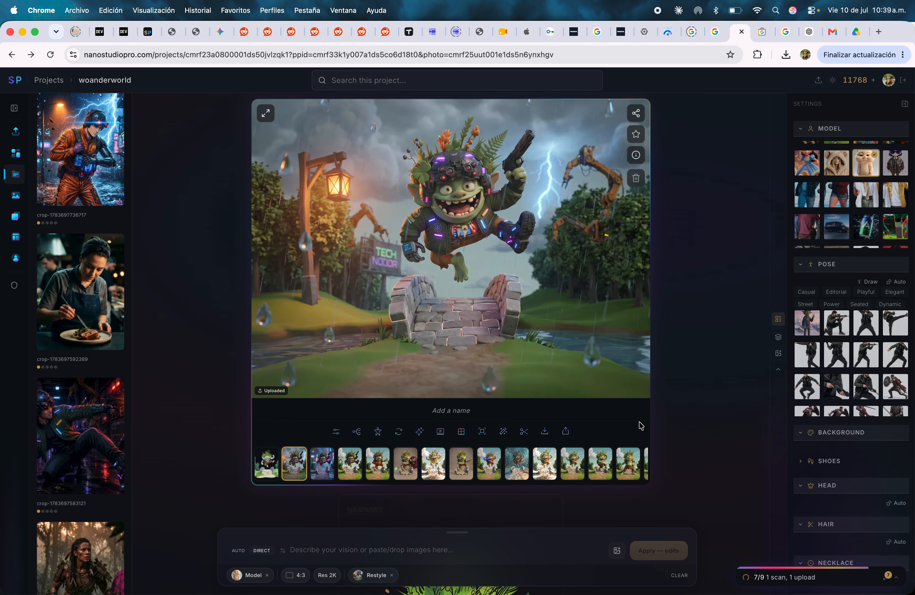
Step: Show the studio troll variant, then generate an image with the blue-capped goblin as the model at 4:3 and 2K
{"action": "left_click", "coordinate": [404, 453]}
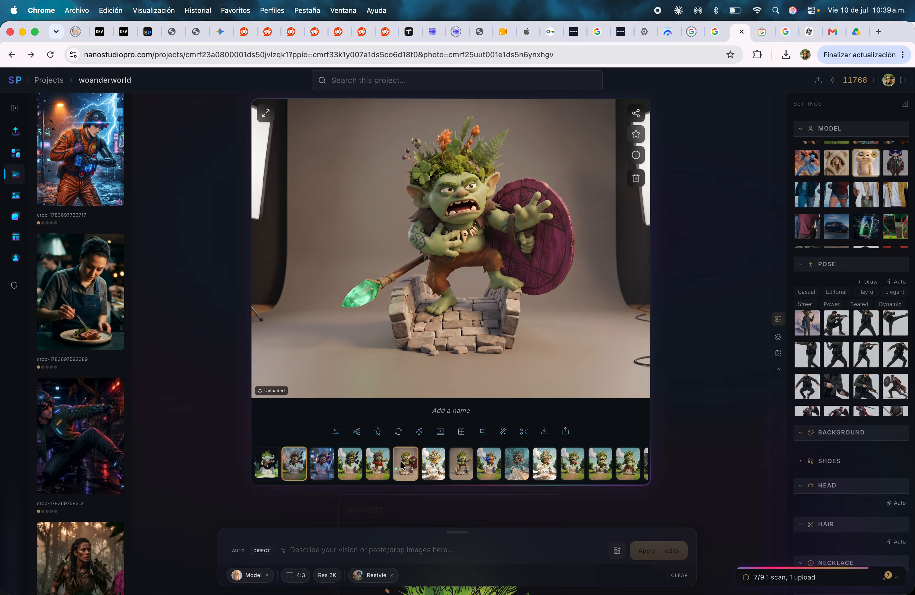
{"action": "left_click", "coordinate": [448, 242]}
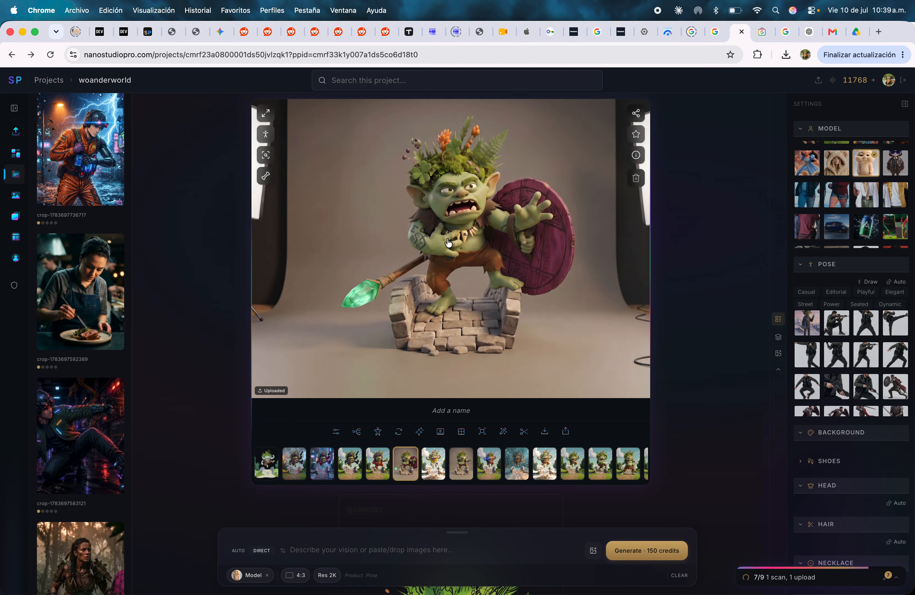
{"action": "scroll", "coordinate": [849, 181], "scroll_direction": "up", "scroll_amount": 3}
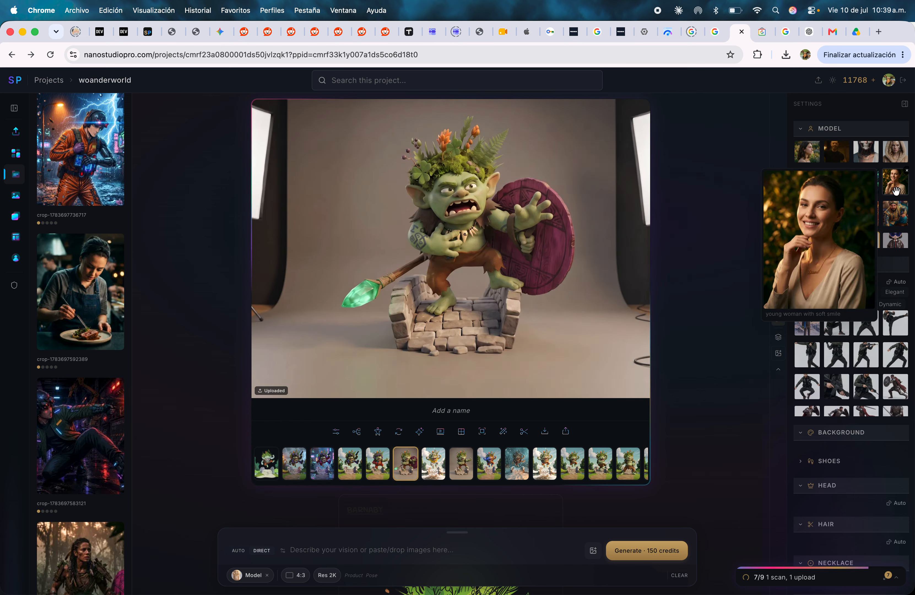
{"action": "mouse_move", "coordinate": [867, 185]}
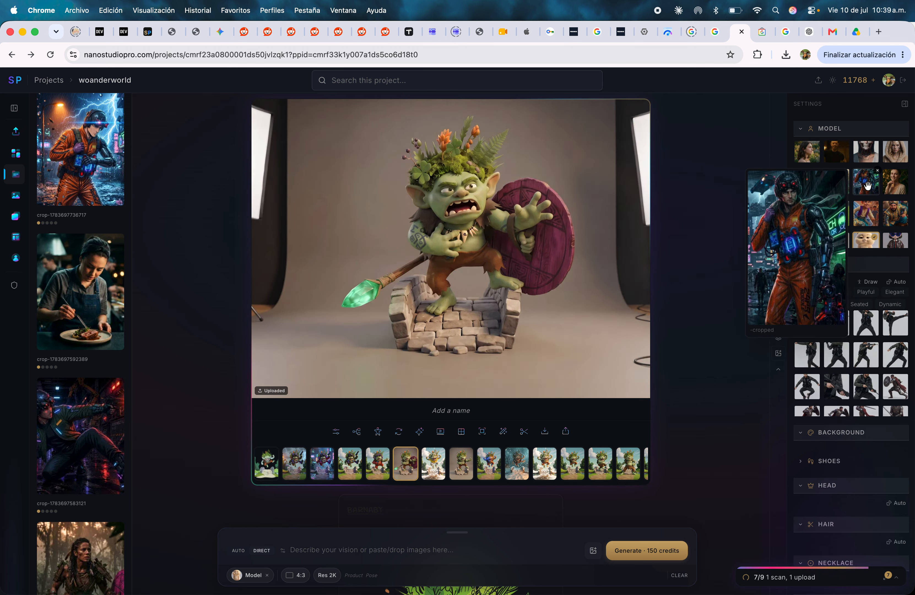
{"action": "scroll", "coordinate": [868, 189], "scroll_direction": "up", "scroll_amount": 1}
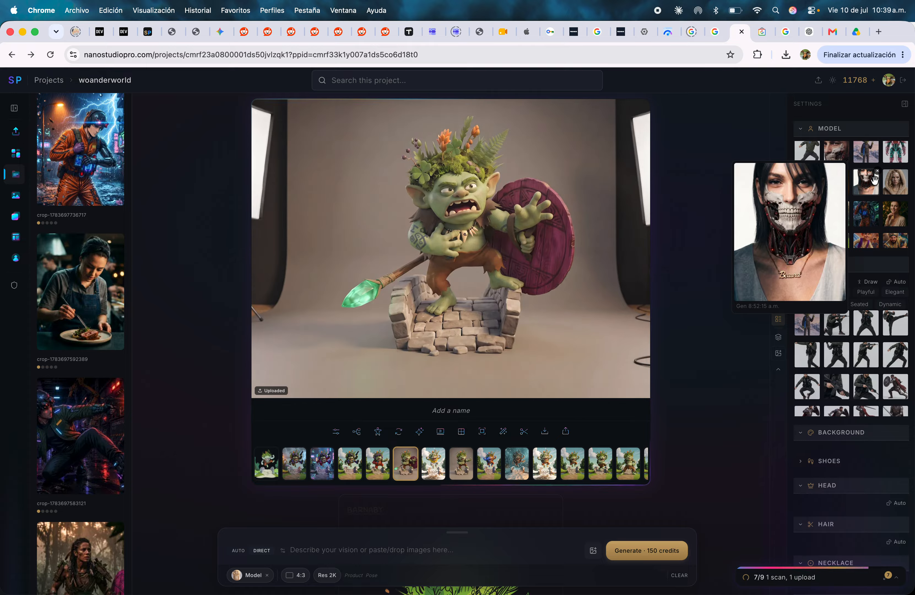
{"action": "scroll", "coordinate": [867, 190], "scroll_direction": "up", "scroll_amount": 1}
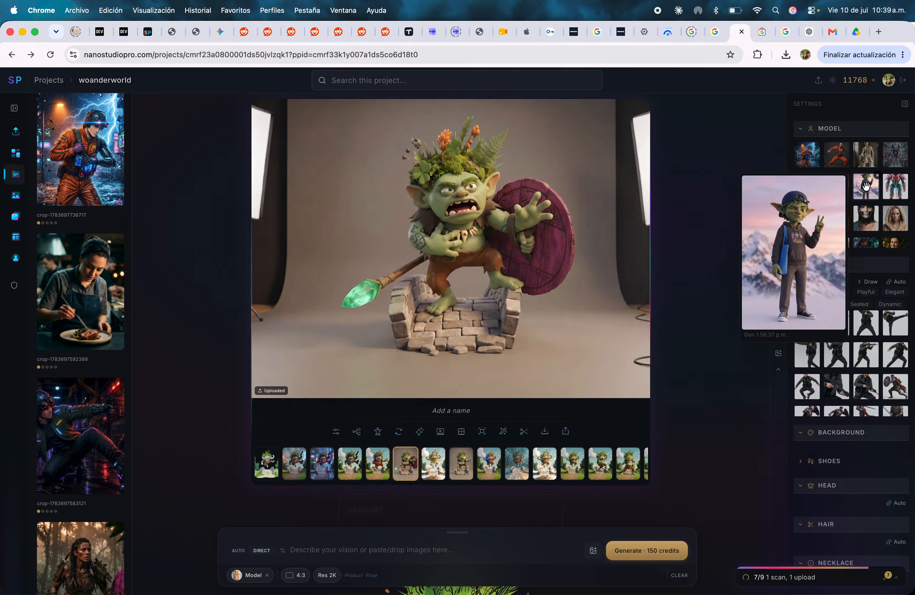
{"action": "left_click", "coordinate": [866, 186]}
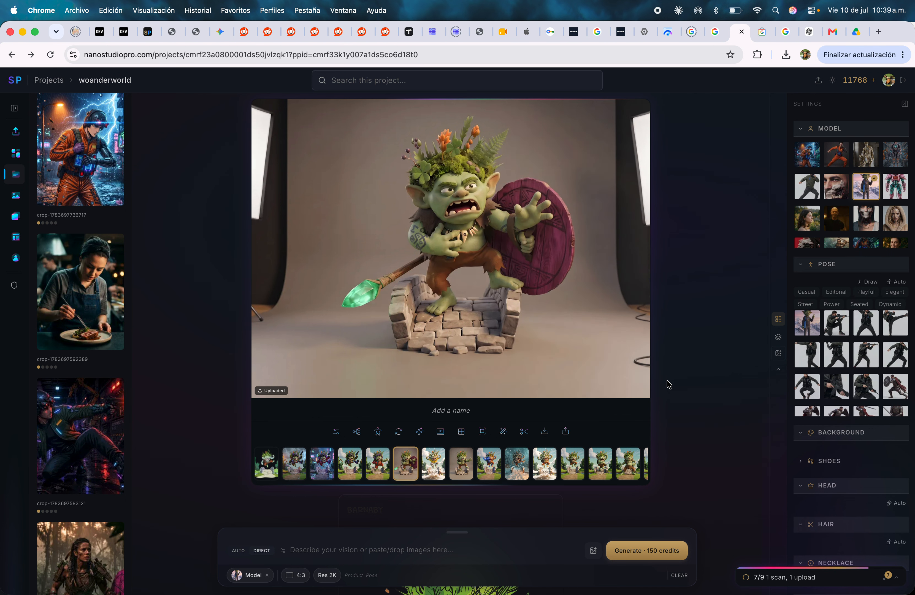
{"action": "left_click", "coordinate": [657, 550]}
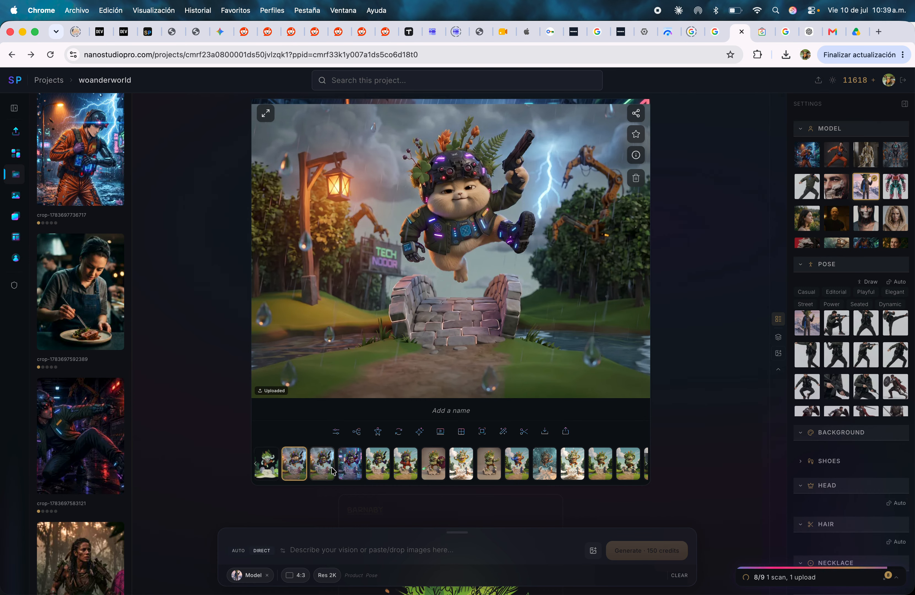
Step: Compare the furry-creature, stormy and neon-city variants, and look through the project's other generated images
{"action": "left_click", "coordinate": [322, 472]}
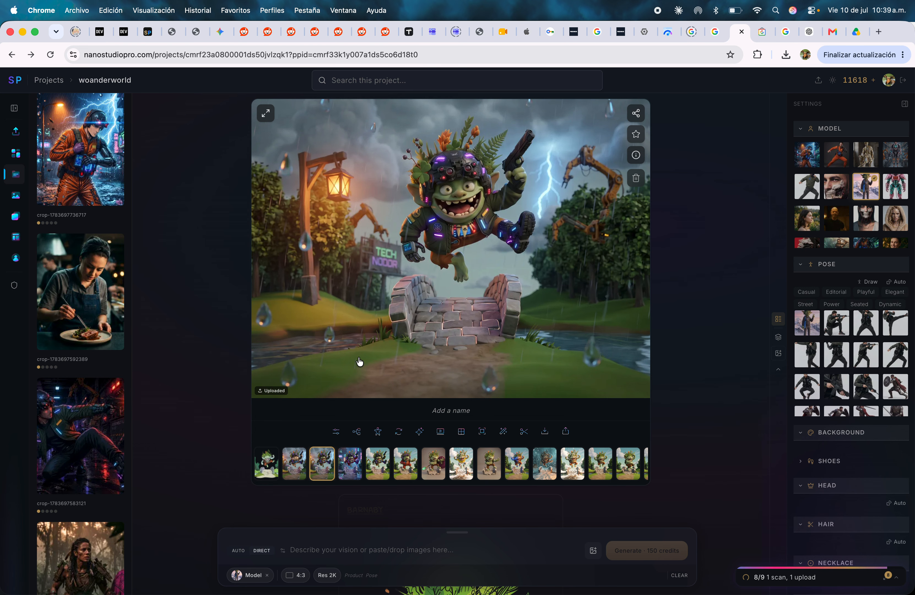
{"action": "left_click", "coordinate": [346, 466]}
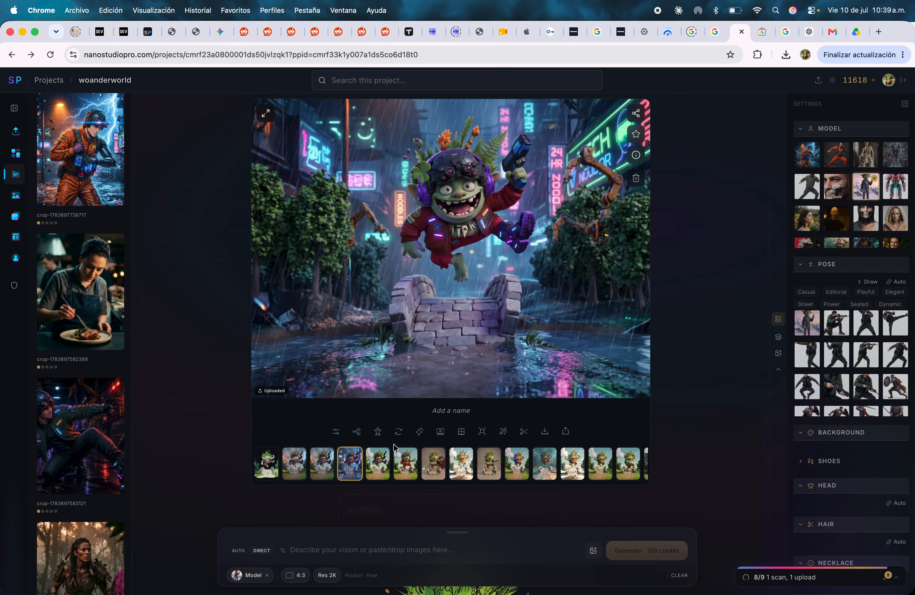
{"action": "left_click", "coordinate": [301, 468]}
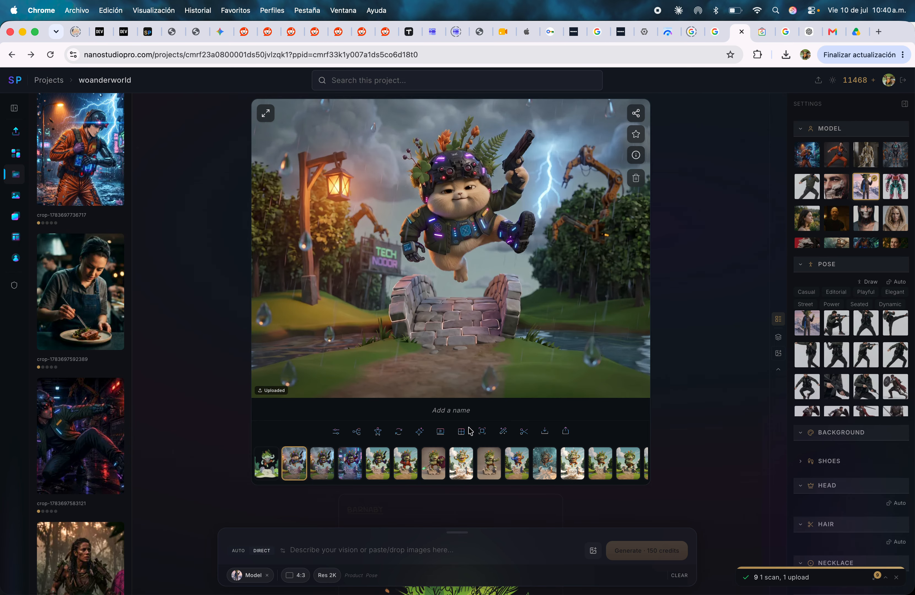
{"action": "scroll", "coordinate": [470, 431], "scroll_direction": "down", "scroll_amount": 15}
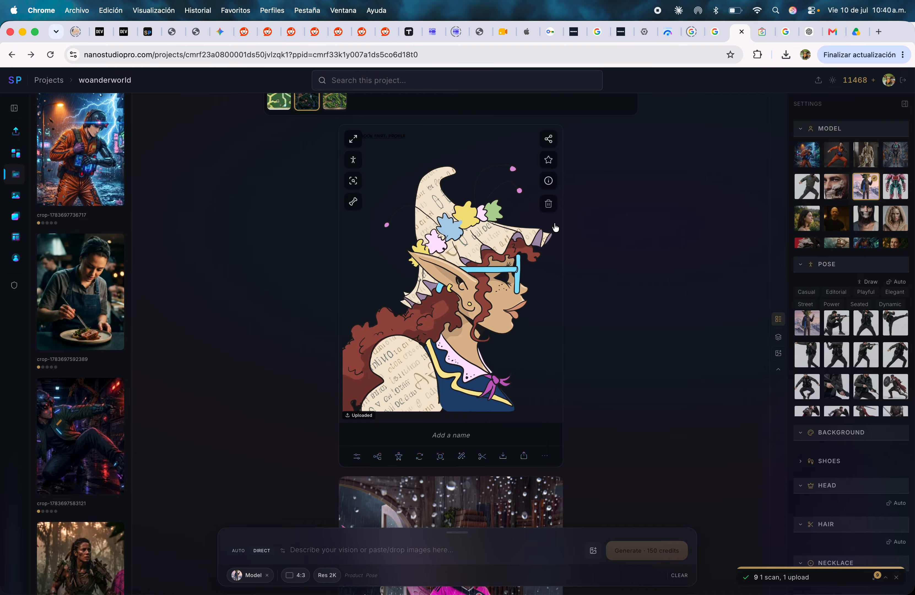
{"action": "scroll", "coordinate": [555, 228], "scroll_direction": "up", "scroll_amount": 15}
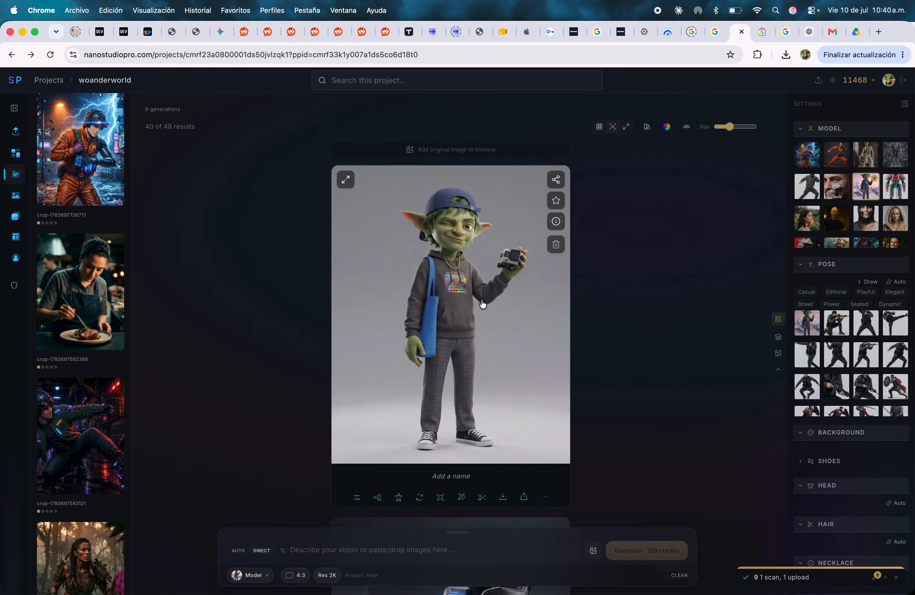
{"action": "scroll", "coordinate": [582, 355], "scroll_direction": "down", "scroll_amount": 10}
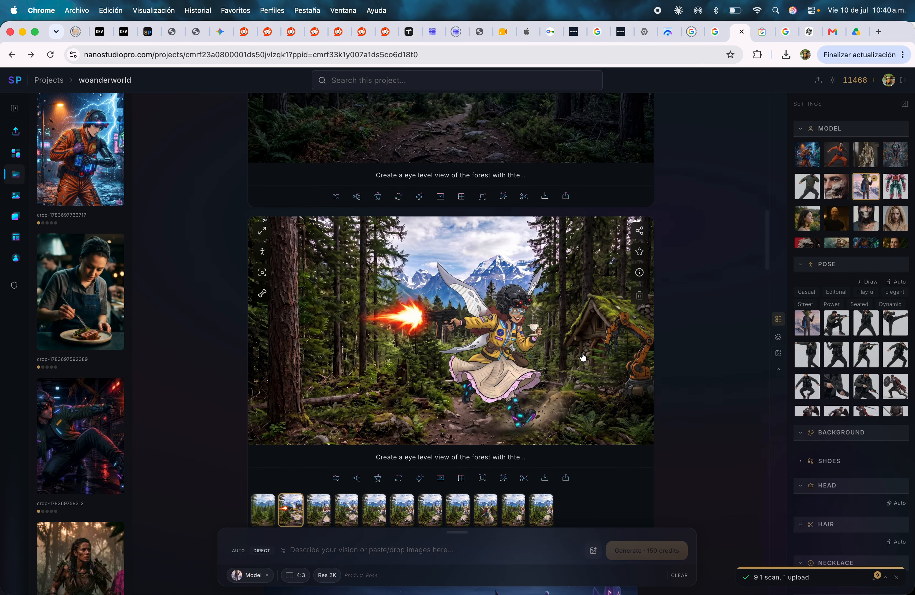
{"action": "scroll", "coordinate": [481, 275], "scroll_direction": "down", "scroll_amount": 10}
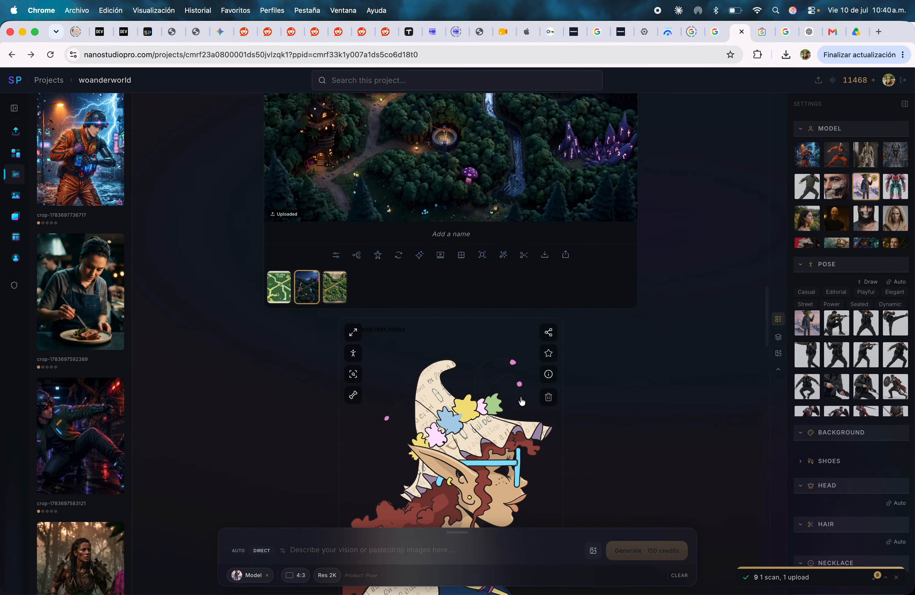
{"action": "scroll", "coordinate": [558, 324], "scroll_direction": "down", "scroll_amount": 15}
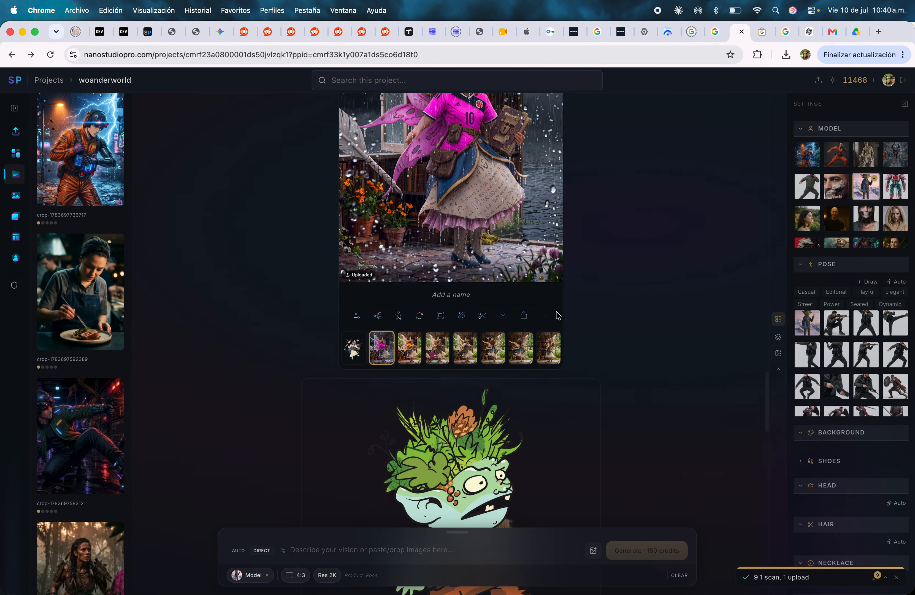
{"action": "scroll", "coordinate": [535, 323], "scroll_direction": "up", "scroll_amount": 5}
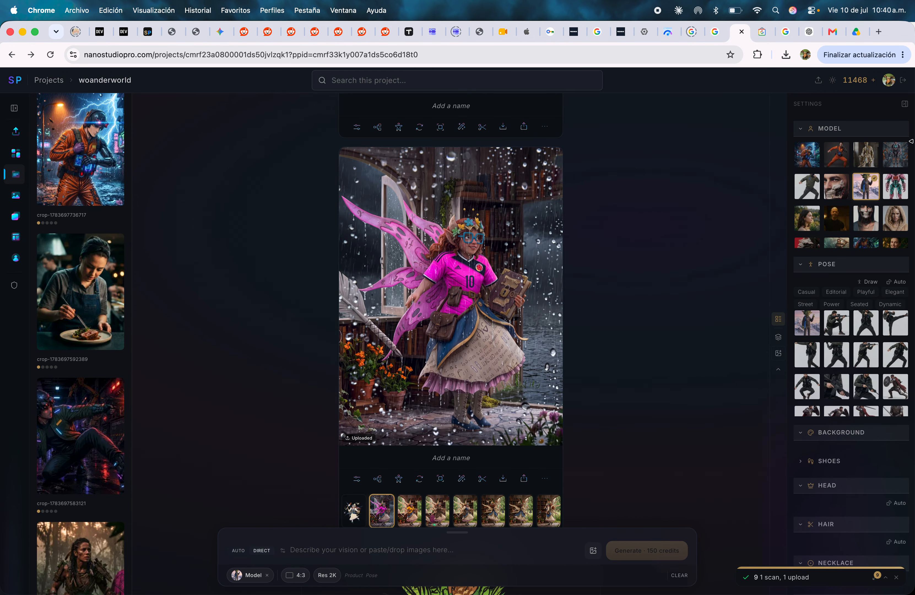
Step: Preview several model references and clear the current model and prompt settings
{"action": "mouse_move", "coordinate": [868, 160]}
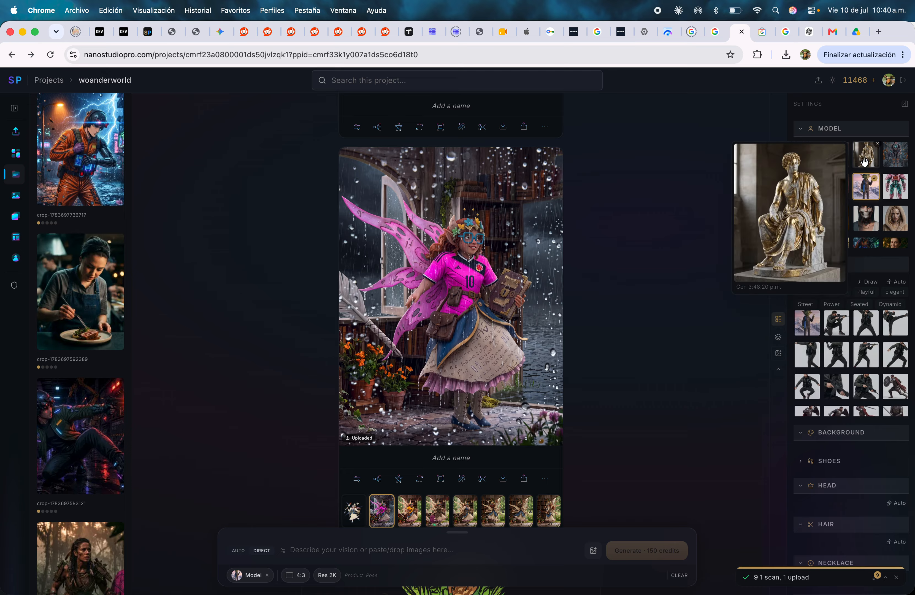
{"action": "mouse_move", "coordinate": [860, 218]}
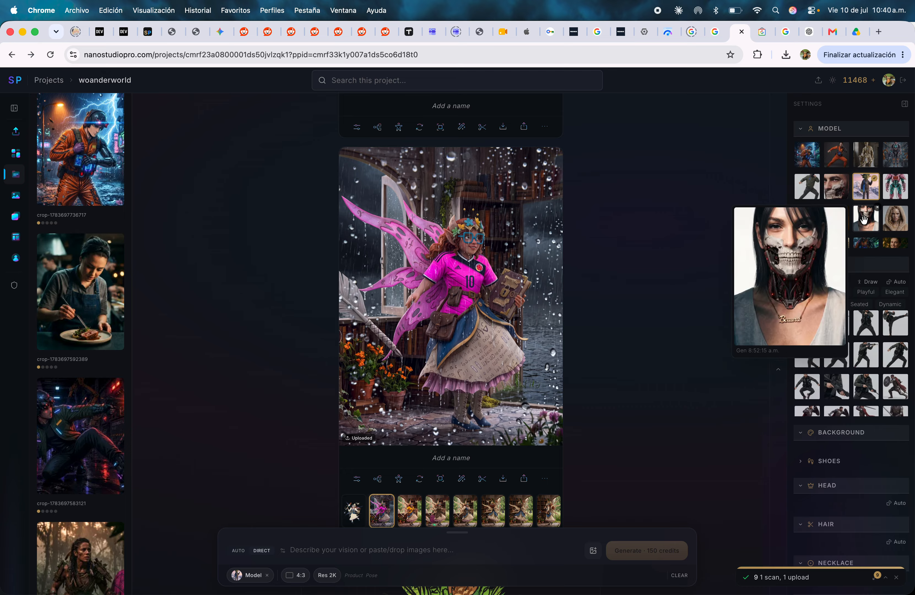
{"action": "mouse_move", "coordinate": [807, 188]}
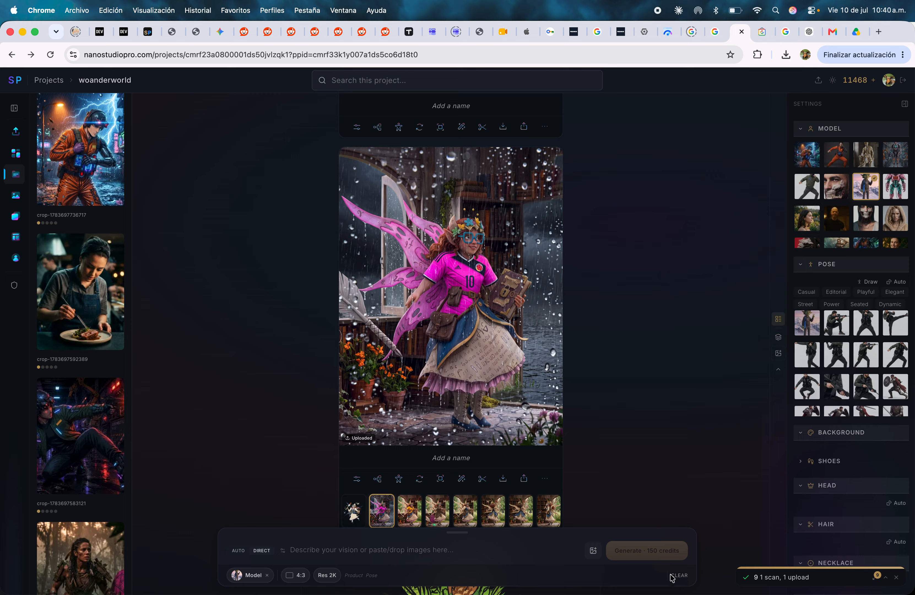
{"action": "left_click", "coordinate": [679, 575]}
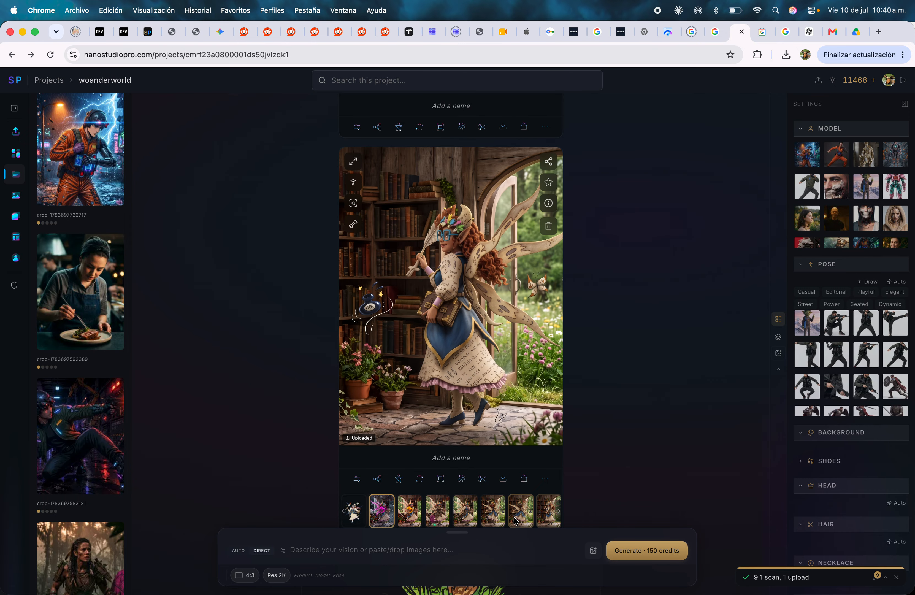
Step: Apply an edit to the blue-vest fairy variant with the blonde woman as the model, at 3:4 and 4K
{"action": "left_click", "coordinate": [437, 518]}
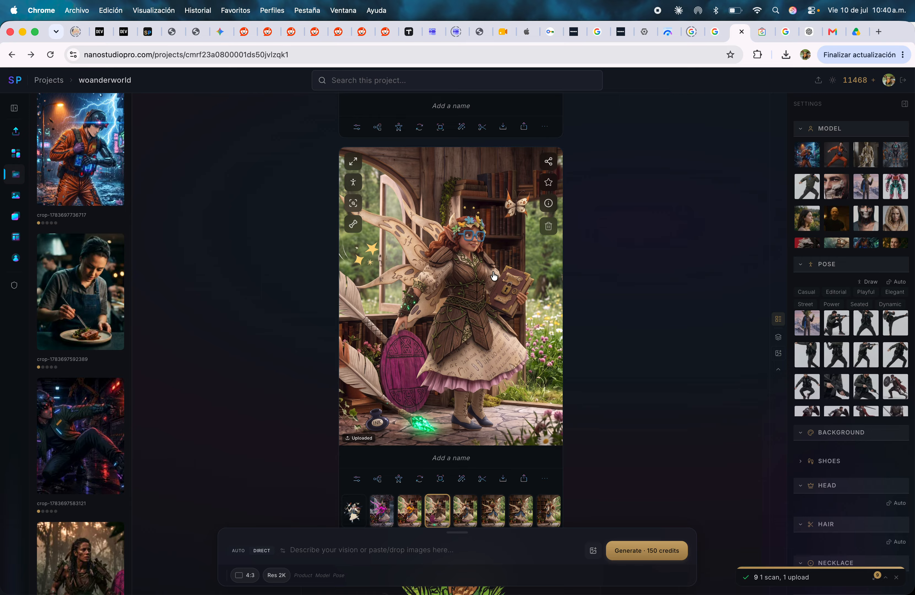
{"action": "left_click", "coordinate": [471, 520]}
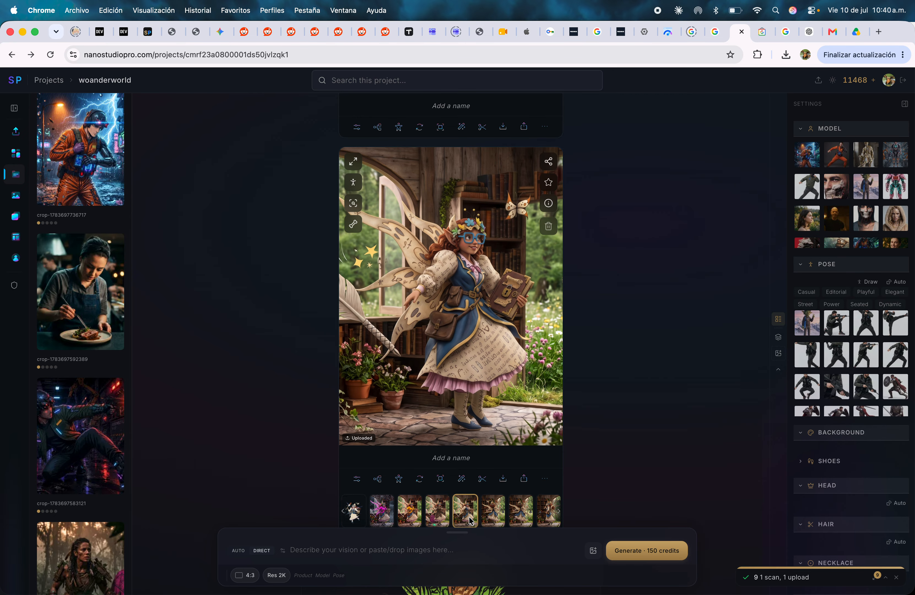
{"action": "left_click", "coordinate": [489, 311]}
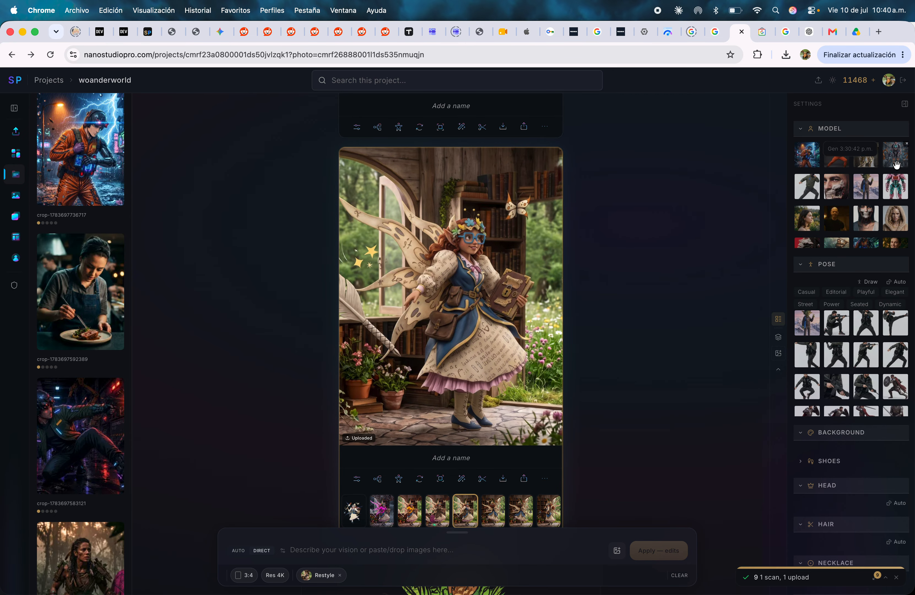
{"action": "scroll", "coordinate": [896, 165], "scroll_direction": "down", "scroll_amount": 1}
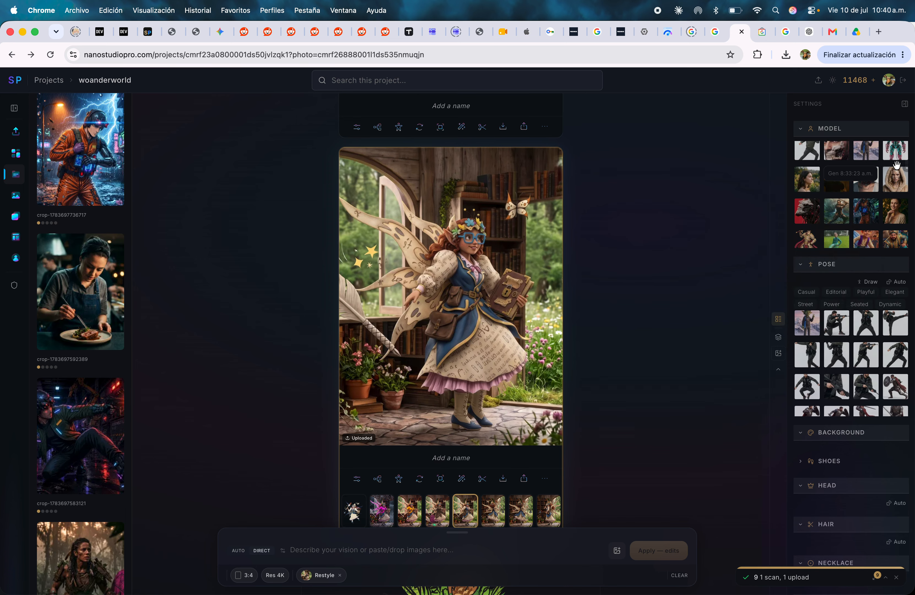
{"action": "left_click", "coordinate": [894, 176]}
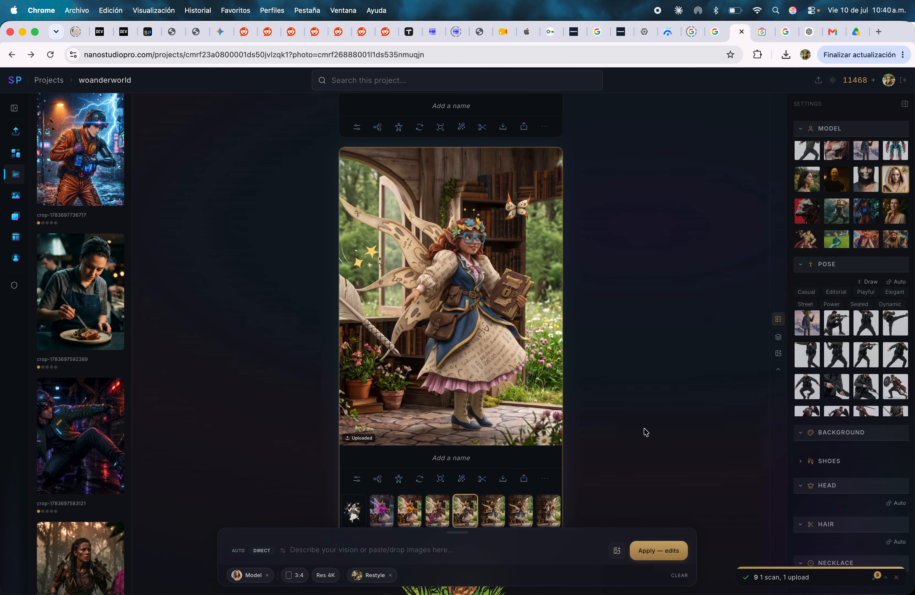
{"action": "left_click", "coordinate": [646, 557]}
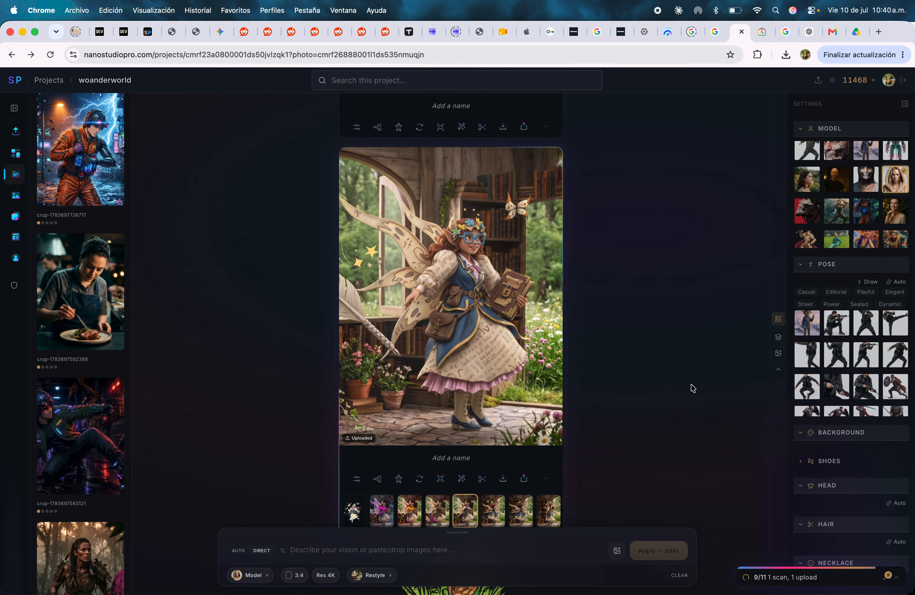
Step: Change the model to the cream-furred creature and apply the edit to the same blue-vest fairy variant
{"action": "left_click", "coordinate": [835, 211]}
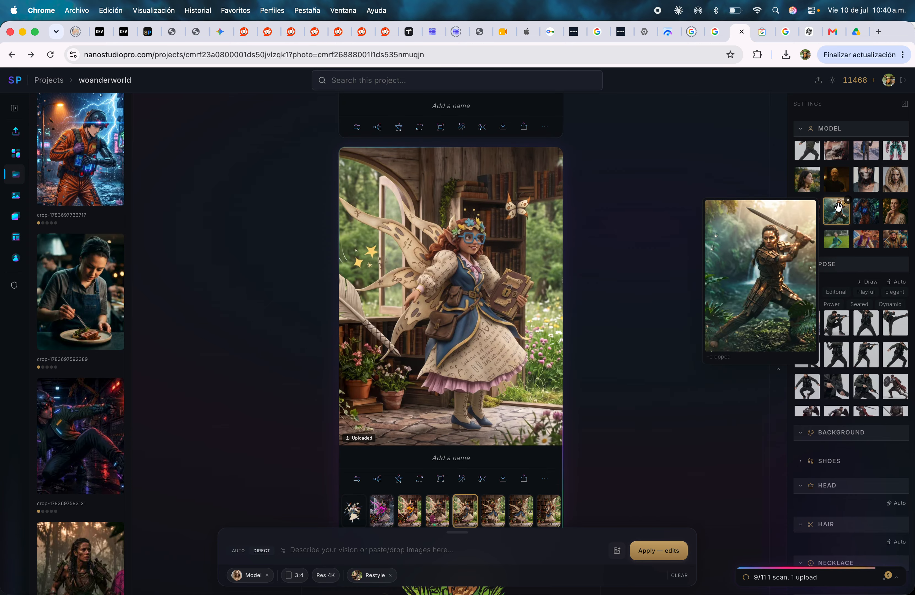
{"action": "scroll", "coordinate": [832, 220], "scroll_direction": "down", "scroll_amount": 3}
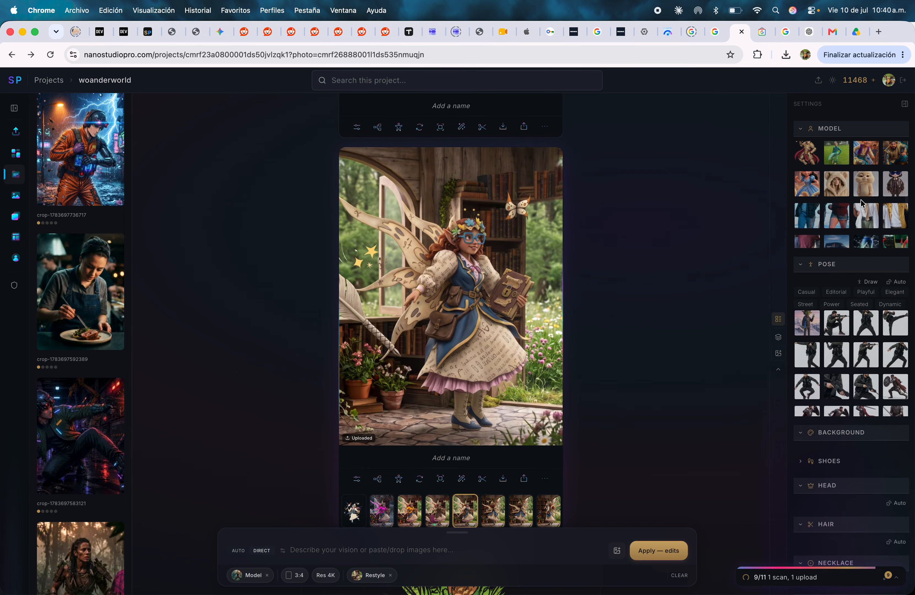
{"action": "left_click", "coordinate": [866, 184]}
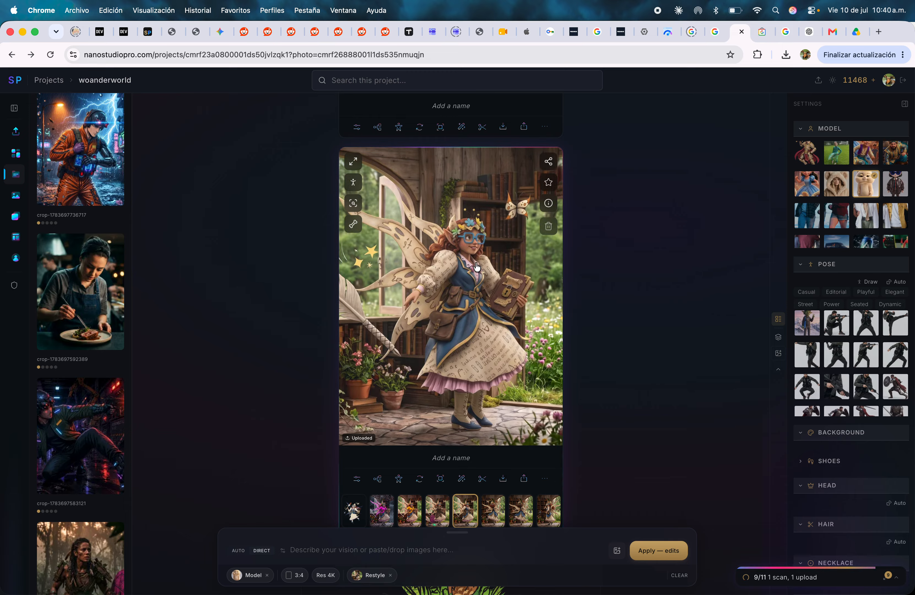
{"action": "left_click", "coordinate": [352, 510]}
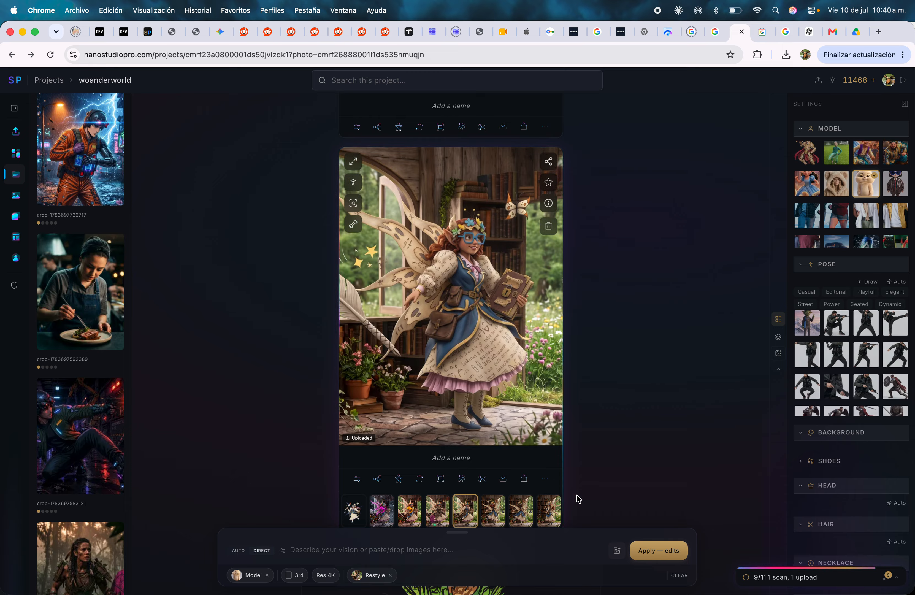
{"action": "left_click", "coordinate": [656, 553]}
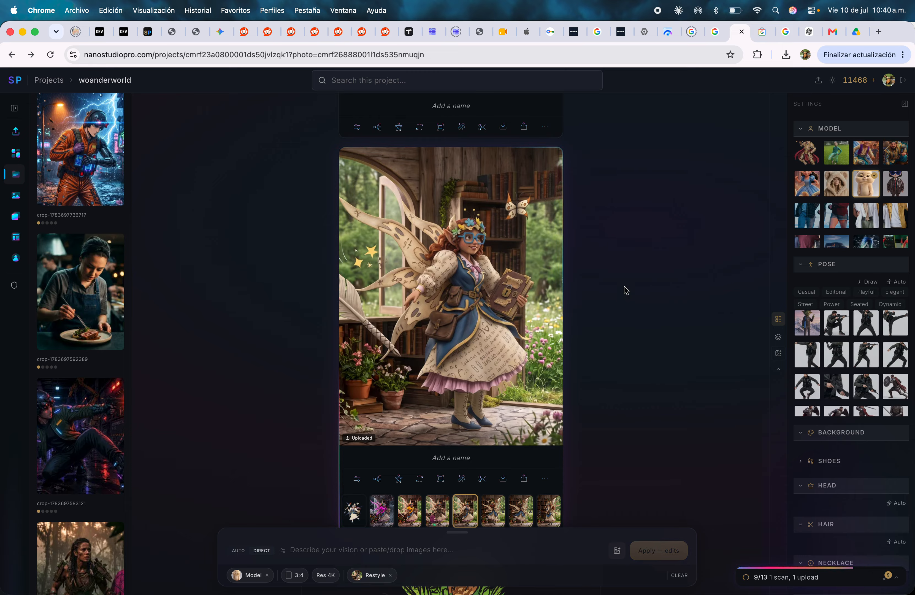
Step: Look through the project's troll images and show the new blonde fairy variant
{"action": "scroll", "coordinate": [557, 341], "scroll_direction": "down", "scroll_amount": 15}
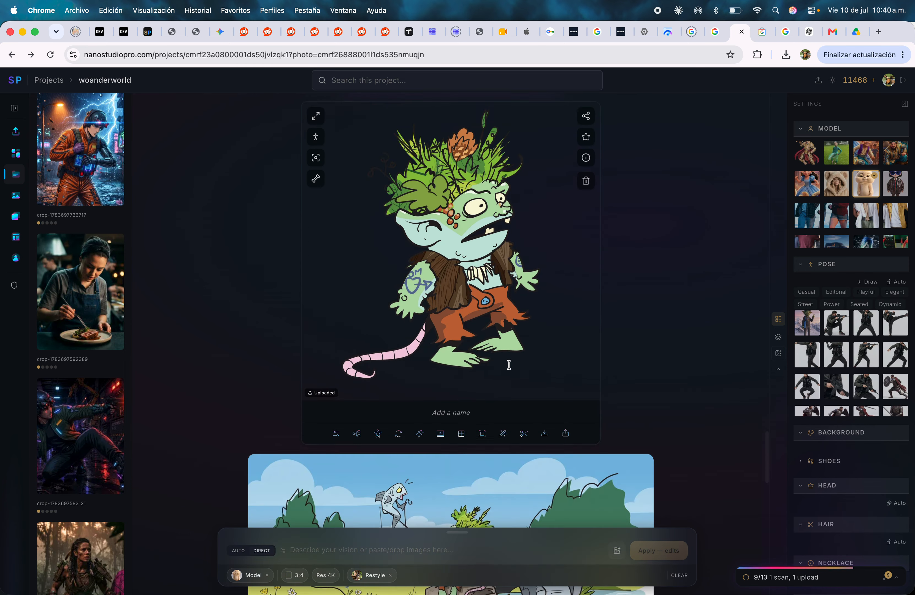
{"action": "scroll", "coordinate": [731, 293], "scroll_direction": "down", "scroll_amount": 12}
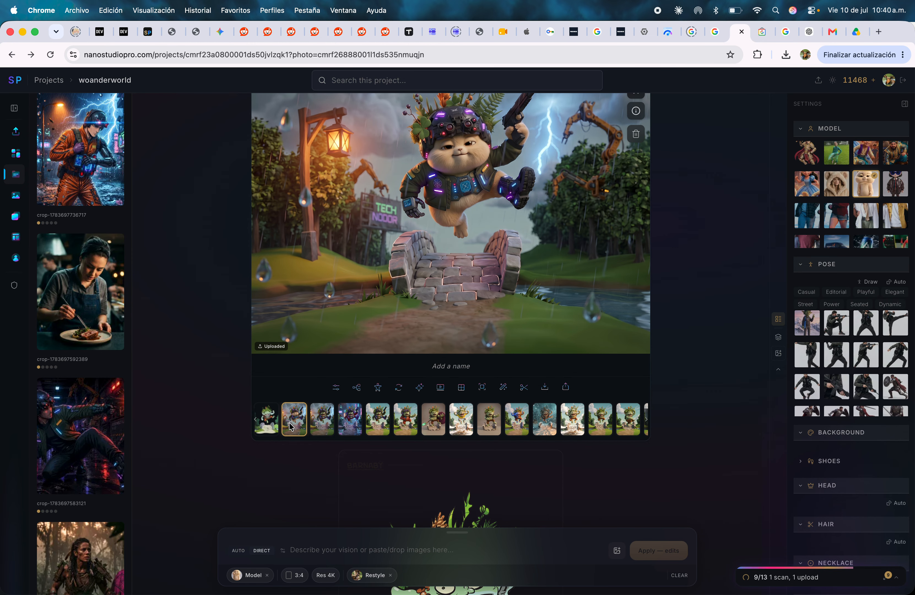
{"action": "scroll", "coordinate": [362, 482], "scroll_direction": "up", "scroll_amount": 3}
{"action": "scroll", "coordinate": [324, 521], "scroll_direction": "down", "scroll_amount": 2}
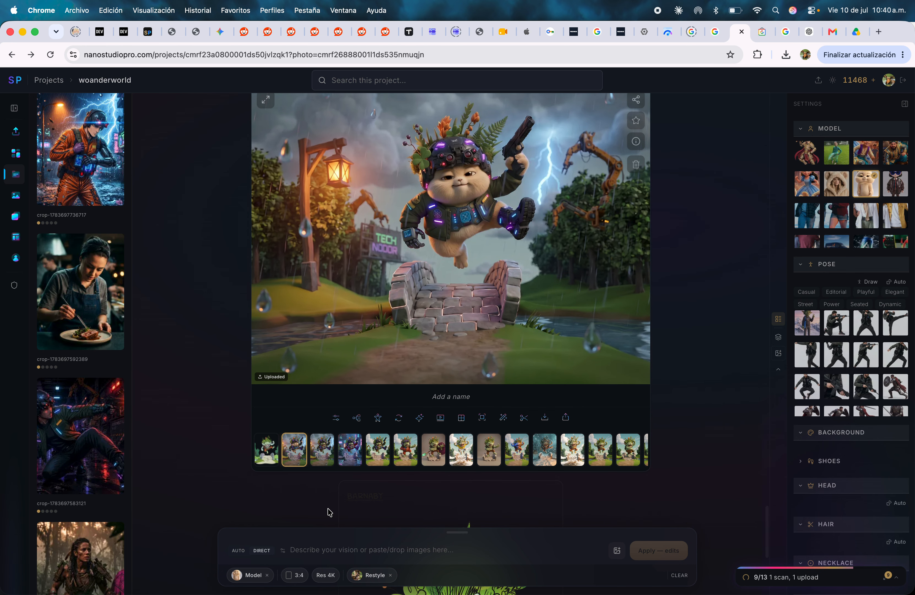
{"action": "scroll", "coordinate": [378, 356], "scroll_direction": "down", "scroll_amount": 20}
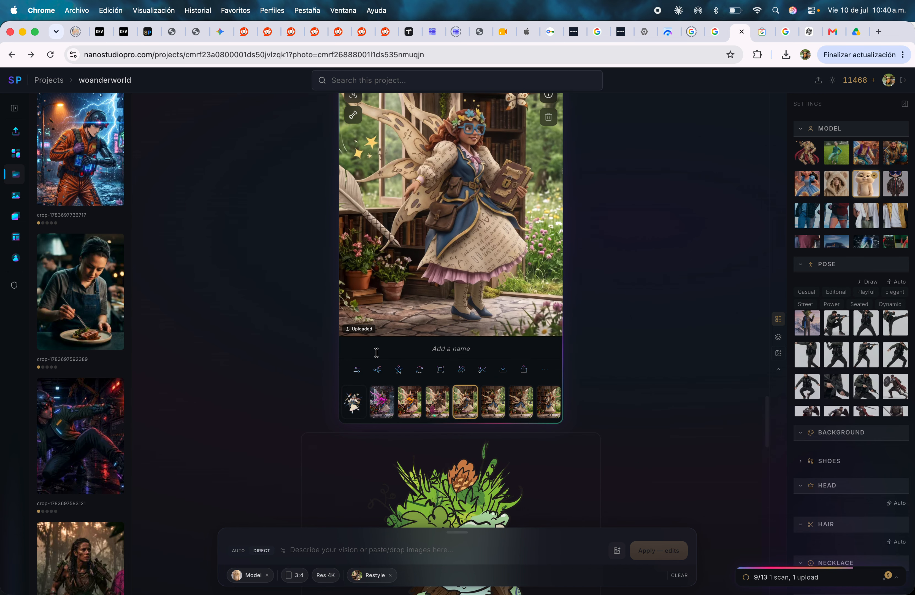
{"action": "scroll", "coordinate": [378, 356], "scroll_direction": "down", "scroll_amount": 5}
{"action": "left_click", "coordinate": [401, 394]}
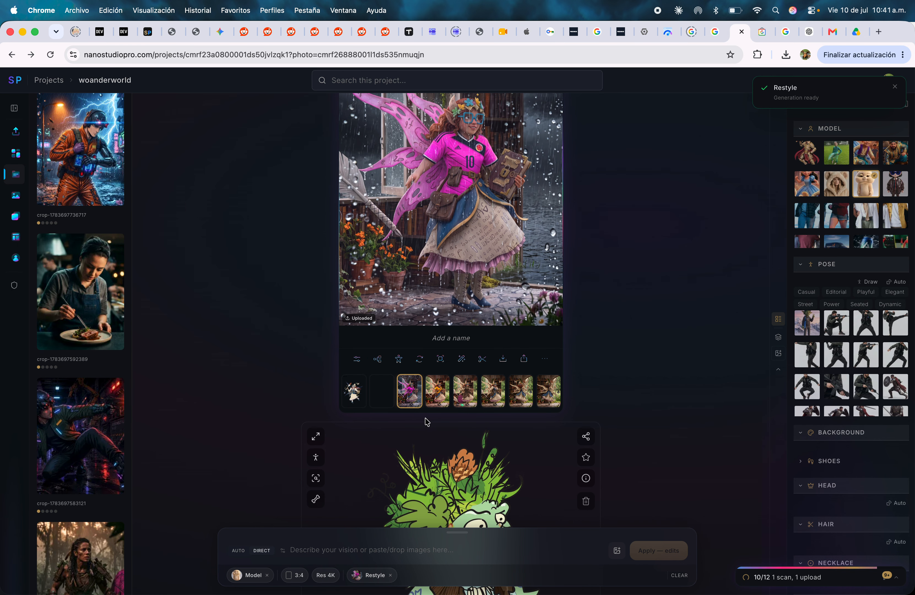
{"action": "left_click", "coordinate": [389, 396]}
{"action": "scroll", "coordinate": [480, 331], "scroll_direction": "up", "scroll_amount": 2}
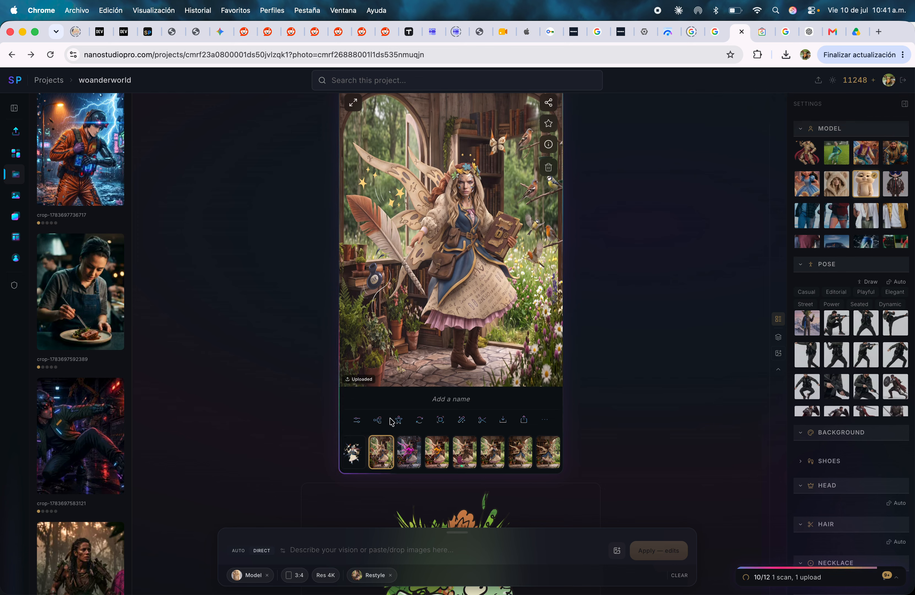
Step: Compare the blonde, pink-shirt, blue-vest and other variants of the fairy image
{"action": "left_click", "coordinate": [405, 460]}
{"action": "left_click", "coordinate": [485, 458]}
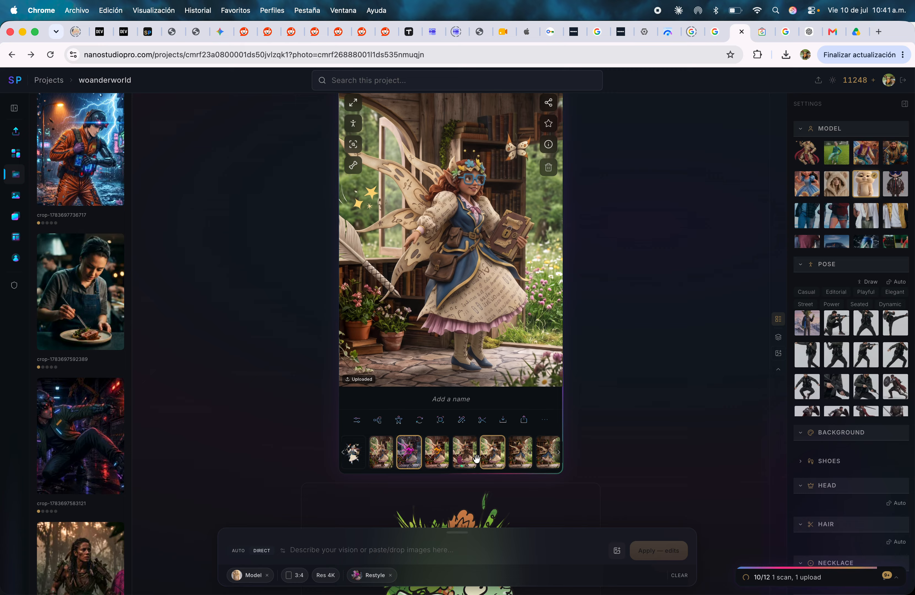
{"action": "left_click", "coordinate": [473, 458]}
{"action": "left_click", "coordinate": [408, 456]}
{"action": "left_click", "coordinate": [381, 456]}
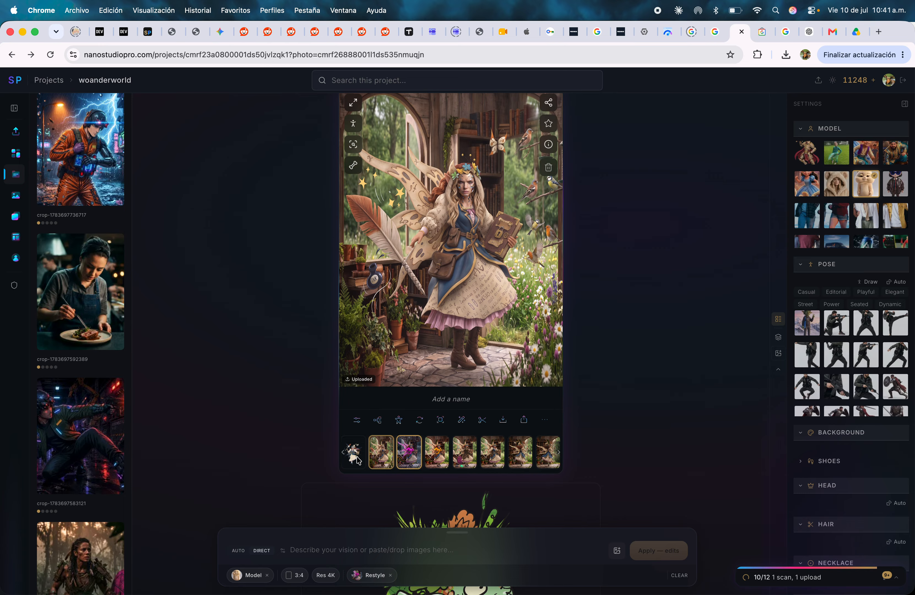
{"action": "left_click", "coordinate": [355, 458]}
{"action": "left_click", "coordinate": [409, 453]}
{"action": "left_click", "coordinate": [436, 453]}
{"action": "left_click", "coordinate": [524, 448]}
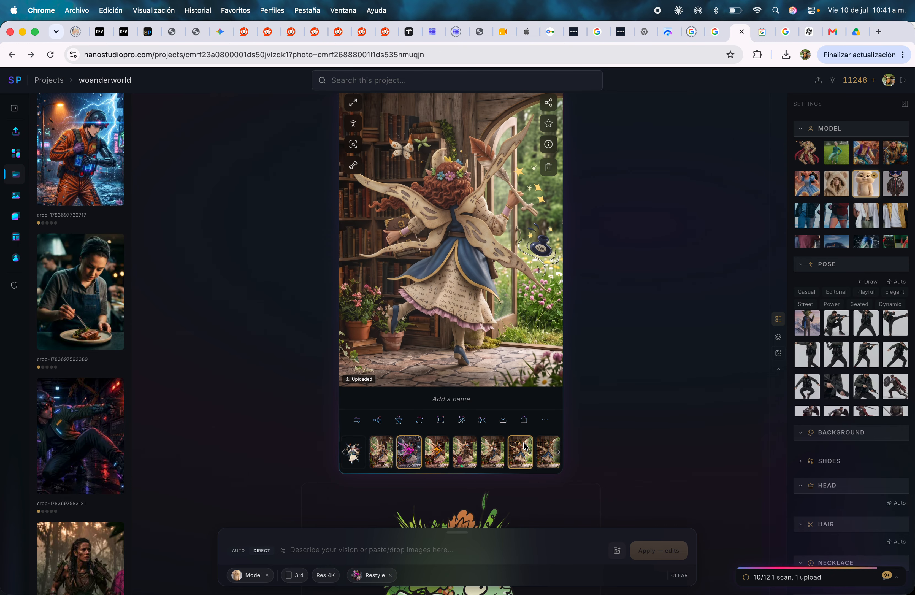
{"action": "left_click", "coordinate": [352, 454]}
Step: Set the neon-lit tactical helmet photo as the product reference
{"action": "scroll", "coordinate": [352, 454], "scroll_direction": "down", "scroll_amount": 8}
{"action": "left_click", "coordinate": [80, 436]}
{"action": "left_click", "coordinate": [238, 95]}
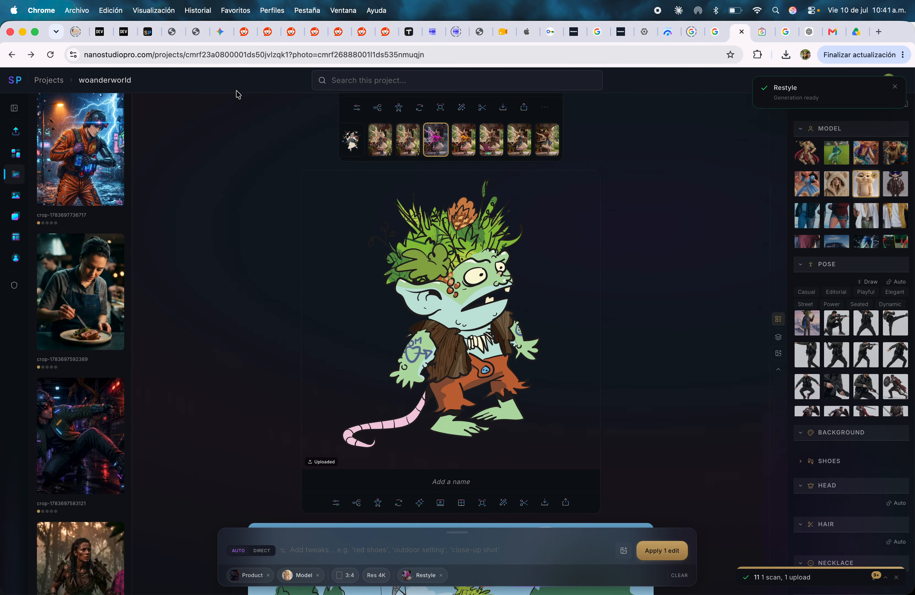
Step: Show the new fairy variant with the cream-furred creature's face
{"action": "scroll", "coordinate": [389, 263], "scroll_direction": "up", "scroll_amount": 4}
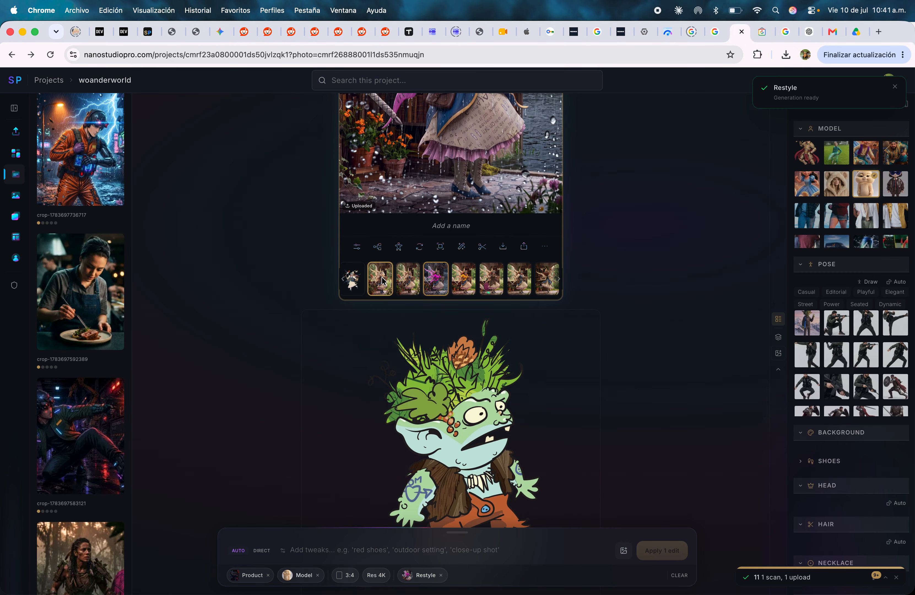
{"action": "scroll", "coordinate": [382, 280], "scroll_direction": "up", "scroll_amount": 8}
{"action": "scroll", "coordinate": [413, 328], "scroll_direction": "down", "scroll_amount": 2}
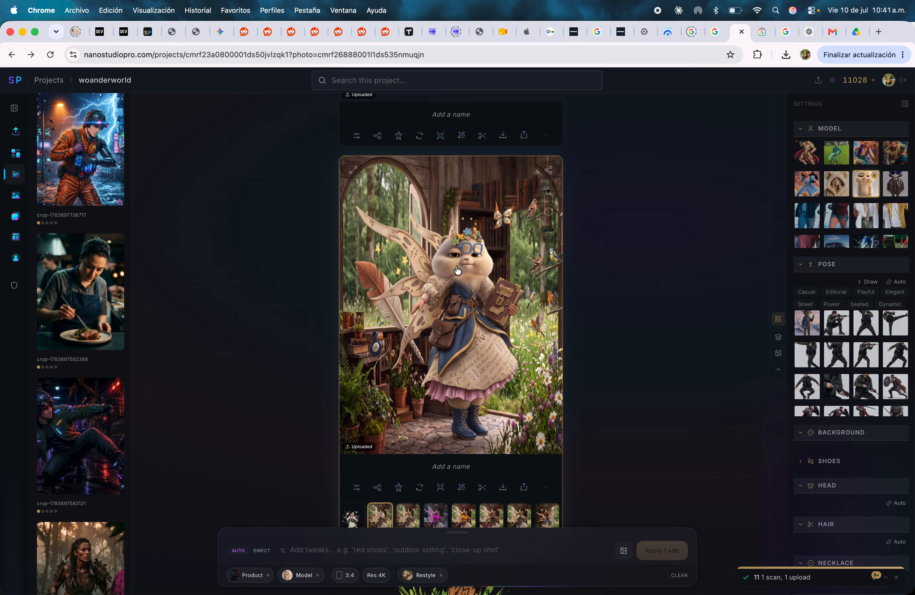
Step: Try to add the orange-jumpsuit subject to the forest fairy scene using Restyle's Add action, Blend integration and a stronger scene reaction
{"action": "scroll", "coordinate": [525, 263], "scroll_direction": "up", "scroll_amount": 15}
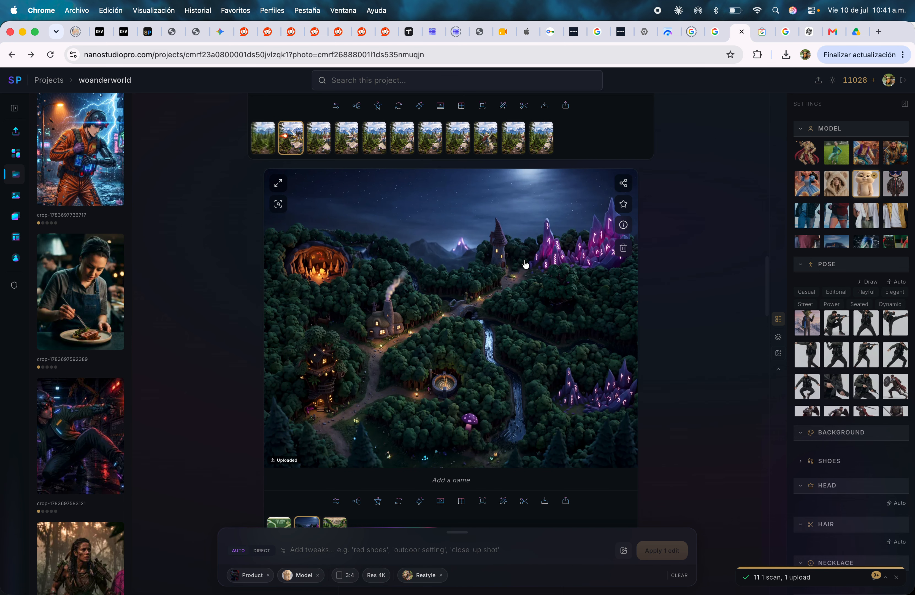
{"action": "scroll", "coordinate": [524, 264], "scroll_direction": "up", "scroll_amount": 10}
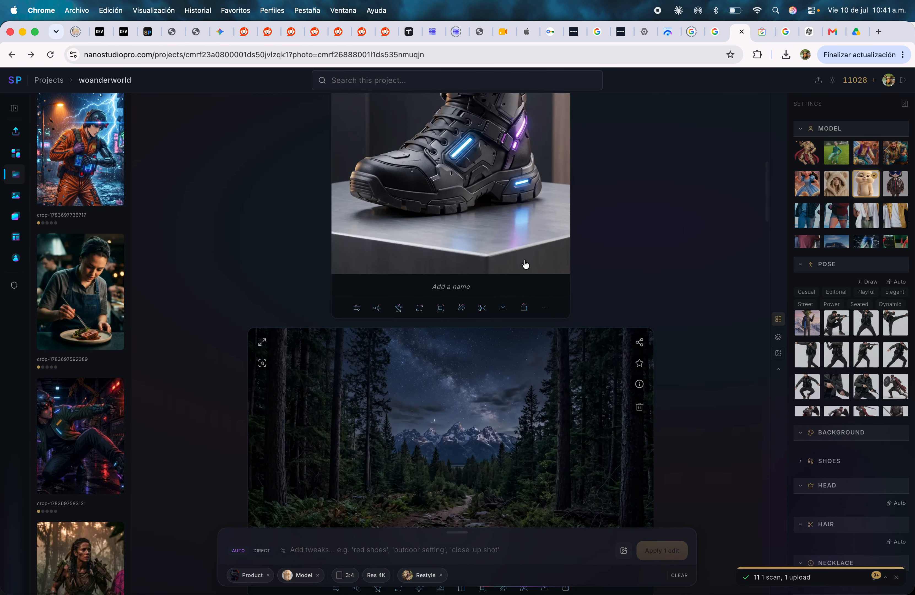
{"action": "scroll", "coordinate": [525, 263], "scroll_direction": "down", "scroll_amount": 4}
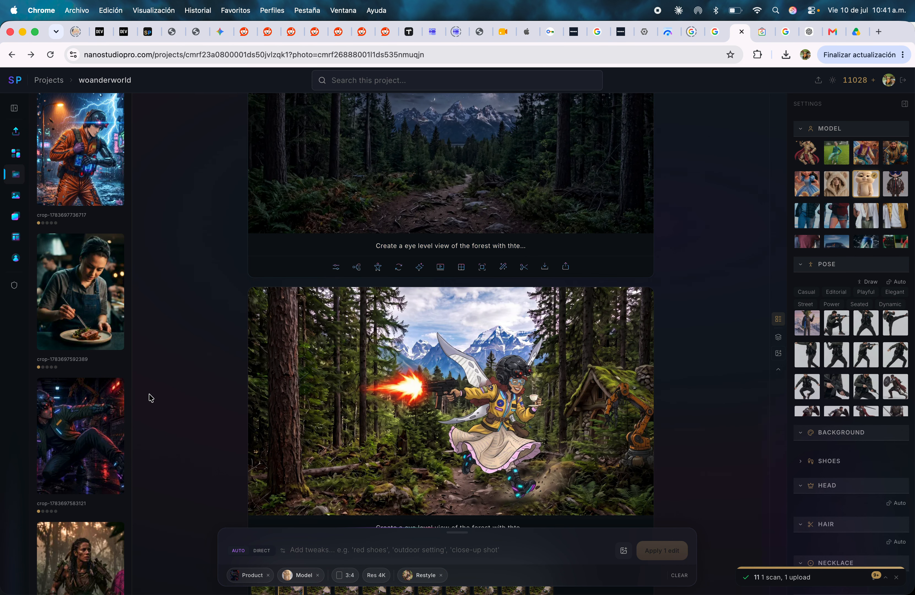
{"action": "left_click_drag", "start_coordinate": [76, 153], "coordinate": [392, 361]}
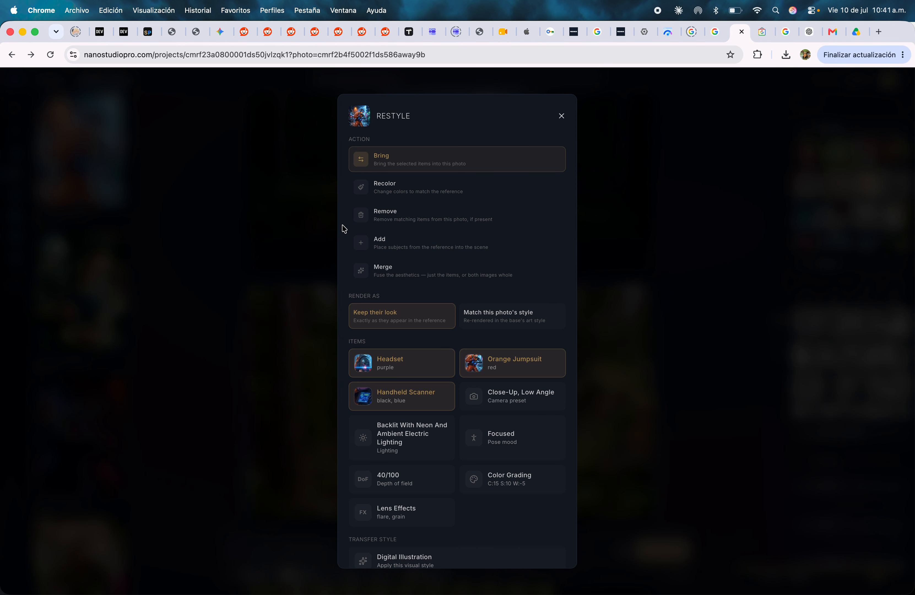
{"action": "left_click", "coordinate": [417, 274]}
{"action": "left_click", "coordinate": [399, 235]}
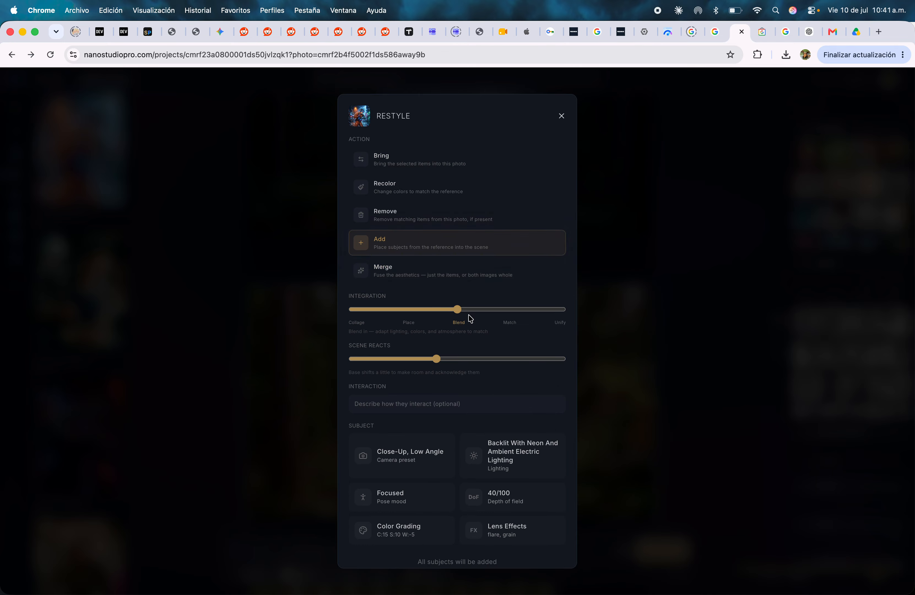
{"action": "left_click_drag", "start_coordinate": [450, 309], "coordinate": [465, 308]}
{"action": "left_click_drag", "start_coordinate": [438, 359], "coordinate": [485, 359]}
{"action": "scroll", "coordinate": [484, 525], "scroll_direction": "down", "scroll_amount": 2}
{"action": "left_click", "coordinate": [536, 548]}
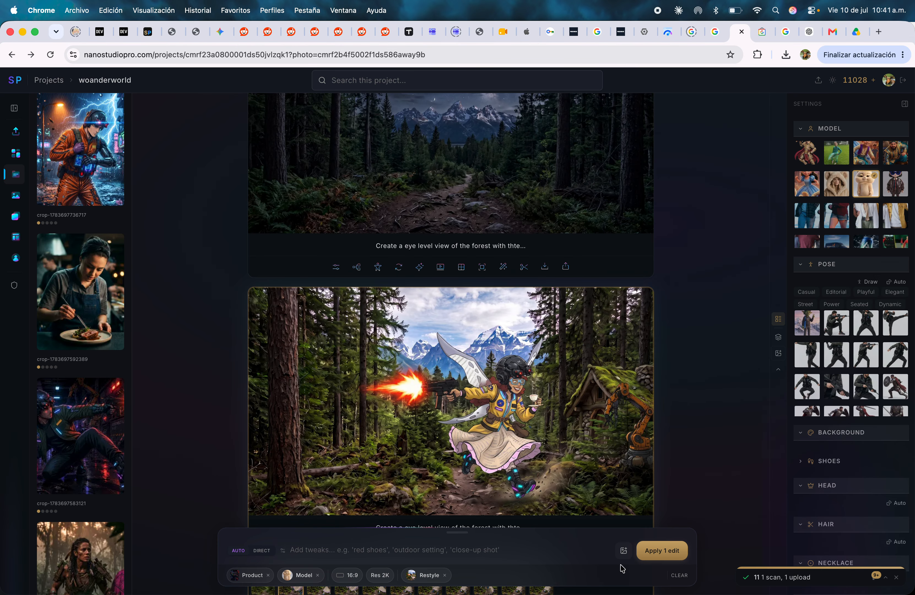
{"action": "left_click", "coordinate": [654, 557]}
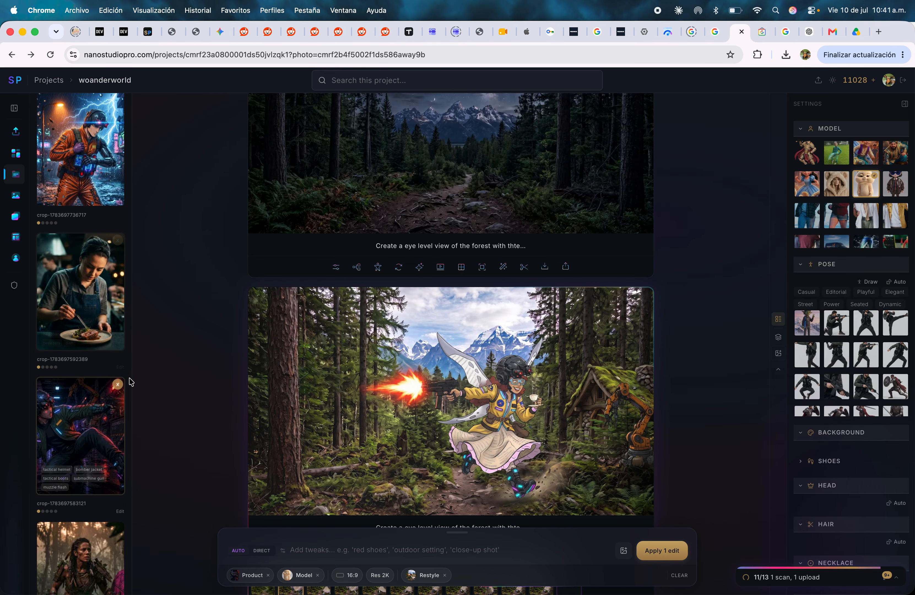
Step: Show the fairy variant wearing the yellow number 10 football jersey
{"action": "scroll", "coordinate": [345, 402], "scroll_direction": "down", "scroll_amount": 10}
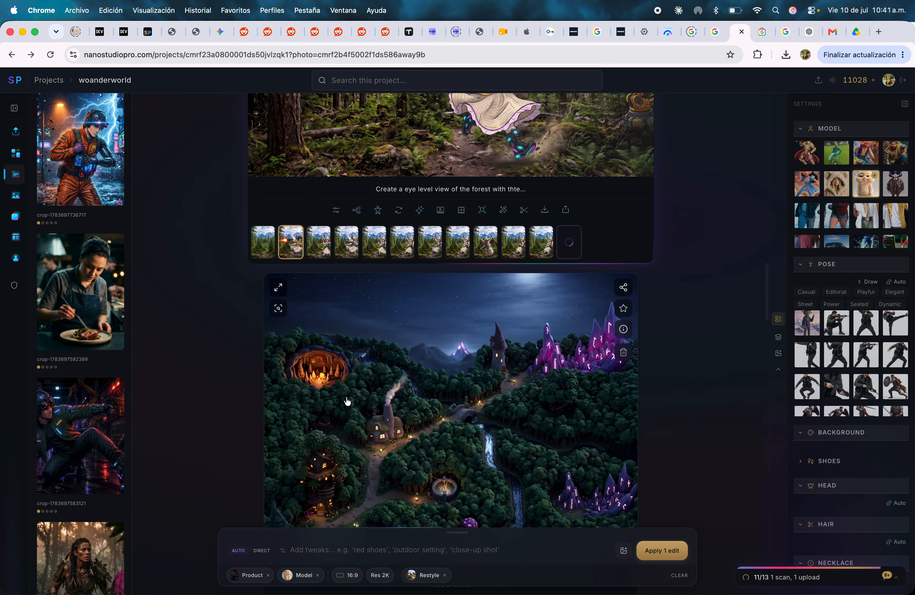
{"action": "scroll", "coordinate": [346, 402], "scroll_direction": "down", "scroll_amount": 10}
{"action": "scroll", "coordinate": [357, 375], "scroll_direction": "down", "scroll_amount": 7}
{"action": "left_click", "coordinate": [409, 449]}
{"action": "left_click", "coordinate": [435, 449]}
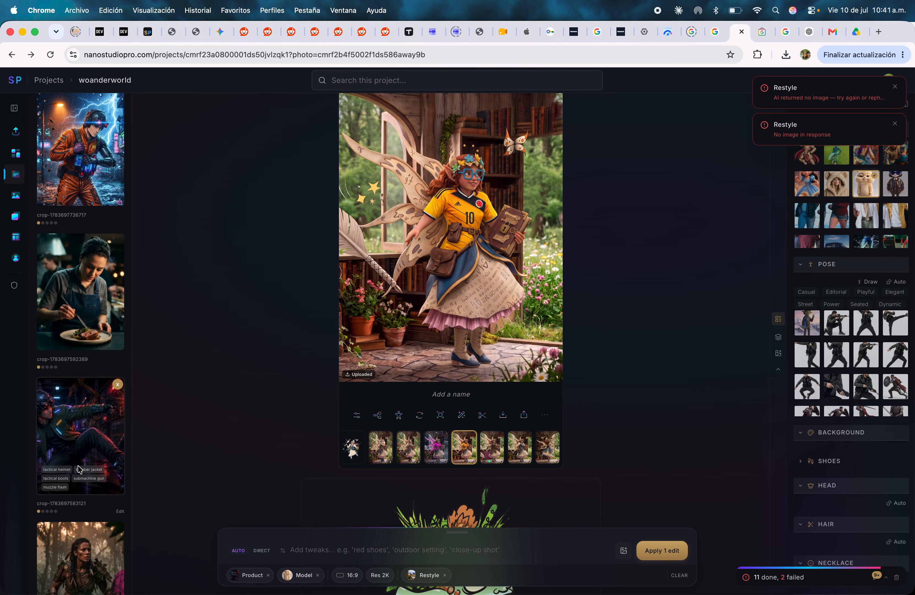
Step: Start a Restyle of the jersey fairy image with the wooden-armor warrior photo as reference, using the Add action
{"action": "left_click_drag", "start_coordinate": [81, 556], "coordinate": [411, 221]}
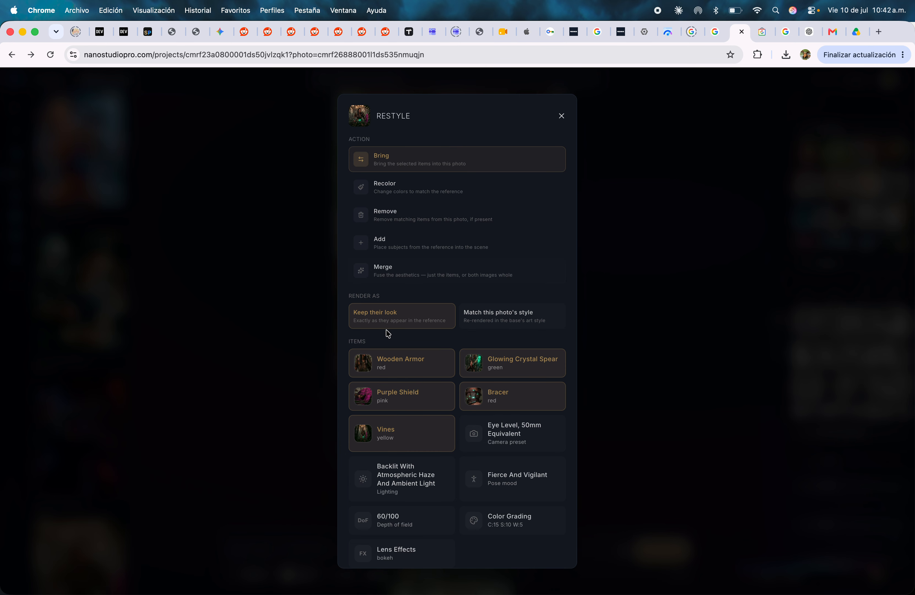
{"action": "left_click", "coordinate": [492, 320]}
{"action": "scroll", "coordinate": [506, 444], "scroll_direction": "down", "scroll_amount": 4}
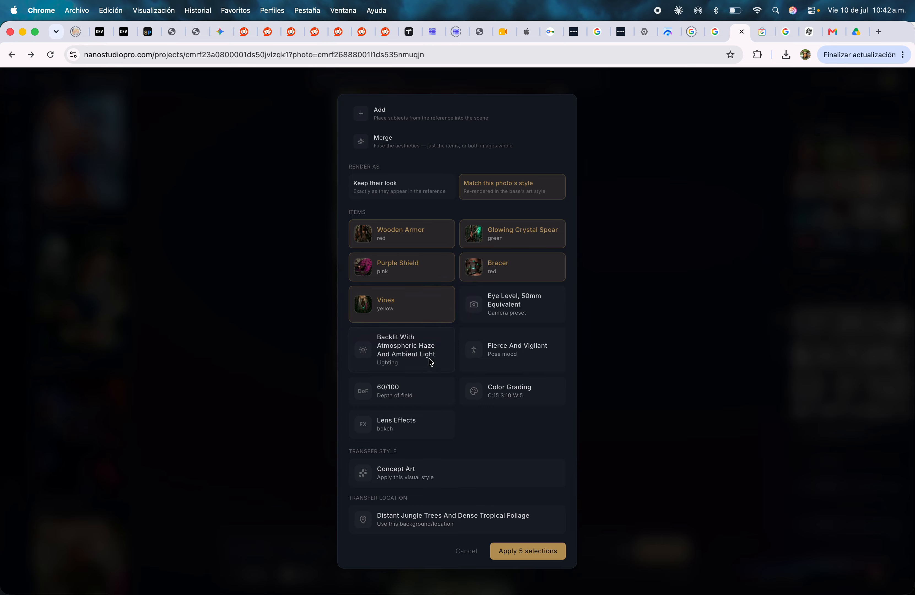
{"action": "scroll", "coordinate": [427, 358], "scroll_direction": "up", "scroll_amount": 4}
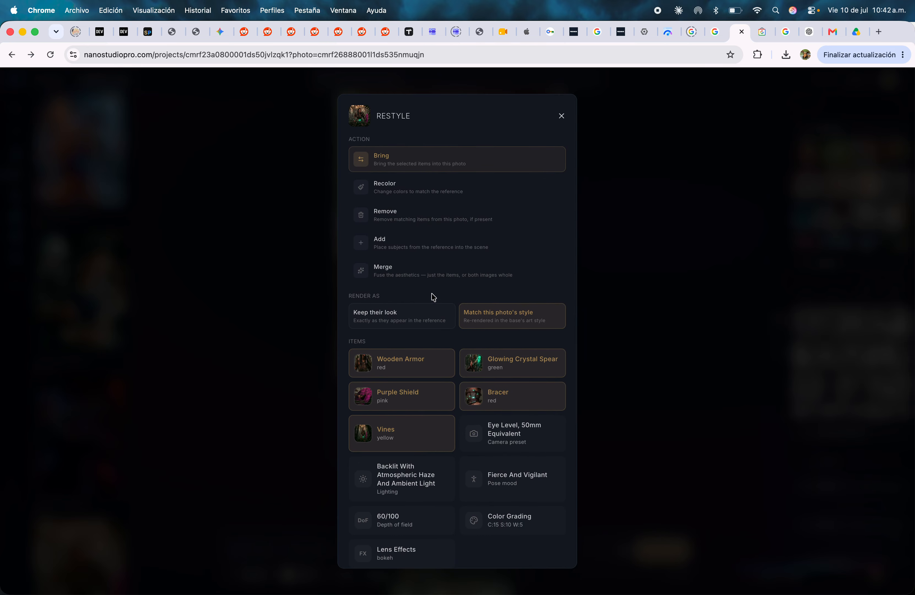
{"action": "left_click", "coordinate": [454, 247]}
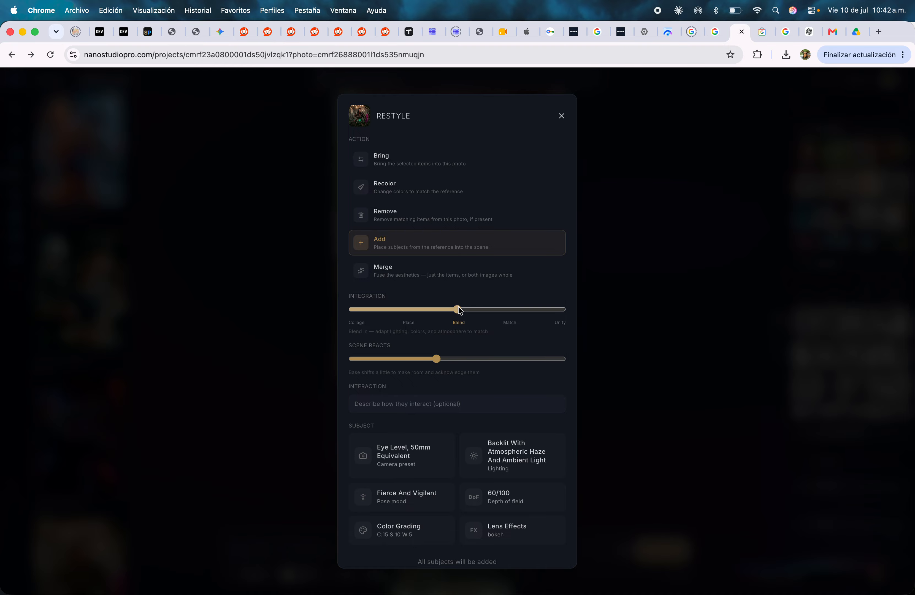
Step: Add the warrior to the fairy scene with Match integration, a stronger scene reaction and the interaction "fighting", and apply the edit
{"action": "left_click_drag", "start_coordinate": [458, 309], "coordinate": [520, 310]}
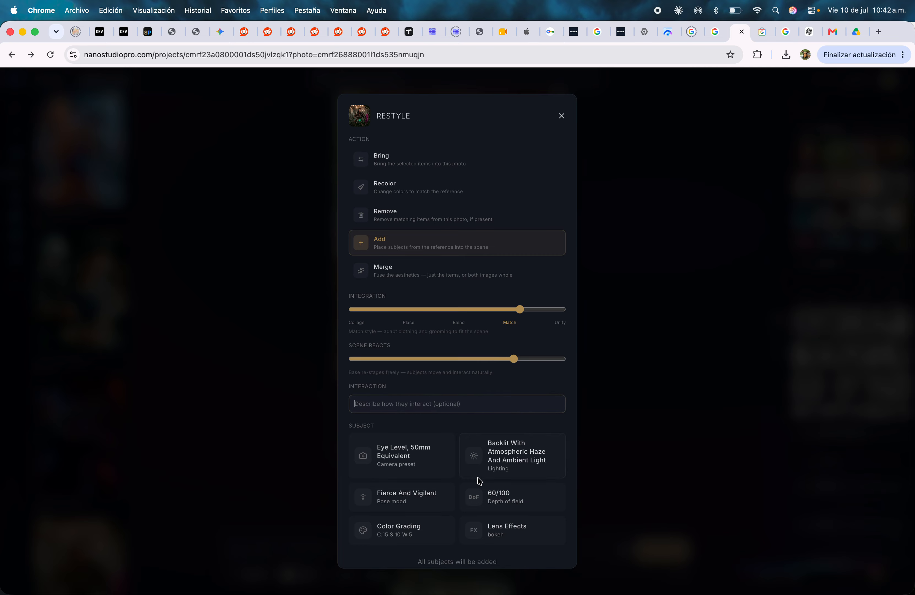
{"action": "scroll", "coordinate": [479, 481], "scroll_direction": "down", "scroll_amount": 1}
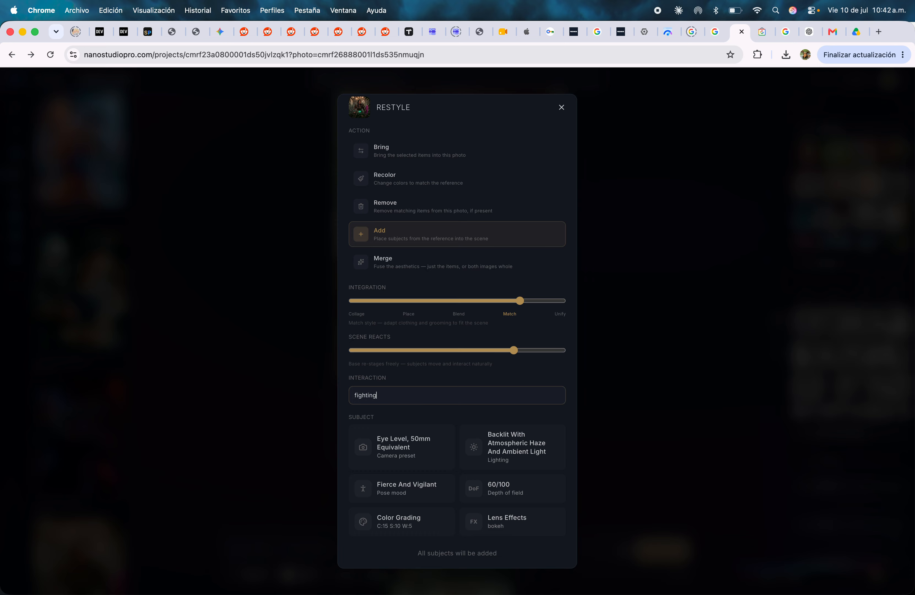
{"action": "scroll", "coordinate": [523, 482], "scroll_direction": "down", "scroll_amount": 2}
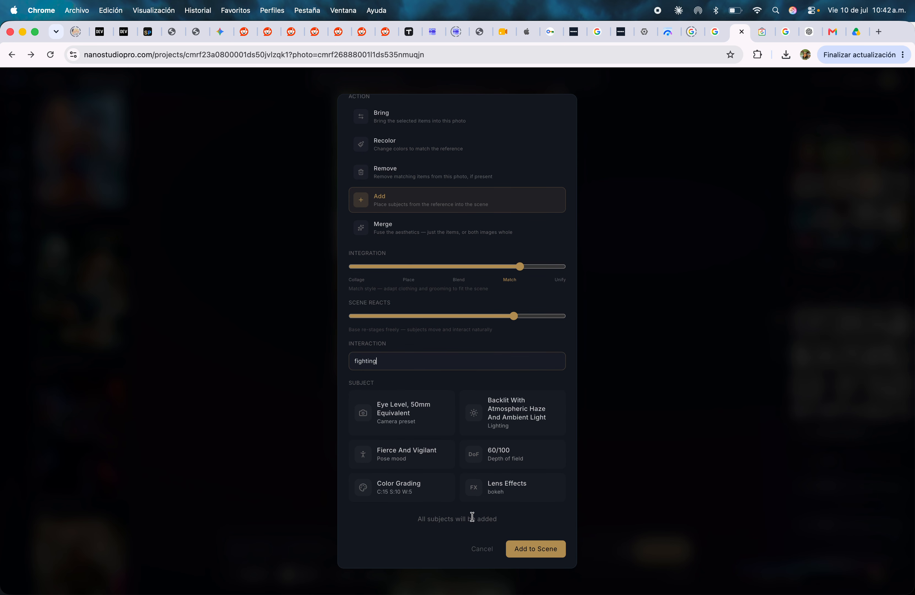
{"action": "left_click", "coordinate": [542, 553]}
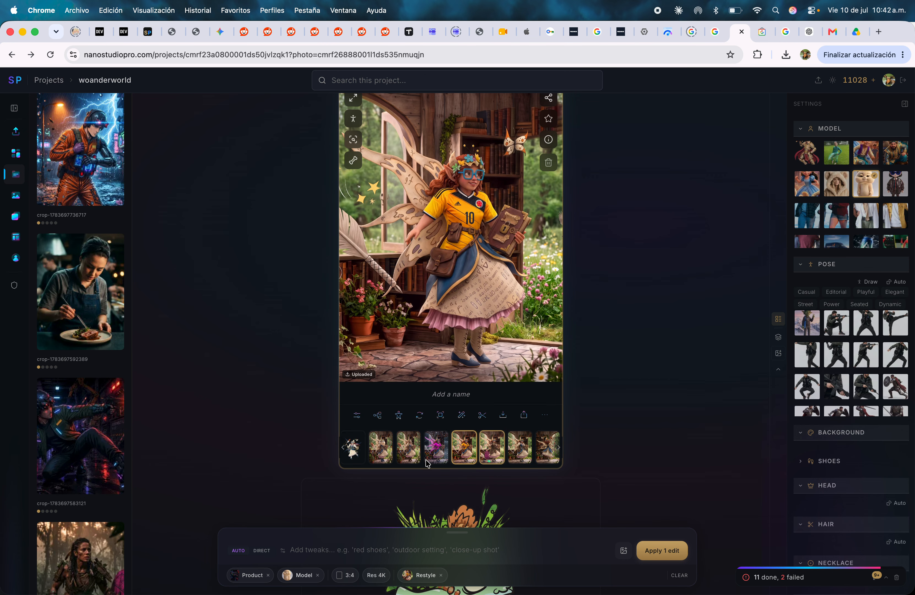
{"action": "left_click", "coordinate": [668, 553]}
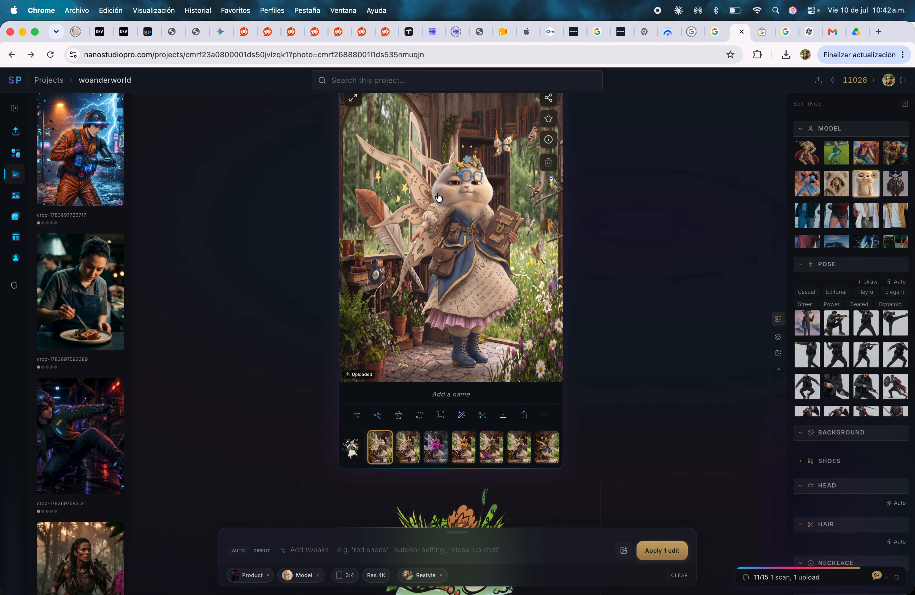
Step: Compare the rainy neon-city, daylight and starry-night variants of the goblin leaping over the stone bridge
{"action": "scroll", "coordinate": [438, 232], "scroll_direction": "up", "scroll_amount": 15}
{"action": "scroll", "coordinate": [438, 197], "scroll_direction": "down", "scroll_amount": 20}
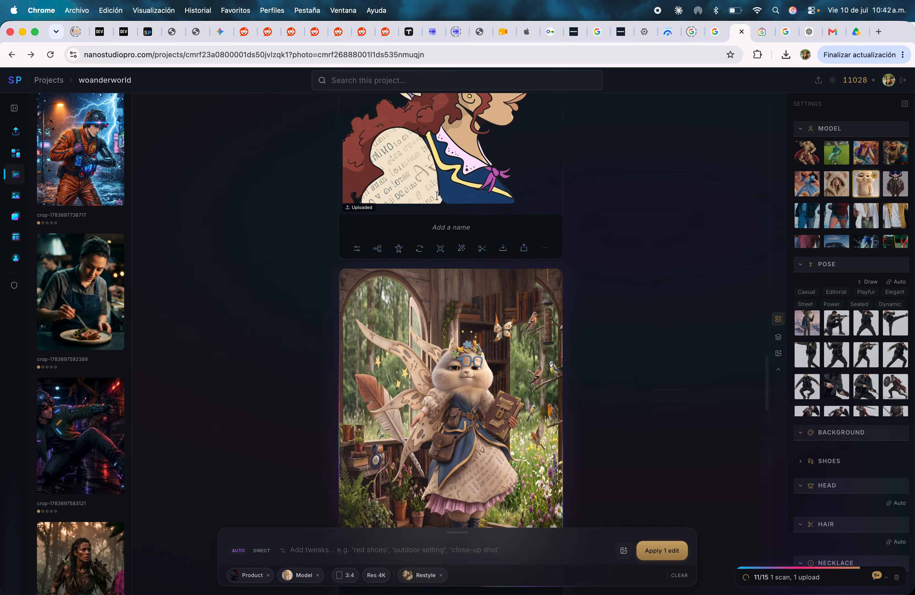
{"action": "scroll", "coordinate": [414, 455], "scroll_direction": "down", "scroll_amount": 15}
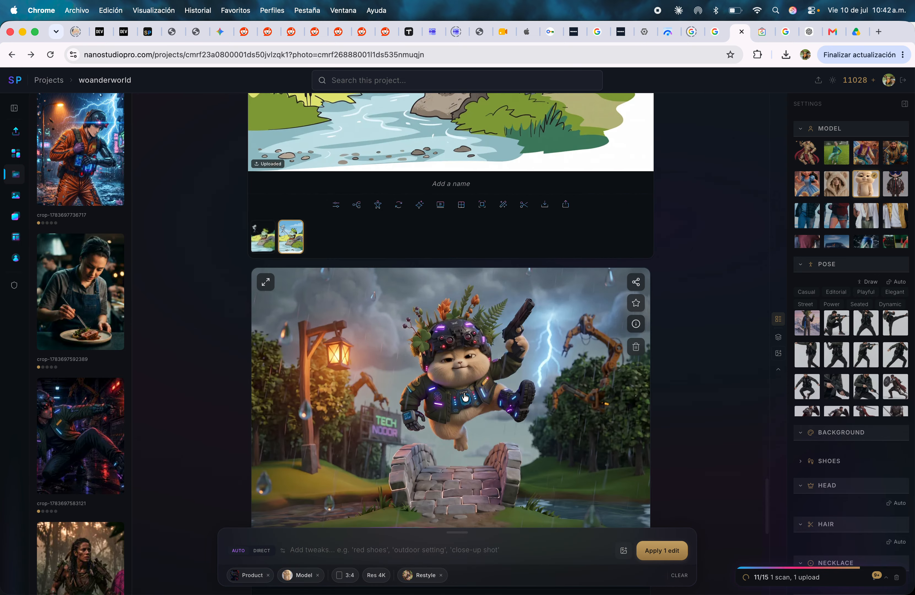
{"action": "scroll", "coordinate": [414, 455], "scroll_direction": "up", "scroll_amount": 5}
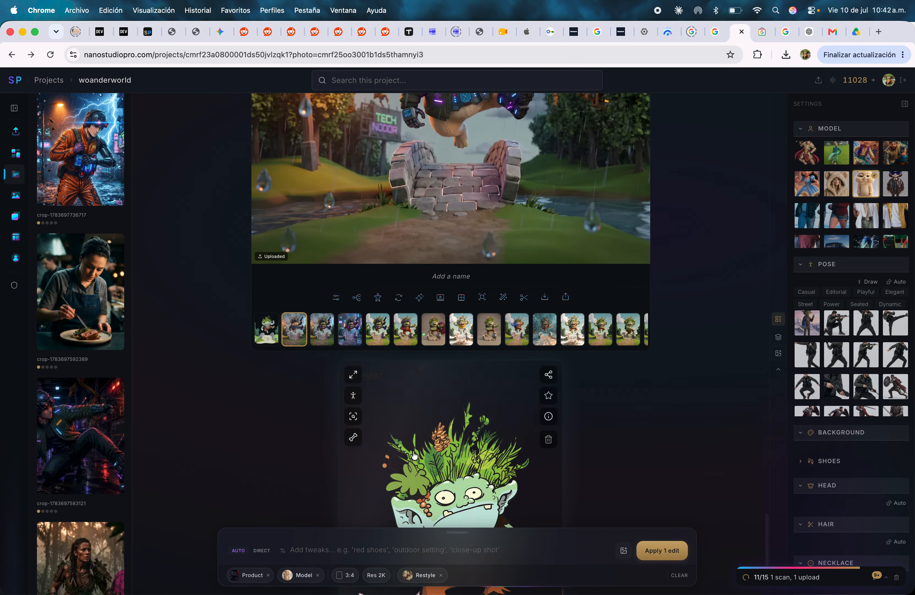
{"action": "scroll", "coordinate": [547, 442], "scroll_direction": "down", "scroll_amount": 10}
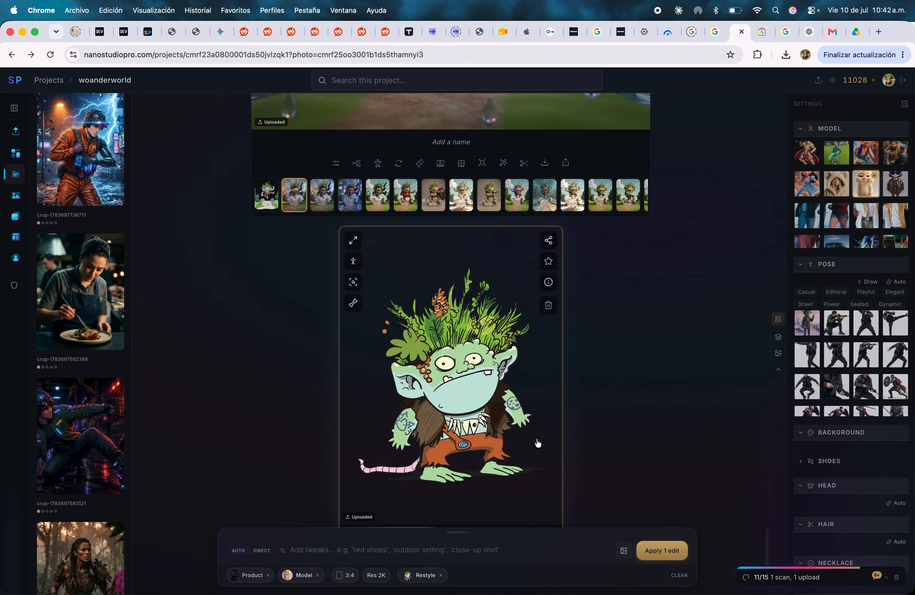
{"action": "scroll", "coordinate": [443, 360], "scroll_direction": "up", "scroll_amount": 6}
{"action": "left_click", "coordinate": [354, 343]}
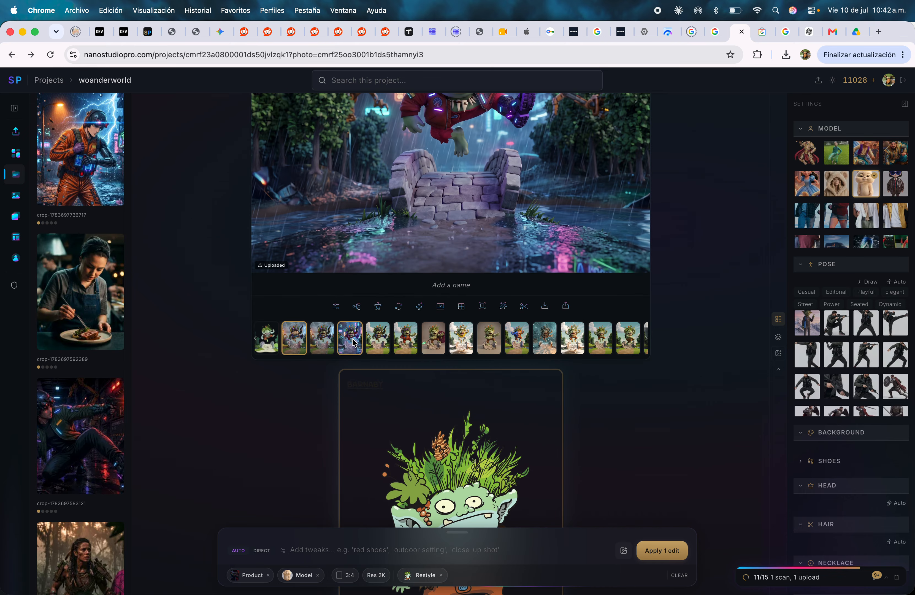
{"action": "scroll", "coordinate": [353, 342], "scroll_direction": "up", "scroll_amount": 3}
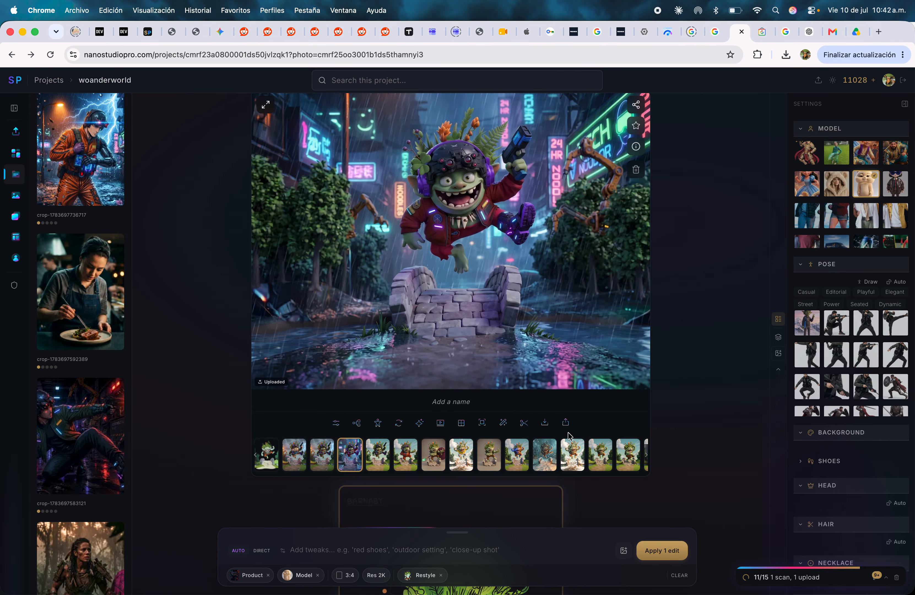
{"action": "scroll", "coordinate": [632, 451], "scroll_direction": "right", "scroll_amount": 2}
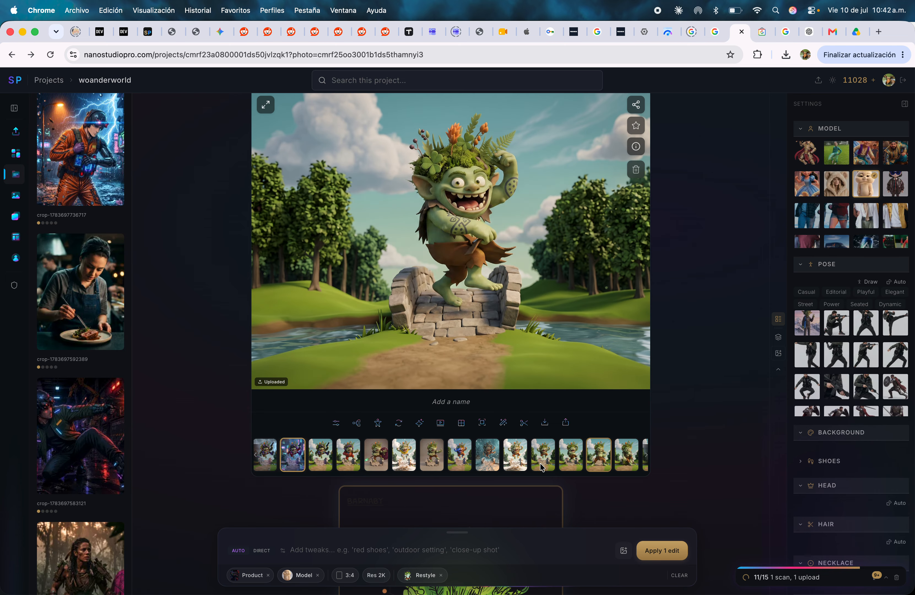
{"action": "scroll", "coordinate": [632, 451], "scroll_direction": "right", "scroll_amount": 4}
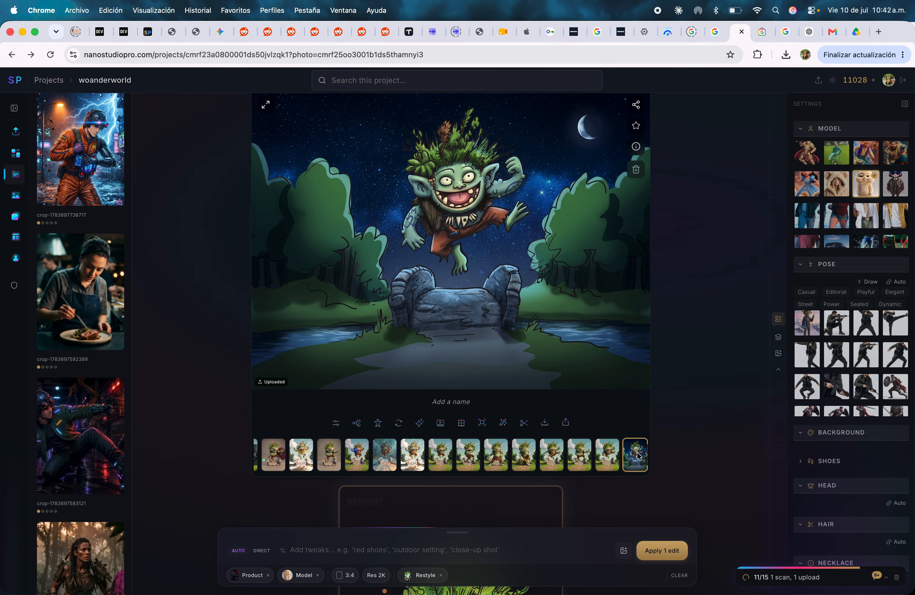
Step: Return to the daylight forest scene and compare its illustrated fairy variants
{"action": "scroll", "coordinate": [416, 199], "scroll_direction": "down", "scroll_amount": 5}
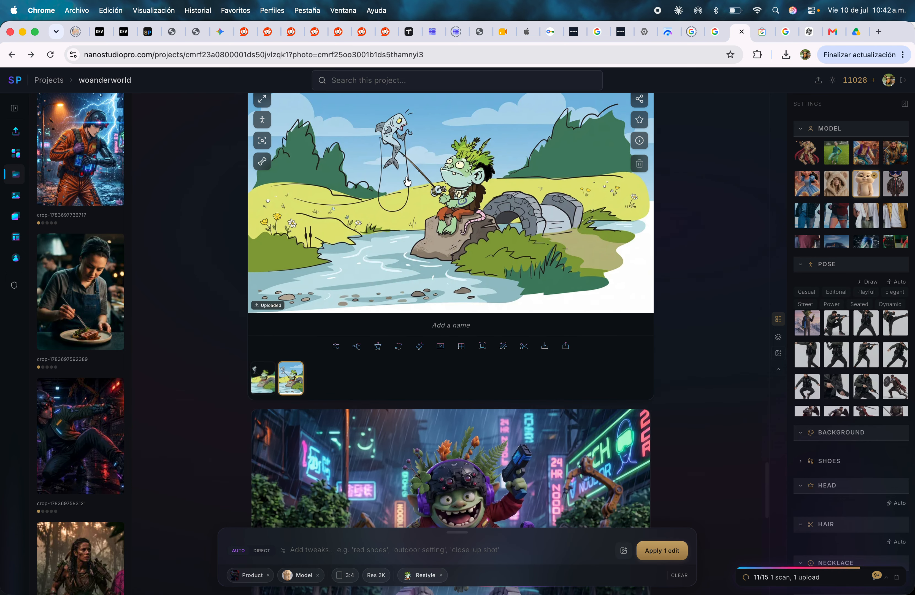
{"action": "scroll", "coordinate": [407, 180], "scroll_direction": "up", "scroll_amount": 10}
{"action": "scroll", "coordinate": [406, 186], "scroll_direction": "up", "scroll_amount": 4}
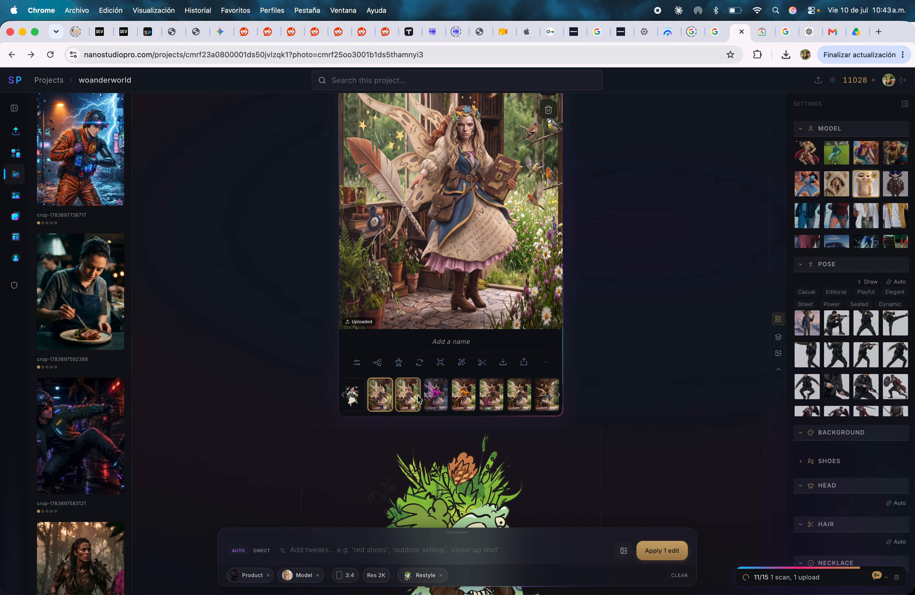
{"action": "scroll", "coordinate": [448, 259], "scroll_direction": "up", "scroll_amount": 20}
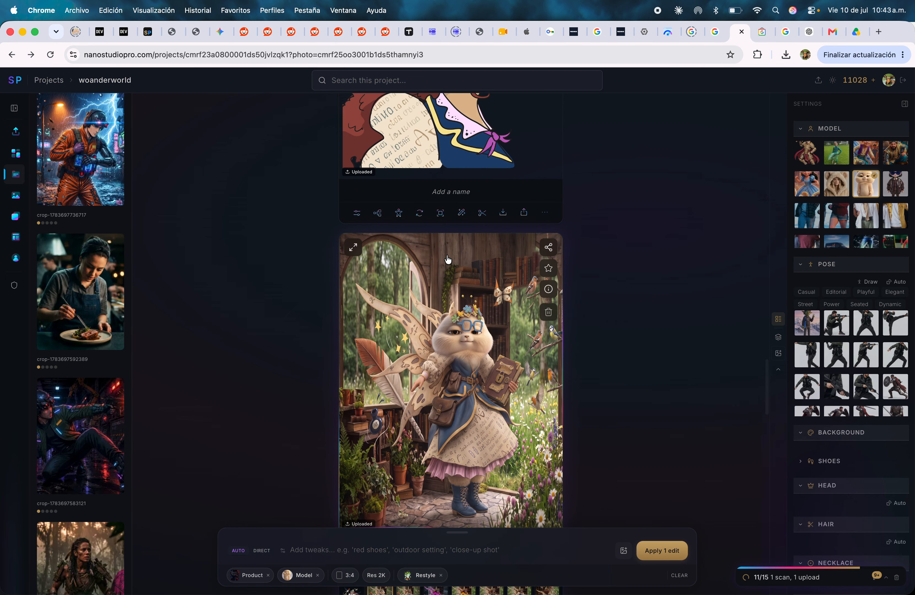
{"action": "scroll", "coordinate": [447, 259], "scroll_direction": "up", "scroll_amount": 7}
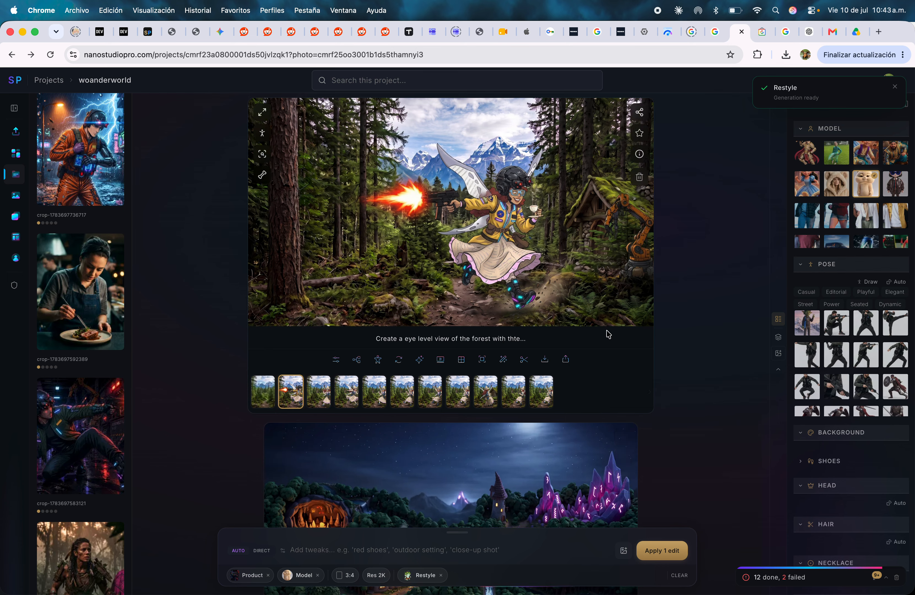
{"action": "left_click", "coordinate": [315, 396]}
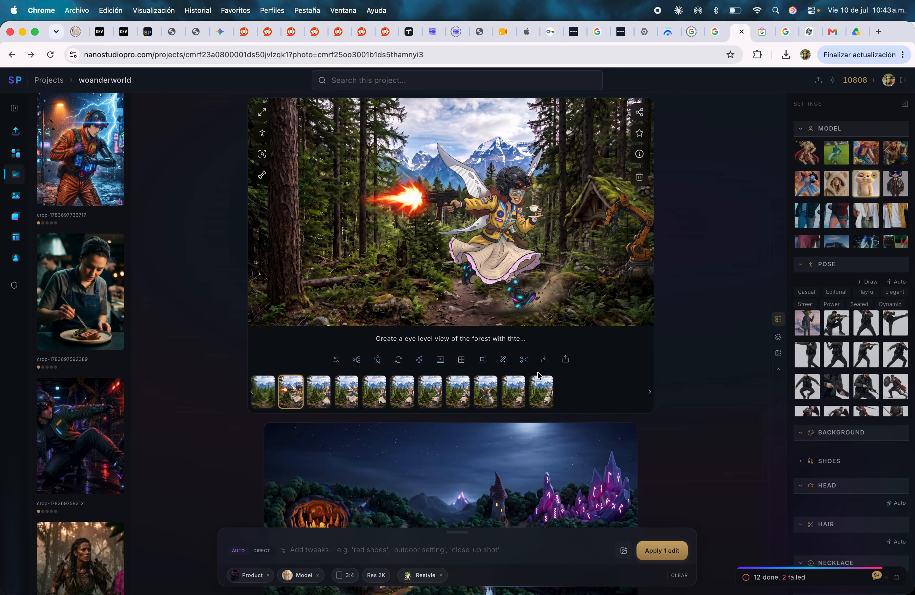
{"action": "left_click", "coordinate": [414, 392]}
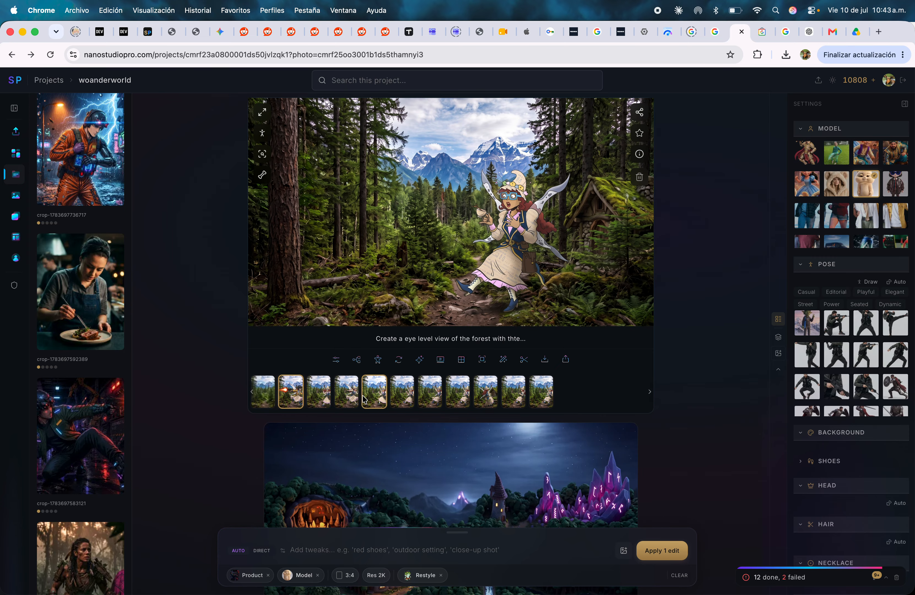
{"action": "left_click", "coordinate": [286, 394]}
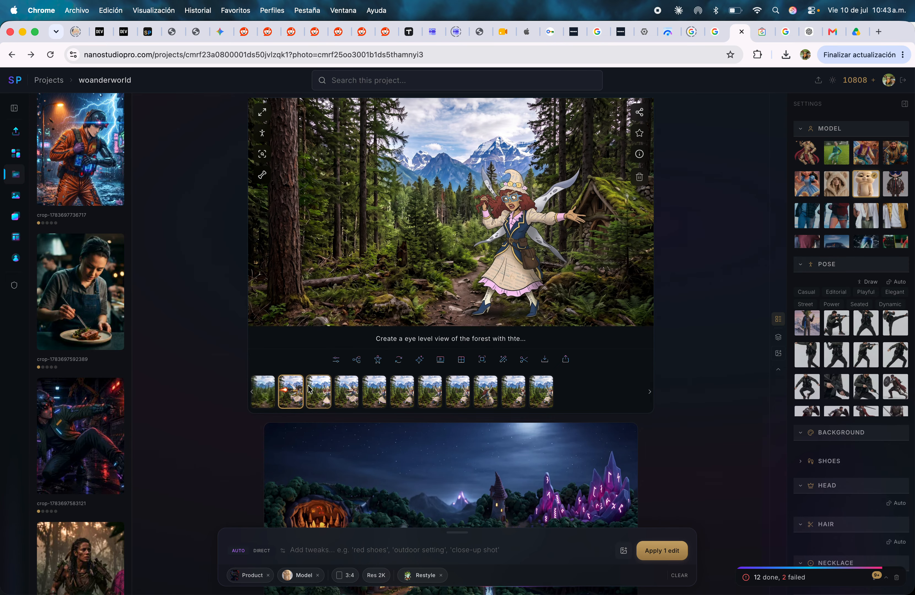
Step: Clear all pending edits and select the forest scene with the gun-firing fairy for editing
{"action": "scroll", "coordinate": [412, 329], "scroll_direction": "up", "scroll_amount": 9}
{"action": "scroll", "coordinate": [411, 329], "scroll_direction": "up", "scroll_amount": 15}
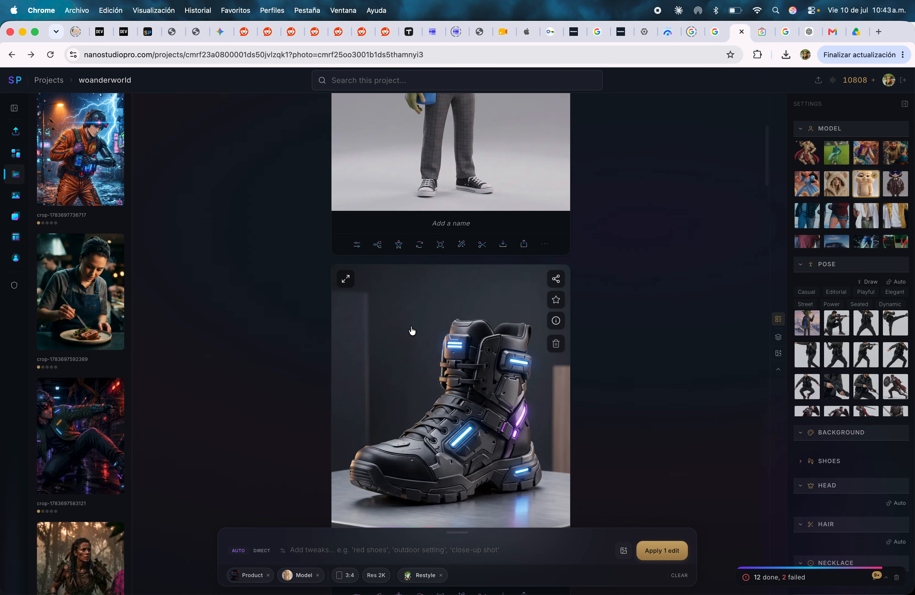
{"action": "scroll", "coordinate": [411, 329], "scroll_direction": "down", "scroll_amount": 20}
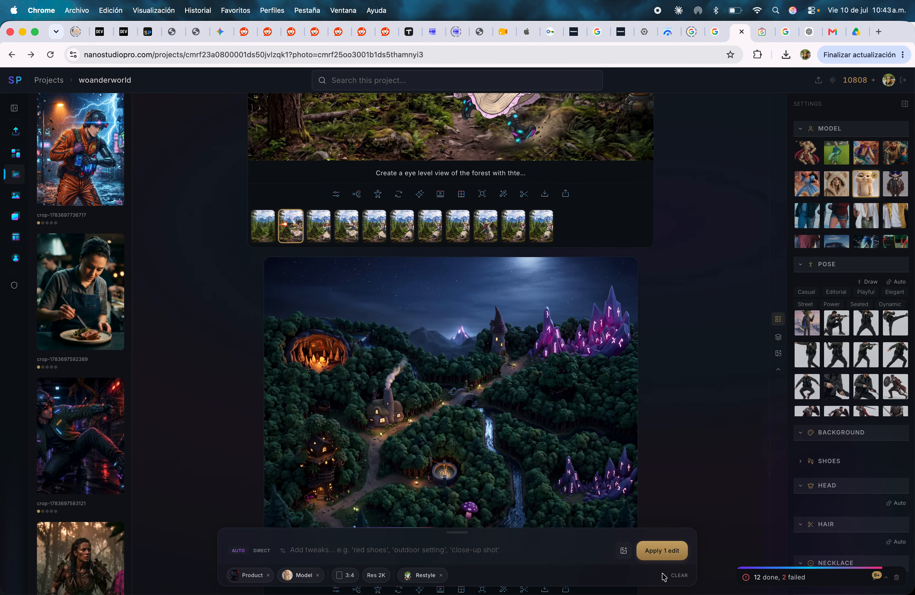
{"action": "left_click", "coordinate": [675, 576]}
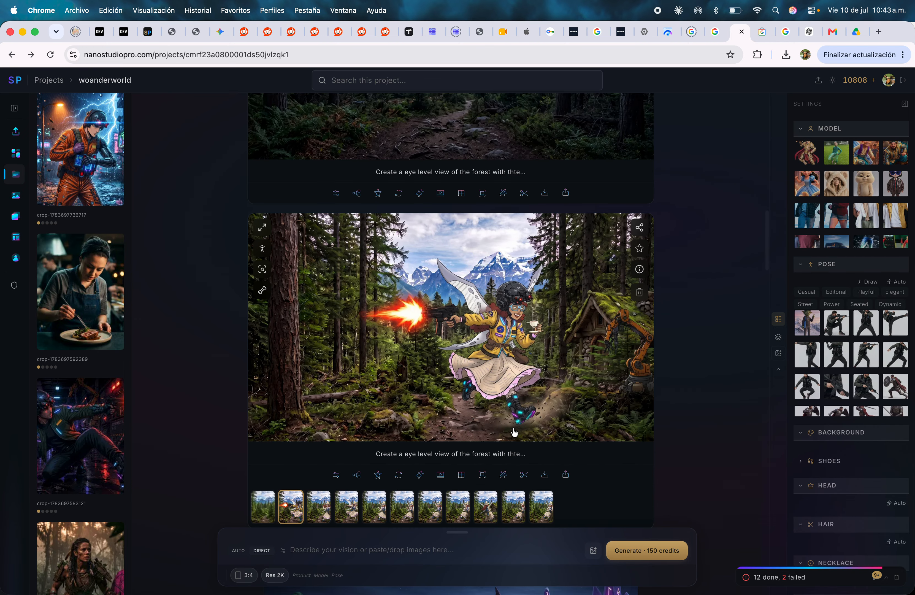
{"action": "left_click", "coordinate": [446, 348]}
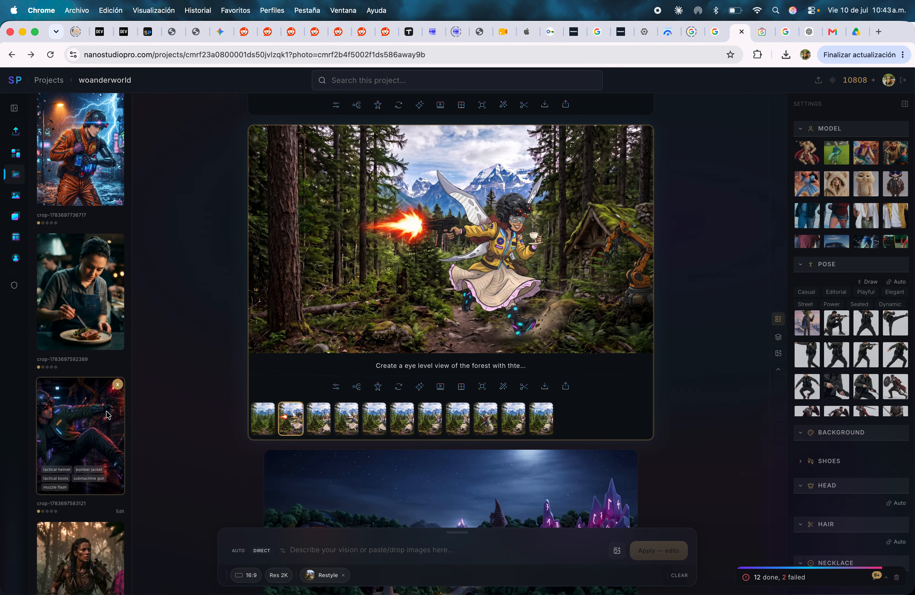
Step: Add the orange-jumpsuit subject to the forest fairy scene using Restyle's Add action with Blend integration and the default scene reaction
{"action": "left_click_drag", "start_coordinate": [67, 162], "coordinate": [350, 207]}
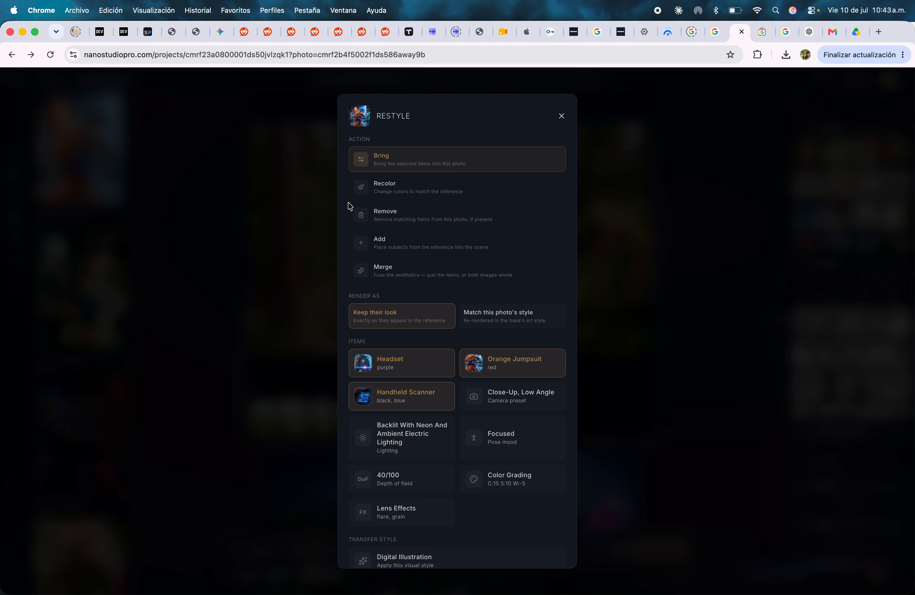
{"action": "left_click", "coordinate": [405, 278]}
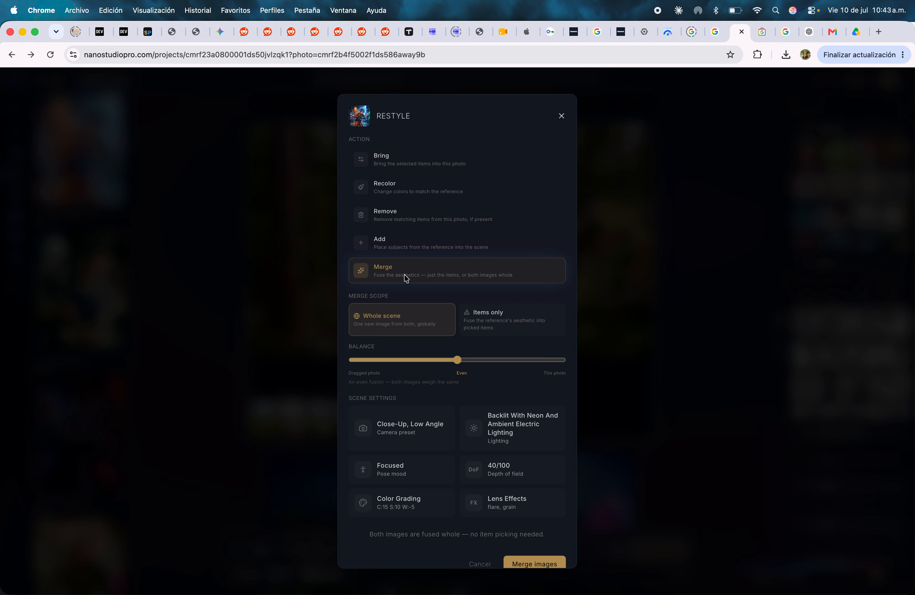
{"action": "left_click", "coordinate": [406, 243]}
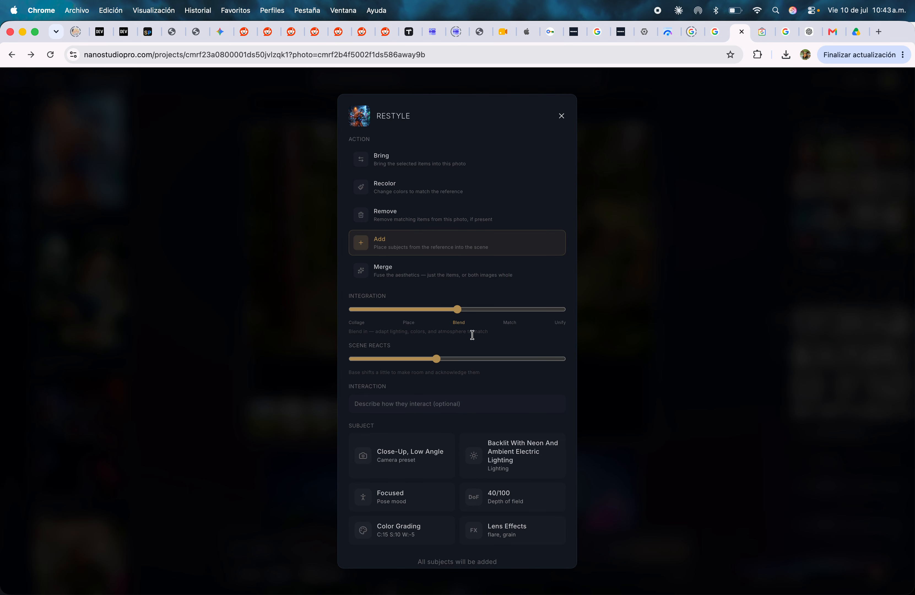
{"action": "scroll", "coordinate": [491, 502], "scroll_direction": "down", "scroll_amount": 3}
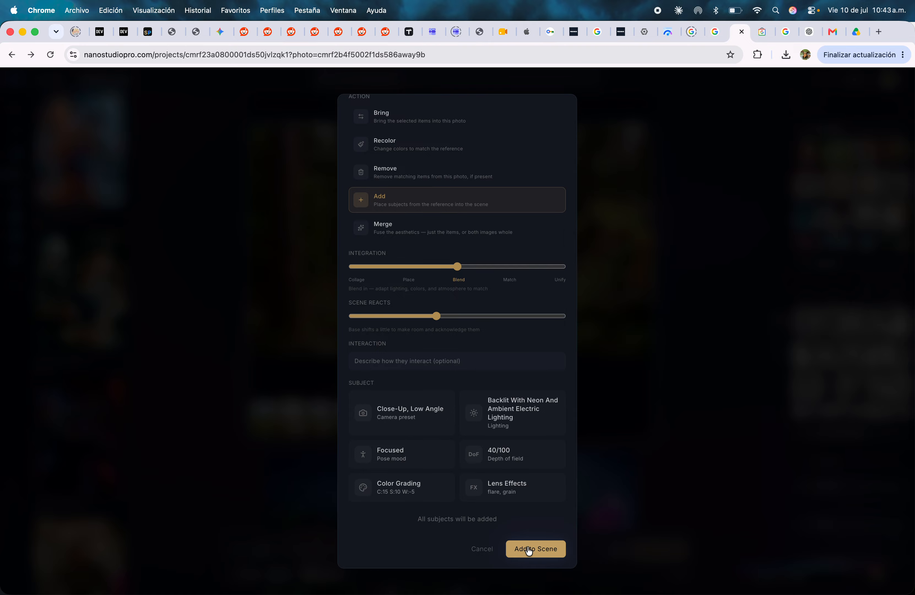
{"action": "left_click", "coordinate": [529, 550]}
{"action": "left_click", "coordinate": [674, 562]}
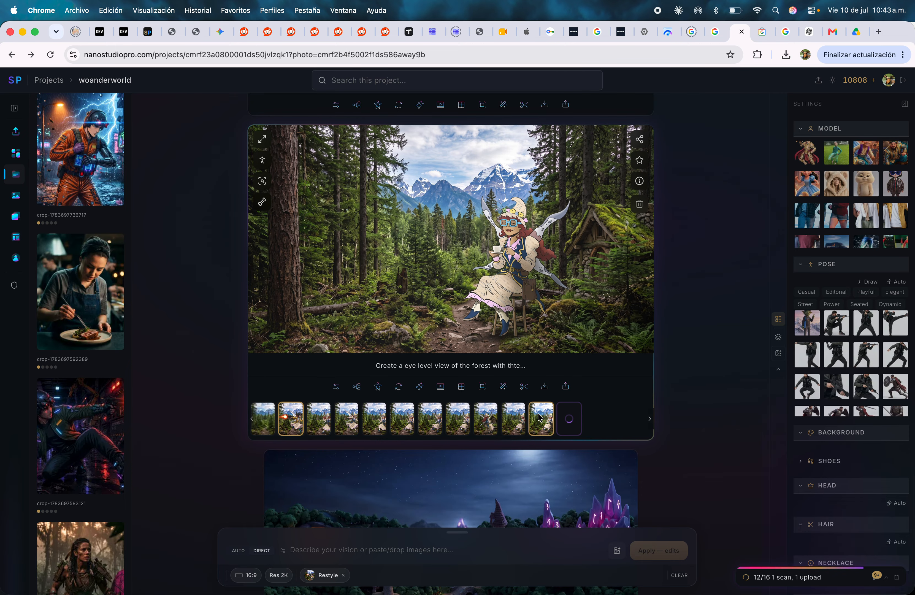
Step: Browse the project gallery and compare the storybook fairy character's variants, including the cat in the yellow football jersey with a shield-bearing warrior
{"action": "scroll", "coordinate": [473, 247], "scroll_direction": "up", "scroll_amount": 5}
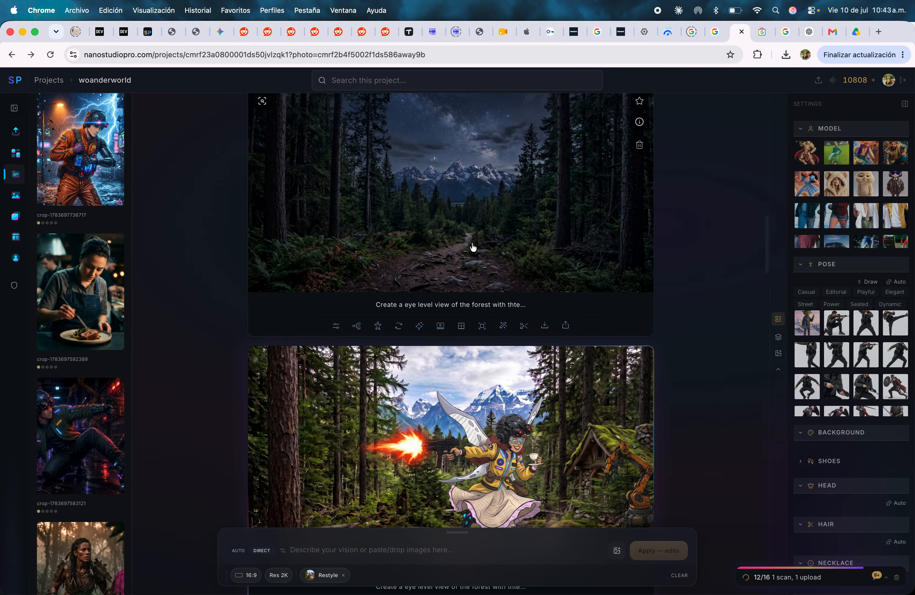
{"action": "scroll", "coordinate": [473, 247], "scroll_direction": "down", "scroll_amount": 8}
{"action": "scroll", "coordinate": [472, 247], "scroll_direction": "down", "scroll_amount": 10}
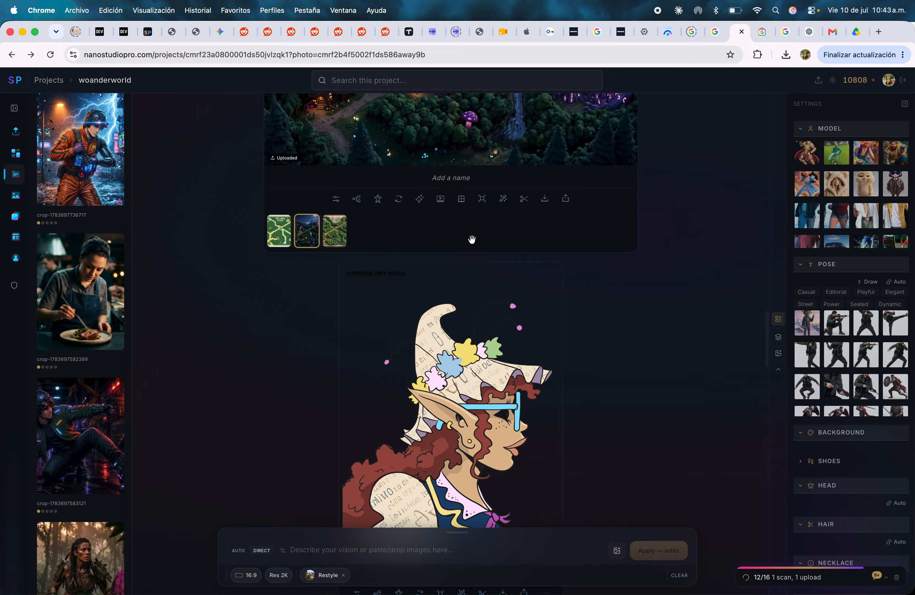
{"action": "scroll", "coordinate": [467, 390], "scroll_direction": "down", "scroll_amount": 5}
{"action": "scroll", "coordinate": [466, 391], "scroll_direction": "down", "scroll_amount": 5}
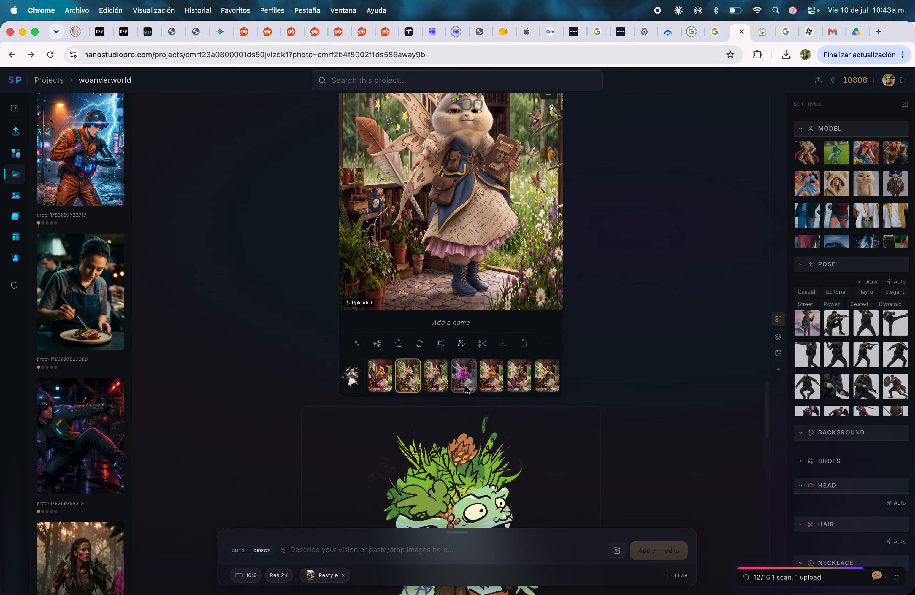
{"action": "scroll", "coordinate": [373, 385], "scroll_direction": "up", "scroll_amount": 4}
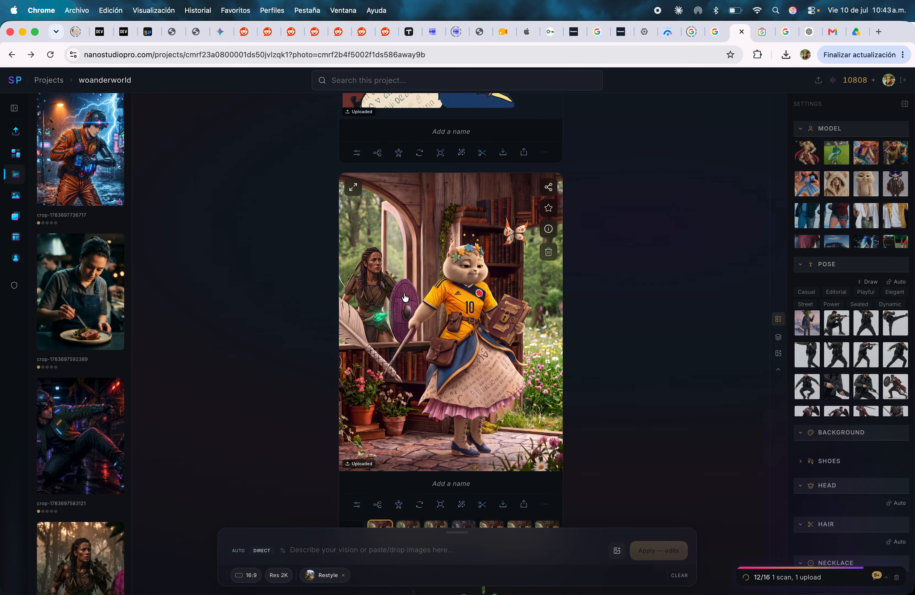
{"action": "scroll", "coordinate": [408, 459], "scroll_direction": "down", "scroll_amount": 11}
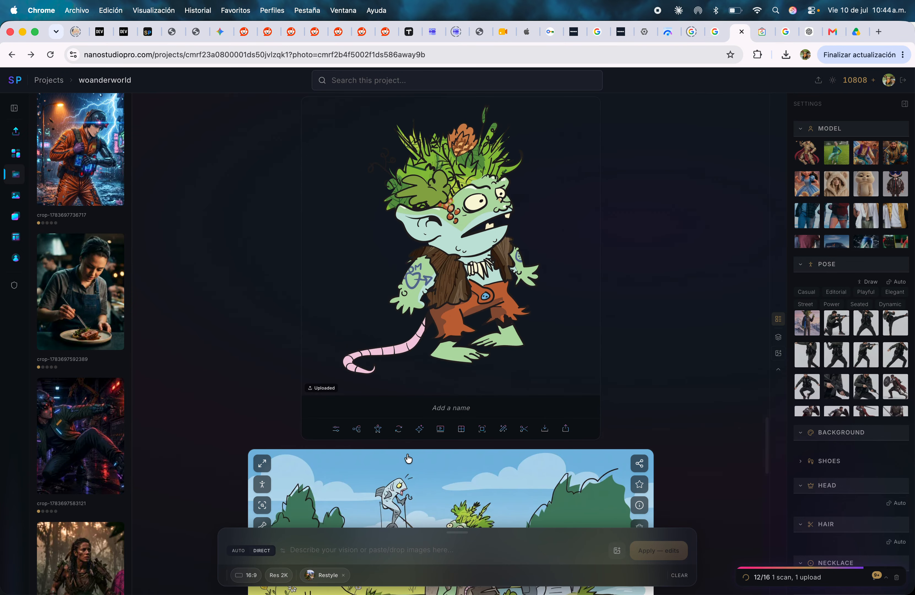
{"action": "scroll", "coordinate": [407, 455], "scroll_direction": "up", "scroll_amount": 10}
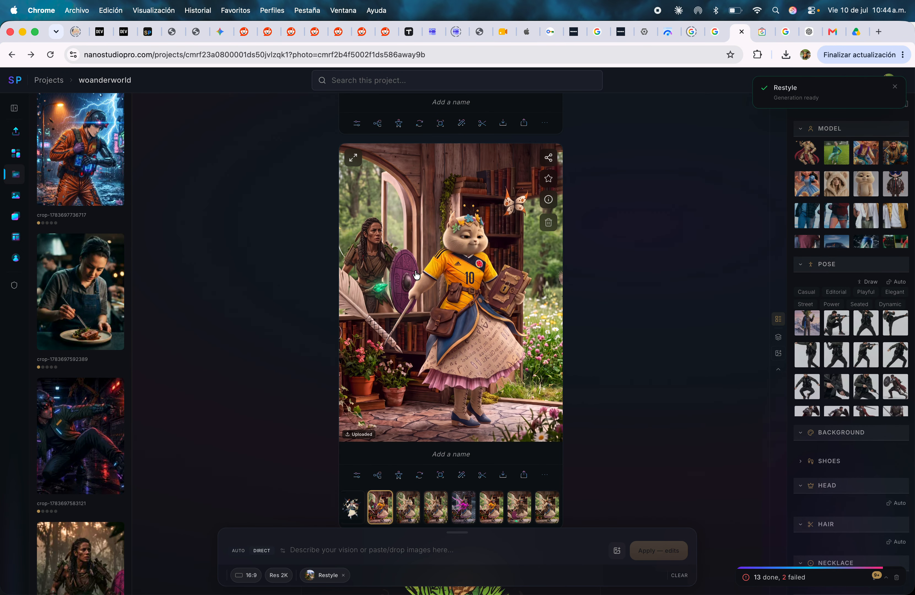
Step: Compare the stone-bridge scene's variants, from the neon city and snowy football-kit goblin to the gun-wielding cat in the storm
{"action": "scroll", "coordinate": [505, 349], "scroll_direction": "down", "scroll_amount": 20}
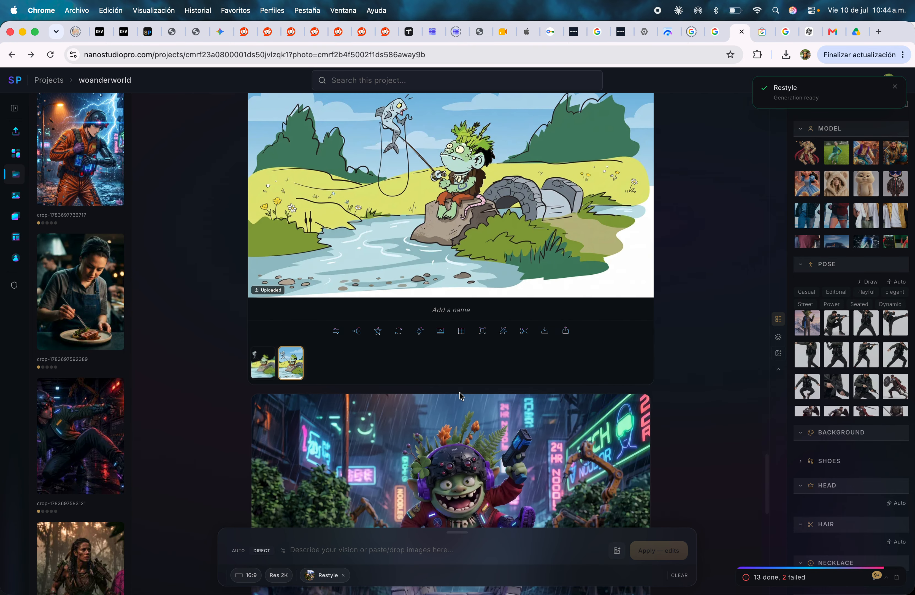
{"action": "scroll", "coordinate": [460, 397], "scroll_direction": "down", "scroll_amount": 4}
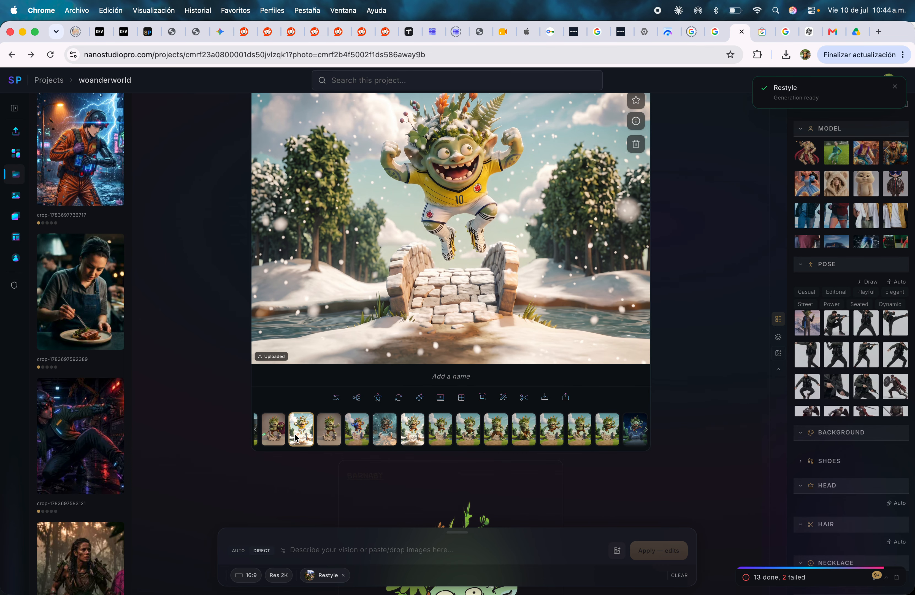
{"action": "scroll", "coordinate": [297, 439], "scroll_direction": "left", "scroll_amount": 4}
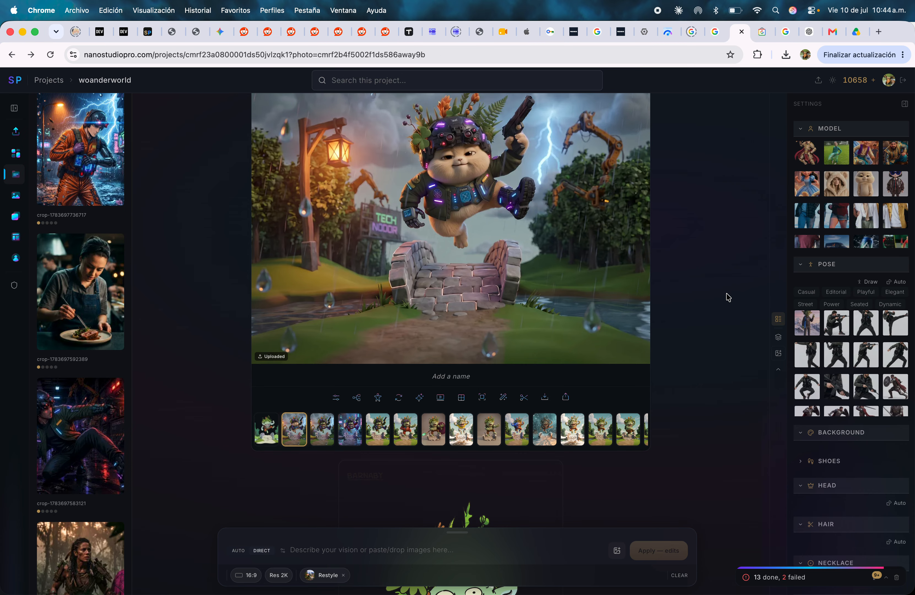
{"action": "scroll", "coordinate": [727, 297], "scroll_direction": "up", "scroll_amount": 4}
{"action": "scroll", "coordinate": [726, 297], "scroll_direction": "down", "scroll_amount": 11}
{"action": "scroll", "coordinate": [725, 297], "scroll_direction": "up", "scroll_amount": 6}
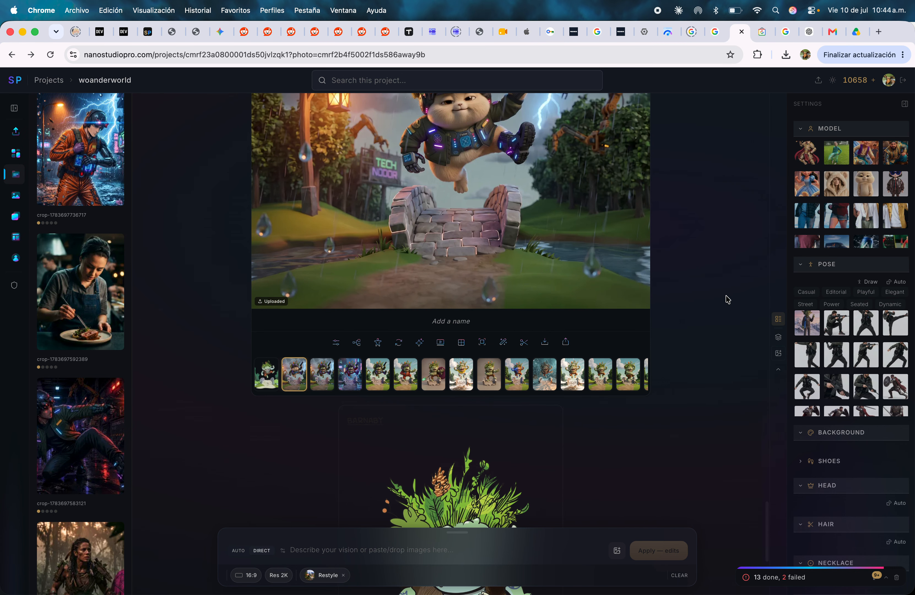
Step: Return to the daylight forest scene and show the variant with the orange-jumpsuit subject beside the gun-firing fairy
{"action": "scroll", "coordinate": [704, 275], "scroll_direction": "up", "scroll_amount": 10}
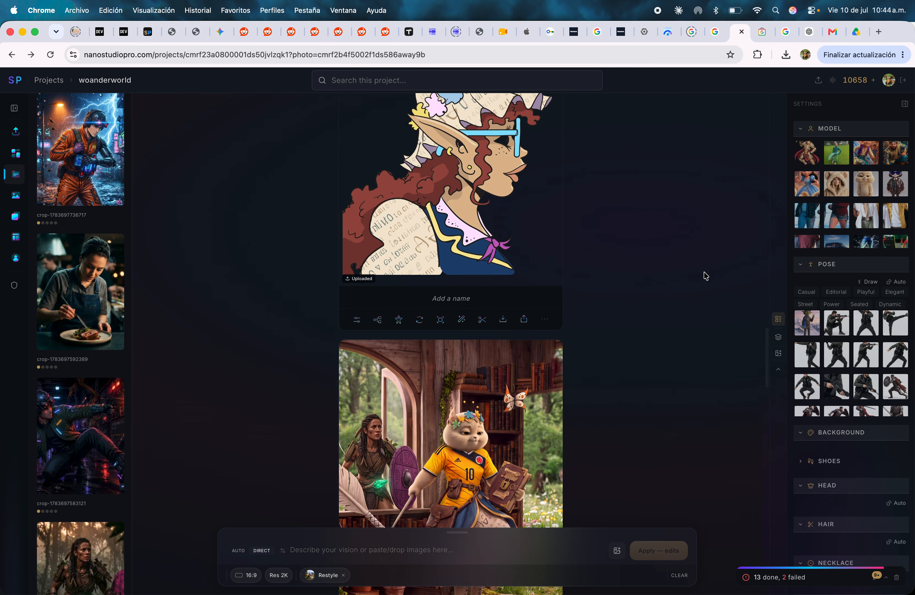
{"action": "scroll", "coordinate": [704, 275], "scroll_direction": "up", "scroll_amount": 9}
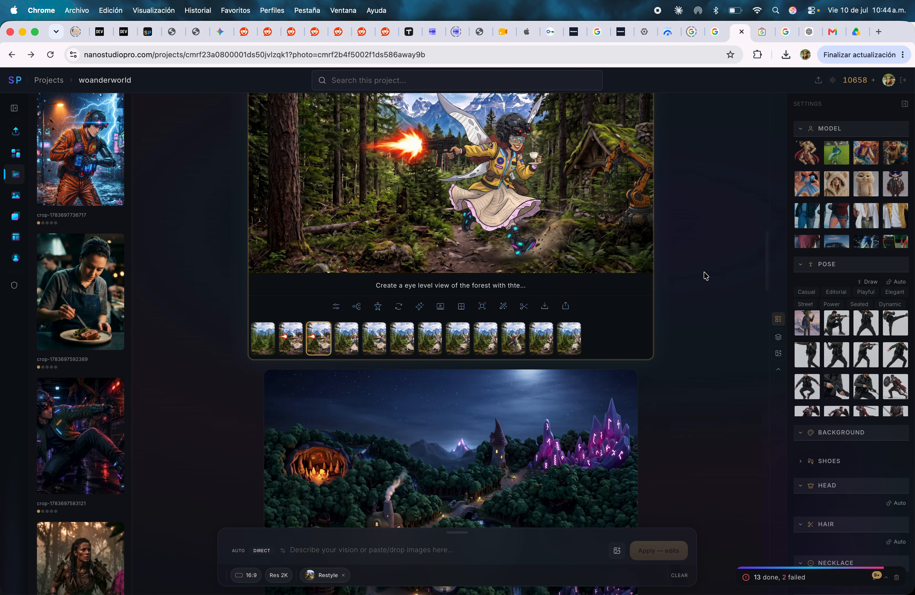
{"action": "left_click", "coordinate": [282, 341]}
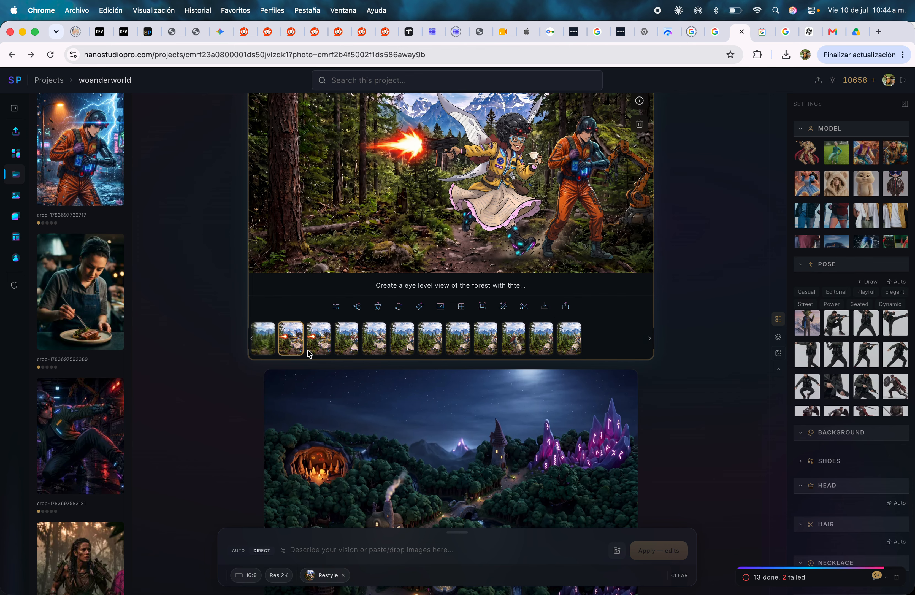
{"action": "scroll", "coordinate": [594, 335], "scroll_direction": "up", "scroll_amount": 3}
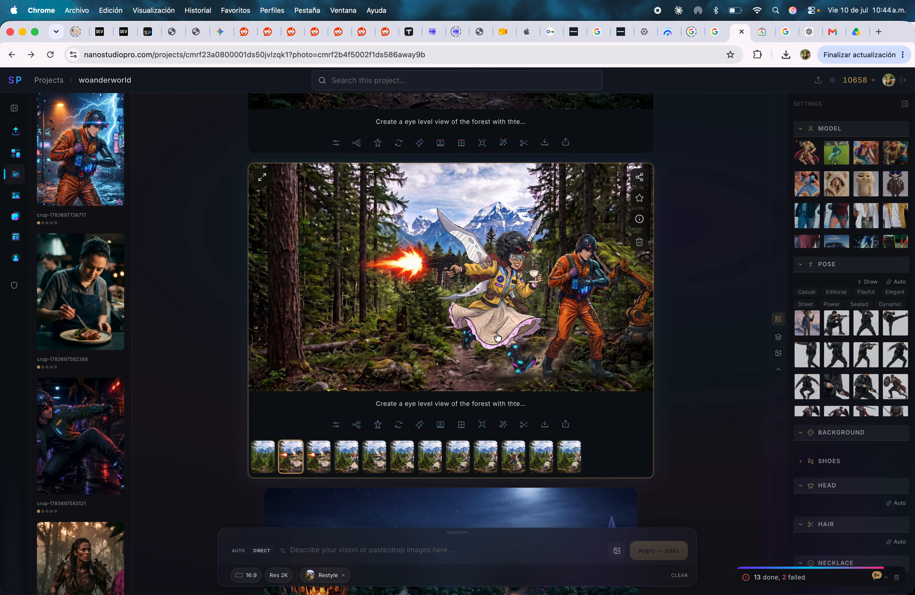
Step: Start an alpha extraction of the gun-wielding cat from the stormy stone-bridge scene
{"action": "scroll", "coordinate": [488, 210], "scroll_direction": "up", "scroll_amount": 6}
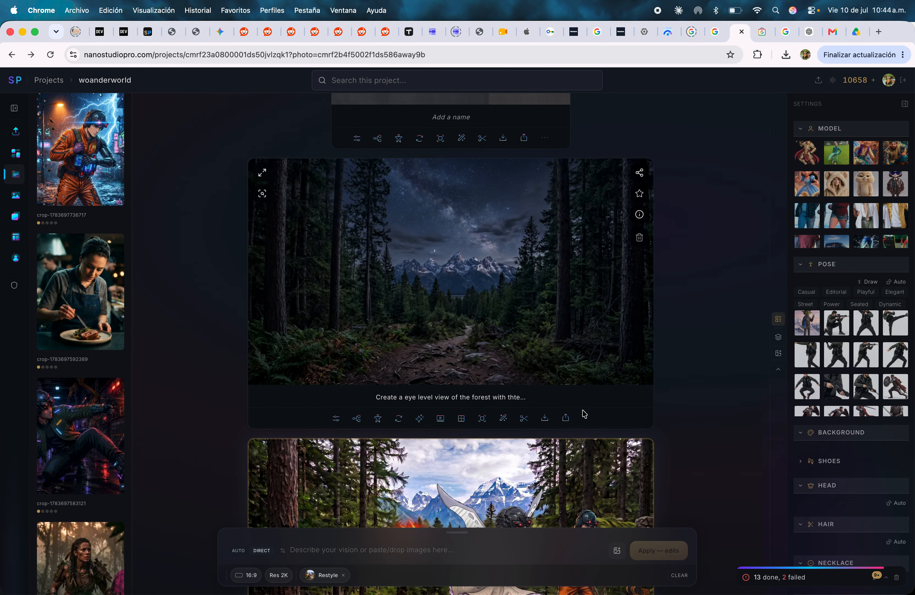
{"action": "scroll", "coordinate": [584, 414], "scroll_direction": "down", "scroll_amount": 15}
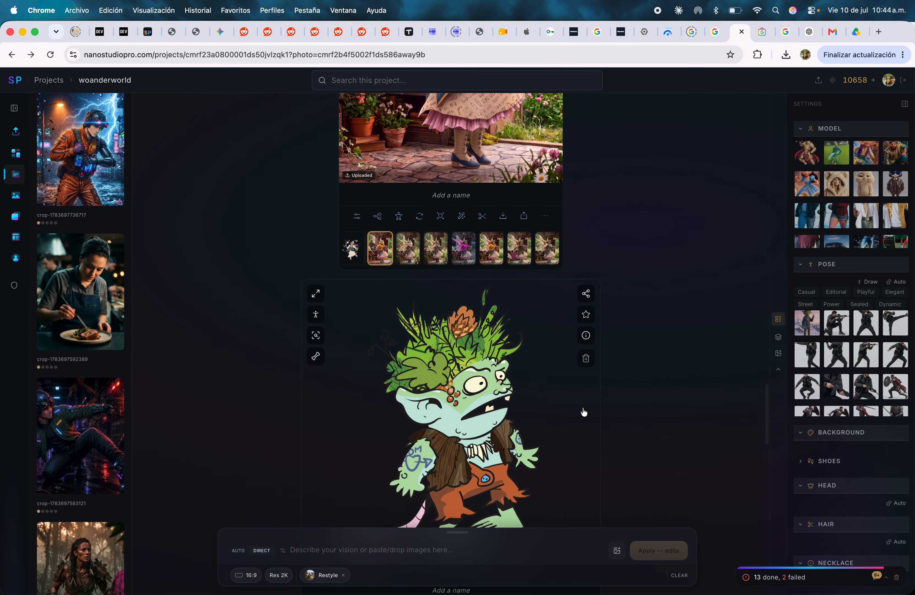
{"action": "scroll", "coordinate": [583, 412], "scroll_direction": "down", "scroll_amount": 20}
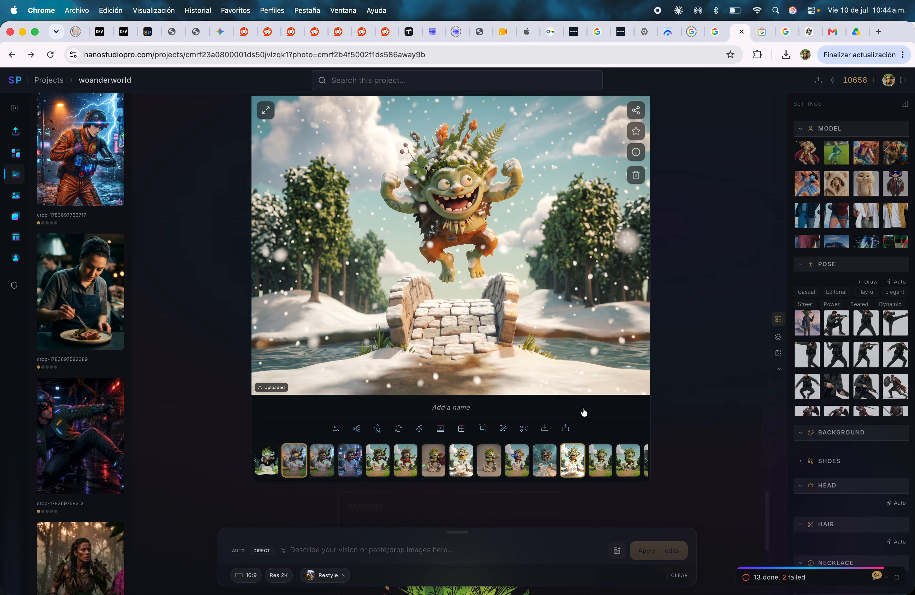
{"action": "scroll", "coordinate": [584, 412], "scroll_direction": "down", "scroll_amount": 8}
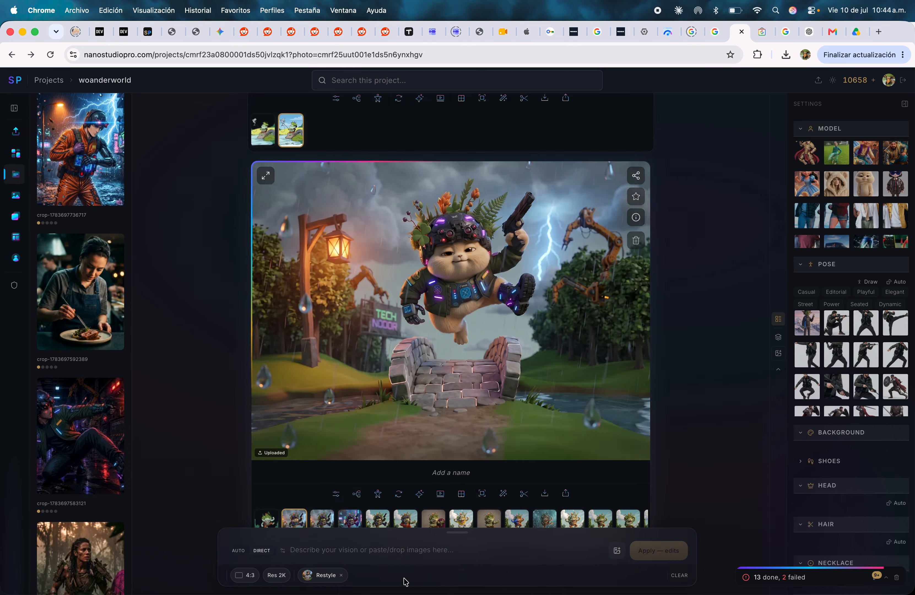
{"action": "scroll", "coordinate": [522, 438], "scroll_direction": "down", "scroll_amount": 5}
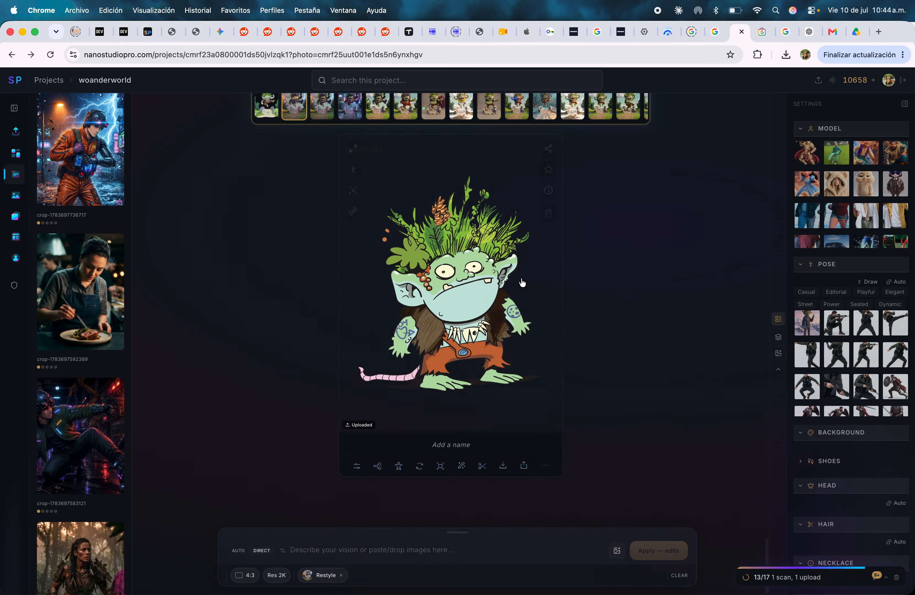
Step: Select the black boot image with glowing blue and purple panels for editing
{"action": "scroll", "coordinate": [487, 131], "scroll_direction": "down", "scroll_amount": 10}
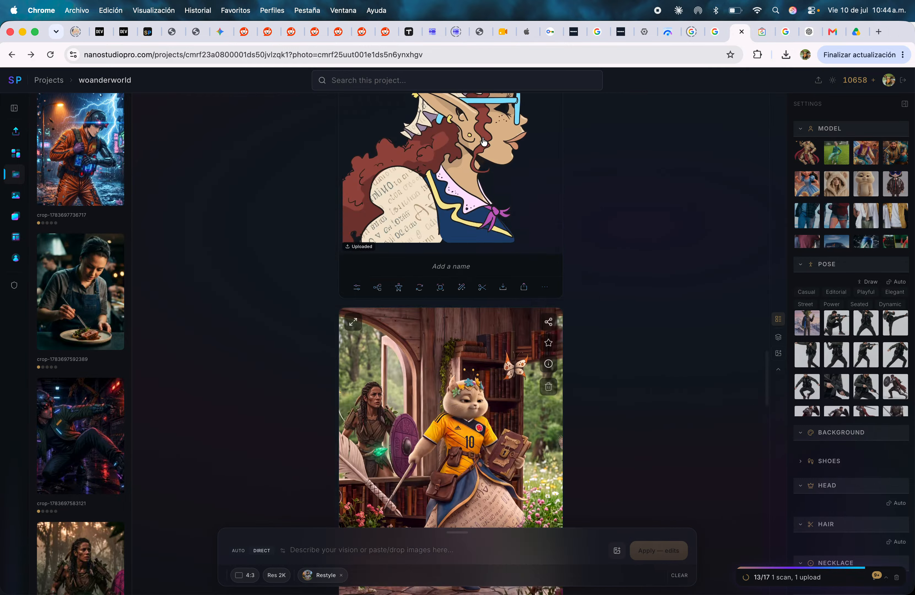
{"action": "scroll", "coordinate": [484, 142], "scroll_direction": "up", "scroll_amount": 8}
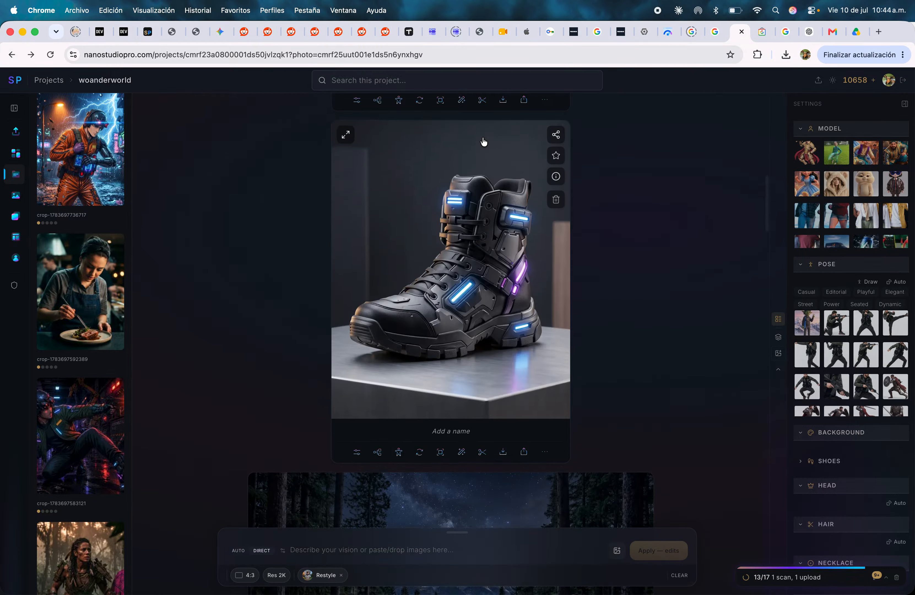
{"action": "left_click", "coordinate": [505, 299]}
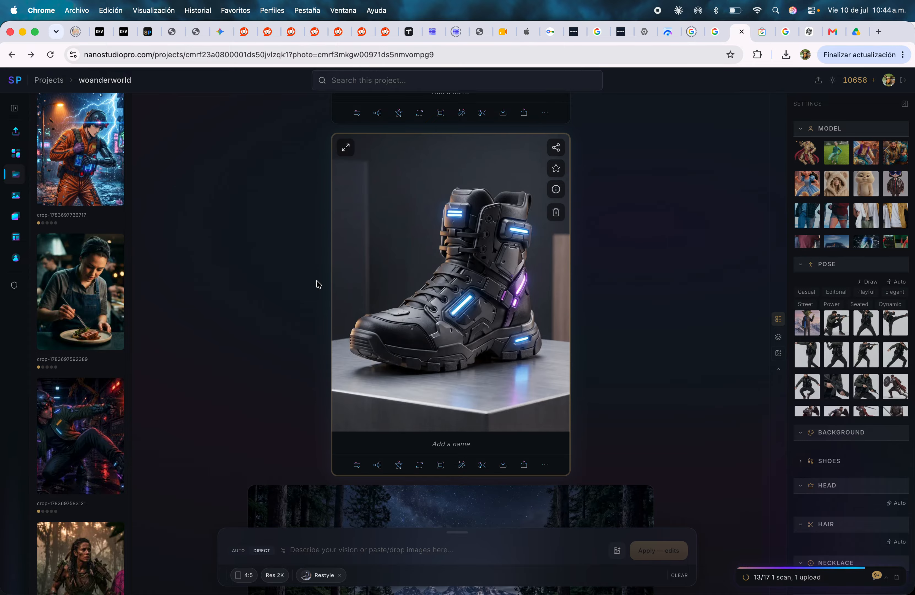
{"action": "scroll", "coordinate": [64, 486], "scroll_direction": "down", "scroll_amount": 5}
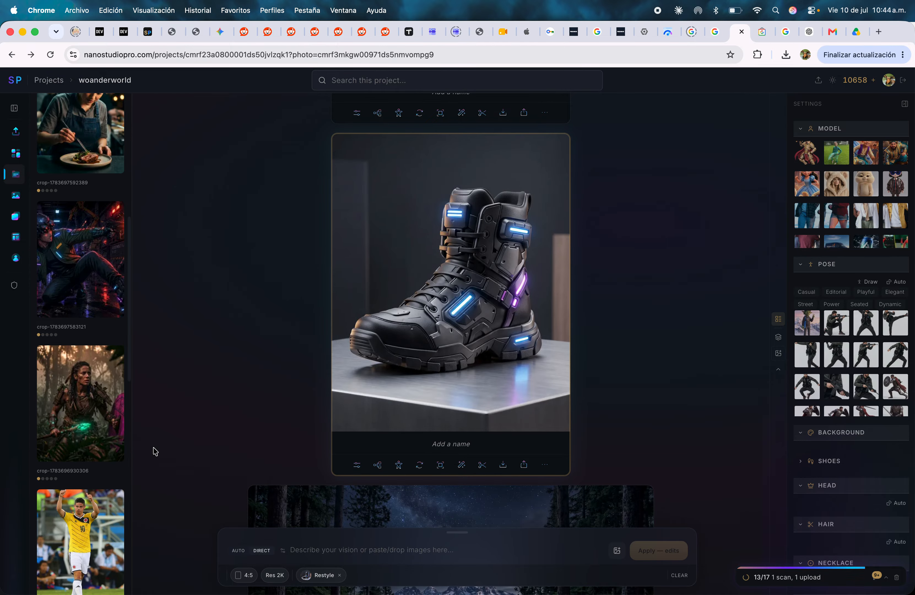
{"action": "scroll", "coordinate": [88, 314], "scroll_direction": "down", "scroll_amount": 7}
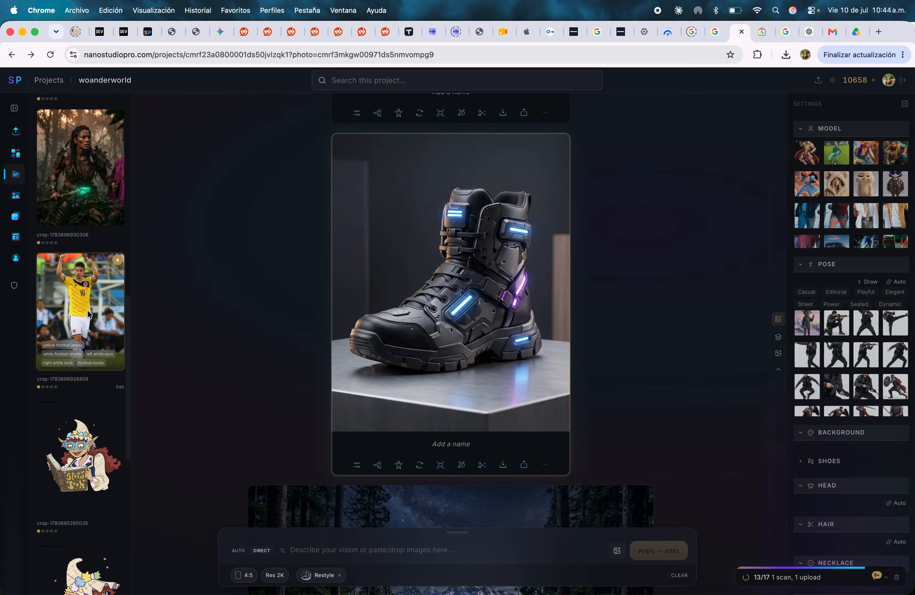
{"action": "left_click_drag", "start_coordinate": [81, 314], "coordinate": [112, 328]}
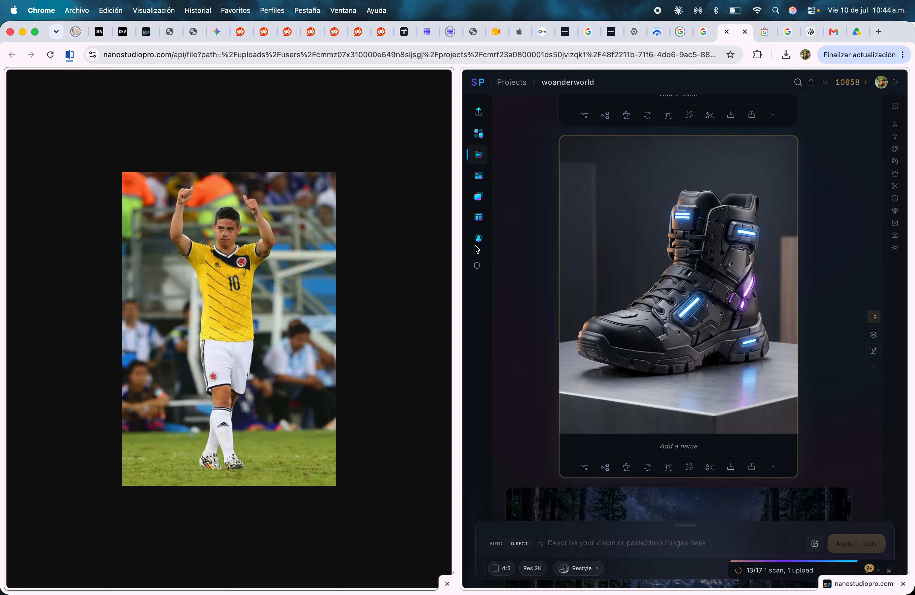
{"action": "left_click", "coordinate": [446, 582]}
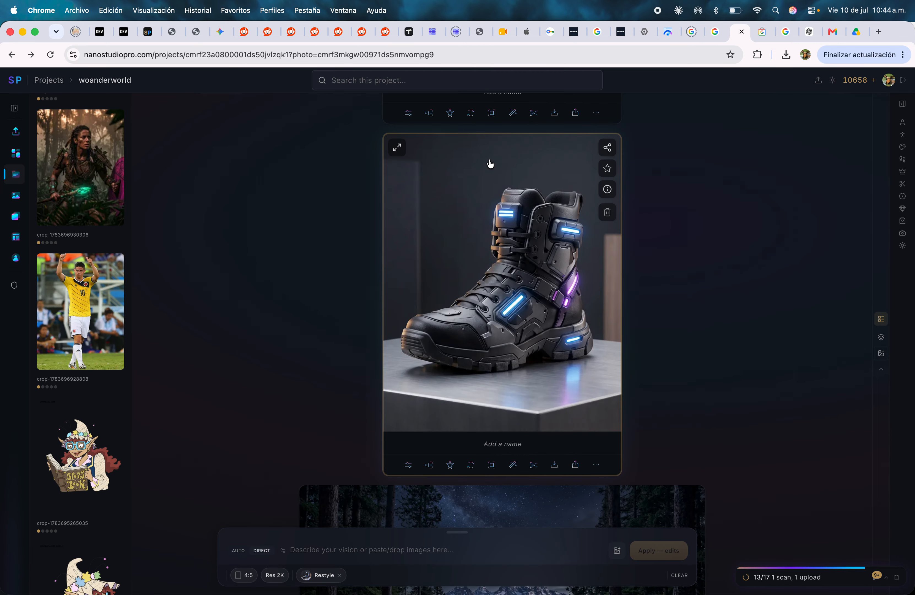
Step: Compare the cat's alpha extraction against the original bridge scene, reveal most of the transparent cutout, and close the comparison view
{"action": "scroll", "coordinate": [684, 300], "scroll_direction": "up", "scroll_amount": 10}
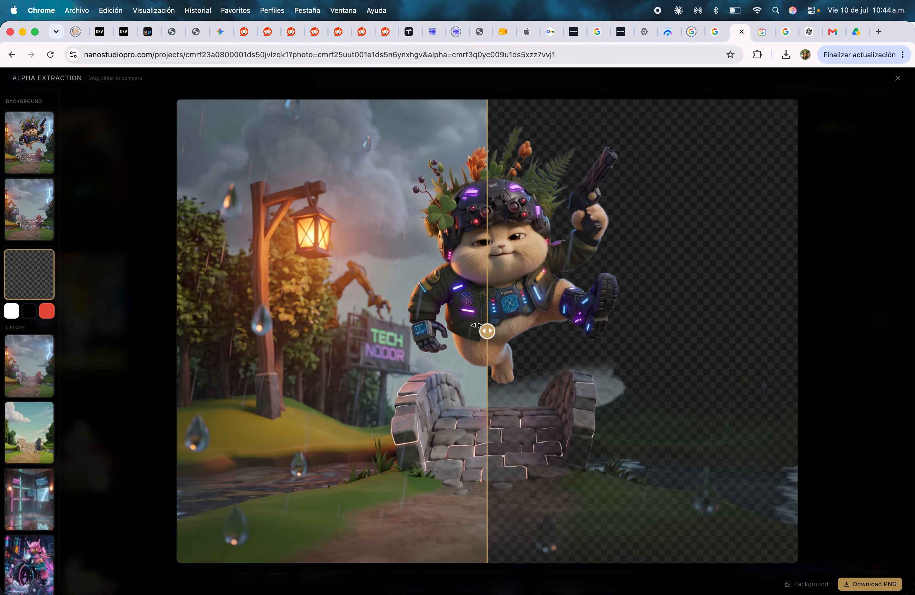
{"action": "left_click_drag", "start_coordinate": [476, 325], "coordinate": [225, 329]}
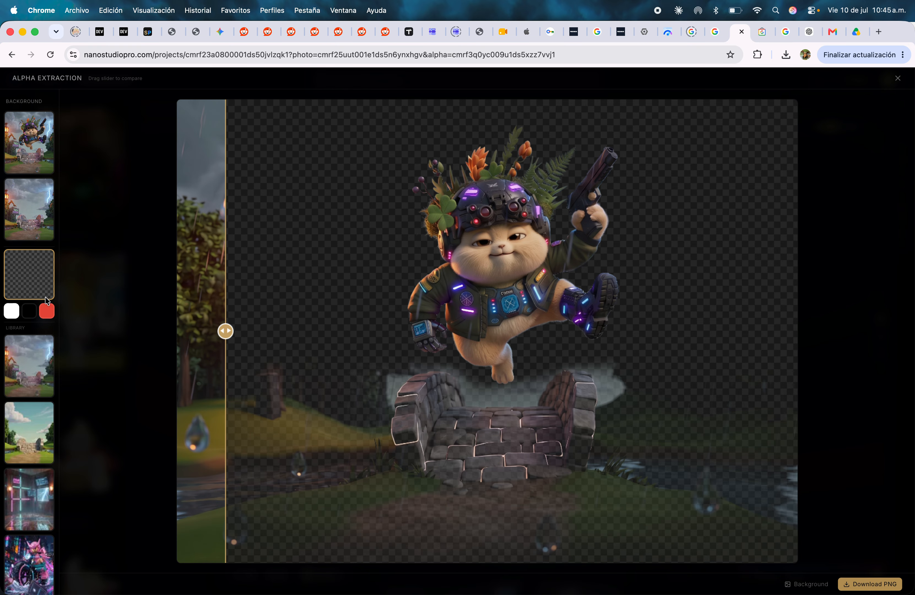
{"action": "left_click_drag", "start_coordinate": [234, 310], "coordinate": [228, 314]}
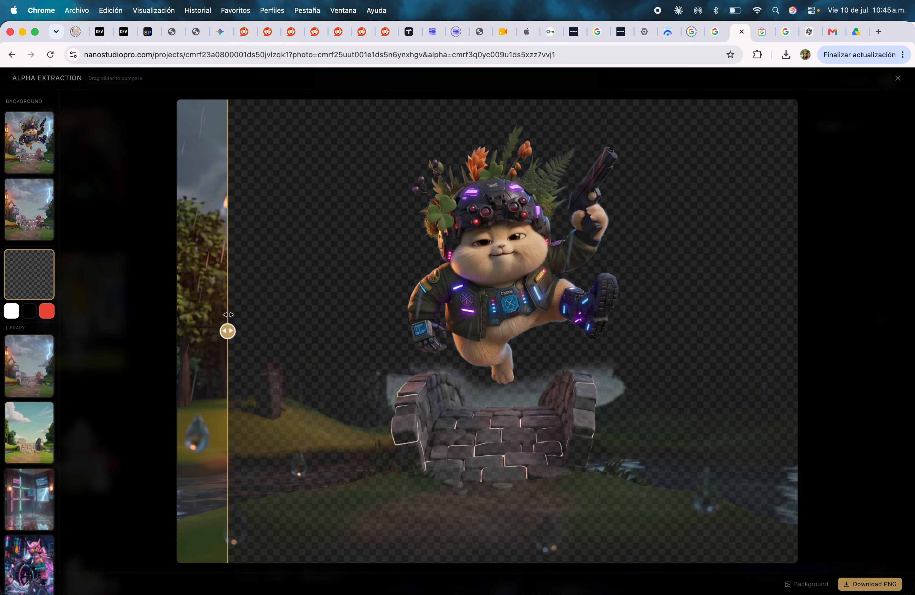
{"action": "left_click", "coordinate": [897, 78]}
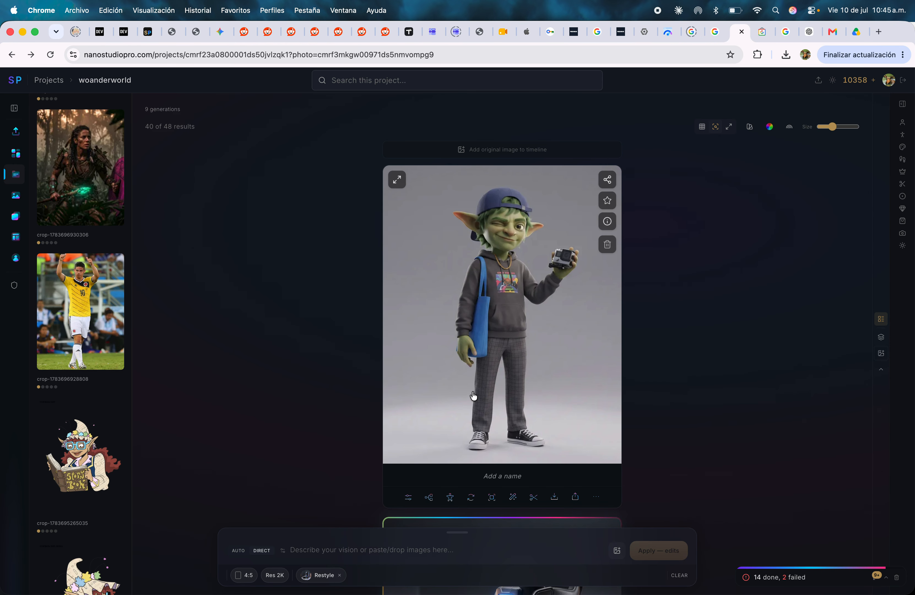
Step: Go back to the stone-bridge scene and show the daylight goblin variant with blue and orange lighting on the skin
{"action": "scroll", "coordinate": [710, 434], "scroll_direction": "down", "scroll_amount": 10}
{"action": "scroll", "coordinate": [712, 432], "scroll_direction": "down", "scroll_amount": 15}
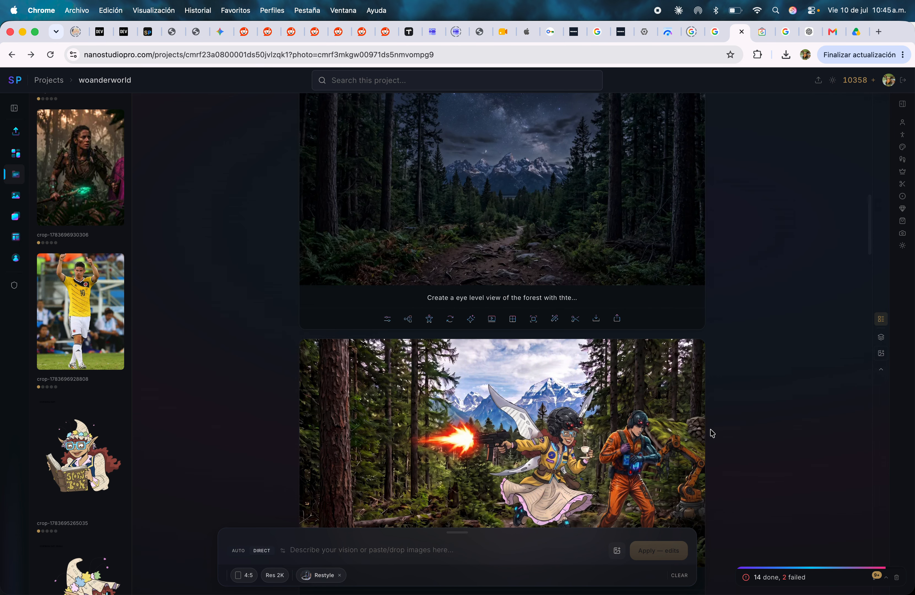
{"action": "scroll", "coordinate": [712, 425], "scroll_direction": "down", "scroll_amount": 15}
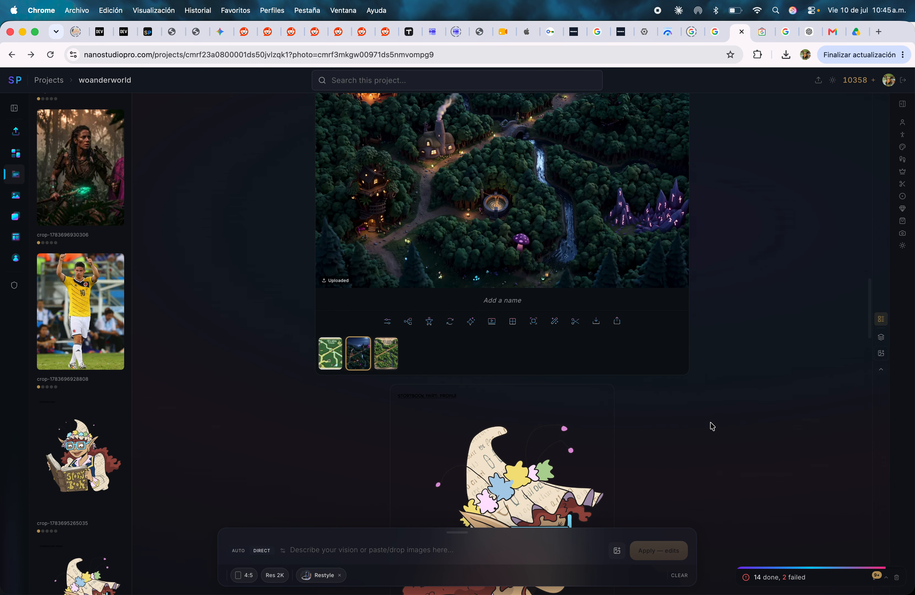
{"action": "scroll", "coordinate": [712, 426], "scroll_direction": "down", "scroll_amount": 15}
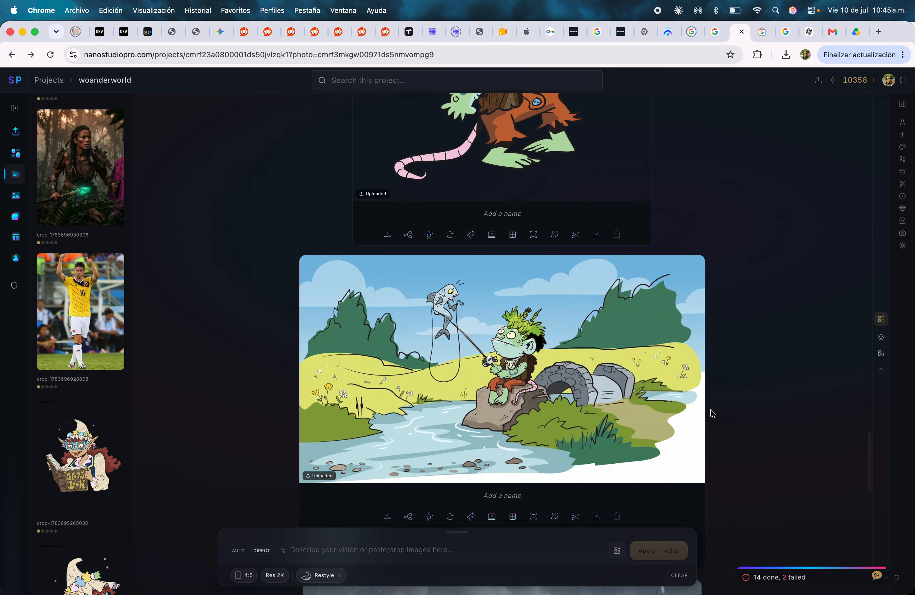
{"action": "scroll", "coordinate": [712, 411], "scroll_direction": "up", "scroll_amount": 4}
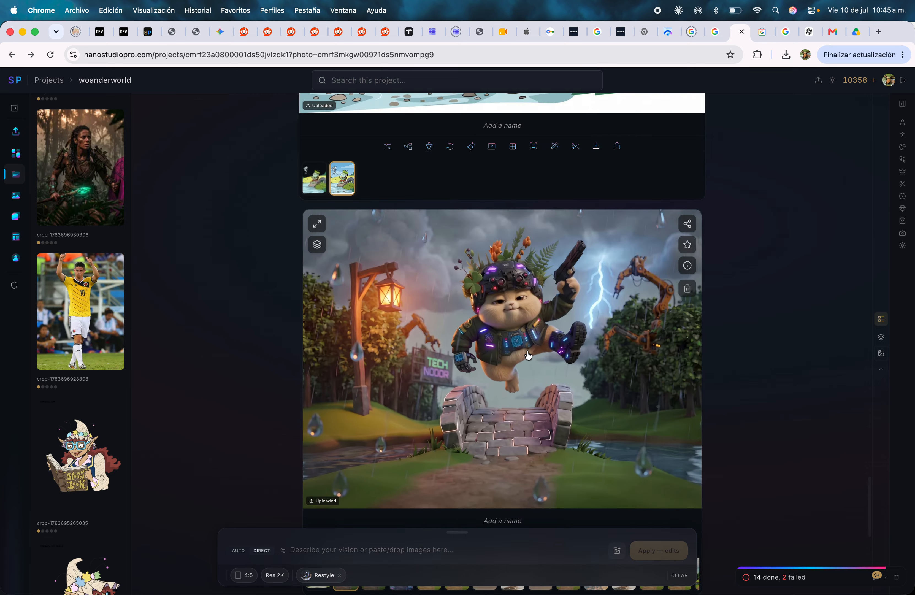
{"action": "scroll", "coordinate": [602, 416], "scroll_direction": "down", "scroll_amount": 3}
{"action": "left_click", "coordinate": [580, 446]}
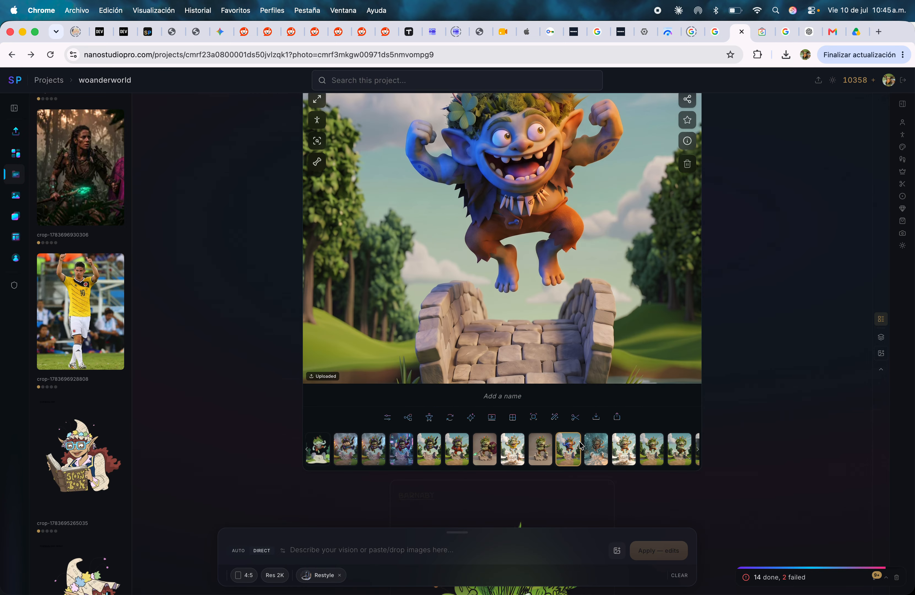
Step: Review the stone-bridge goblin variants, from the snowy scene through the daylight poses, ending on the original one-legged leap
{"action": "left_click", "coordinate": [631, 451]}
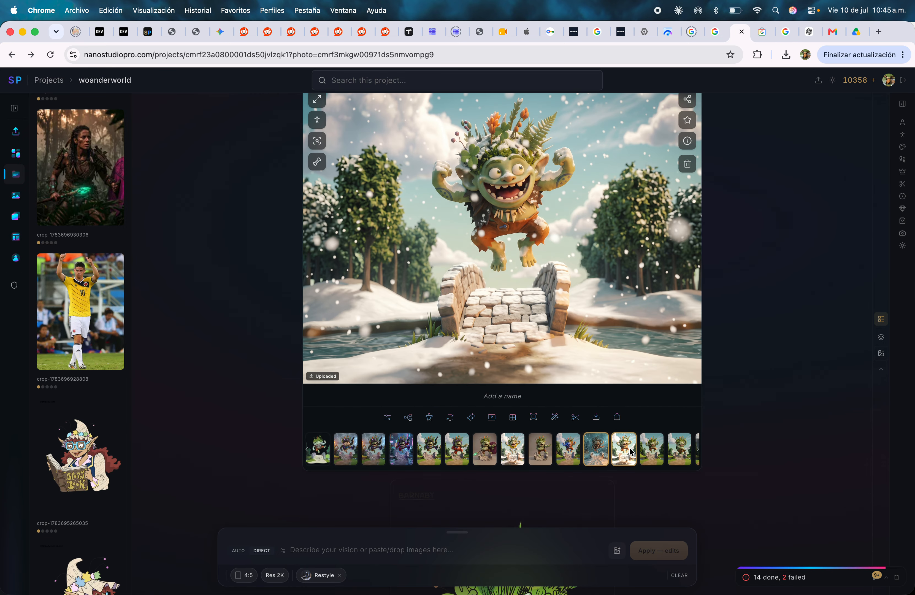
{"action": "left_click", "coordinate": [658, 449]}
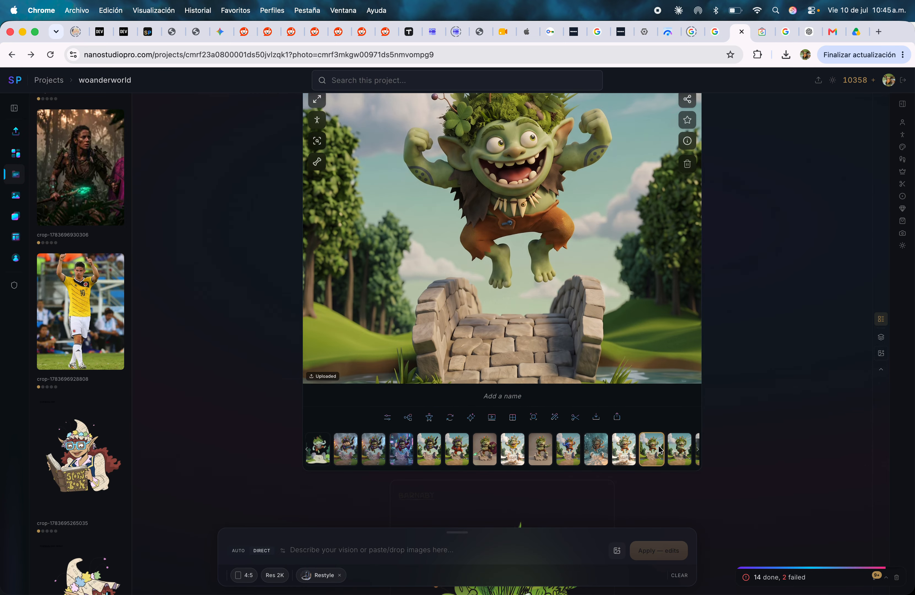
{"action": "left_click", "coordinate": [673, 455]}
{"action": "scroll", "coordinate": [673, 455], "scroll_direction": "right", "scroll_amount": 2}
{"action": "left_click", "coordinate": [673, 456]}
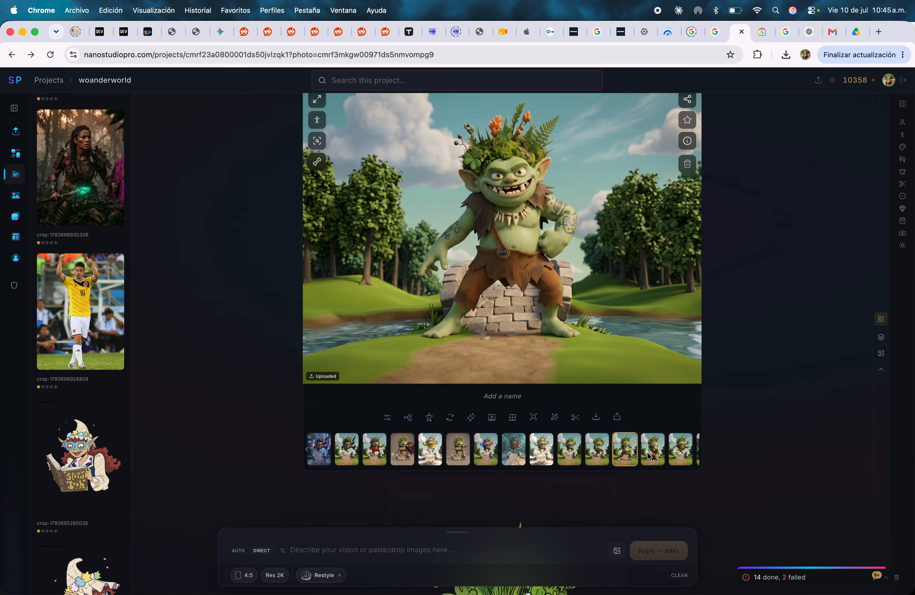
{"action": "left_click", "coordinate": [680, 451]}
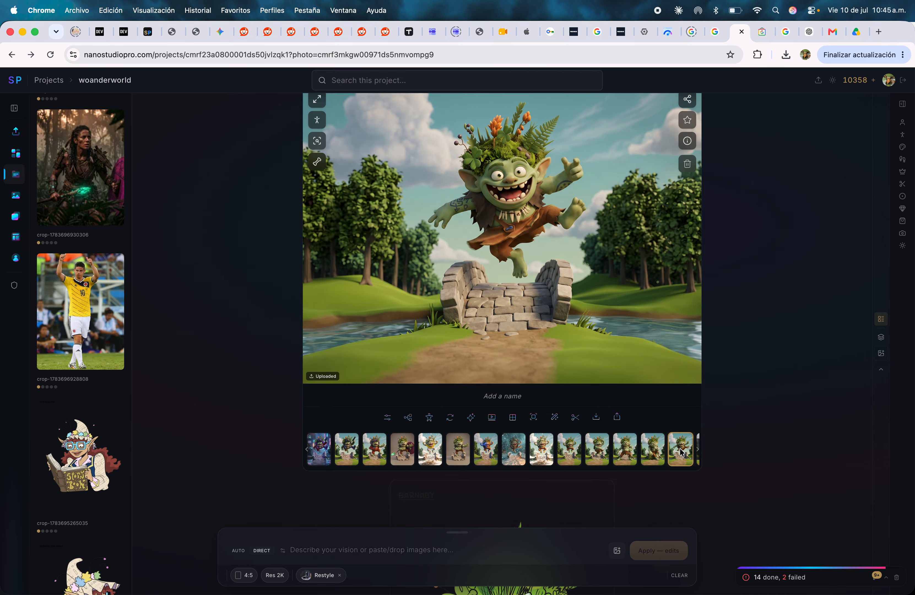
{"action": "scroll", "coordinate": [681, 452], "scroll_direction": "up", "scroll_amount": 1}
{"action": "scroll", "coordinate": [662, 458], "scroll_direction": "right", "scroll_amount": 2}
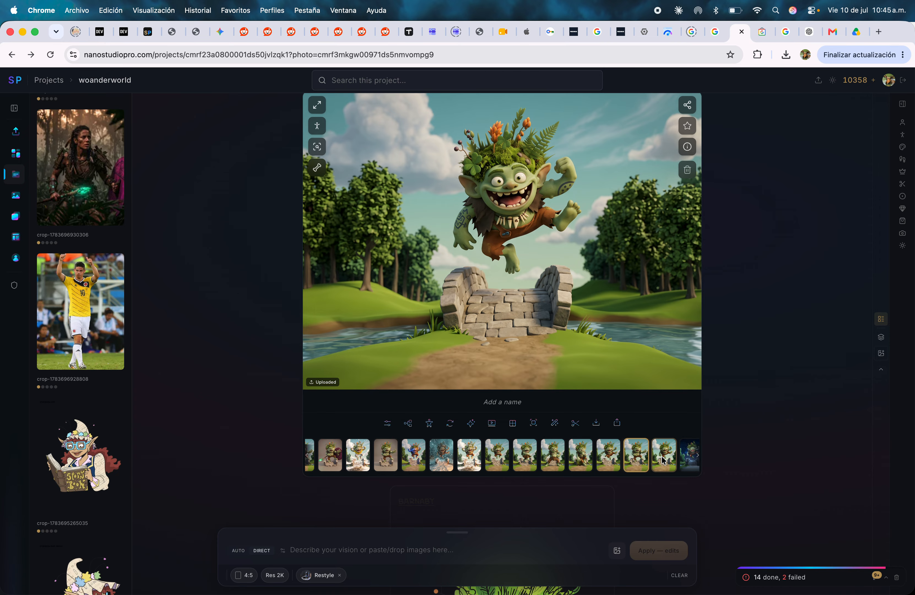
{"action": "left_click", "coordinate": [662, 457]}
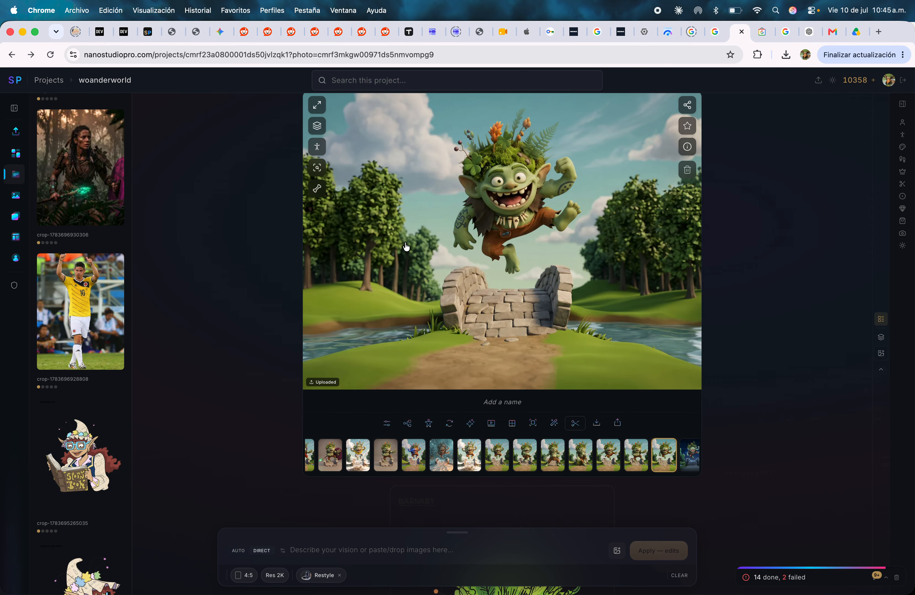
Step: Open the leaping goblin's alpha extraction, reveal most of the transparent cutout, and look over the available backgrounds
{"action": "left_click", "coordinate": [575, 422]}
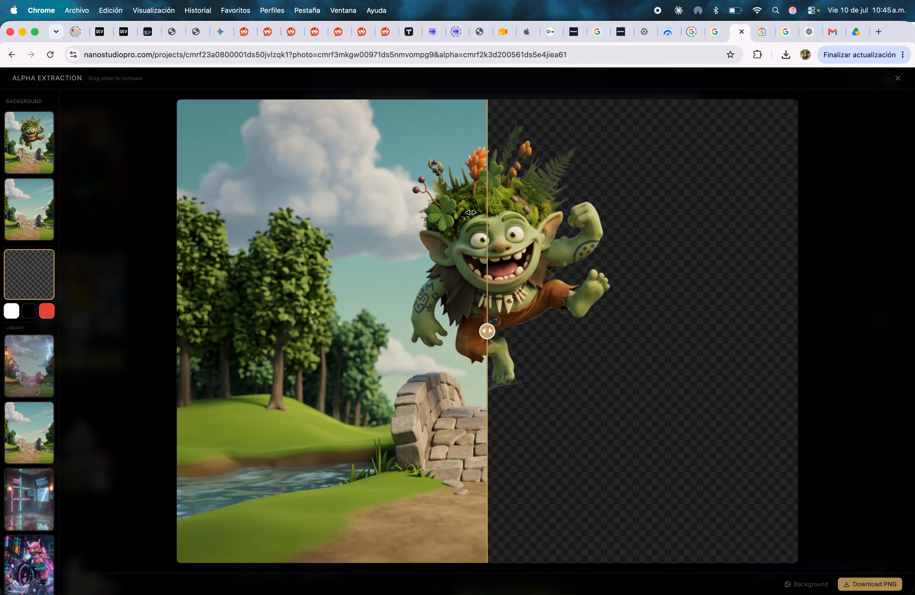
{"action": "left_click_drag", "start_coordinate": [495, 338], "coordinate": [238, 339]}
{"action": "scroll", "coordinate": [36, 497], "scroll_direction": "down", "scroll_amount": 6}
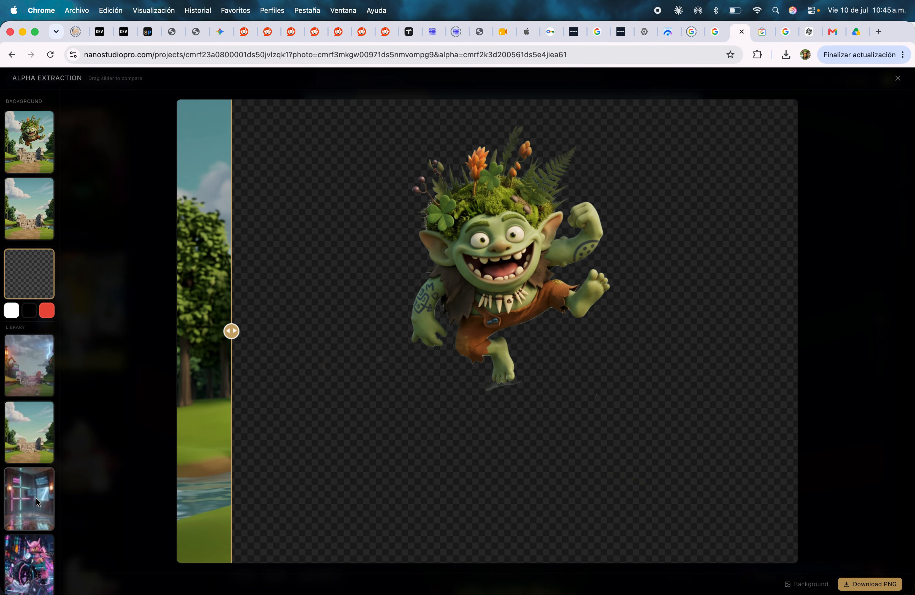
{"action": "scroll", "coordinate": [35, 500], "scroll_direction": "up", "scroll_amount": 5}
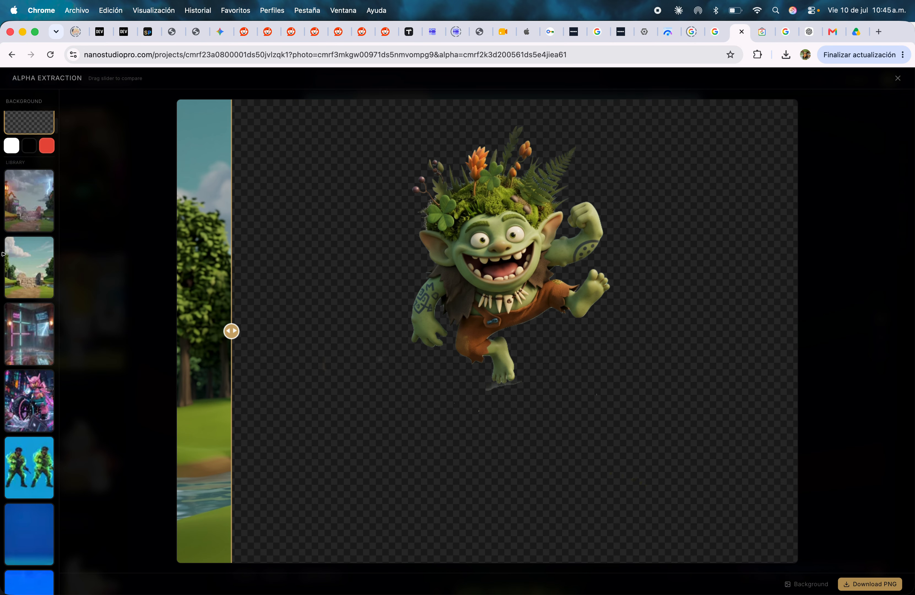
{"action": "scroll", "coordinate": [21, 236], "scroll_direction": "up", "scroll_amount": 3}
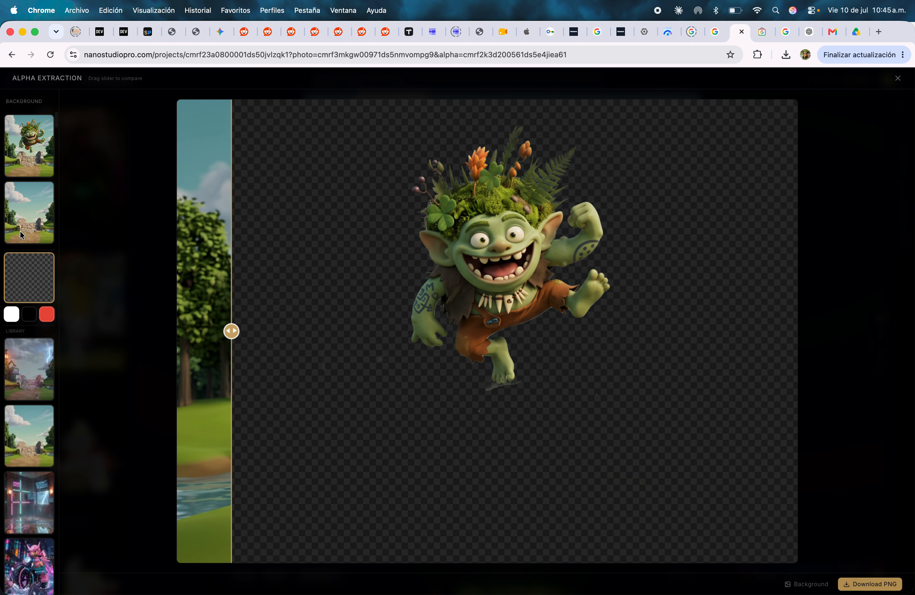
Step: Place the goblin cutout on the dark jungle background with sunbeams and generate it in this environment
{"action": "scroll", "coordinate": [21, 235], "scroll_direction": "down", "scroll_amount": 6}
{"action": "scroll", "coordinate": [20, 230], "scroll_direction": "down", "scroll_amount": 10}
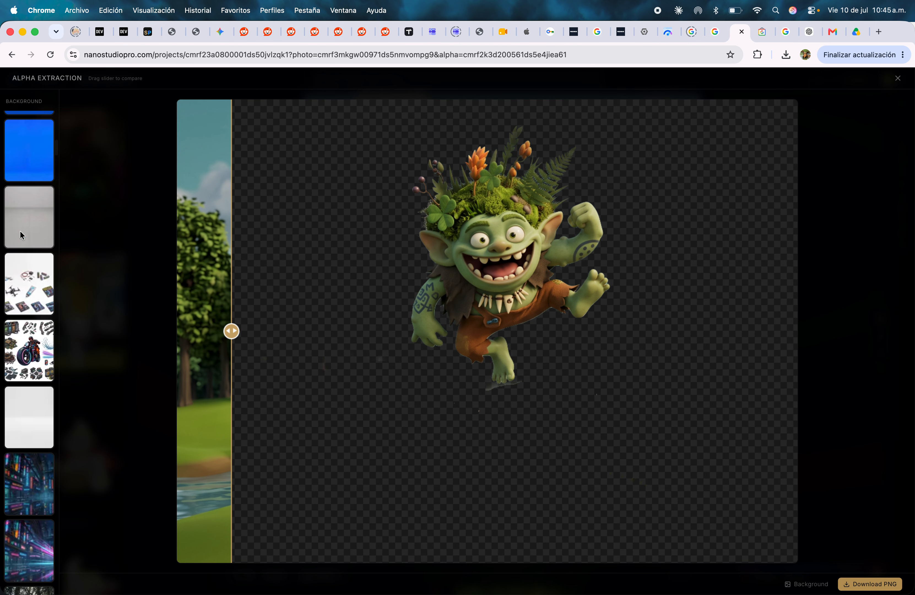
{"action": "scroll", "coordinate": [39, 473], "scroll_direction": "down", "scroll_amount": 3}
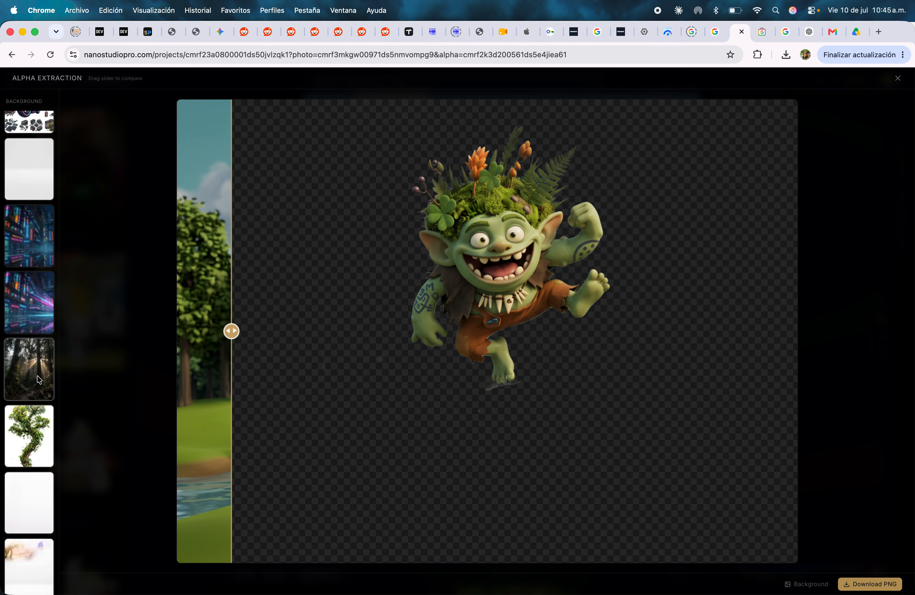
{"action": "left_click", "coordinate": [36, 365]}
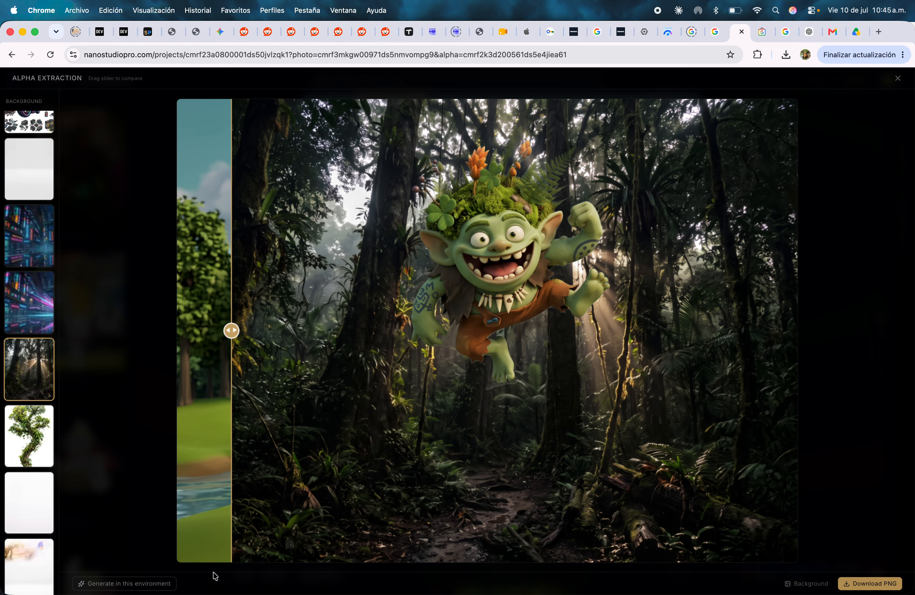
{"action": "left_click", "coordinate": [155, 586]}
Step: Place the goblin cutout on the red volcano background with the roped rocky foreground, generate it in this environment, and close the extraction view
{"action": "scroll", "coordinate": [29, 452], "scroll_direction": "down", "scroll_amount": 10}
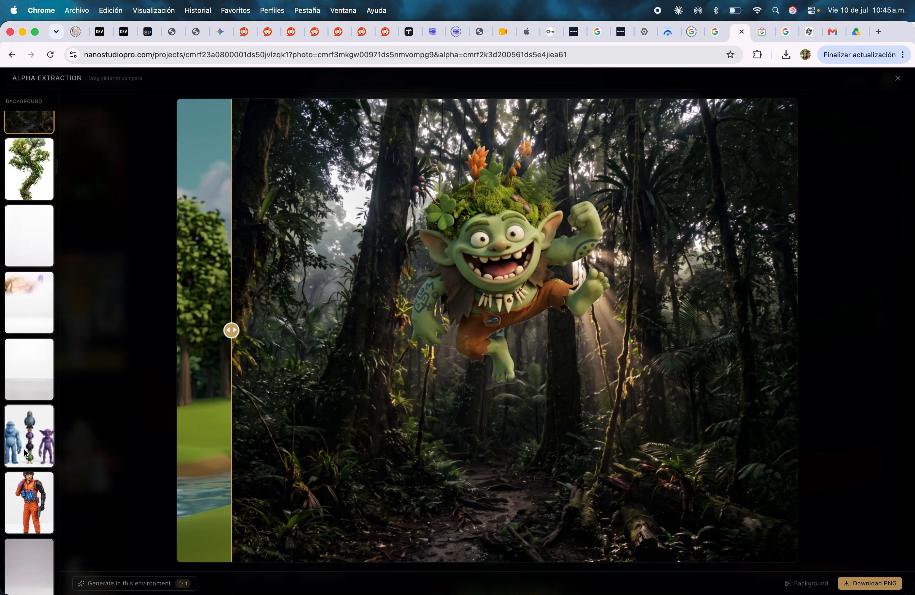
{"action": "scroll", "coordinate": [24, 453], "scroll_direction": "down", "scroll_amount": 15}
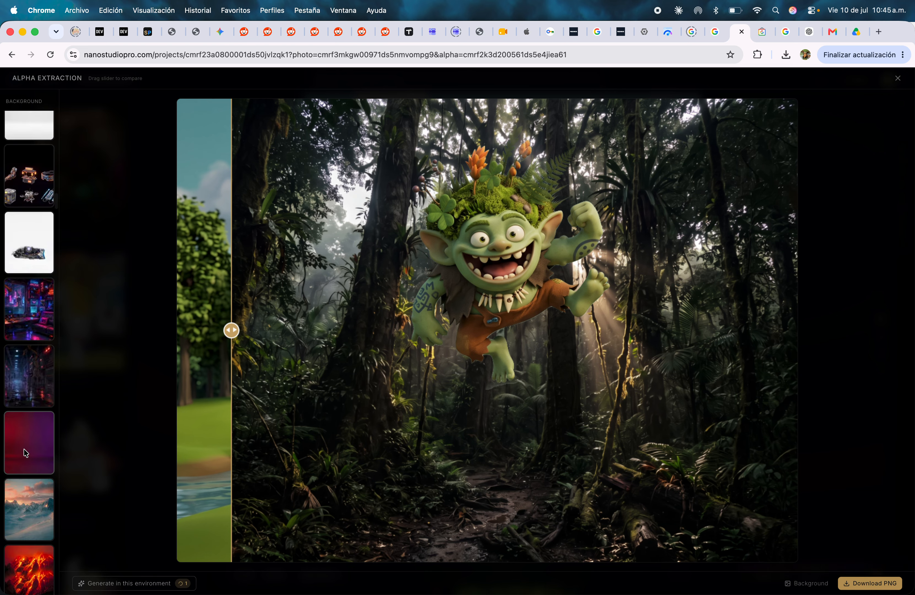
{"action": "scroll", "coordinate": [26, 514], "scroll_direction": "down", "scroll_amount": 5}
{"action": "left_click", "coordinate": [31, 540]}
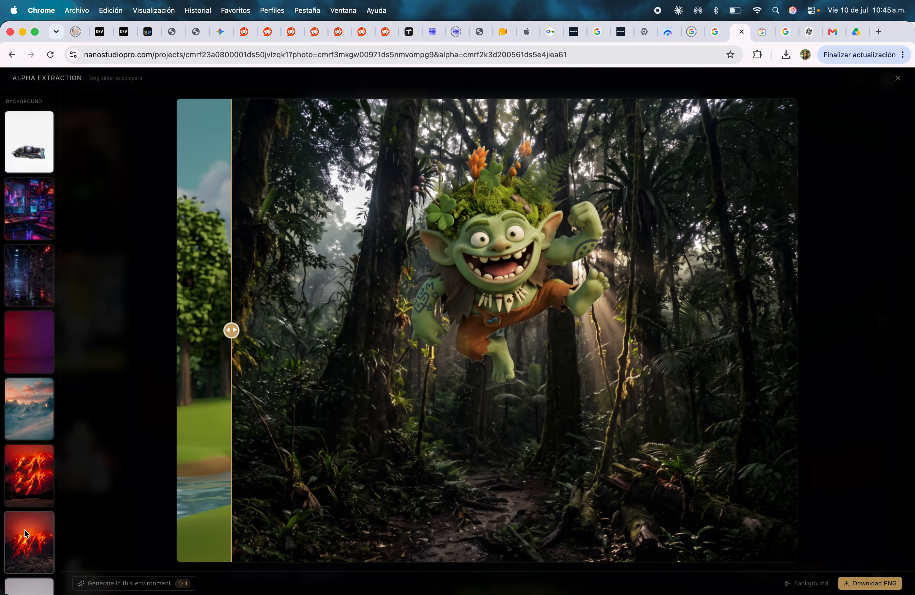
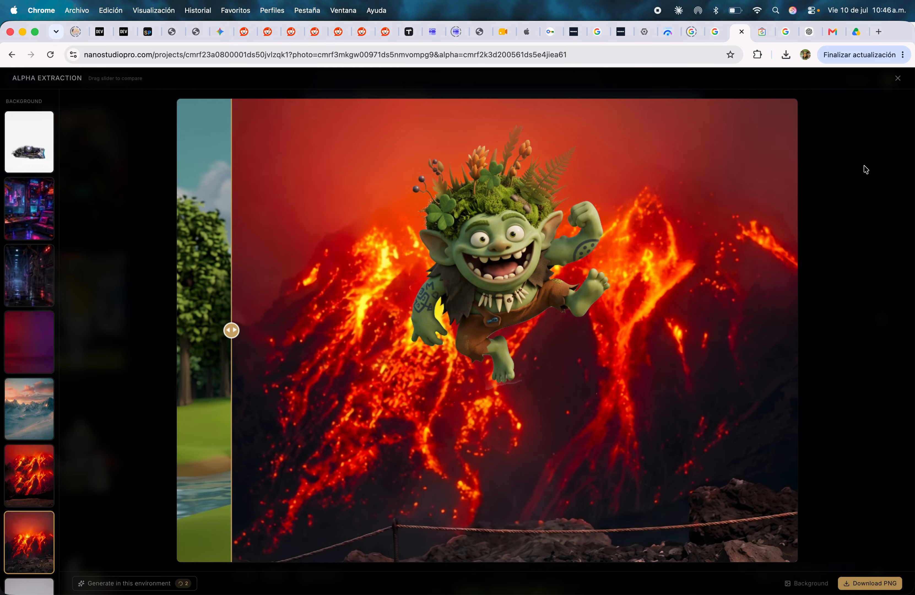
{"action": "left_click", "coordinate": [897, 79]}
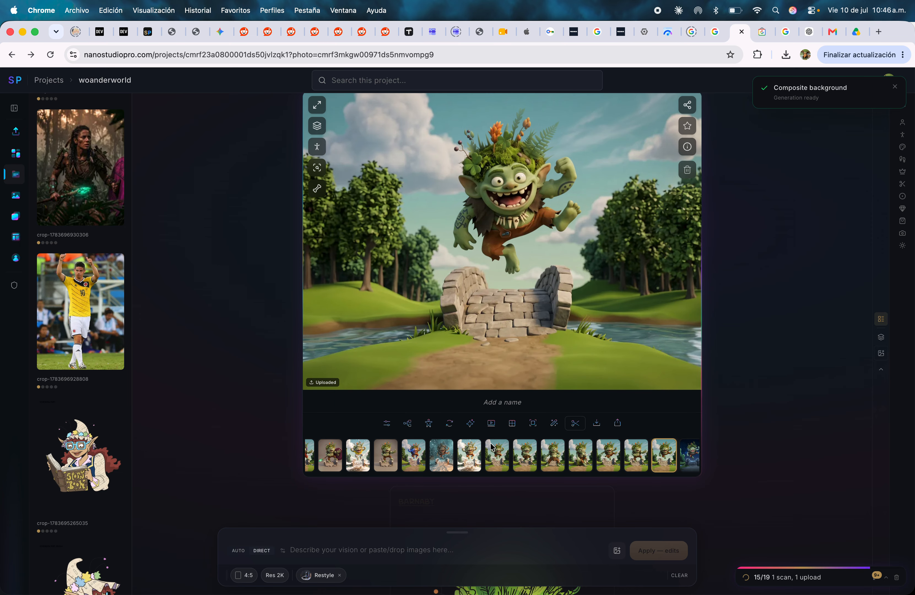
Step: Look through the project's image variants and generations, and open the gallery of all assets
{"action": "scroll", "coordinate": [479, 459], "scroll_direction": "left", "scroll_amount": 5}
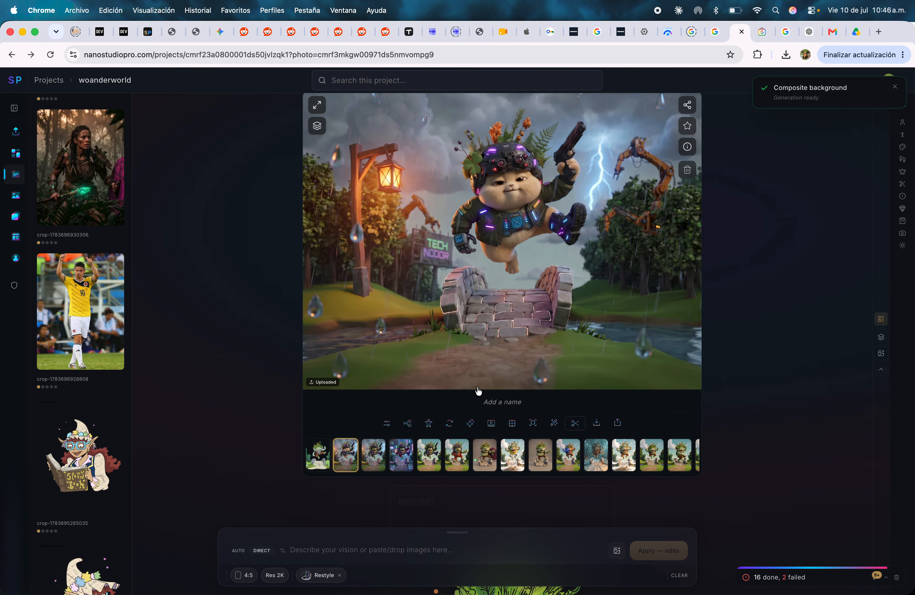
{"action": "scroll", "coordinate": [478, 391], "scroll_direction": "down", "scroll_amount": 5}
{"action": "scroll", "coordinate": [479, 392], "scroll_direction": "down", "scroll_amount": 15}
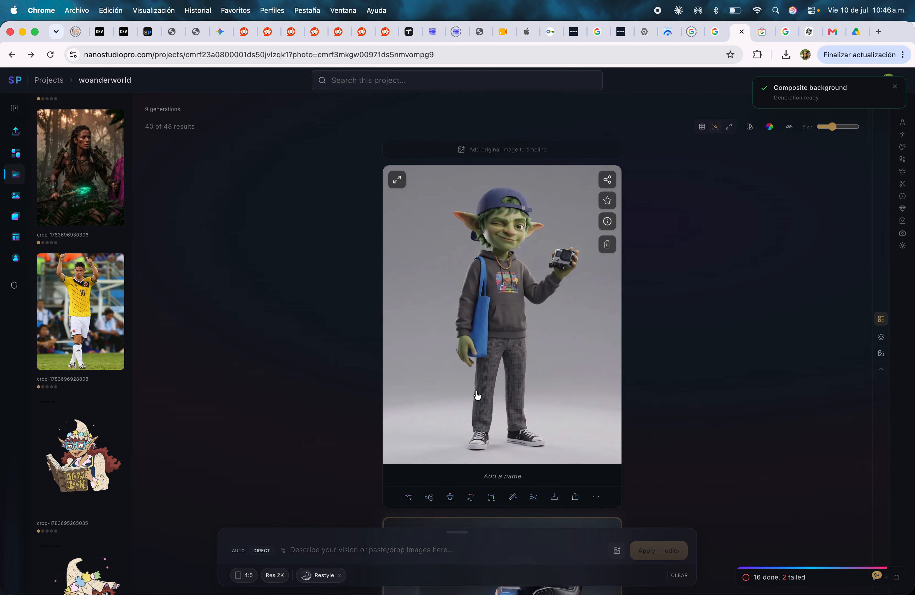
{"action": "scroll", "coordinate": [484, 391], "scroll_direction": "down", "scroll_amount": 20}
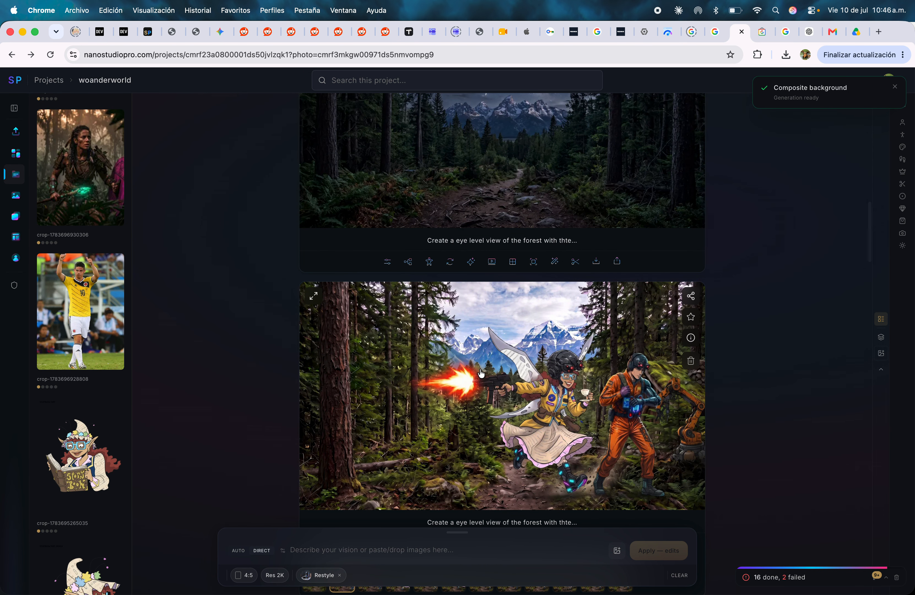
{"action": "left_click", "coordinate": [15, 153]}
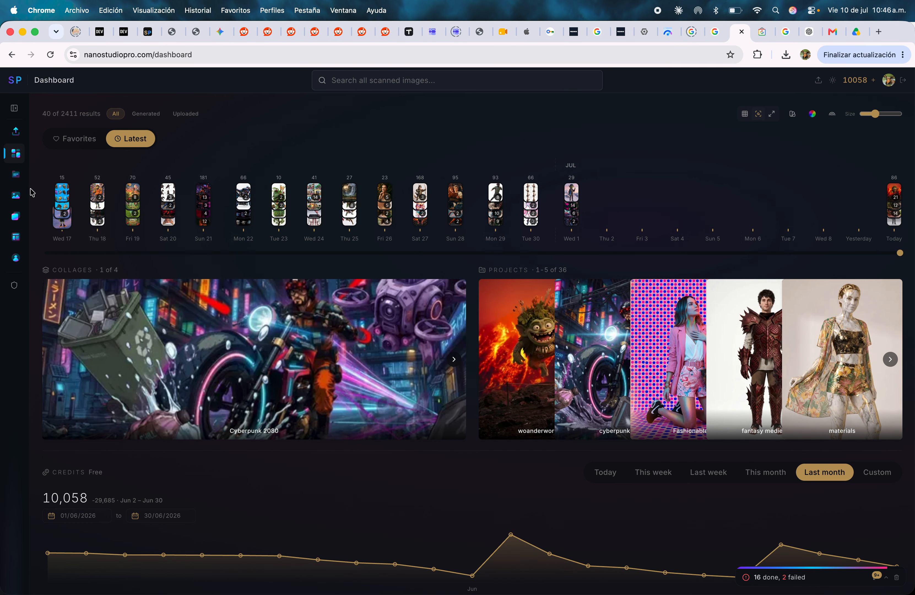
{"action": "left_click", "coordinate": [18, 177]}
{"action": "left_click", "coordinate": [15, 195]}
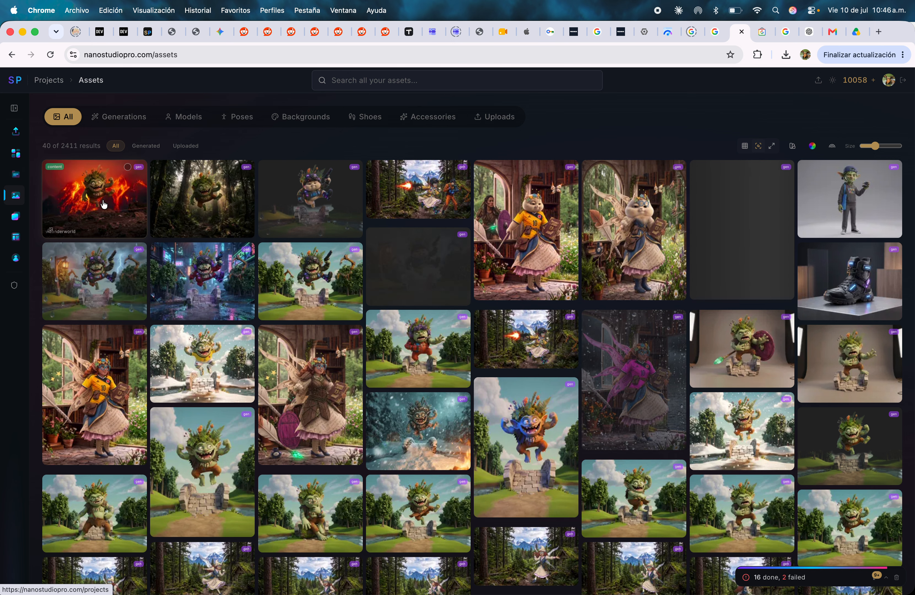
Step: View the generated goblin in the volcano scene at full size and return to the assets gallery
{"action": "left_click", "coordinate": [107, 206]}
{"action": "left_click", "coordinate": [336, 317]}
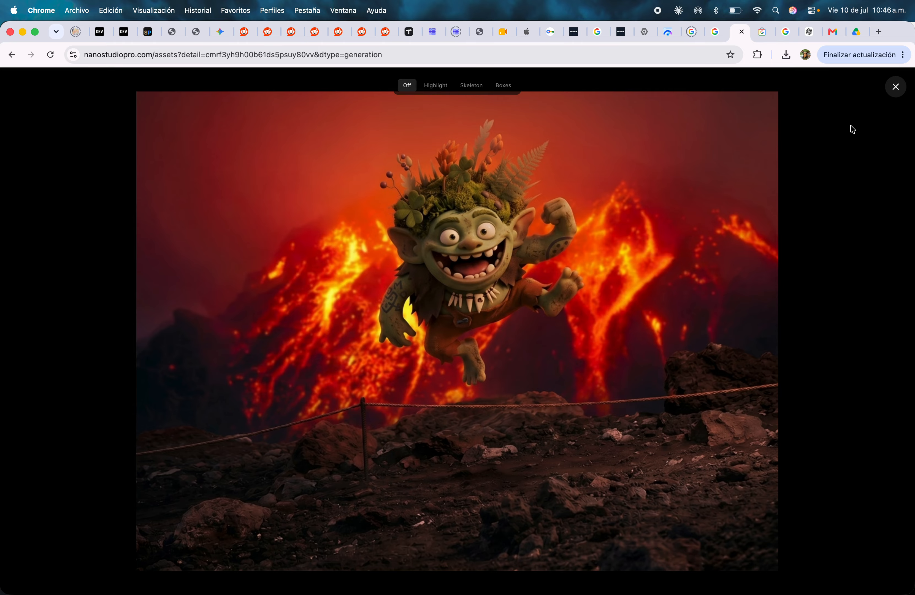
{"action": "left_click", "coordinate": [888, 94]}
{"action": "left_click", "coordinate": [842, 241]}
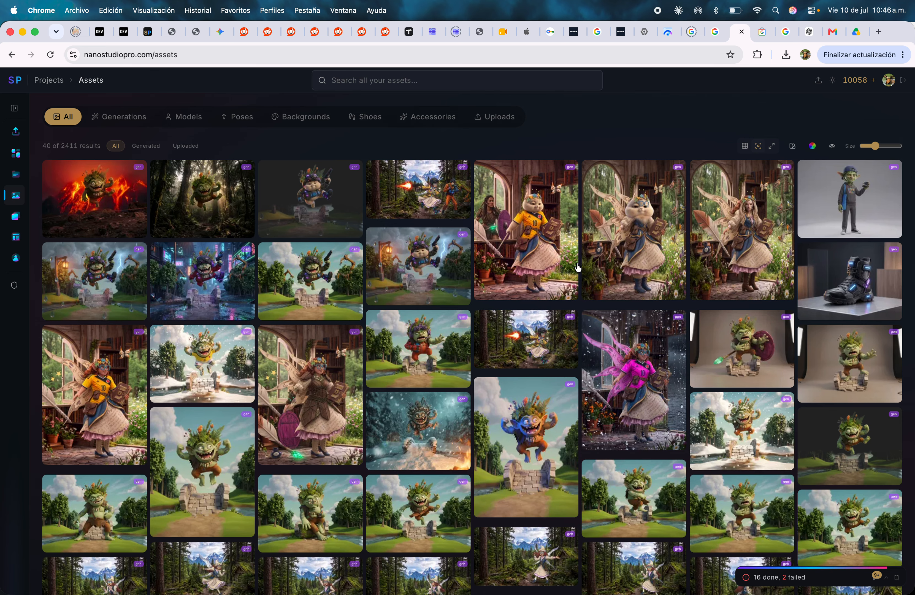
Step: View the generated goblin in the jungle at full size, and check the details of the faded armed hamster asset
{"action": "left_click", "coordinate": [301, 251]}
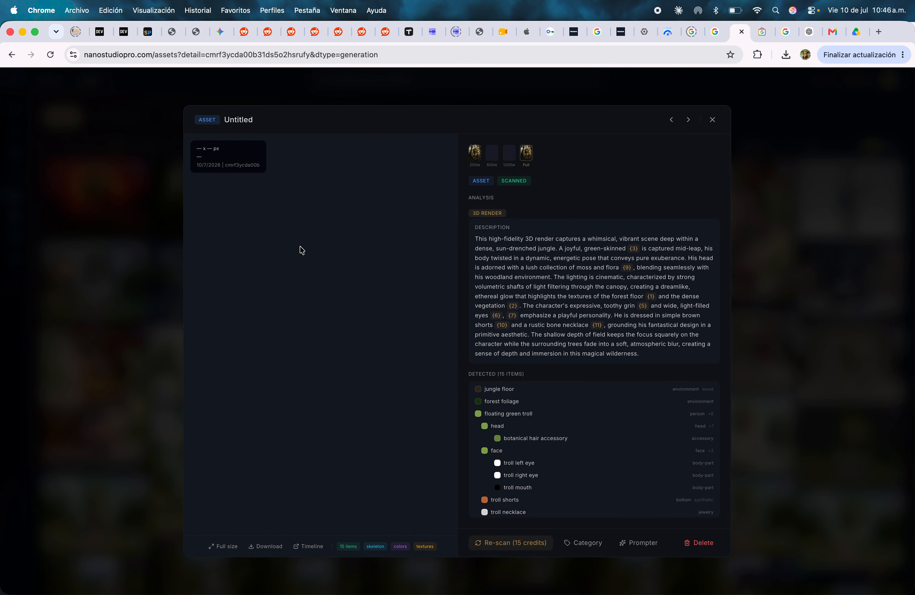
{"action": "left_click", "coordinate": [360, 327]}
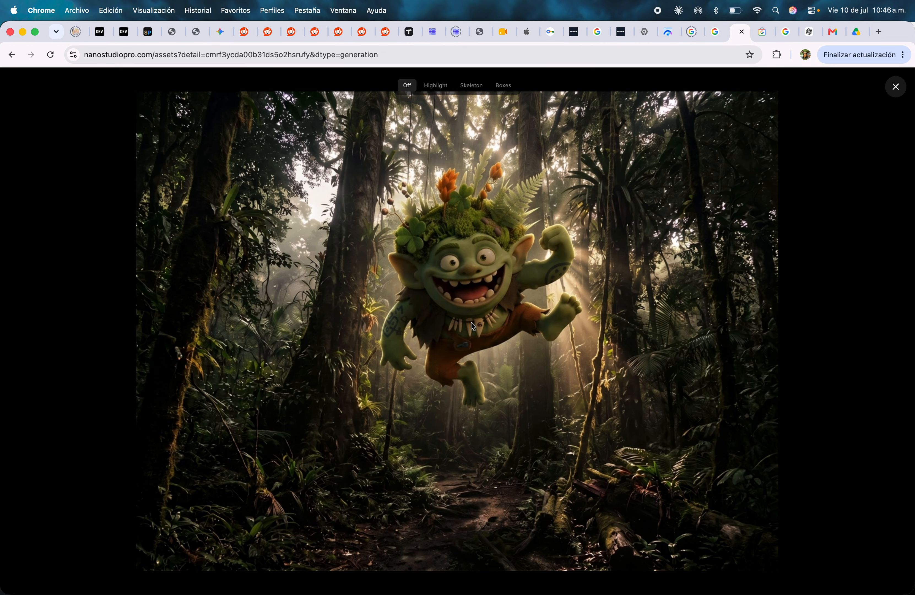
{"action": "left_click", "coordinate": [894, 87]}
{"action": "left_click", "coordinate": [841, 260]}
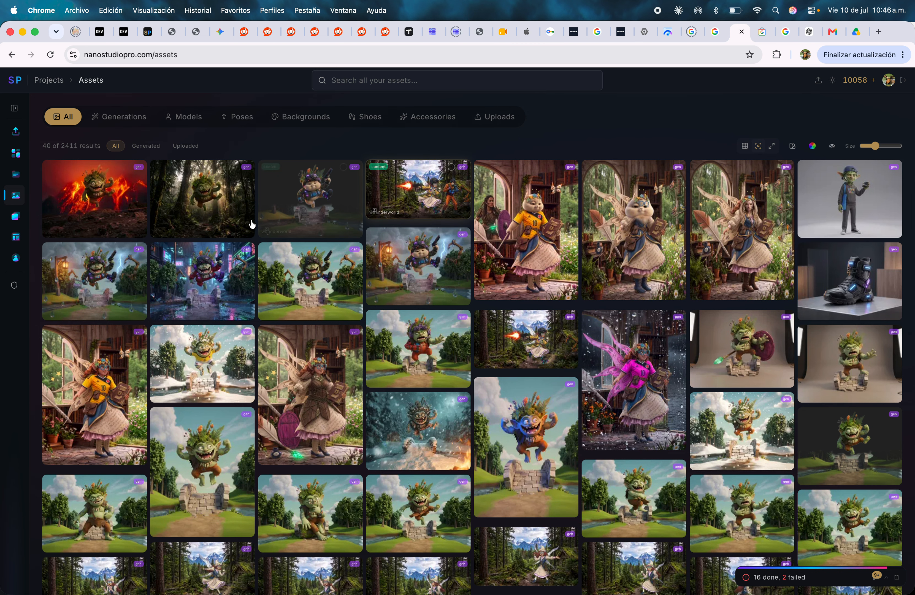
{"action": "left_click", "coordinate": [315, 209]}
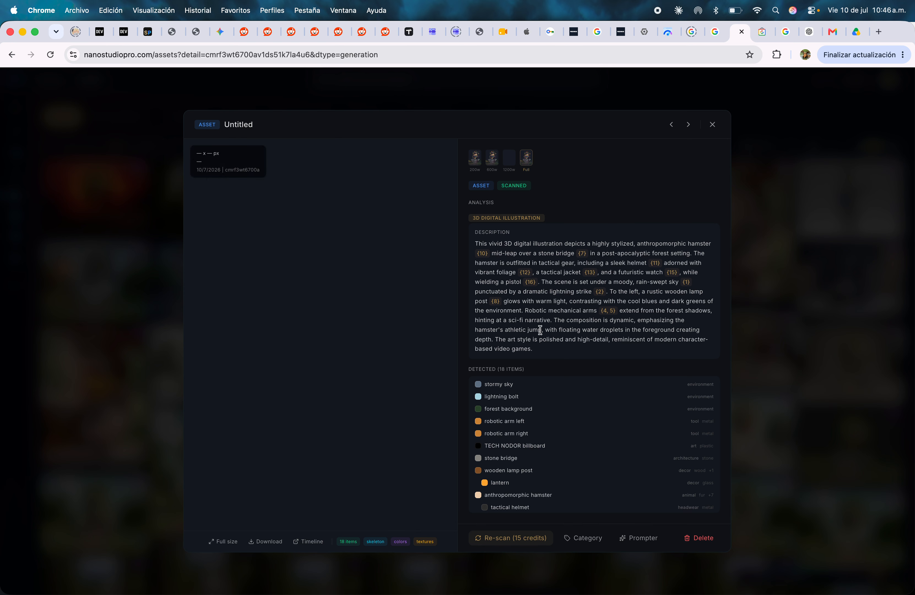
{"action": "left_click", "coordinate": [774, 267]}
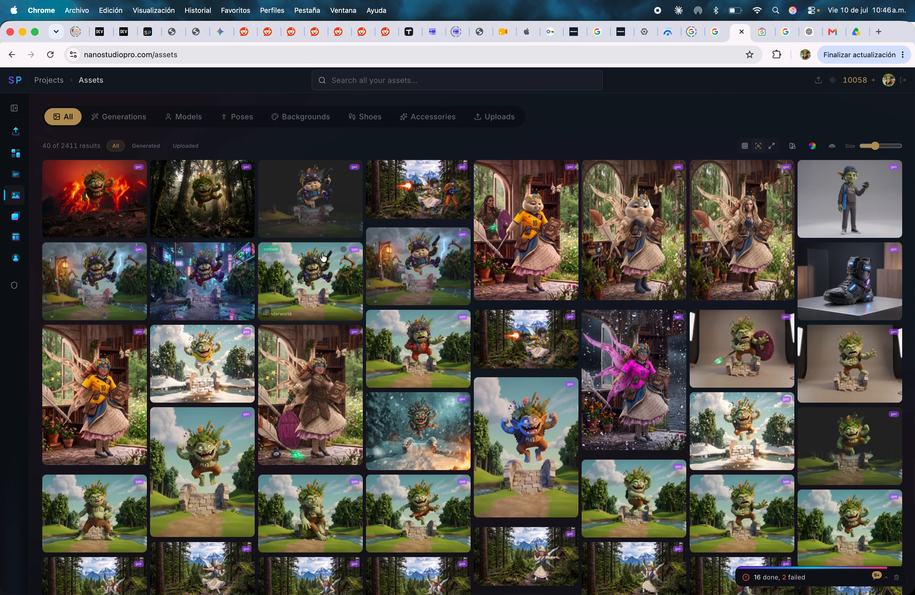
Step: Create a new canvas, name it "trolls", and show its image library
{"action": "left_click", "coordinate": [16, 216]}
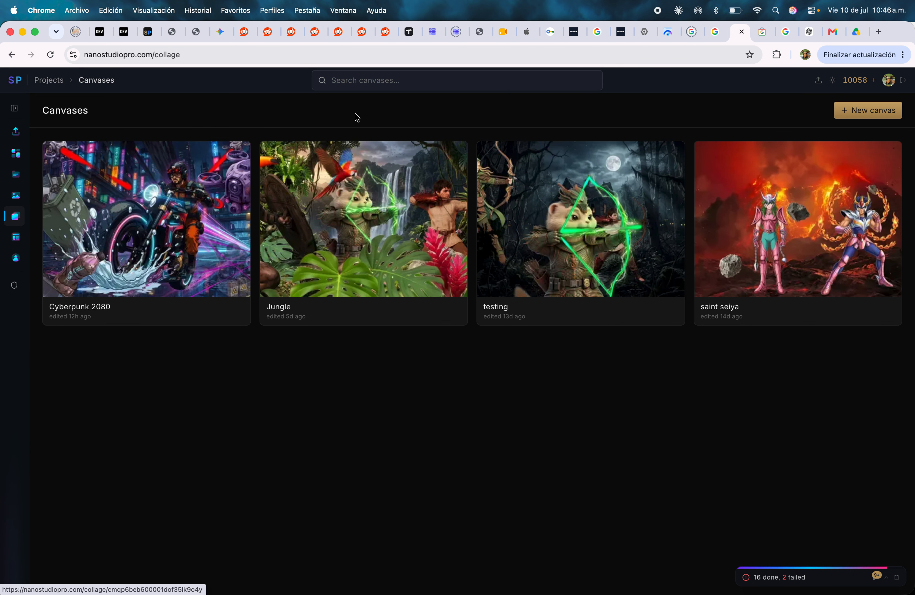
{"action": "left_click", "coordinate": [861, 118]}
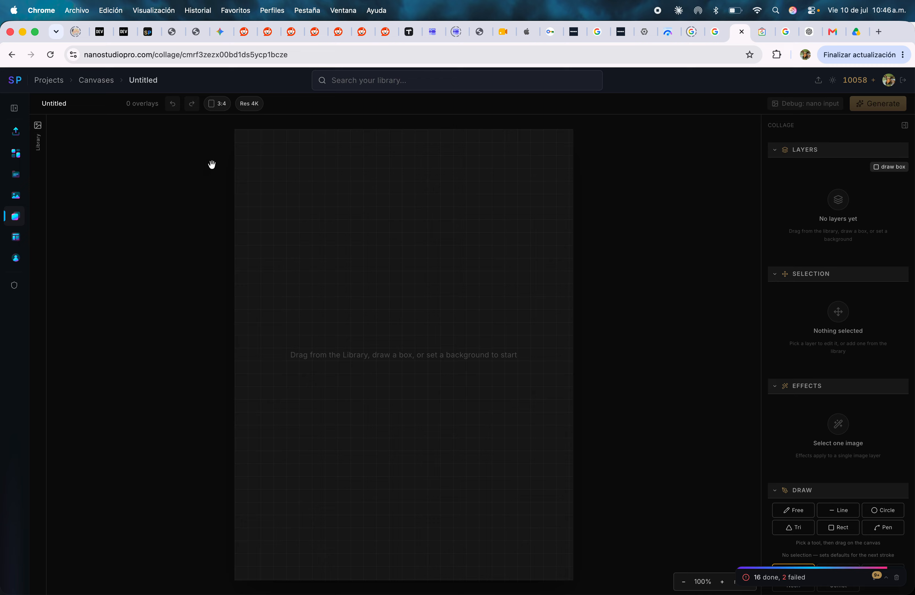
{"action": "left_click", "coordinate": [86, 108]}
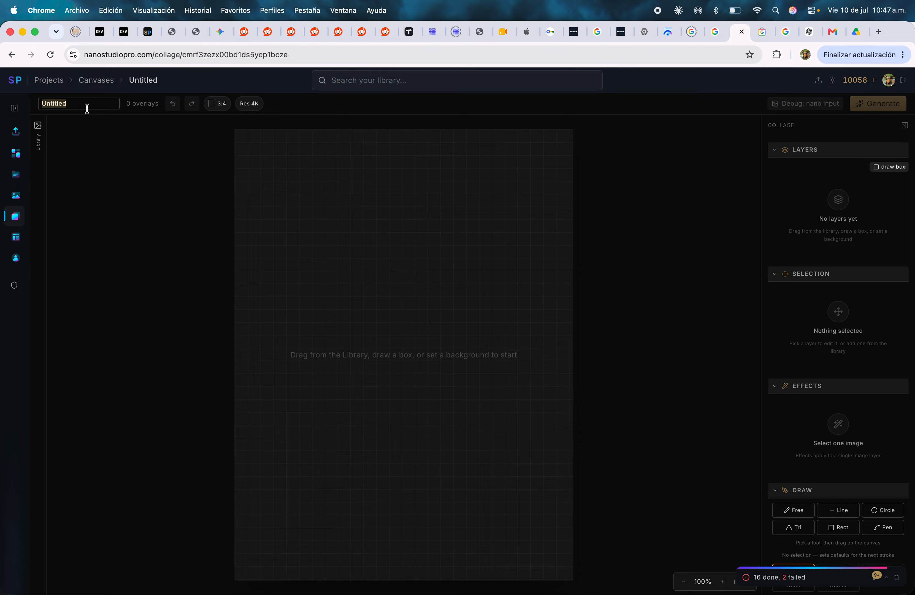
{"action": "type", "text": "trolls"}
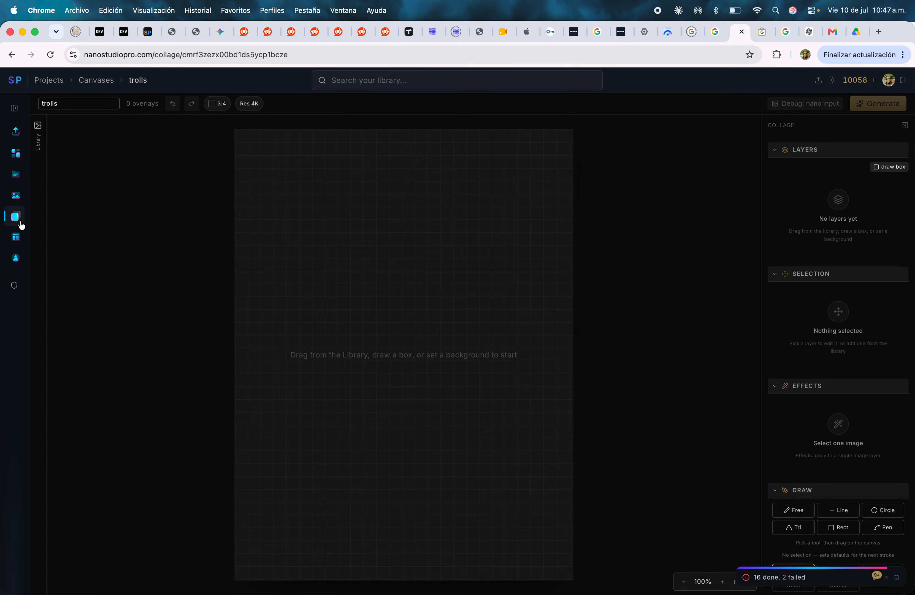
{"action": "left_click", "coordinate": [37, 125]}
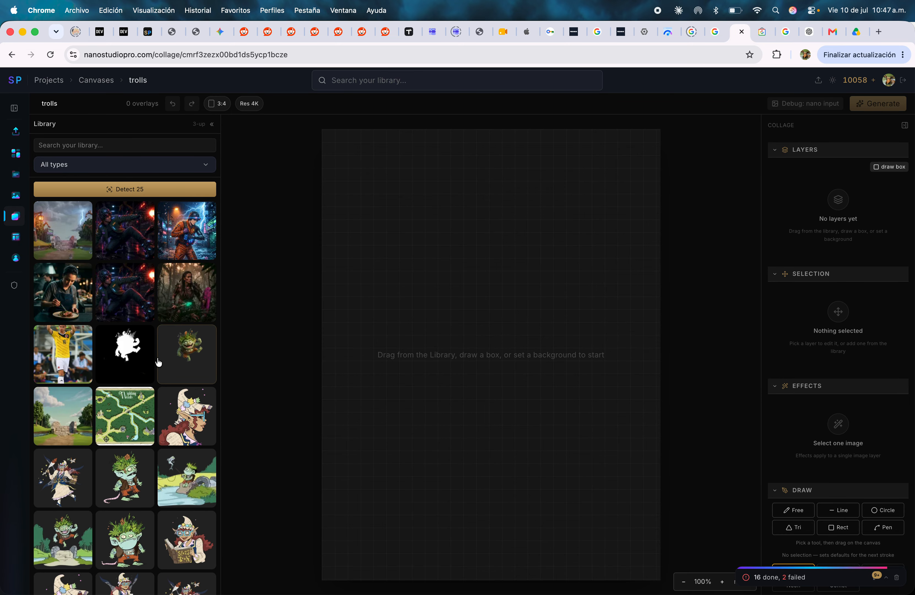
Step: Add the detected goblin part of the subject-fixed library image to the middle of the empty canvas
{"action": "scroll", "coordinate": [158, 362], "scroll_direction": "down", "scroll_amount": 2}
{"action": "left_click", "coordinate": [170, 332]}
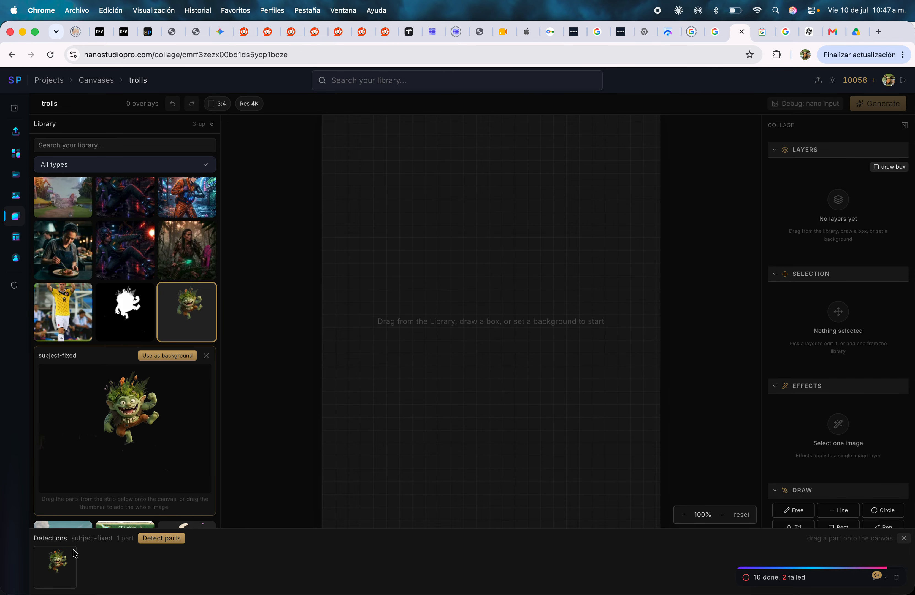
{"action": "left_click_drag", "start_coordinate": [55, 566], "coordinate": [509, 296]}
{"action": "left_click", "coordinate": [421, 272]}
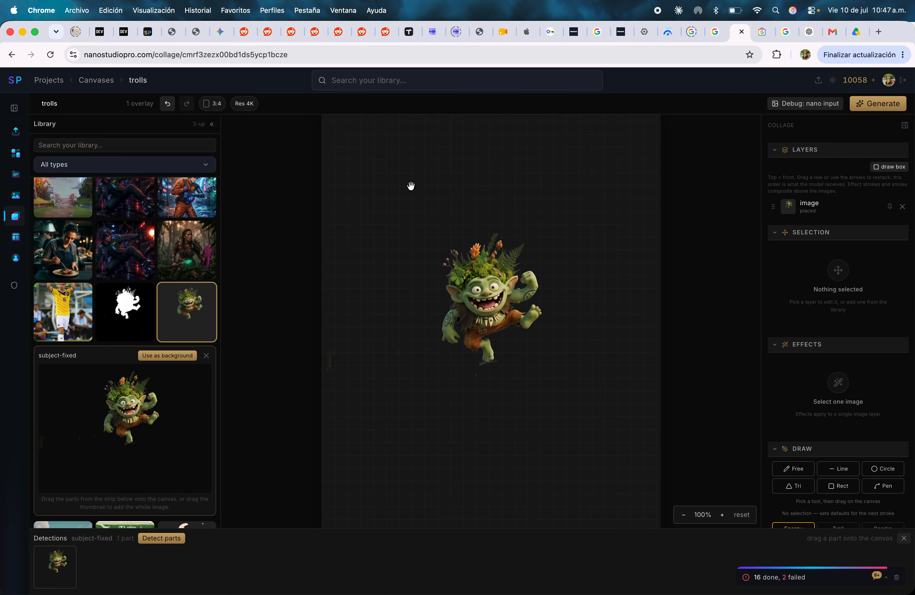
Step: Find the cinematic dark jungle image in the library and set it as the canvas background
{"action": "scroll", "coordinate": [140, 263], "scroll_direction": "down", "scroll_amount": 3}
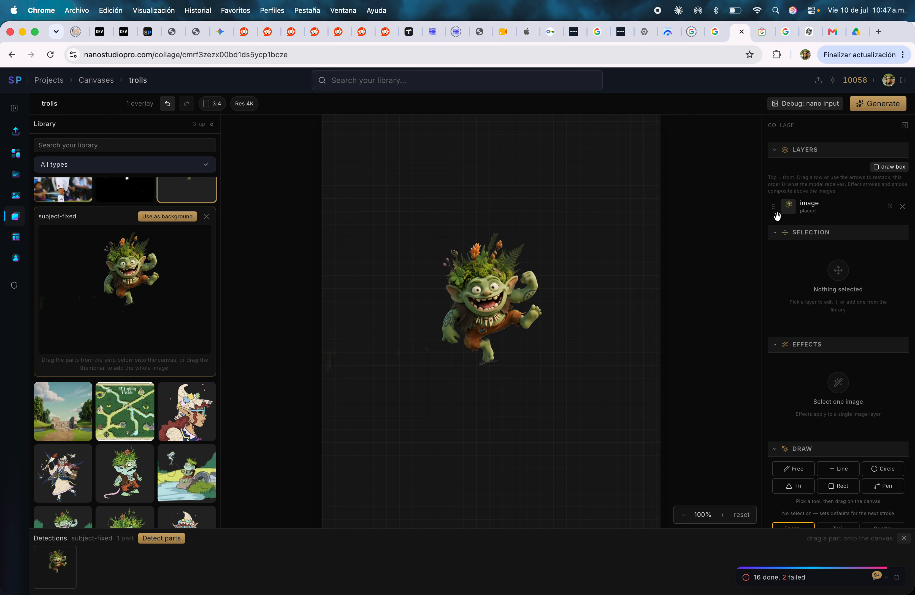
{"action": "scroll", "coordinate": [836, 301], "scroll_direction": "down", "scroll_amount": 10}
{"action": "scroll", "coordinate": [838, 303], "scroll_direction": "up", "scroll_amount": 10}
{"action": "scroll", "coordinate": [106, 461], "scroll_direction": "down", "scroll_amount": 10}
{"action": "scroll", "coordinate": [112, 468], "scroll_direction": "down", "scroll_amount": 15}
{"action": "scroll", "coordinate": [127, 478], "scroll_direction": "down", "scroll_amount": 5}
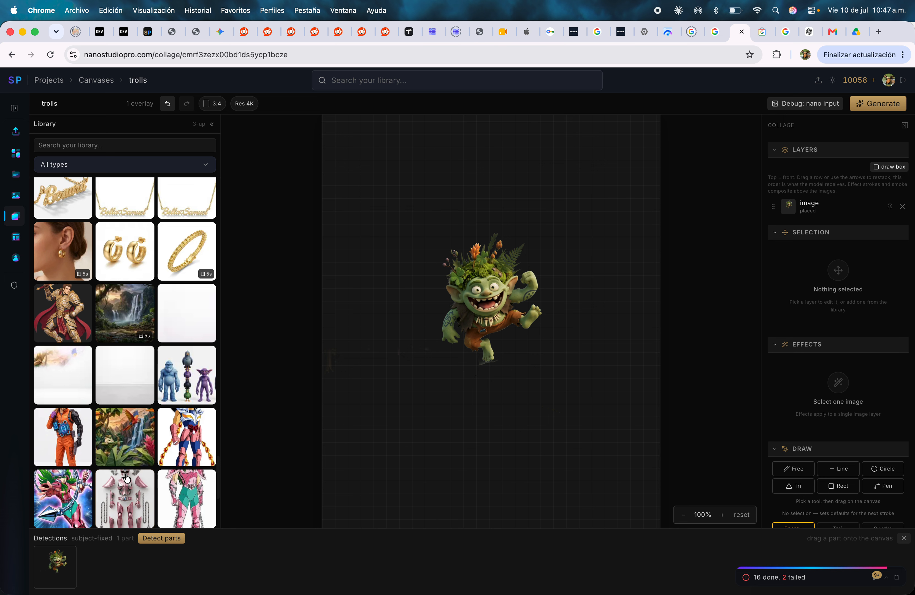
{"action": "scroll", "coordinate": [127, 478], "scroll_direction": "up", "scroll_amount": 10}
{"action": "left_click", "coordinate": [200, 444]}
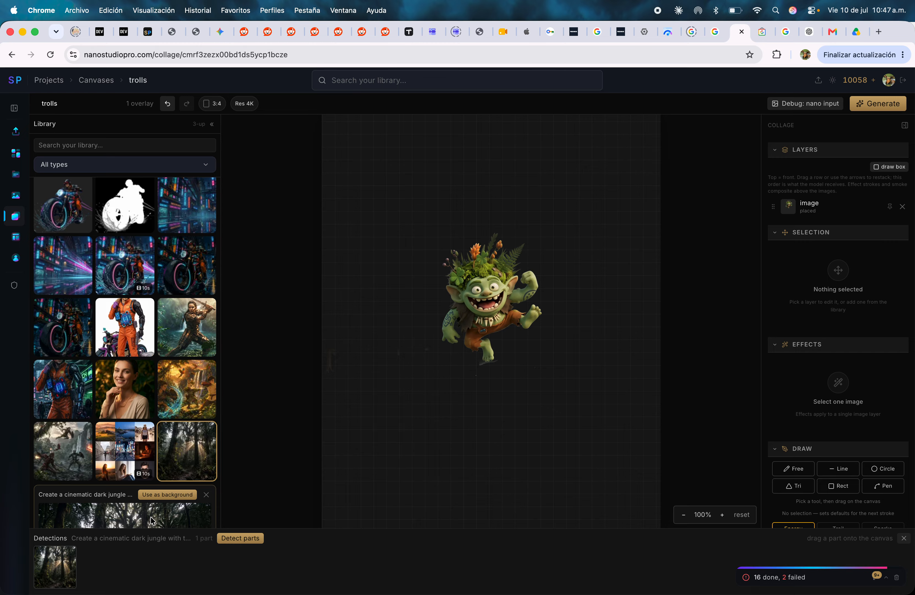
{"action": "left_click", "coordinate": [159, 497]}
Step: Enlarge the goblin and position it near the middle of the jungle scene
{"action": "left_click", "coordinate": [486, 284]}
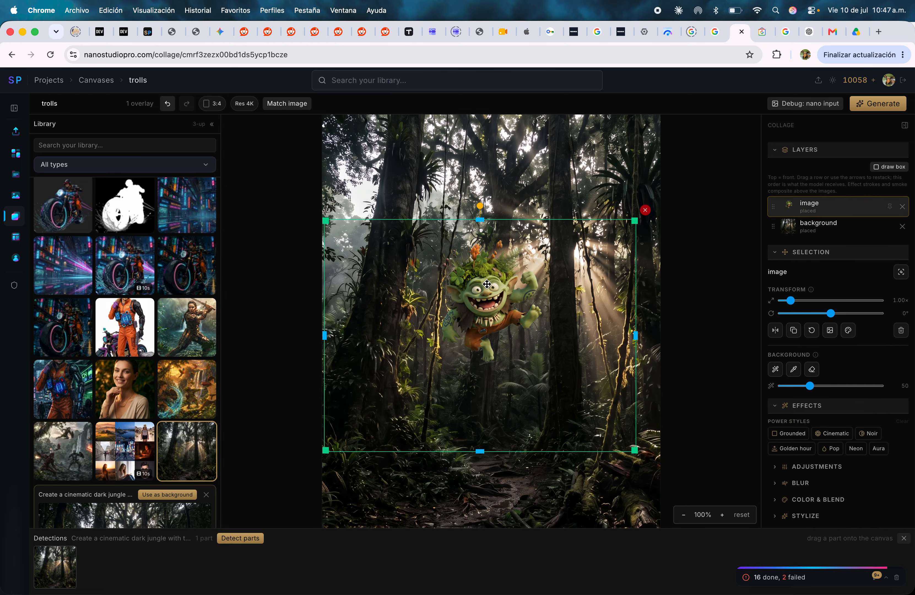
{"action": "left_click_drag", "start_coordinate": [486, 284], "coordinate": [421, 337]}
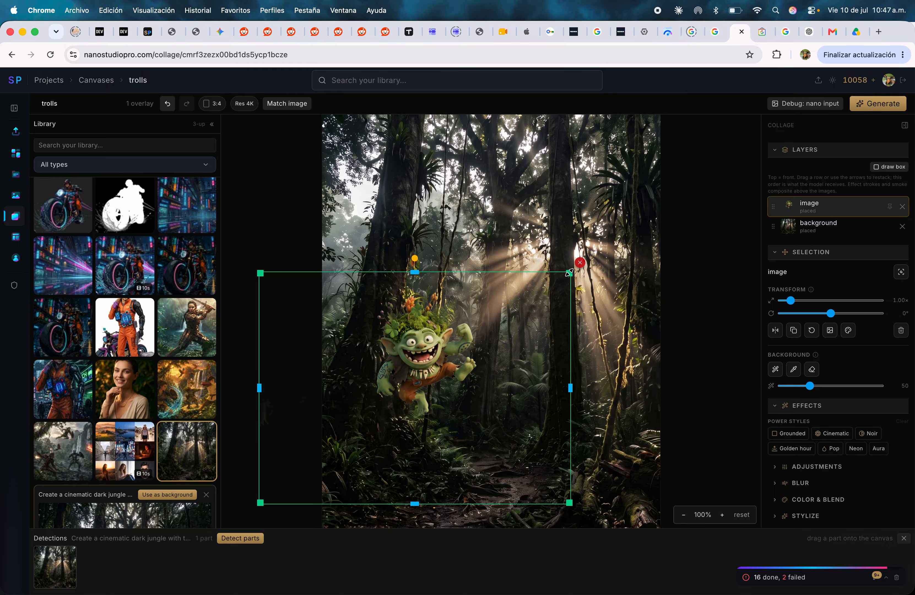
{"action": "left_click_drag", "start_coordinate": [569, 273], "coordinate": [684, 150]}
{"action": "left_click_drag", "start_coordinate": [486, 286], "coordinate": [468, 289]}
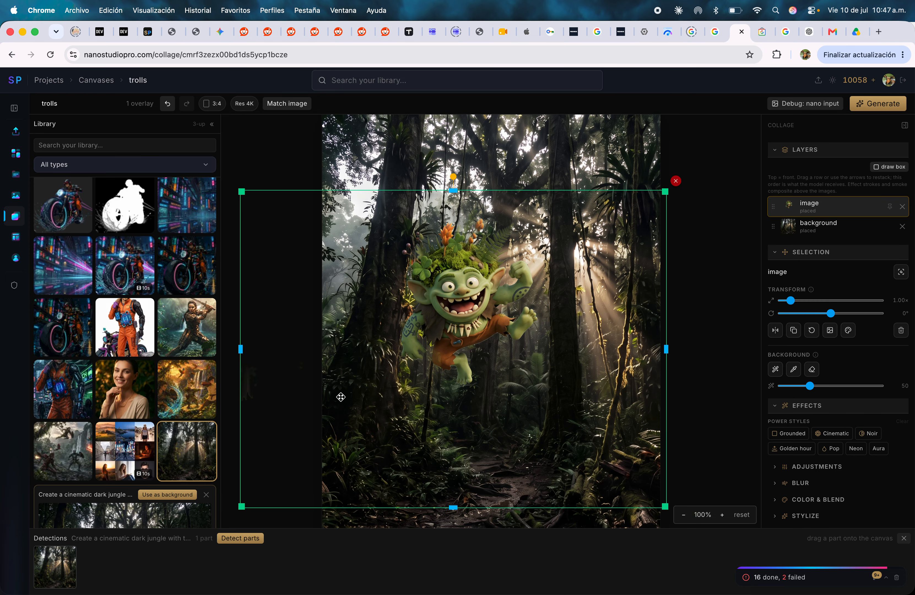
{"action": "left_click", "coordinate": [412, 170]}
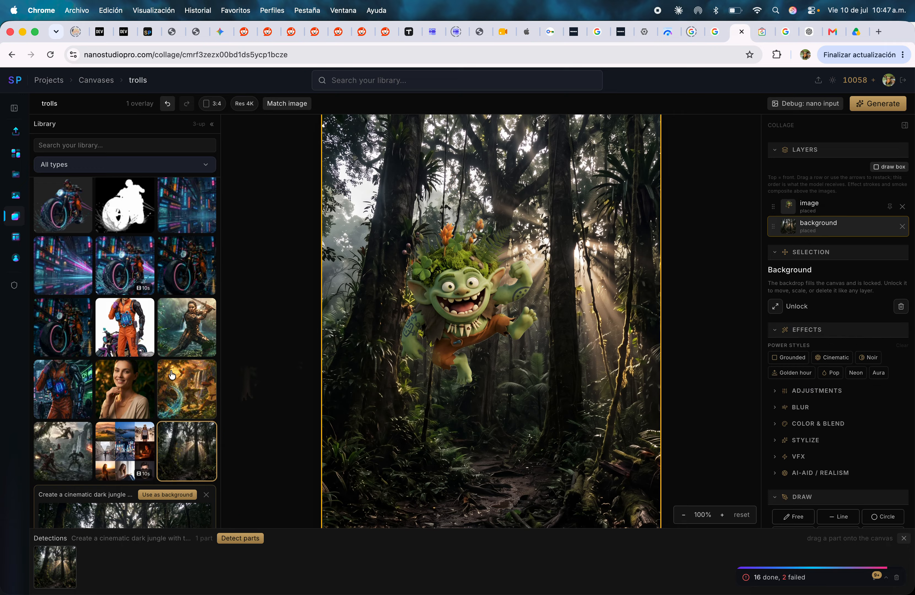
Step: Look through the library images for more characters to add to the jungle collage
{"action": "scroll", "coordinate": [170, 374], "scroll_direction": "down", "scroll_amount": 5}
{"action": "scroll", "coordinate": [164, 448], "scroll_direction": "down", "scroll_amount": 5}
{"action": "scroll", "coordinate": [164, 447], "scroll_direction": "down", "scroll_amount": 3}
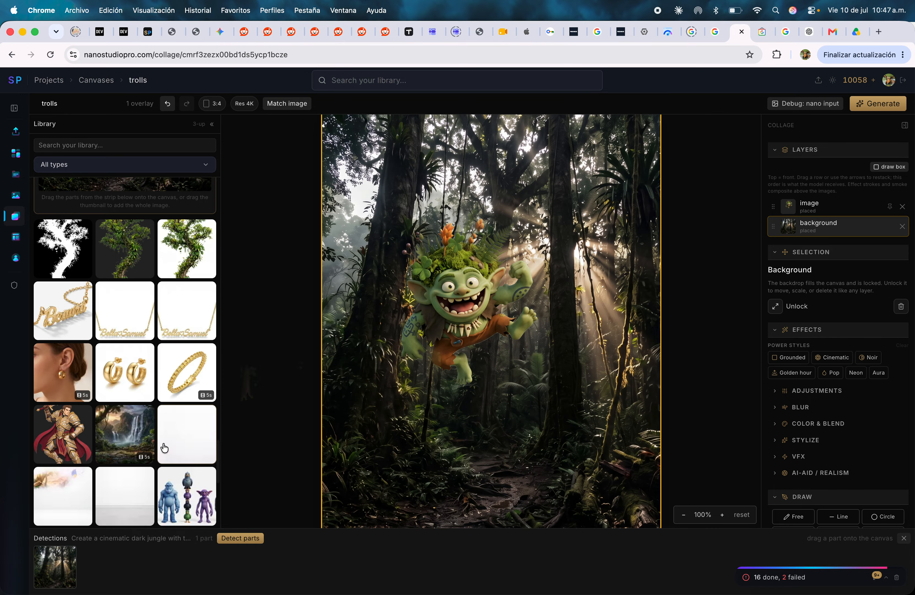
{"action": "scroll", "coordinate": [165, 447], "scroll_direction": "down", "scroll_amount": 15}
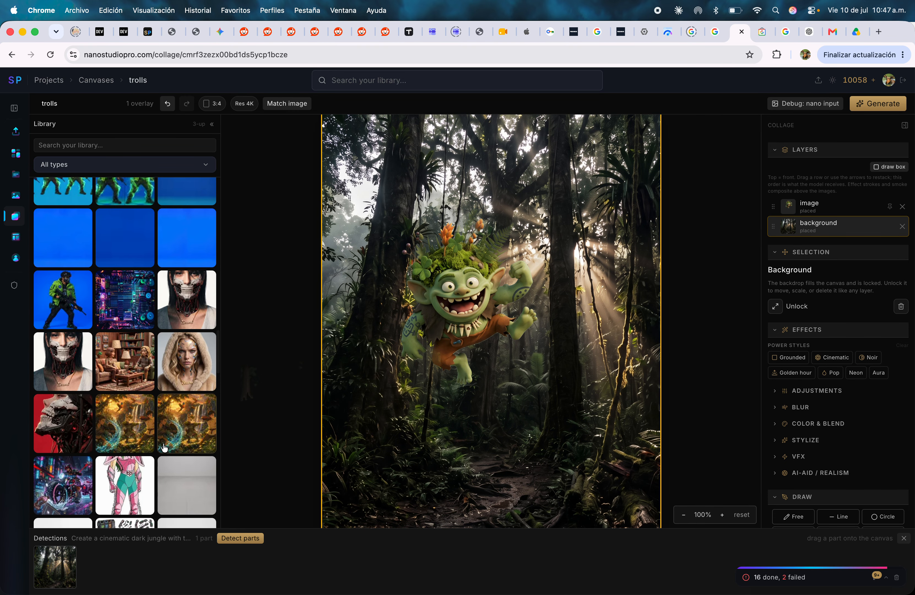
{"action": "scroll", "coordinate": [164, 447], "scroll_direction": "up", "scroll_amount": 10}
{"action": "scroll", "coordinate": [164, 325], "scroll_direction": "up", "scroll_amount": 5}
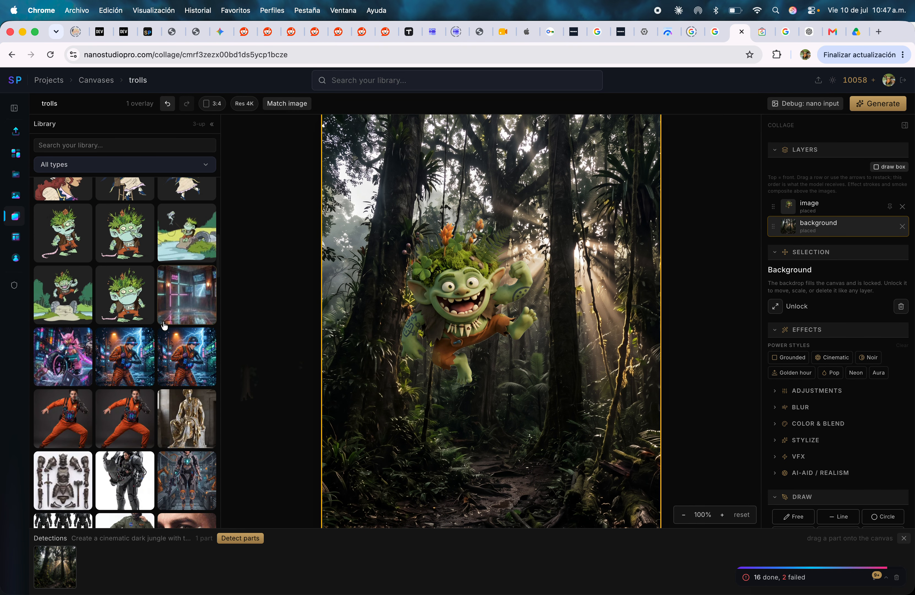
{"action": "scroll", "coordinate": [163, 284], "scroll_direction": "up", "scroll_amount": 3}
{"action": "scroll", "coordinate": [168, 259], "scroll_direction": "up", "scroll_amount": 5}
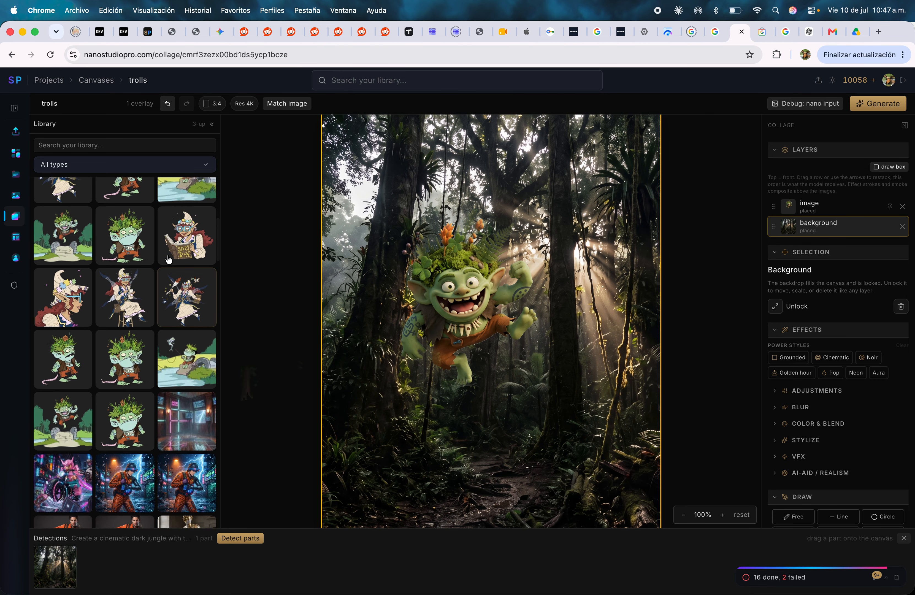
{"action": "scroll", "coordinate": [169, 259], "scroll_direction": "up", "scroll_amount": 4}
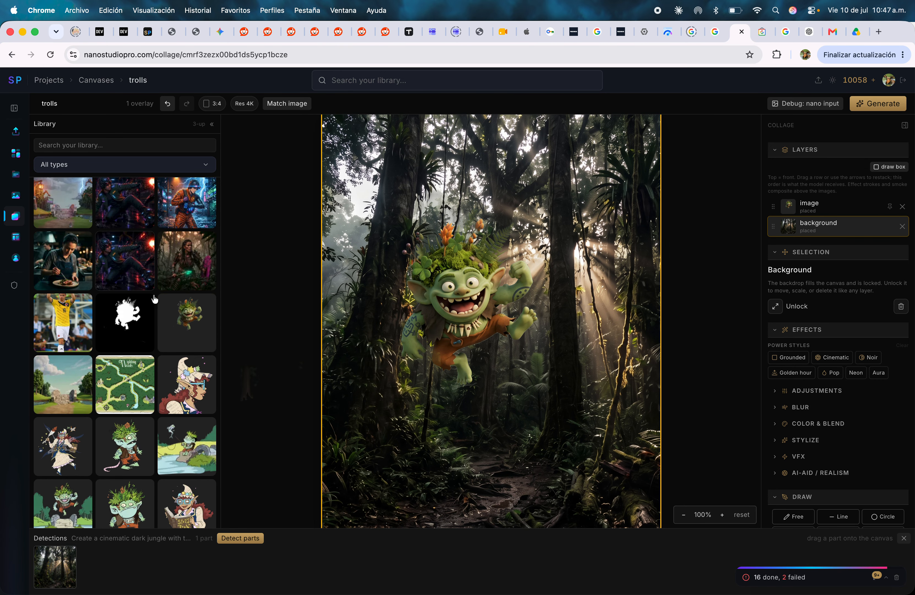
{"action": "scroll", "coordinate": [172, 305], "scroll_direction": "up", "scroll_amount": 2}
Step: Search the library for "cutout" and add the armored hamster archer with the glowing green bow to the canvas
{"action": "left_click", "coordinate": [111, 145]}
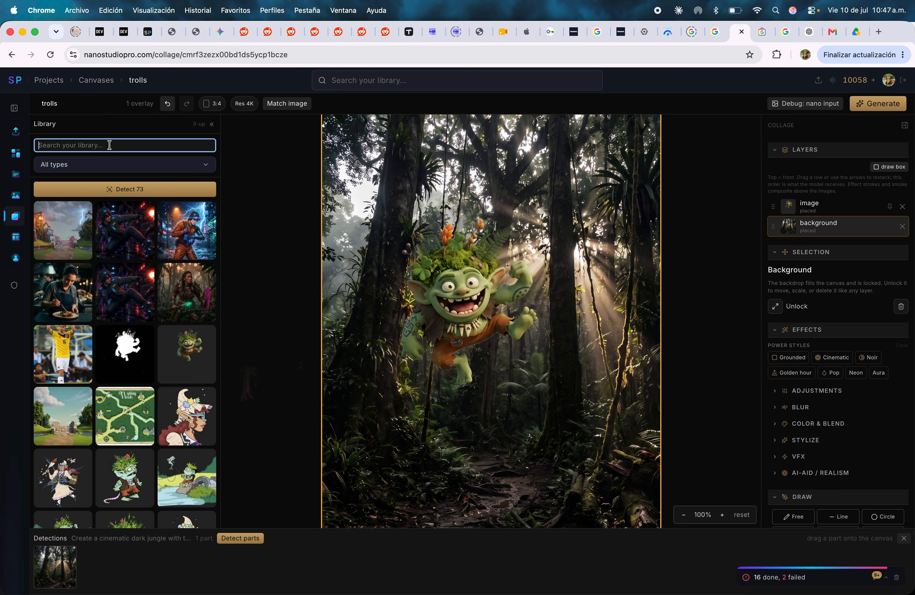
{"action": "type", "text": "cutout"}
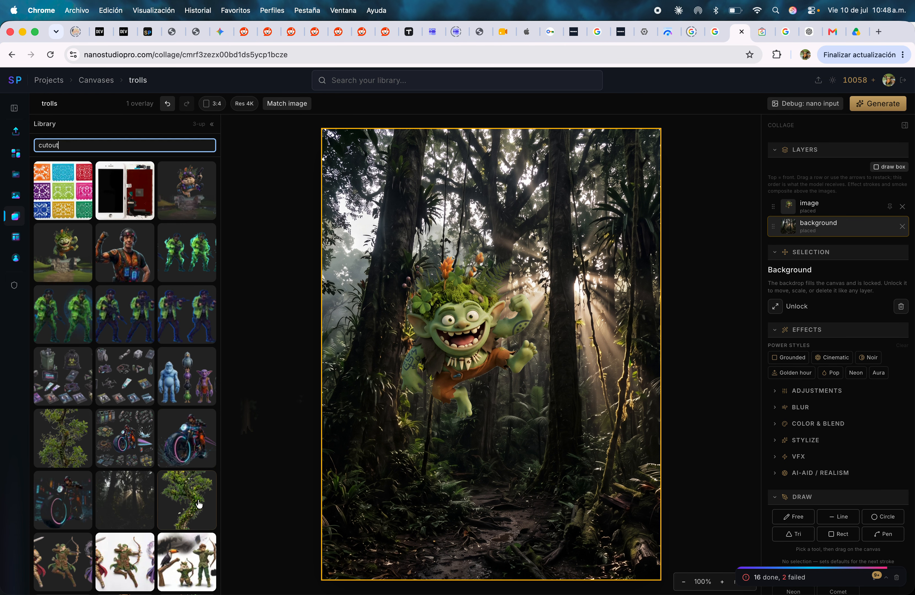
{"action": "scroll", "coordinate": [188, 463], "scroll_direction": "down", "scroll_amount": 4}
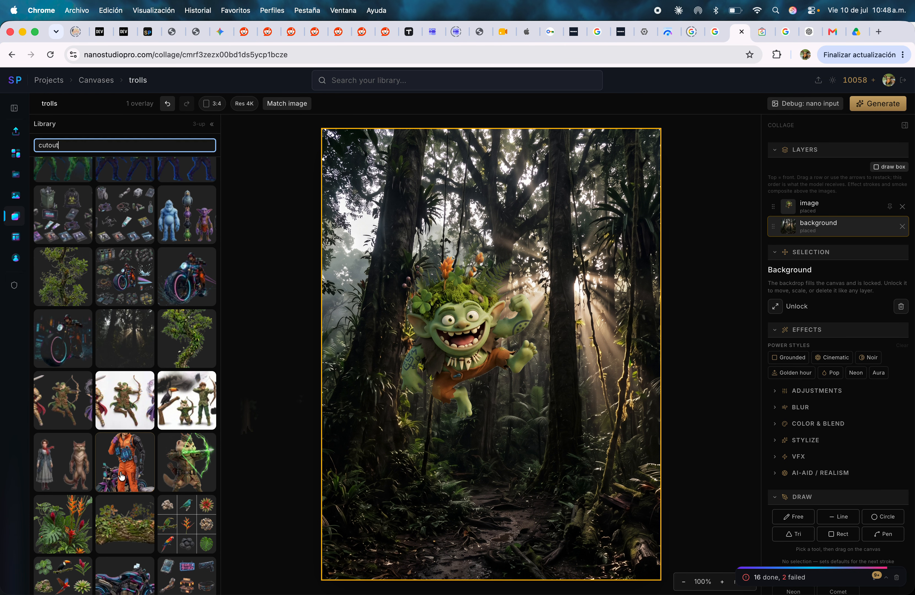
{"action": "left_click_drag", "start_coordinate": [187, 463], "coordinate": [521, 425]}
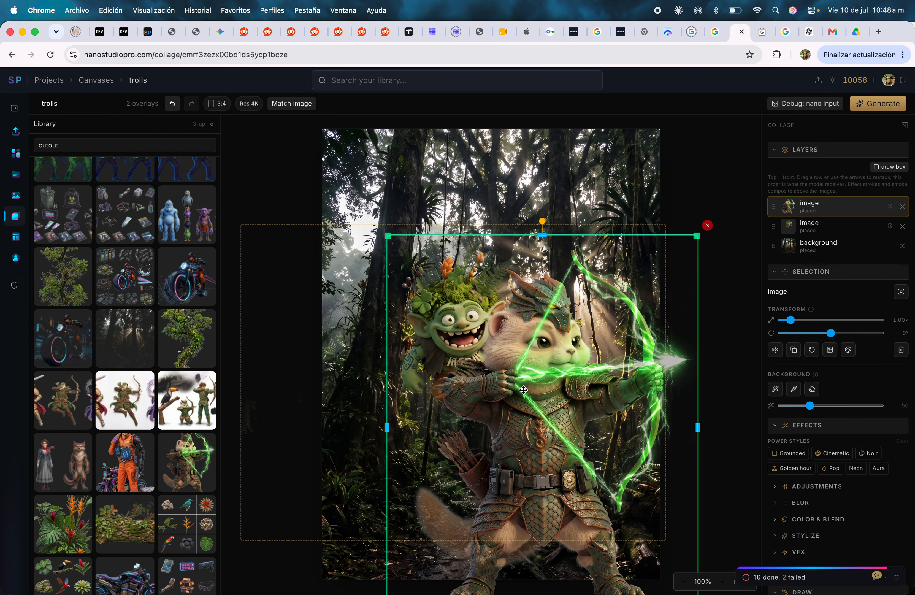
Step: Shrink the hamster archer and place it in the lower right of the jungle scene, below the goblin
{"action": "left_click_drag", "start_coordinate": [554, 381], "coordinate": [612, 392]}
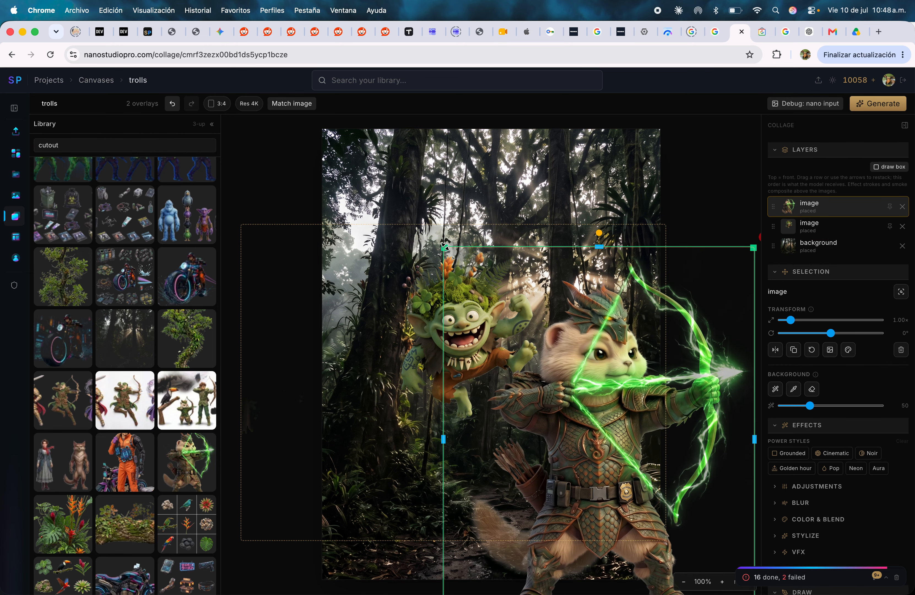
{"action": "left_click_drag", "start_coordinate": [445, 247], "coordinate": [566, 385]}
{"action": "left_click_drag", "start_coordinate": [681, 500], "coordinate": [602, 445]}
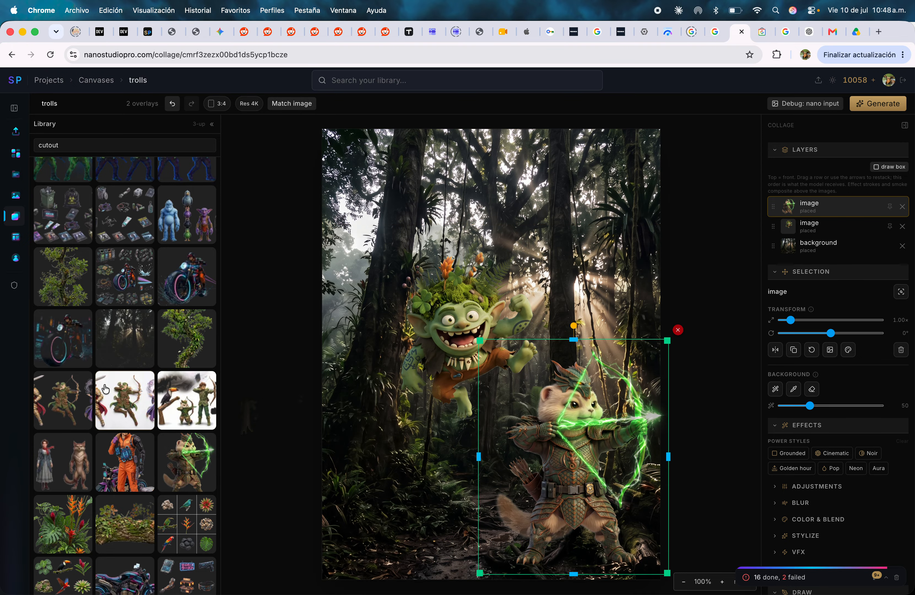
Step: Browse the cutouts further, move the hamster archer to the lower left of the scene and shift the goblin to the right
{"action": "scroll", "coordinate": [130, 444], "scroll_direction": "down", "scroll_amount": 5}
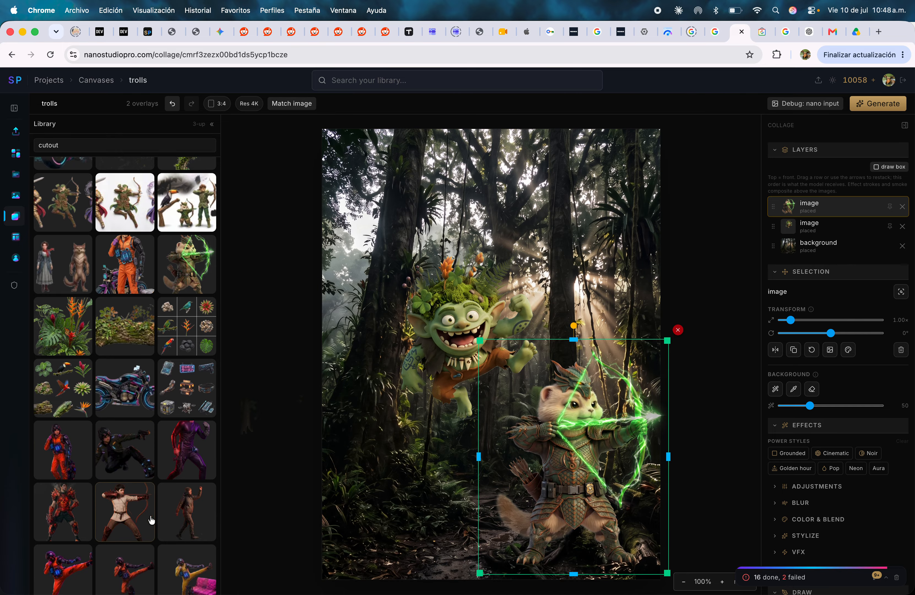
{"action": "scroll", "coordinate": [109, 469], "scroll_direction": "down", "scroll_amount": 6}
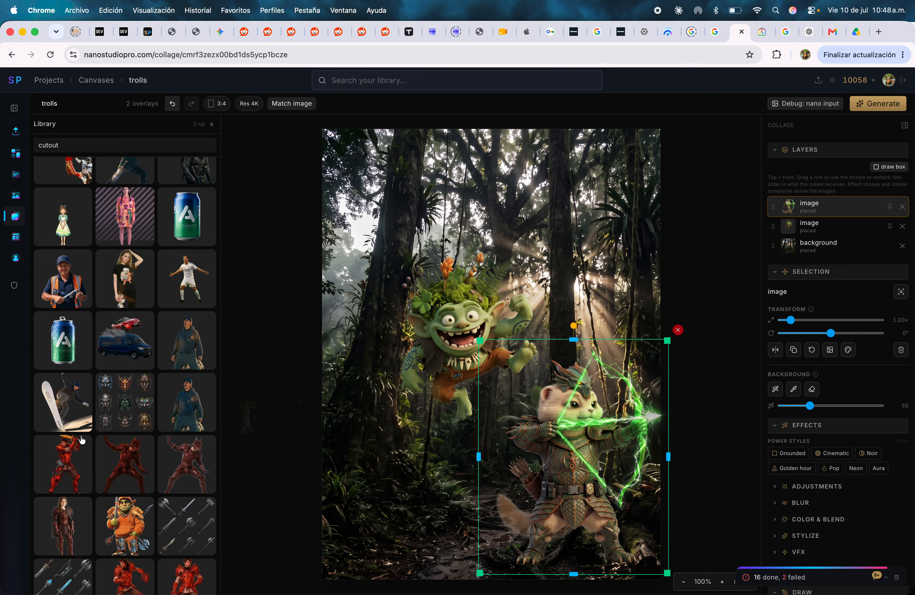
{"action": "scroll", "coordinate": [166, 368], "scroll_direction": "down", "scroll_amount": 15}
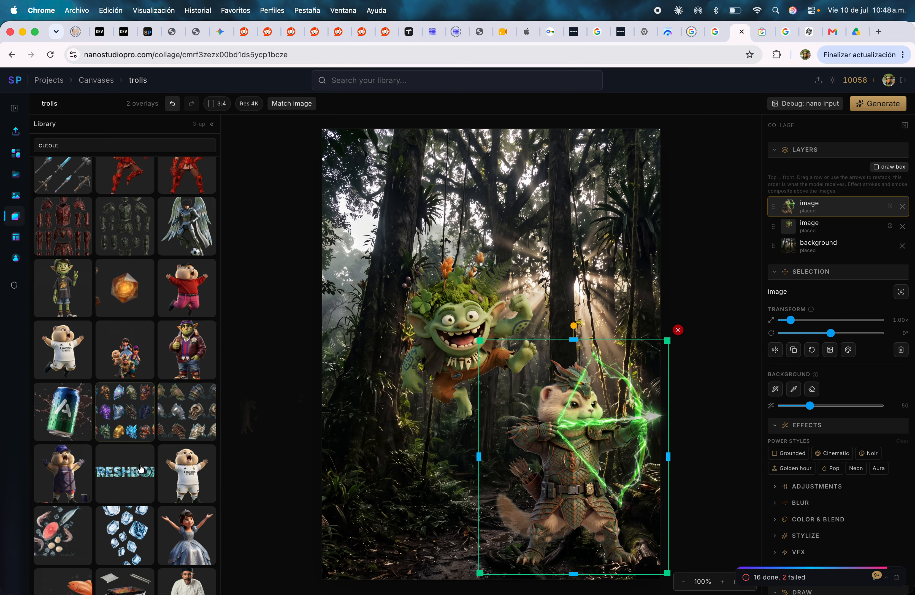
{"action": "left_click_drag", "start_coordinate": [574, 424], "coordinate": [391, 416]}
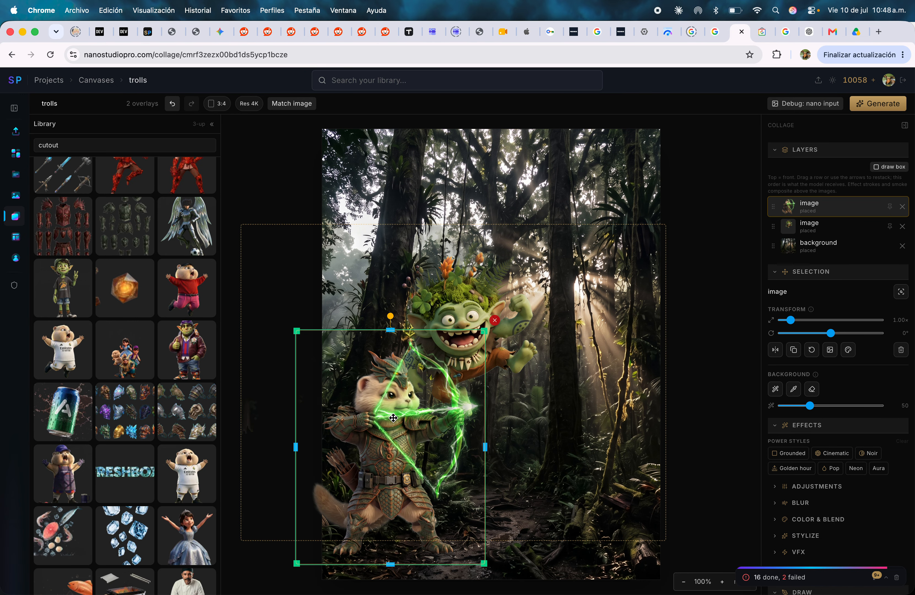
{"action": "left_click_drag", "start_coordinate": [472, 316], "coordinate": [555, 302]}
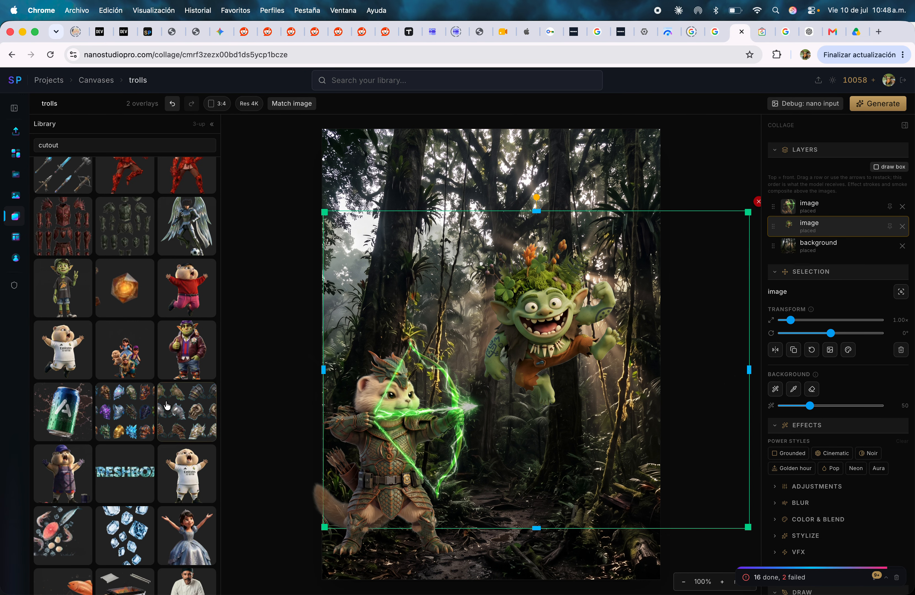
Step: Try the ork cutout in the pizza T-shirt at different sizes beside the goblin, and remove it from the canvas
{"action": "left_click_drag", "start_coordinate": [435, 418], "coordinate": [495, 438]}
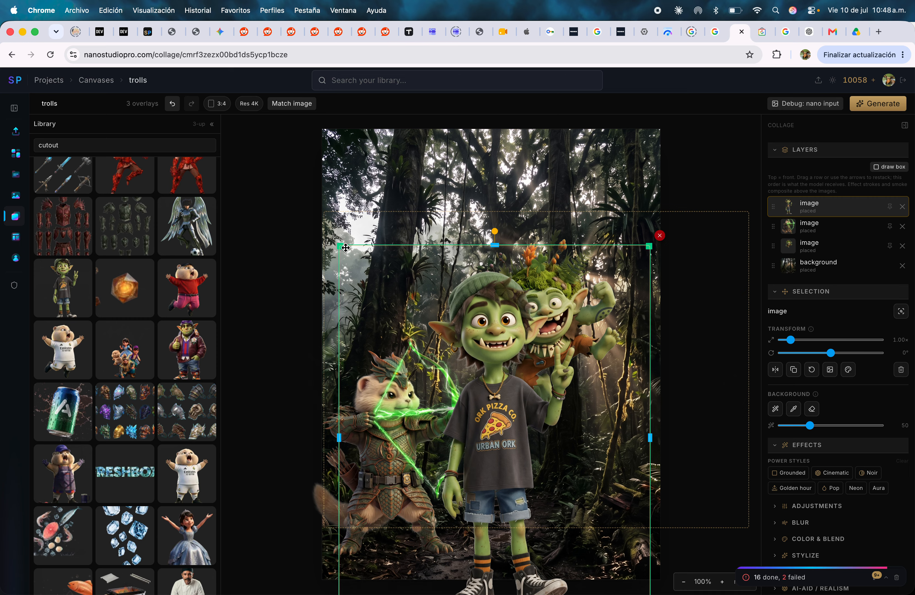
{"action": "left_click_drag", "start_coordinate": [345, 247], "coordinate": [490, 435]}
{"action": "left_click_drag", "start_coordinate": [574, 470], "coordinate": [608, 380]}
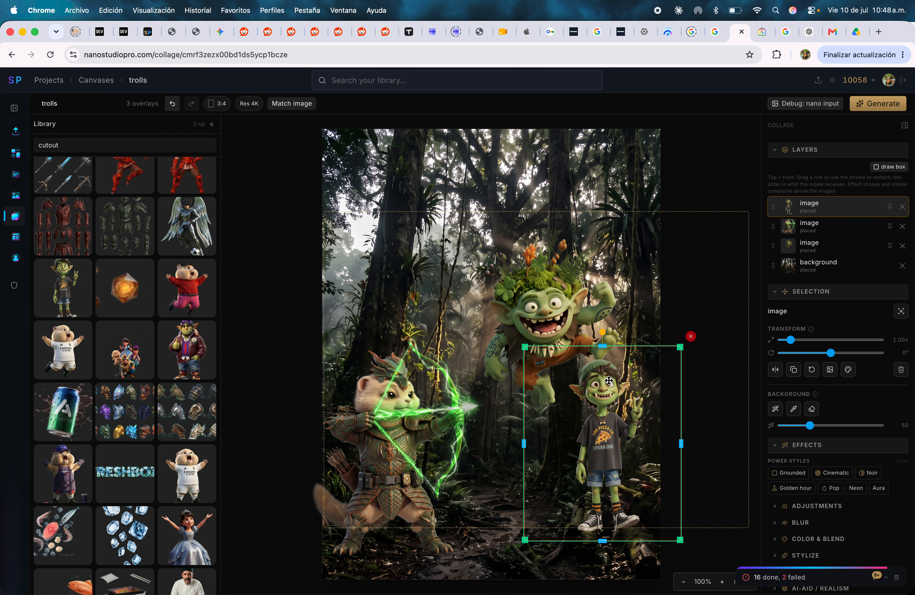
{"action": "left_click_drag", "start_coordinate": [523, 345], "coordinate": [449, 272]}
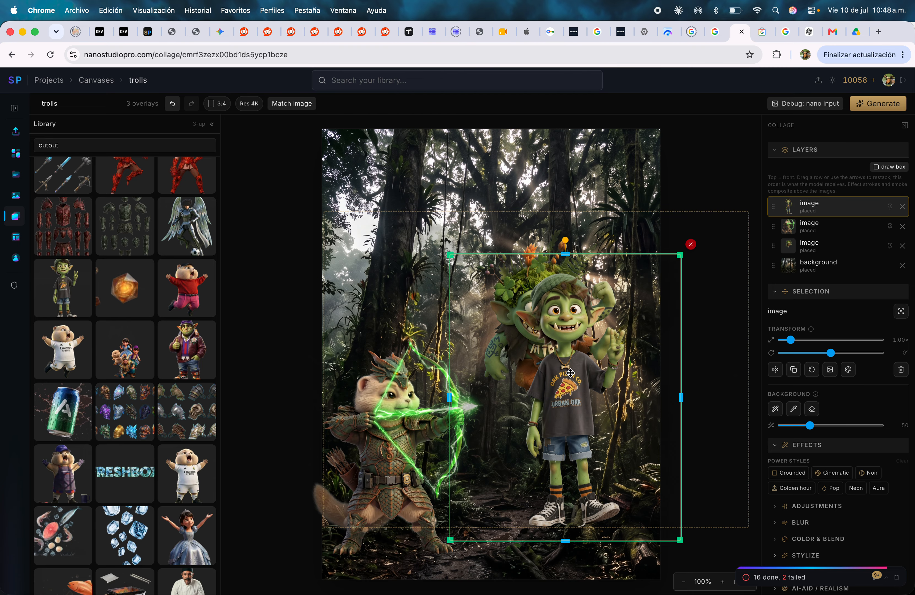
{"action": "left_click_drag", "start_coordinate": [570, 373], "coordinate": [638, 402]}
{"action": "left_click_drag", "start_coordinate": [617, 448], "coordinate": [590, 409]}
{"action": "left_click", "coordinate": [720, 293]}
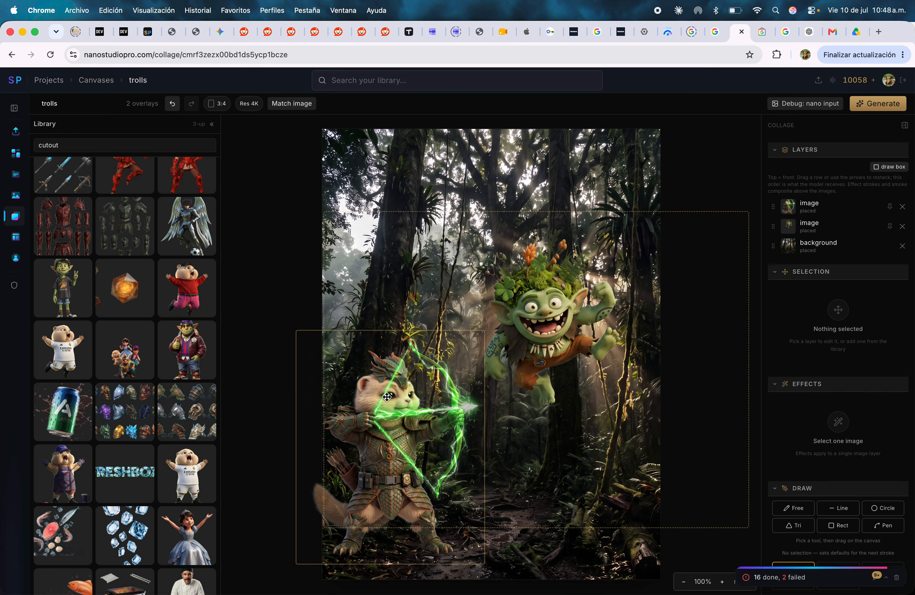
Step: Add the ork cutout in the burgundy jacket, reduced, at the scene's lower right, and move the flying goblin up and left
{"action": "left_click", "coordinate": [195, 369]}
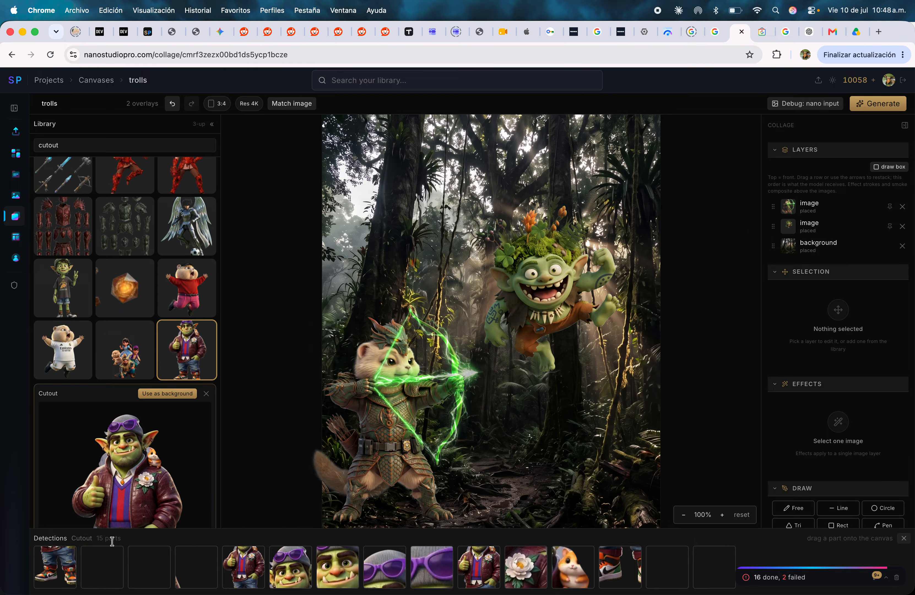
{"action": "left_click", "coordinate": [181, 350]}
{"action": "left_click_drag", "start_coordinate": [186, 351], "coordinate": [395, 367]}
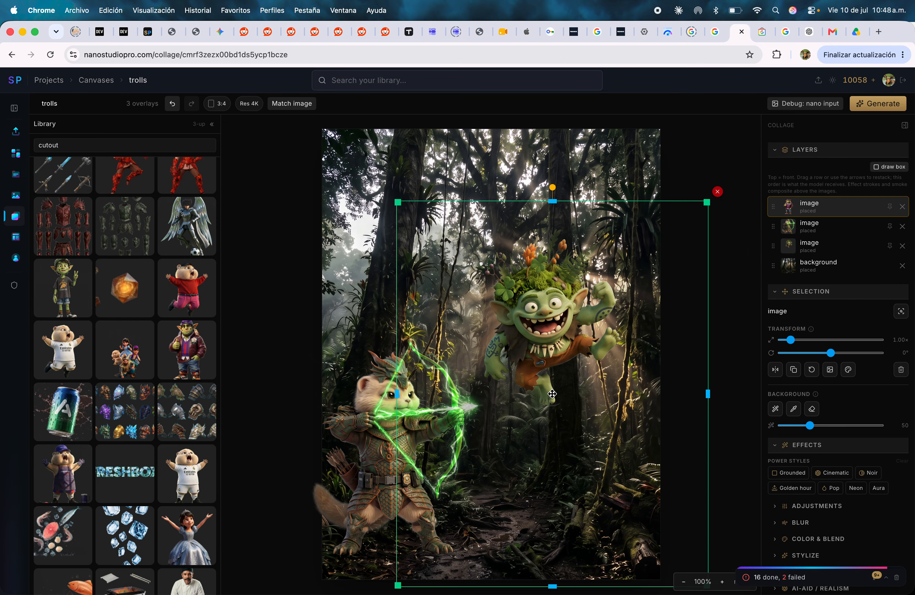
{"action": "left_click_drag", "start_coordinate": [398, 201], "coordinate": [490, 317]}
{"action": "mouse_move", "coordinate": [616, 415]}
{"action": "left_mouse_down"}
{"action": "mouse_move", "coordinate": [638, 409]}
{"action": "mouse_move", "coordinate": [606, 363]}
{"action": "mouse_move", "coordinate": [652, 401]}
{"action": "mouse_move", "coordinate": [627, 410]}
{"action": "left_mouse_up"}
{"action": "left_click", "coordinate": [550, 266]}
{"action": "left_click_drag", "start_coordinate": [551, 266], "coordinate": [505, 242]}
Step: Browse the cutout library, open the side-by-side character lineup and place its dark-skinned stone golem at the centre of the scene
{"action": "scroll", "coordinate": [155, 357], "scroll_direction": "down", "scroll_amount": 15}
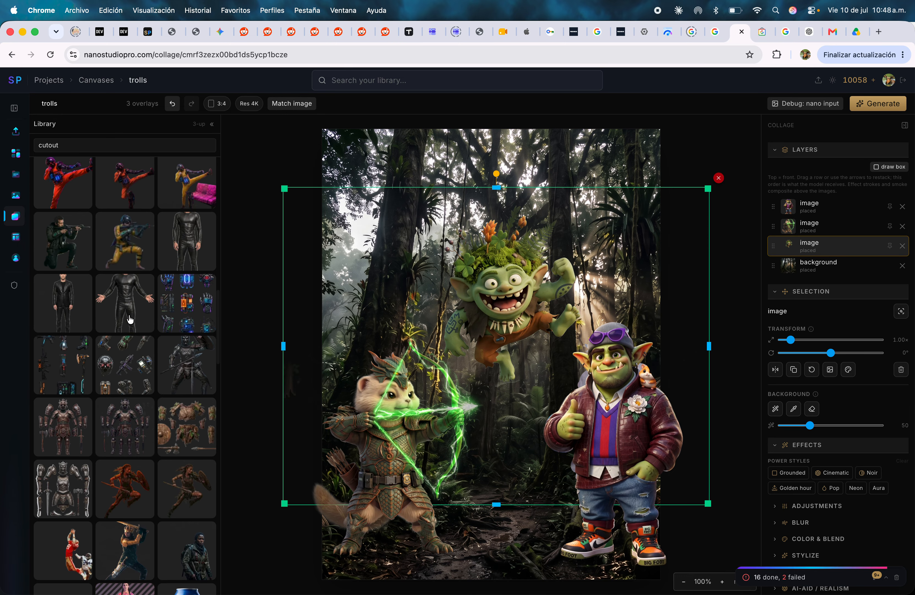
{"action": "scroll", "coordinate": [130, 321], "scroll_direction": "up", "scroll_amount": 2}
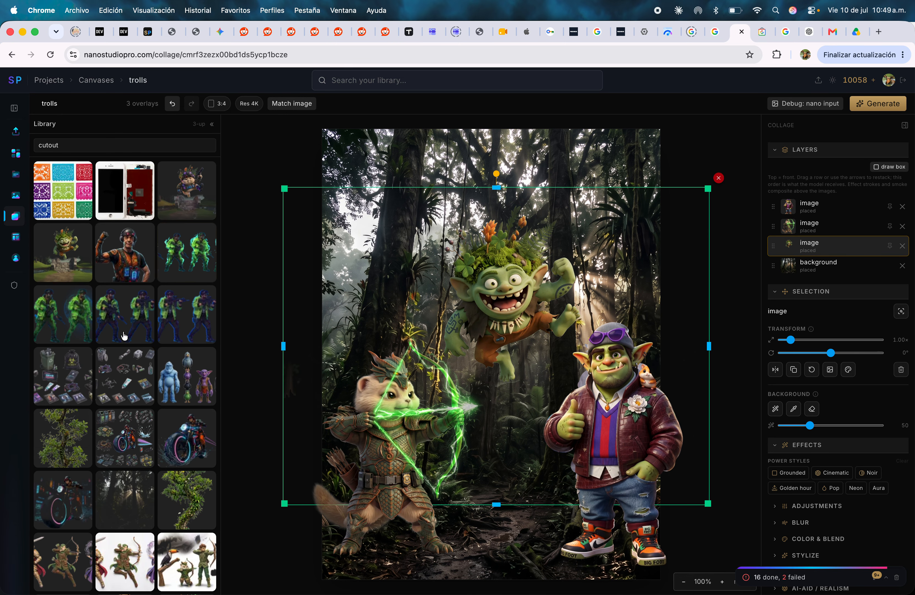
{"action": "scroll", "coordinate": [124, 336], "scroll_direction": "down", "scroll_amount": 8}
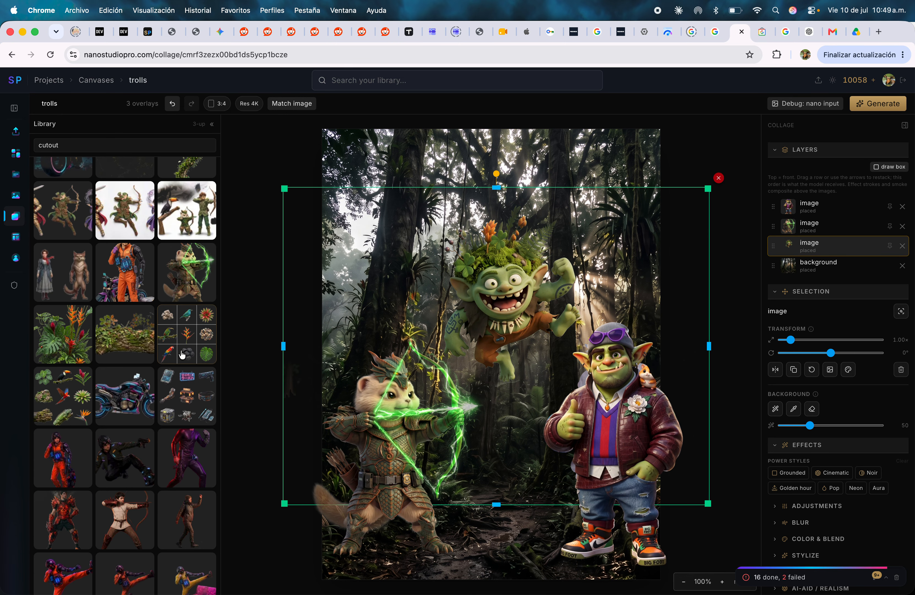
{"action": "scroll", "coordinate": [182, 354], "scroll_direction": "up", "scroll_amount": 8}
{"action": "left_click", "coordinate": [182, 371]}
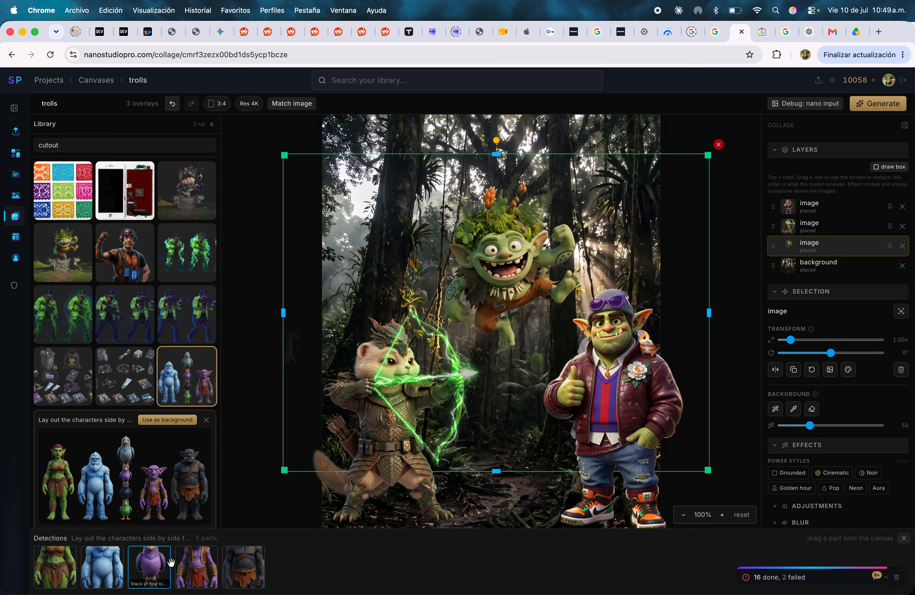
{"action": "left_click_drag", "start_coordinate": [246, 571], "coordinate": [515, 381]}
Step: Restack the stone golem directly above the background, and shift the ork to the right and the flying goblin up and left
{"action": "mouse_move", "coordinate": [871, 286]}
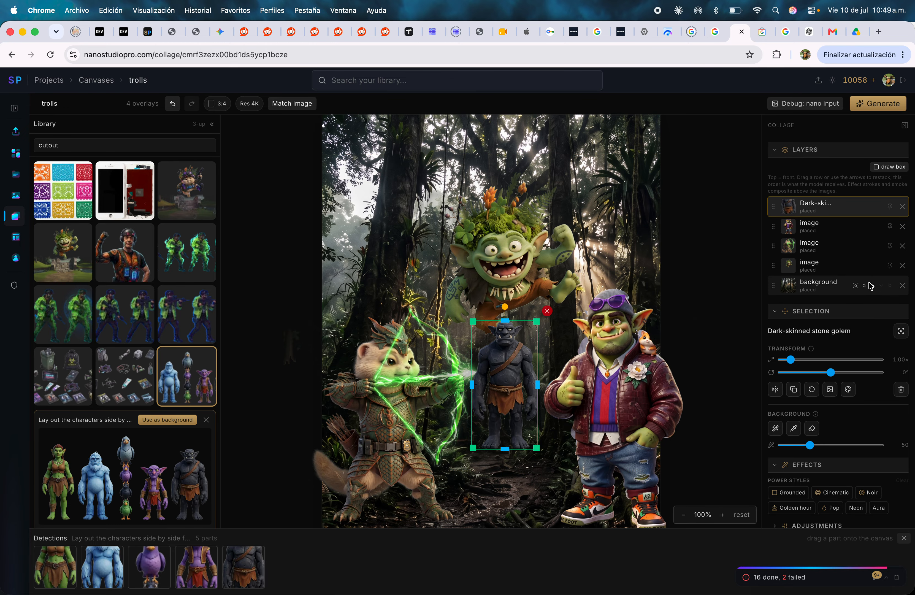
{"action": "left_click_drag", "start_coordinate": [773, 206], "coordinate": [778, 287]}
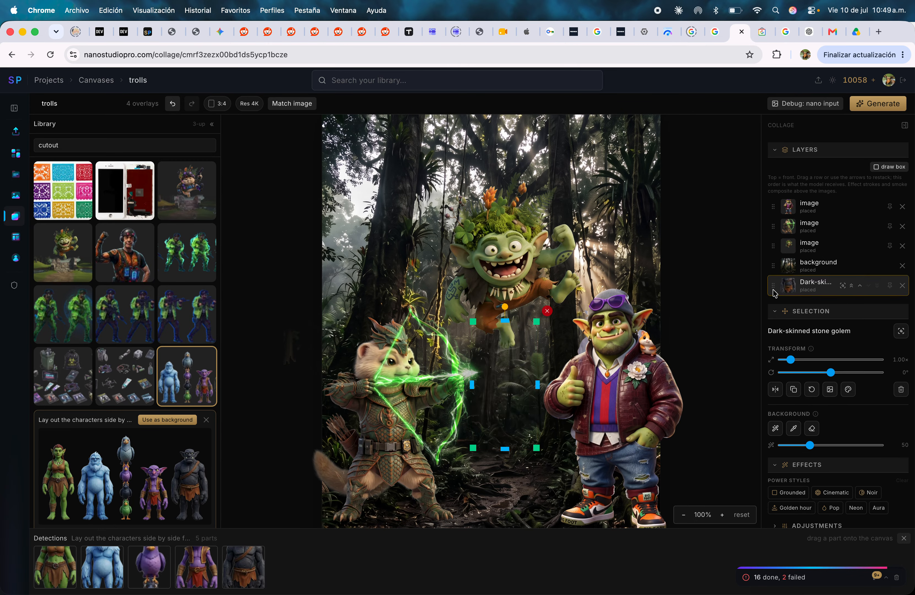
{"action": "left_click_drag", "start_coordinate": [772, 284], "coordinate": [773, 265]}
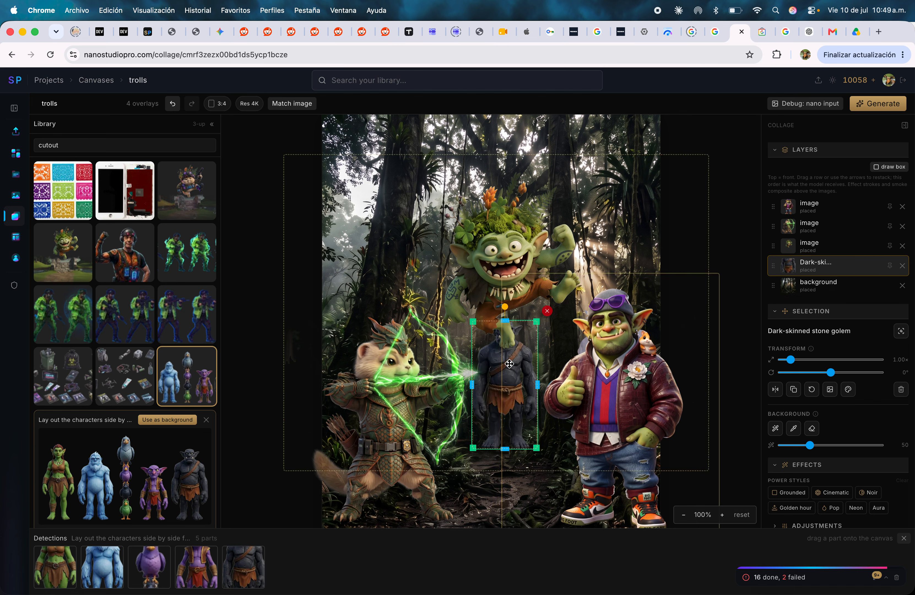
{"action": "left_click", "coordinate": [534, 398]}
{"action": "left_click_drag", "start_coordinate": [529, 388], "coordinate": [497, 372]}
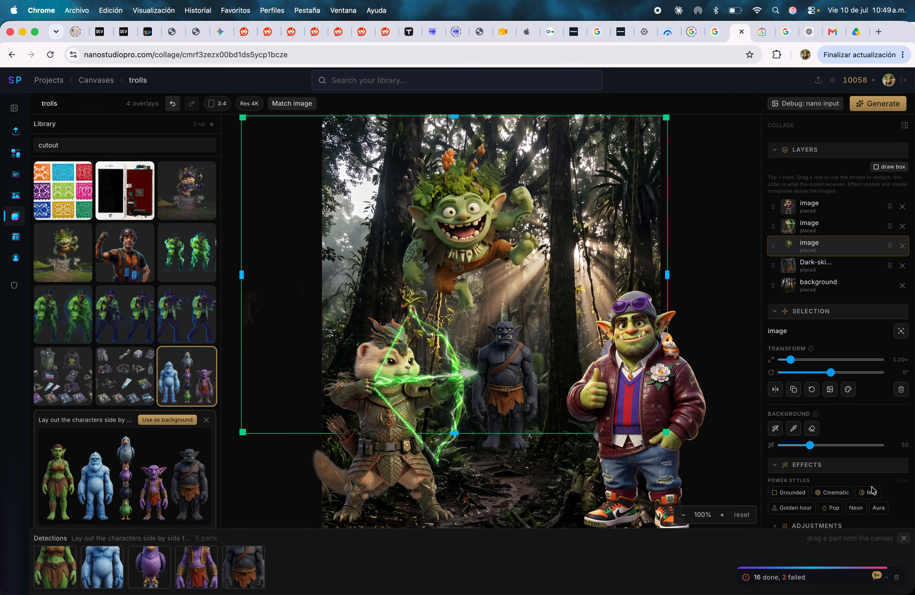
Step: Preview the collage's depth / parallax and show the overflow outside the canvas
{"action": "scroll", "coordinate": [832, 304], "scroll_direction": "down", "scroll_amount": 10}
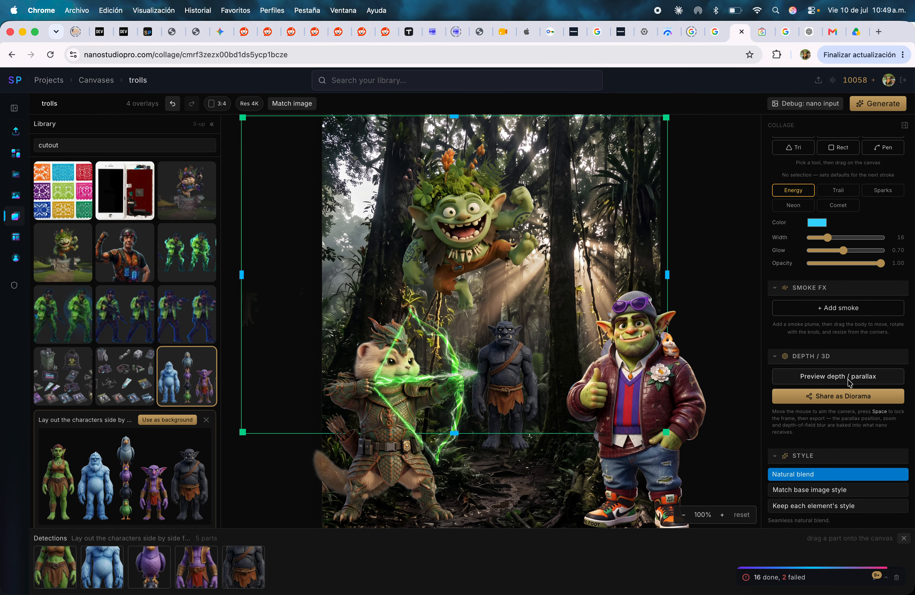
{"action": "left_click", "coordinate": [849, 380]}
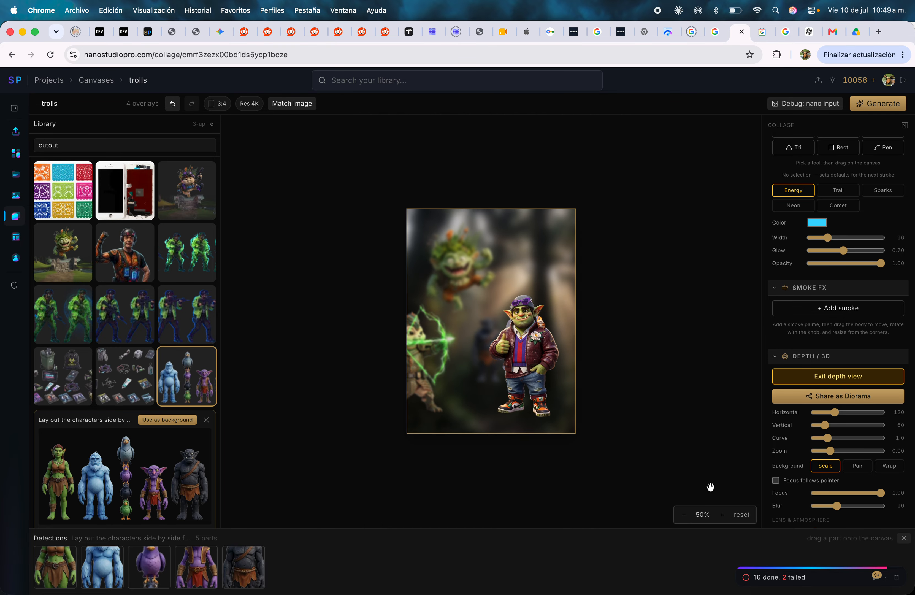
{"action": "scroll", "coordinate": [779, 284], "scroll_direction": "down", "scroll_amount": 8}
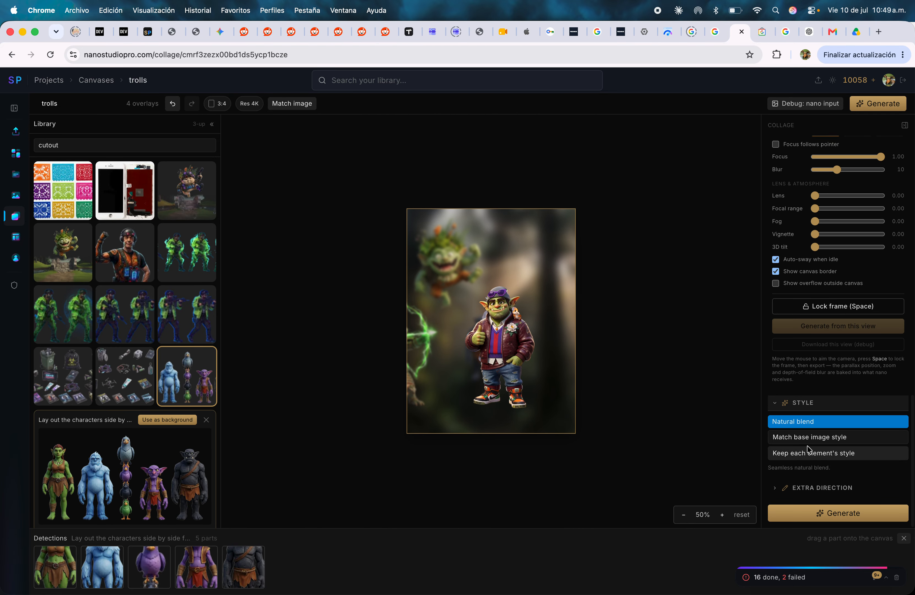
{"action": "left_click", "coordinate": [777, 284]}
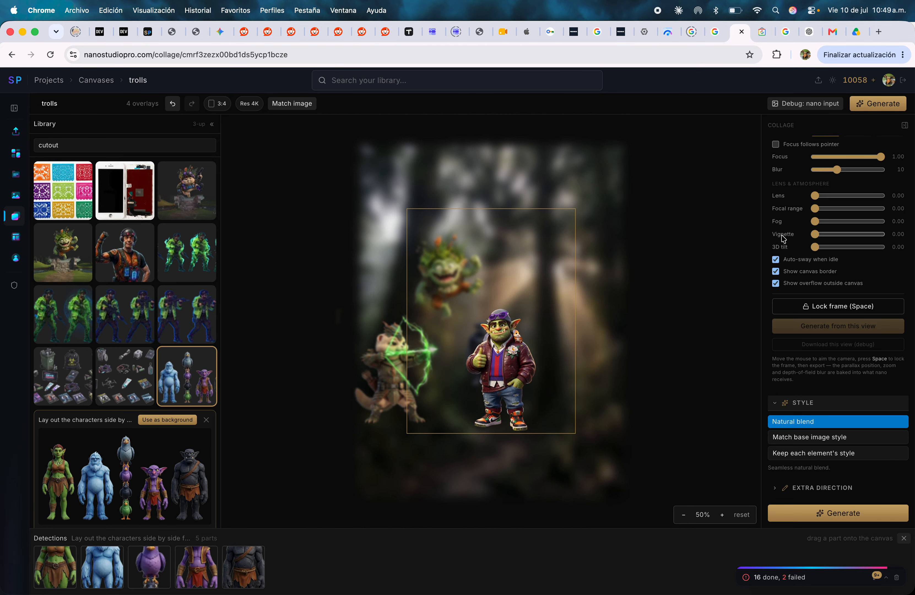
Step: Set the depth view's vertical movement to 0, zoom to 0.80, focus to 0.30 and blur to 2
{"action": "scroll", "coordinate": [803, 255], "scroll_direction": "up", "scroll_amount": 5}
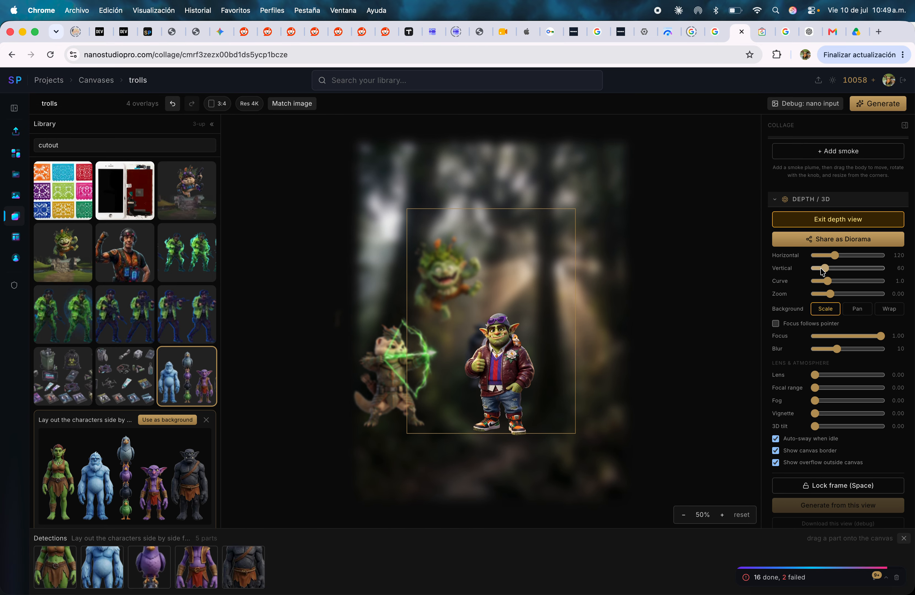
{"action": "left_click_drag", "start_coordinate": [822, 270], "coordinate": [813, 271]}
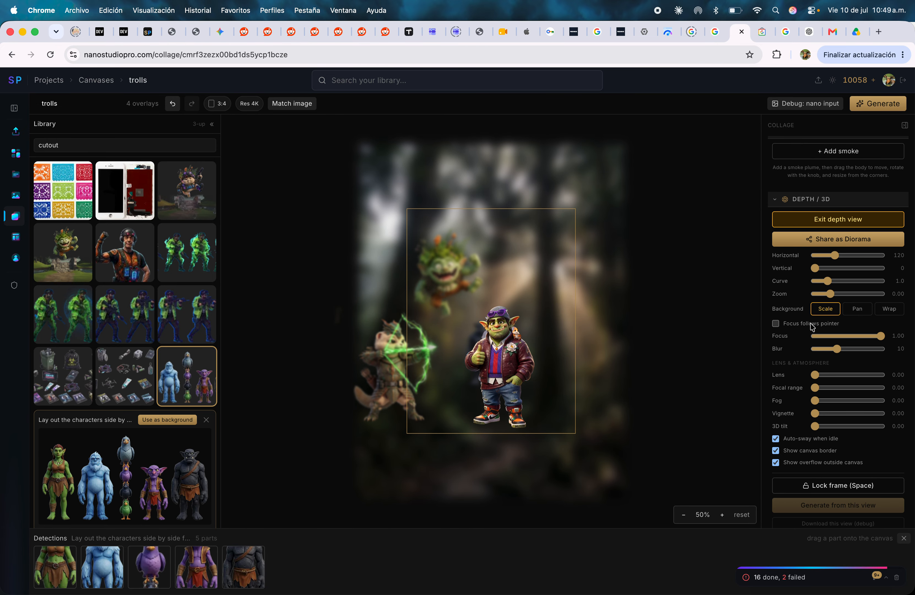
{"action": "left_click_drag", "start_coordinate": [830, 294], "coordinate": [871, 293]}
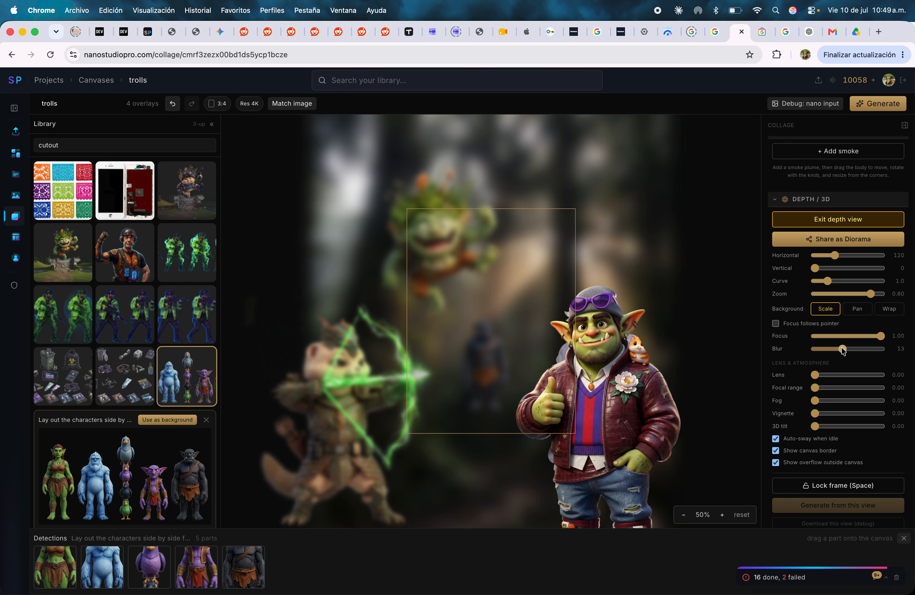
{"action": "left_click_drag", "start_coordinate": [843, 350], "coordinate": [811, 346]}
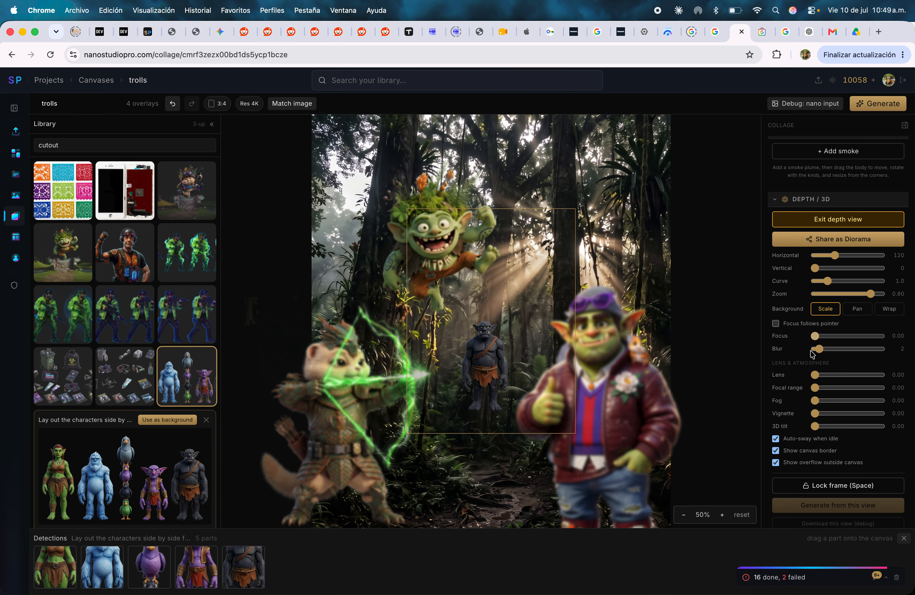
{"action": "left_click_drag", "start_coordinate": [836, 355], "coordinate": [807, 359]}
{"action": "scroll", "coordinate": [838, 357], "scroll_direction": "down", "scroll_amount": 2}
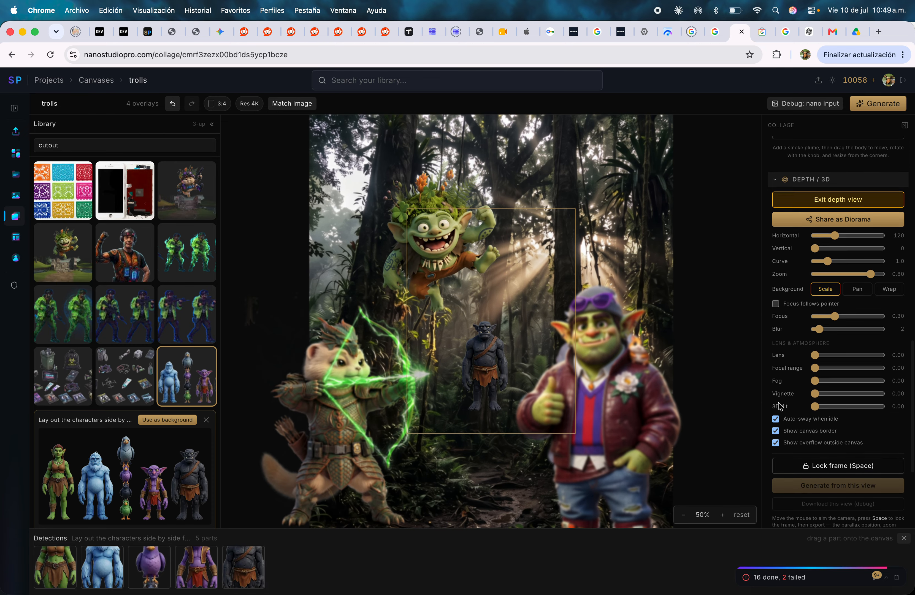
Step: Make the focus of the depth view follow the pointer
{"action": "scroll", "coordinate": [787, 295], "scroll_direction": "up", "scroll_amount": 5}
{"action": "scroll", "coordinate": [787, 296], "scroll_direction": "up", "scroll_amount": 5}
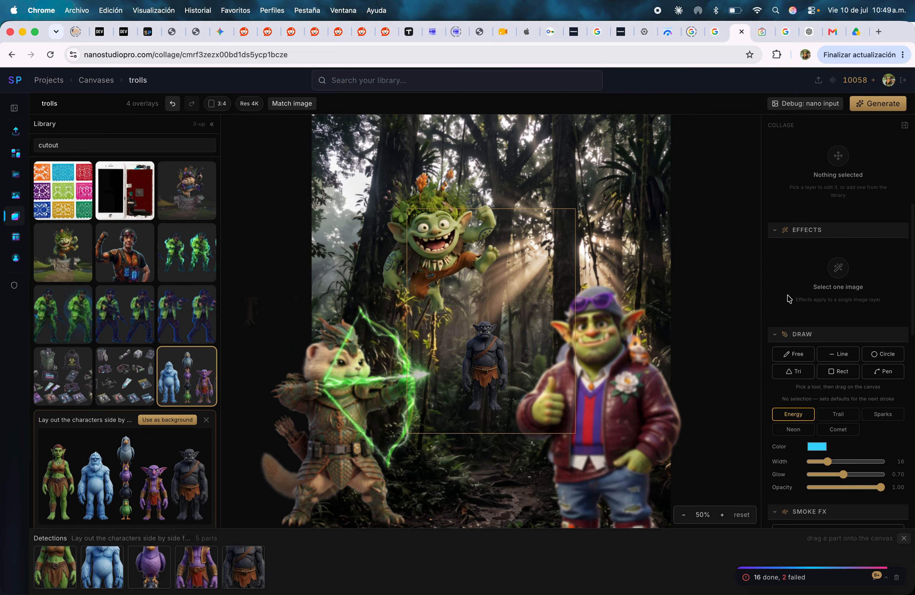
{"action": "scroll", "coordinate": [859, 463], "scroll_direction": "down", "scroll_amount": 7}
{"action": "scroll", "coordinate": [859, 463], "scroll_direction": "down", "scroll_amount": 5}
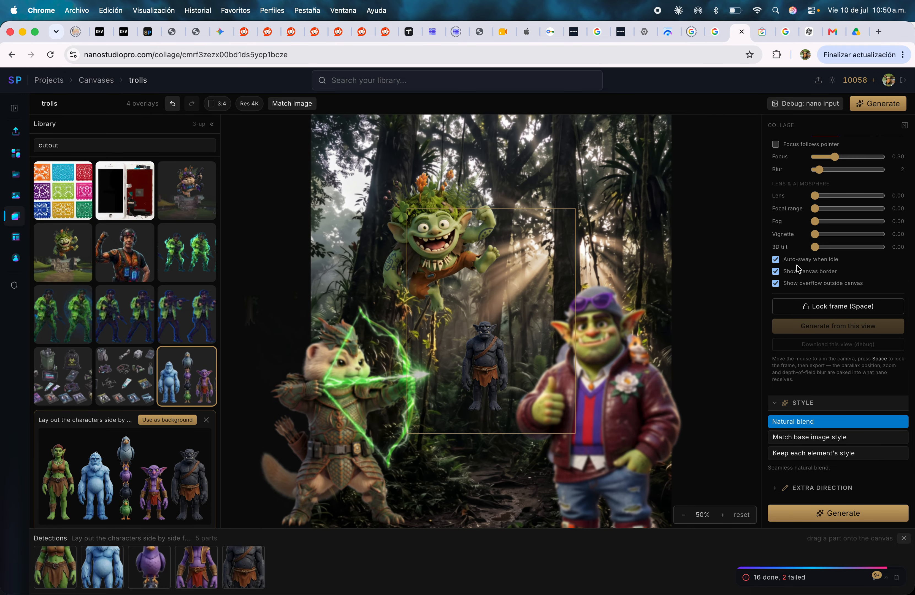
{"action": "left_click", "coordinate": [775, 143]}
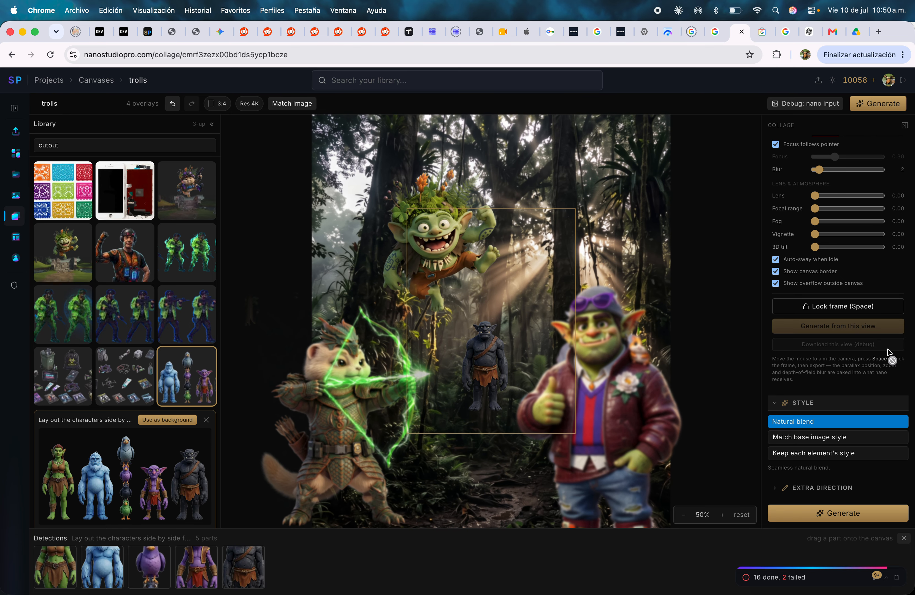
Step: Set the depth view's blur to 9, lens to 0.14, curve to 0.3 and zoom to 1.00
{"action": "scroll", "coordinate": [887, 352], "scroll_direction": "up", "scroll_amount": 6}
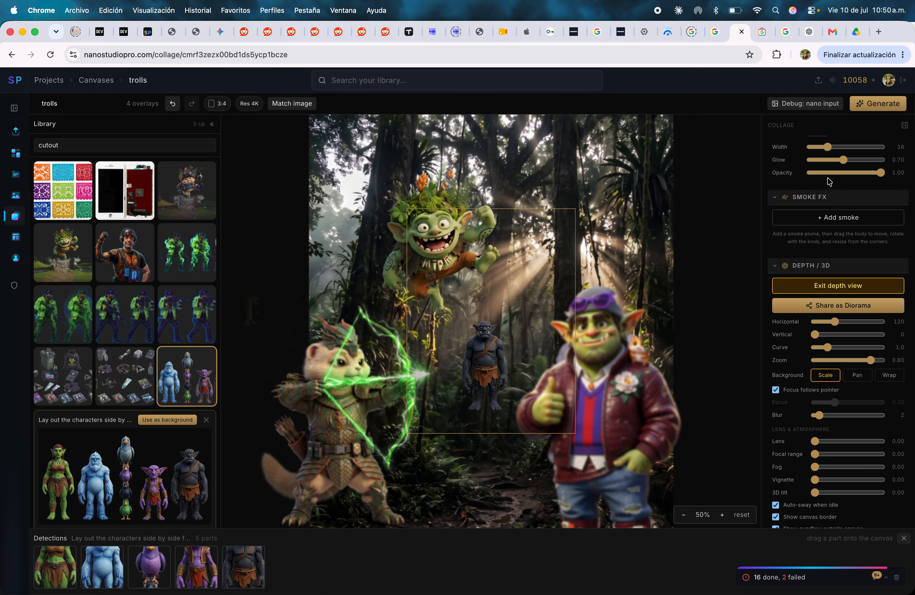
{"action": "left_click_drag", "start_coordinate": [817, 415], "coordinate": [841, 418]}
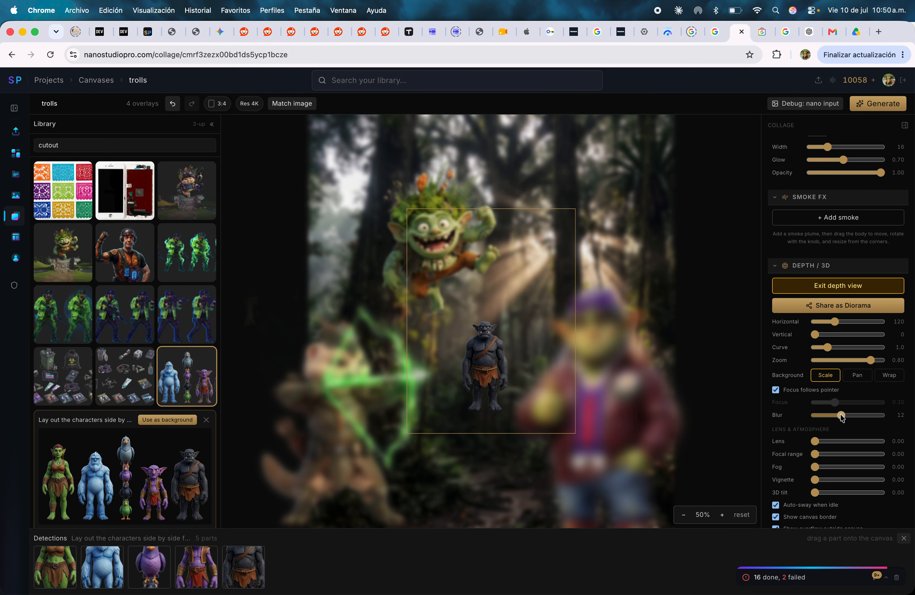
{"action": "left_click", "coordinate": [825, 442]}
{"action": "left_click_drag", "start_coordinate": [826, 347], "coordinate": [812, 348]}
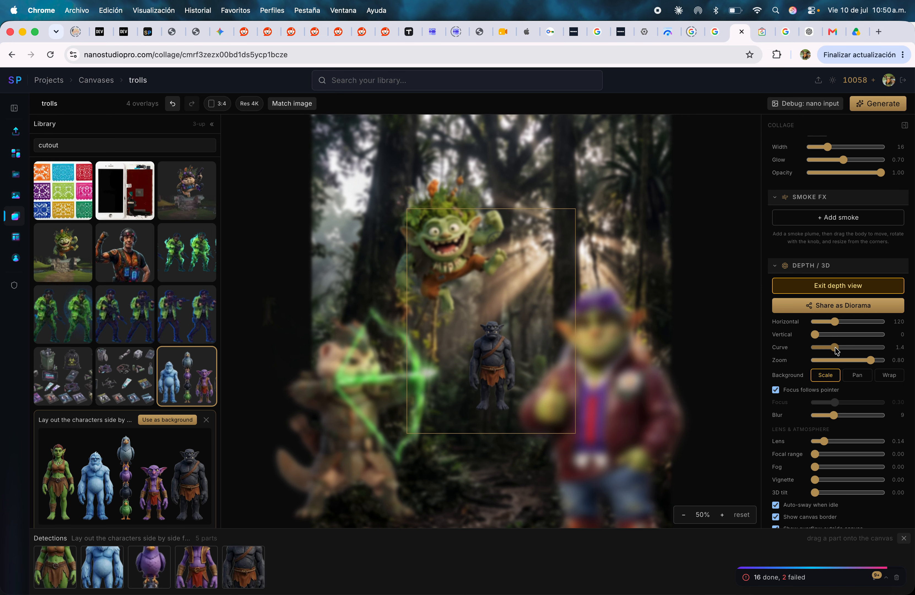
{"action": "left_click_drag", "start_coordinate": [869, 360], "coordinate": [906, 369]}
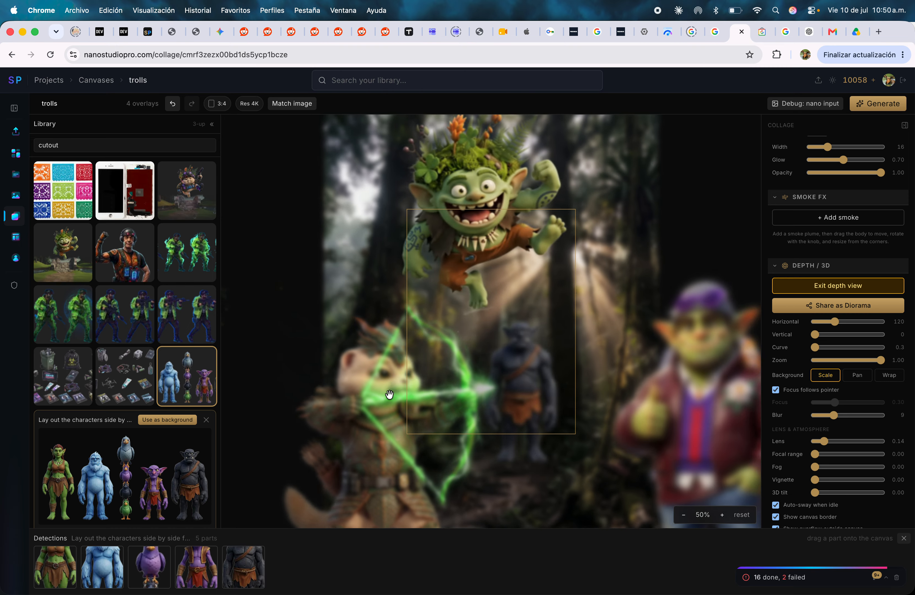
Step: Exit the depth view, rearrange the characters in the jungle scene and reopen the depth / parallax preview
{"action": "left_click", "coordinate": [837, 285]}
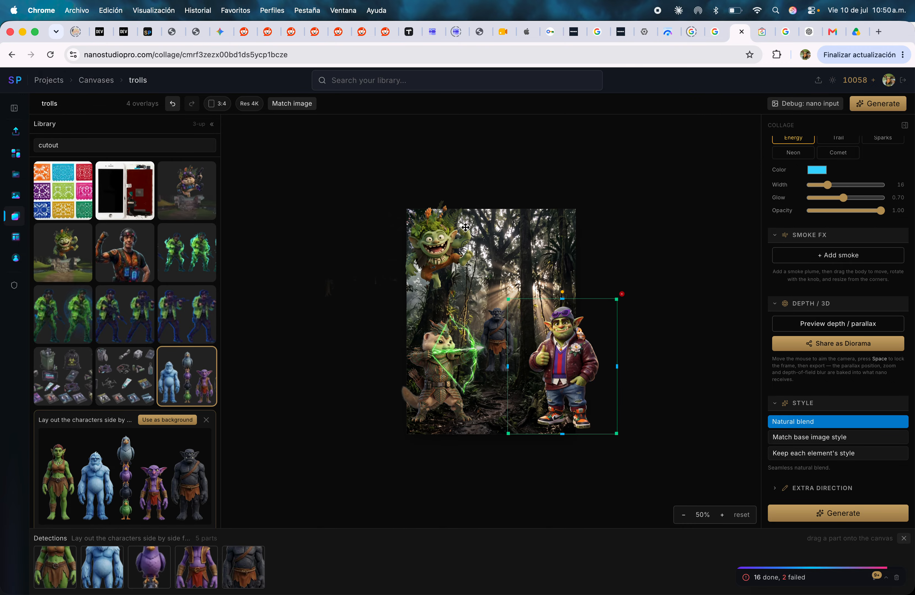
{"action": "left_click", "coordinate": [826, 331]}
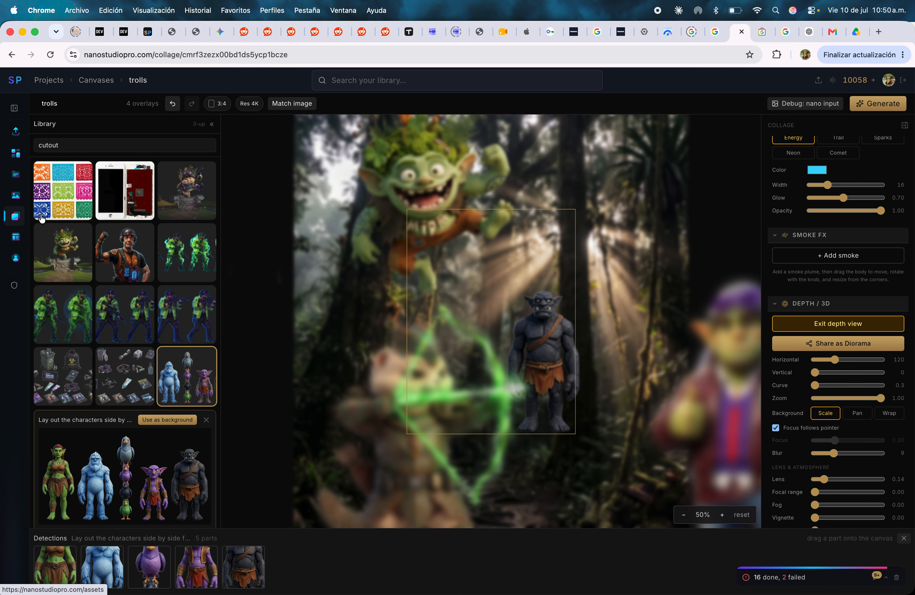
Step: Open the Cyberpunk 2080 canvas from the canvas overview and collapse its library
{"action": "left_click", "coordinate": [15, 216]}
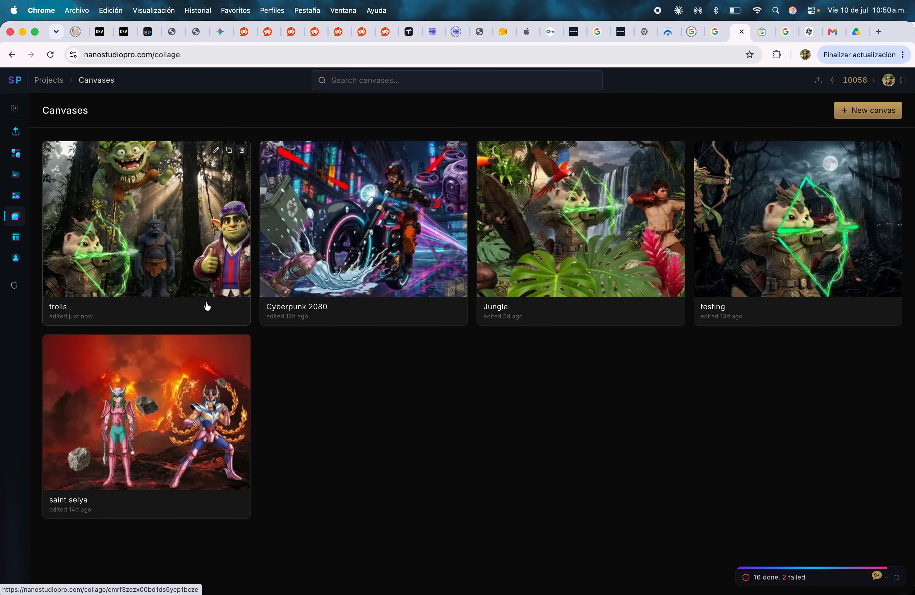
{"action": "left_click", "coordinate": [350, 216]}
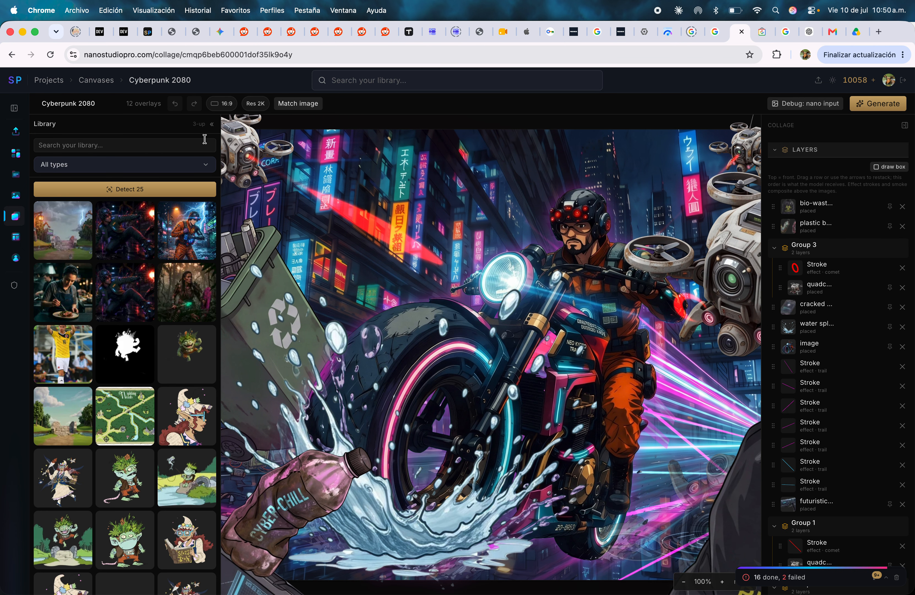
{"action": "left_click", "coordinate": [211, 125]}
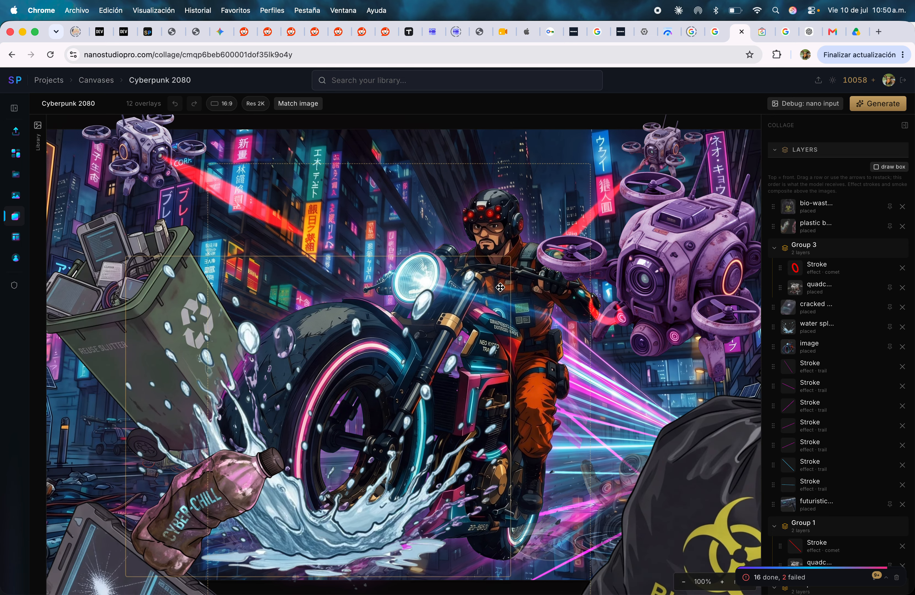
Step: Look through the layers of the Cyberpunk 2080 collage, preview its depth / parallax and examine the depth settings
{"action": "scroll", "coordinate": [834, 452], "scroll_direction": "down", "scroll_amount": 10}
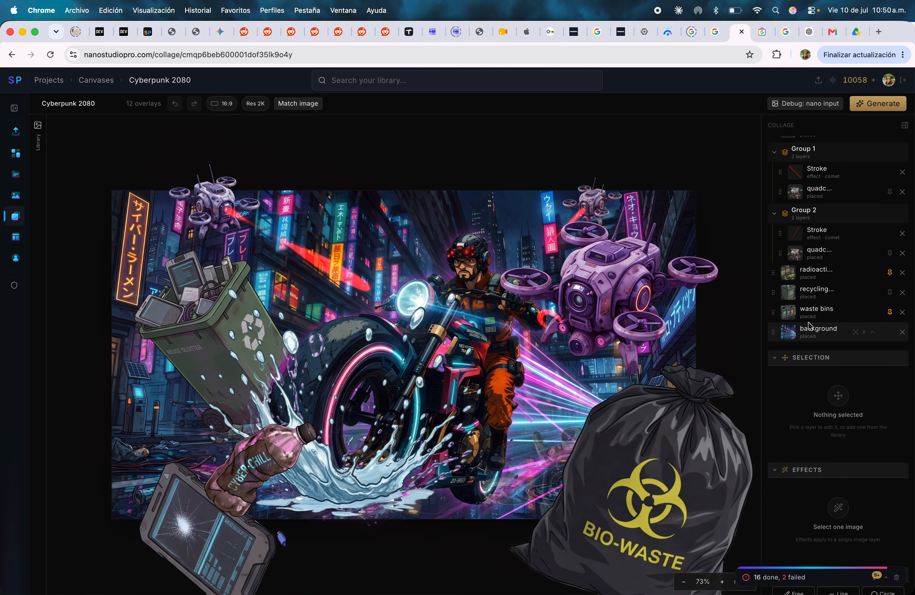
{"action": "scroll", "coordinate": [820, 255], "scroll_direction": "up", "scroll_amount": 5}
{"action": "scroll", "coordinate": [826, 270], "scroll_direction": "down", "scroll_amount": 10}
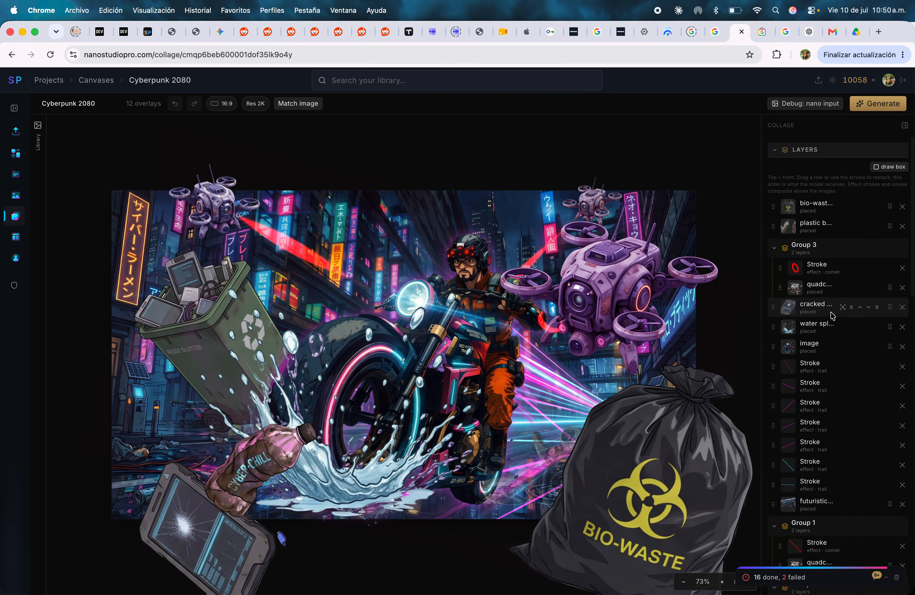
{"action": "scroll", "coordinate": [833, 315], "scroll_direction": "down", "scroll_amount": 5}
{"action": "scroll", "coordinate": [847, 439], "scroll_direction": "down", "scroll_amount": 4}
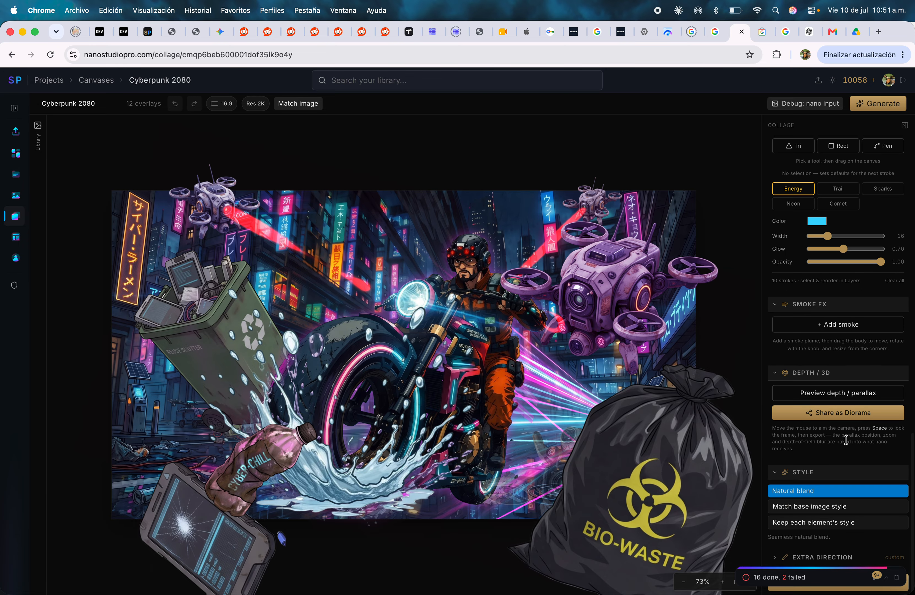
{"action": "left_click", "coordinate": [848, 393]}
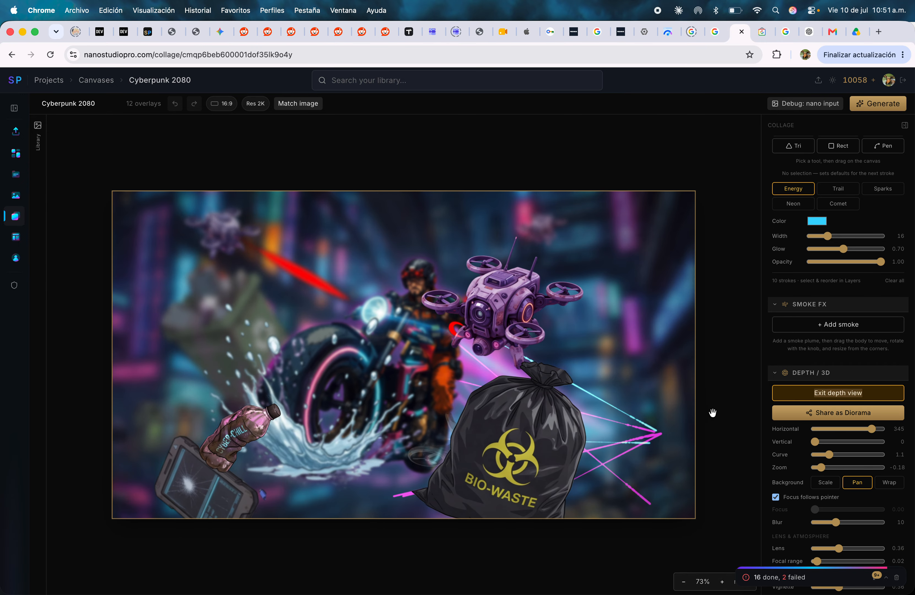
{"action": "scroll", "coordinate": [838, 450], "scroll_direction": "down", "scroll_amount": 9}
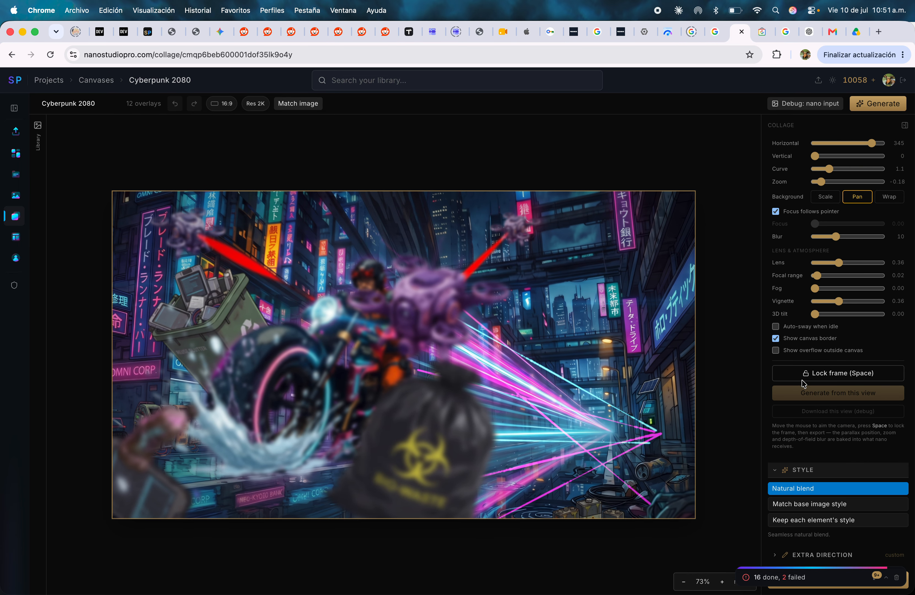
{"action": "scroll", "coordinate": [836, 381], "scroll_direction": "up", "scroll_amount": 9}
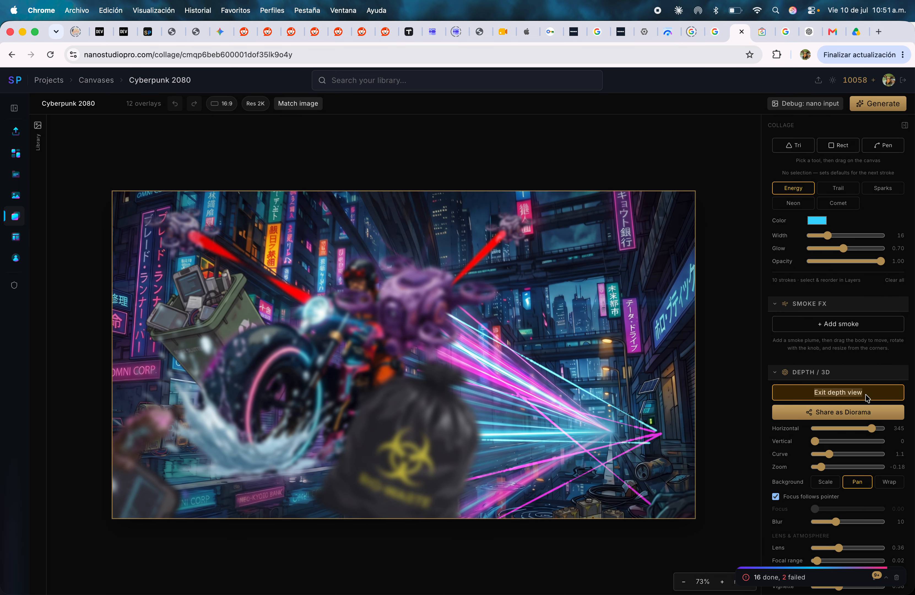
Step: Share the Cyberpunk 2080 scene as the CYBER-PUNK diorama with medium quality, create its link and open the shared page
{"action": "left_click", "coordinate": [845, 414]}
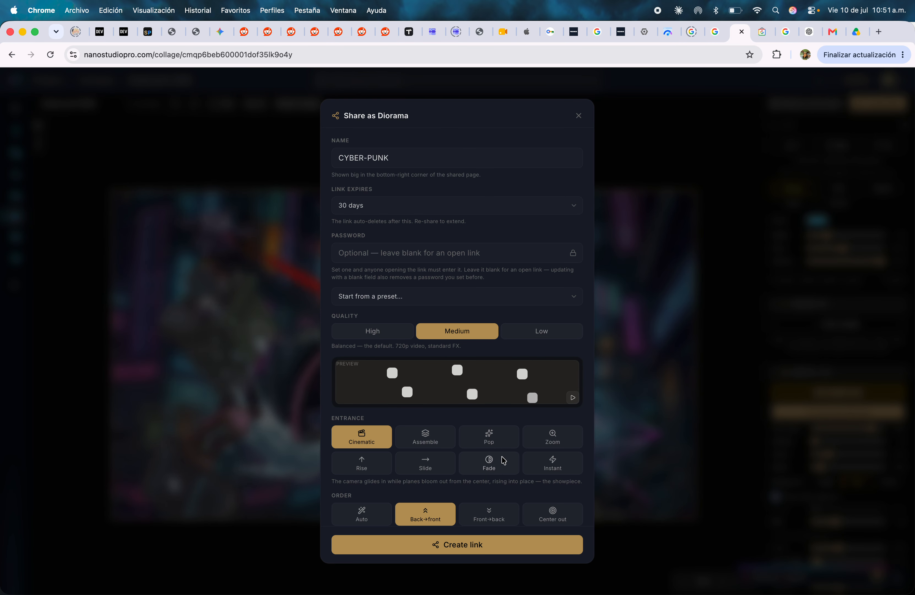
{"action": "scroll", "coordinate": [503, 460], "scroll_direction": "down", "scroll_amount": 5}
{"action": "left_click", "coordinate": [500, 541]}
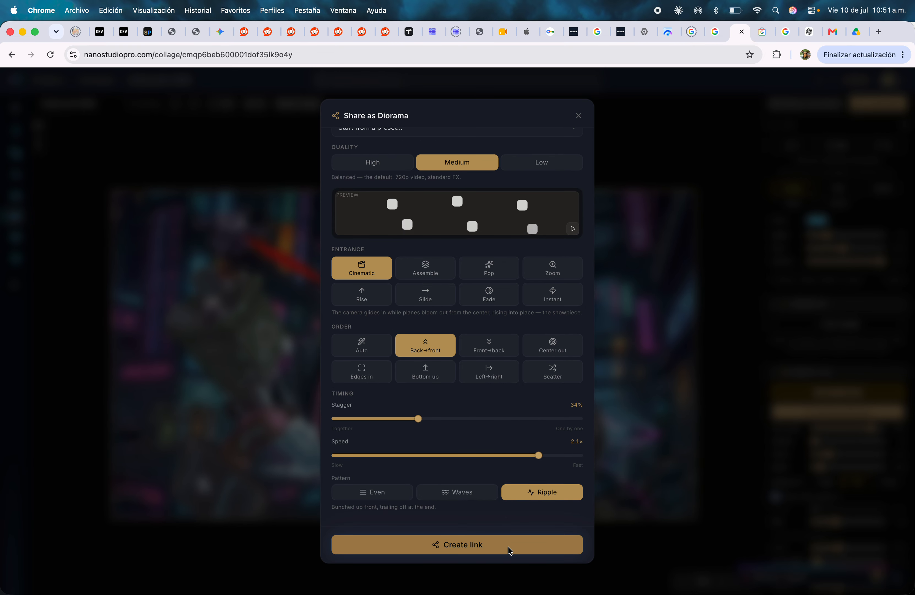
{"action": "left_click", "coordinate": [567, 521]}
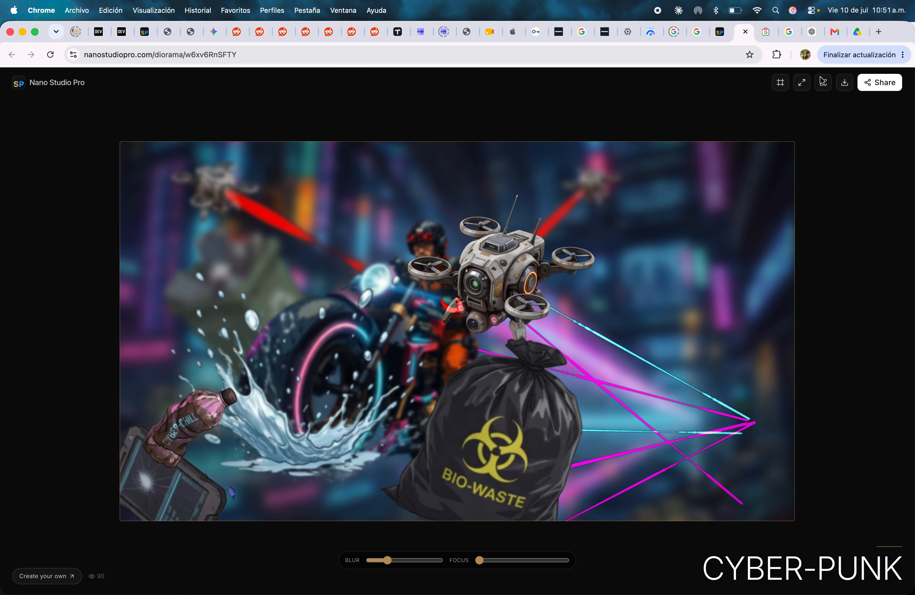
Step: View the shared diorama in full screen with the scene extending beyond its frame, and return to the normal window
{"action": "left_click", "coordinate": [822, 81]}
{"action": "left_click", "coordinate": [801, 36]}
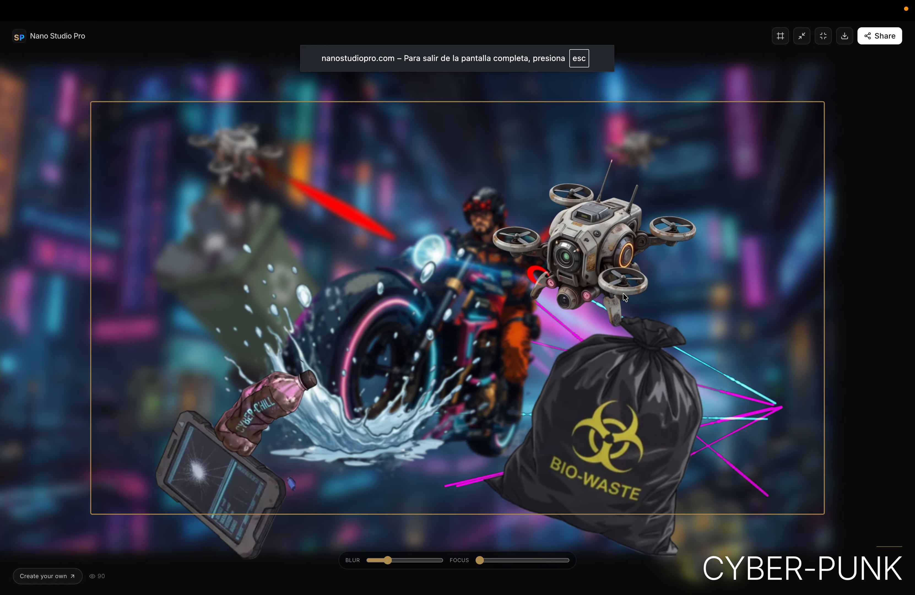
{"action": "key", "text": "Escape"}
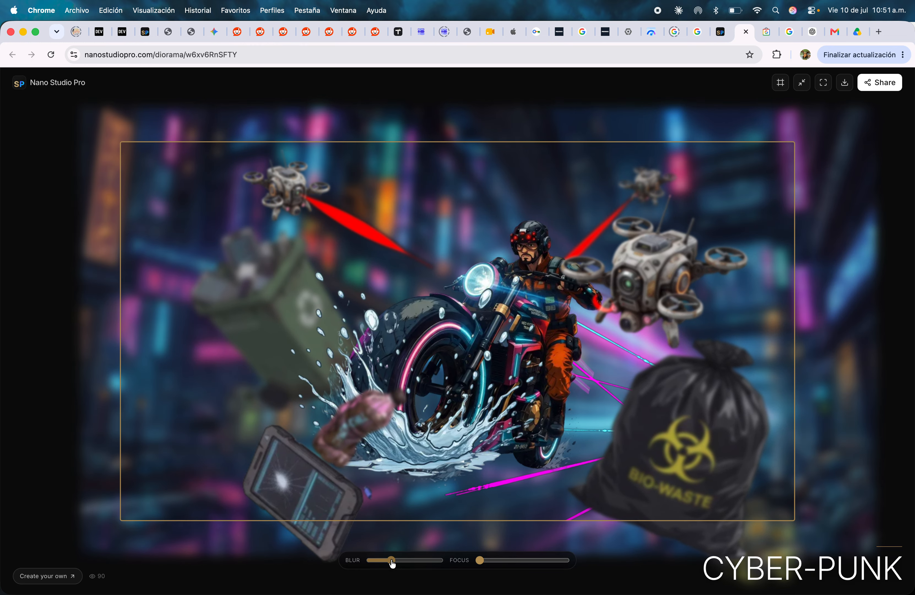
Step: Try the shared diorama's blur at its minimum and maximum, and close the diorama page
{"action": "left_click_drag", "start_coordinate": [392, 561], "coordinate": [349, 559]}
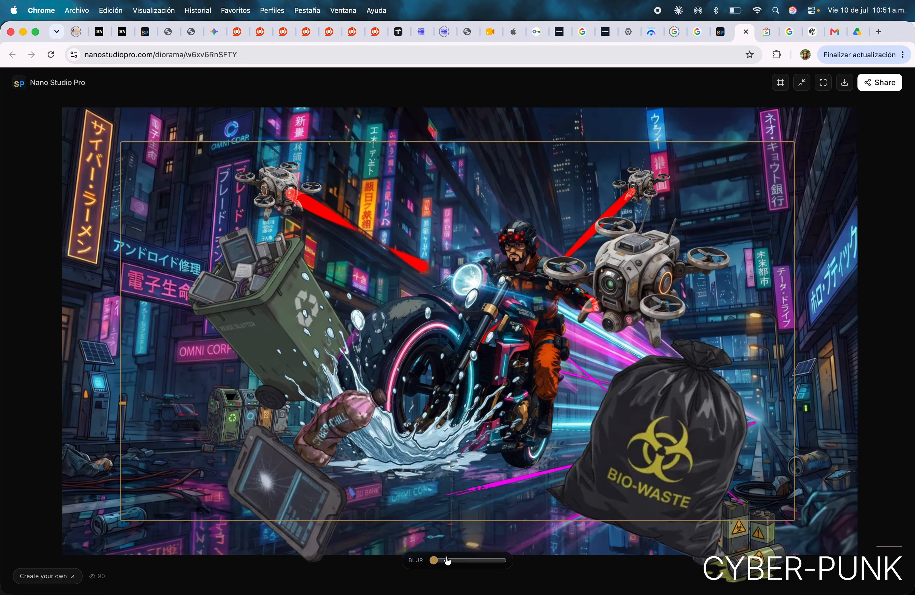
{"action": "left_click_drag", "start_coordinate": [447, 560], "coordinate": [483, 562]}
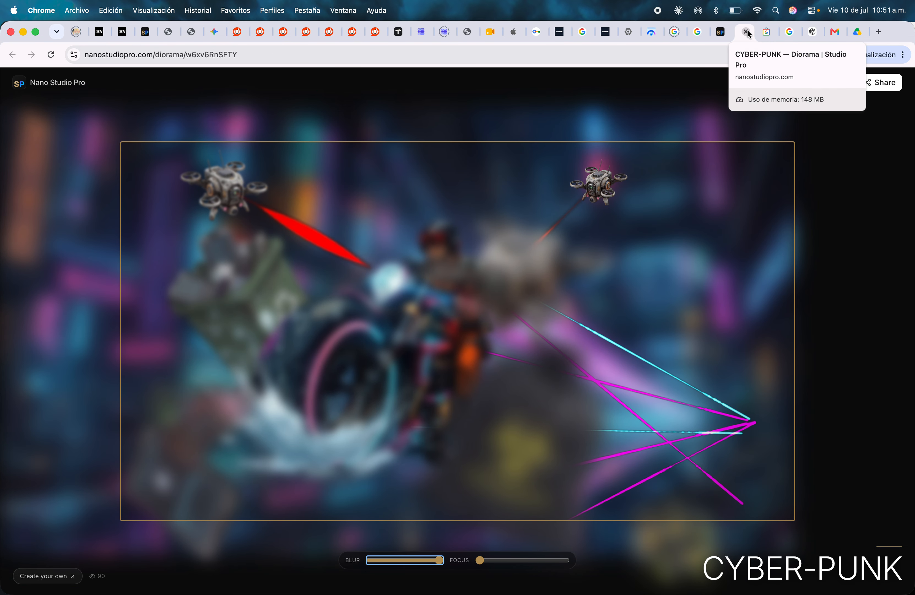
{"action": "left_click", "coordinate": [745, 33]}
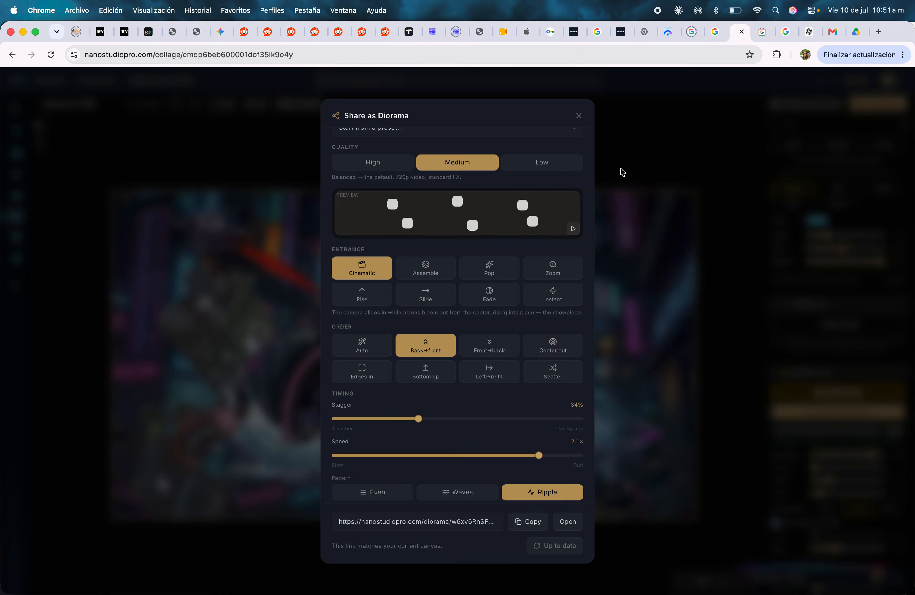
Step: Close the diorama sharing dialog and look through the collage's depth settings and layer list
{"action": "left_click", "coordinate": [617, 189]}
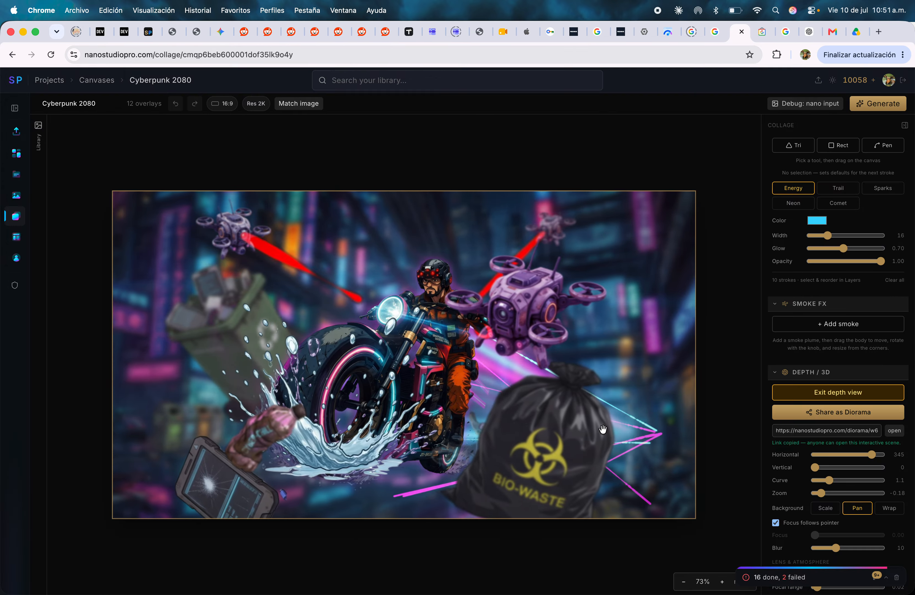
{"action": "scroll", "coordinate": [910, 404], "scroll_direction": "down", "scroll_amount": 3}
{"action": "scroll", "coordinate": [851, 301], "scroll_direction": "down", "scroll_amount": 5}
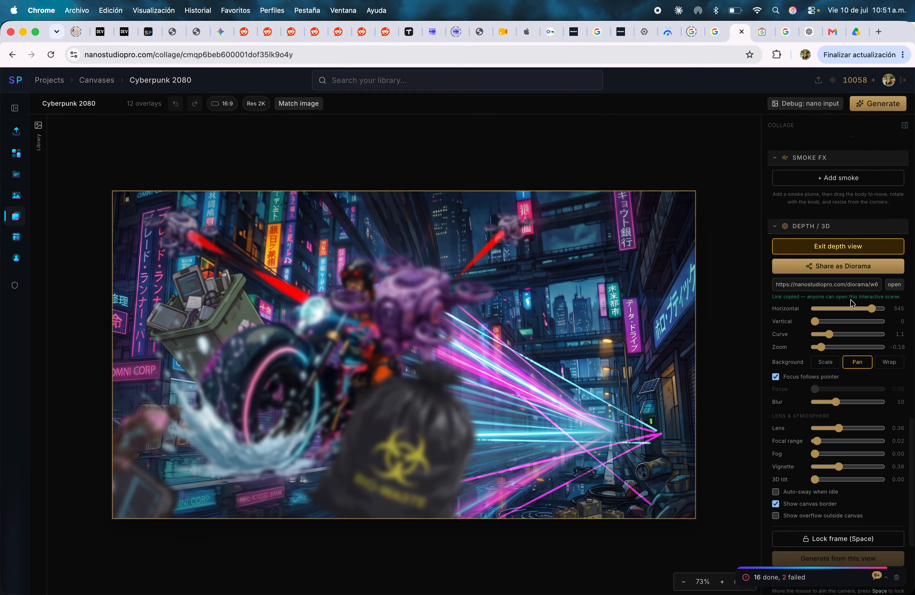
{"action": "scroll", "coordinate": [838, 248], "scroll_direction": "up", "scroll_amount": 20}
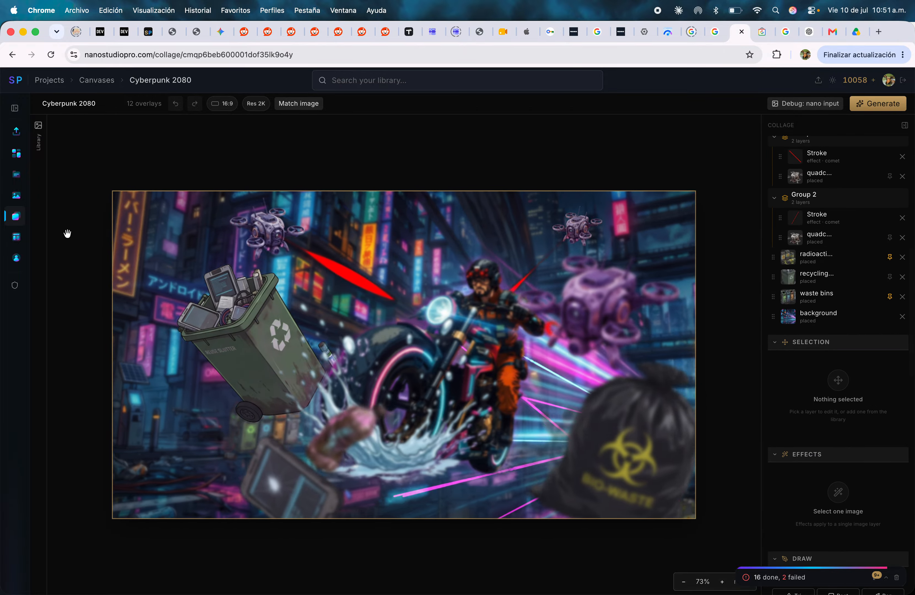
Step: Open the armored snow soldier's restyle template and spread out its Camera, Condition, Lighting, Resolution and Color Grading nodes
{"action": "left_click", "coordinate": [16, 237]}
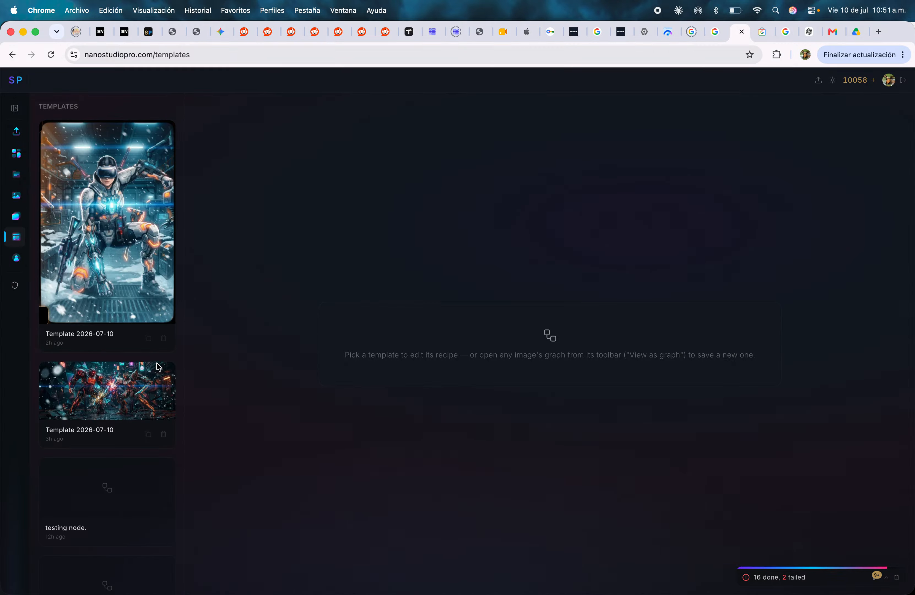
{"action": "left_click", "coordinate": [105, 254]}
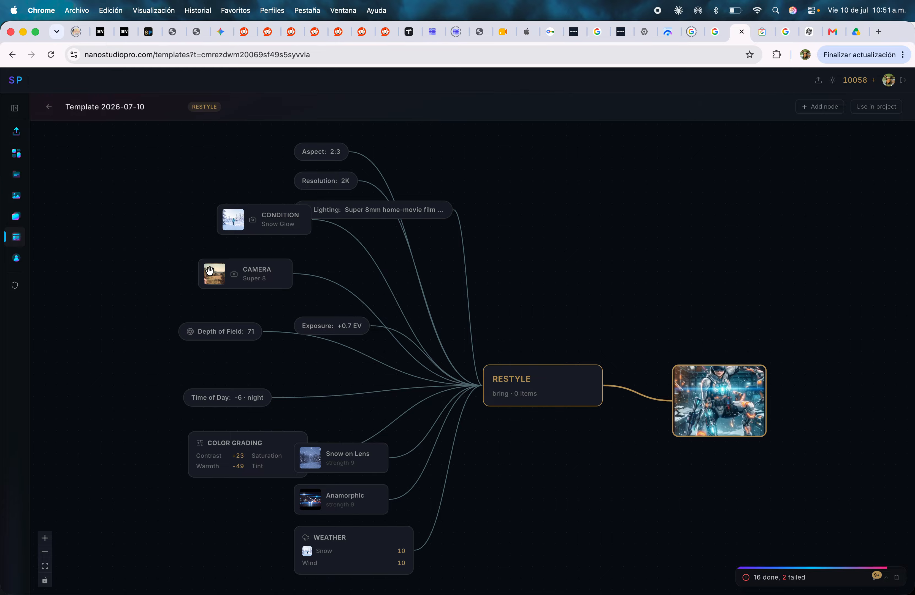
{"action": "left_click_drag", "start_coordinate": [251, 274], "coordinate": [152, 270]}
{"action": "left_click_drag", "start_coordinate": [265, 231], "coordinate": [141, 223]}
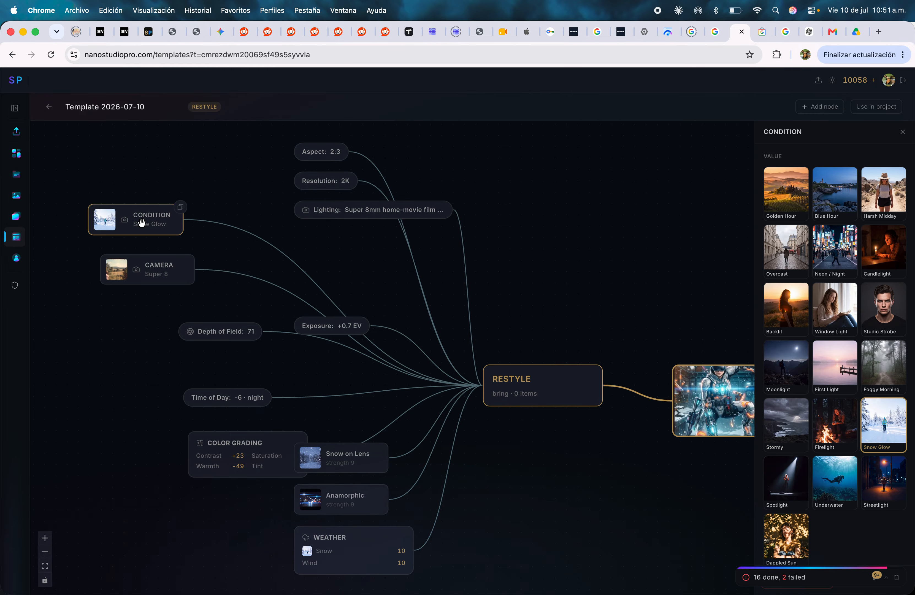
{"action": "left_click_drag", "start_coordinate": [375, 202], "coordinate": [448, 192]}
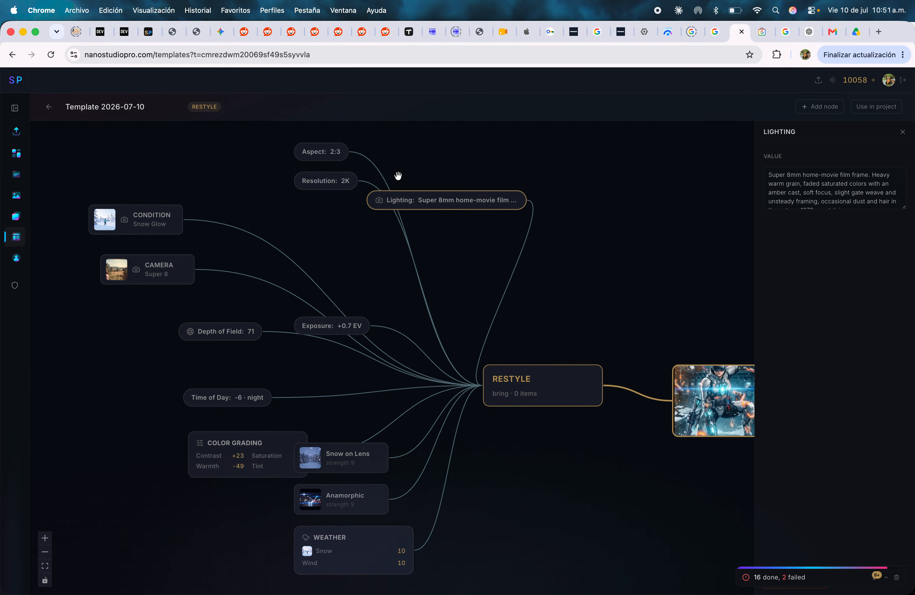
{"action": "left_click_drag", "start_coordinate": [322, 188], "coordinate": [276, 257]}
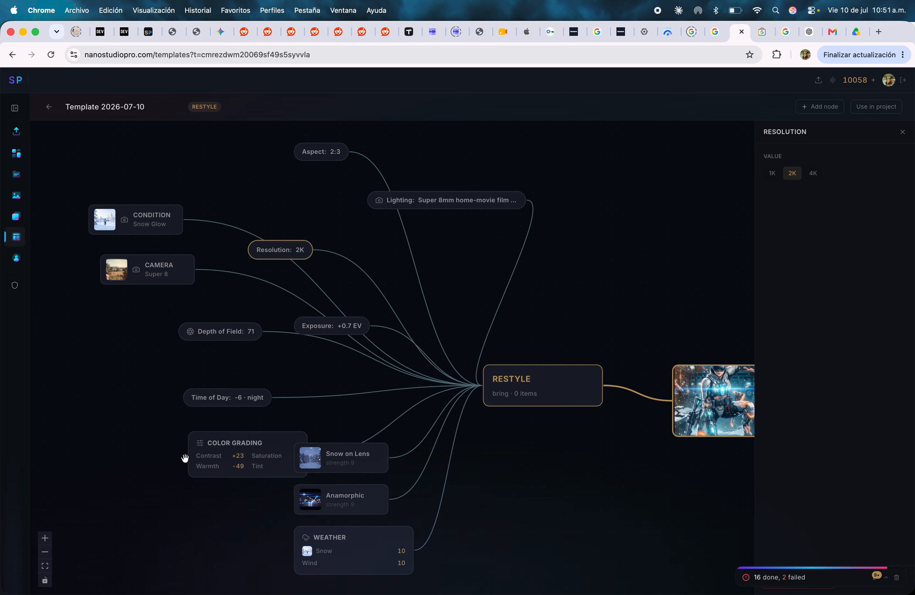
{"action": "left_click_drag", "start_coordinate": [244, 444], "coordinate": [128, 443]}
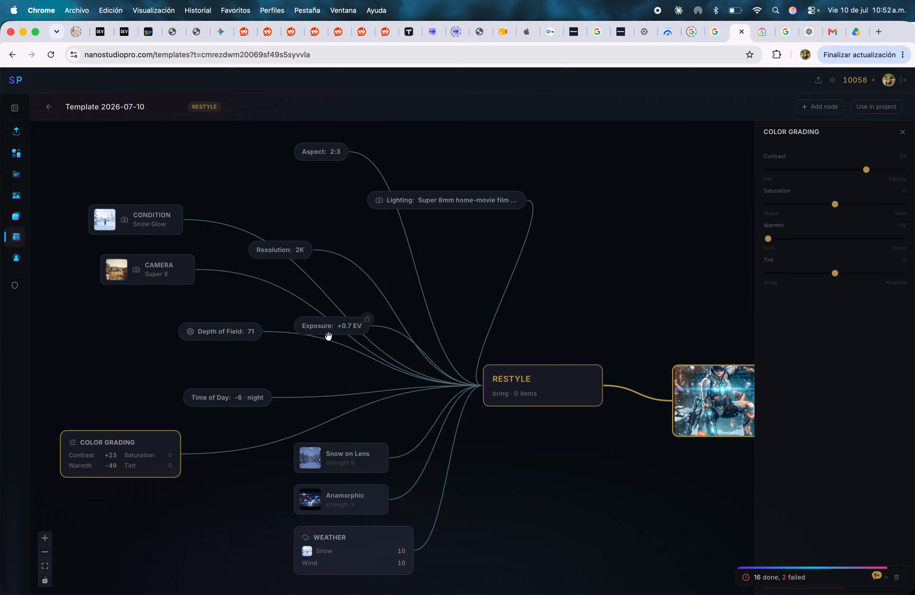
Step: Expand the navigation and look through the account settings, including appearance and connected stores
{"action": "left_click", "coordinate": [17, 258]}
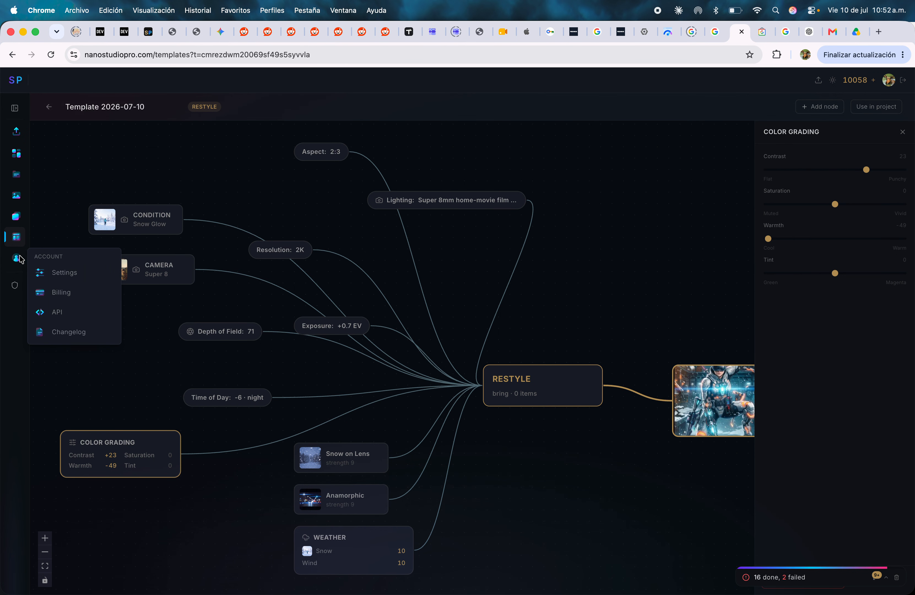
{"action": "mouse_move", "coordinate": [17, 261]}
{"action": "left_click", "coordinate": [15, 109]}
{"action": "left_click", "coordinate": [51, 262]}
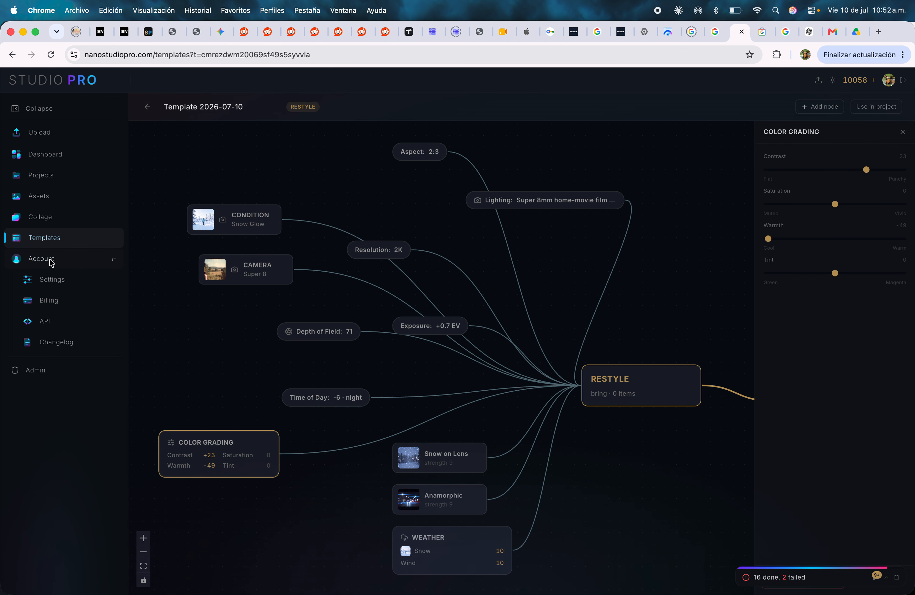
{"action": "left_click", "coordinate": [52, 280]}
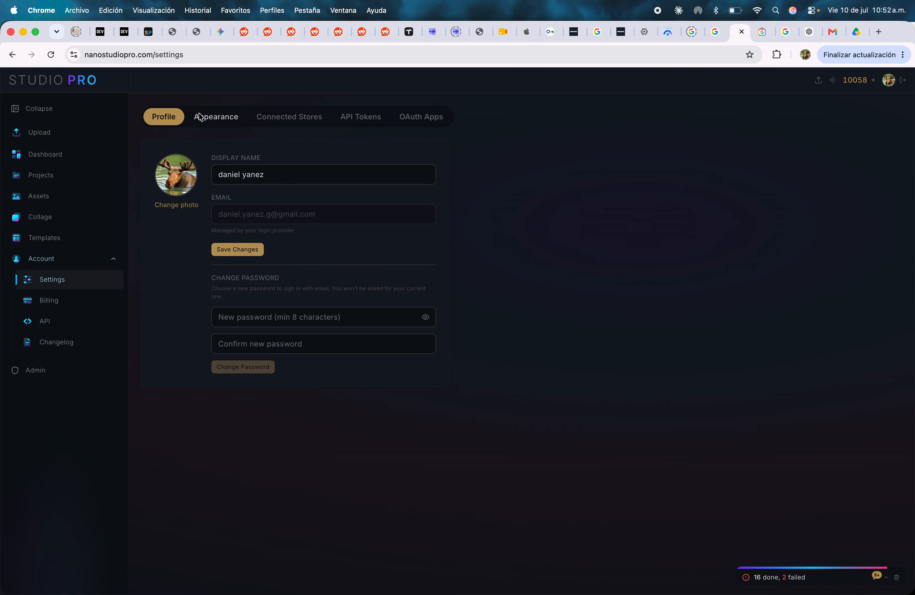
{"action": "left_click", "coordinate": [239, 123]}
{"action": "left_click", "coordinate": [318, 112]}
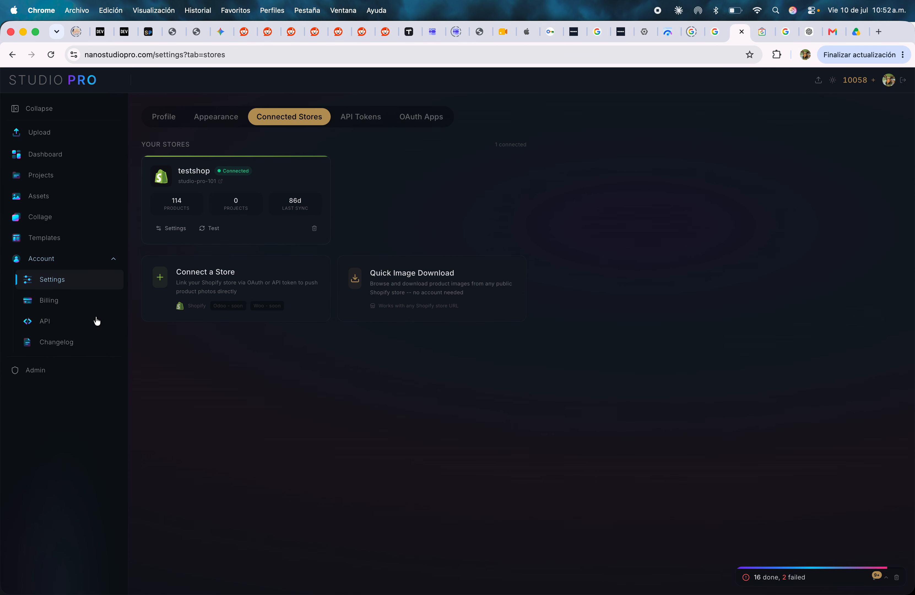
Step: Open the API reference and examine its introduction, authentication notes and endpoint list
{"action": "left_click", "coordinate": [48, 331]}
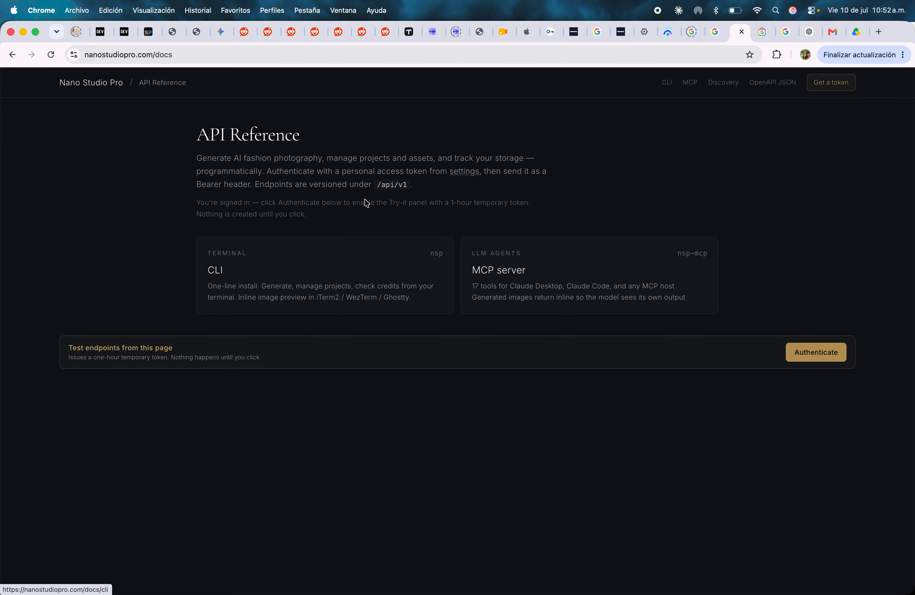
{"action": "scroll", "coordinate": [559, 198], "scroll_direction": "down", "scroll_amount": 10}
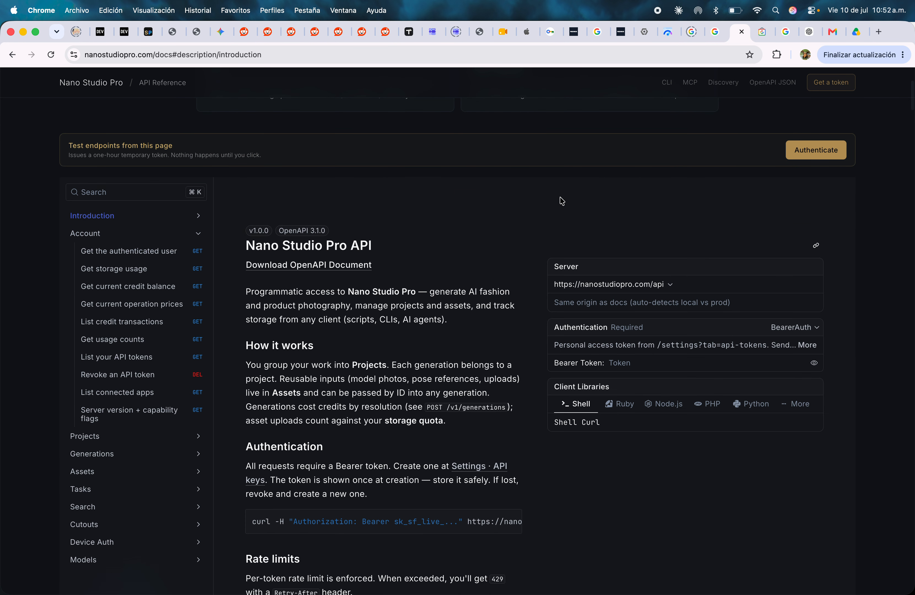
{"action": "scroll", "coordinate": [562, 199], "scroll_direction": "down", "scroll_amount": 5}
{"action": "scroll", "coordinate": [562, 198], "scroll_direction": "up", "scroll_amount": 15}
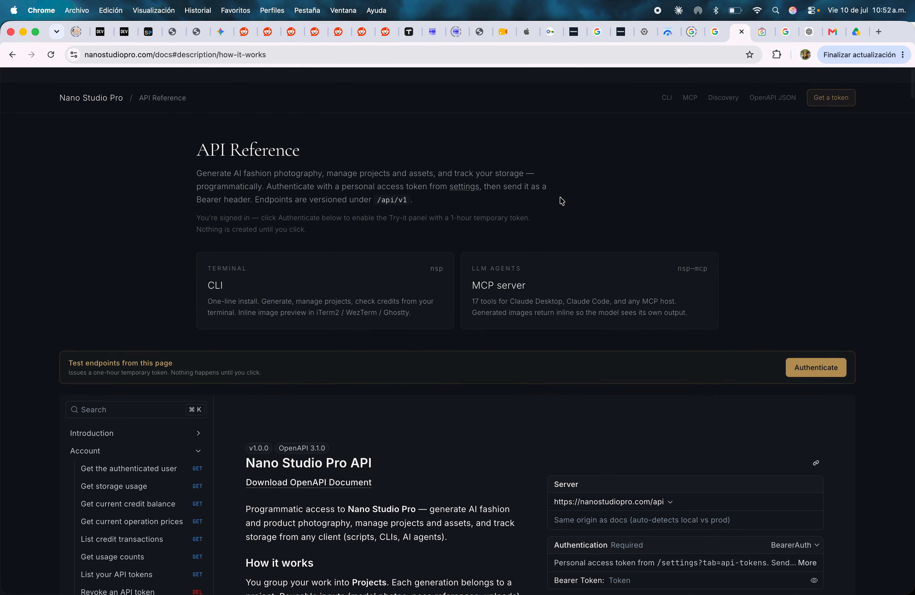
Step: Return to the account settings and view the admin area's overview and user list
{"action": "left_click", "coordinate": [12, 55]}
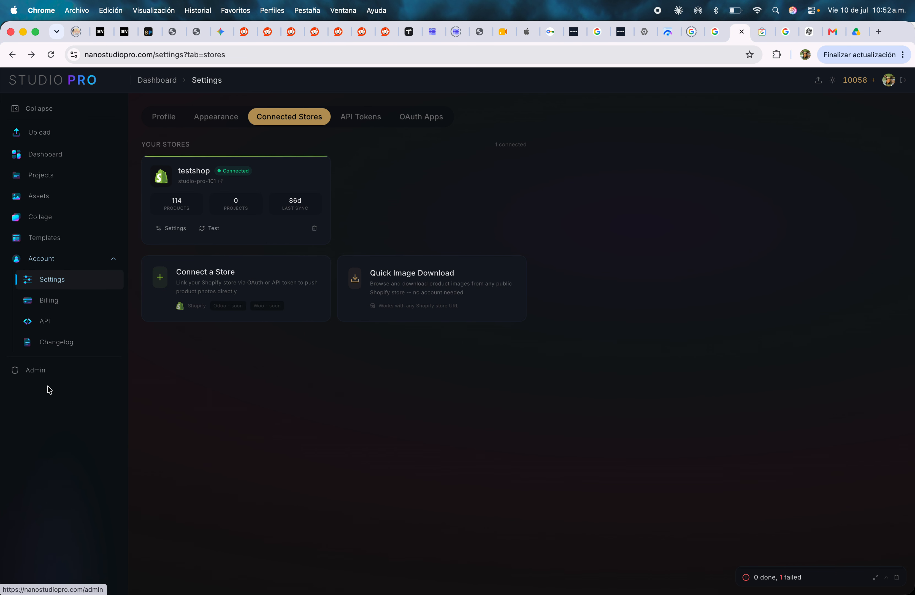
{"action": "left_click", "coordinate": [35, 369]}
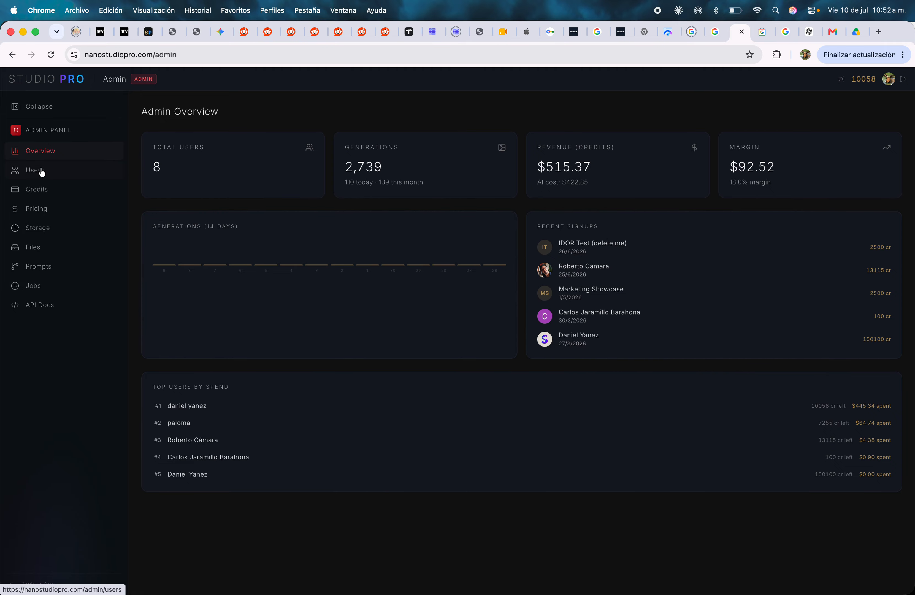
{"action": "left_click", "coordinate": [53, 172]}
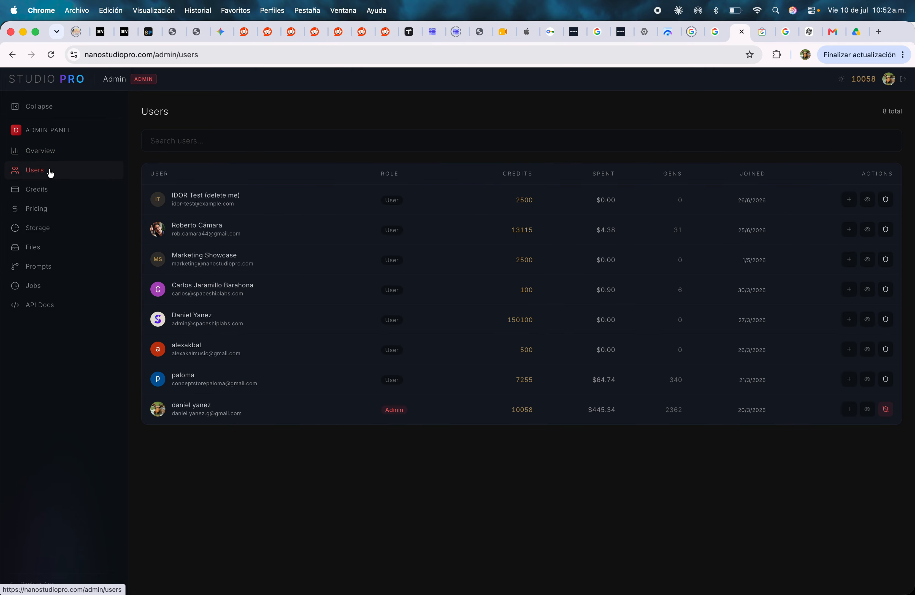
Step: Examine the admin credits and costs: the real statistics by operation type, the cost simulator and the usage log
{"action": "left_click", "coordinate": [64, 194]}
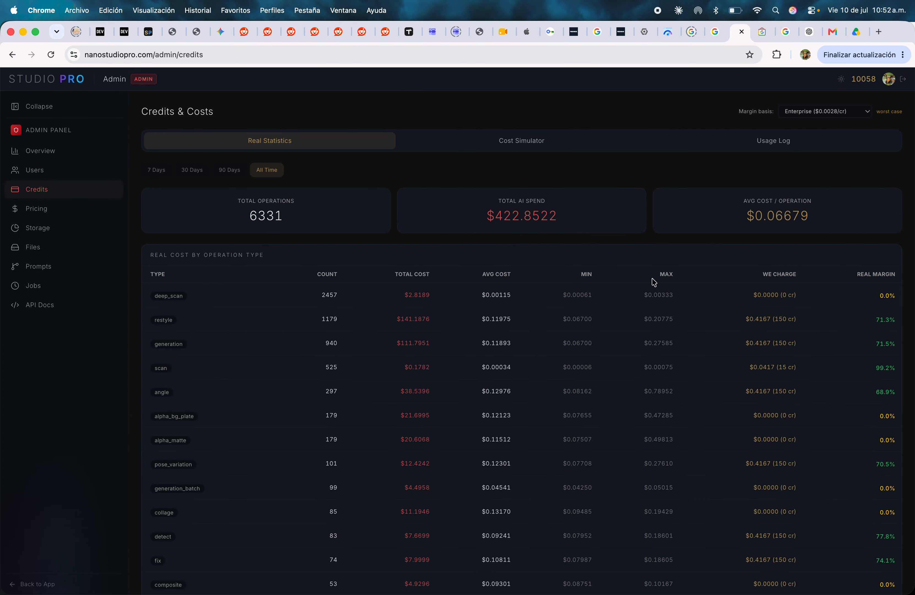
{"action": "scroll", "coordinate": [779, 429], "scroll_direction": "down", "scroll_amount": 5}
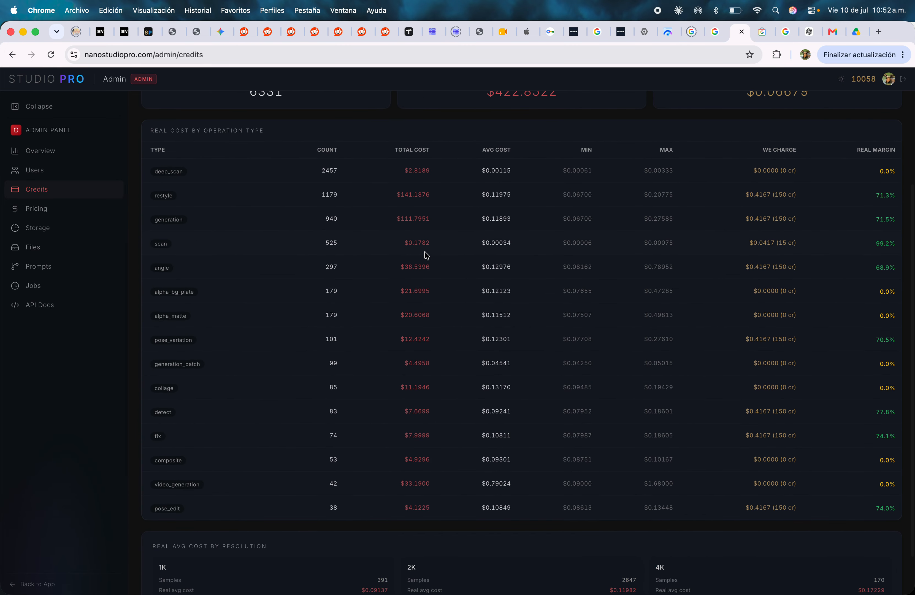
{"action": "scroll", "coordinate": [424, 254], "scroll_direction": "up", "scroll_amount": 5}
{"action": "left_click", "coordinate": [515, 139]}
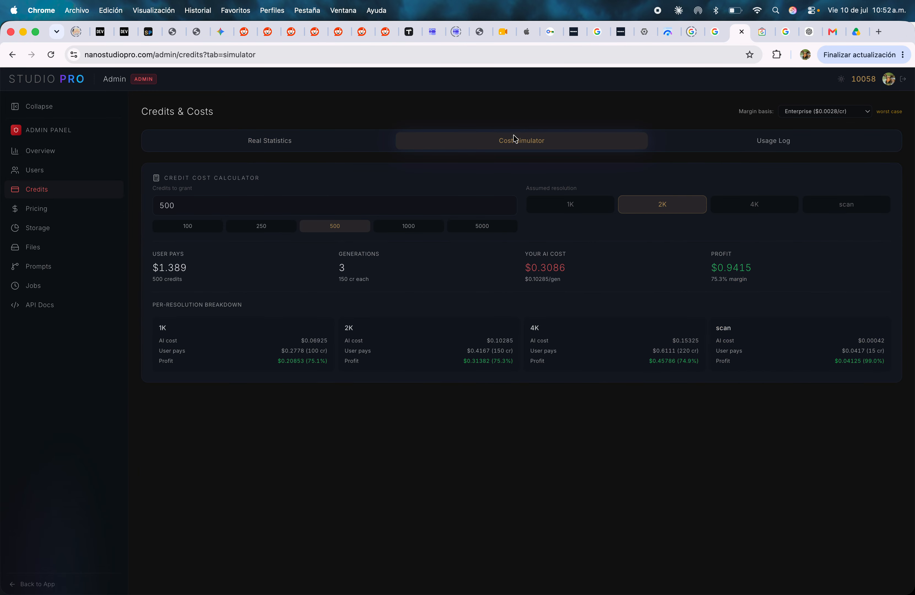
{"action": "left_click", "coordinate": [776, 144]}
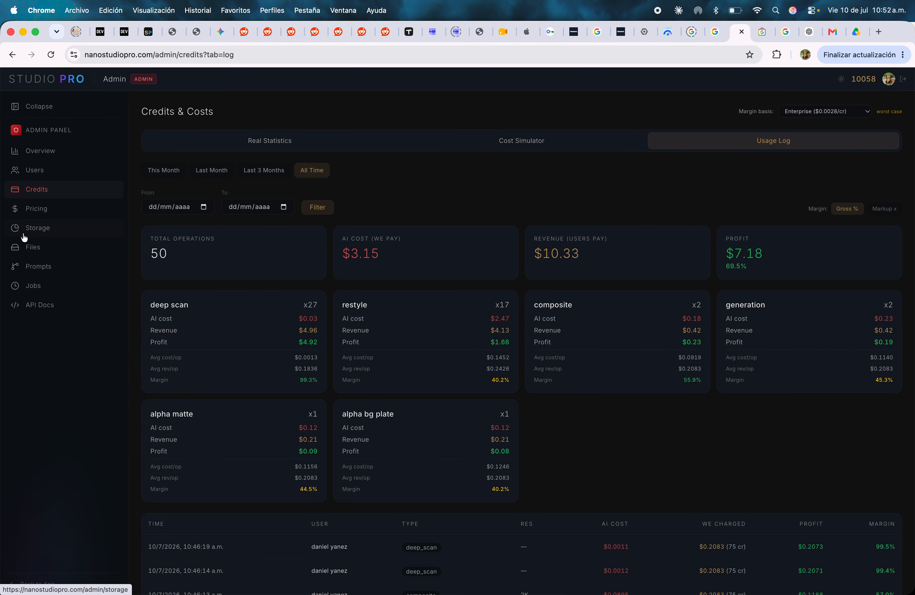
Step: Examine the admin pricing page, from the target margin and image cost breakdown down to the per-operation credit prices
{"action": "left_click", "coordinate": [39, 216]}
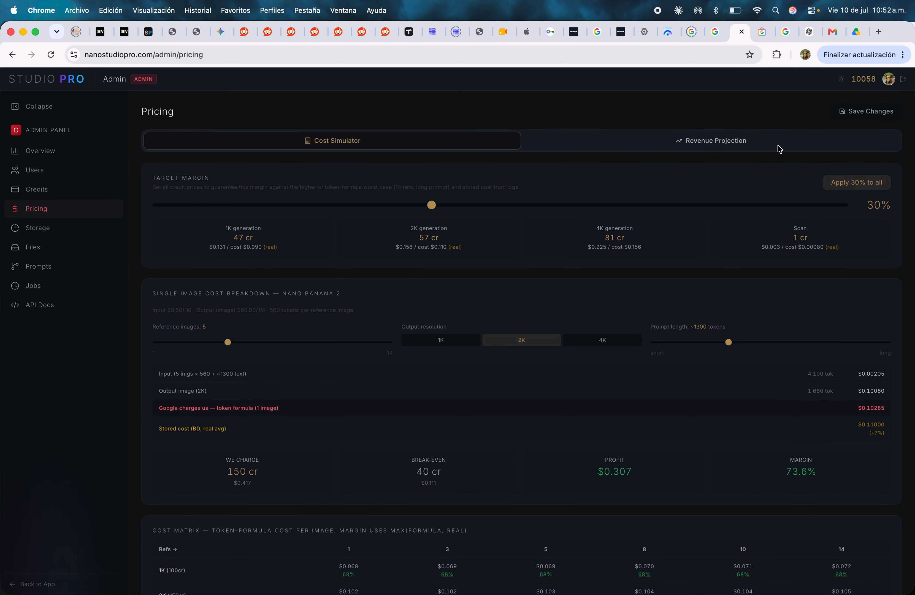
{"action": "scroll", "coordinate": [381, 326], "scroll_direction": "down", "scroll_amount": 10}
{"action": "scroll", "coordinate": [381, 326], "scroll_direction": "down", "scroll_amount": 10}
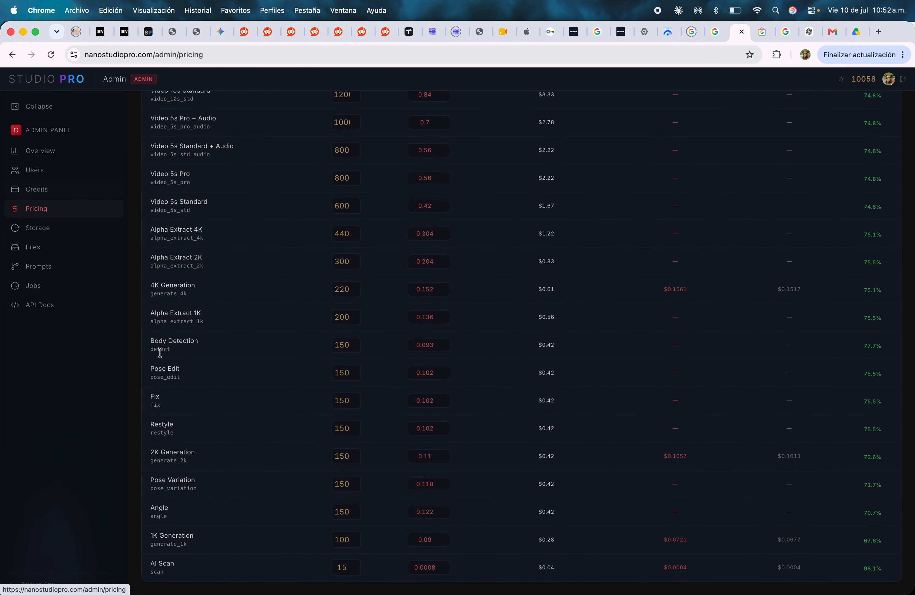
Step: Open the admin storage page and examine the storage breakdown by file category and by user
{"action": "left_click", "coordinate": [26, 231]}
{"action": "scroll", "coordinate": [526, 267], "scroll_direction": "down", "scroll_amount": 13}
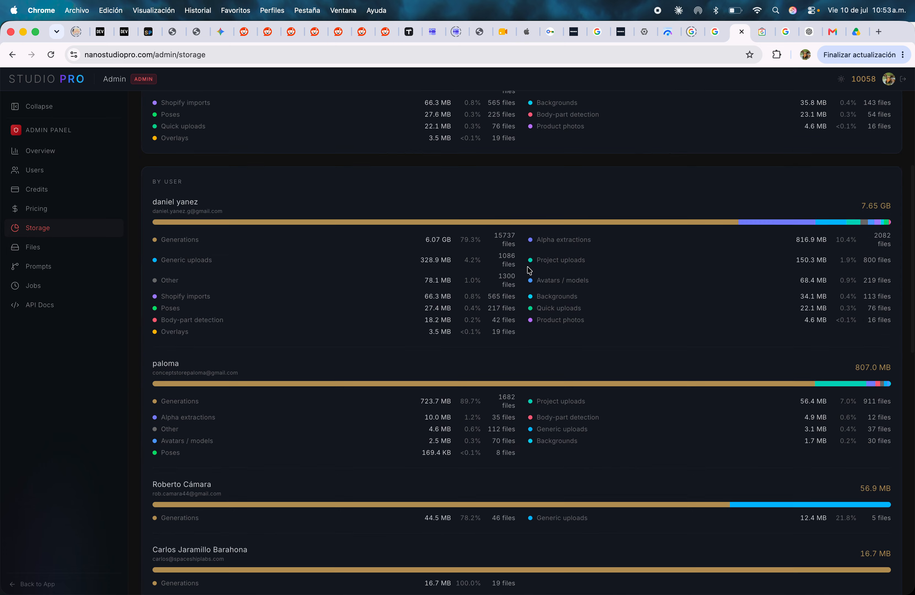
{"action": "scroll", "coordinate": [529, 291], "scroll_direction": "up", "scroll_amount": 9}
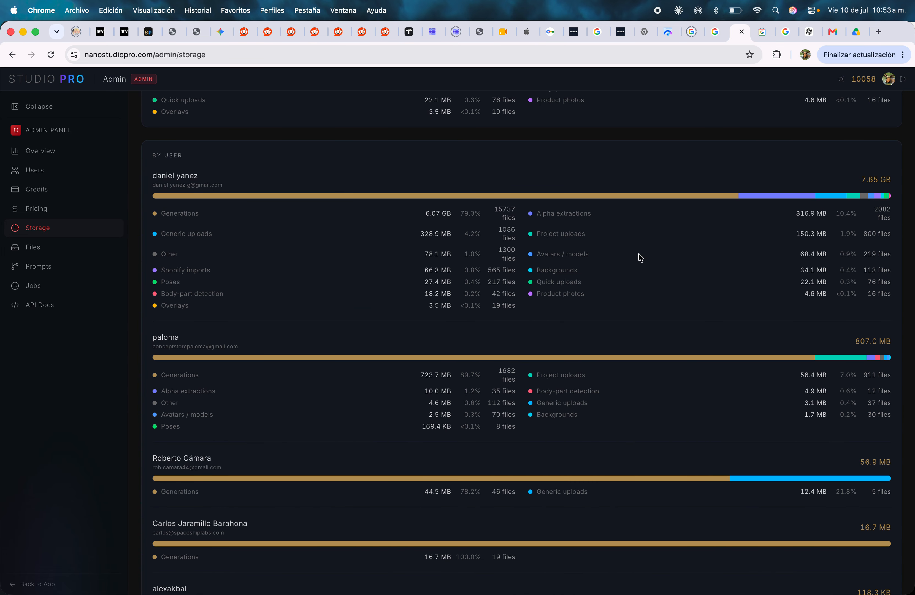
Step: Finish viewing the admin storage summary, look at the files page, and return to the admin overview
{"action": "scroll", "coordinate": [577, 389], "scroll_direction": "up", "scroll_amount": 6}
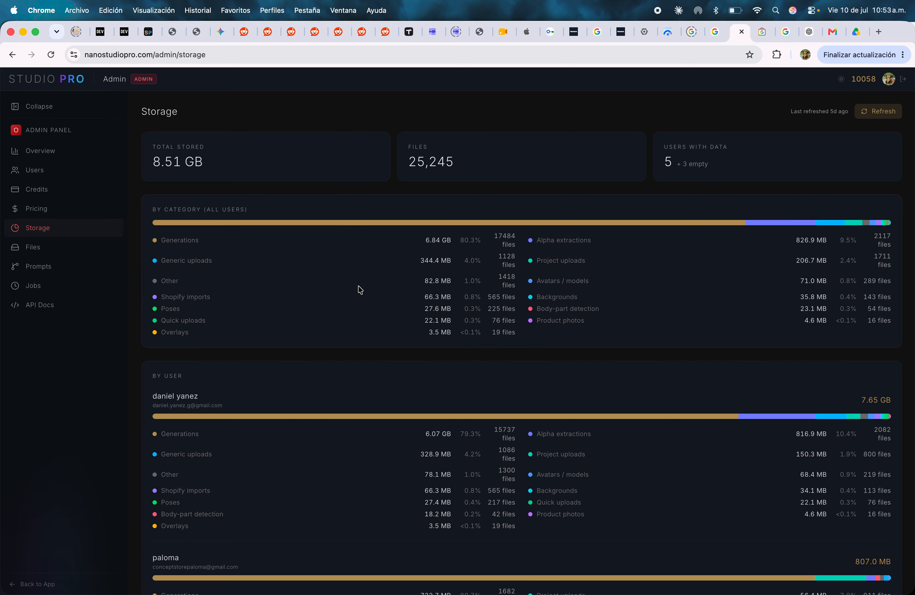
{"action": "left_click", "coordinate": [32, 250]}
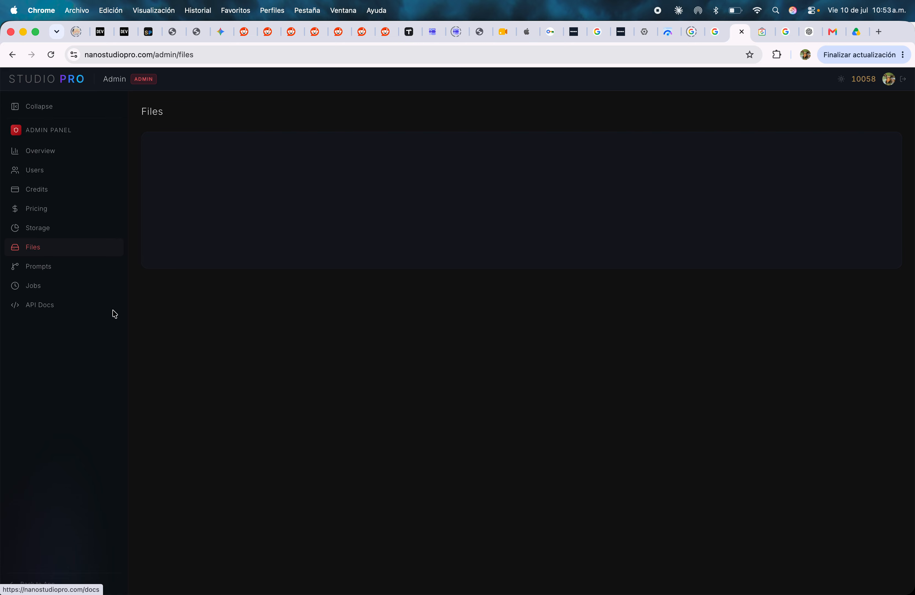
{"action": "left_click", "coordinate": [36, 156]}
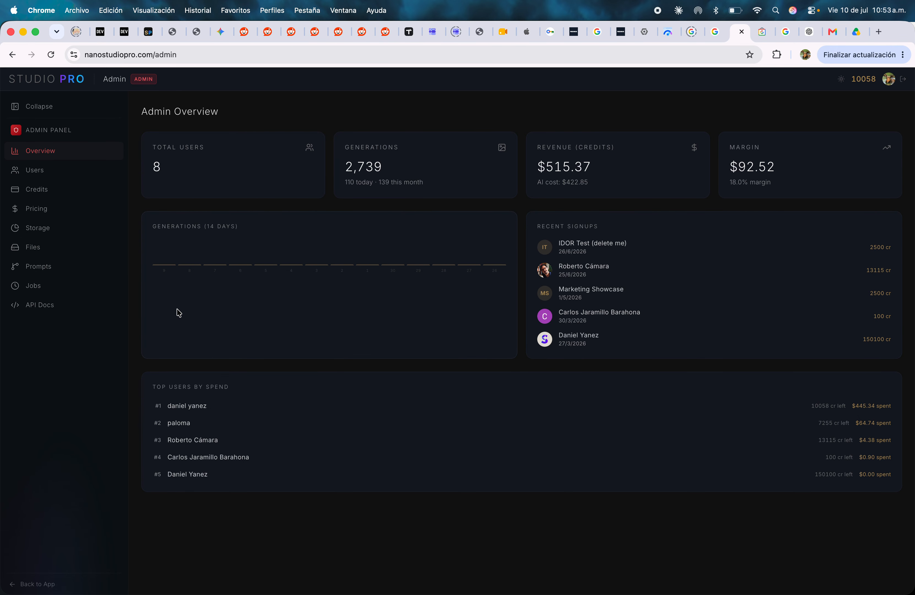
Step: From the admin user list, view the app as the Marketing Showcase account, and stop viewing as that account
{"action": "left_click", "coordinate": [25, 171]}
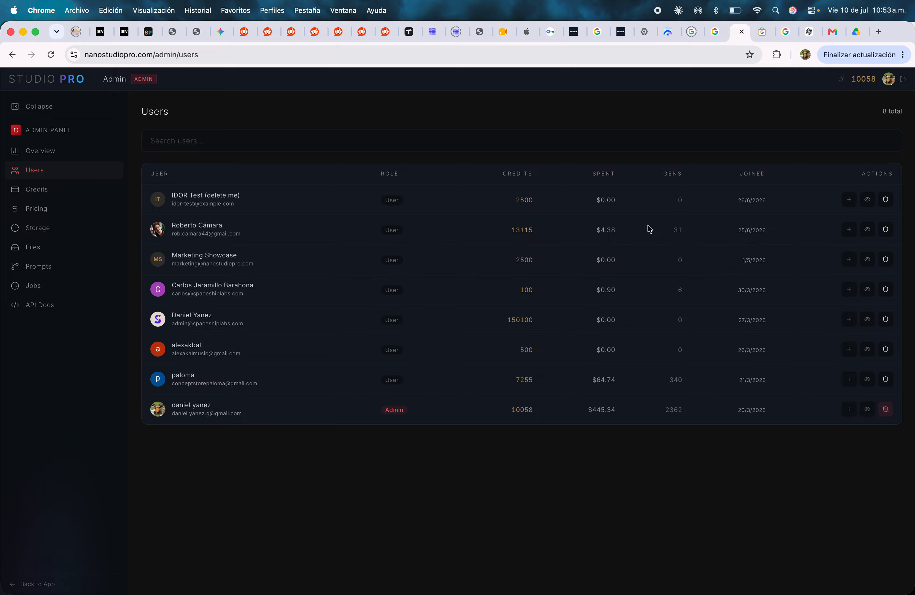
{"action": "left_click", "coordinate": [862, 261]}
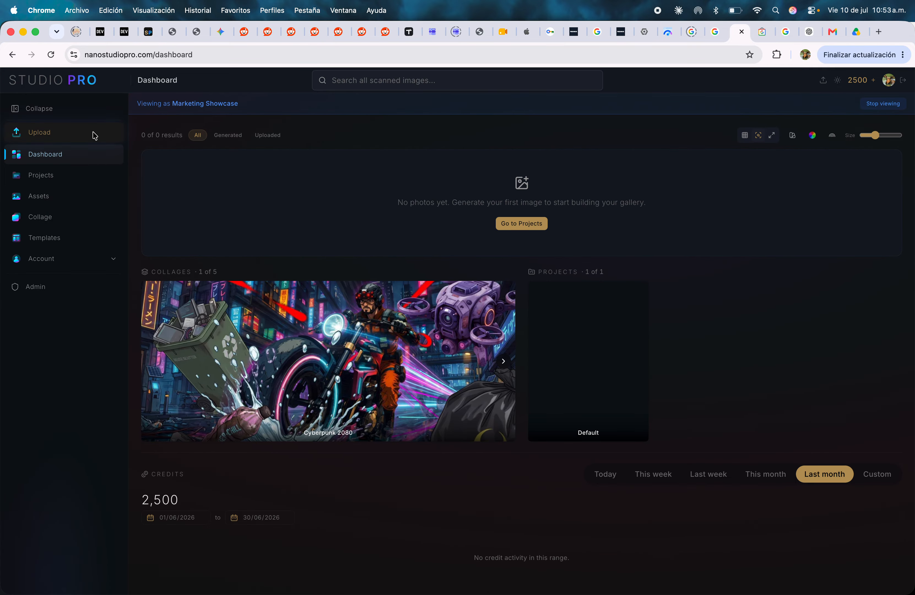
{"action": "left_click", "coordinate": [897, 103]}
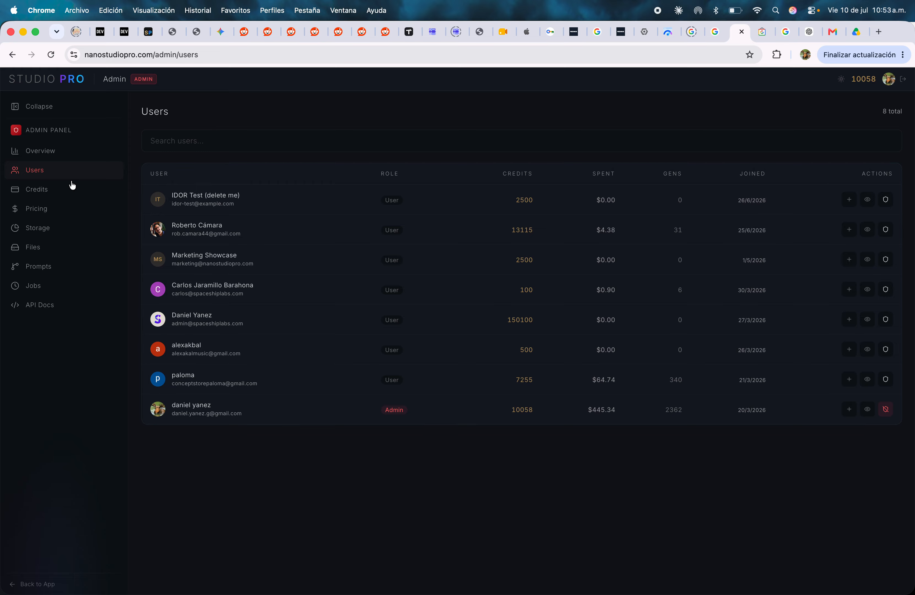
Step: Revisit the admin credits page, return to the main app, and look over the dashboard's timeline, collages, projects and credit history
{"action": "left_click", "coordinate": [42, 195]}
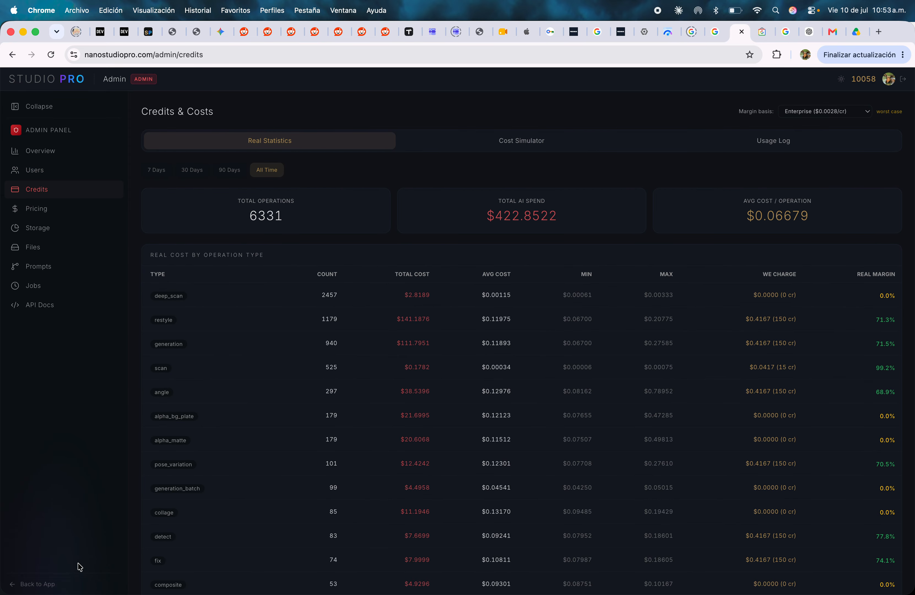
{"action": "left_click", "coordinate": [62, 581]}
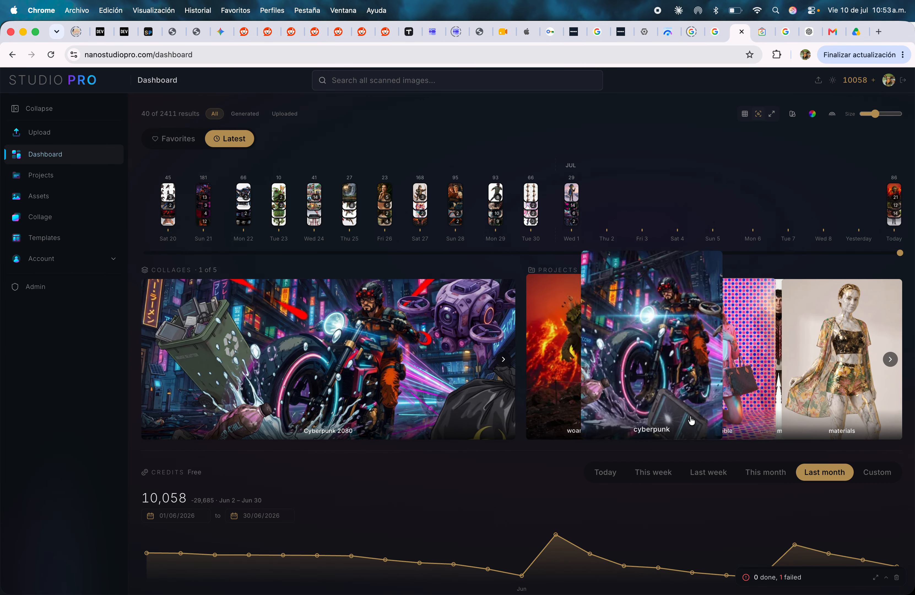
{"action": "scroll", "coordinate": [263, 414], "scroll_direction": "down", "scroll_amount": 10}
{"action": "scroll", "coordinate": [401, 332], "scroll_direction": "up", "scroll_amount": 9}
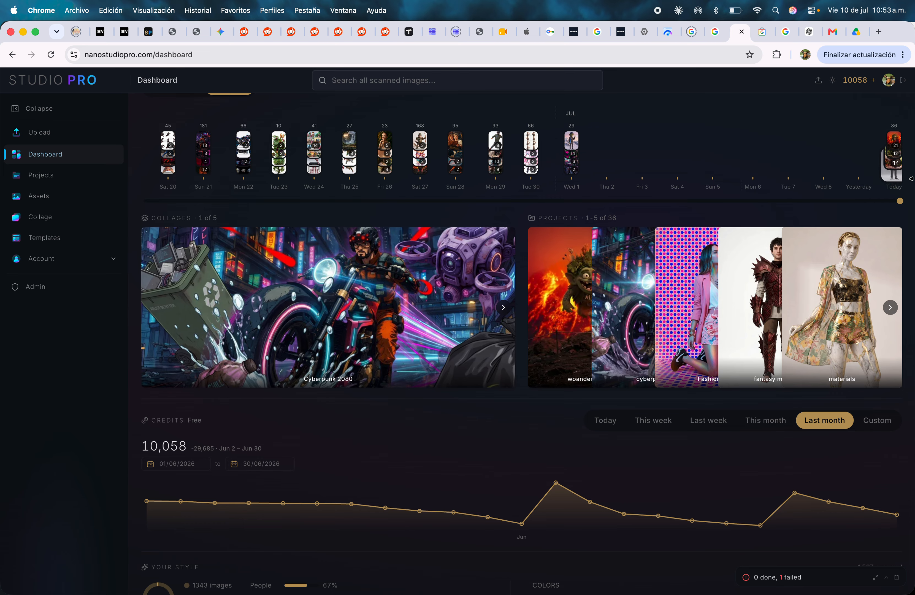
{"action": "scroll", "coordinate": [611, 208], "scroll_direction": "down", "scroll_amount": 10}
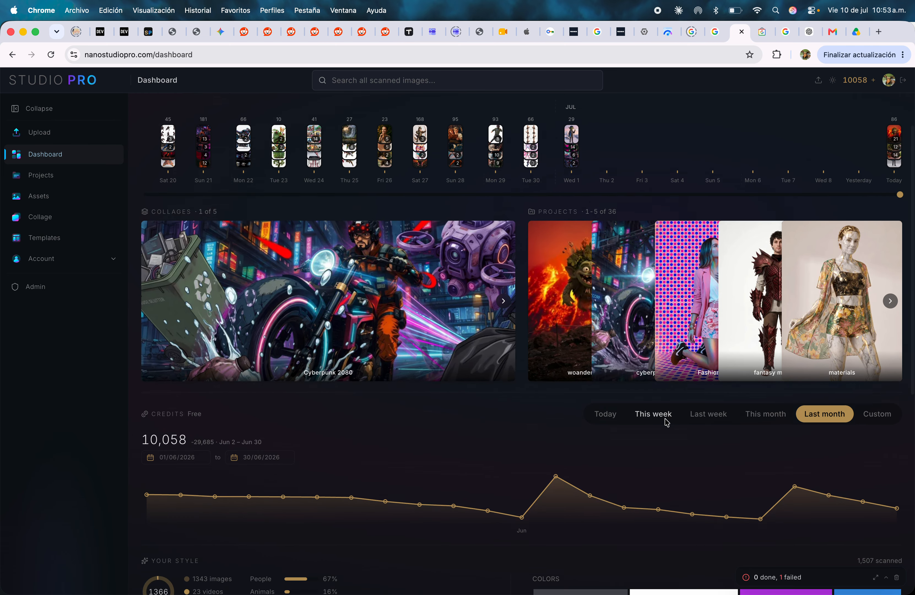
{"action": "scroll", "coordinate": [446, 128], "scroll_direction": "up", "scroll_amount": 10}
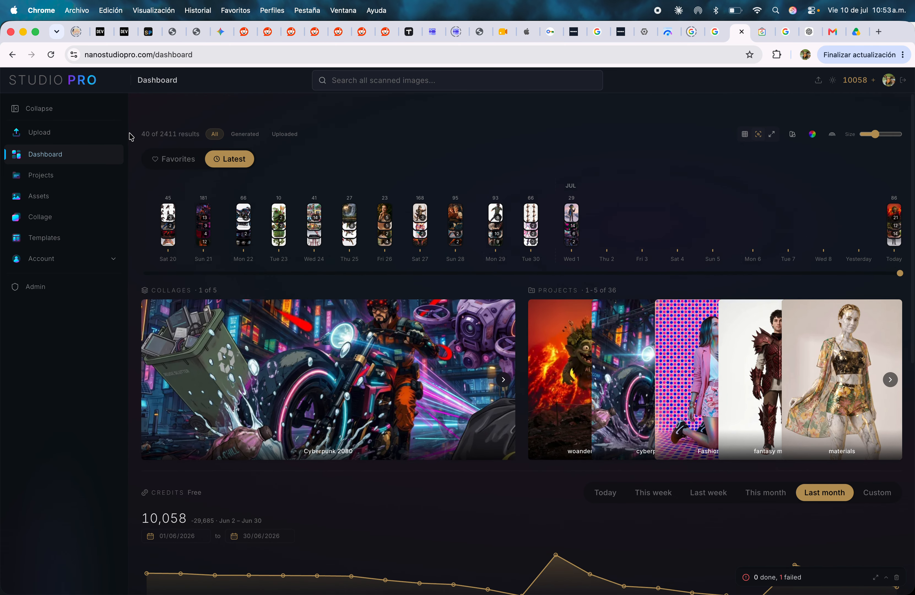
Step: Open the assets gallery and compare it sorted by closest color, using lime, green, teal, indigo and crimson
{"action": "left_click", "coordinate": [38, 196]}
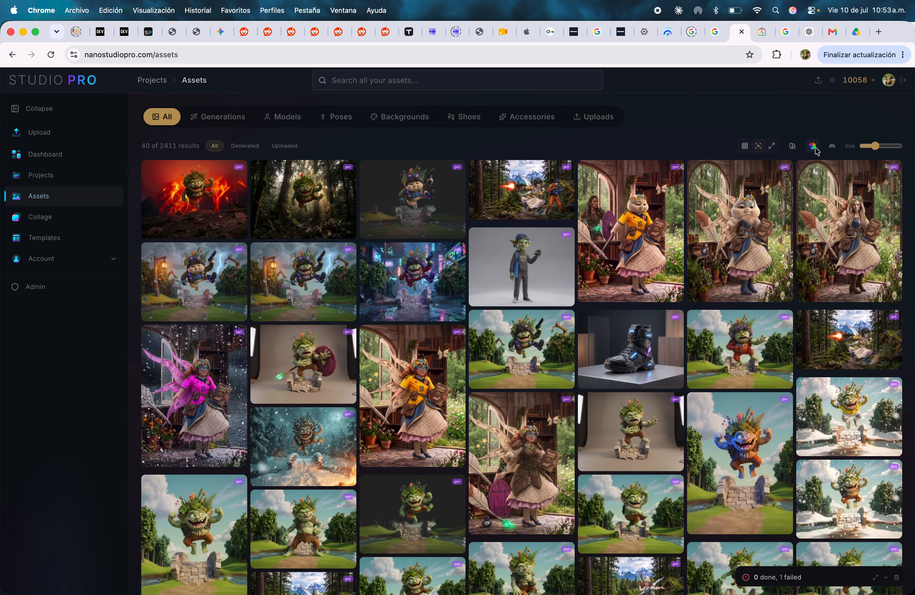
{"action": "left_click", "coordinate": [816, 149]}
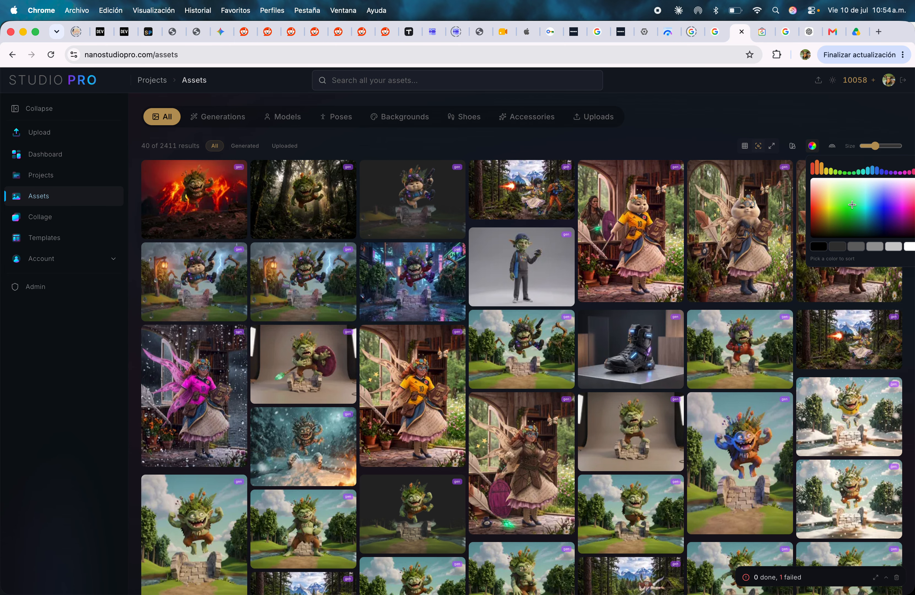
{"action": "left_click", "coordinate": [834, 199]}
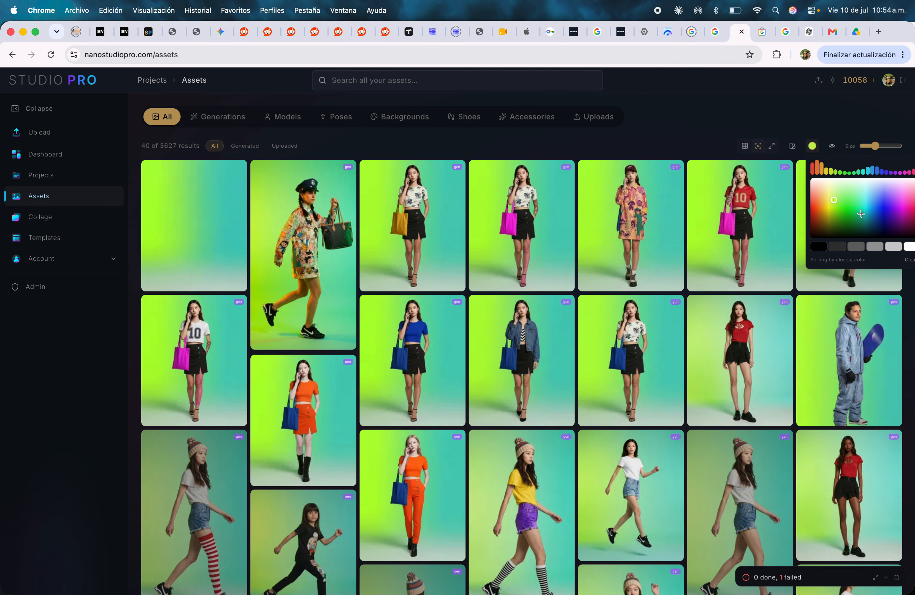
{"action": "left_click", "coordinate": [841, 197]}
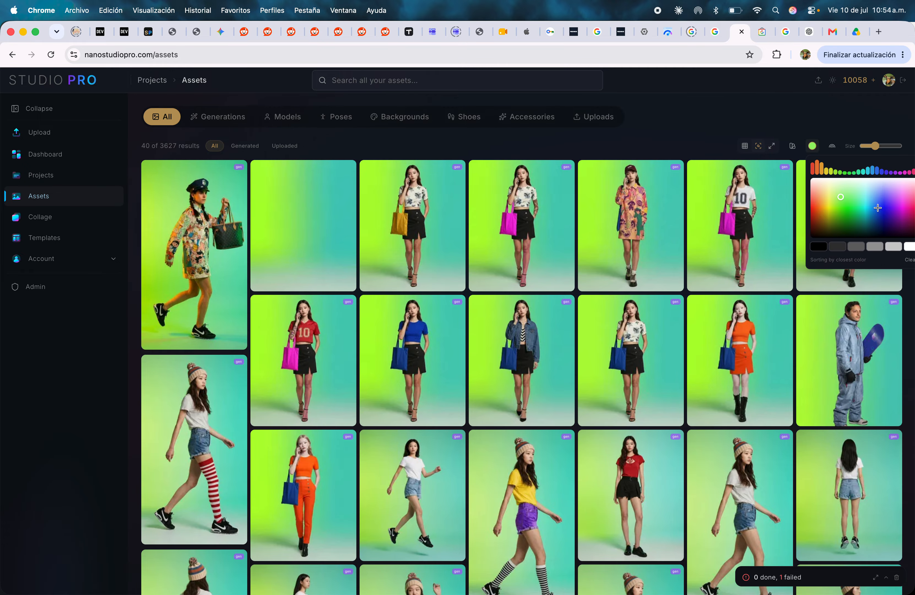
{"action": "left_click", "coordinate": [872, 207]}
{"action": "left_click", "coordinate": [867, 222]}
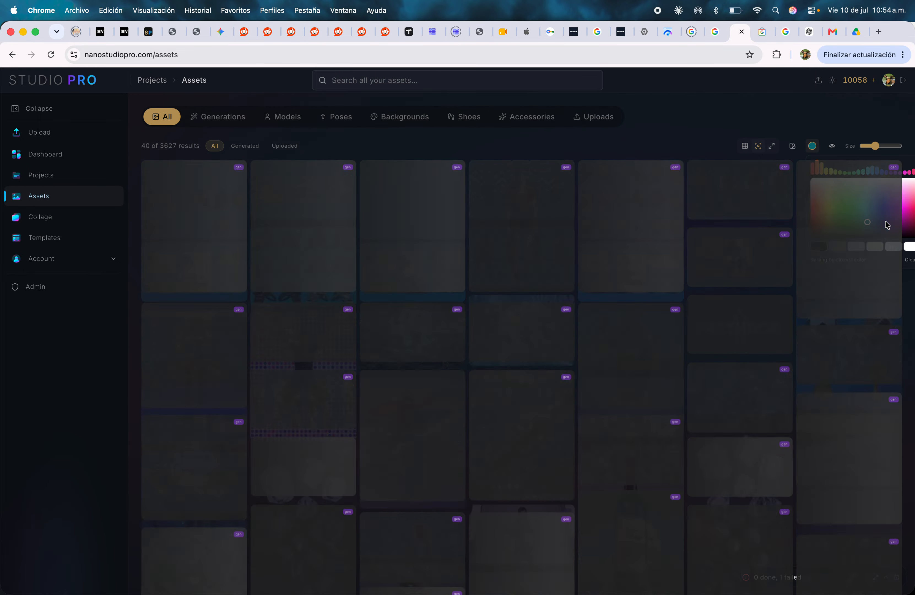
{"action": "left_click", "coordinate": [888, 222]}
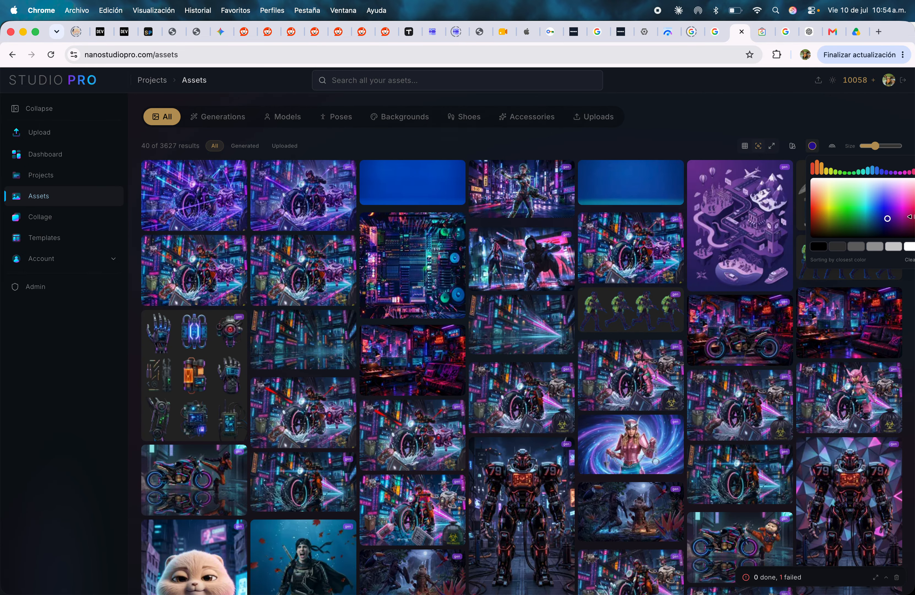
{"action": "left_click", "coordinate": [911, 217]}
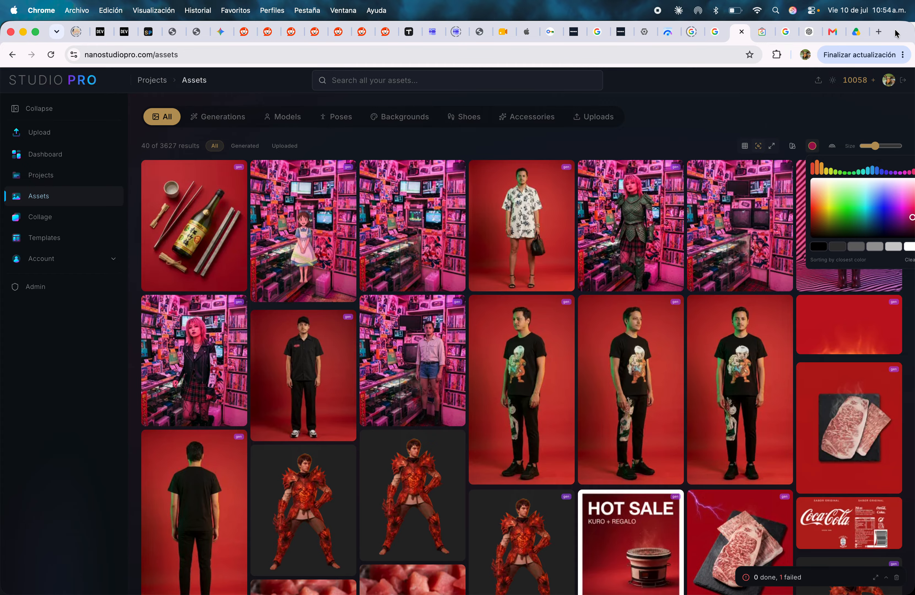
Step: Shift the browser window sideways and re-sort the assets by dark green, dark red and dark brown tones
{"action": "left_click_drag", "start_coordinate": [889, 31], "coordinate": [828, 33]}
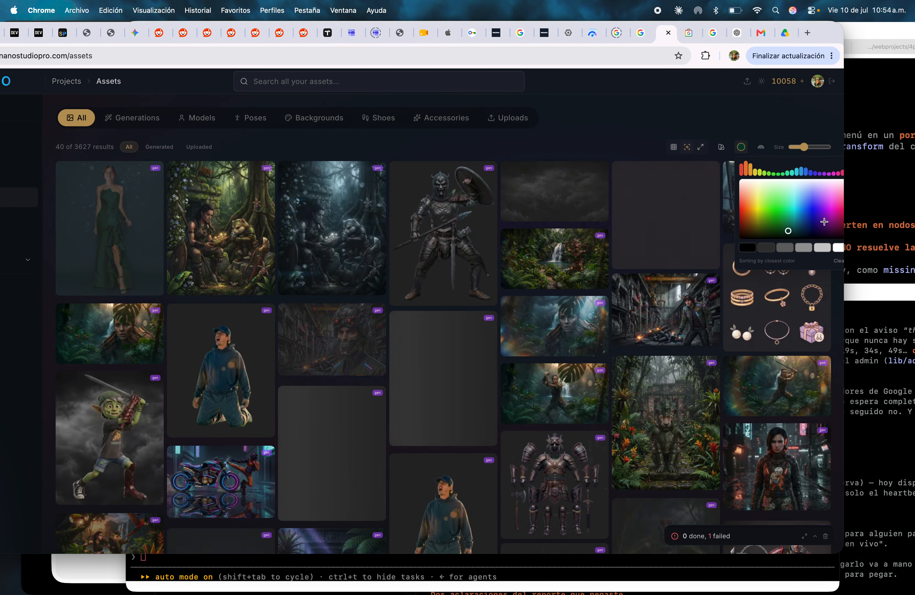
{"action": "mouse_move", "coordinate": [824, 221]}
{"action": "left_mouse_down"}
{"action": "mouse_move", "coordinate": [848, 220]}
{"action": "mouse_move", "coordinate": [835, 222]}
{"action": "mouse_move", "coordinate": [845, 228]}
{"action": "left_mouse_up"}
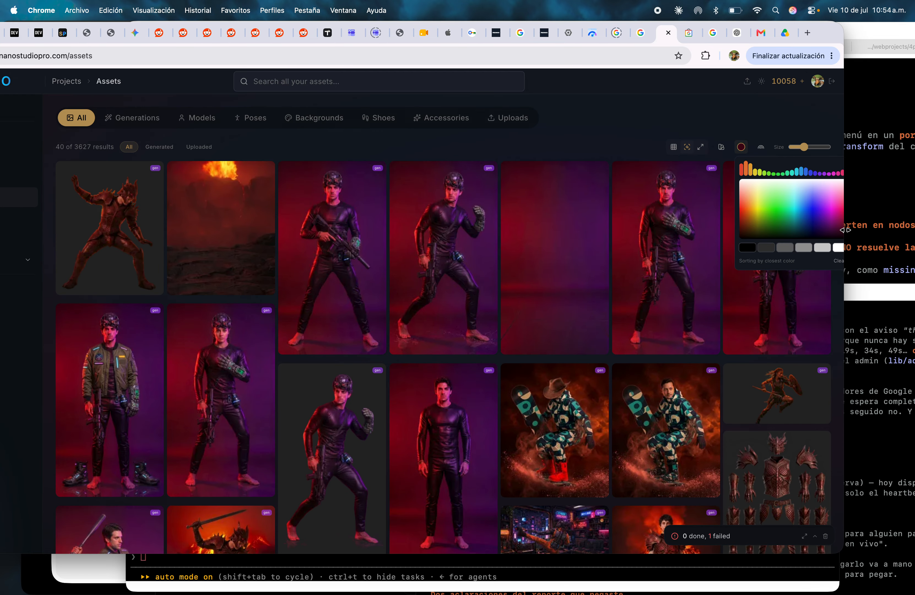
{"action": "left_click_drag", "start_coordinate": [760, 224], "coordinate": [731, 234]}
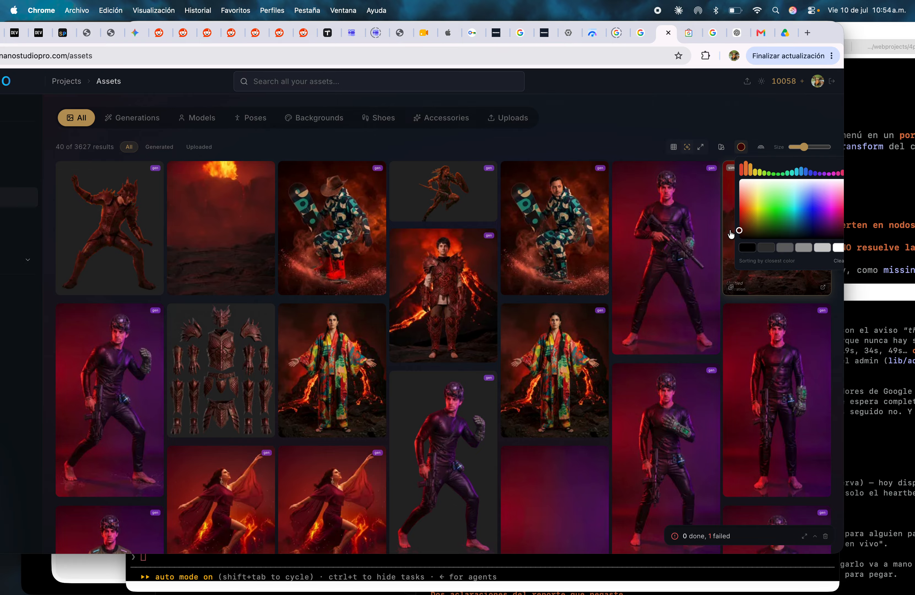
{"action": "left_click", "coordinate": [752, 230]}
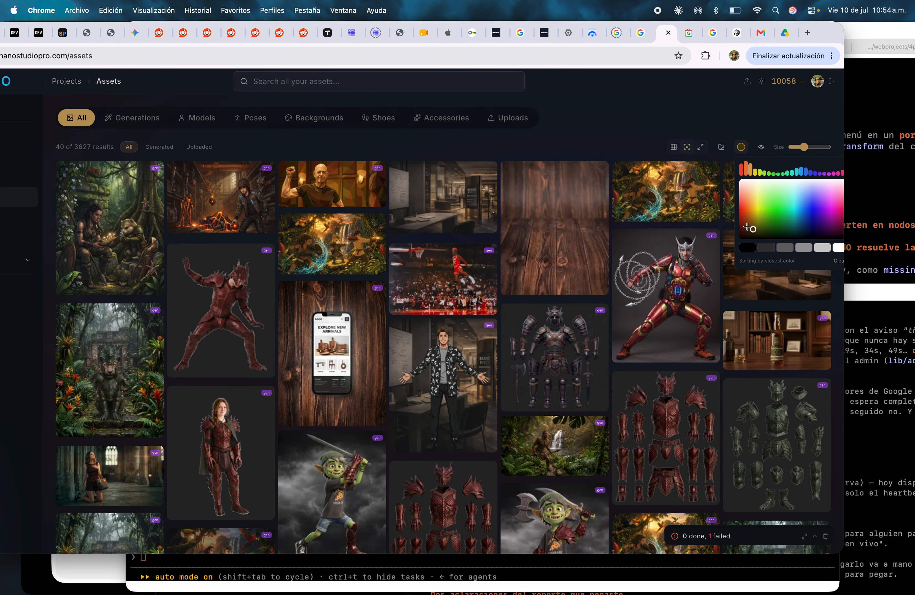
{"action": "left_click", "coordinate": [746, 227]}
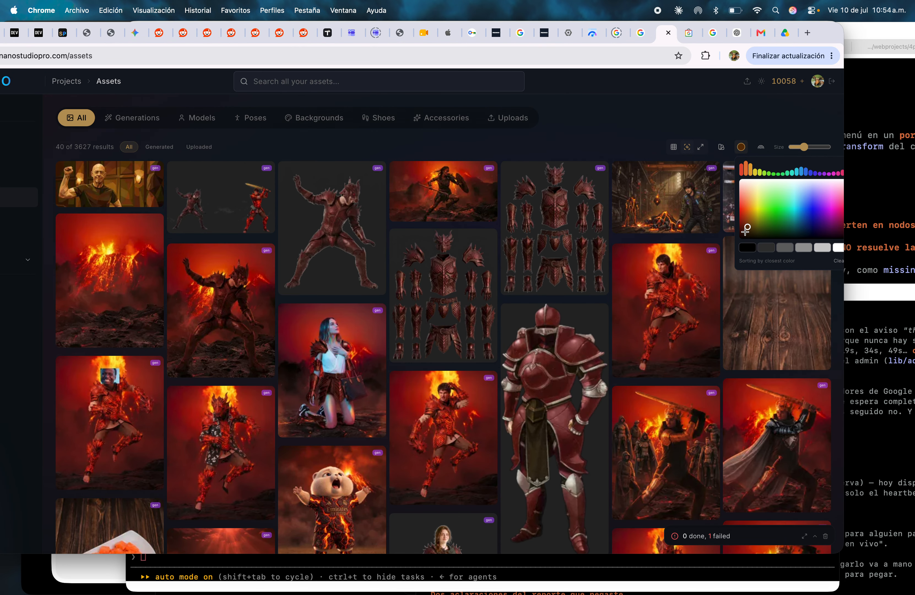
{"action": "left_click", "coordinate": [744, 232]}
Step: Browse the dark-toned assets and find photos similar to one of the volcano-background images
{"action": "scroll", "coordinate": [382, 353], "scroll_direction": "down", "scroll_amount": 10}
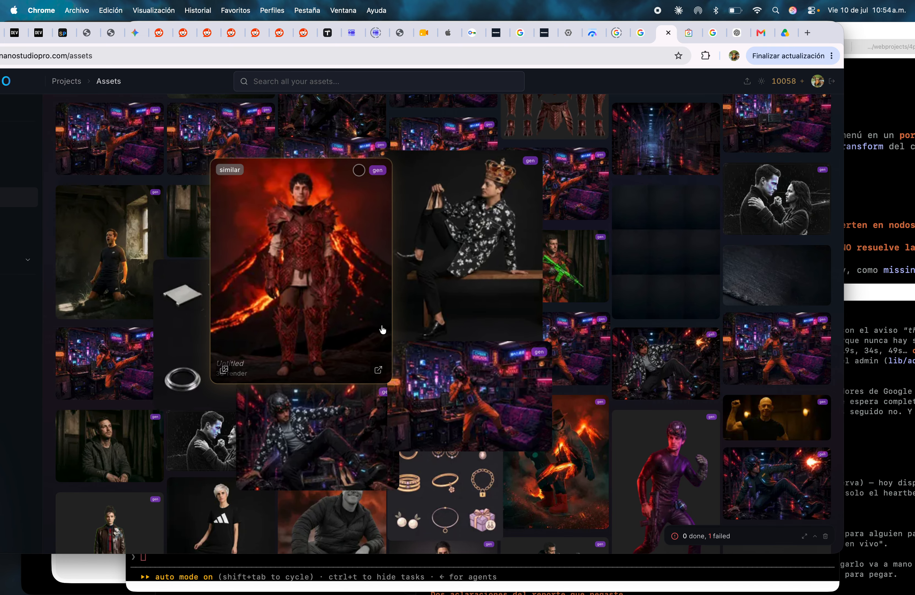
{"action": "scroll", "coordinate": [447, 297], "scroll_direction": "up", "scroll_amount": 5}
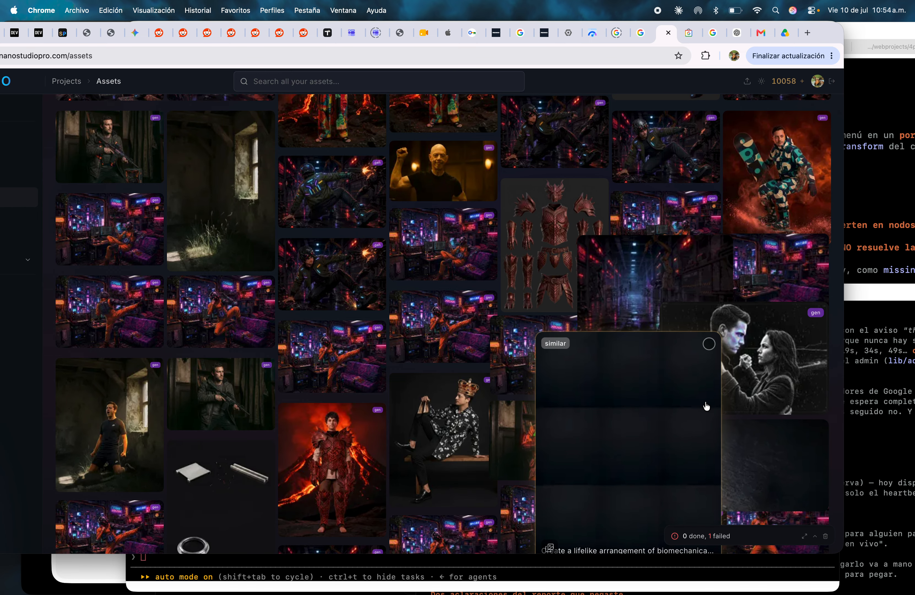
{"action": "scroll", "coordinate": [691, 232], "scroll_direction": "up", "scroll_amount": 2}
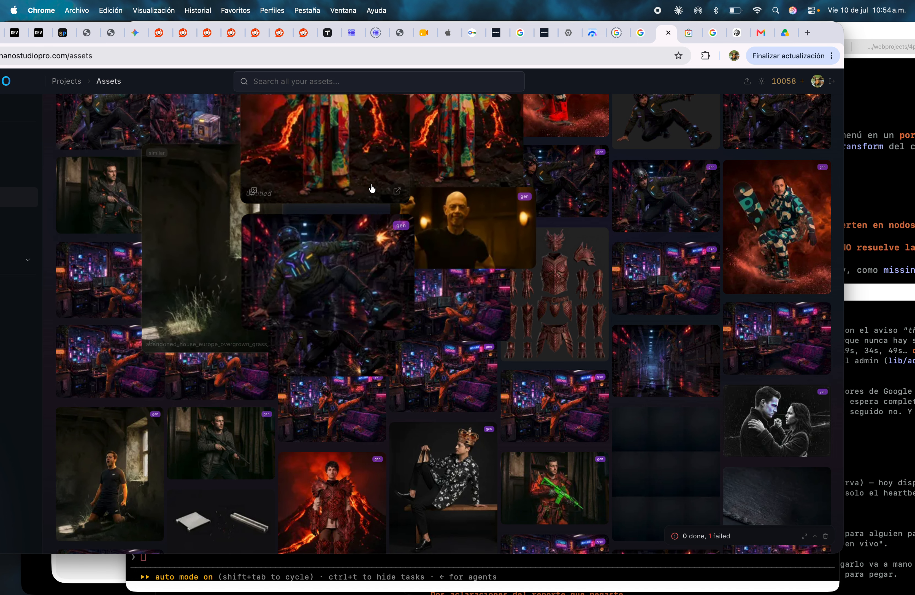
{"action": "scroll", "coordinate": [346, 182], "scroll_direction": "up", "scroll_amount": 4}
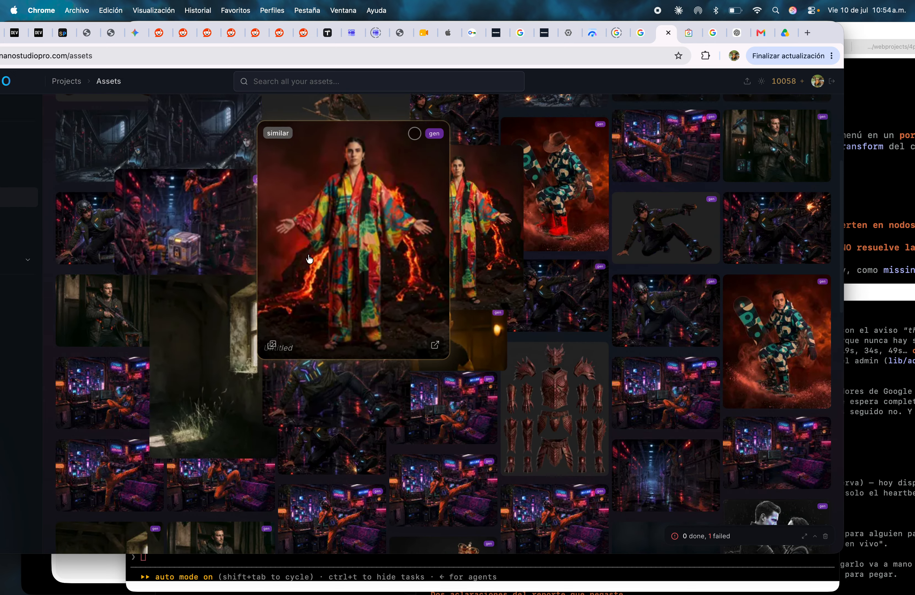
{"action": "left_click", "coordinate": [282, 309]}
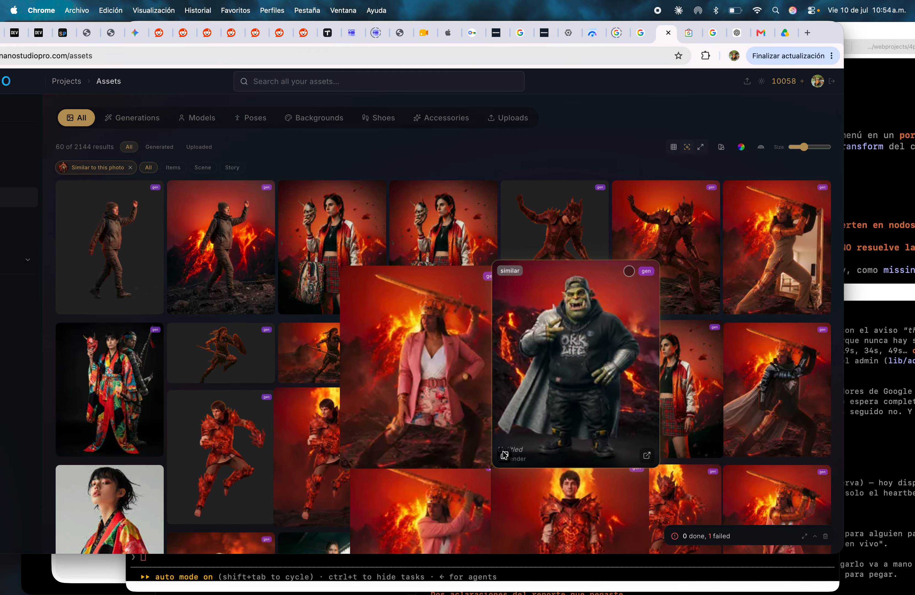
Step: Find photos similar to the caped orc in the ORK LIFE hoodie and browse the matches
{"action": "left_click", "coordinate": [504, 455]}
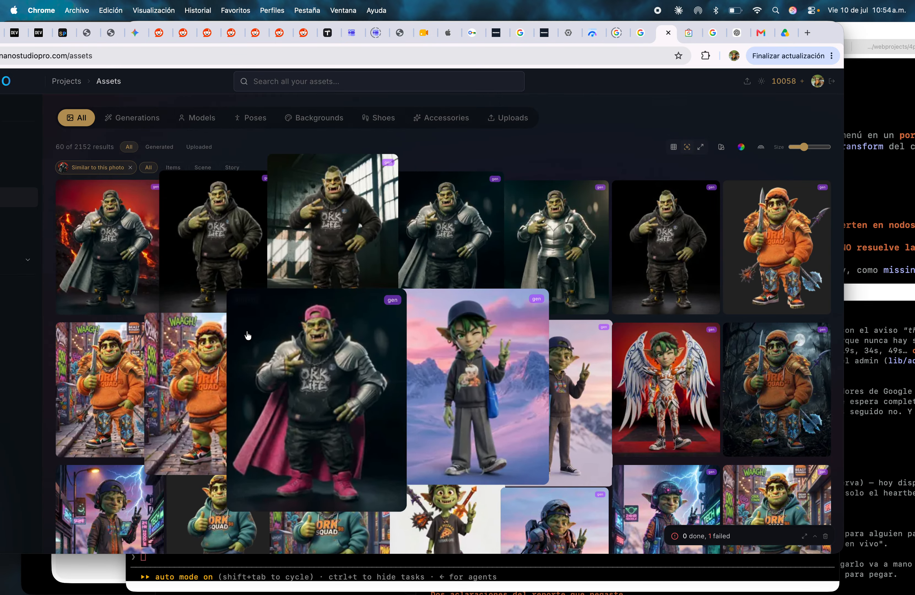
{"action": "scroll", "coordinate": [580, 351], "scroll_direction": "down", "scroll_amount": 1}
{"action": "scroll", "coordinate": [580, 351], "scroll_direction": "down", "scroll_amount": 5}
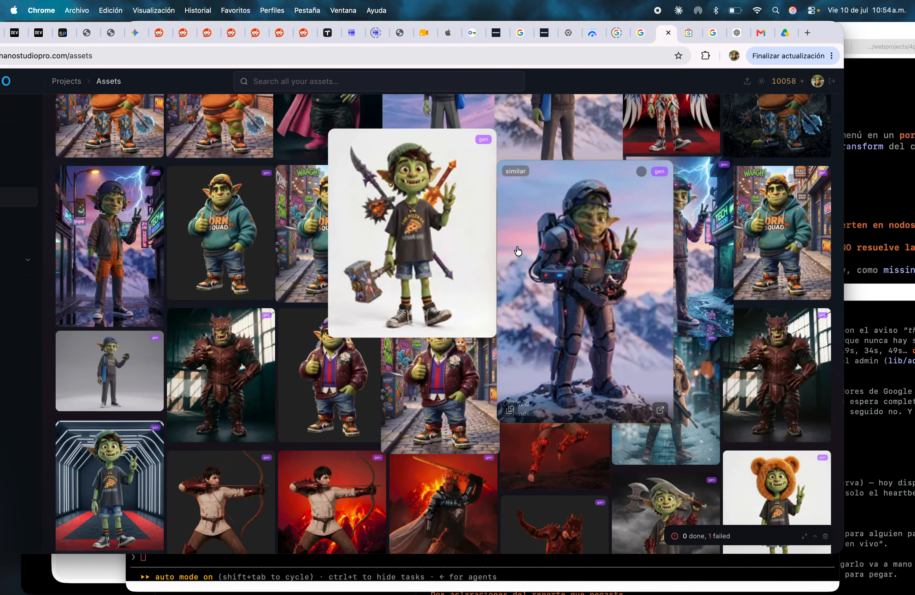
{"action": "scroll", "coordinate": [516, 249], "scroll_direction": "up", "scroll_amount": 8}
{"action": "scroll", "coordinate": [201, 216], "scroll_direction": "down", "scroll_amount": 8}
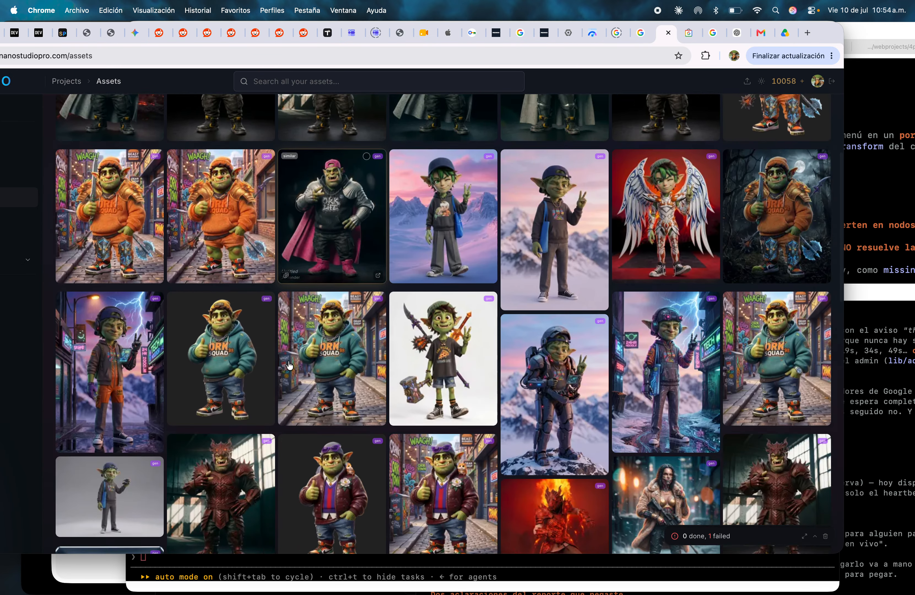
Step: Open the details of the cyberpunk alley goblin render, examine its description and detected items, and return to the gallery
{"action": "left_click", "coordinate": [128, 274]}
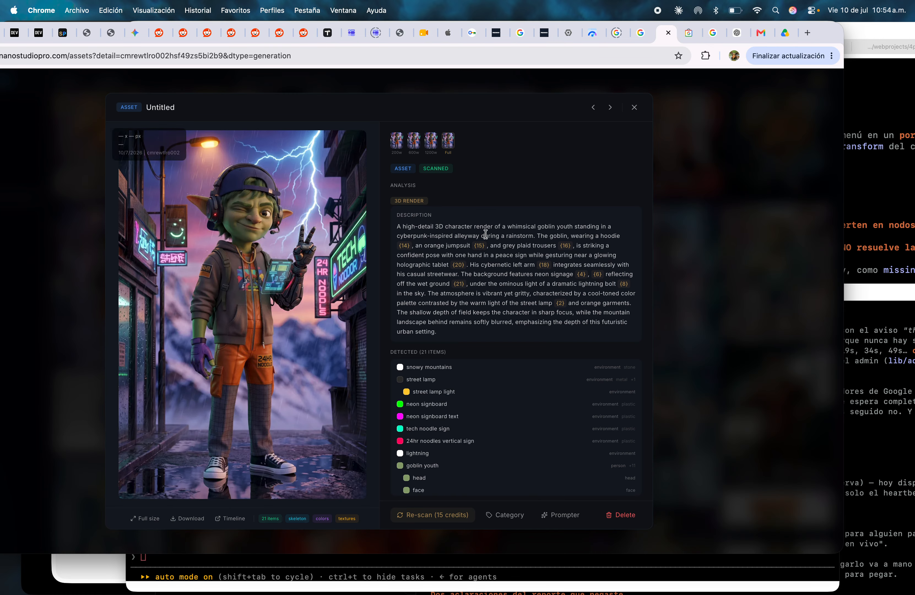
{"action": "scroll", "coordinate": [461, 362], "scroll_direction": "down", "scroll_amount": 5}
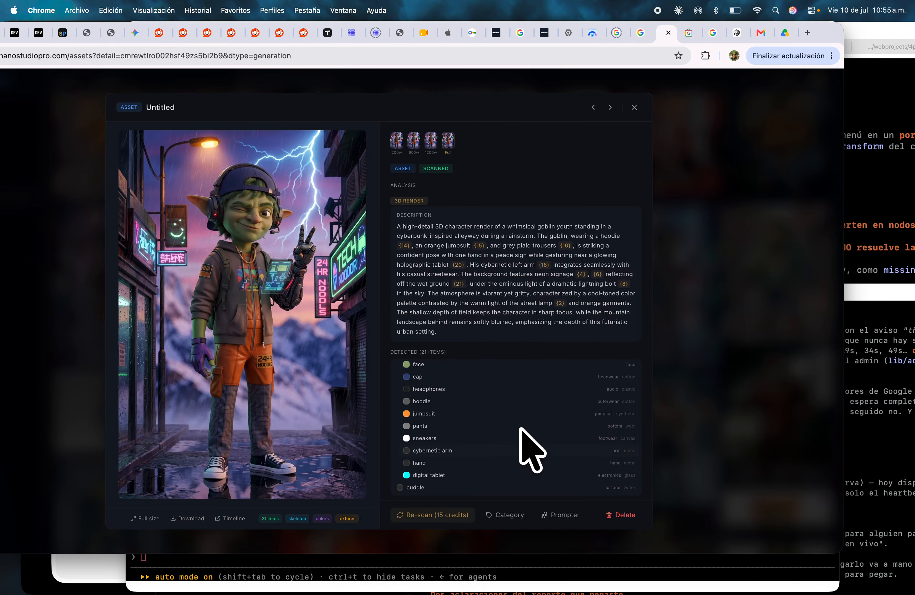
{"action": "left_click", "coordinate": [293, 329]}
{"action": "left_click", "coordinate": [712, 230]}
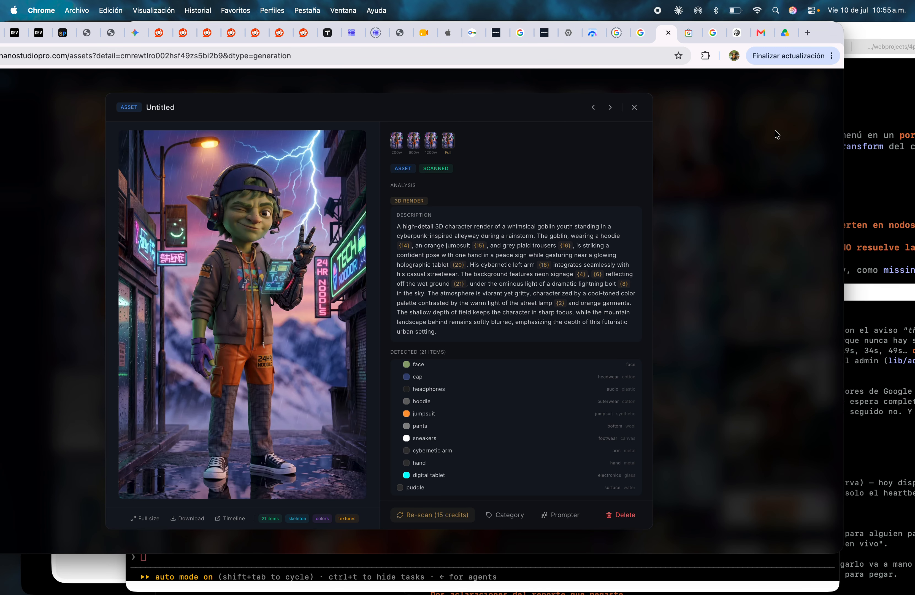
{"action": "left_click", "coordinate": [776, 134]}
{"action": "scroll", "coordinate": [372, 393], "scroll_direction": "up", "scroll_amount": 10}
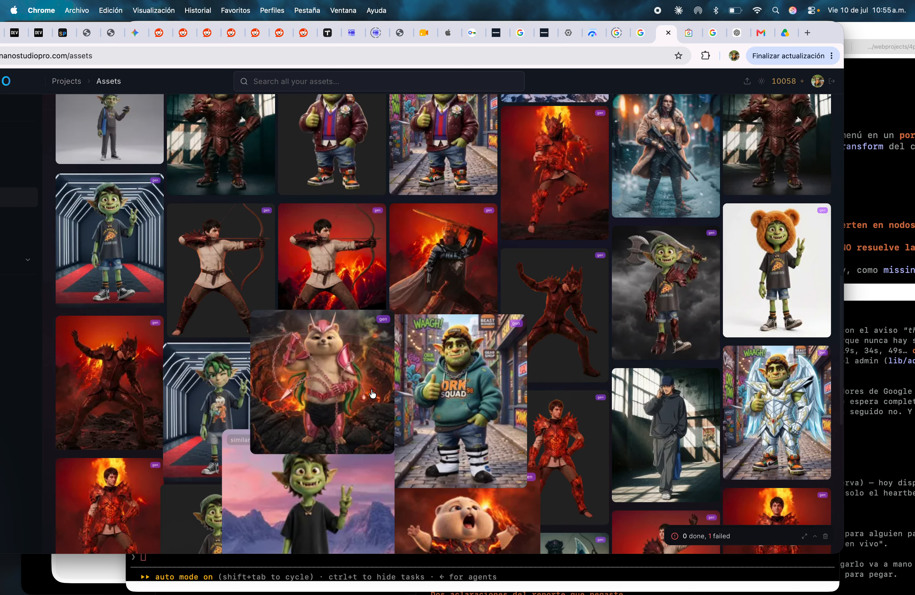
Step: Search all assets for "cutout"
{"action": "left_click", "coordinate": [359, 82]}
{"action": "type", "text": "cuto"}
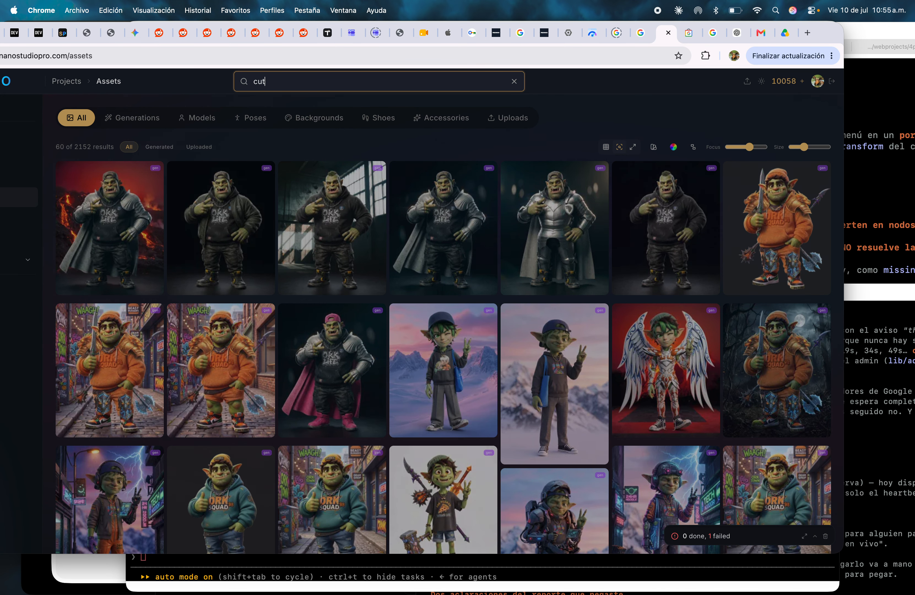
{"action": "key", "text": "BackSpace"}
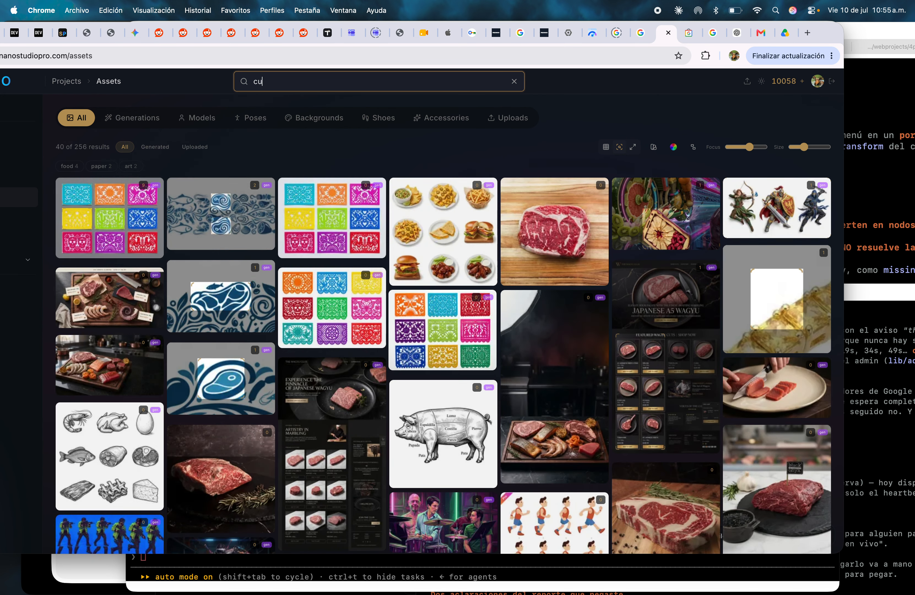
{"action": "type", "text": "out"}
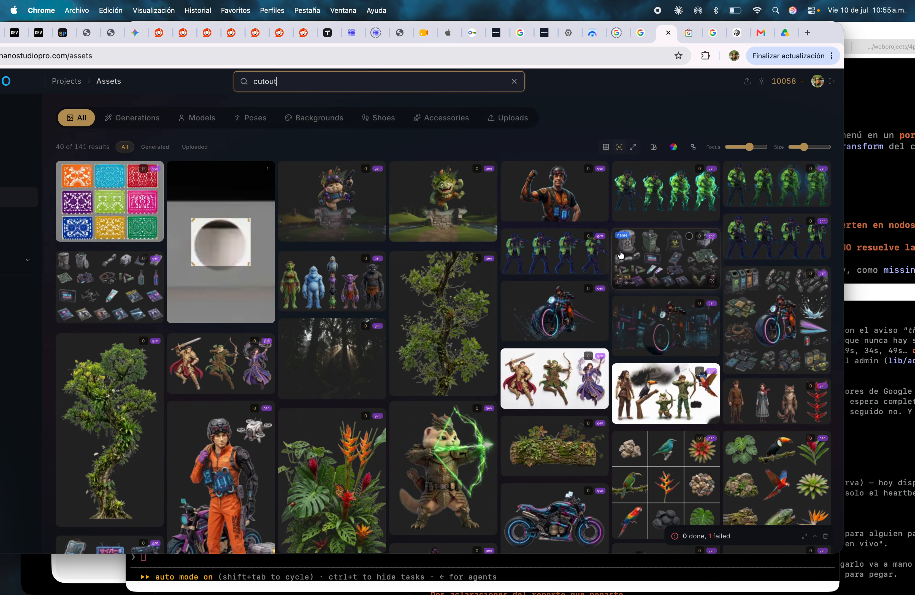
Step: Browse the cutout assets, examine the details of the exploded fantasy warrior armor set, and return to the gallery
{"action": "scroll", "coordinate": [532, 433], "scroll_direction": "down", "scroll_amount": 6}
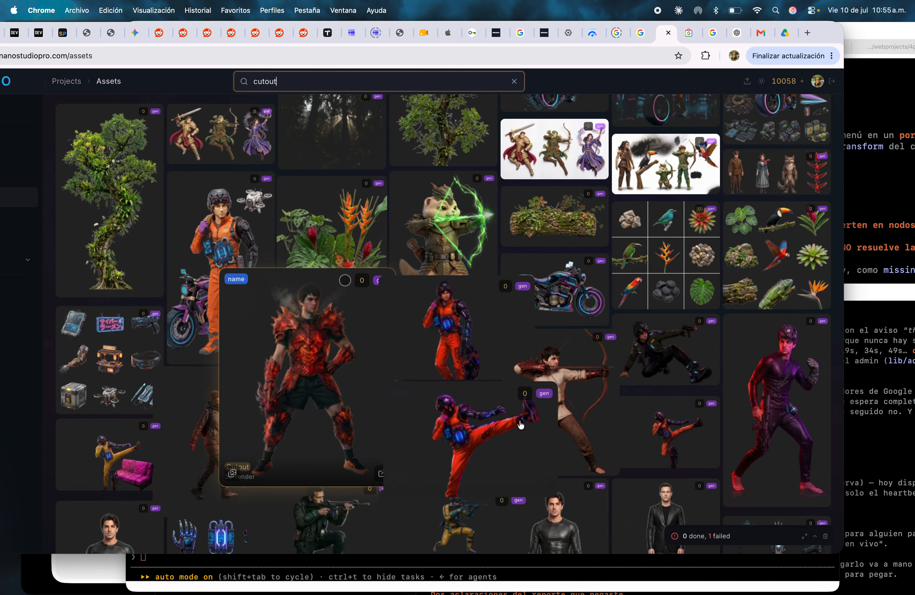
{"action": "scroll", "coordinate": [541, 423], "scroll_direction": "down", "scroll_amount": 6}
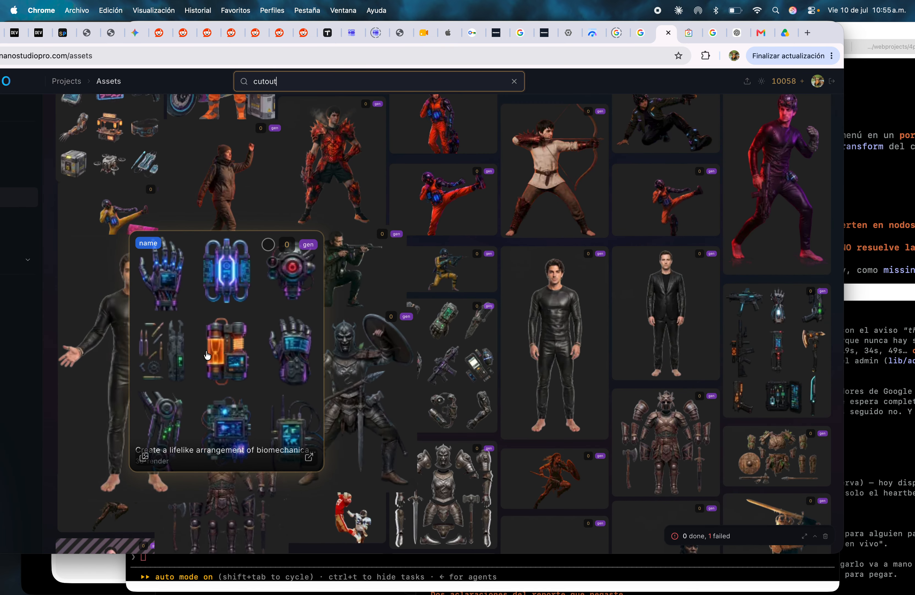
{"action": "left_click", "coordinate": [229, 492]}
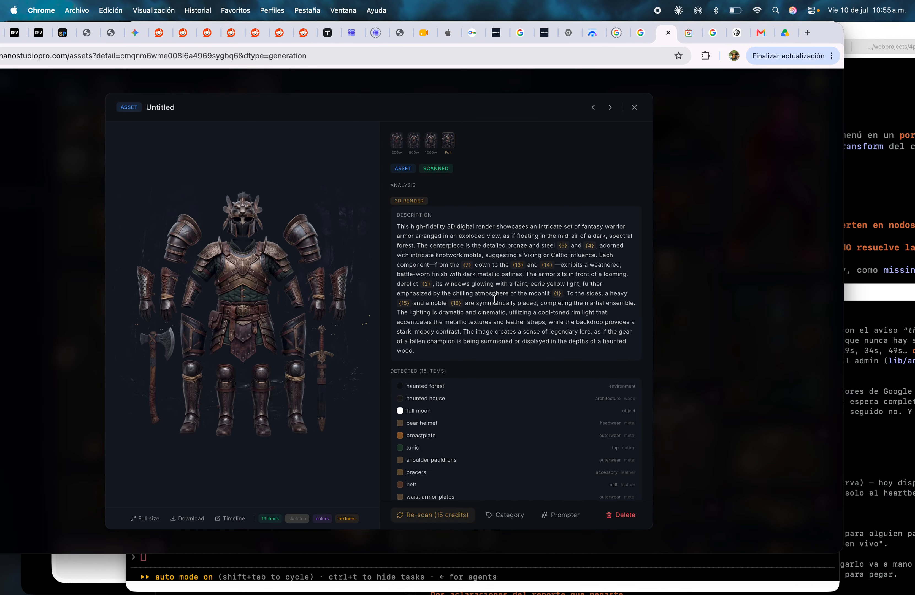
{"action": "left_click", "coordinate": [687, 272]}
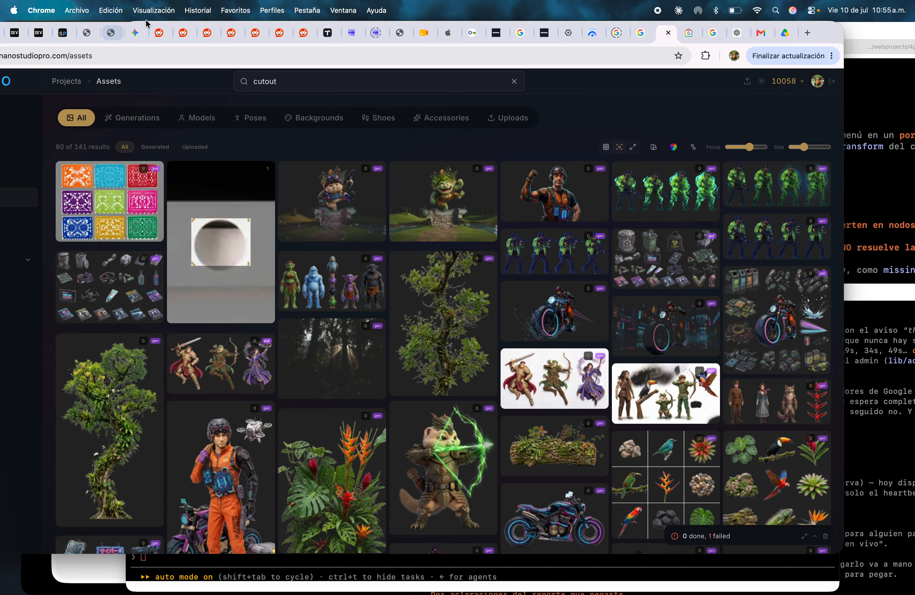
Step: Shift the browser window back so its sidebar is fully in view and open the Collage canvases page
{"action": "left_click_drag", "start_coordinate": [220, 22], "coordinate": [306, 22]}
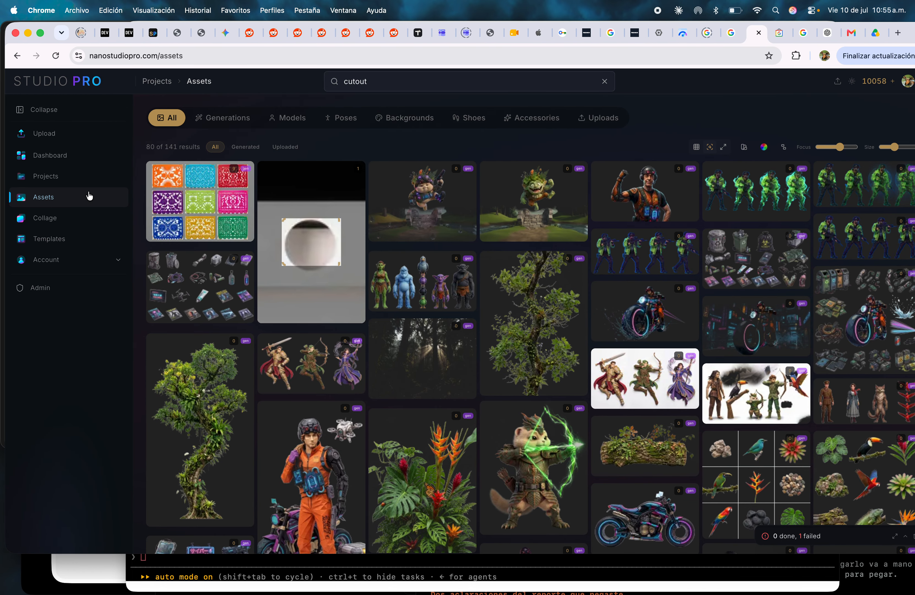
{"action": "left_click", "coordinate": [51, 221]}
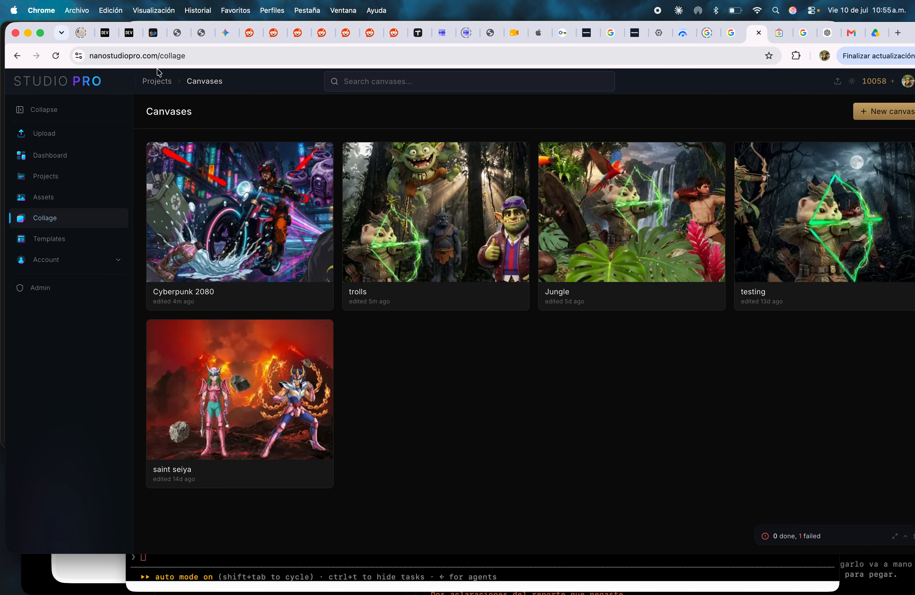
{"action": "double_click", "coordinate": [287, 61]}
{"action": "key", "text": "Right"}
{"action": "key", "text": "BackSpace"}
{"action": "key", "text": "BackSpace"}
{"action": "key", "text": "BackSpace"}
{"action": "key", "text": "BackSpace"}
{"action": "key", "text": "BackSpace"}
{"action": "key", "text": "BackSpace"}
{"action": "key", "text": "BackSpace"}
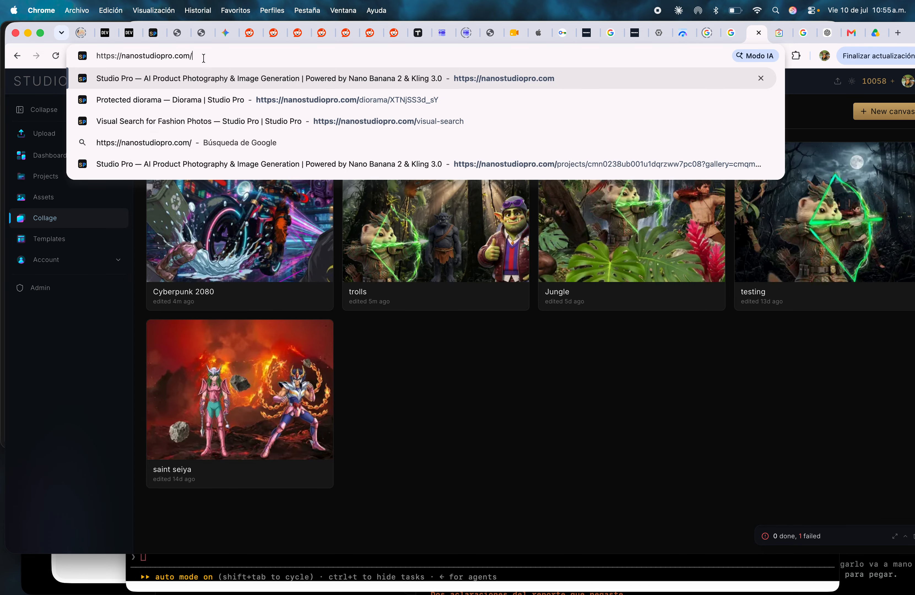
Step: Go to the local development site at localhost:4800 and load its /collage/lab/sequence page
{"action": "key", "text": "super+a"}
{"action": "type", "text": "loca"}
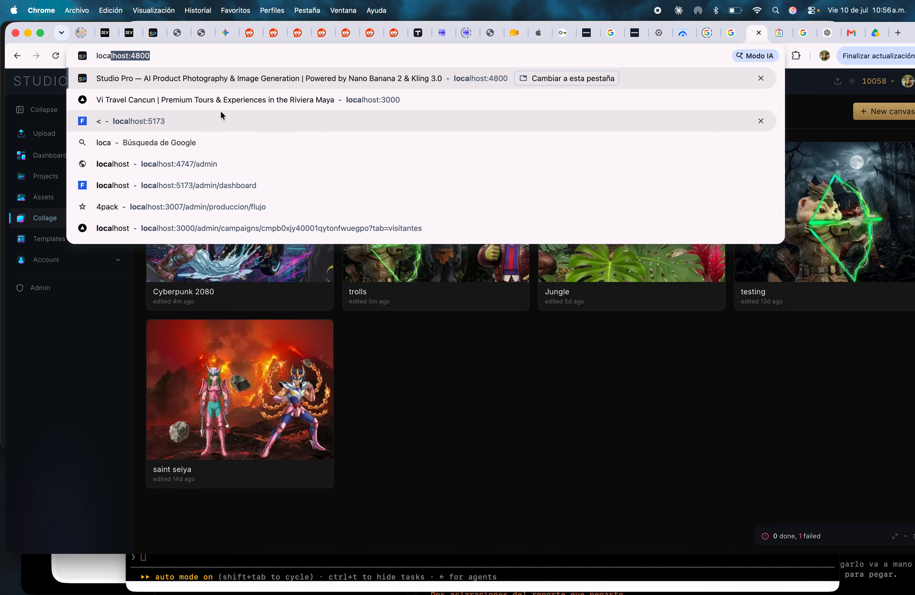
{"action": "left_click", "coordinate": [322, 78]}
{"action": "left_click", "coordinate": [224, 55]}
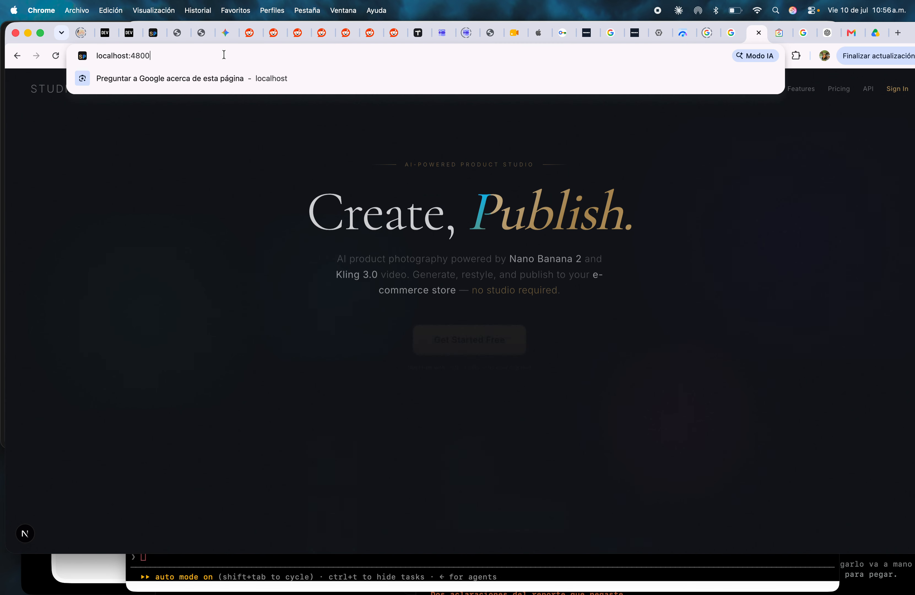
{"action": "type", "text": "/collage/lab/sequence"}
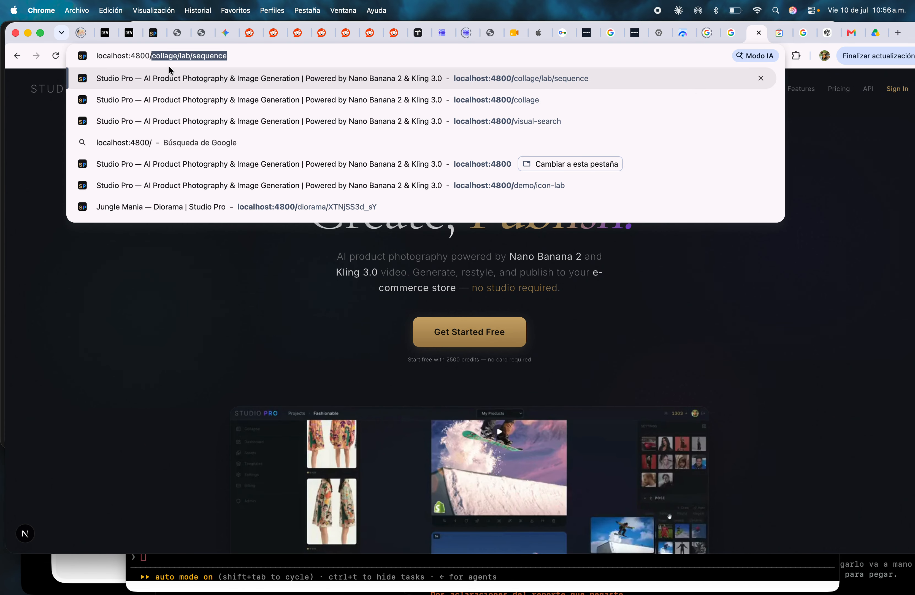
{"action": "key", "text": "Return"}
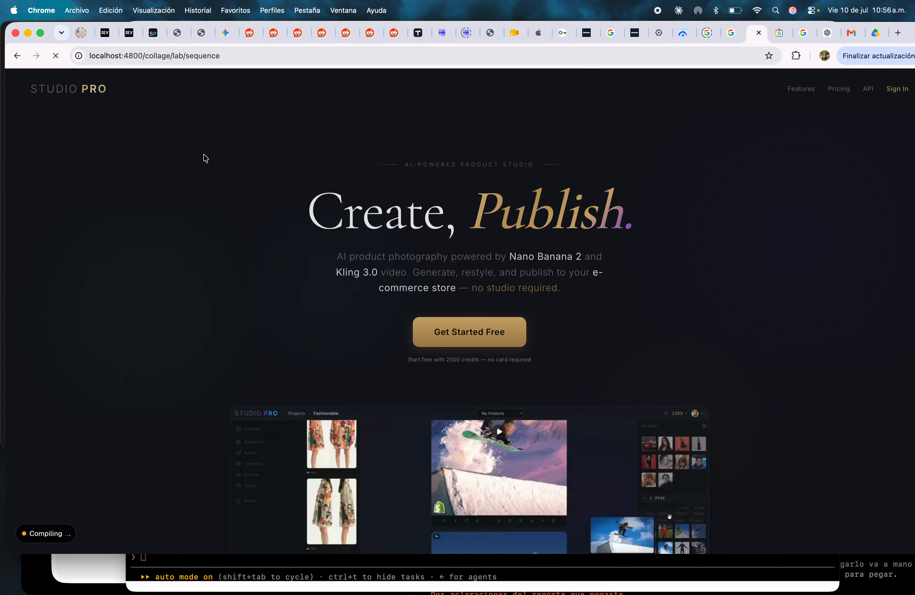